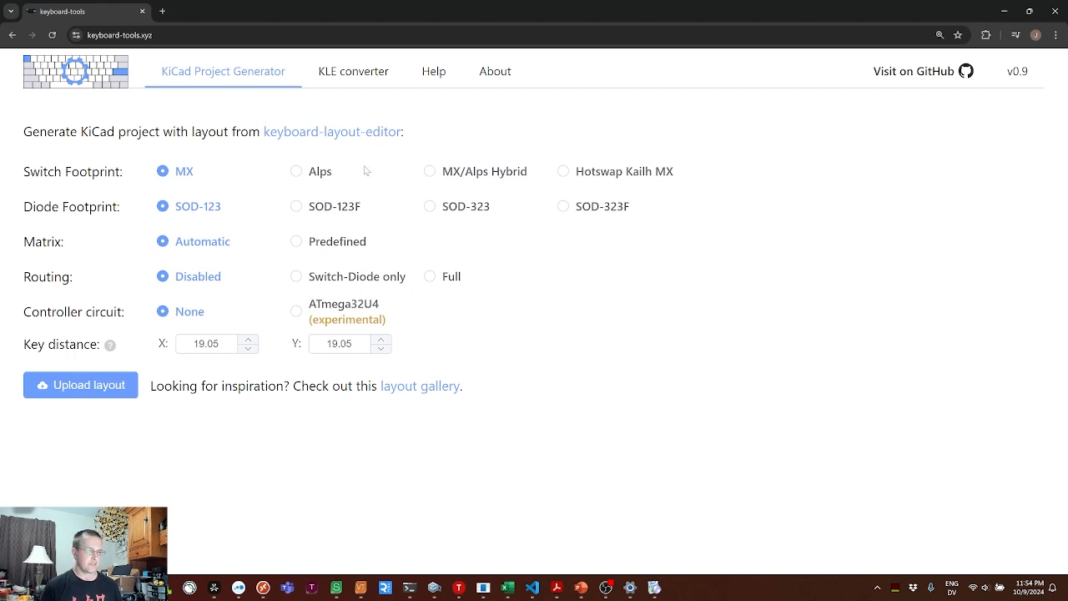
# - Choose the Hotswap Kailh MX switch footprint and upload keyboard-layout.json to generate the KiCad project
pyautogui.click(564, 173)
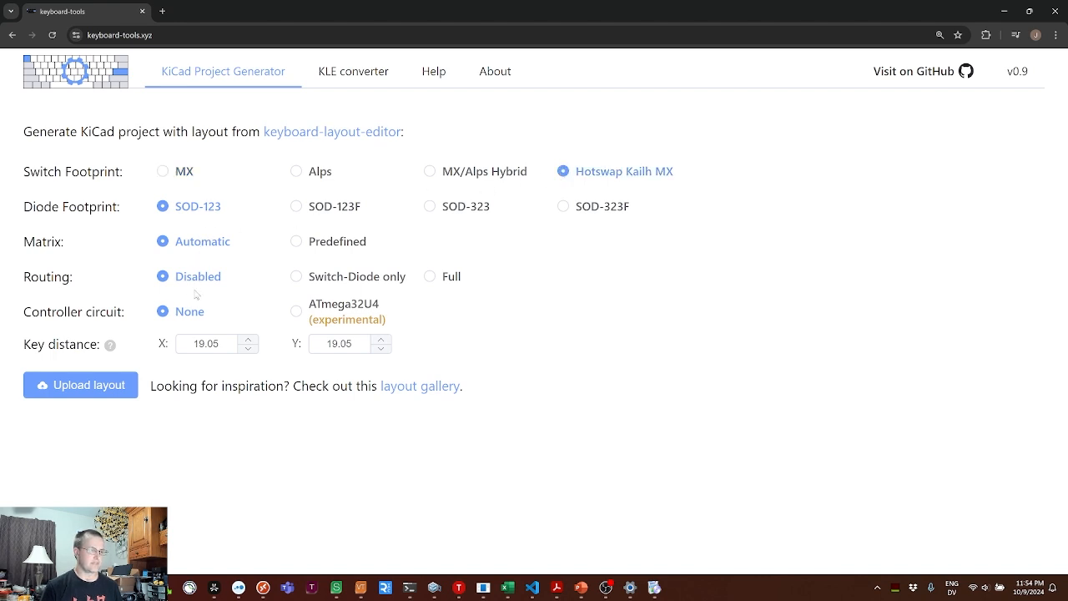
pyautogui.click(69, 388)
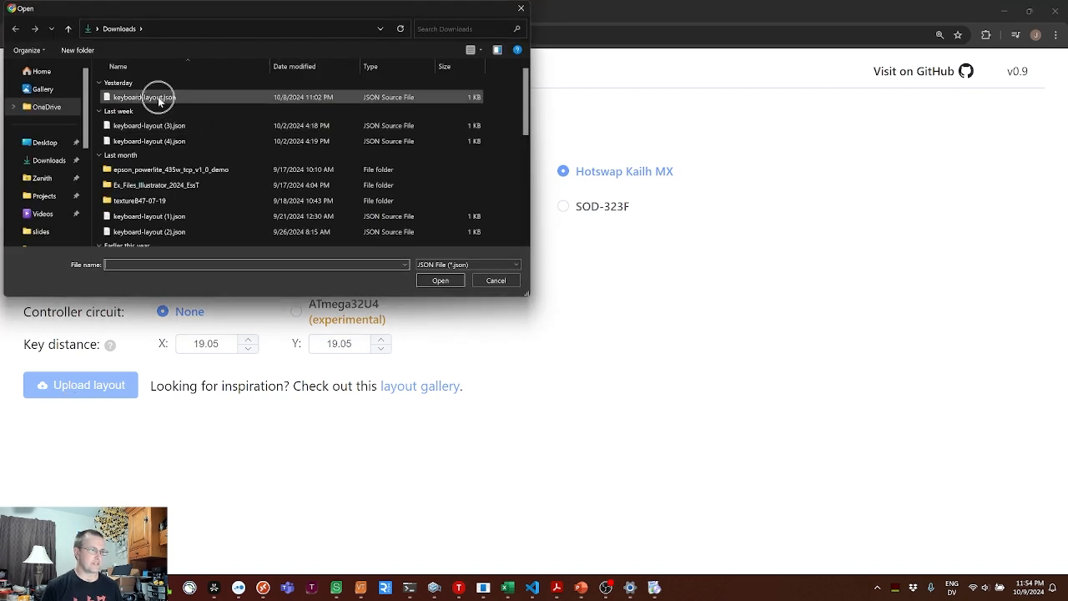
pyautogui.doubleClick(158, 97)
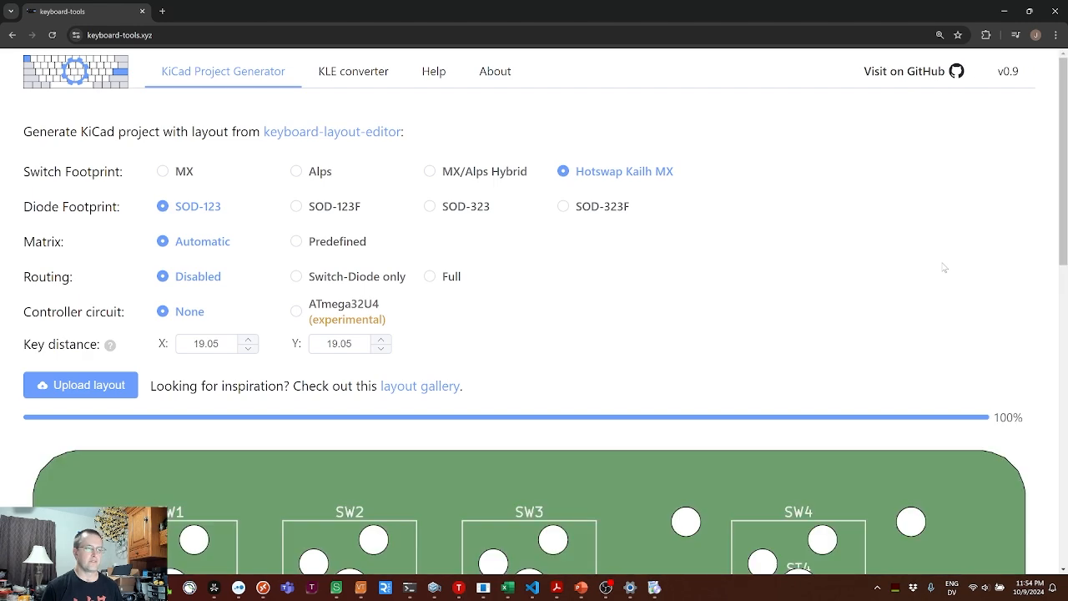
# - Review the generated board preview, download the project archive, and bring up the macro0 folder in File Explorer
pyautogui.scroll(-4, 944, 267)
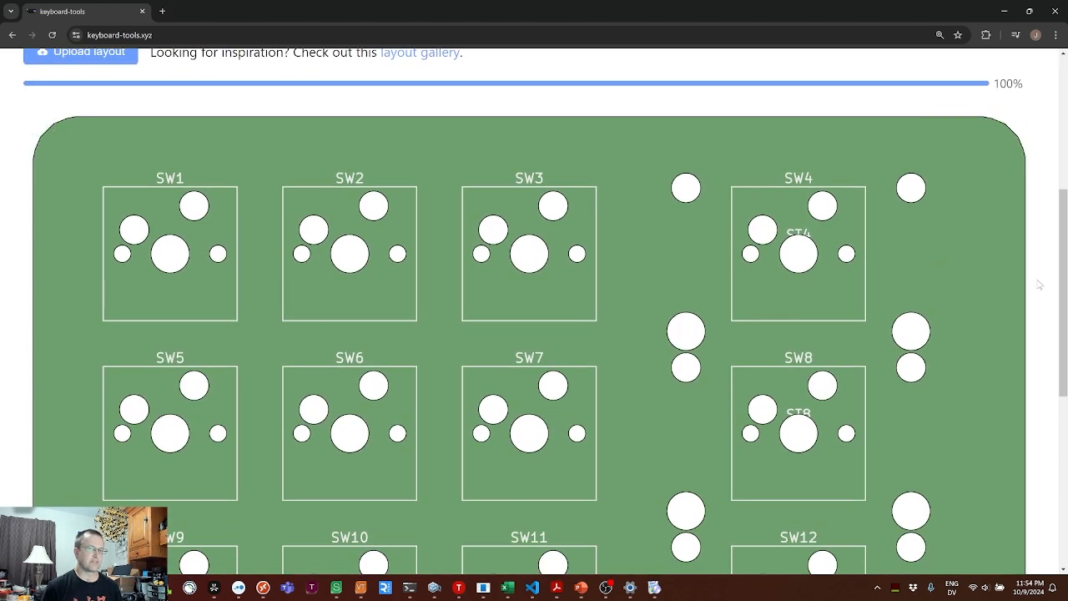
pyautogui.scroll(-3, 1040, 285)
pyautogui.scroll(-3, 1040, 285)
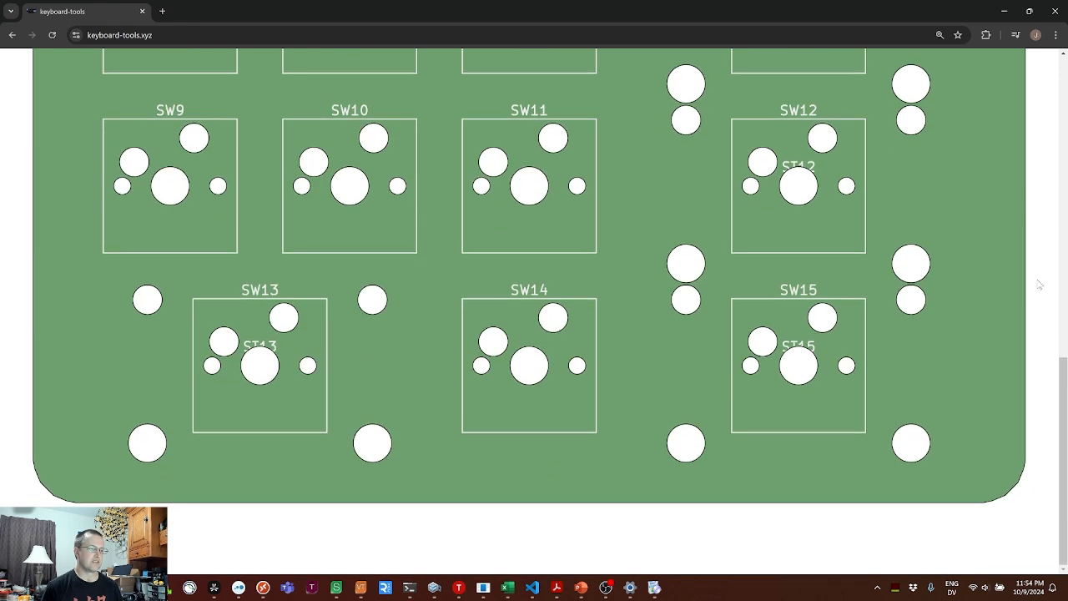
pyautogui.click(83, 534)
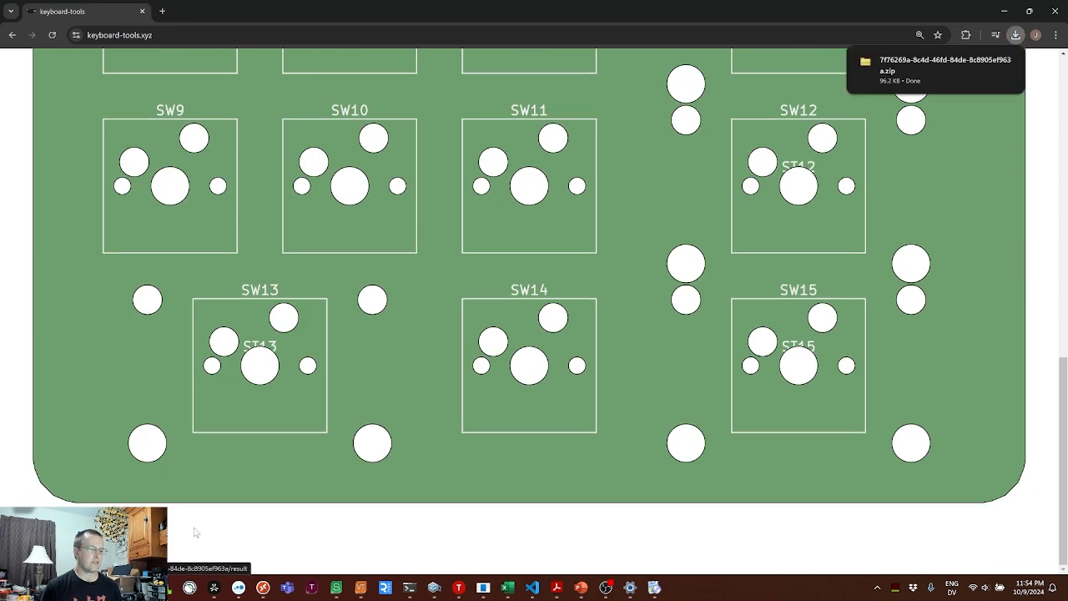
pyautogui.moveTo(91, 587)
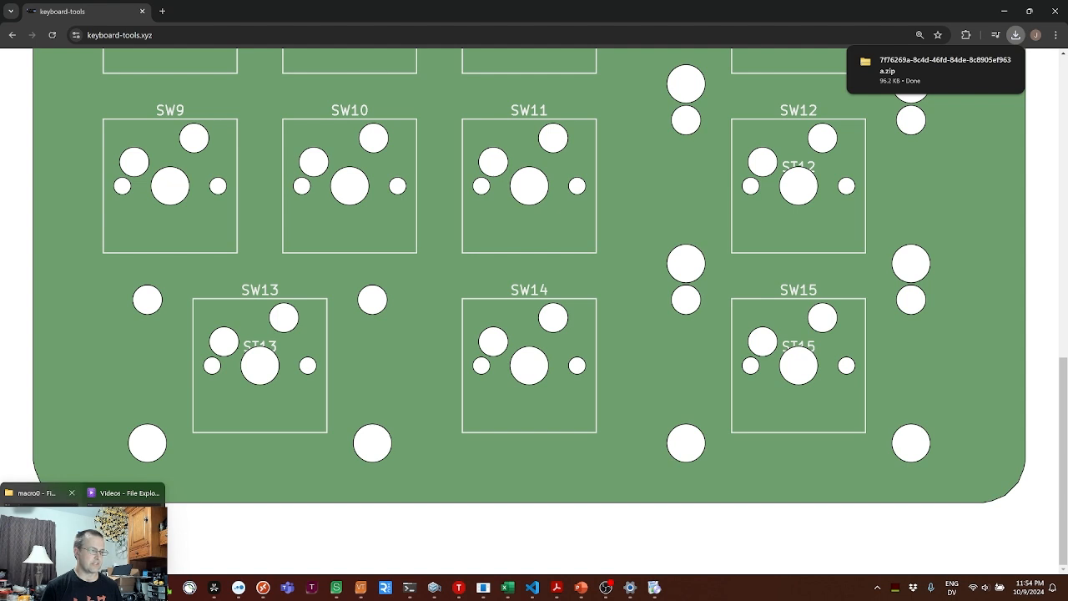
pyautogui.click(51, 539)
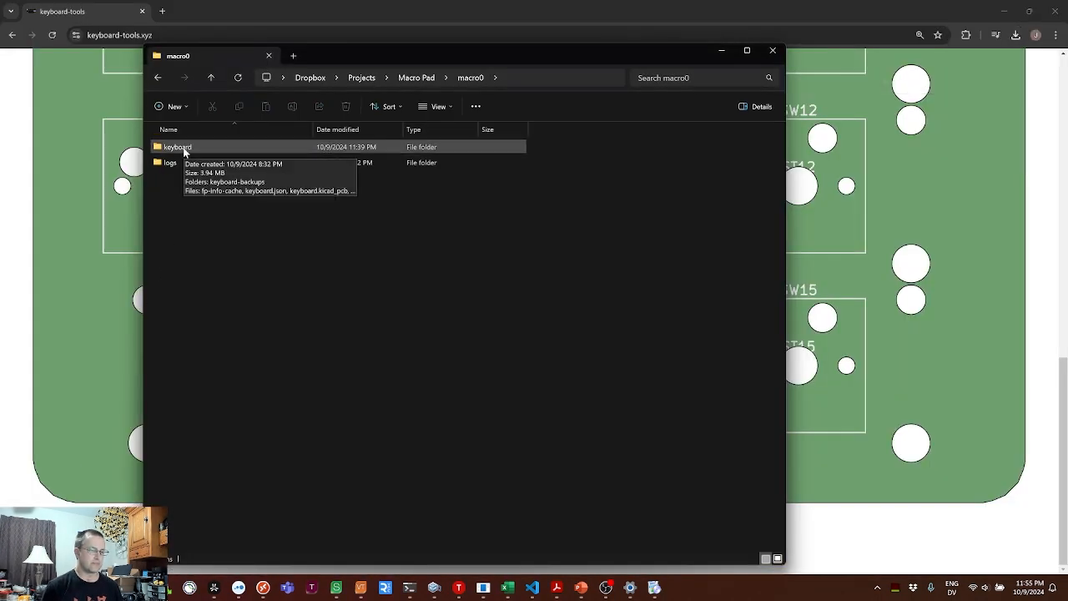
# - Open the KiCad site from the MacroPad resource page, and install KiCad 8.0.4 with default components and folder, launching it on finish
pyautogui.click(13, 37)
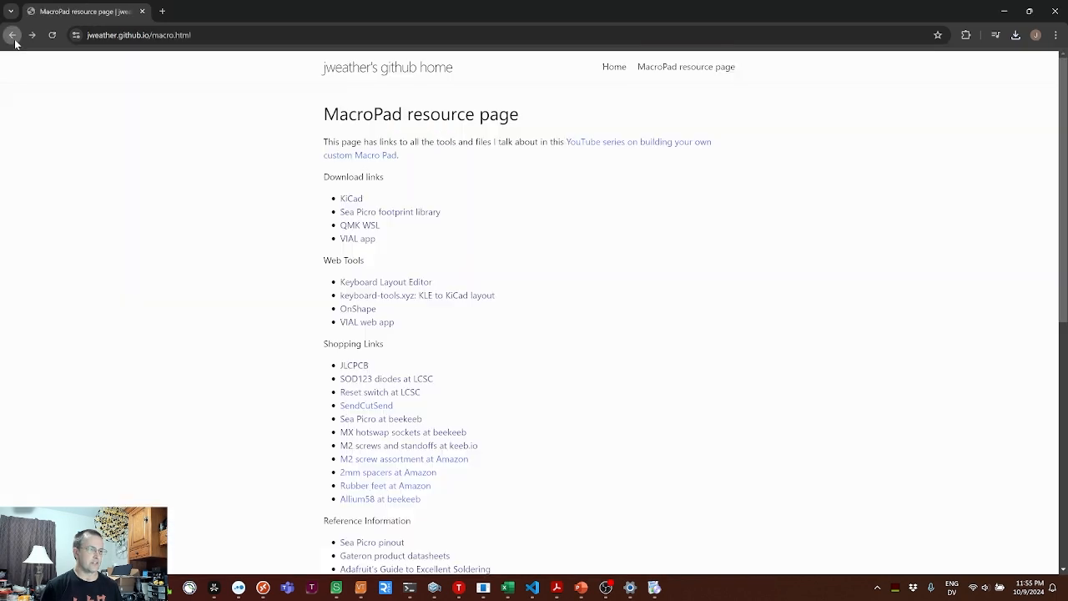
pyautogui.click(355, 202)
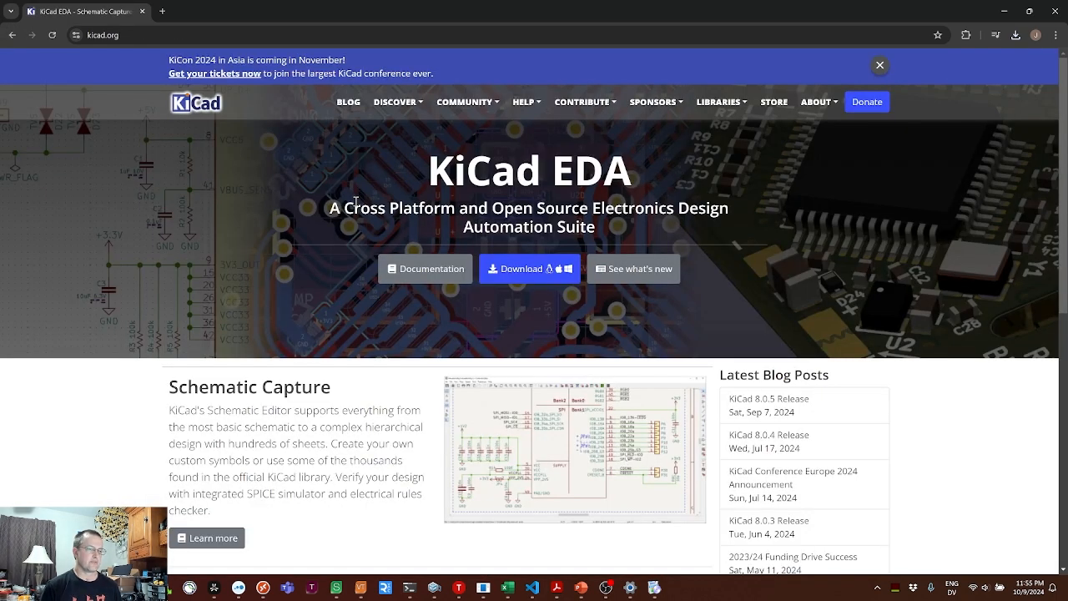
pyautogui.click(654, 588)
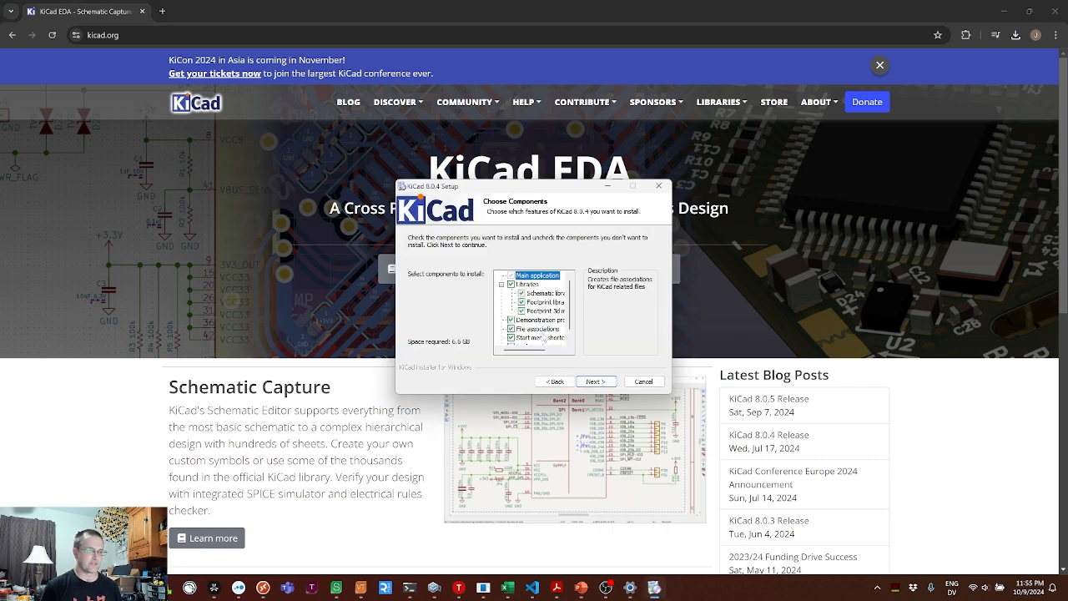
pyautogui.click(595, 381)
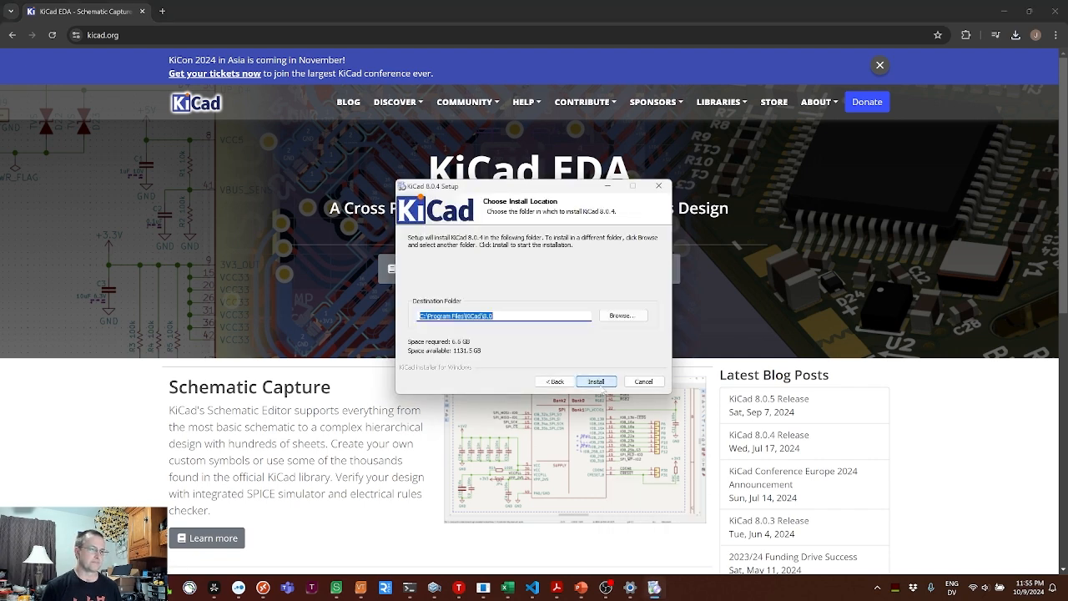
pyautogui.click(598, 383)
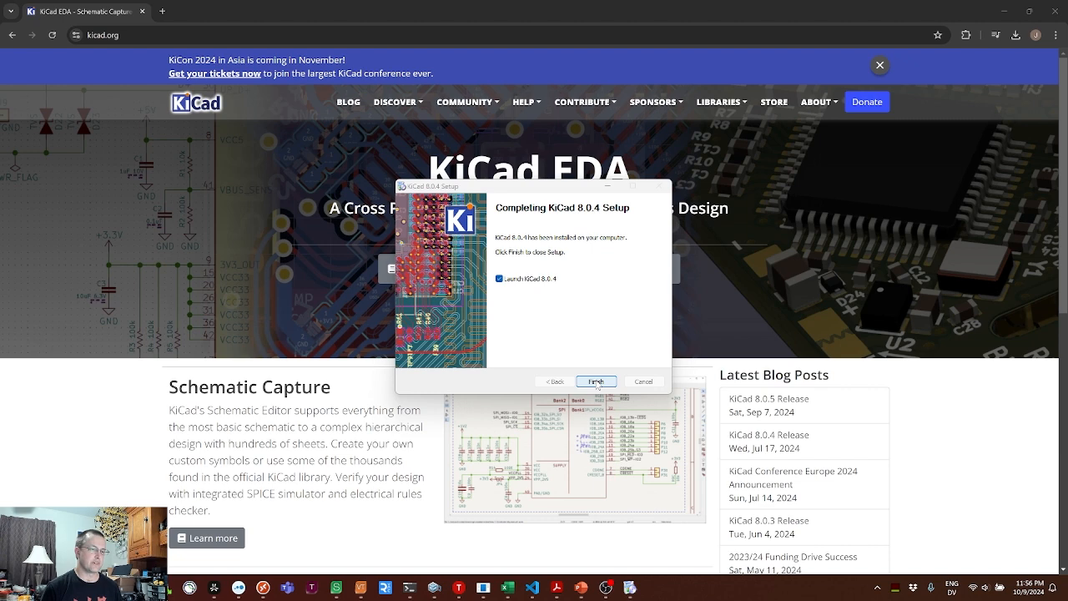
pyautogui.click(598, 384)
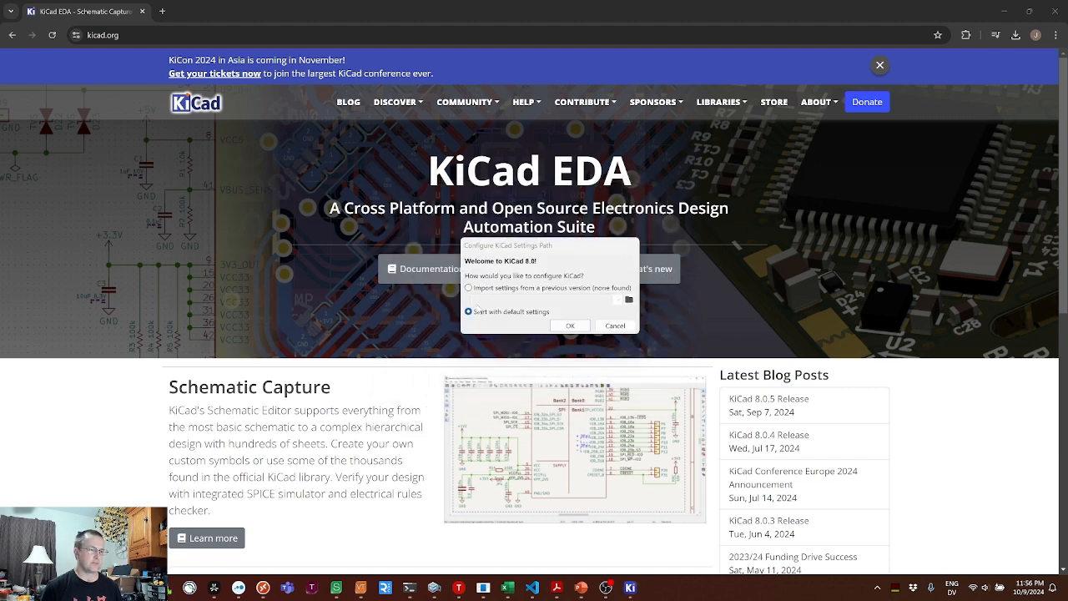
# - Complete KiCad's first-run setup with default settings, data collection accepted, and automatic update checks for KiCad and the Plugin and Content Manager
pyautogui.click(570, 326)
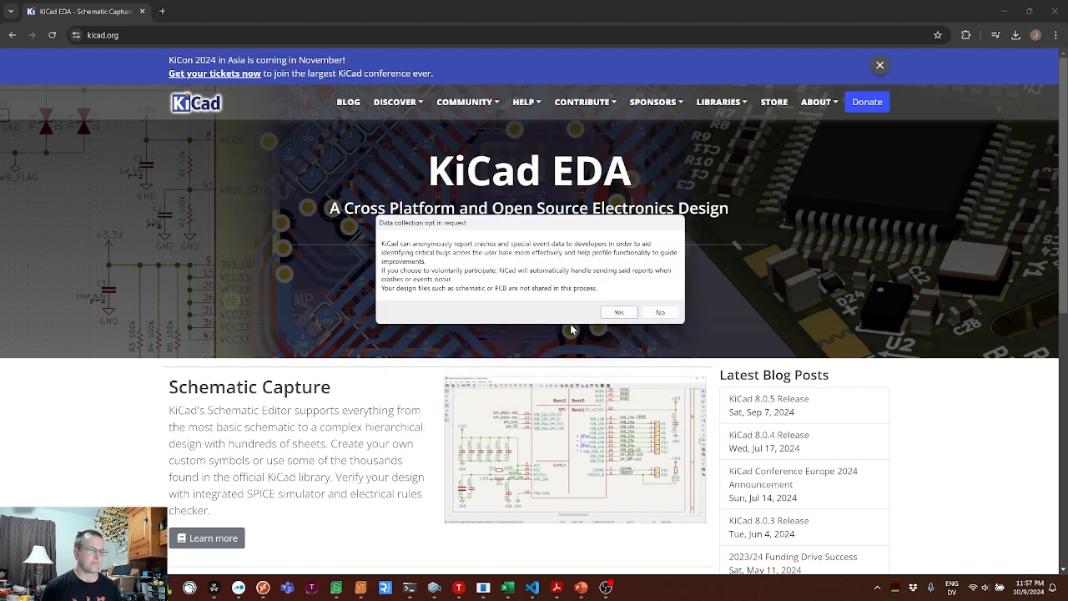
pyautogui.click(619, 313)
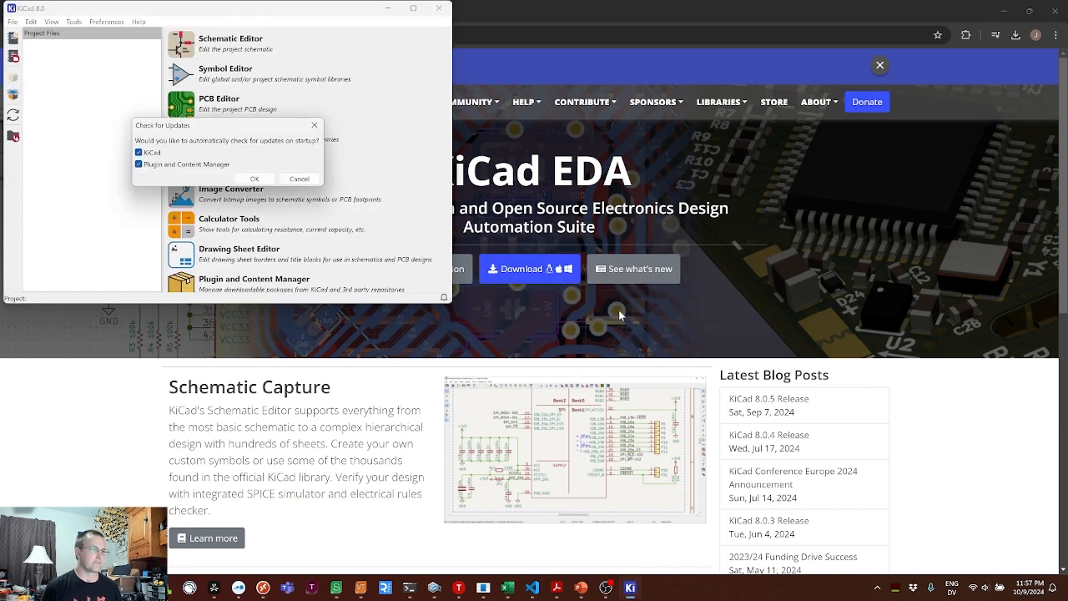
pyautogui.click(151, 153)
pyautogui.click(150, 165)
pyautogui.click(255, 178)
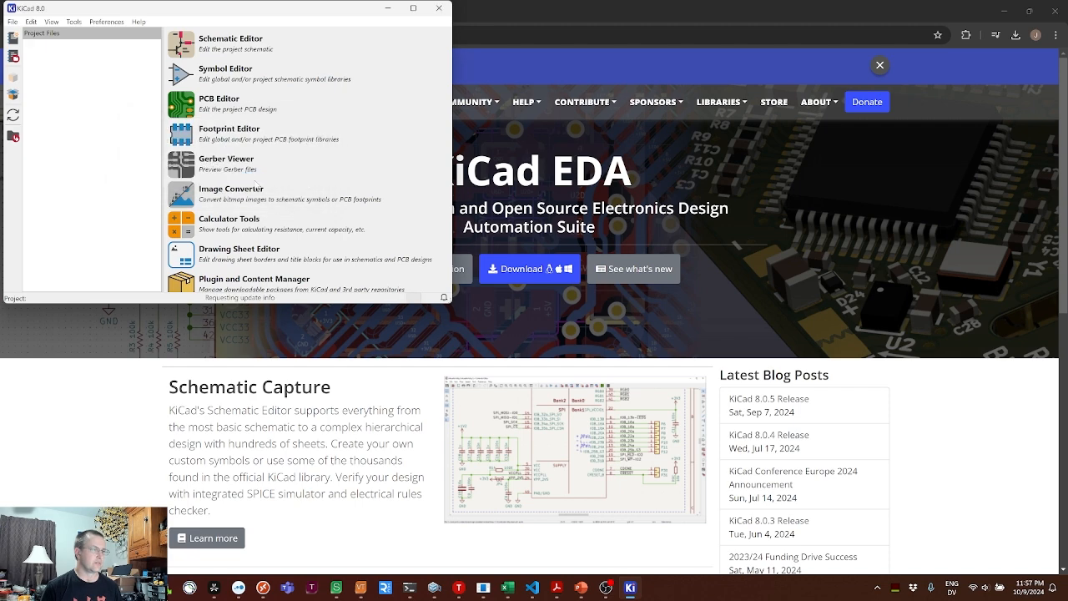
# - Open the project keyboard.kicad_pro from the Projects folder under Macro Pad, macro0, keyboard
pyautogui.click(13, 22)
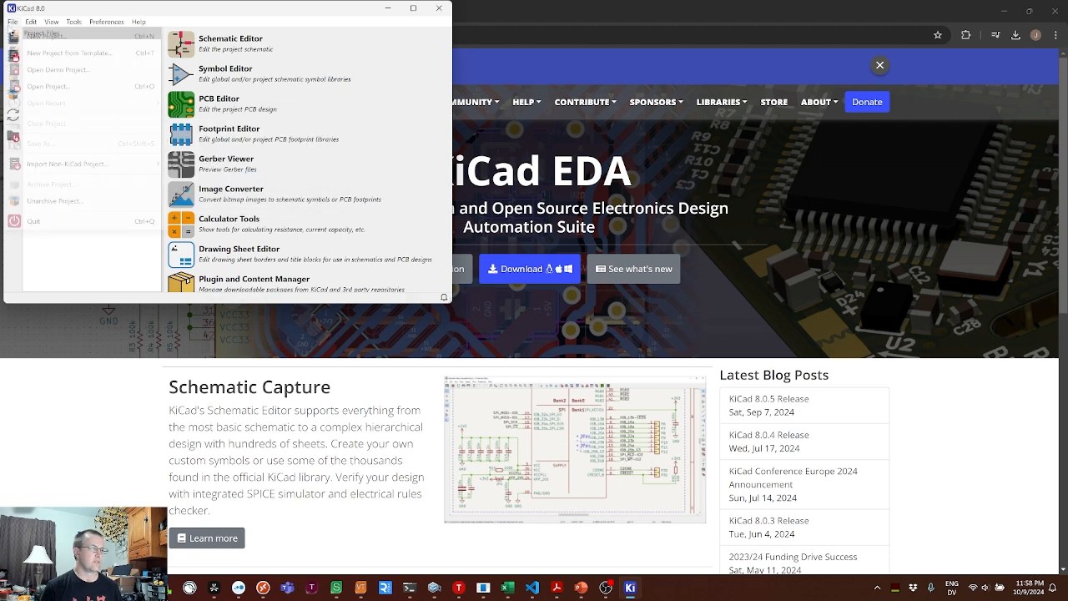
pyautogui.click(48, 86)
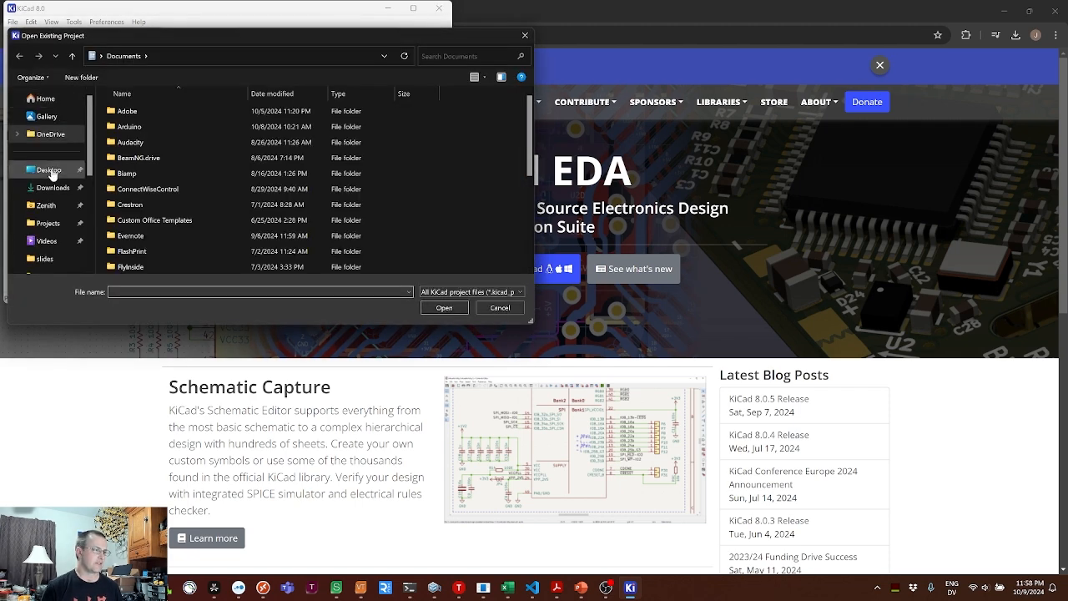
pyautogui.click(48, 223)
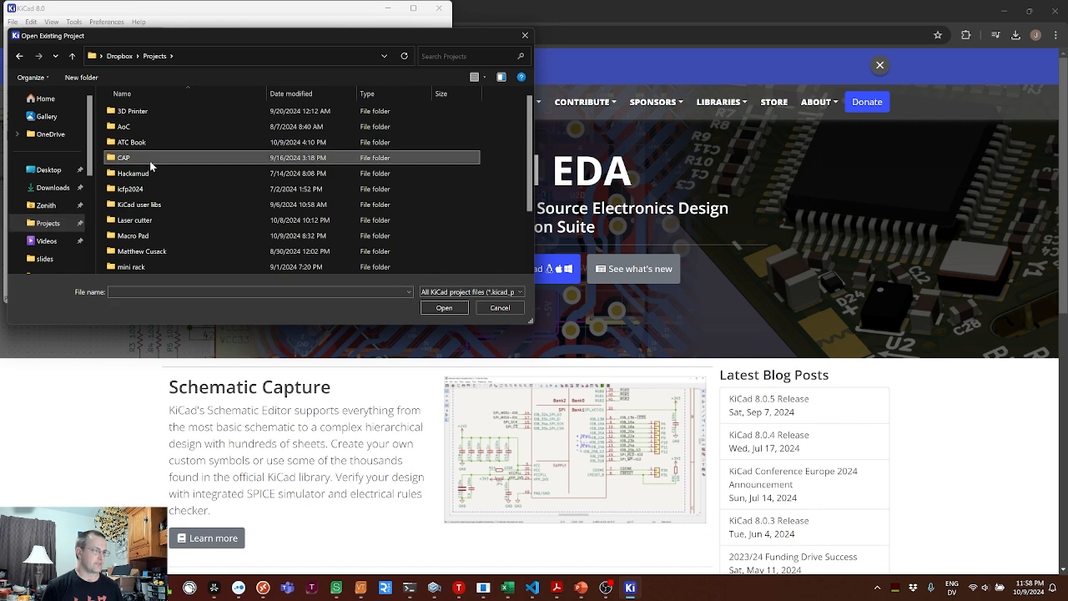
pyautogui.press('Return')
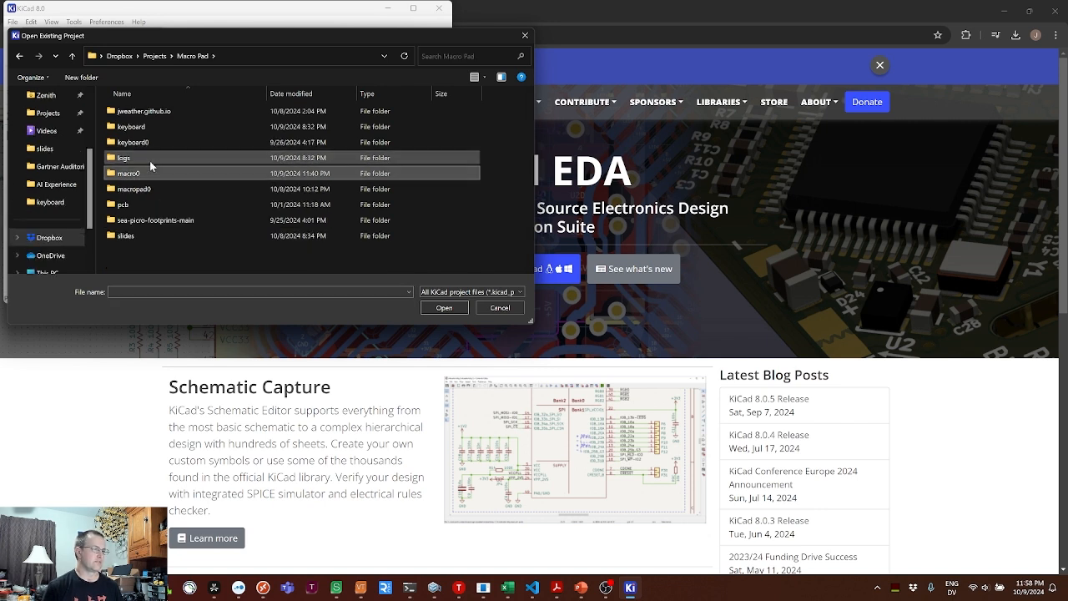
pyautogui.doubleClick(150, 162)
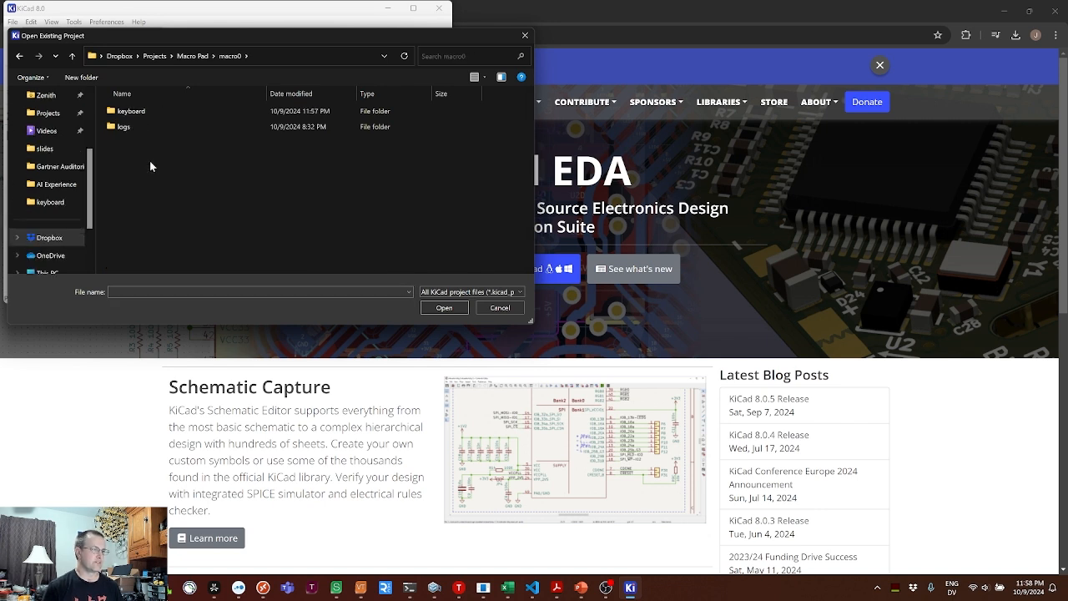
pyautogui.doubleClick(136, 114)
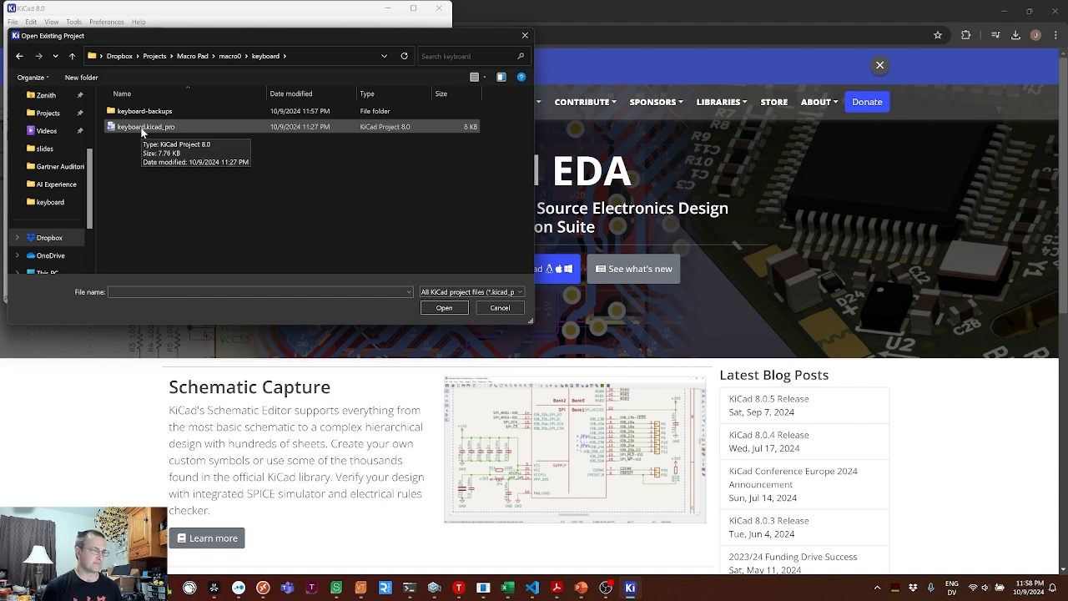
pyautogui.doubleClick(143, 127)
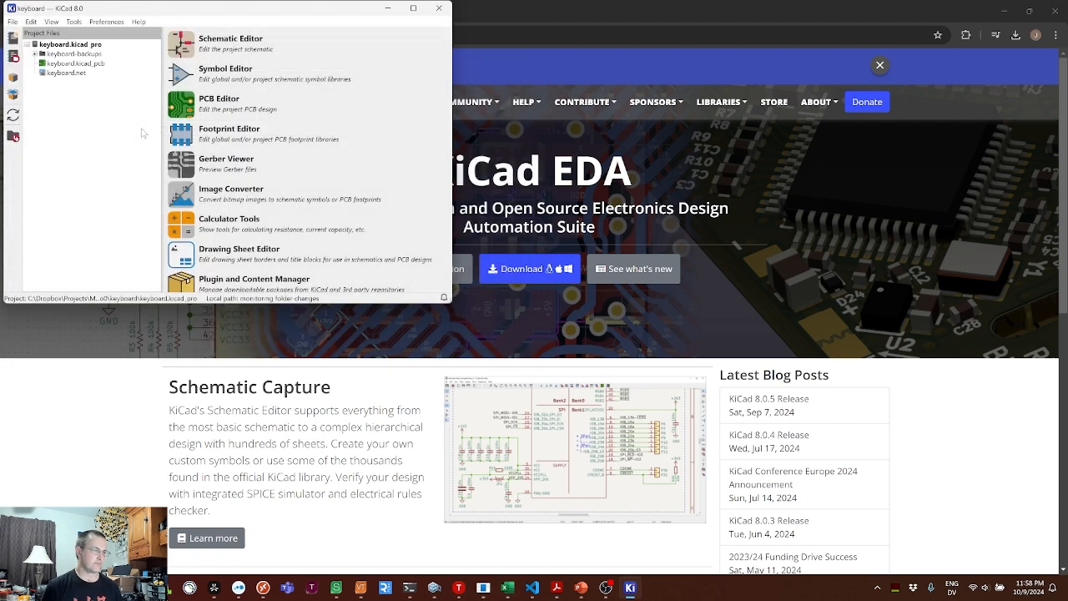
# - Open keyboard.kicad_pcb in the PCB Editor, copying the default global footprint library table
pyautogui.doubleClick(87, 65)
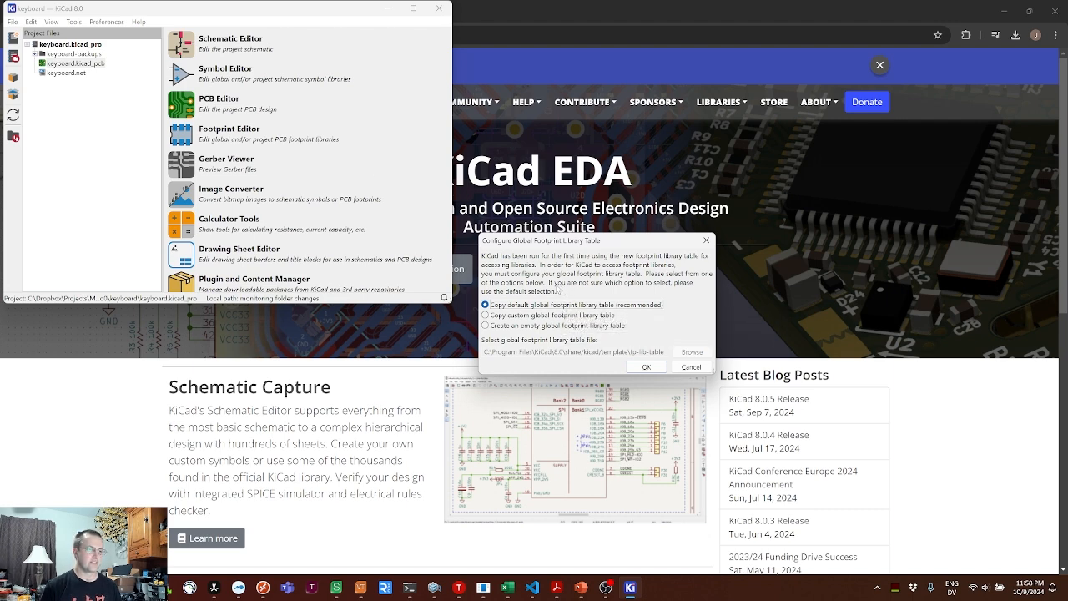
pyautogui.click(646, 367)
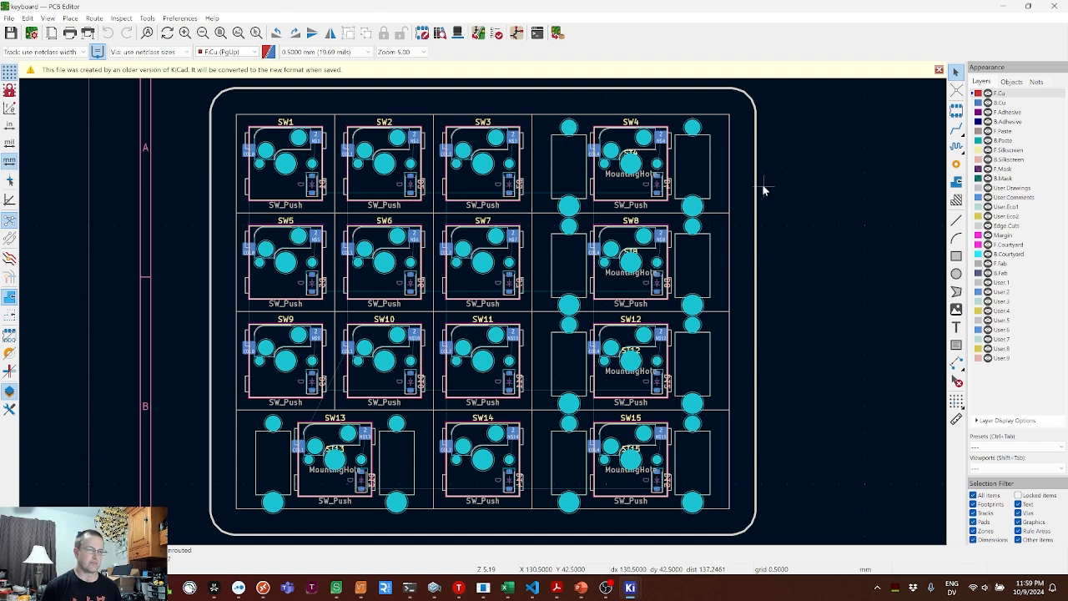
# - Hide the User.Drawings, F.Fab and B.Fab layers of the keyboard board
pyautogui.click(988, 189)
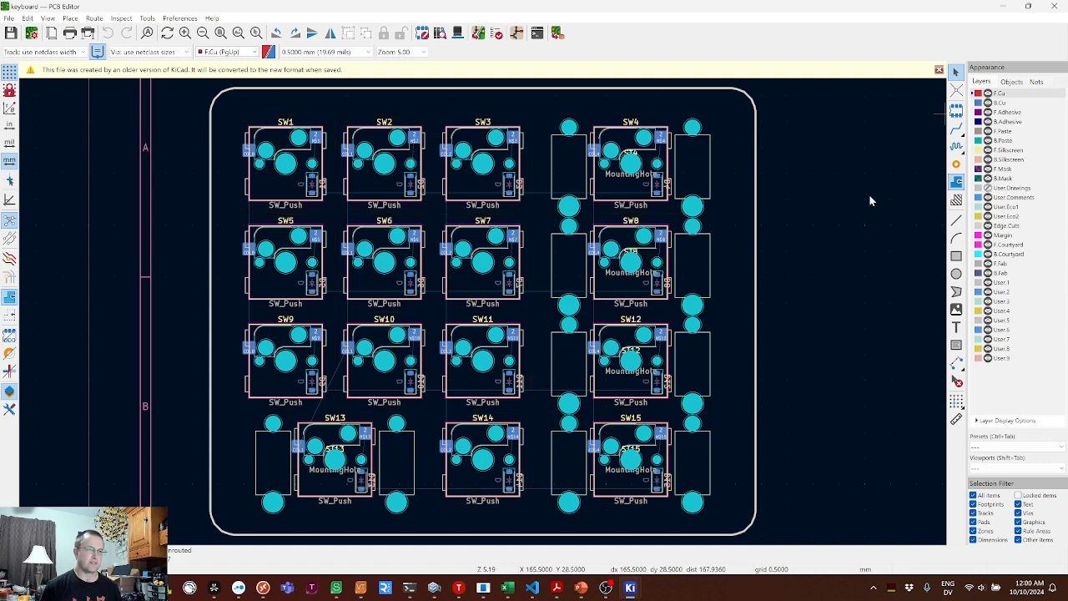
pyautogui.click(988, 264)
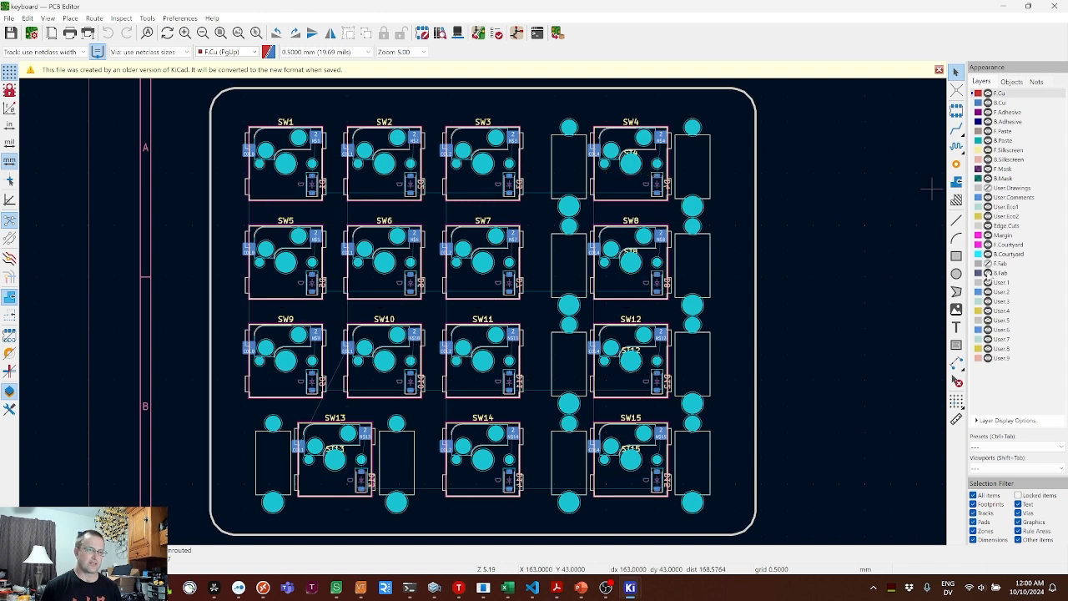
pyautogui.click(988, 273)
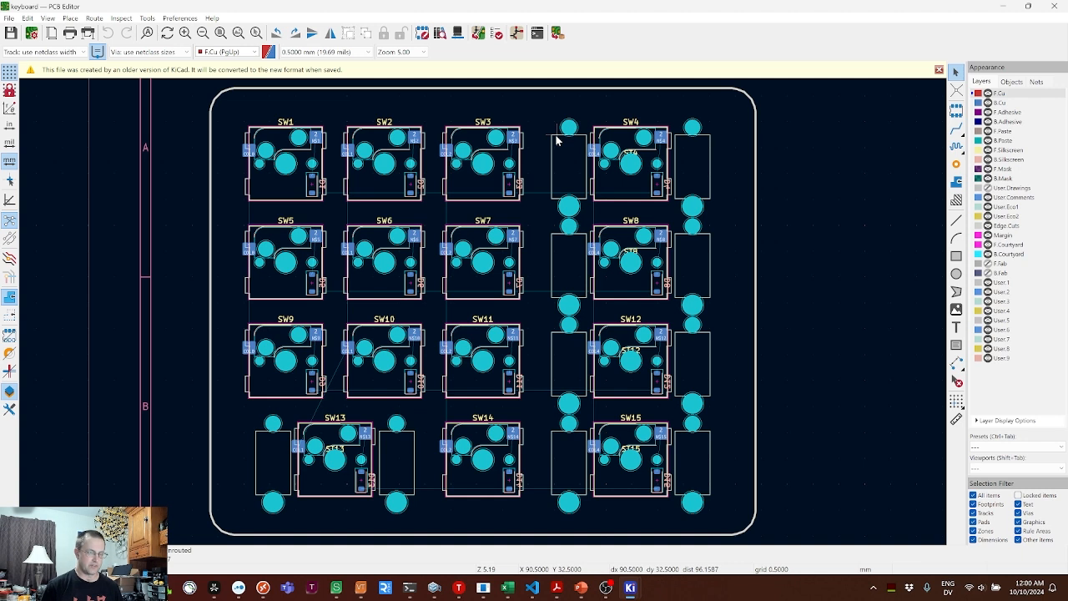
# - Delete the stabilizer footprints ST4, ST8, ST12, ST13 and ST15 from the board
pyautogui.click(610, 193)
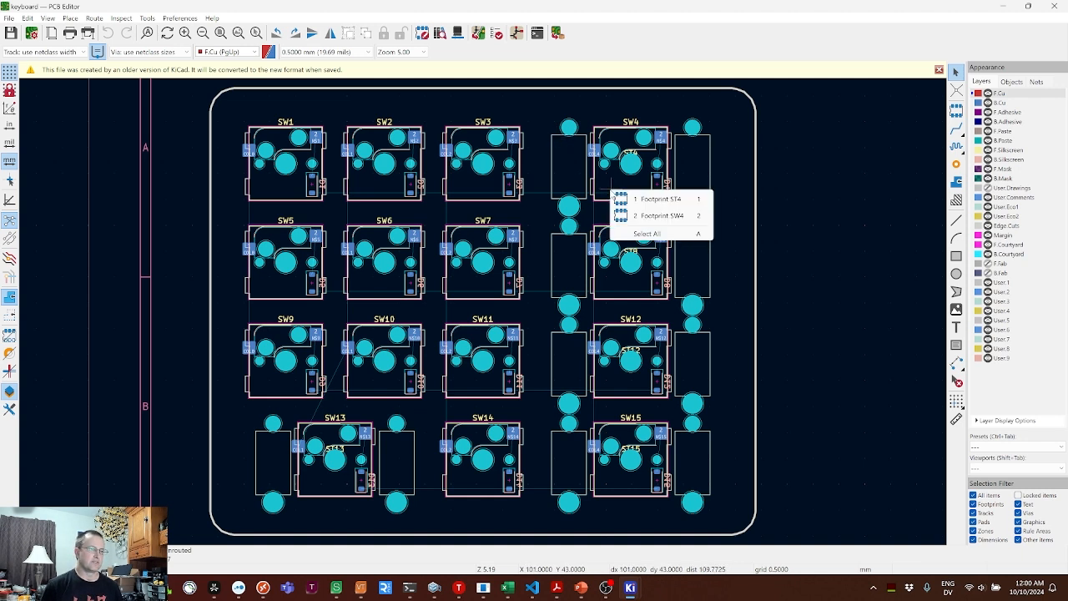
pyautogui.click(664, 201)
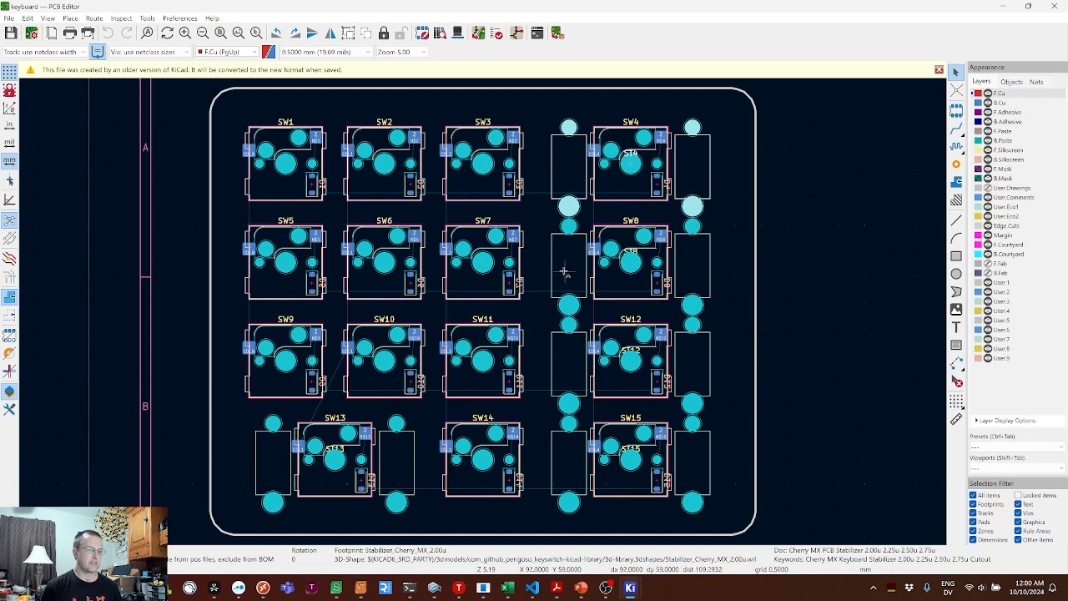
pyautogui.press('Escape')
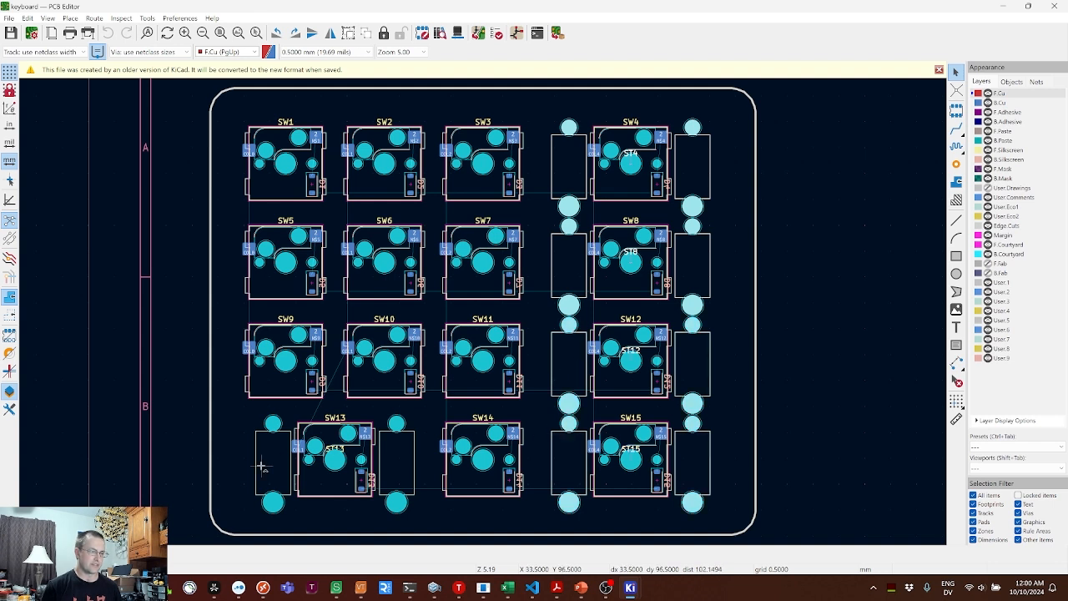
pyautogui.press('Delete')
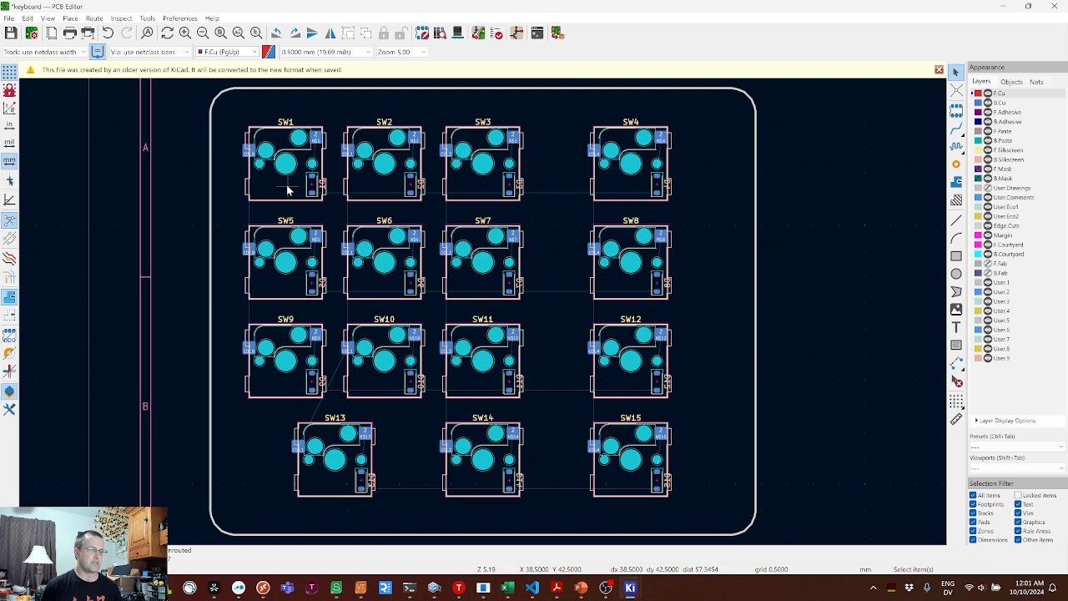
pyautogui.scroll(7, 287, 190)
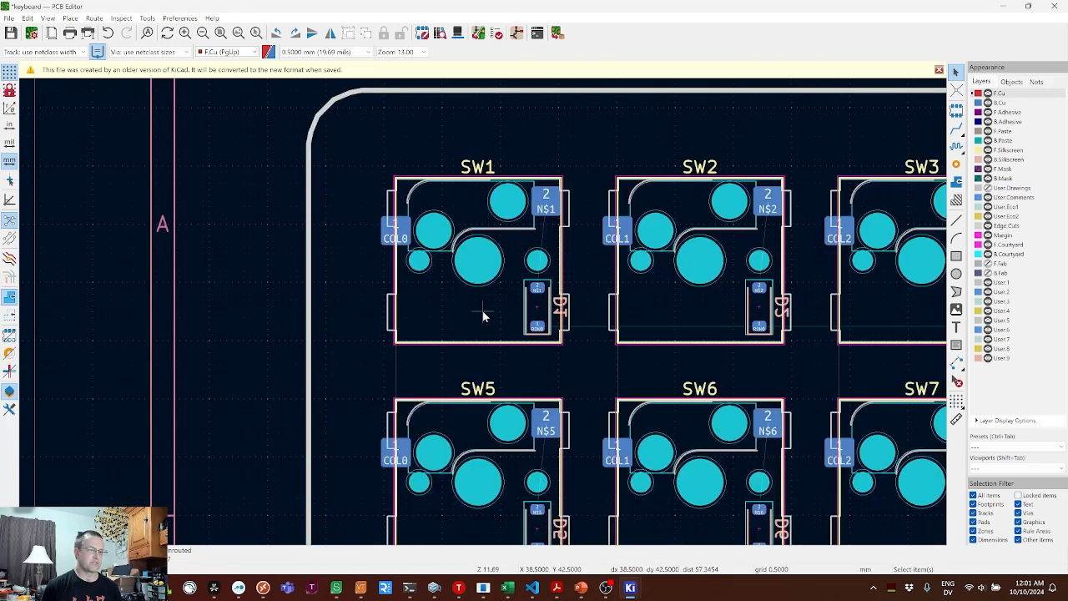
pyautogui.scroll(-10, 482, 314)
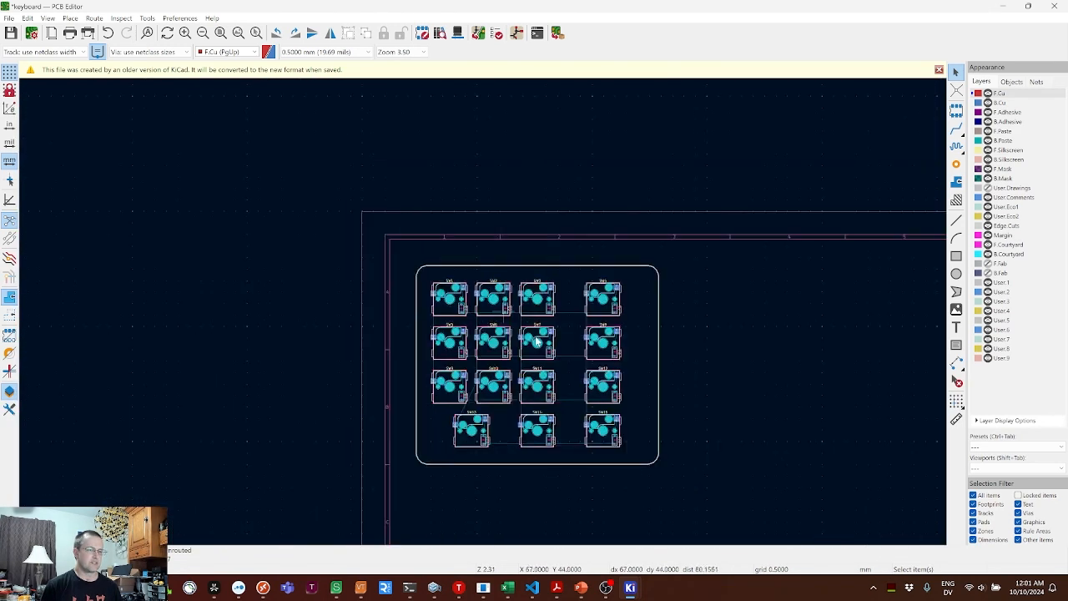
# - Examine the switch and diode footprints on the board, including SW15, SW1, SW2, SW3 and SW4
pyautogui.scroll(9, 614, 436)
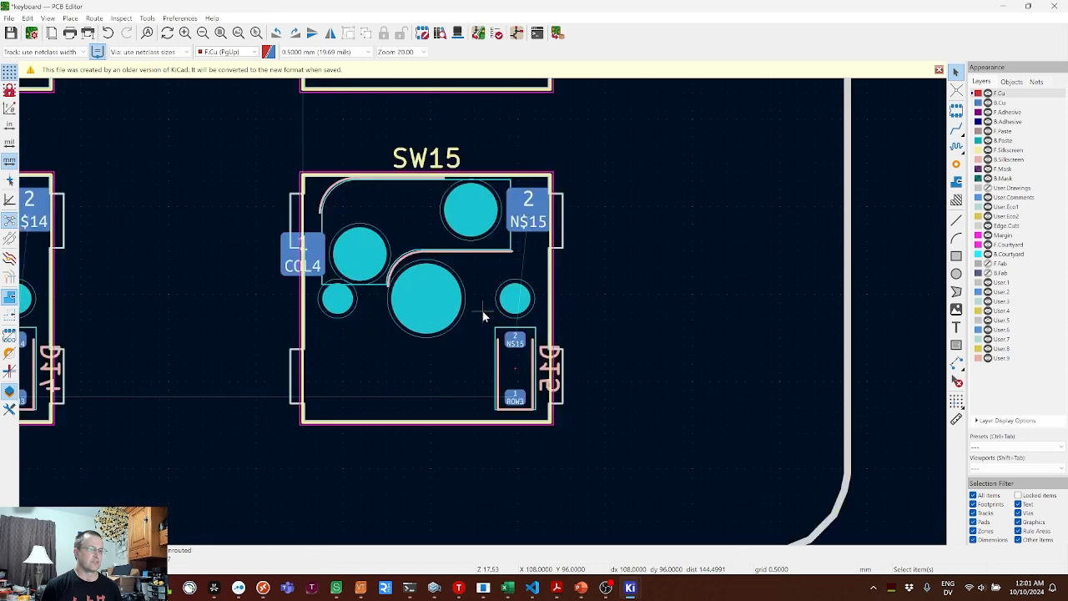
pyautogui.scroll(-5, 484, 312)
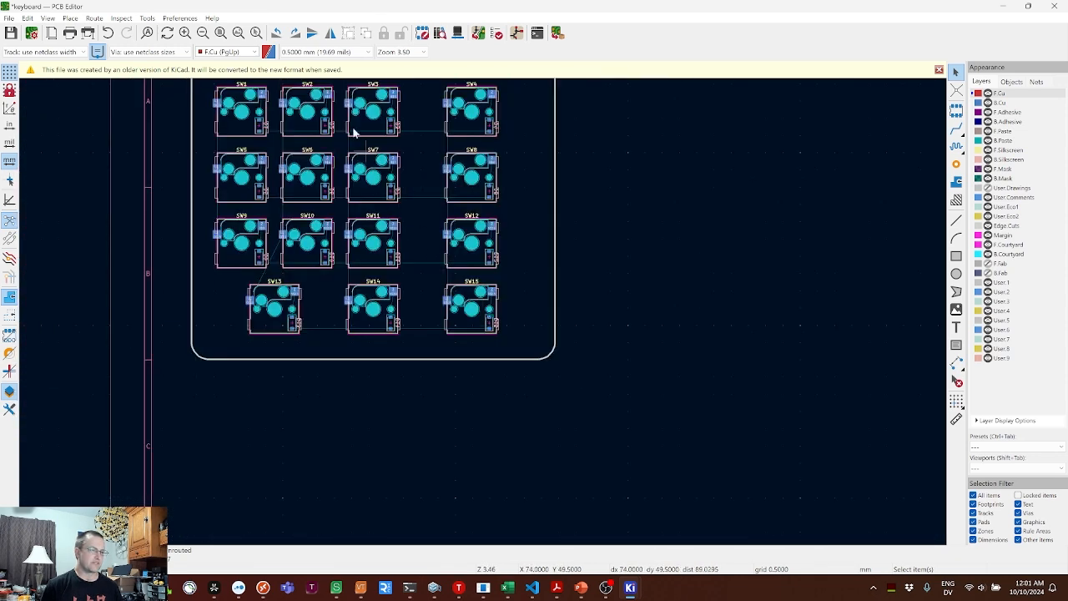
pyautogui.scroll(10, 482, 312)
pyautogui.scroll(-5, 482, 314)
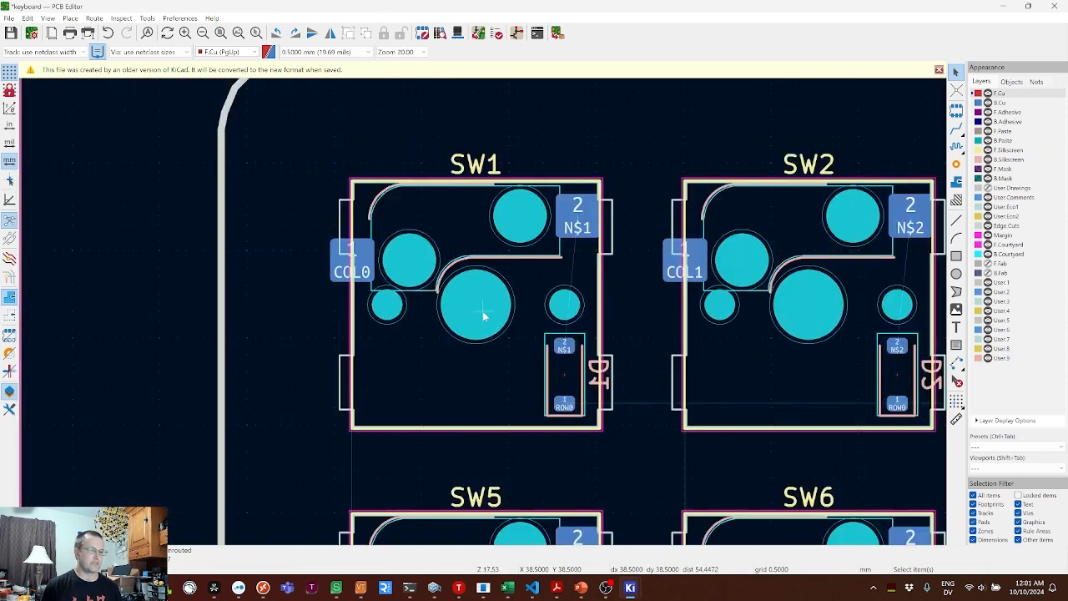
pyautogui.scroll(2, 520, 309)
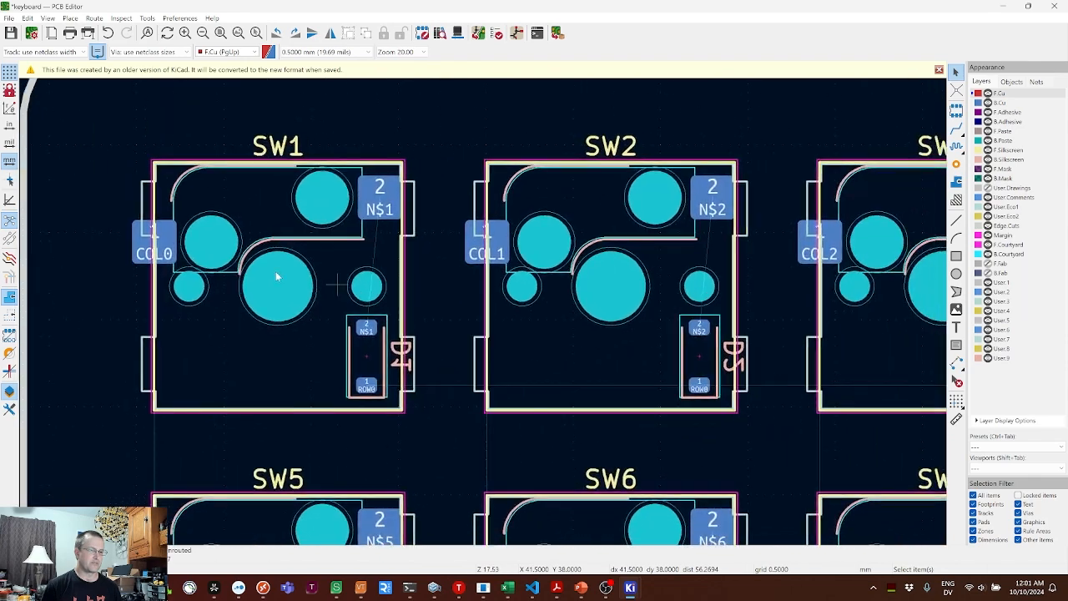
pyautogui.scroll(-3, 482, 312)
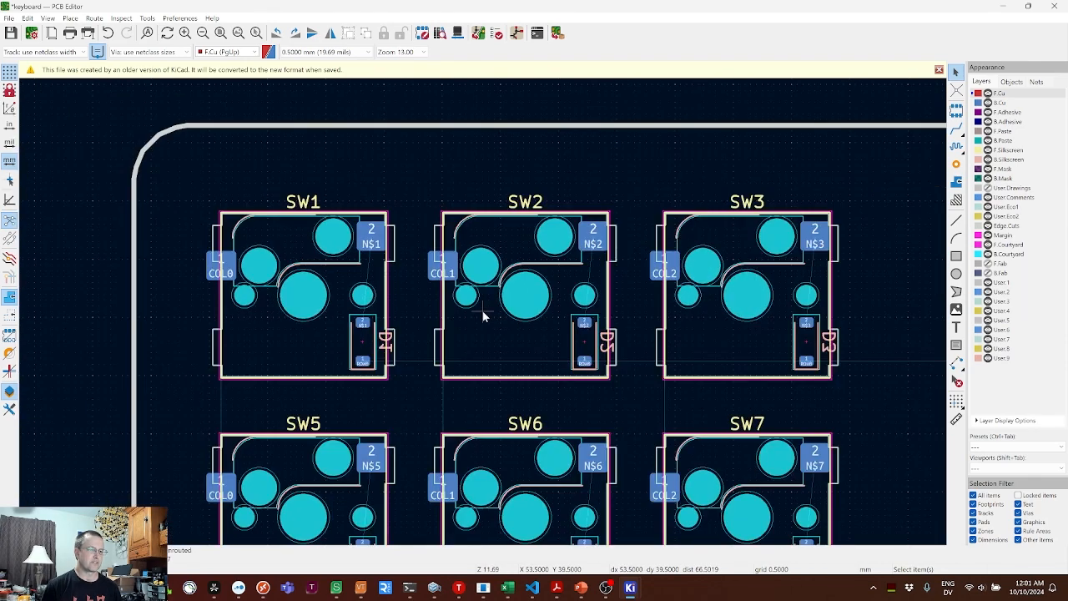
pyautogui.scroll(4, 481, 312)
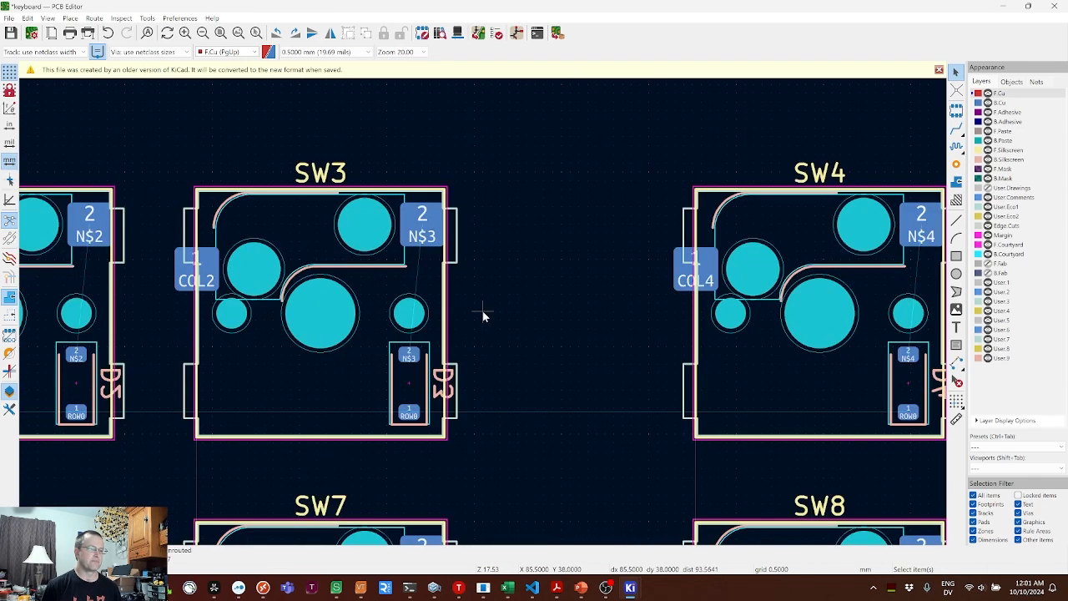
pyautogui.press('Home')
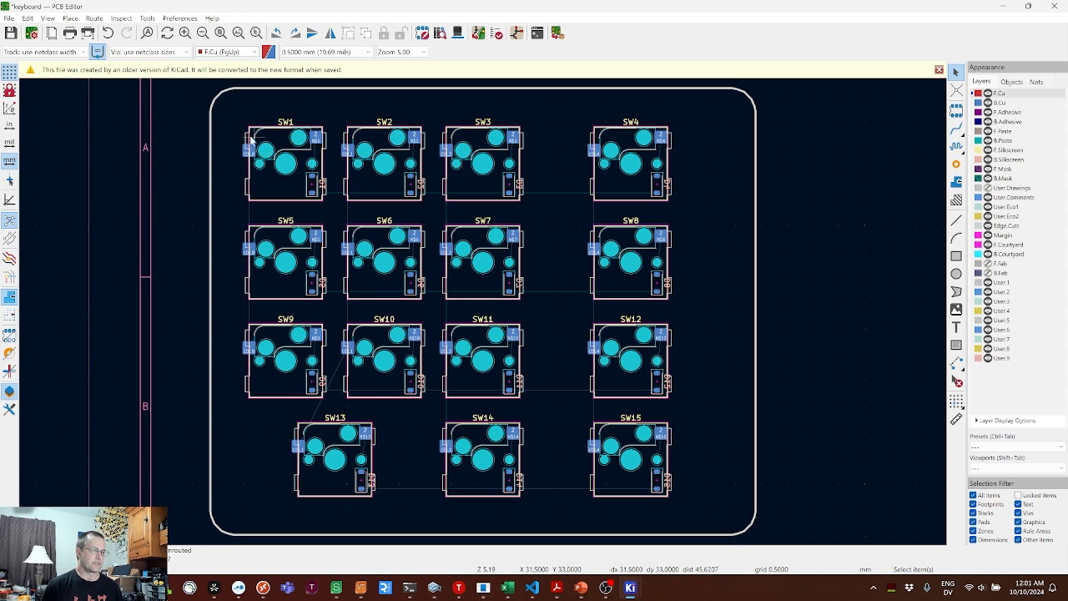
# - Inspect the properties and available net names of pad 2 on switch SW1 without changing them
pyautogui.scroll(4, 247, 136)
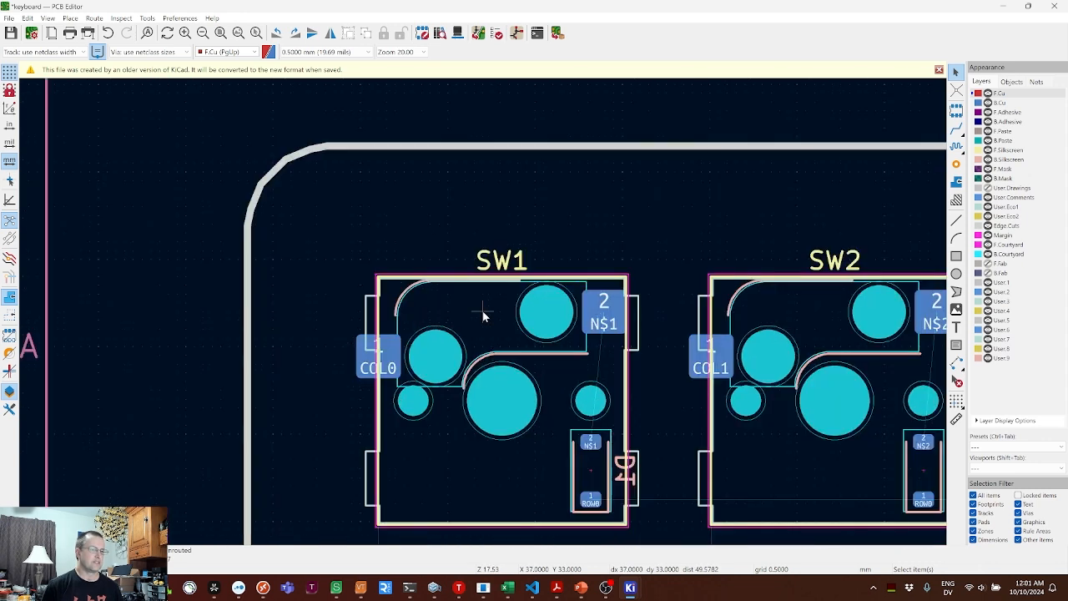
pyautogui.click(604, 322)
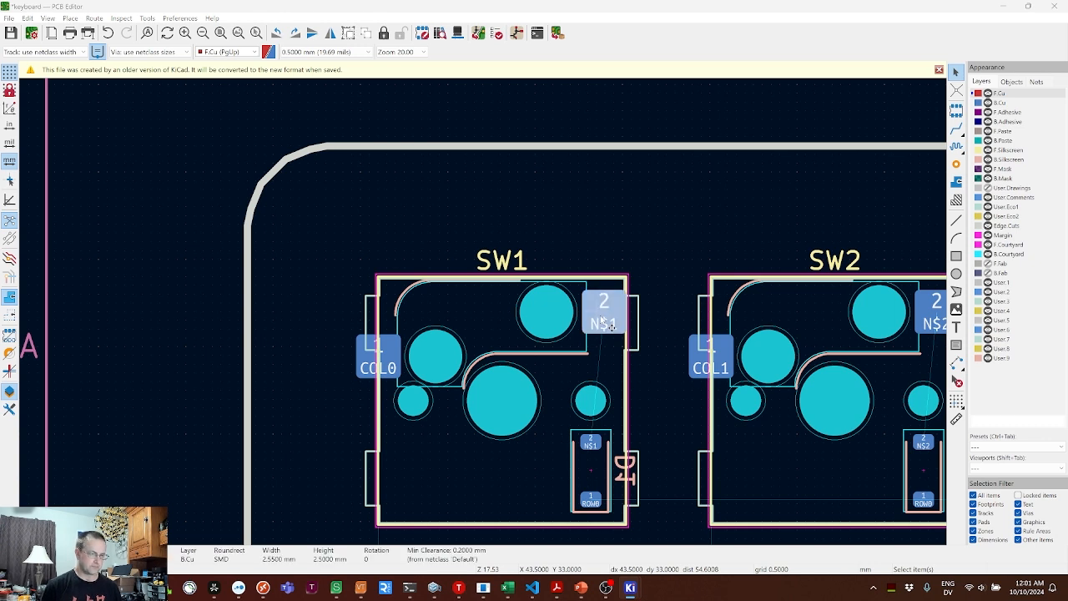
pyautogui.doubleClick(603, 323)
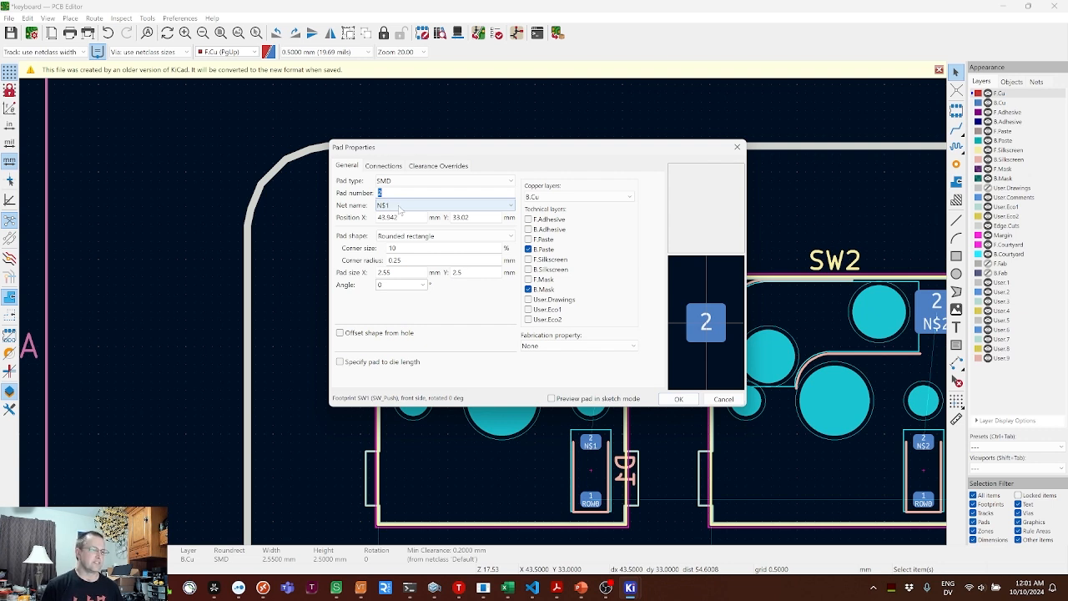
pyautogui.click(399, 210)
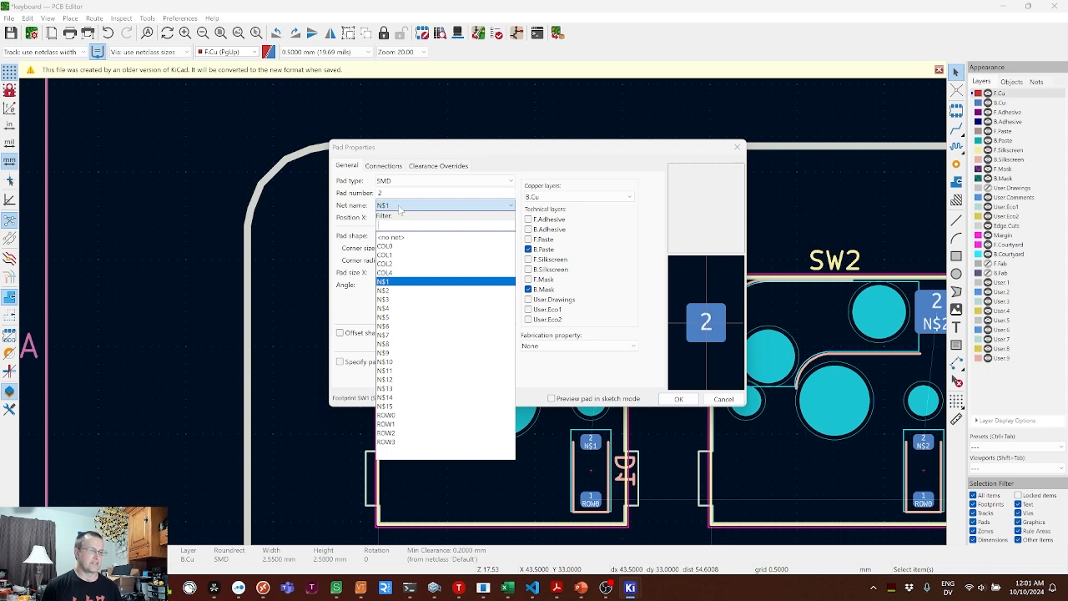
pyautogui.click(399, 210)
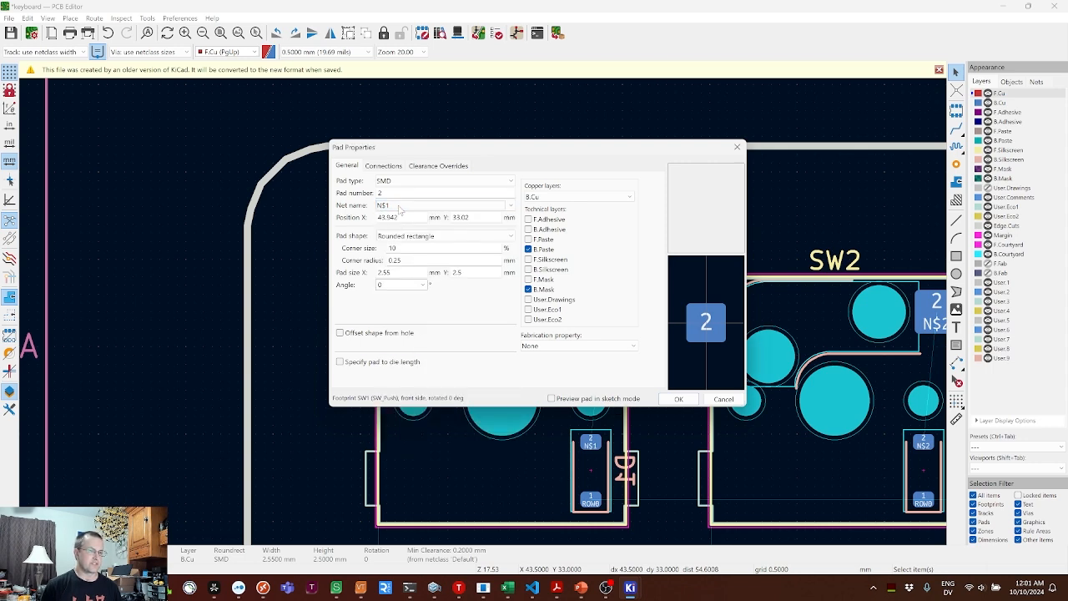
pyautogui.click(725, 399)
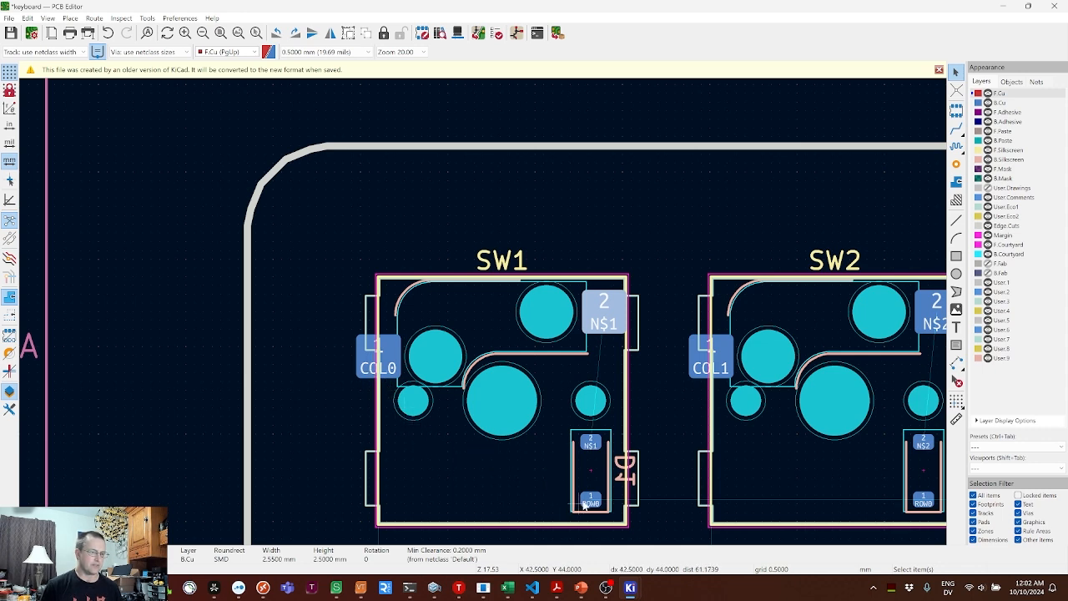
# - Examine the row and column net connections across the switch matrix, including around SW13 and SW10
pyautogui.scroll(-2, 590, 476)
pyautogui.scroll(-1, 482, 316)
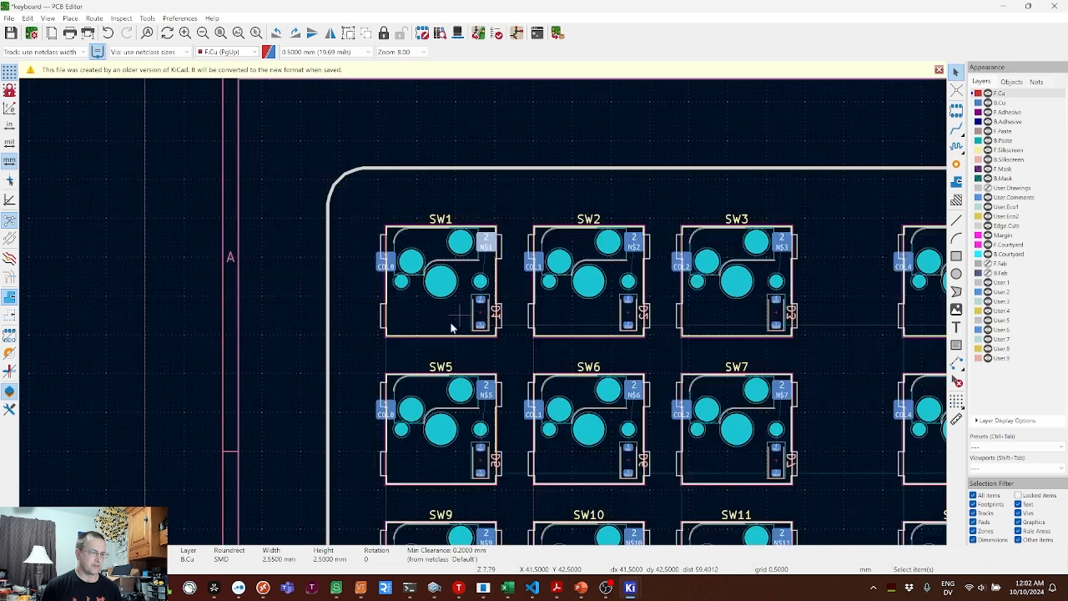
pyautogui.scroll(-2, 475, 517)
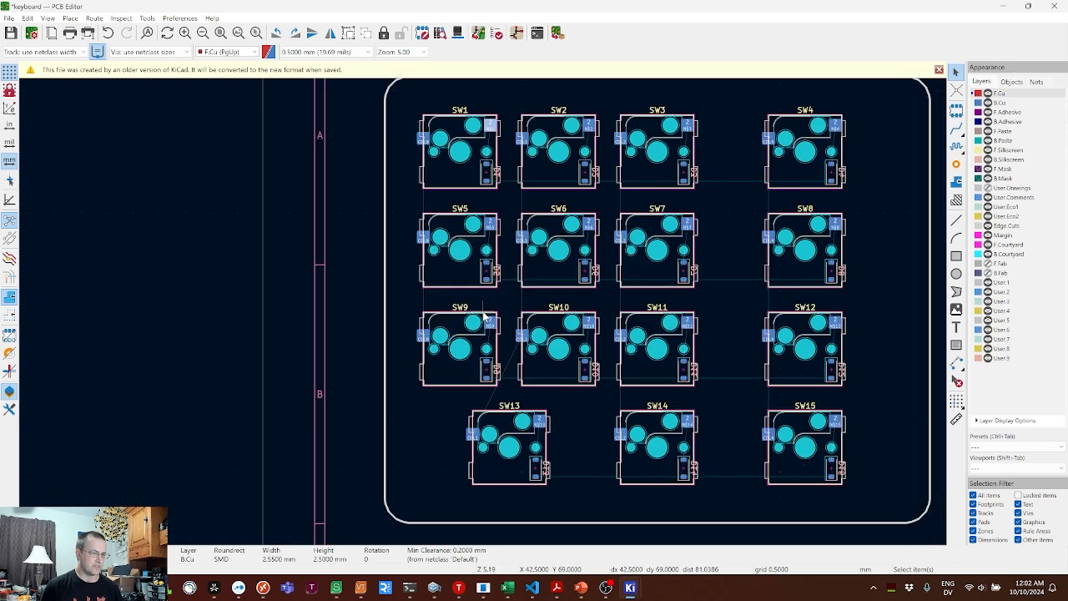
pyautogui.scroll(1, 483, 315)
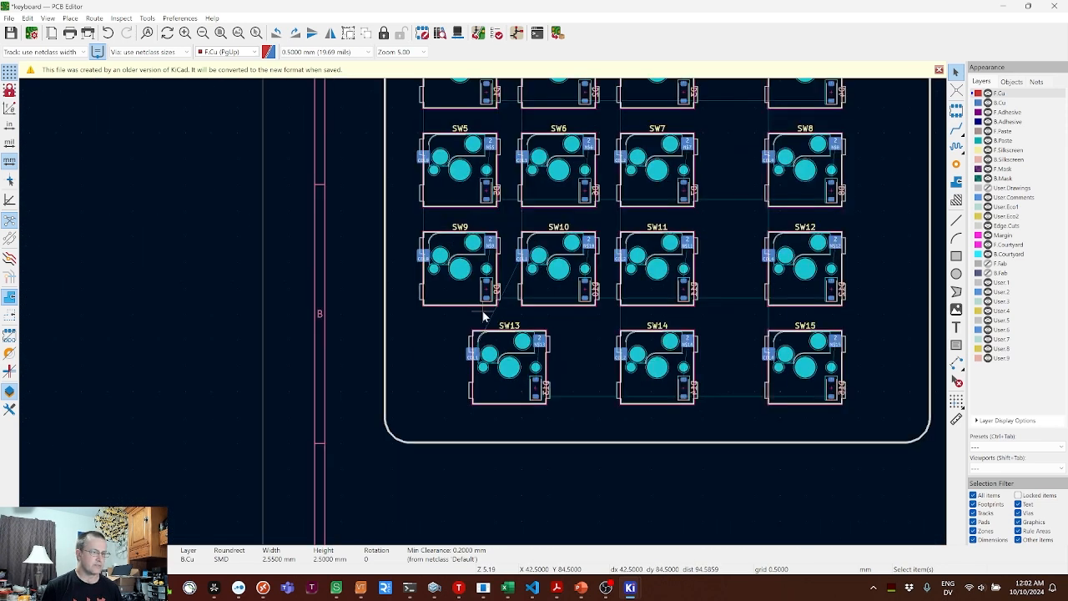
pyautogui.scroll(1, 483, 315)
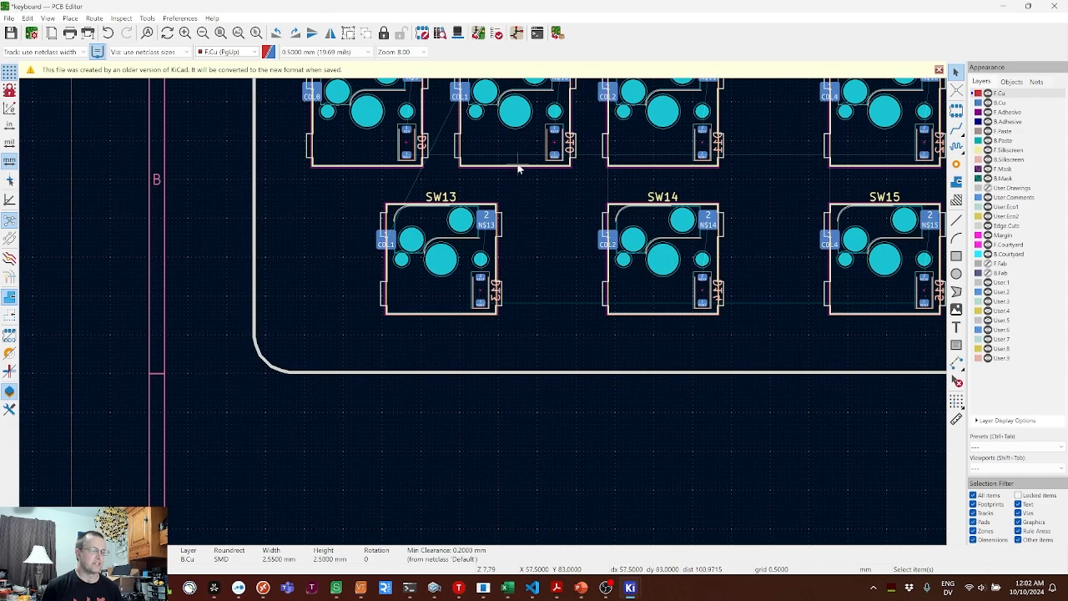
pyautogui.moveTo(517, 172); pyautogui.dragTo(526, 410, button='middle')
pyautogui.scroll(1, 520, 210)
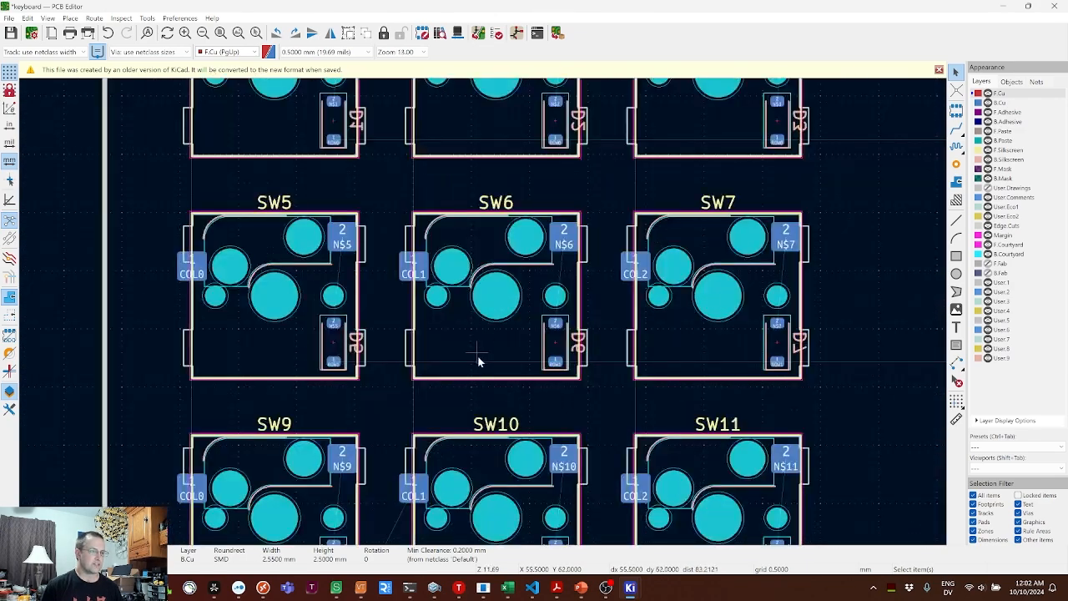
pyautogui.moveTo(478, 361); pyautogui.dragTo(484, 505, button='middle')
pyautogui.scroll(-1, 491, 162)
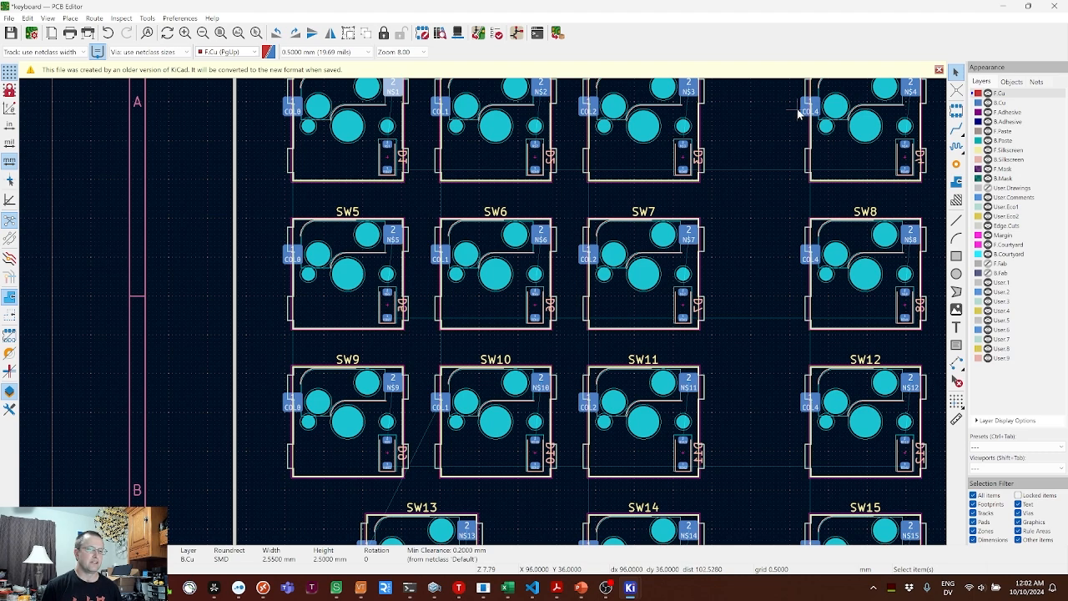
# - Assign pad 1 of switch SW4 to a newly created net named COL3
pyautogui.scroll(-1, 799, 114)
pyautogui.scroll(1, 481, 310)
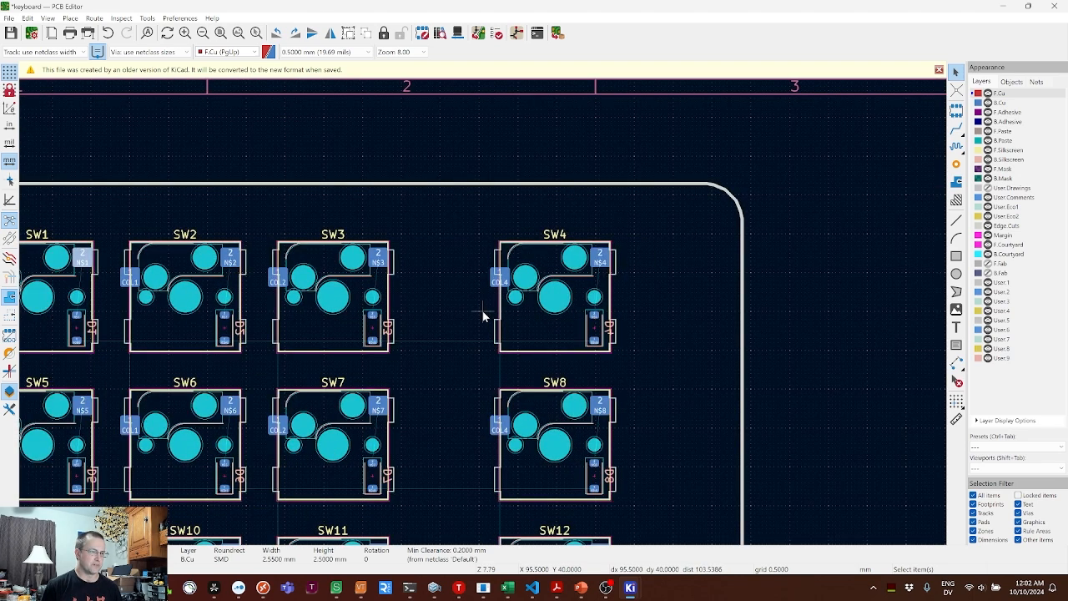
pyautogui.scroll(1, 481, 310)
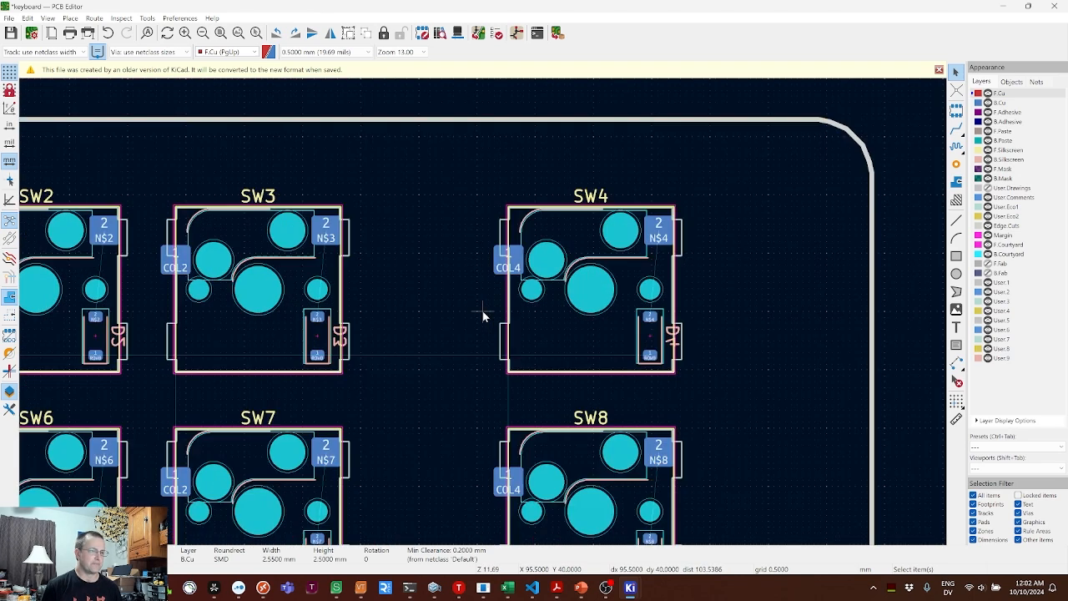
pyautogui.click(501, 268)
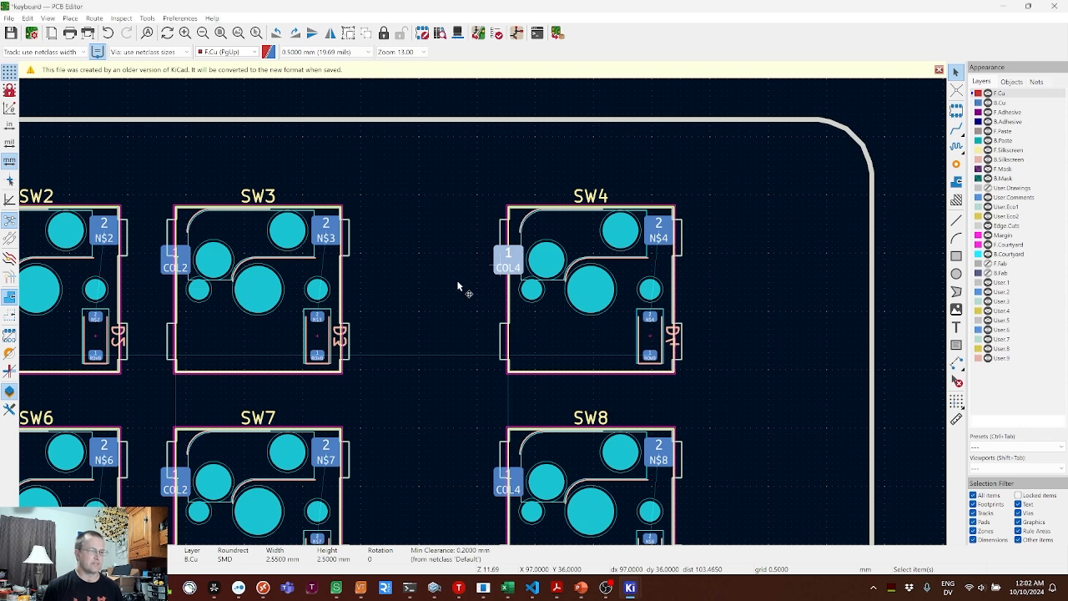
pyautogui.press('e')
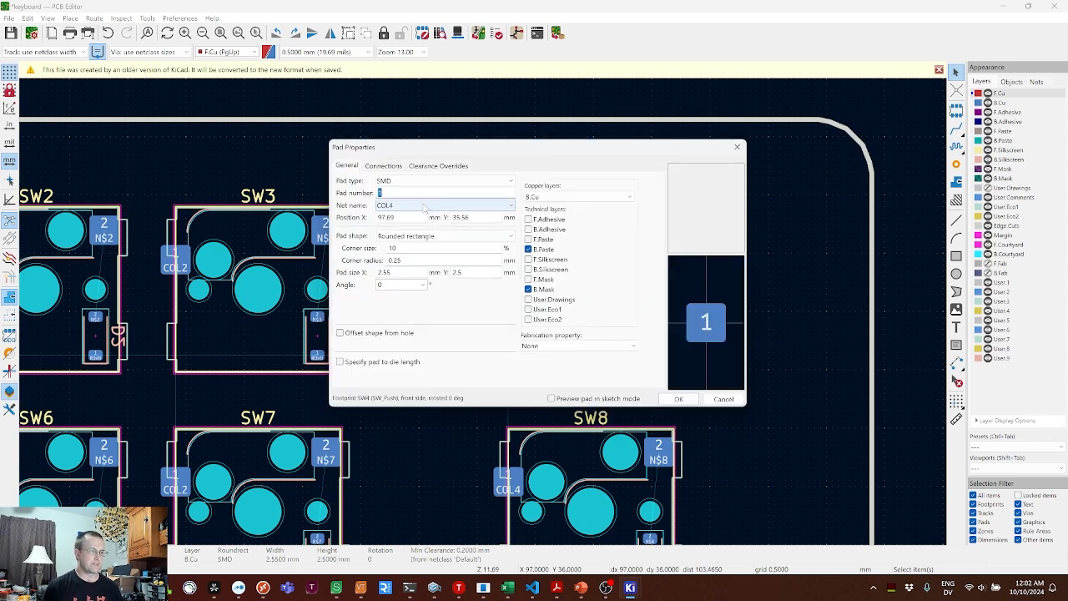
pyautogui.click(425, 206)
pyautogui.write('COL3')
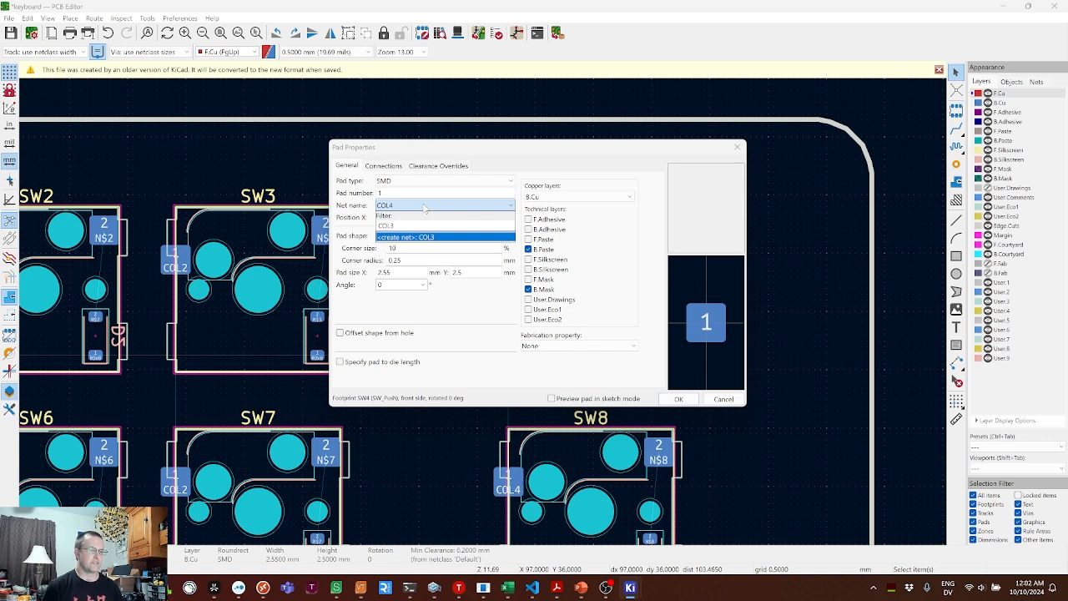
pyautogui.press('Return')
pyautogui.click(678, 399)
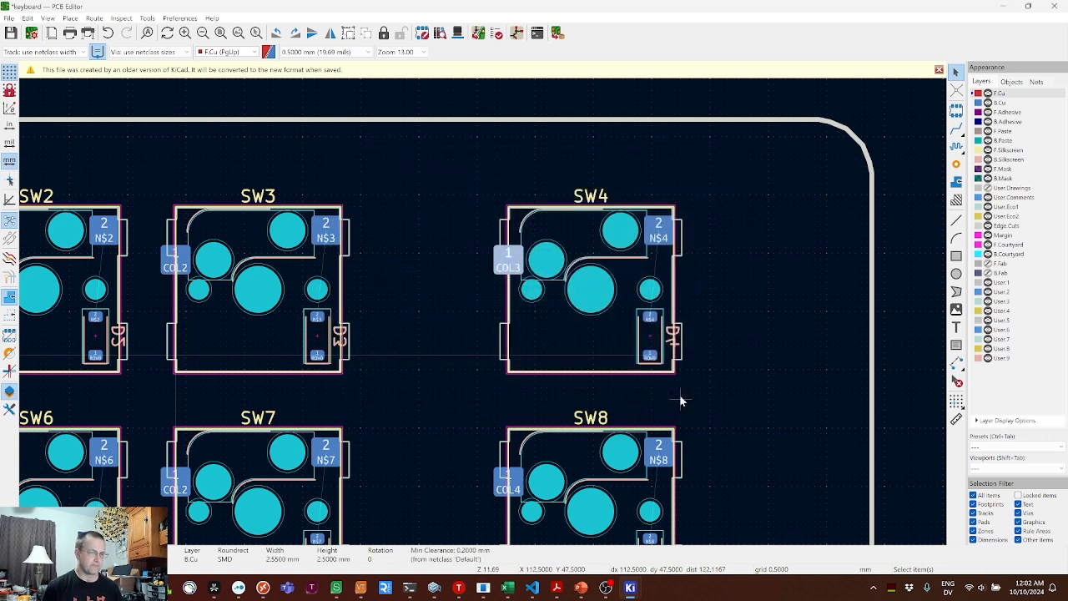
# - Change the net of pad 1 on switch SW8 to COL3
pyautogui.click(501, 494)
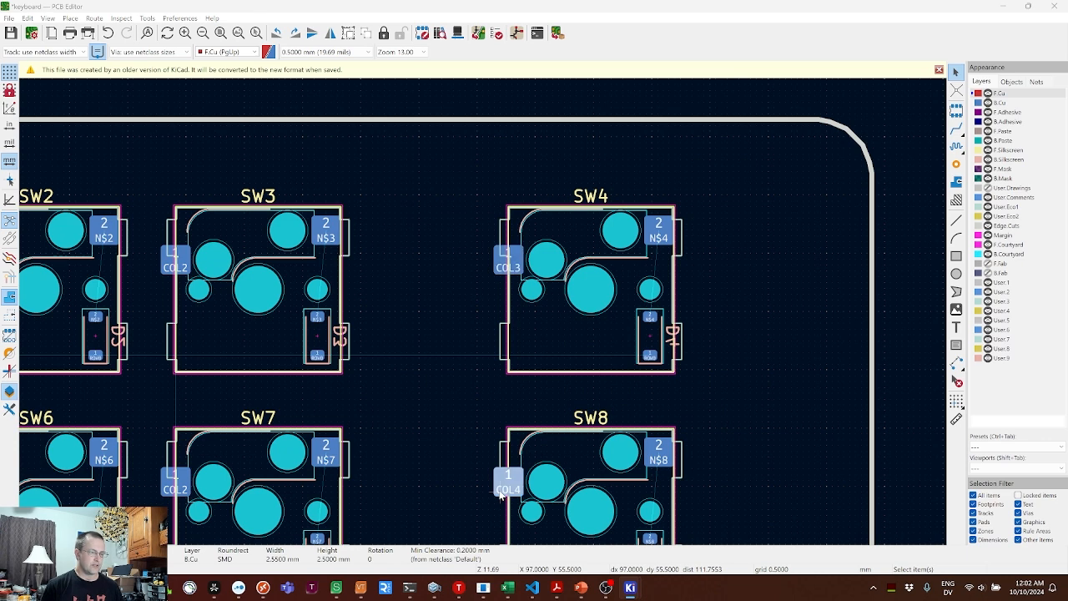
pyautogui.doubleClick(500, 495)
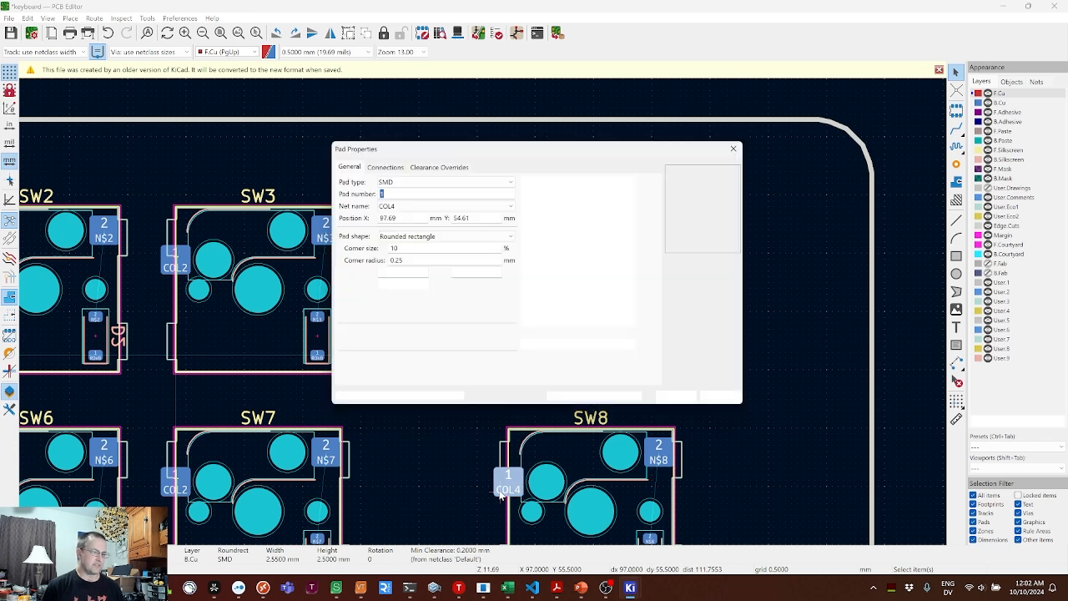
pyautogui.click(414, 209)
pyautogui.write('col3')
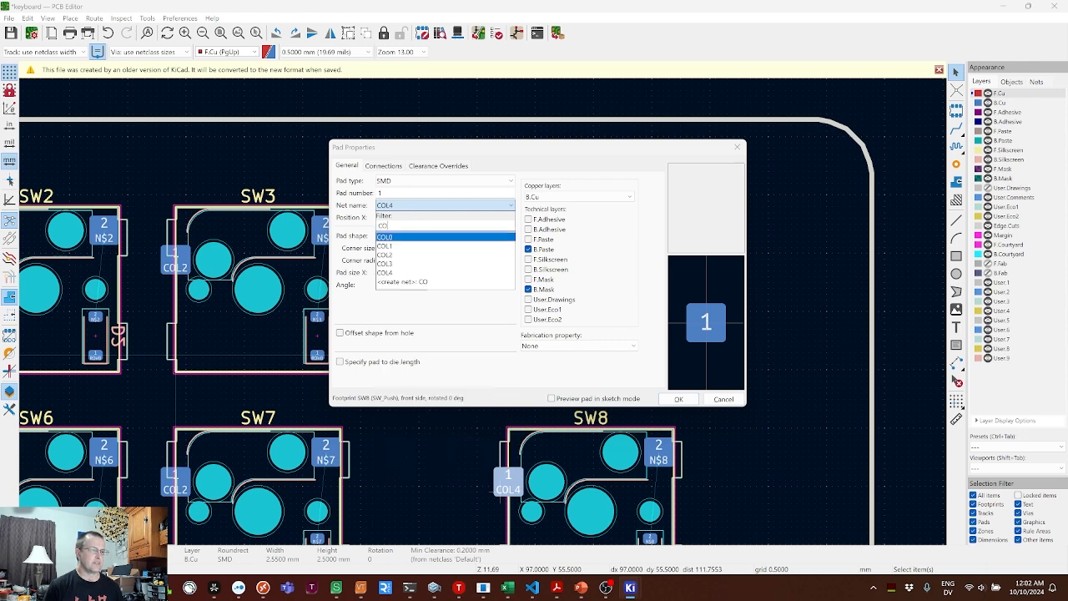
pyautogui.press('Return')
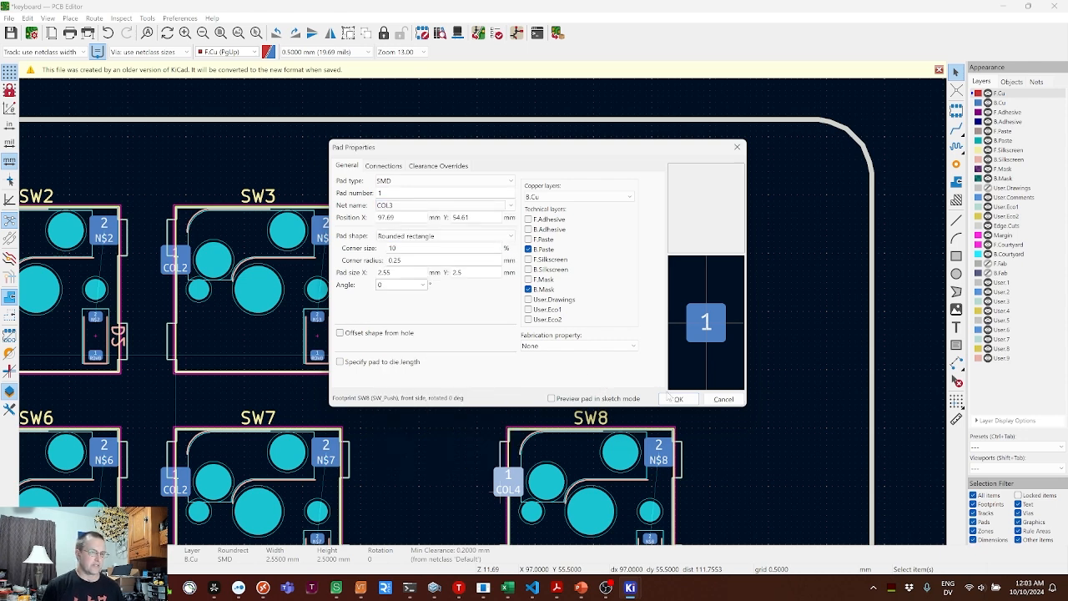
pyautogui.click(673, 400)
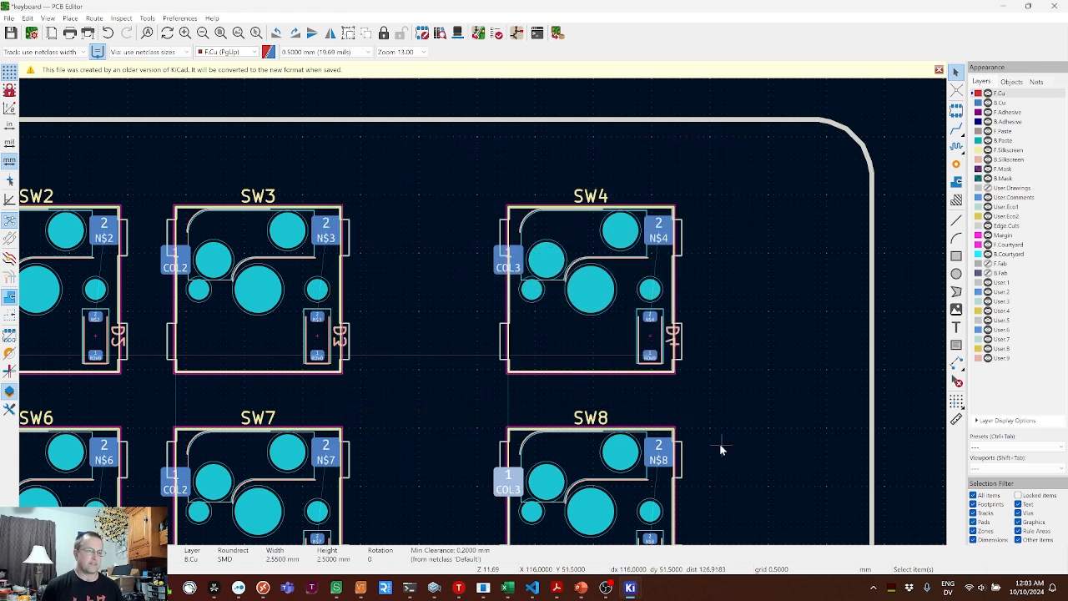
# - Change the net of pad 1 on switches SW12 and SW15 to COL3
pyautogui.scroll(-2, 720, 444)
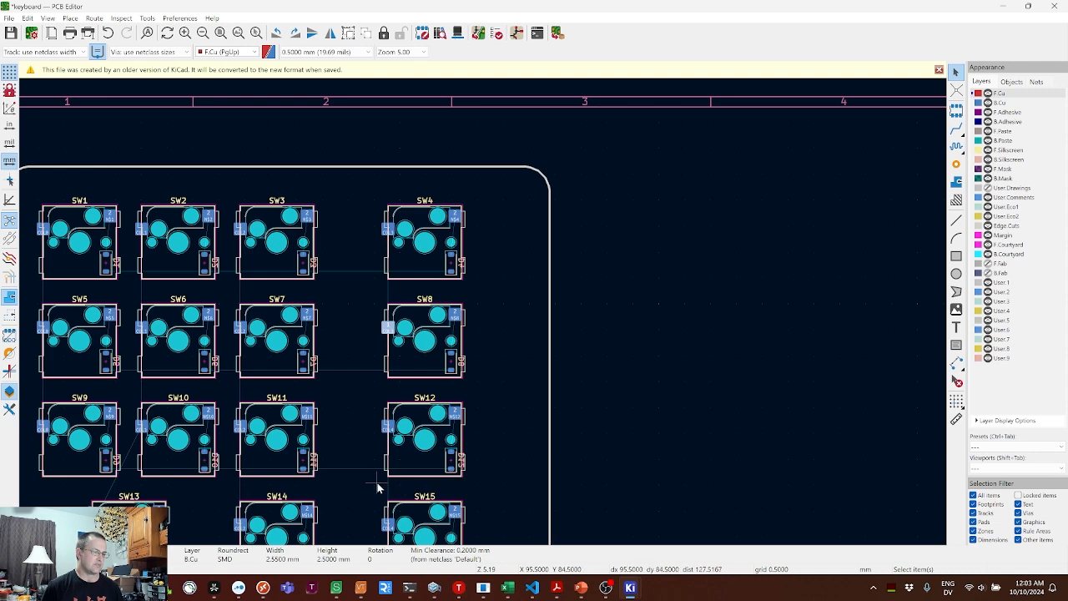
pyautogui.scroll(5, 482, 311)
pyautogui.scroll(-2, 482, 311)
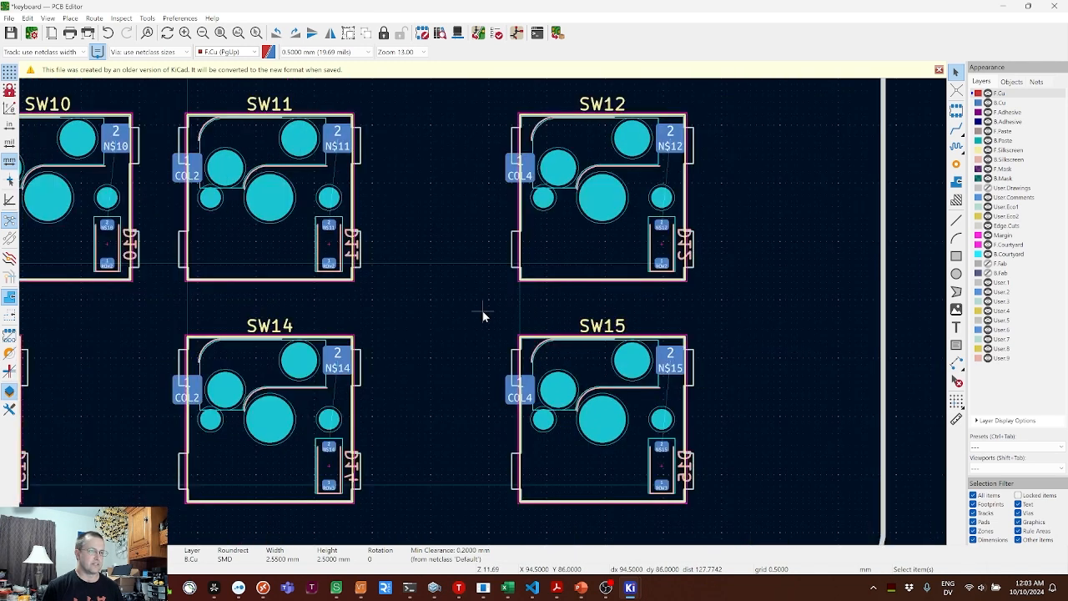
pyautogui.click(511, 180)
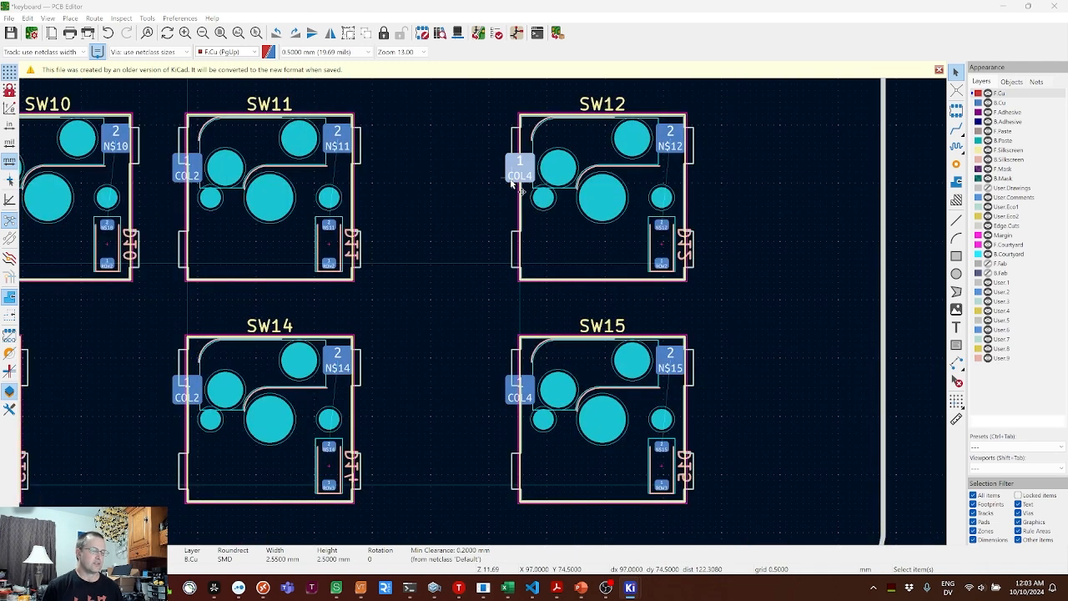
pyautogui.doubleClick(512, 183)
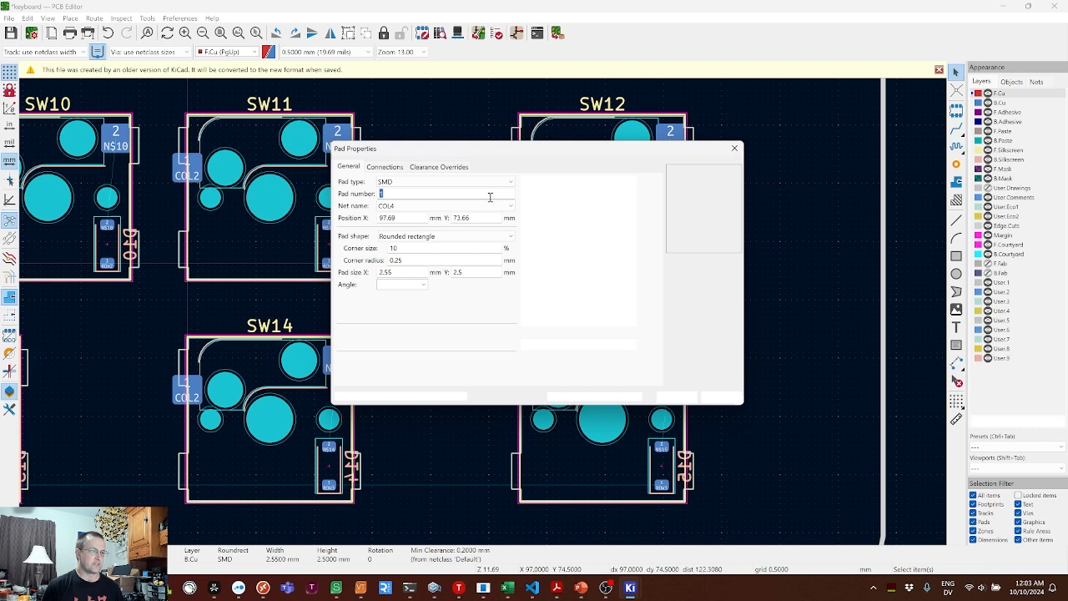
pyautogui.click(435, 206)
pyautogui.click(443, 225)
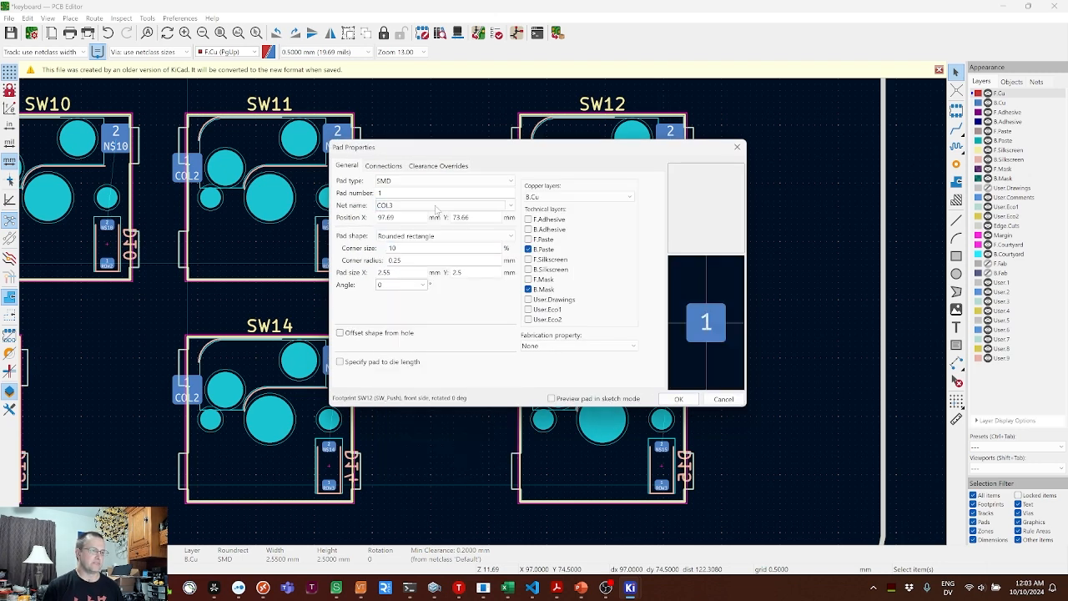
pyautogui.click(678, 399)
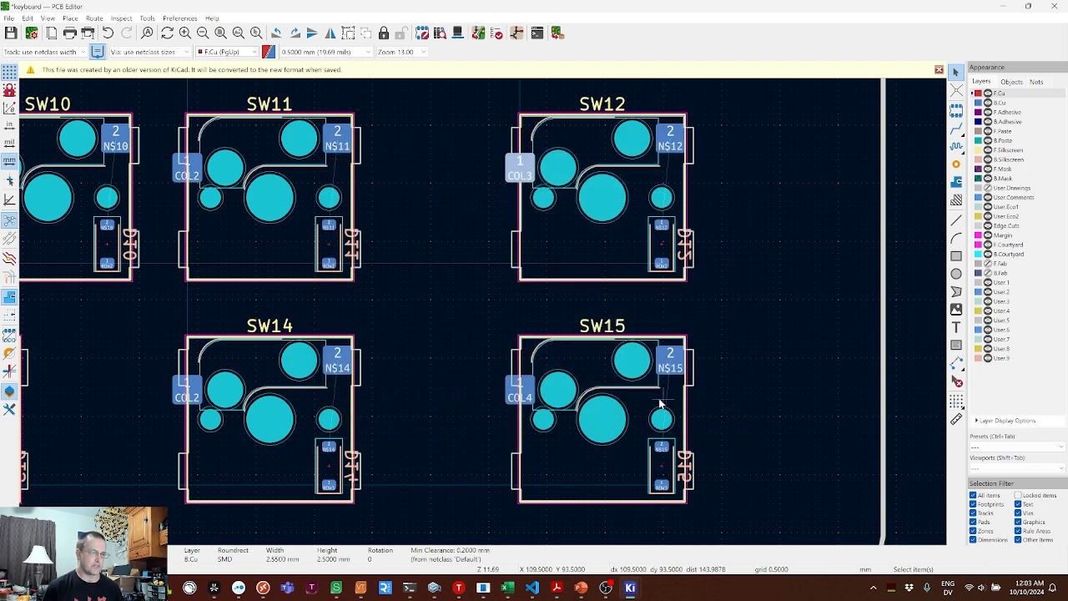
pyautogui.click(512, 401)
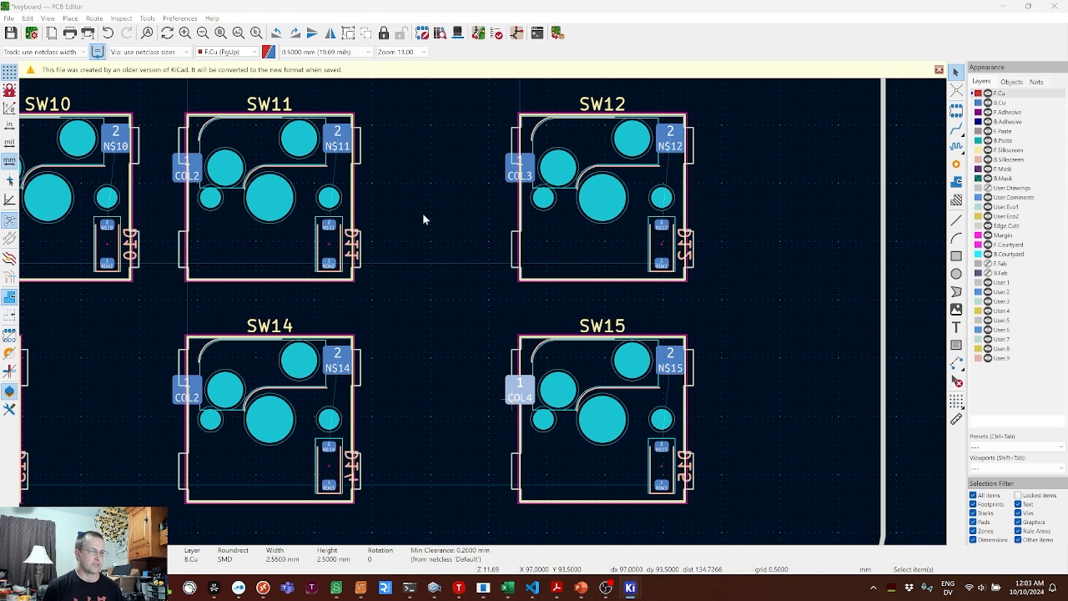
pyautogui.press('e')
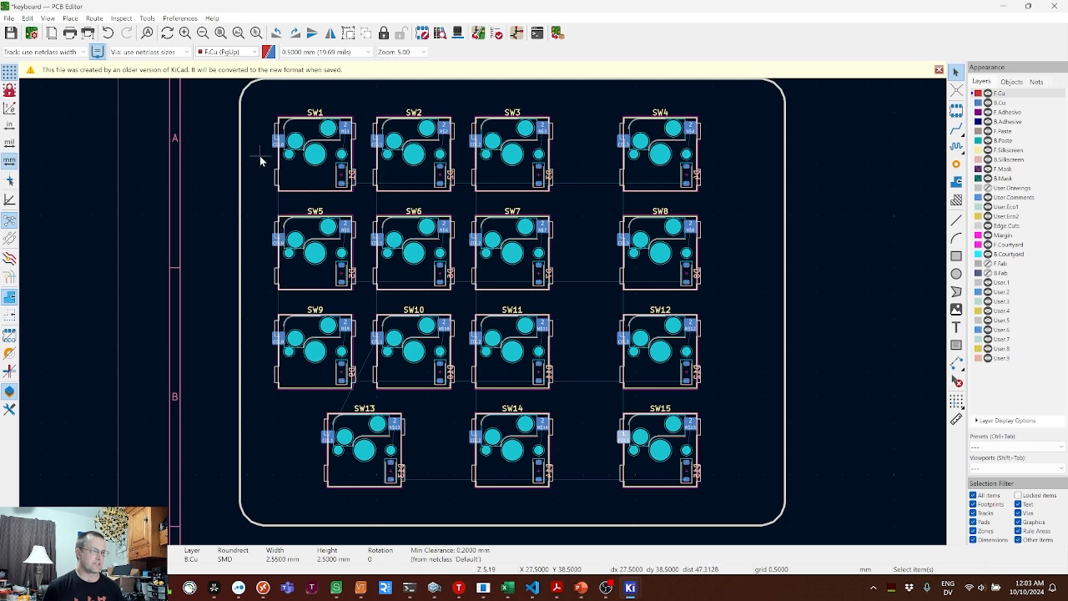
# - Route the COL0 track on B.Cu from pad 1 of SW1 straight down through SW5 to SW9
pyautogui.scroll(2, 260, 160)
pyautogui.moveTo(530, 386); pyautogui.dragTo(493, 278, button='middle')
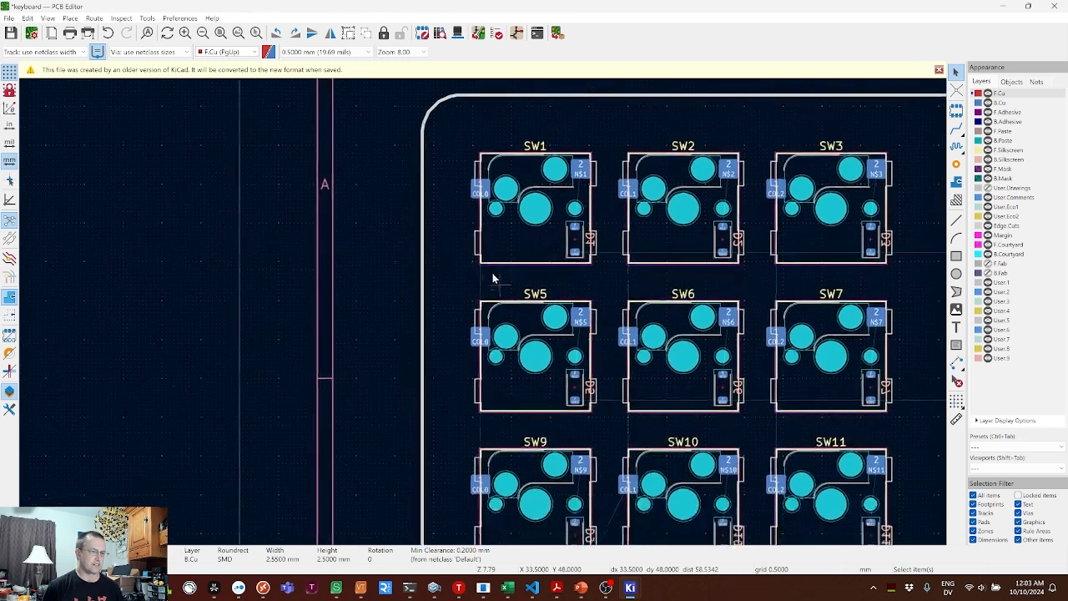
pyautogui.scroll(2, 493, 278)
pyautogui.scroll(-1, 482, 316)
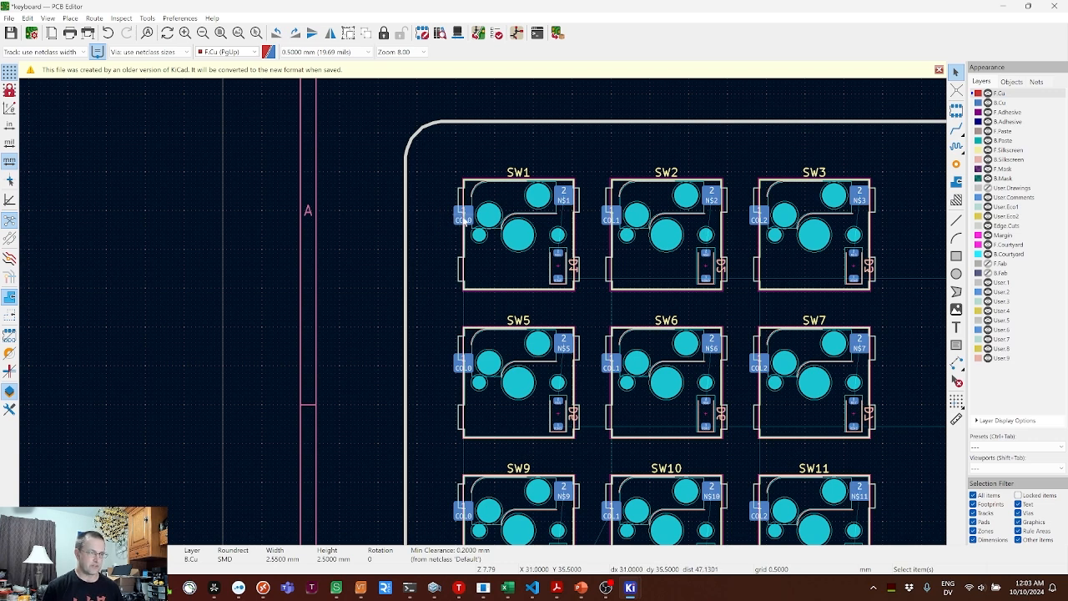
pyautogui.press('x')
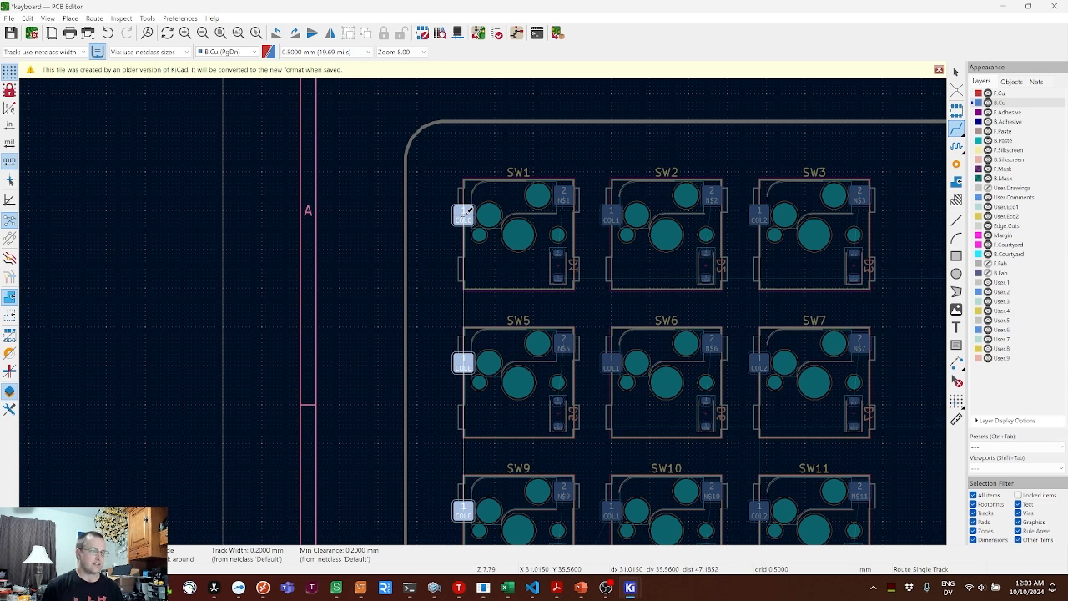
pyautogui.press('Home')
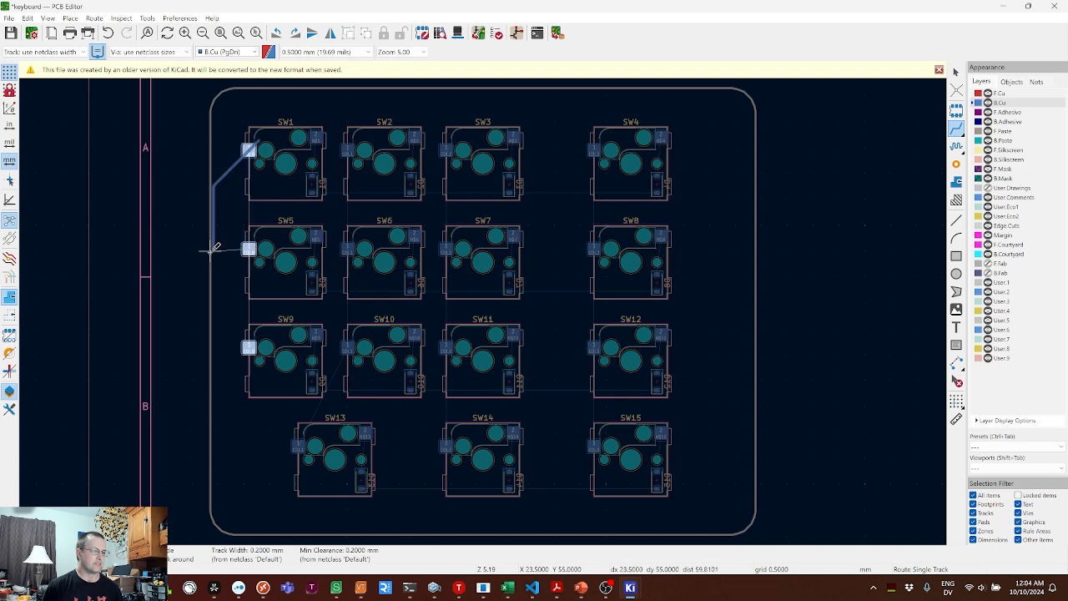
pyautogui.click(249, 248)
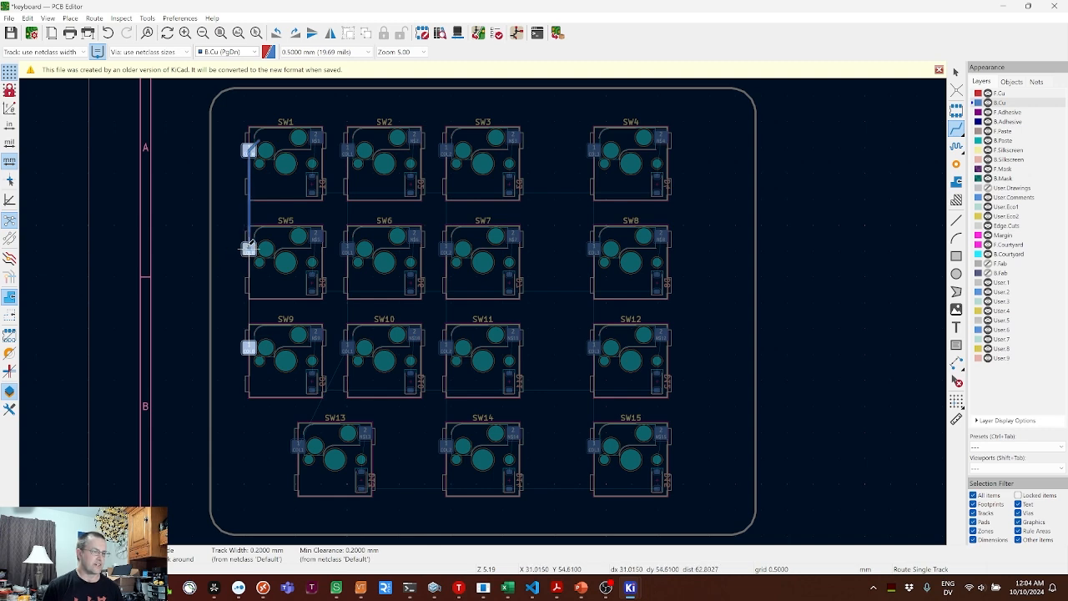
pyautogui.press('pageup')
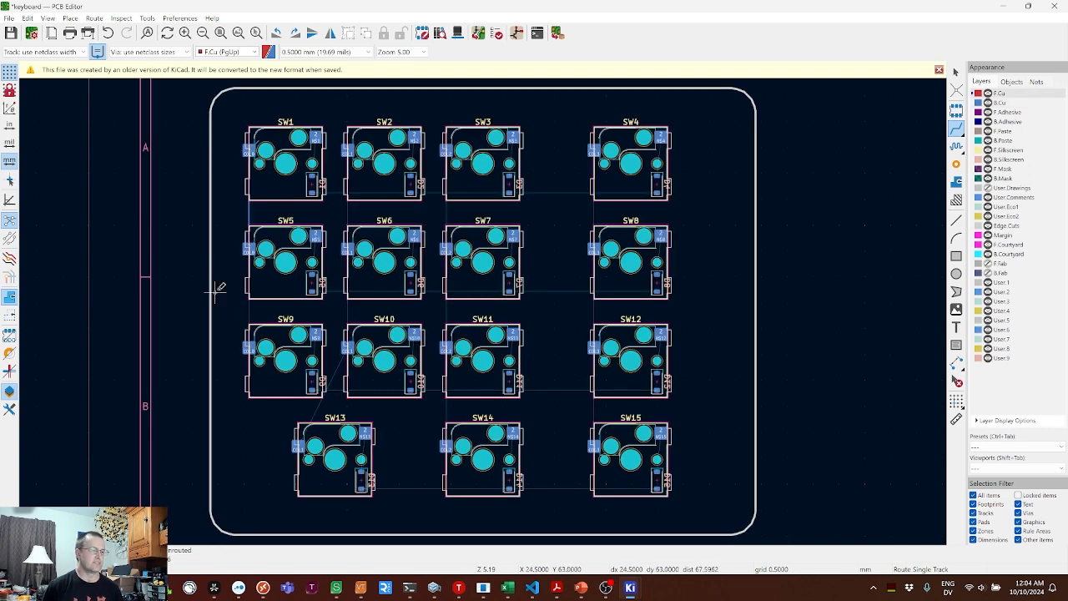
pyautogui.press('pagedown')
pyautogui.click(250, 247)
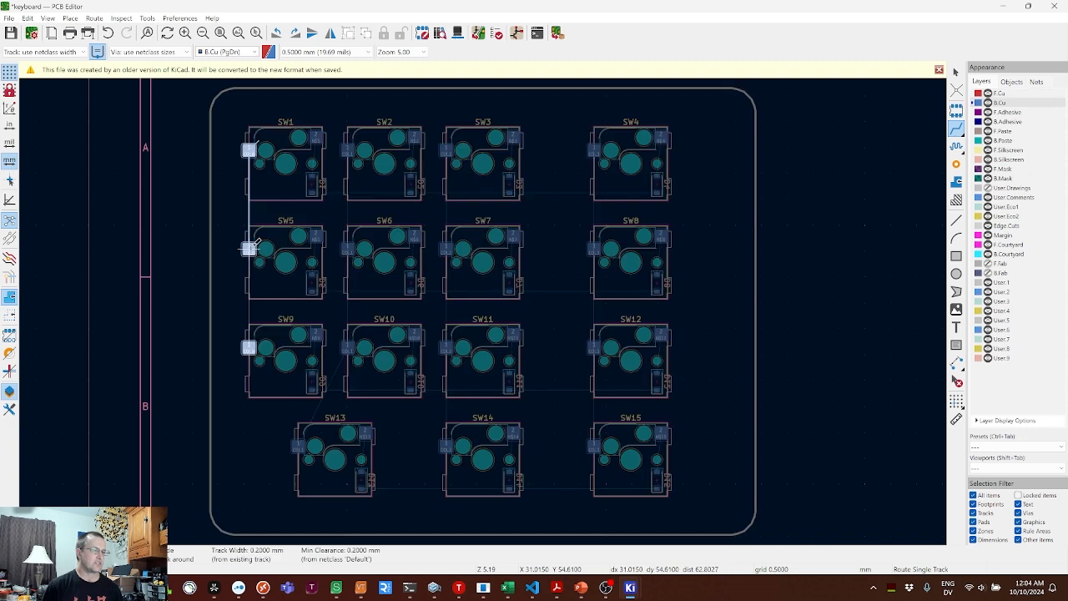
pyautogui.click(249, 346)
pyautogui.press('pageup')
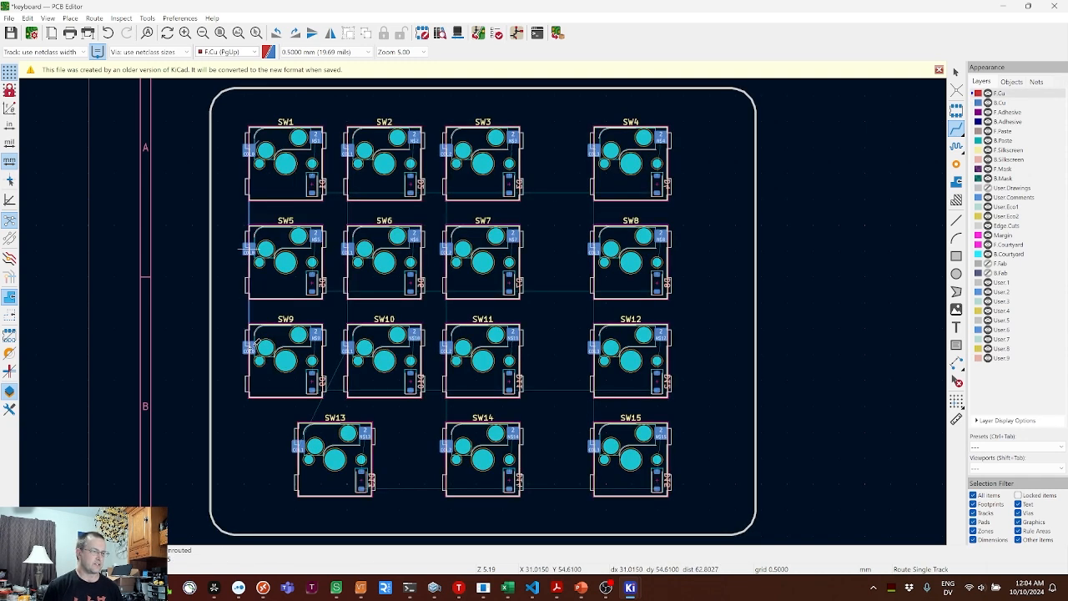
# - Route the COL1 track on B.Cu from pad 1 of SW2 through SW6 and SW10, and diagonally to SW13
pyautogui.click(354, 146)
pyautogui.press('pagedown')
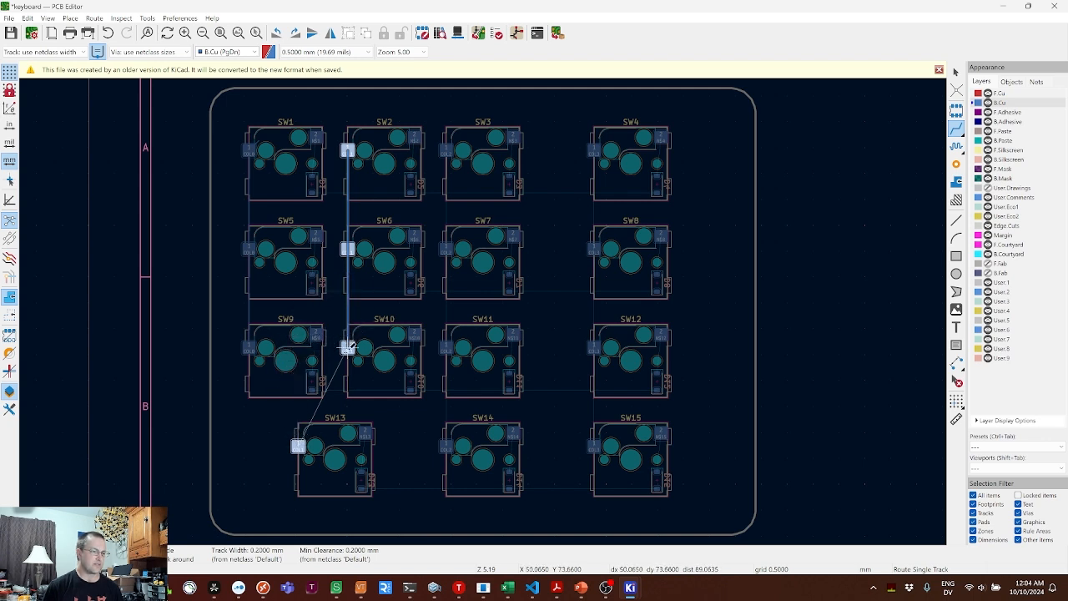
pyautogui.click(298, 447)
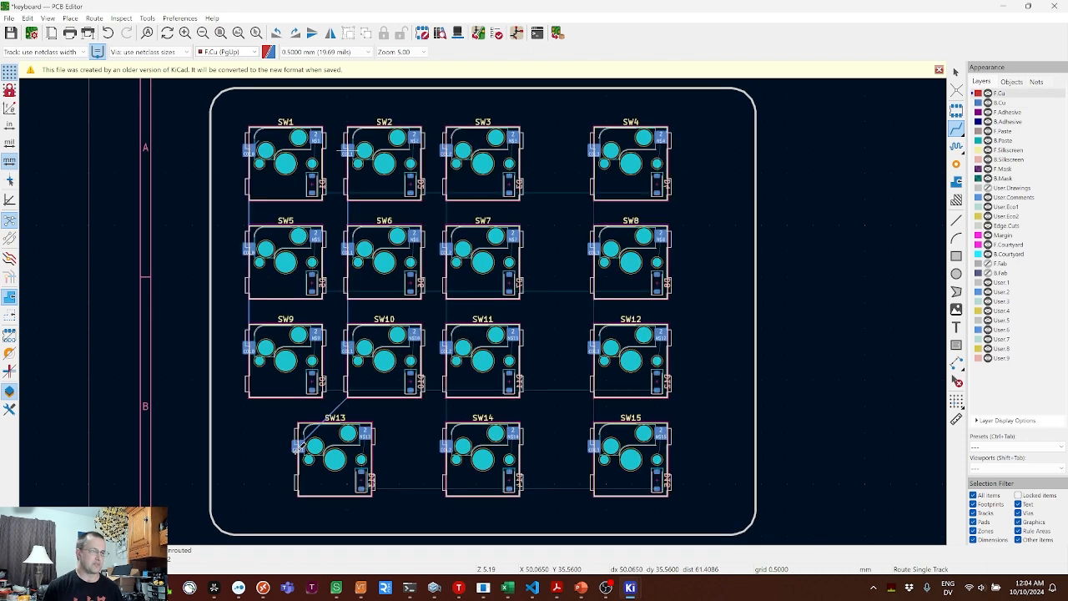
# - Route the COL2 track from SW3 down to SW14 and the COL3 track from SW4 down to SW15, both on B.Cu
pyautogui.click(446, 151)
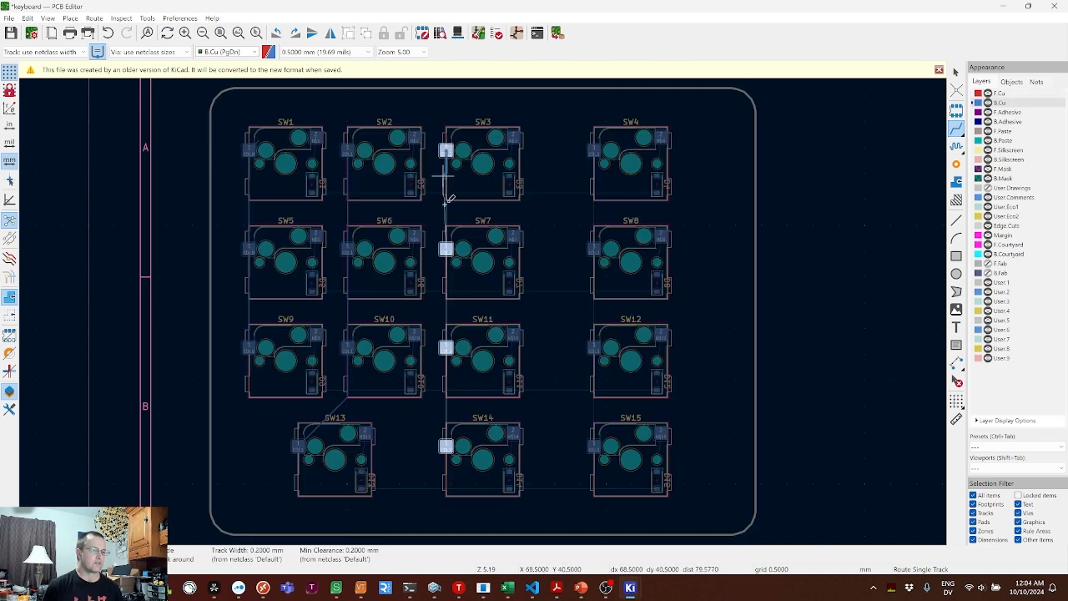
pyautogui.click(449, 442)
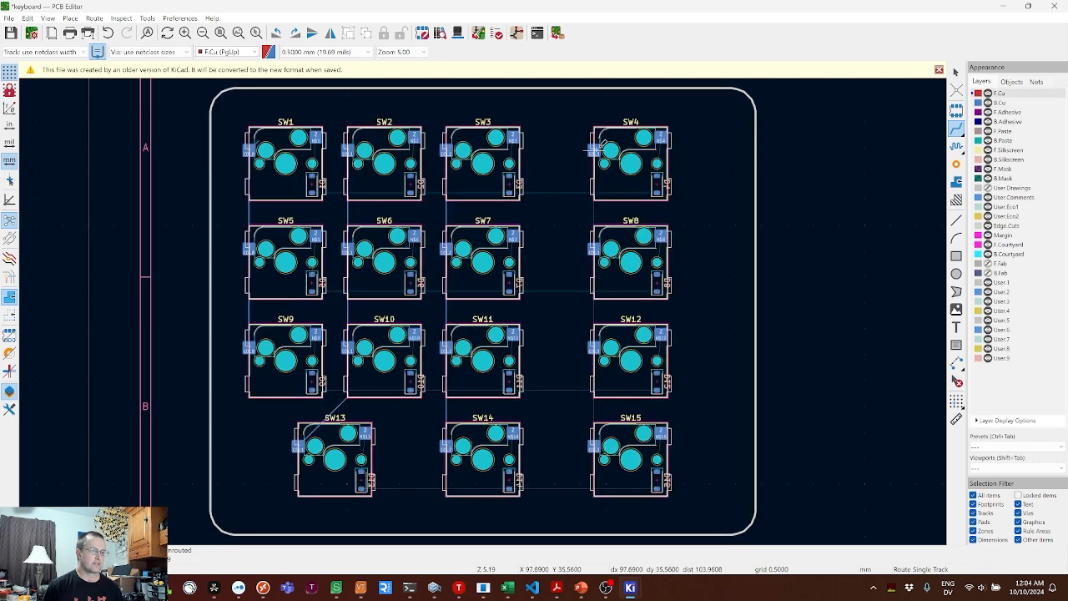
pyautogui.click(595, 149)
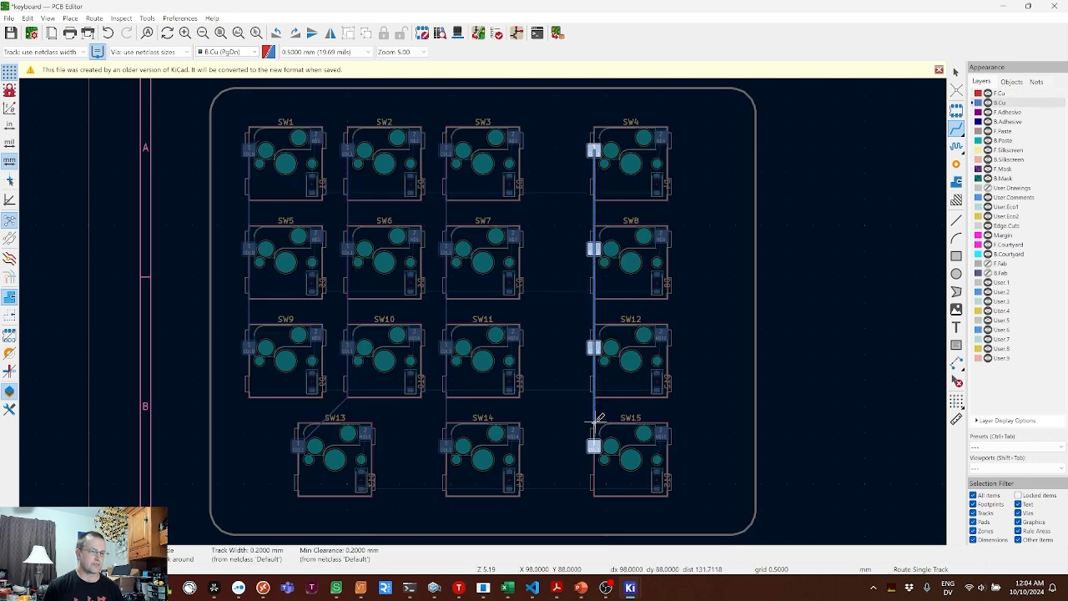
pyautogui.click(590, 450)
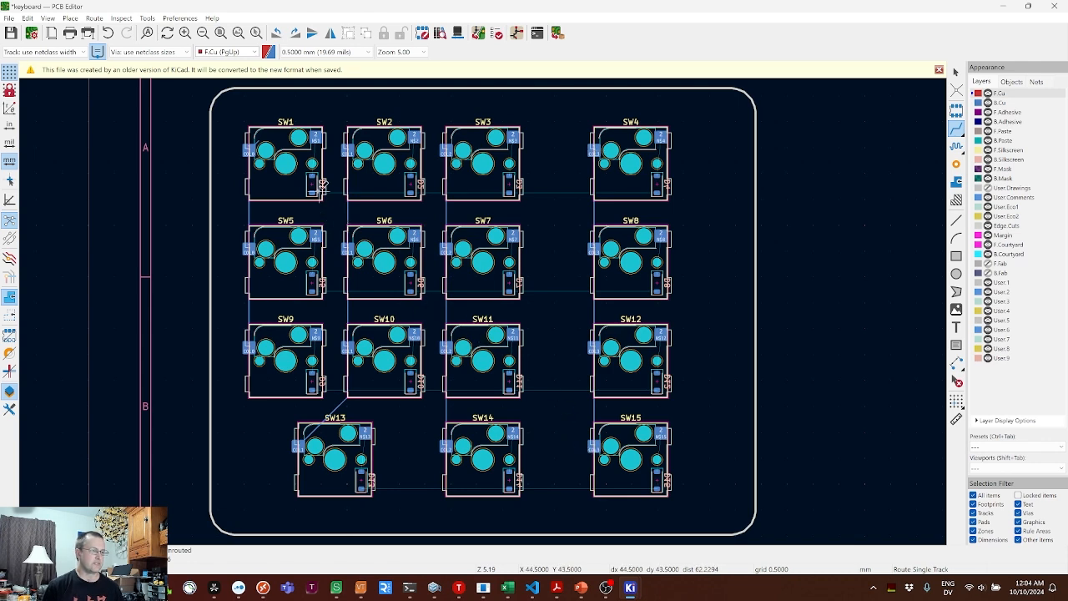
# - Route ROW0 from pad 1 of D1 to pad 1 of D2 on B.Cu, crossing the COL1 track on F.Cu between two vias
pyautogui.scroll(6, 322, 185)
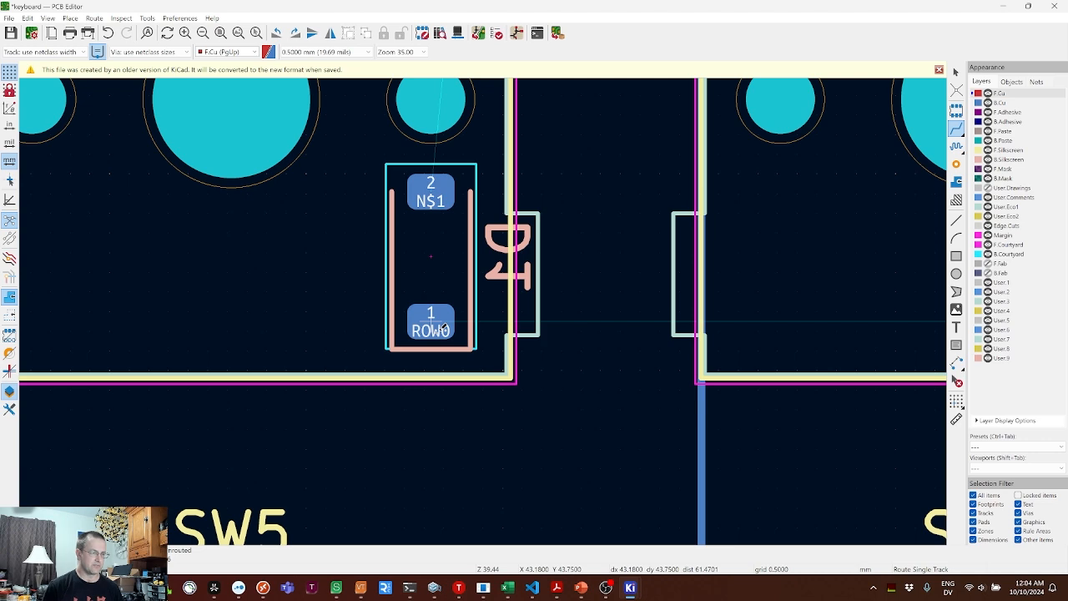
pyautogui.press('Home')
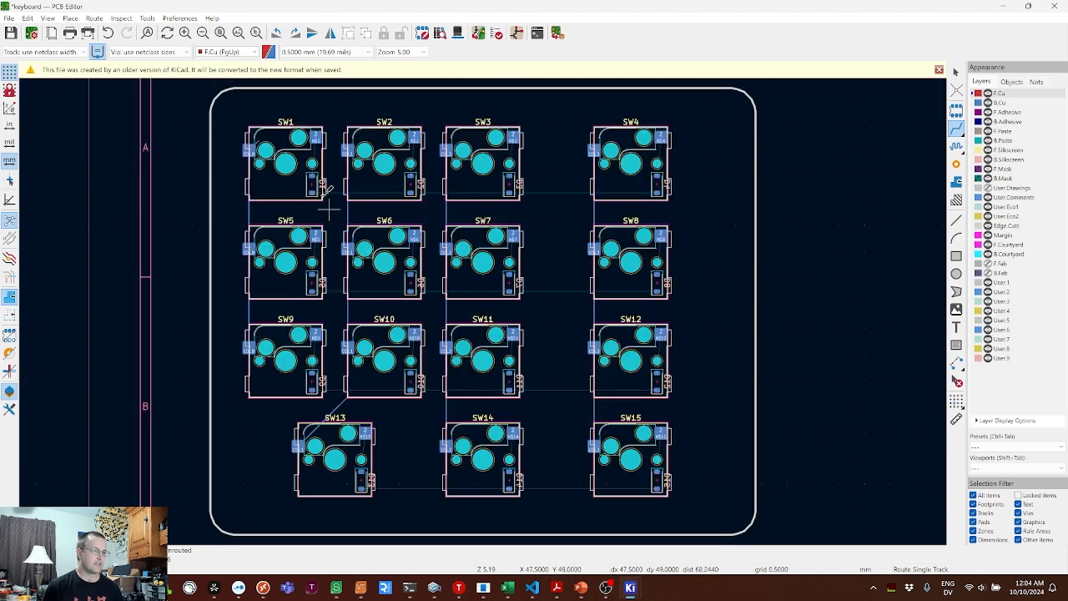
pyautogui.press('pagedown')
pyautogui.click(311, 191)
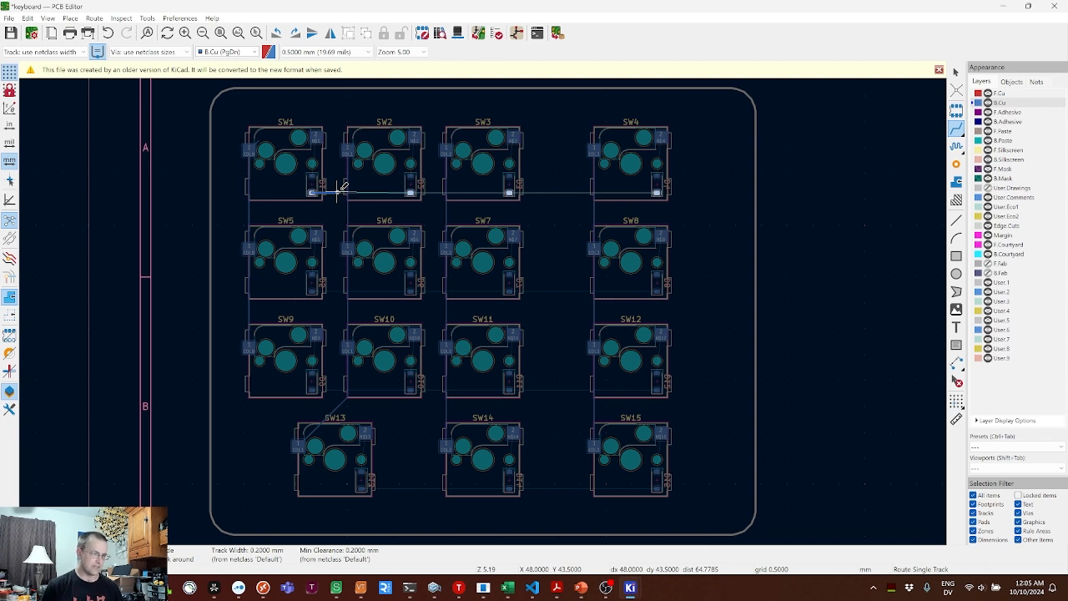
pyautogui.press('pageup')
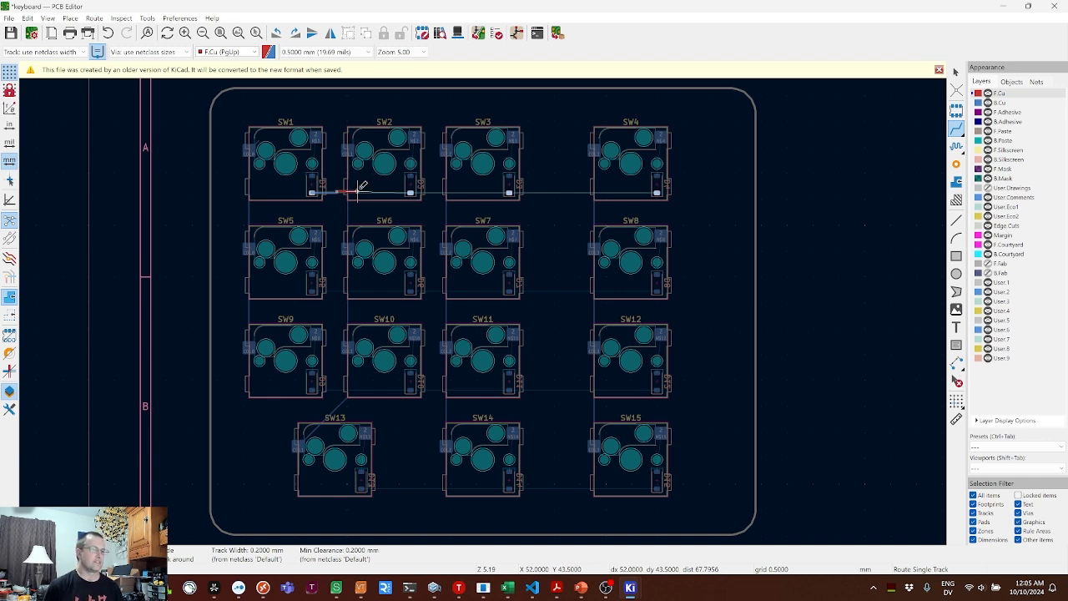
pyautogui.press('v')
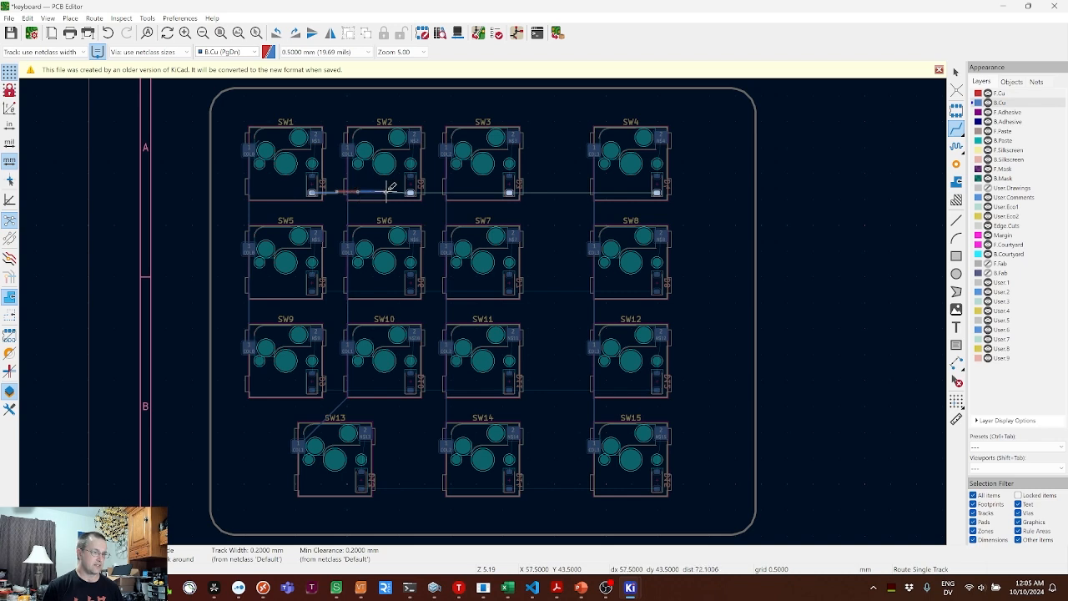
pyautogui.press('Escape')
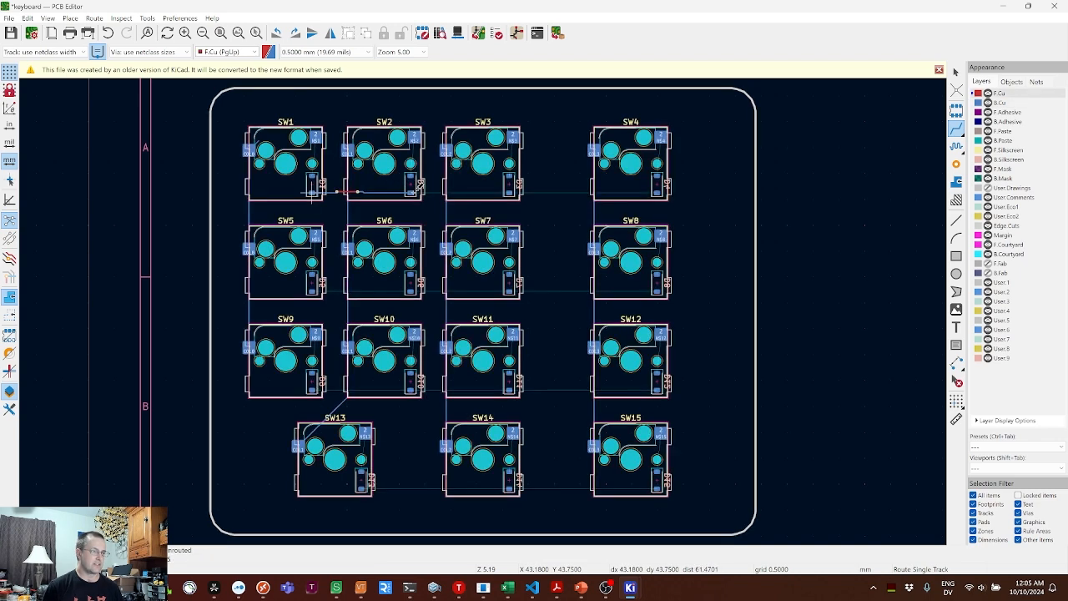
# - Continue ROW0 from D2 to D3 on B.Cu, crossing the COL2 track on F.Cu between two vias
pyautogui.click(418, 188)
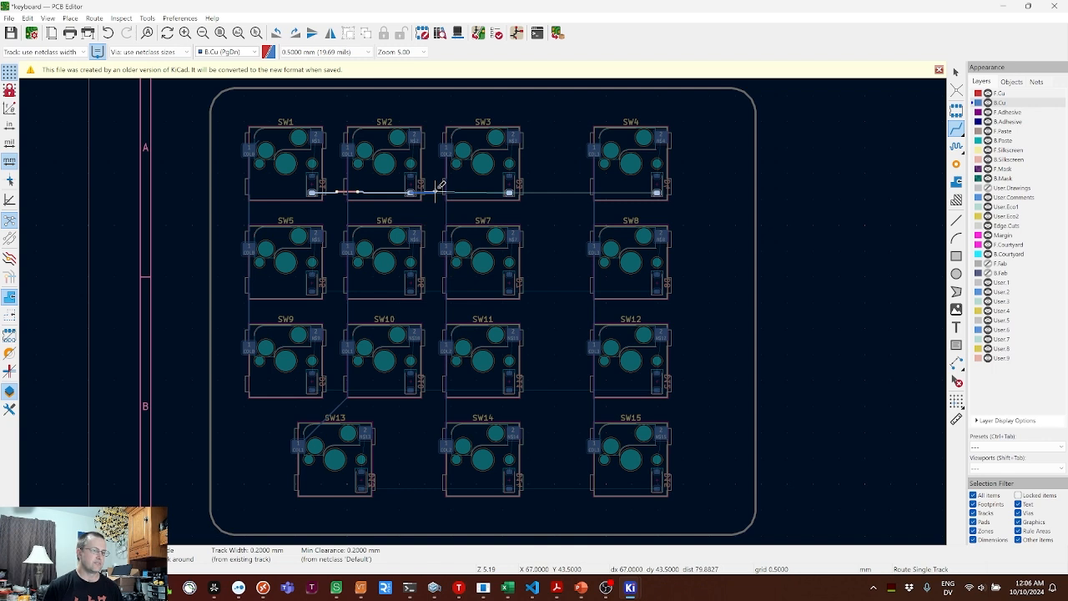
pyautogui.press('v')
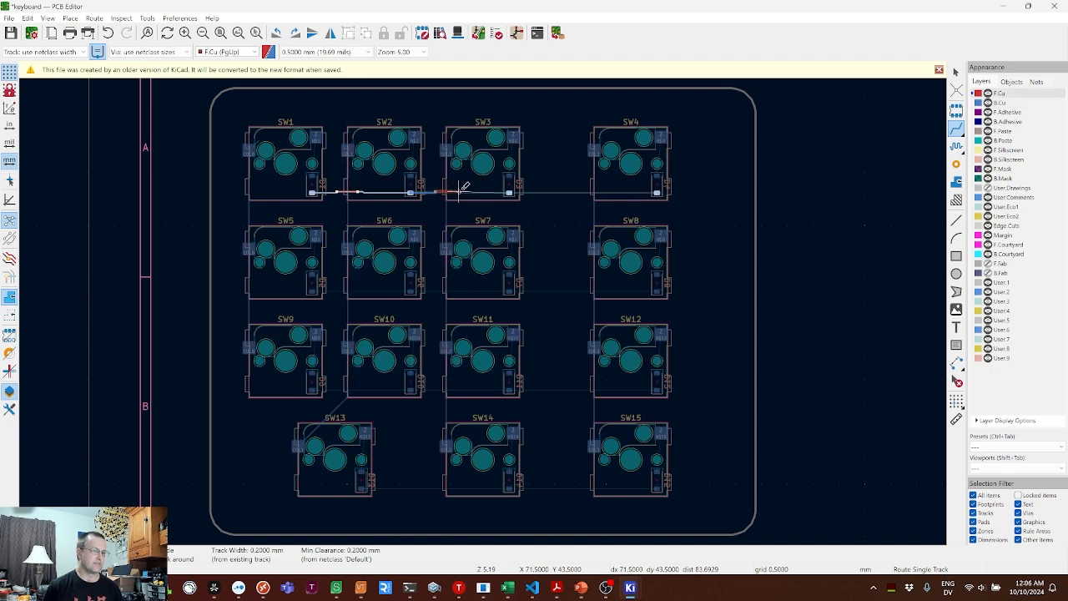
pyautogui.press('v')
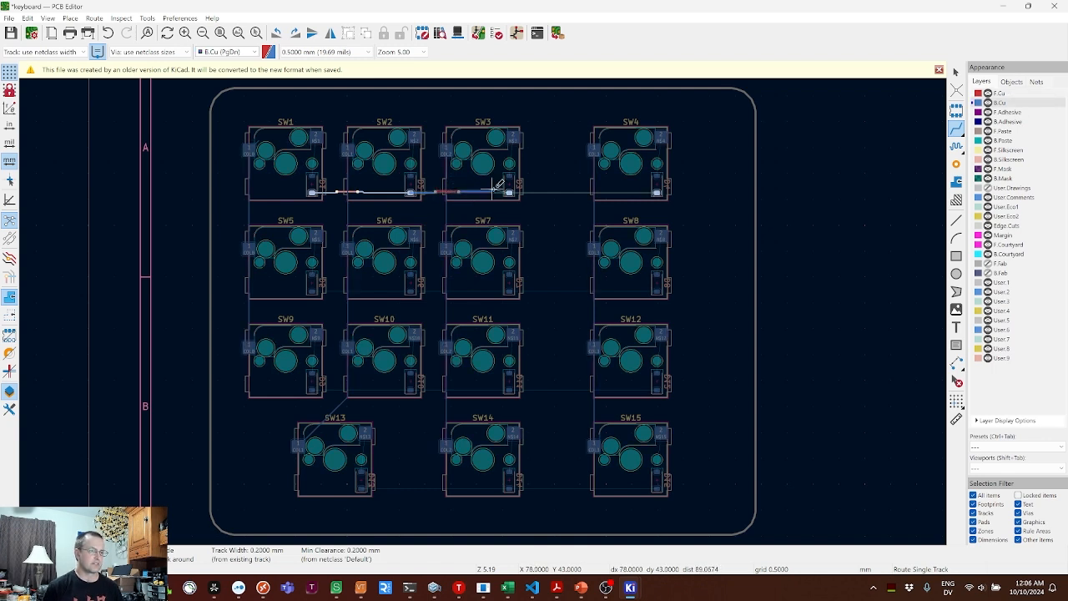
pyautogui.press('Escape')
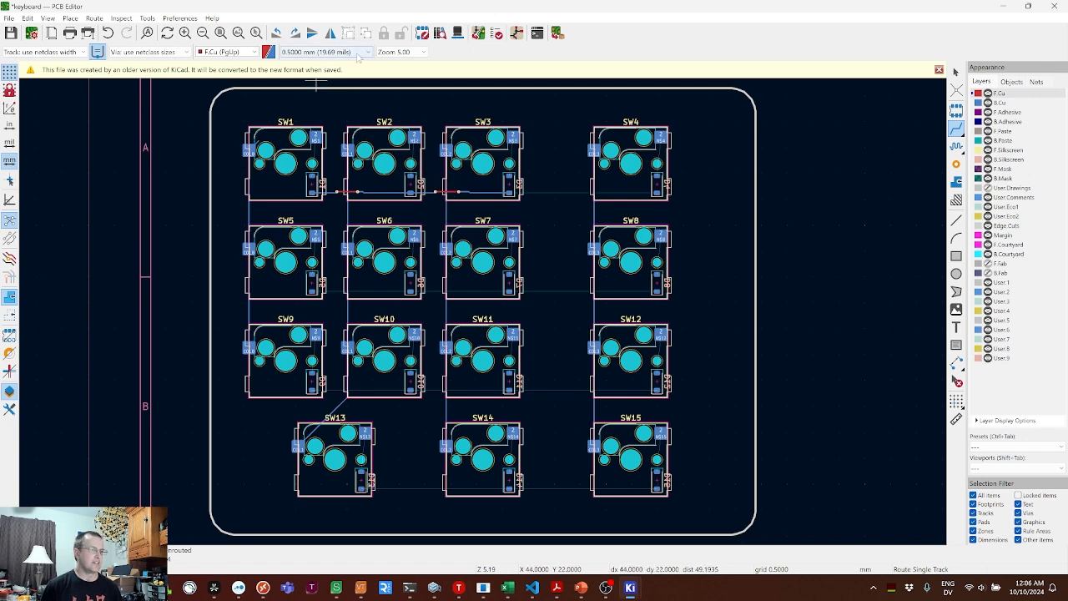
# - Continue ROW0 from D3 to D4 on B.Cu, crossing the COL3 track on F.Cu between two vias
pyautogui.click(516, 186)
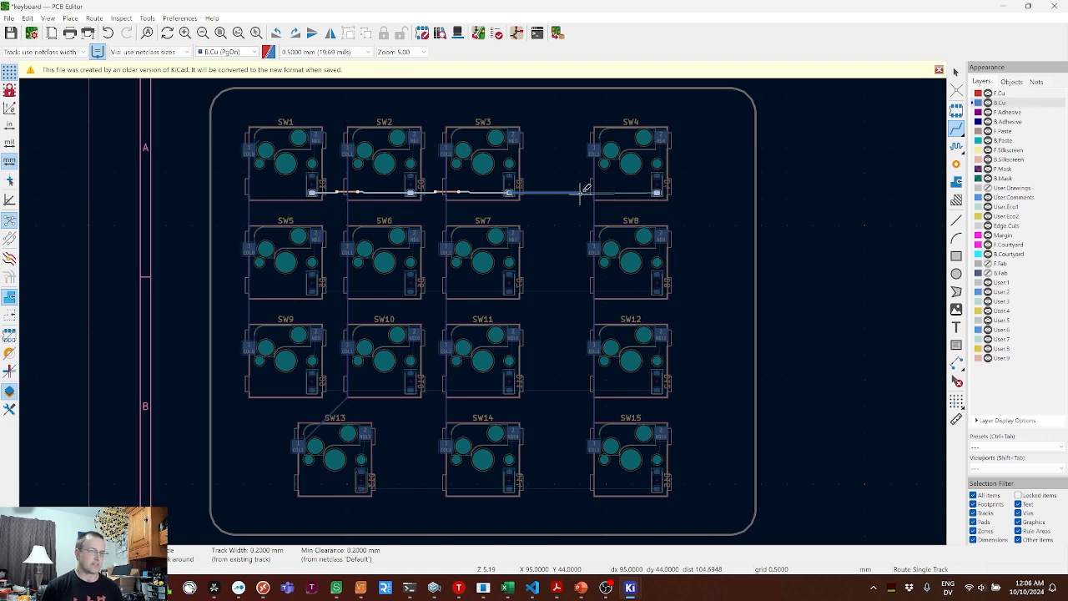
pyautogui.press('v')
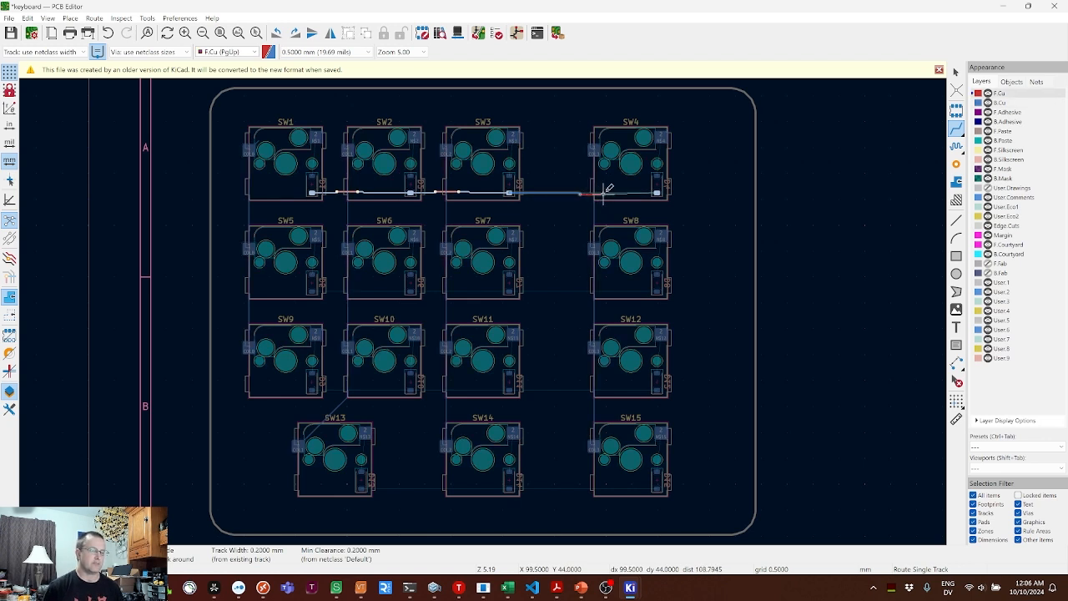
pyautogui.press('v')
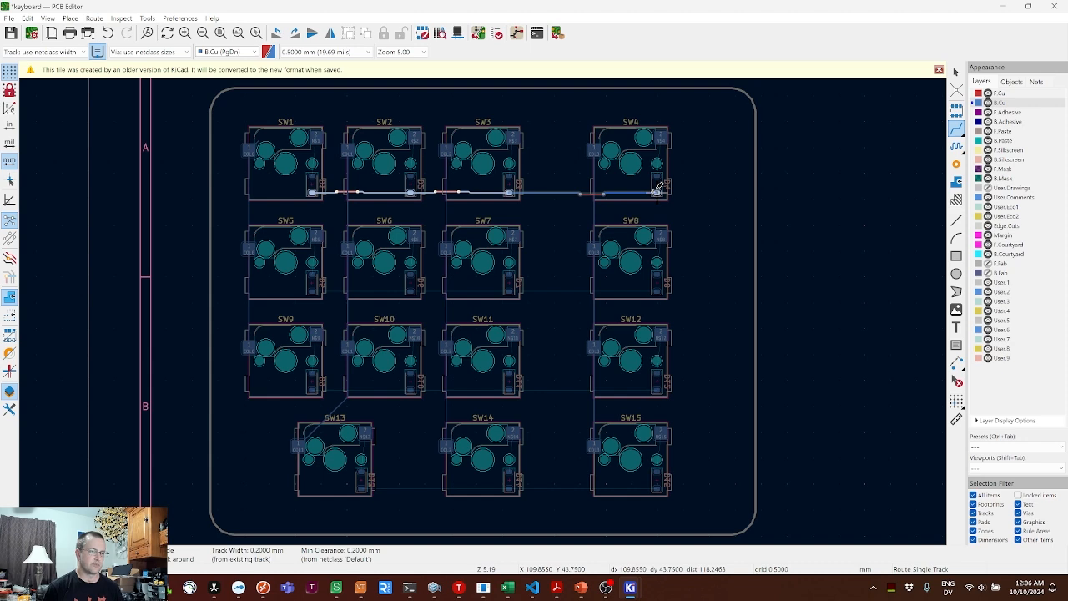
pyautogui.click(657, 193)
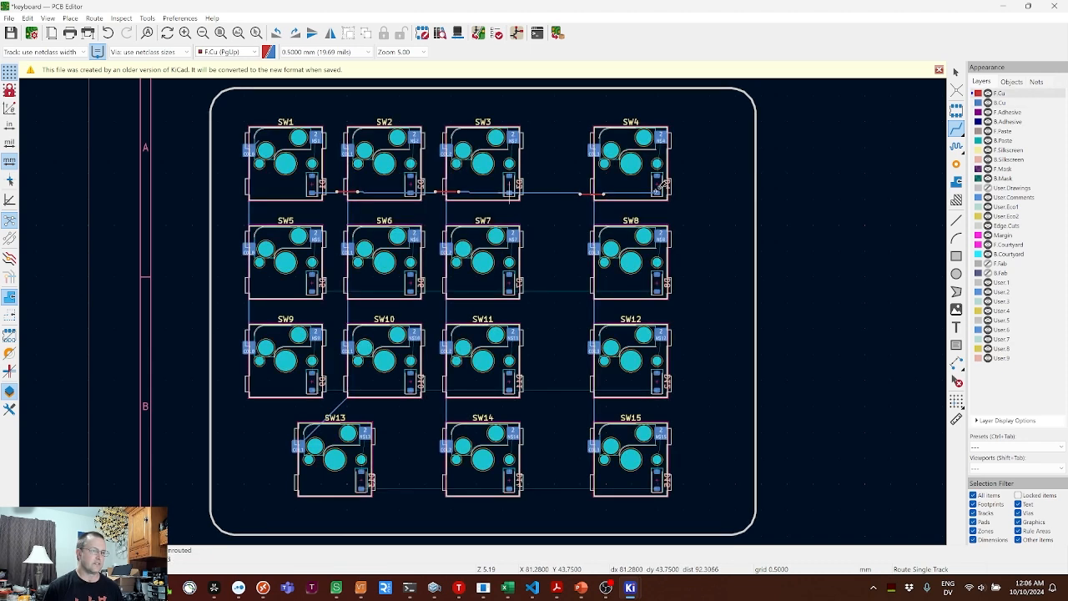
# - Route ROW1 from D5 to D6 on B.Cu, crossing the COL1 track on F.Cu between two vias
pyautogui.click(310, 290)
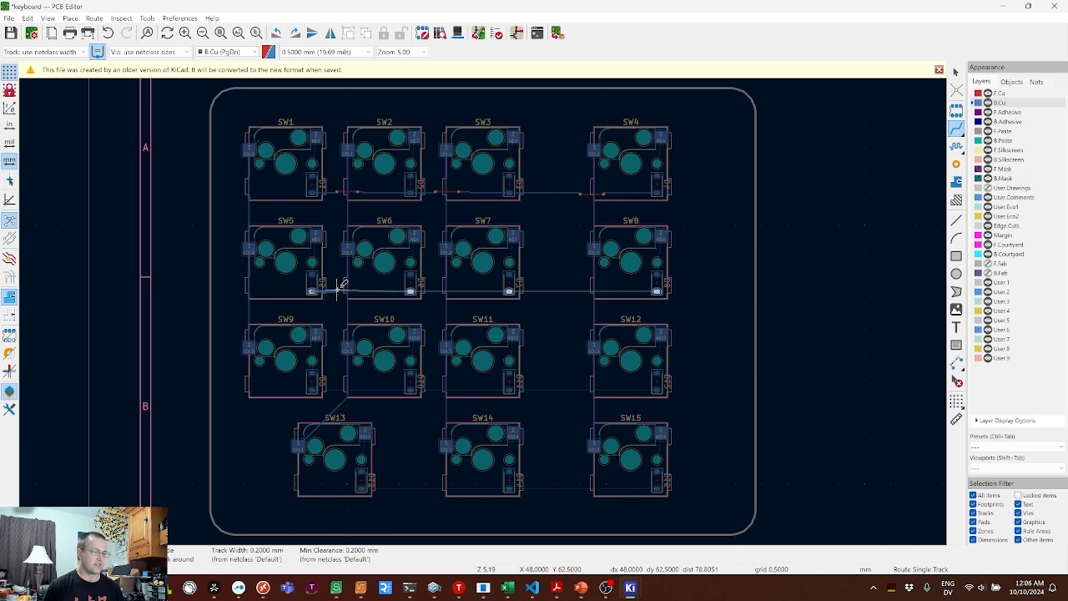
pyautogui.click(337, 289)
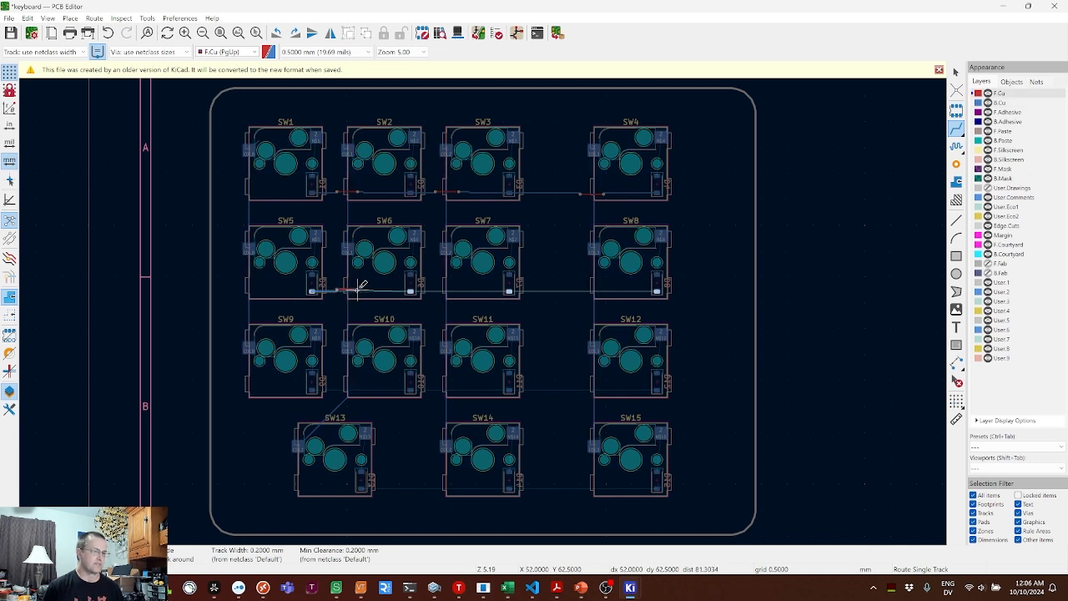
pyautogui.press('v')
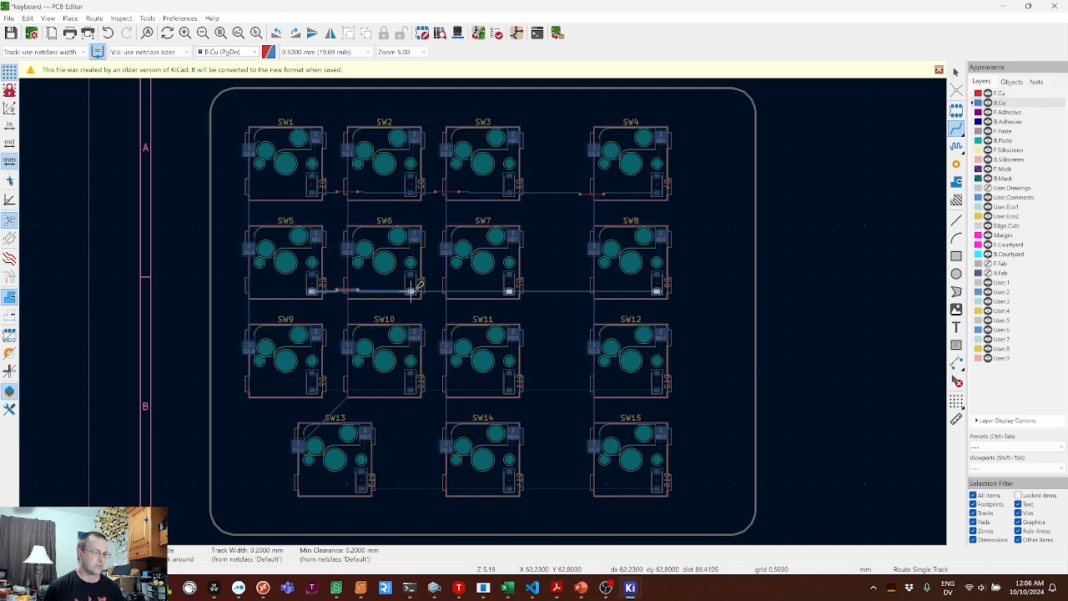
pyautogui.click(411, 290)
pyautogui.click(412, 290)
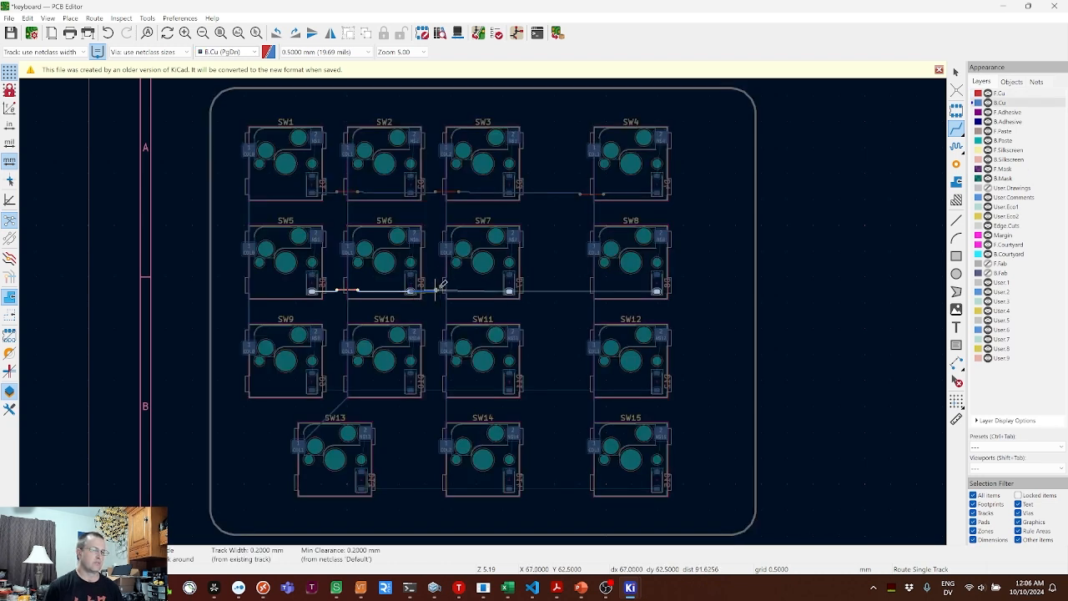
pyautogui.press('v')
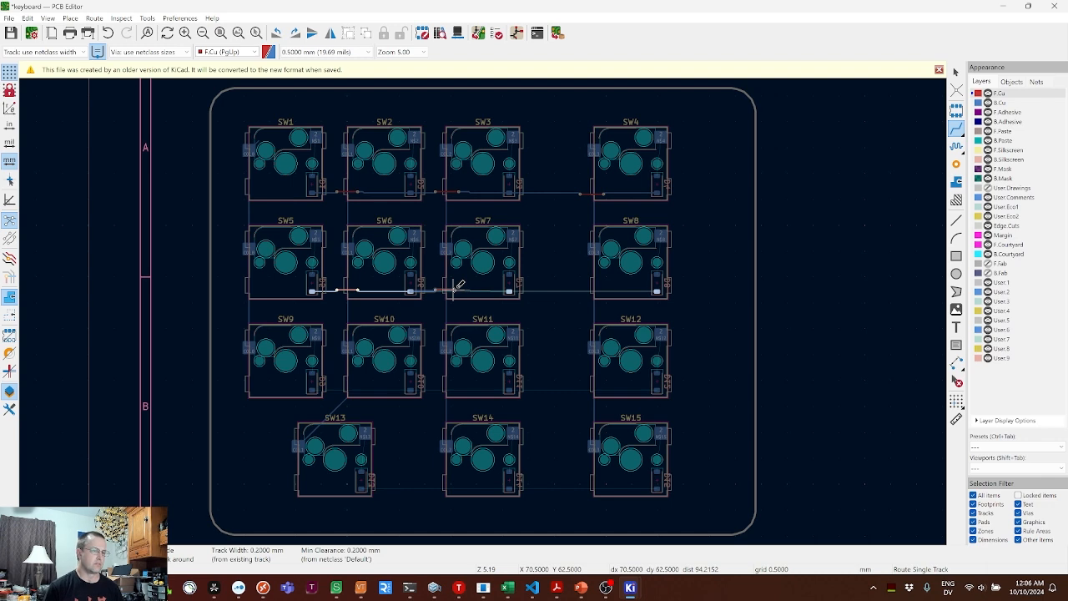
pyautogui.doubleClick(453, 289)
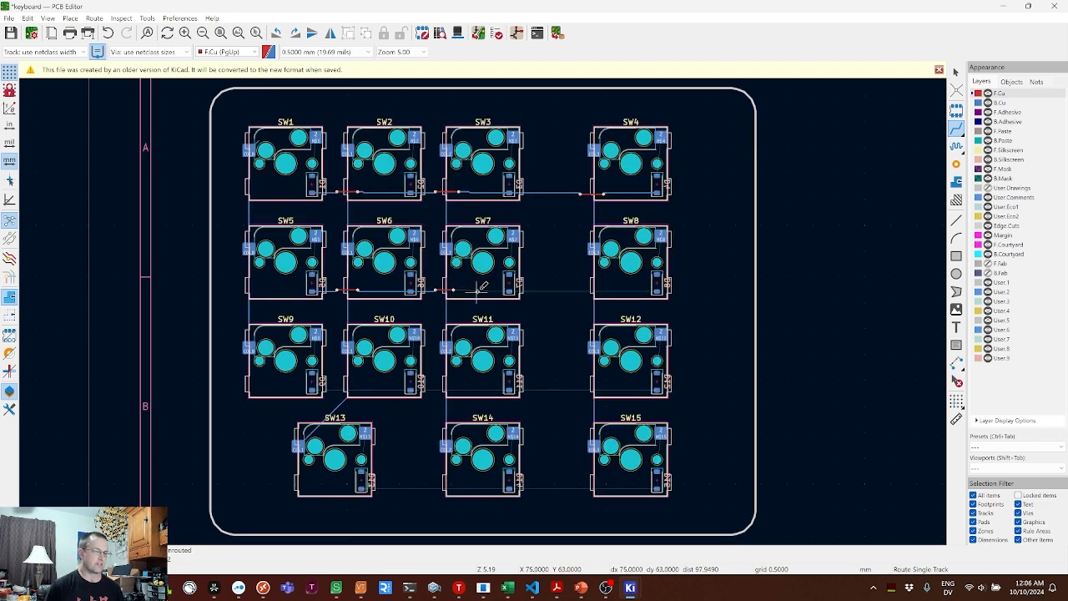
pyautogui.hotkey('ctrl', 'z')
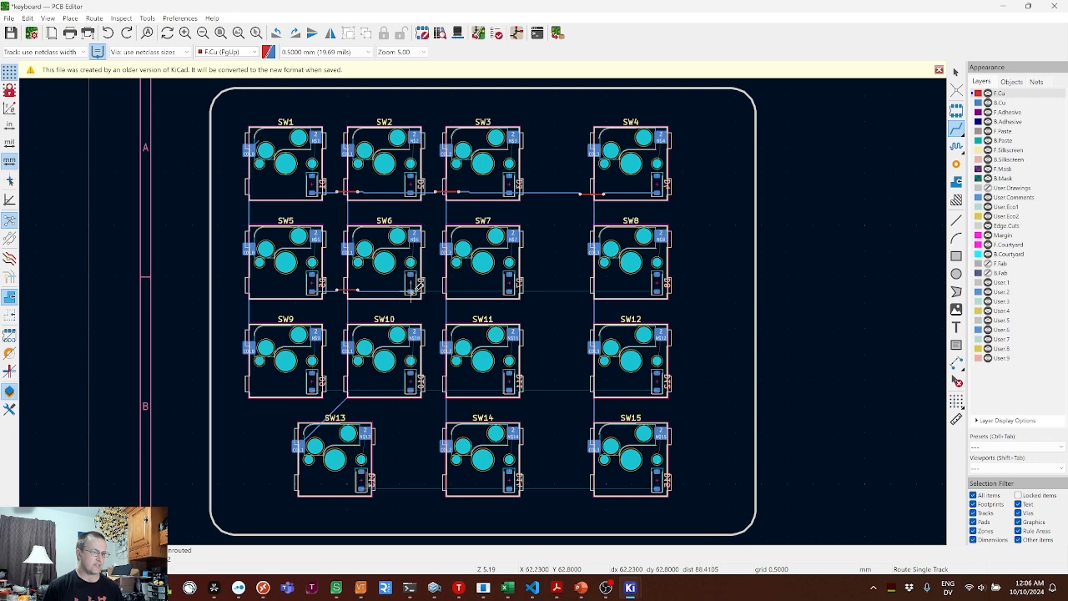
# - Continue ROW1 from D6 through D7 to D8 on B.Cu, crossing the COL2 and COL3 tracks on F.Cu between vias
pyautogui.click(410, 291)
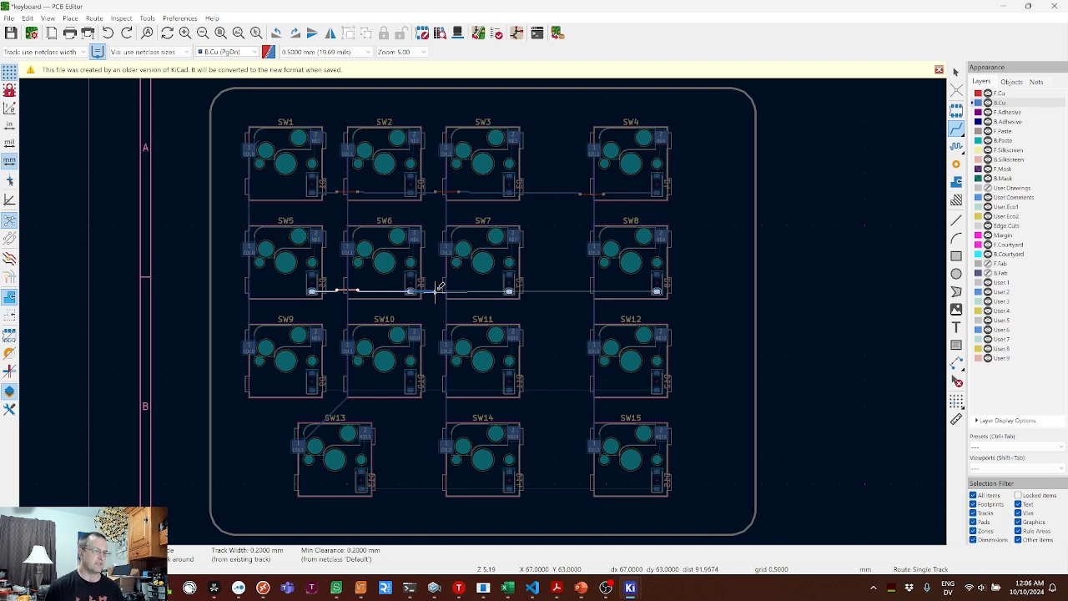
pyautogui.press('v')
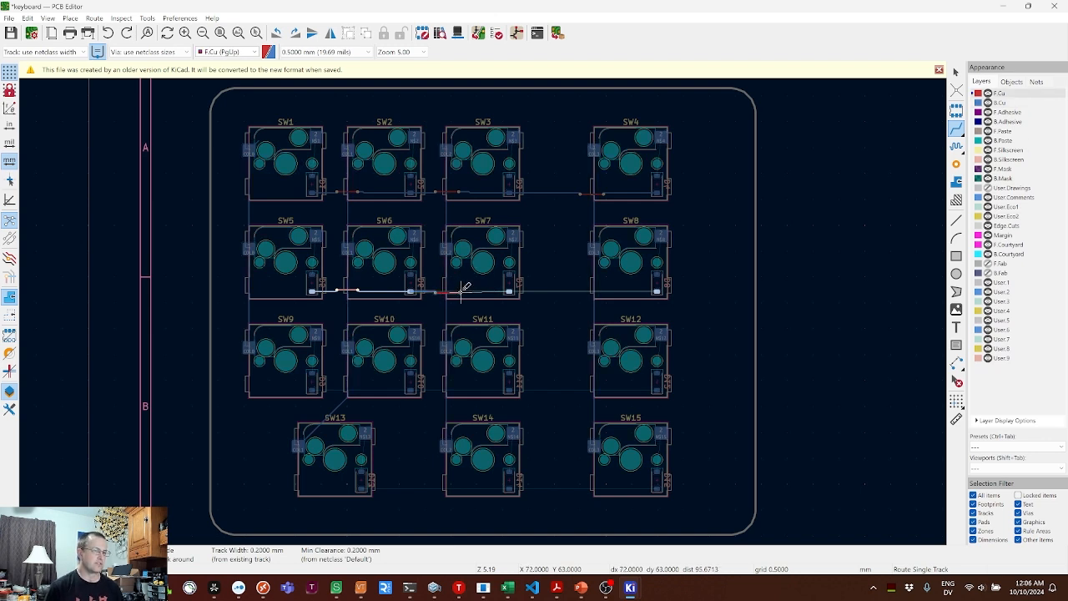
pyautogui.click(461, 292)
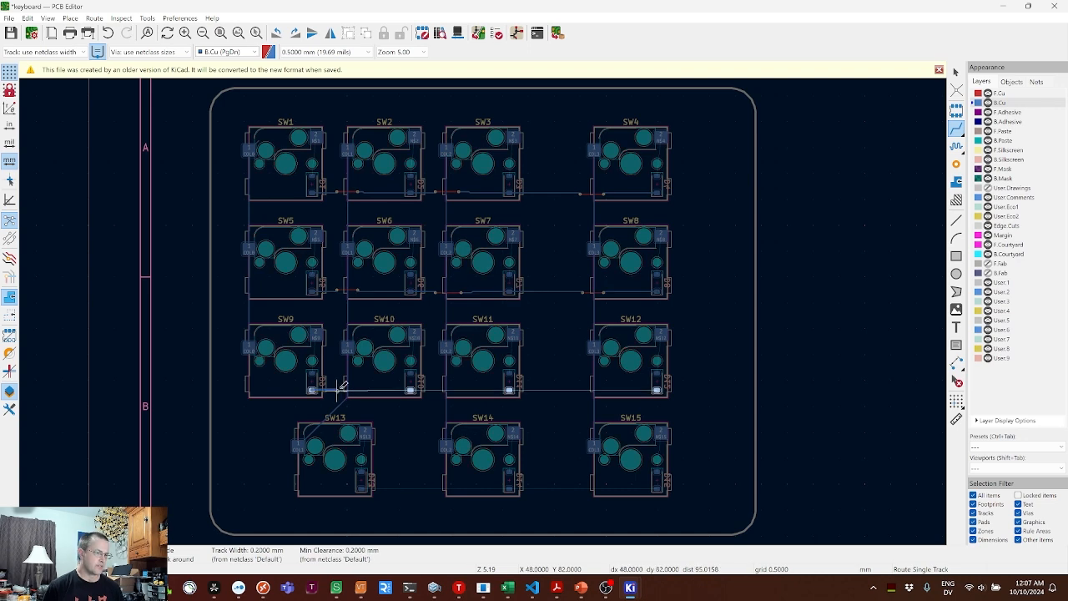
# - Route ROW2 from D9 through D10 to D11 on B.Cu, crossing the COL1 and COL2 tracks on F.Cu between vias
pyautogui.press('v')
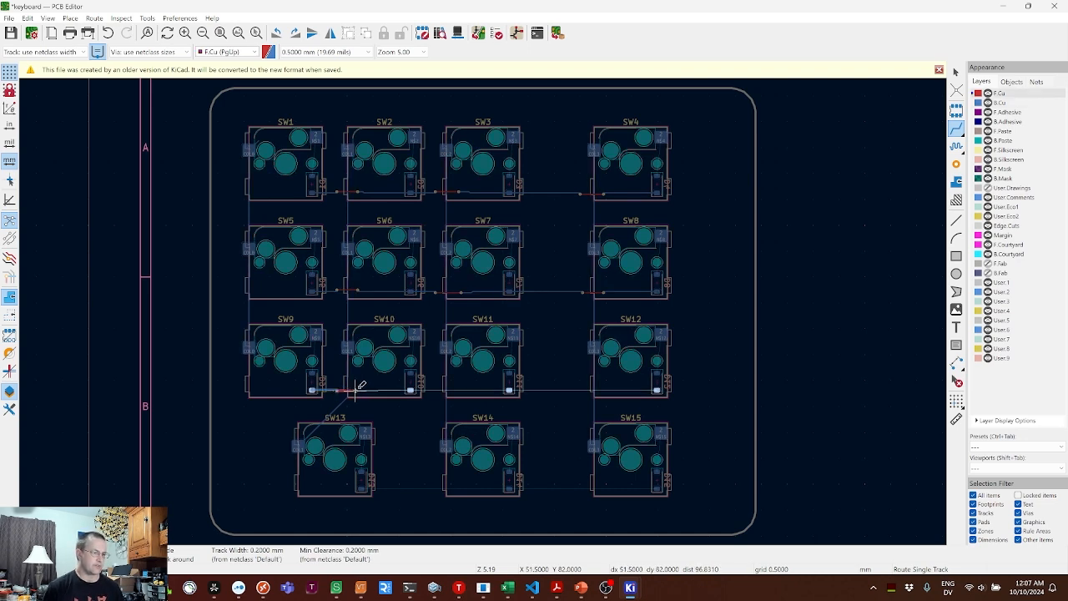
pyautogui.click(410, 388)
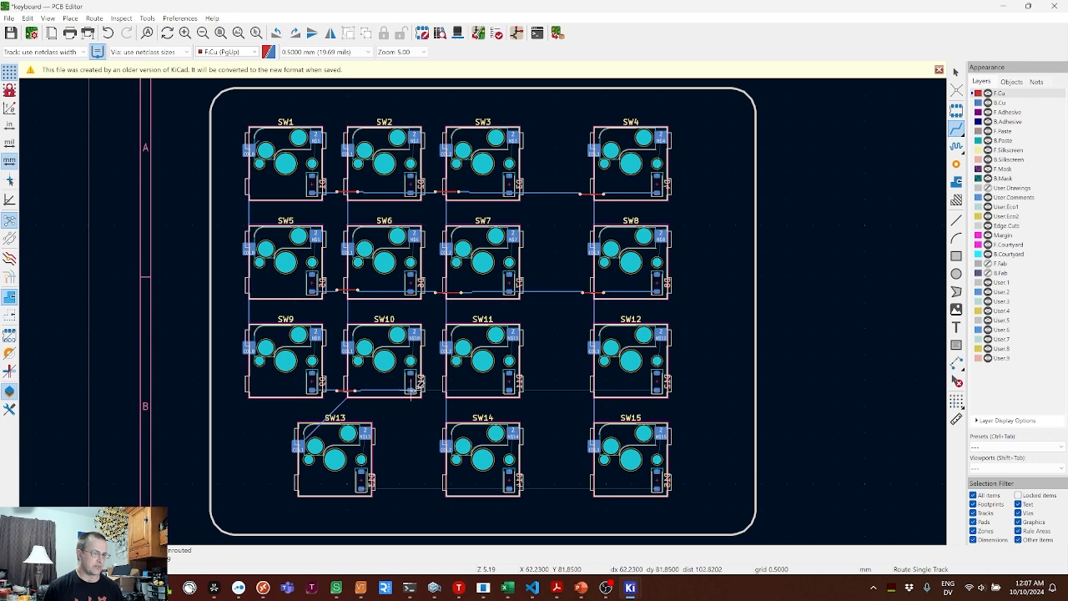
pyautogui.click(439, 389)
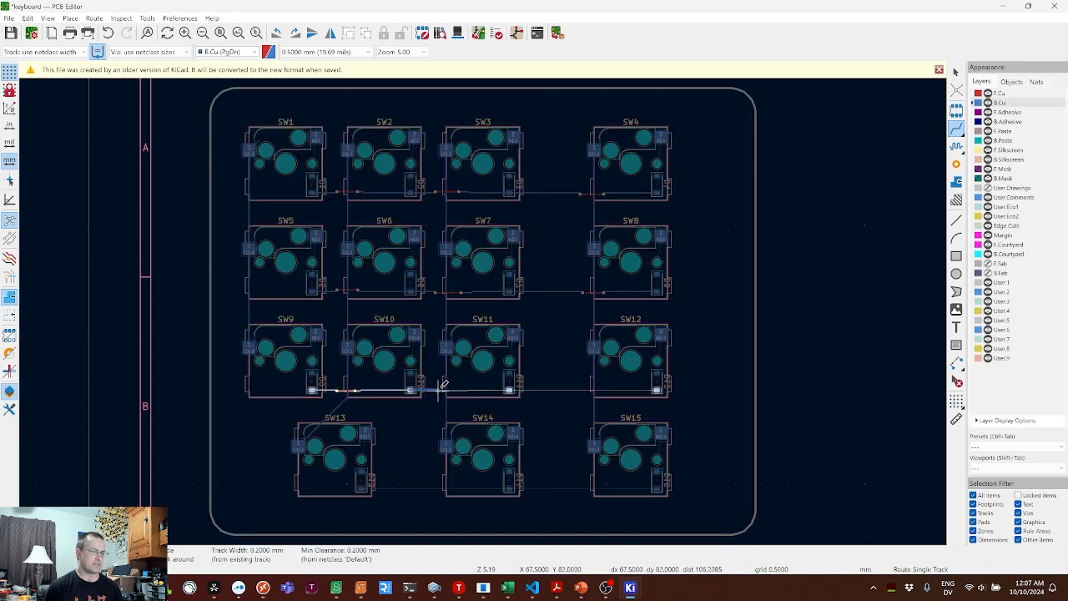
pyautogui.press('v')
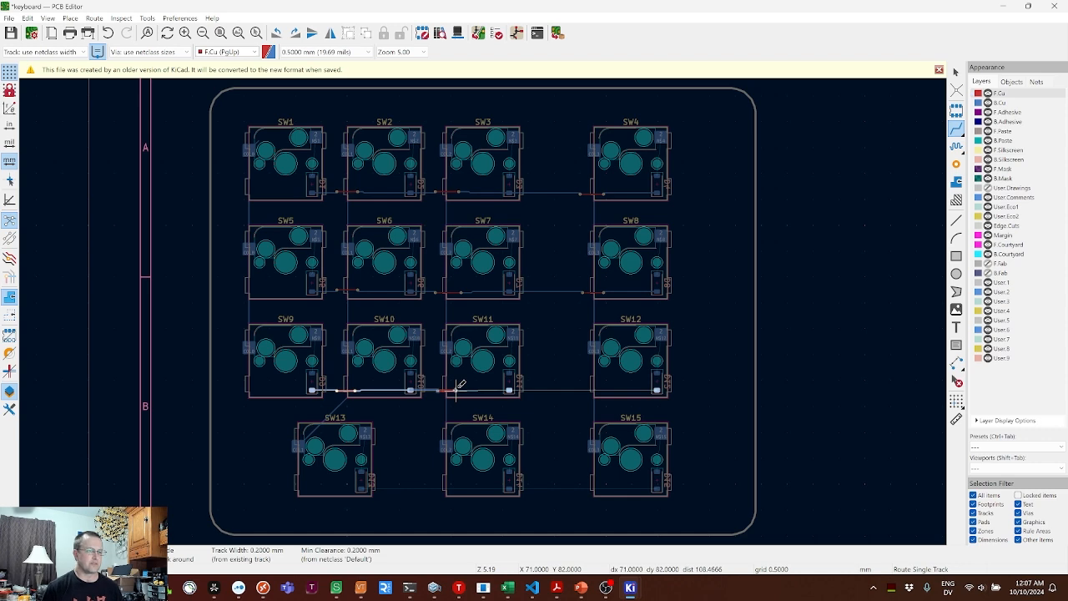
pyautogui.click(511, 387)
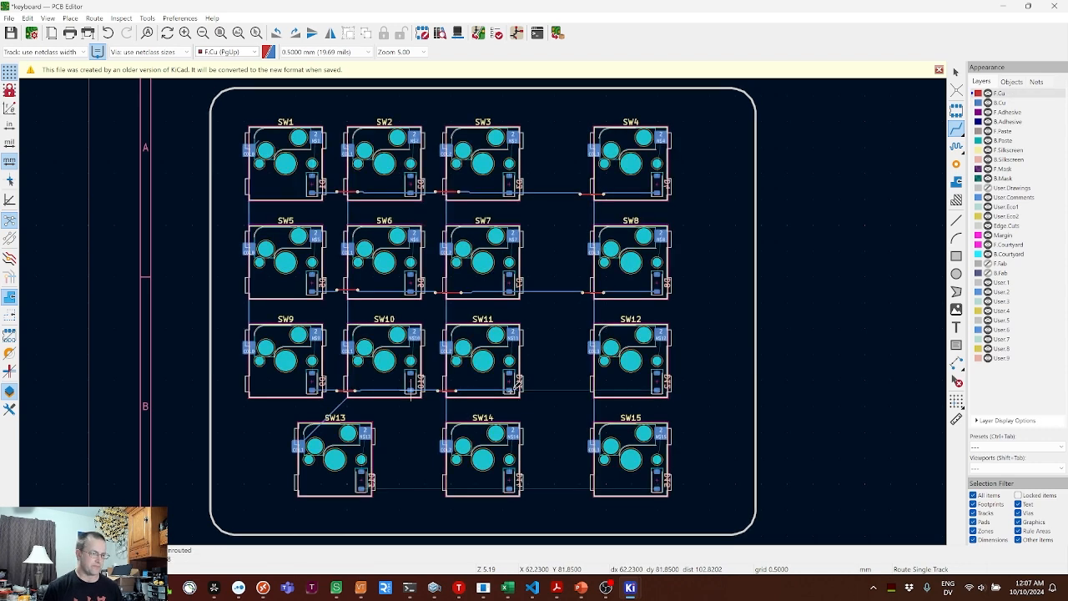
# - Continue ROW2 from D11 to D12, crossing COL3 on F.Cu between two vias, and route ROW3 from D13 through D14 to D15 on B.Cu
pyautogui.click(511, 388)
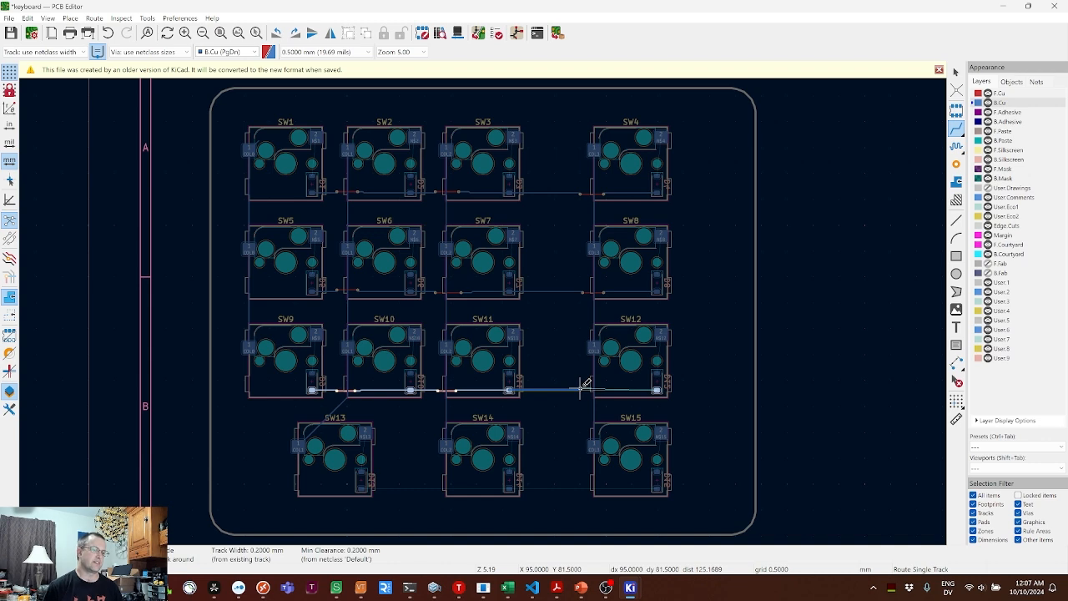
pyautogui.press('v')
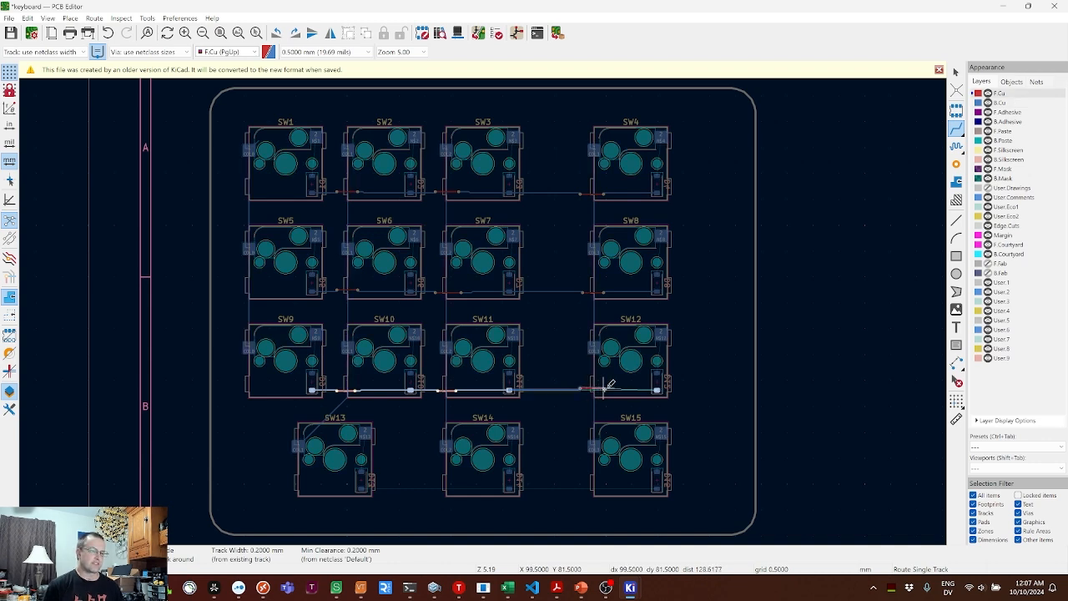
pyautogui.click(661, 386)
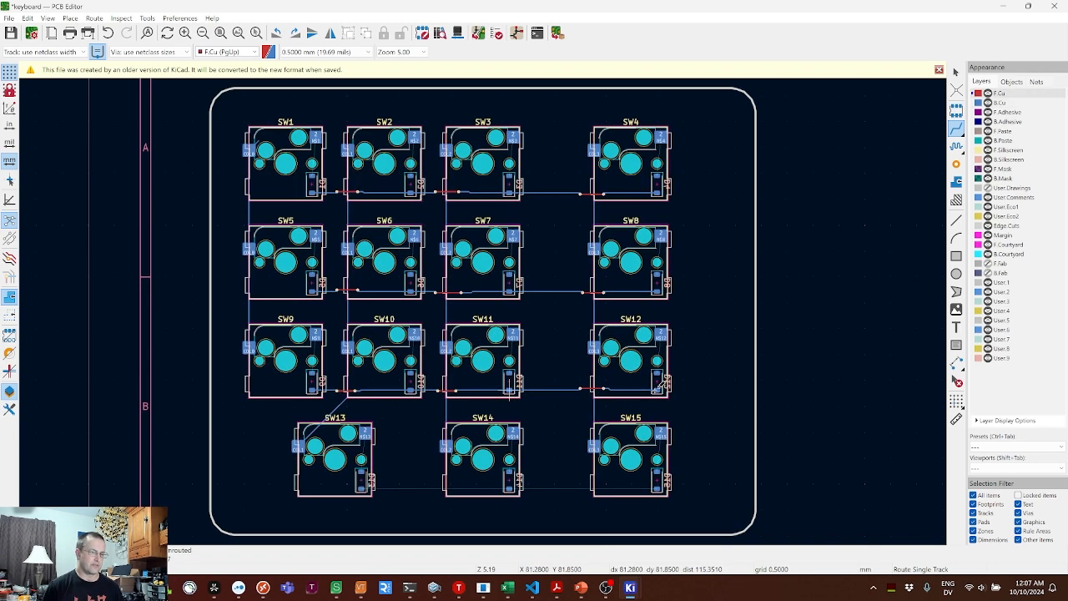
pyautogui.click(364, 483)
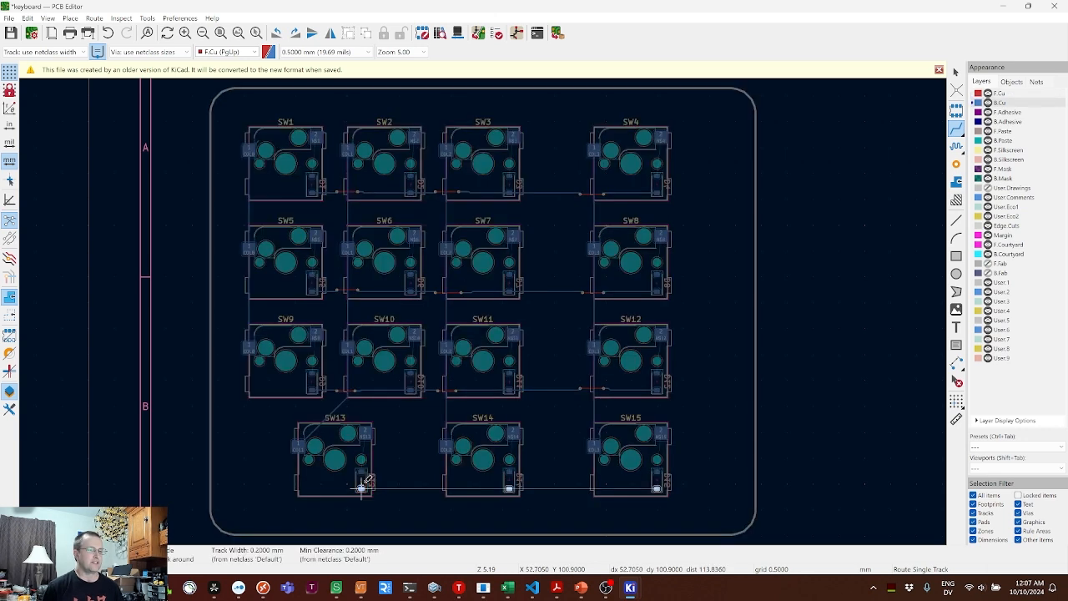
pyautogui.click(659, 487)
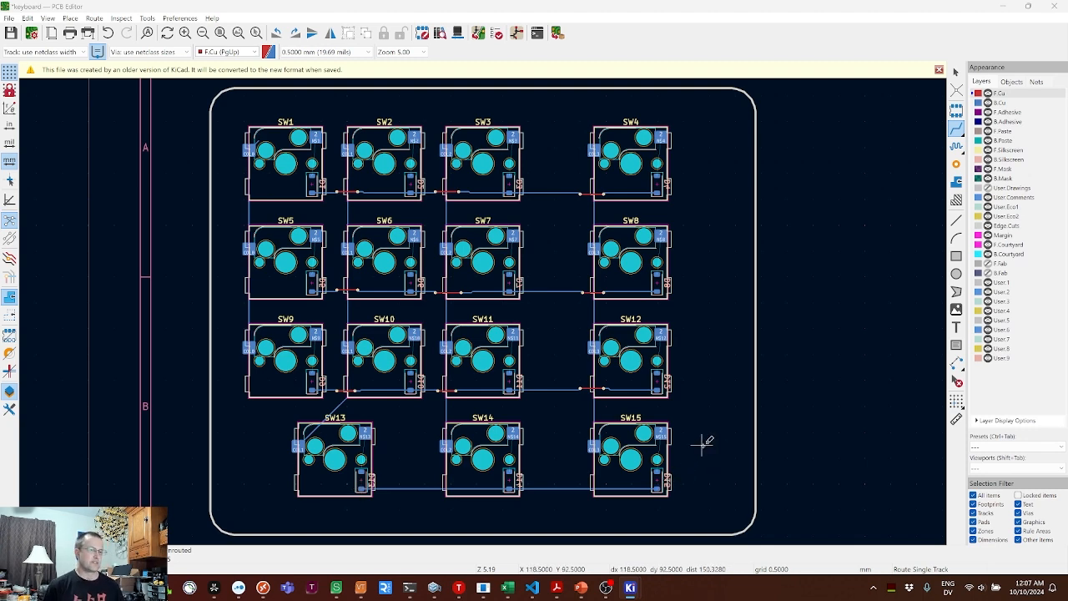
# - Switch to the browser, look through the MacroPad resource page down to the keyboard matrix source link, and return to the PCB Editor
pyautogui.hotkey('alt', 'Tab')
pyautogui.hotkey('alt', 'Tab')
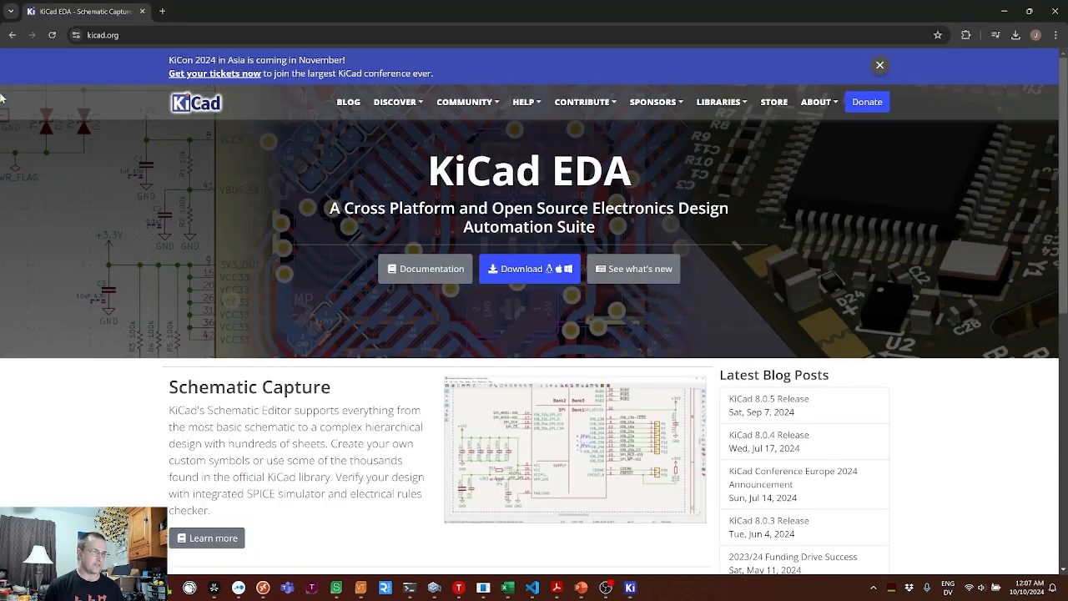
pyautogui.click(12, 35)
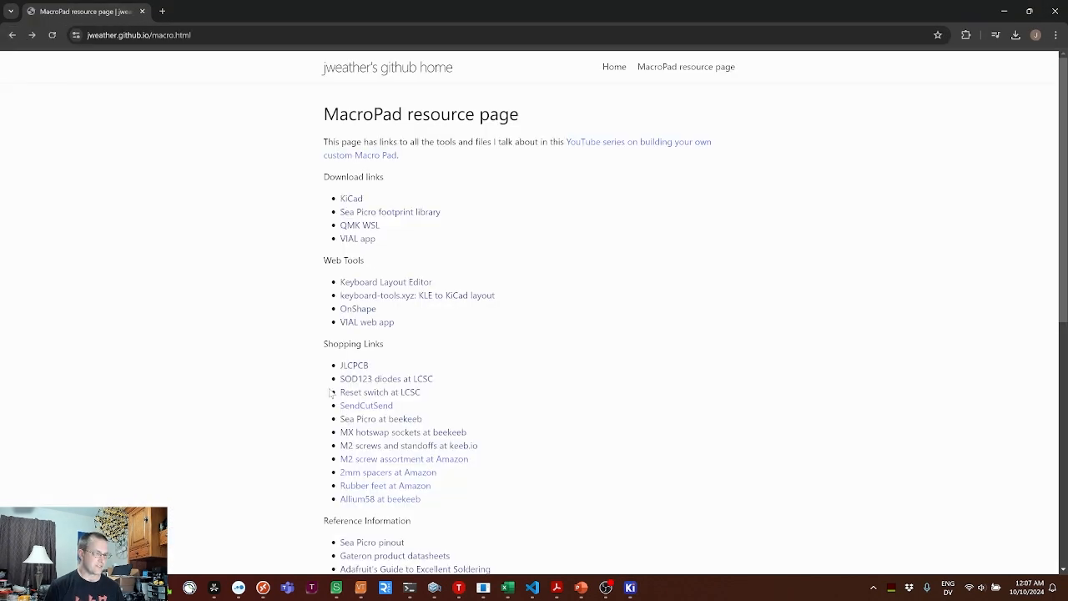
pyautogui.scroll(-5, 325, 386)
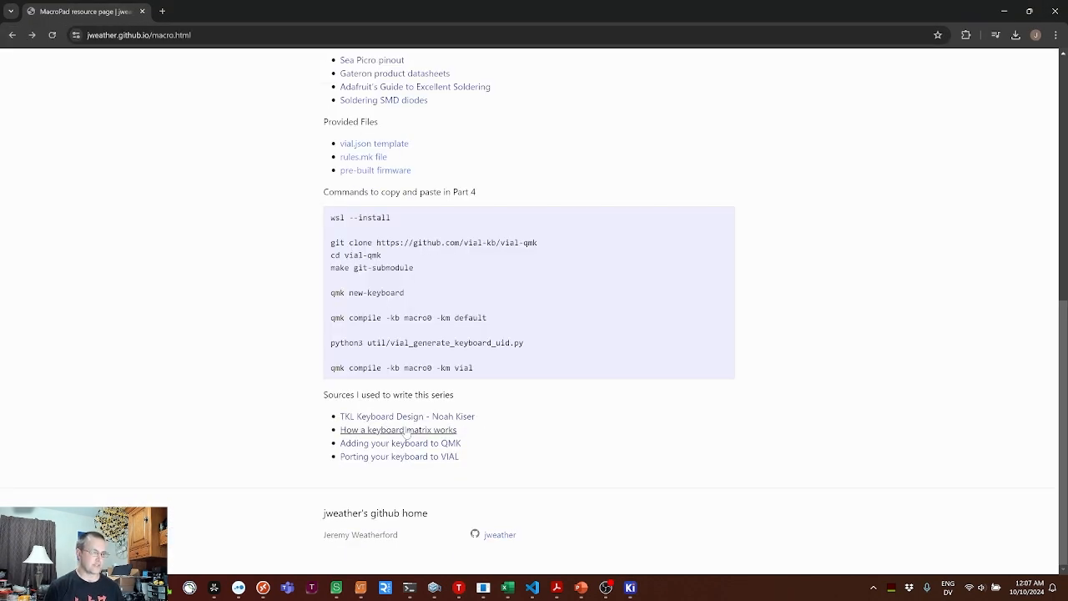
pyautogui.hotkey('alt', 'Tab')
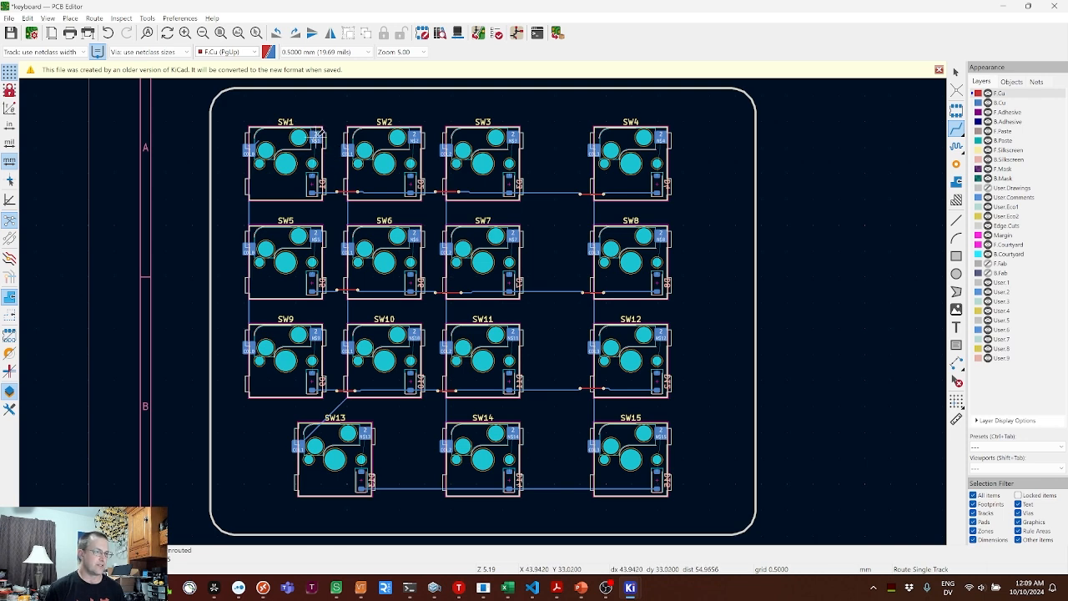
# - Connect pad 2 of SW1, SW2, SW3 and SW4 to the upper pad of each switch's own diode on B.Cu
pyautogui.click(316, 135)
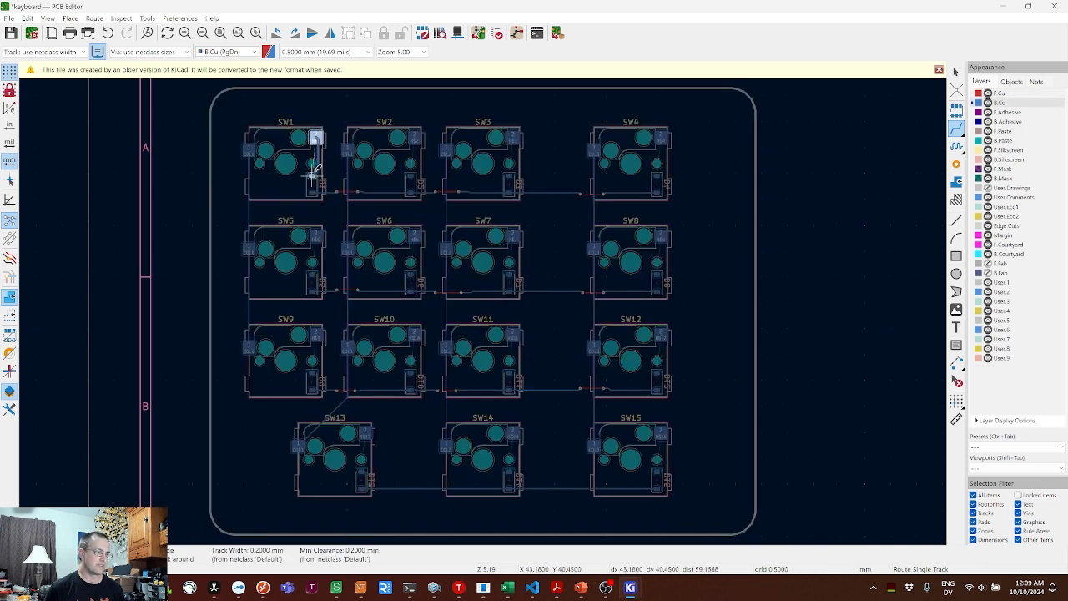
pyautogui.press('Escape')
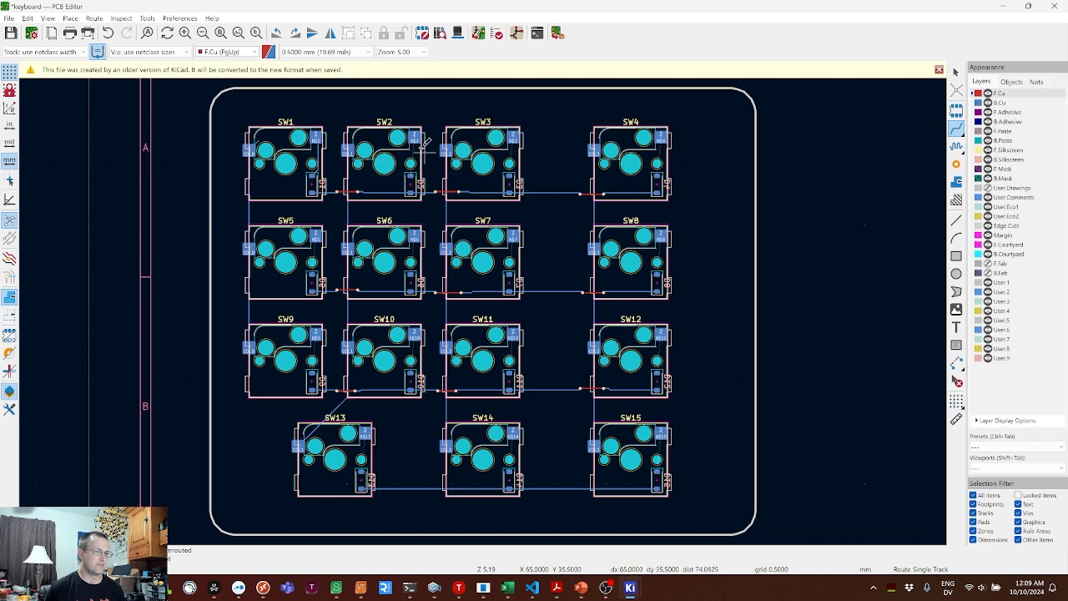
pyautogui.click(413, 140)
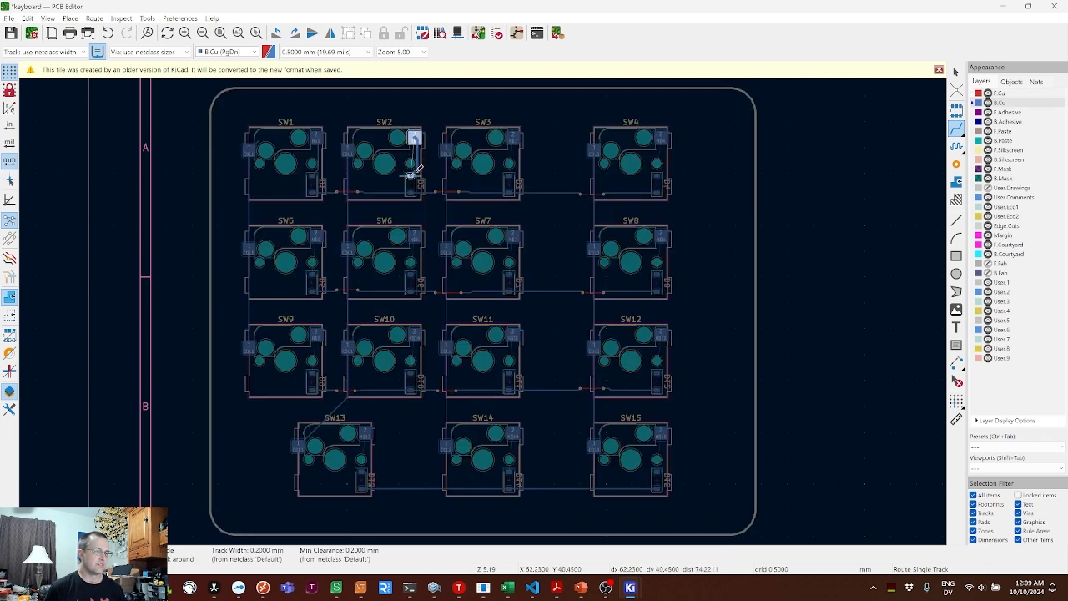
pyautogui.click(414, 172)
pyautogui.click(512, 136)
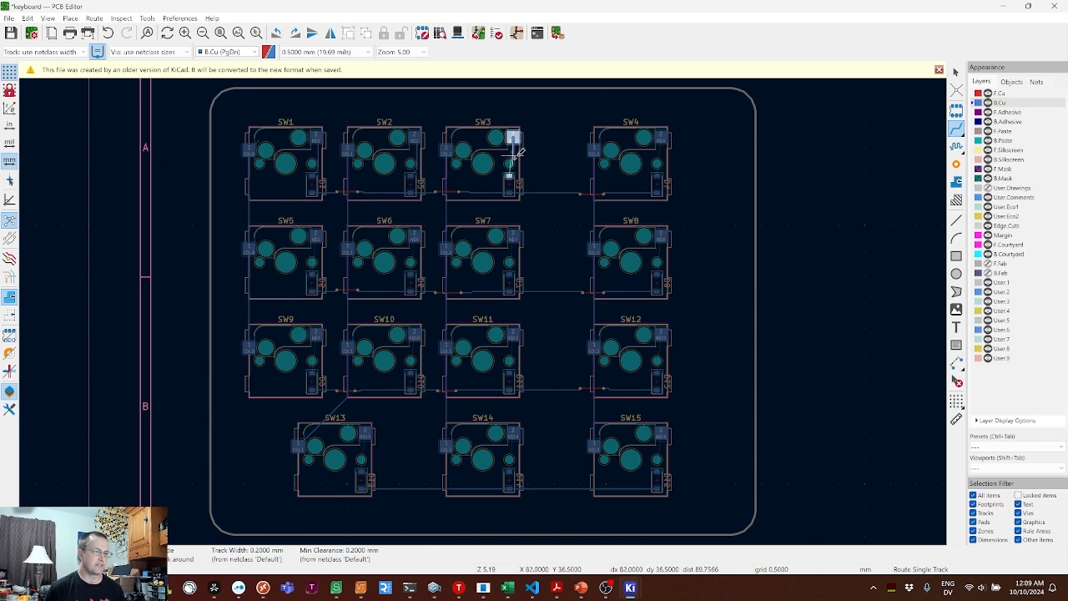
pyautogui.click(511, 173)
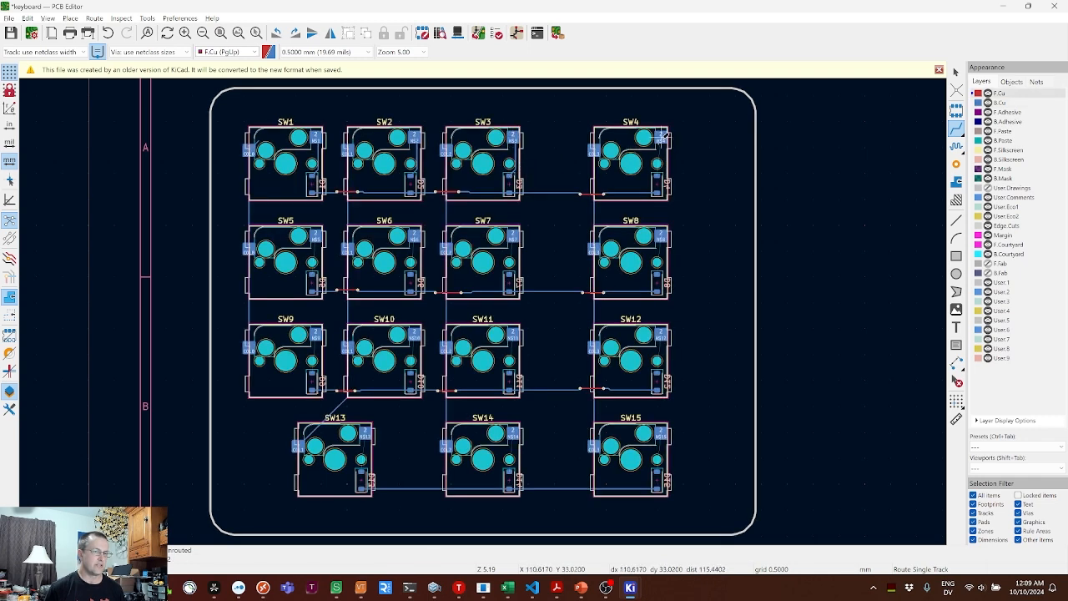
pyautogui.click(661, 137)
pyautogui.click(659, 175)
# - Connect pad 2 of SW5 to the upper pad of diode D5 with a B.Cu track
pyautogui.click(320, 230)
pyautogui.click(314, 274)
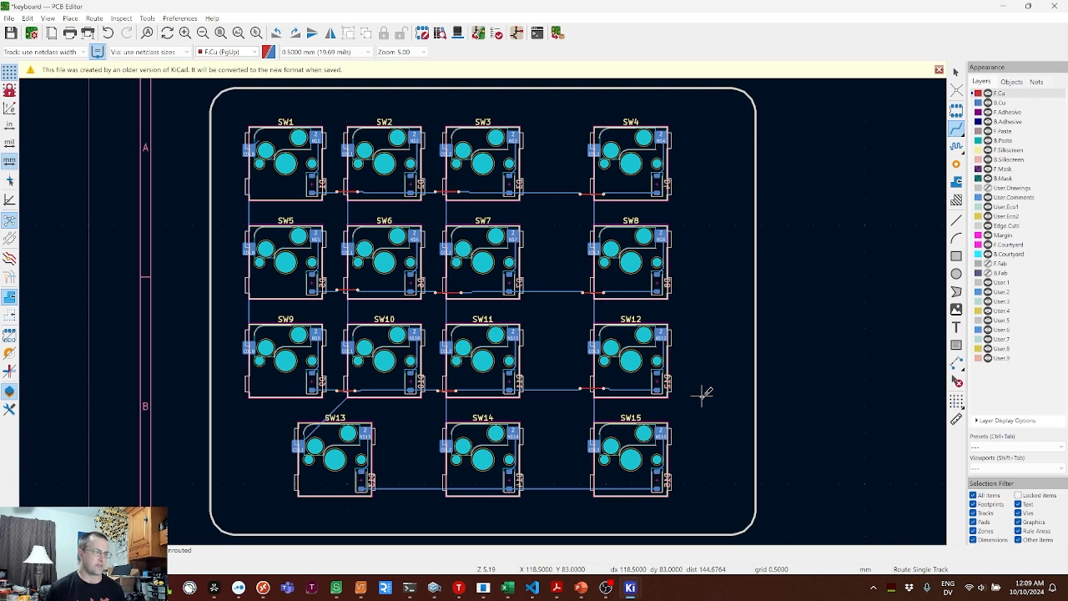
pyautogui.scroll(-2, 702, 394)
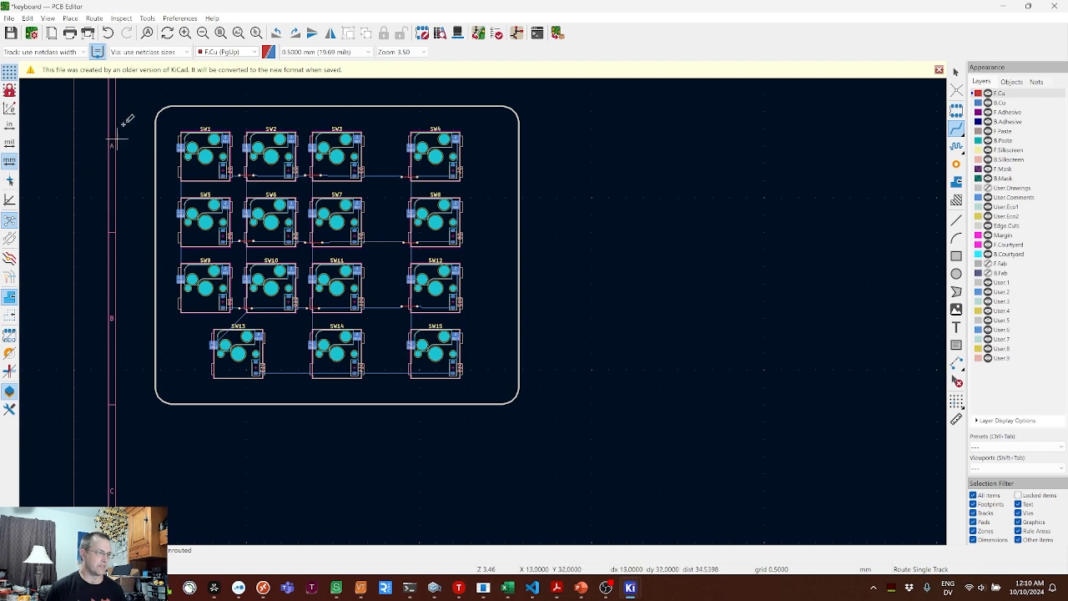
# - Open the Footprint Editor's footprint library manager and start adding an existing library folder to the global libraries
pyautogui.scroll(2, 136, 105)
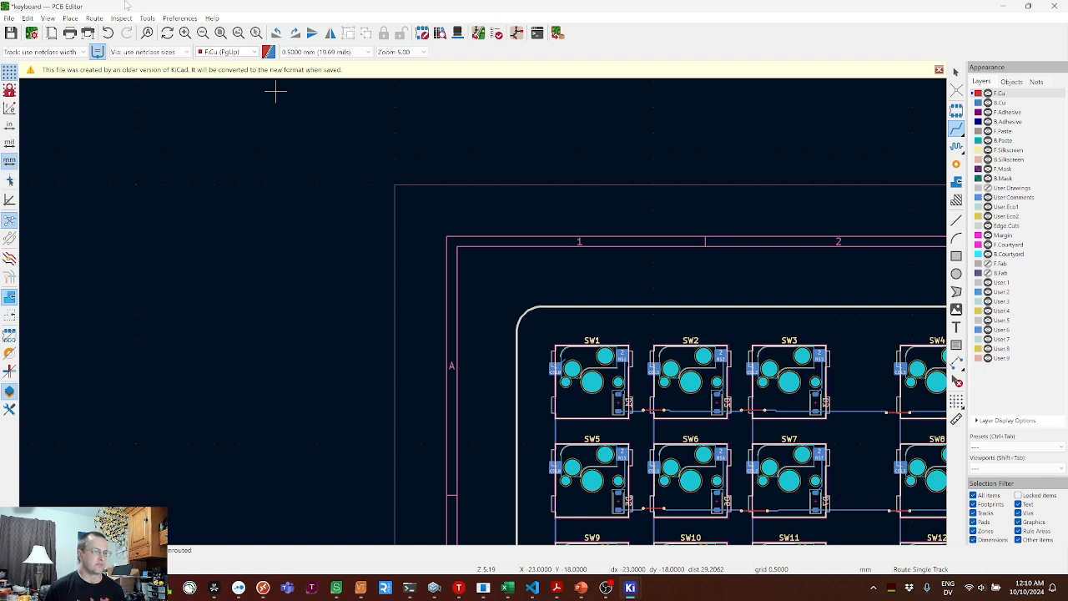
pyautogui.click(146, 18)
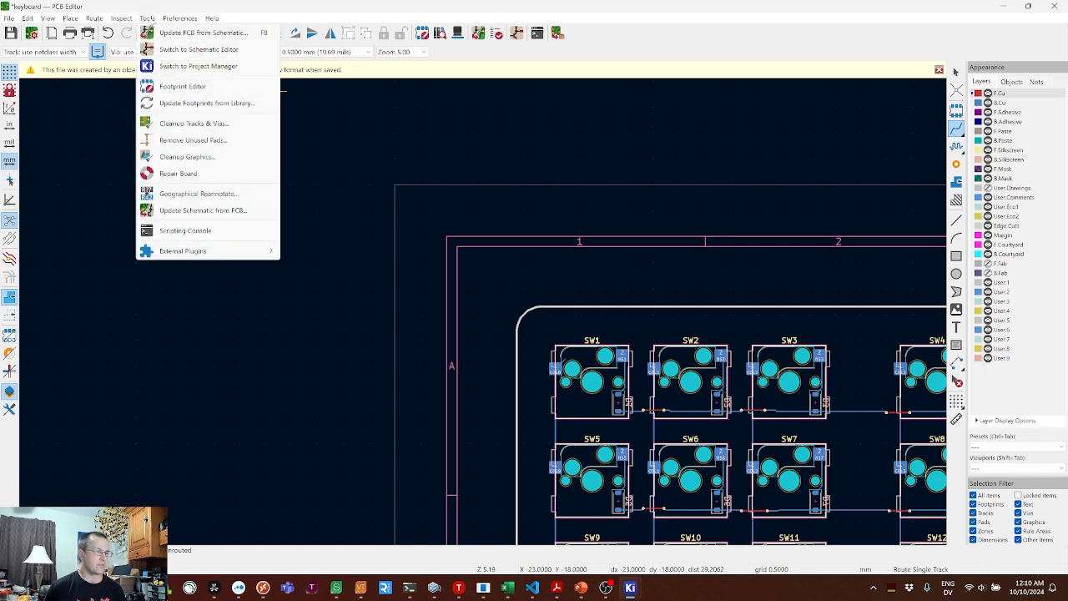
pyautogui.click(192, 87)
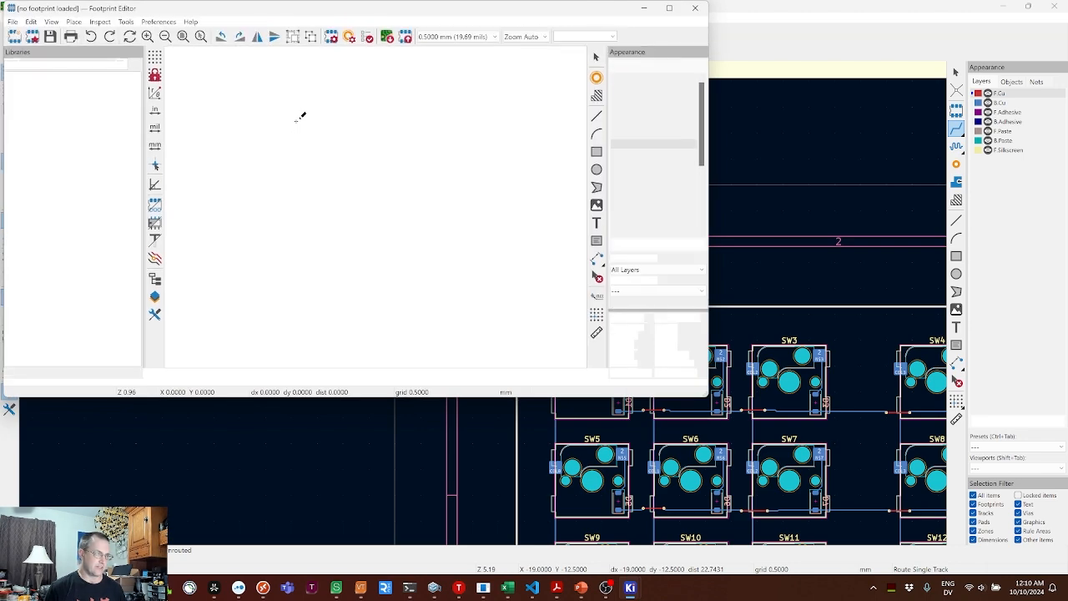
pyautogui.click(158, 22)
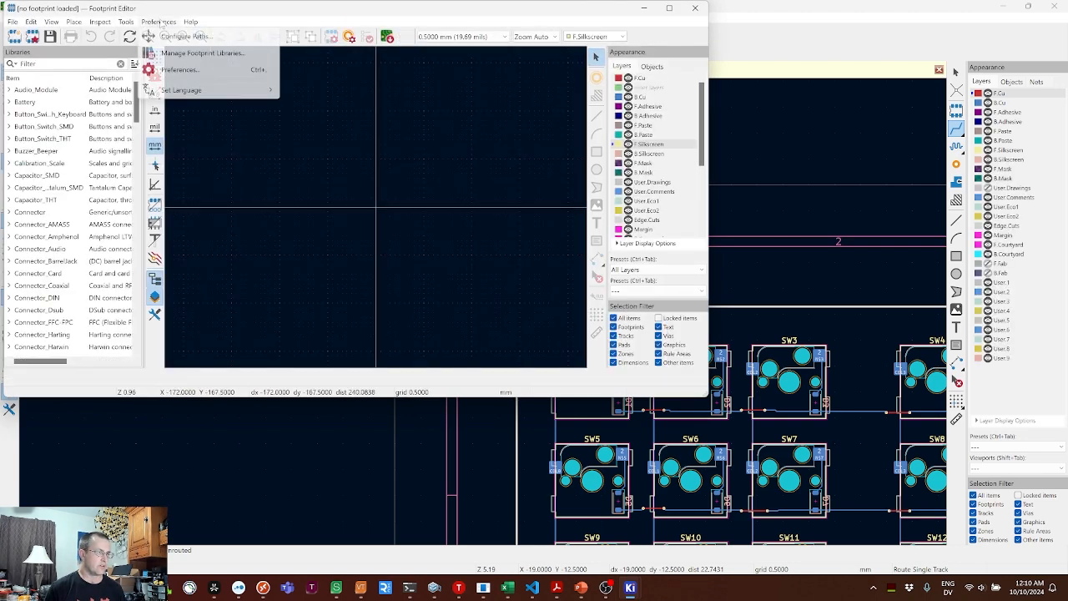
pyautogui.click(178, 55)
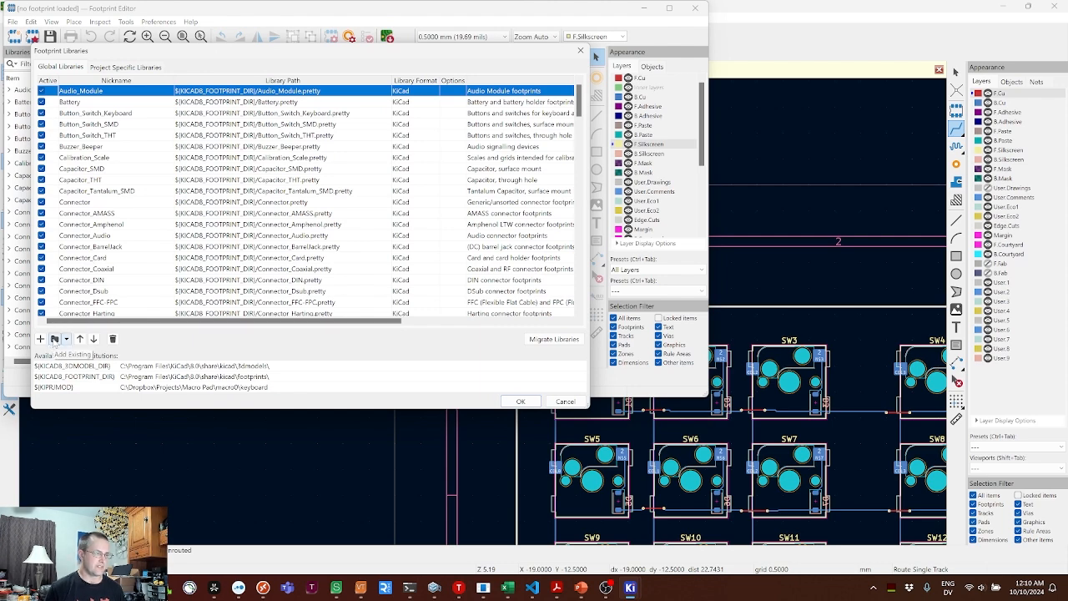
pyautogui.click(53, 339)
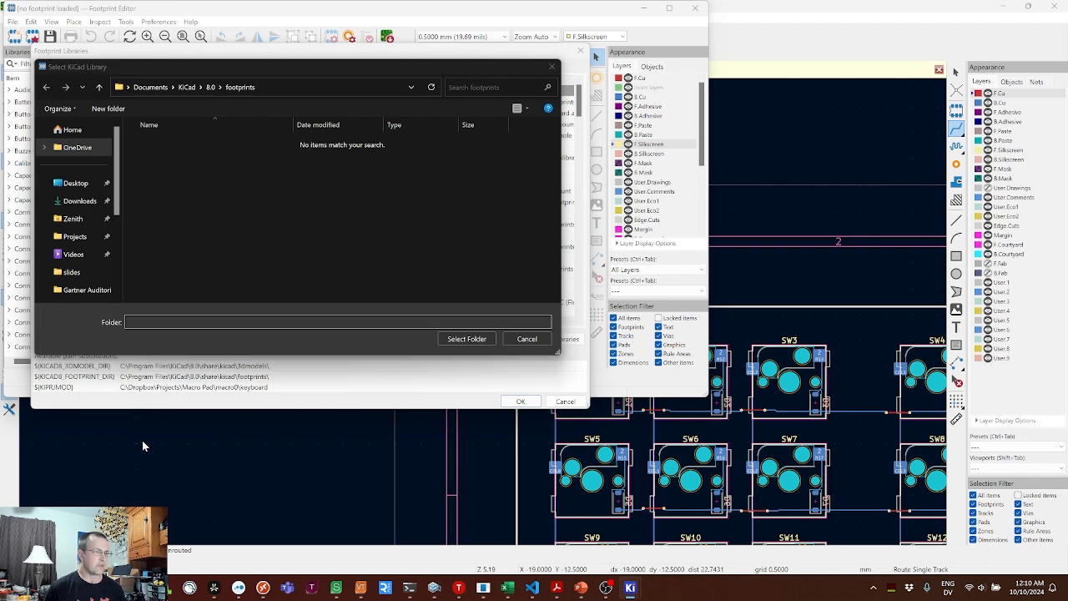
# - Switch to the browser, download the Sea Picro footprint library ZIP from the MacroPad resource page's link, and copy its contents into the macro0 folder
pyautogui.hotkey('alt', 'Tab')
pyautogui.hotkey('alt', 'Tab')
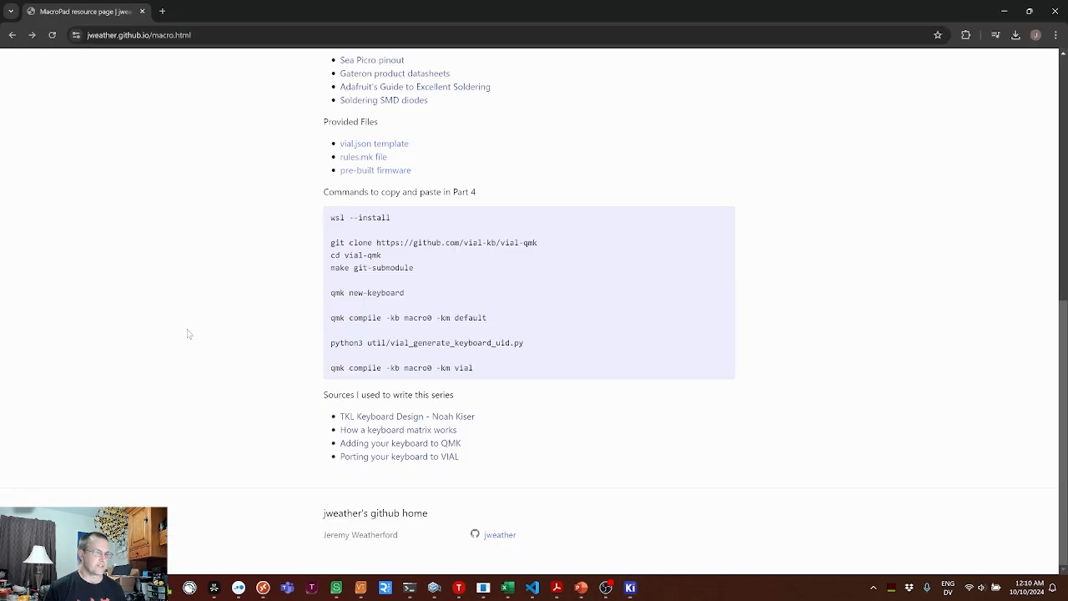
pyautogui.scroll(5, 186, 334)
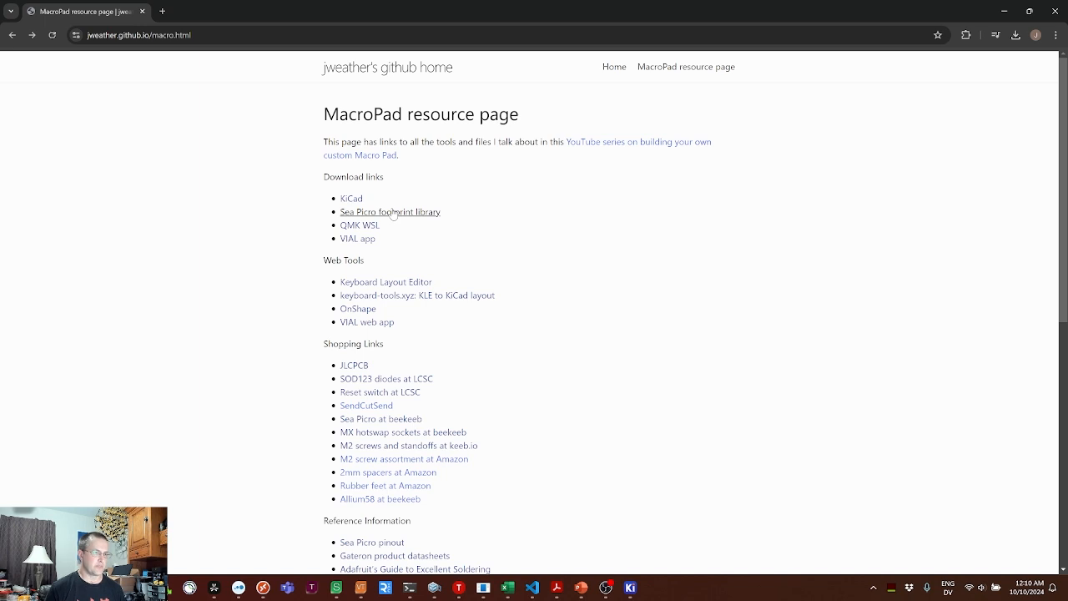
pyautogui.click(393, 214)
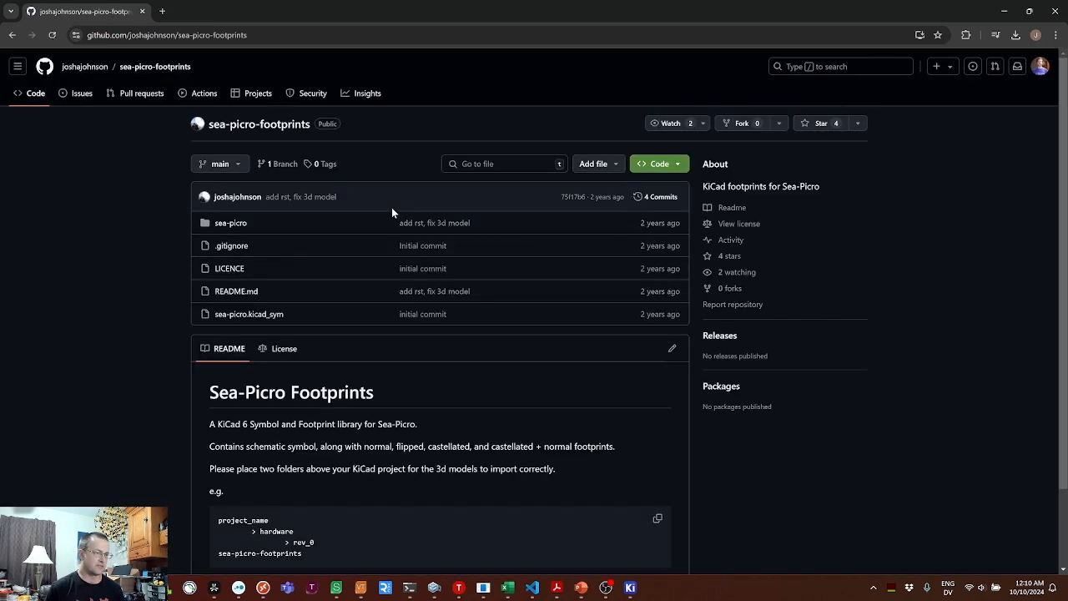
pyautogui.click(678, 168)
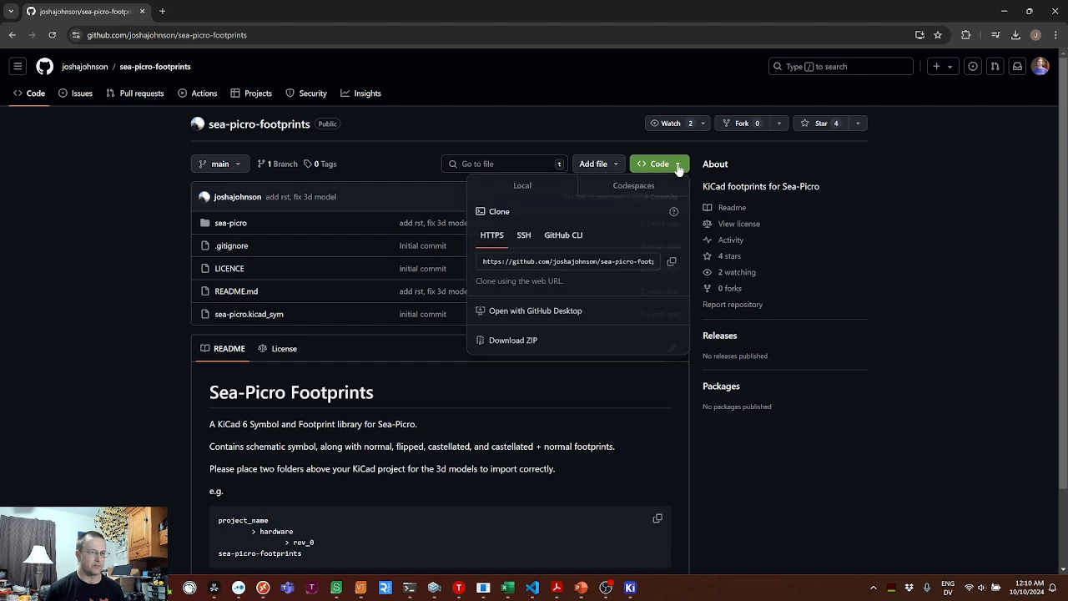
pyautogui.click(516, 342)
pyautogui.hotkey('alt', 'Tab')
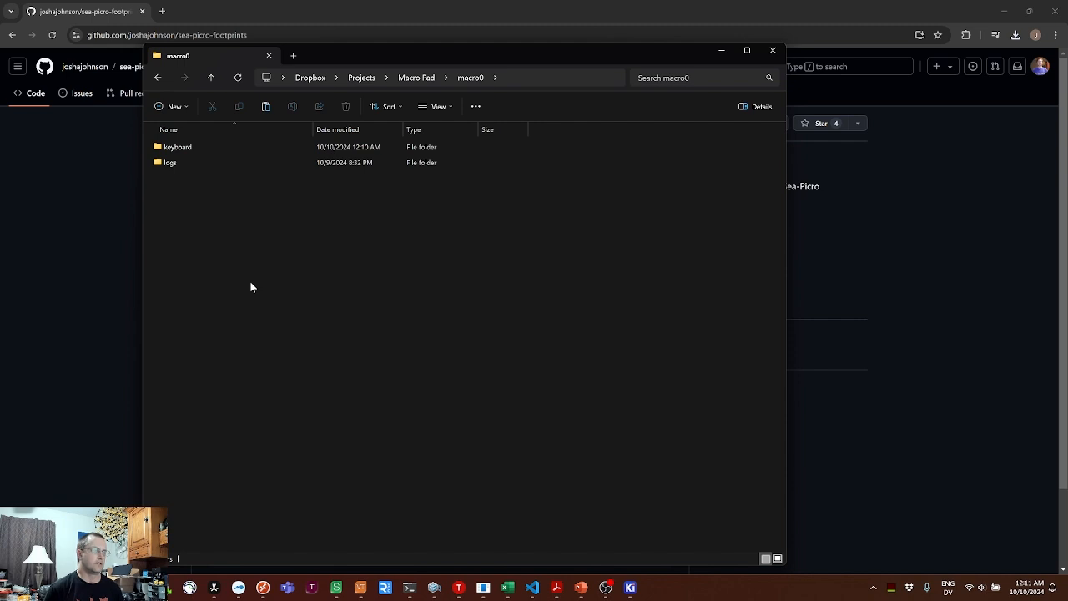
pyautogui.hotkey('ctrl', 'v')
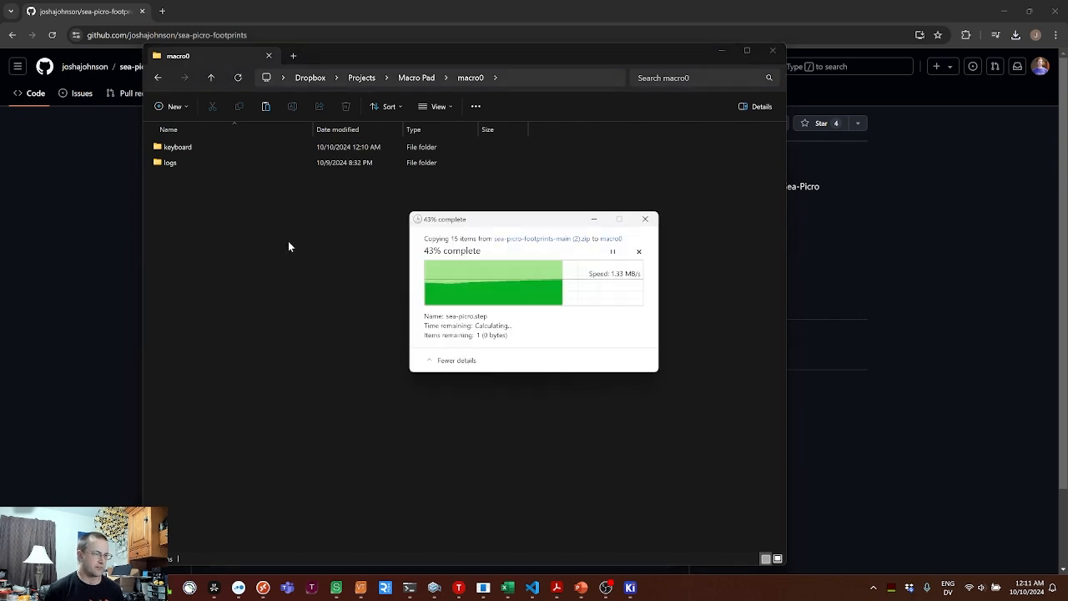
# - Back in KiCad, add the sea-picro folder inside sea-picro-footprints-main as a global footprint library and close the Footprint Editor
pyautogui.hotkey('alt', 'Tab')
pyautogui.hotkey('alt', 'Tab')
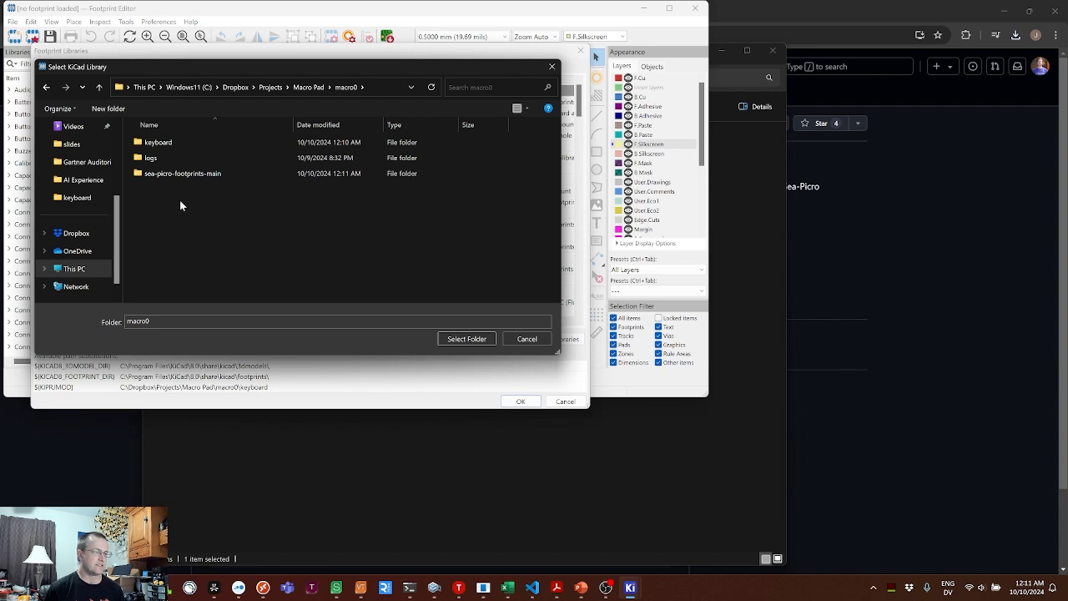
pyautogui.doubleClick(156, 175)
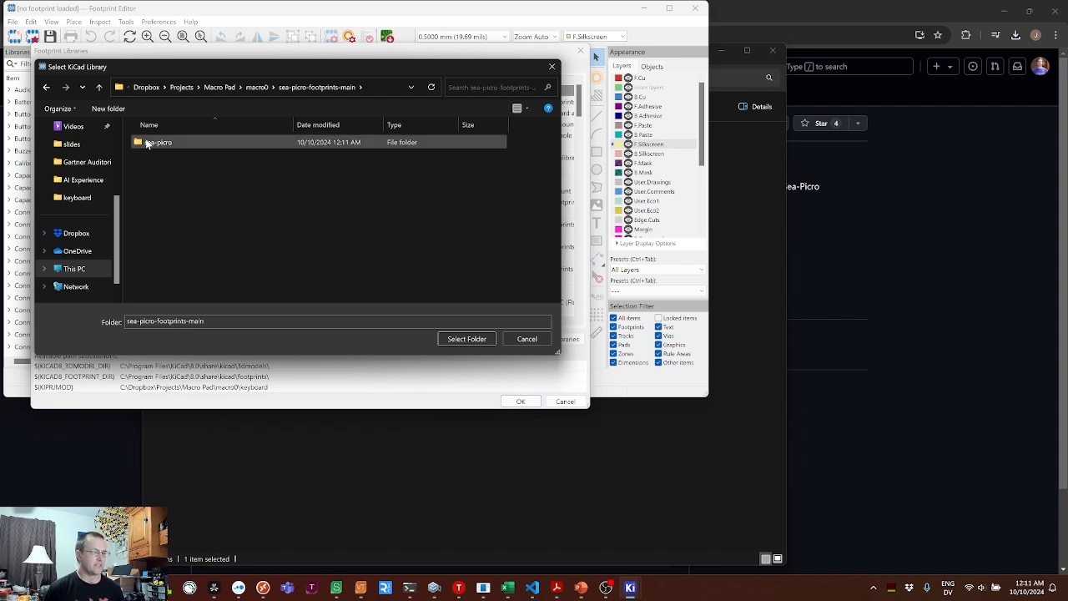
pyautogui.doubleClick(153, 143)
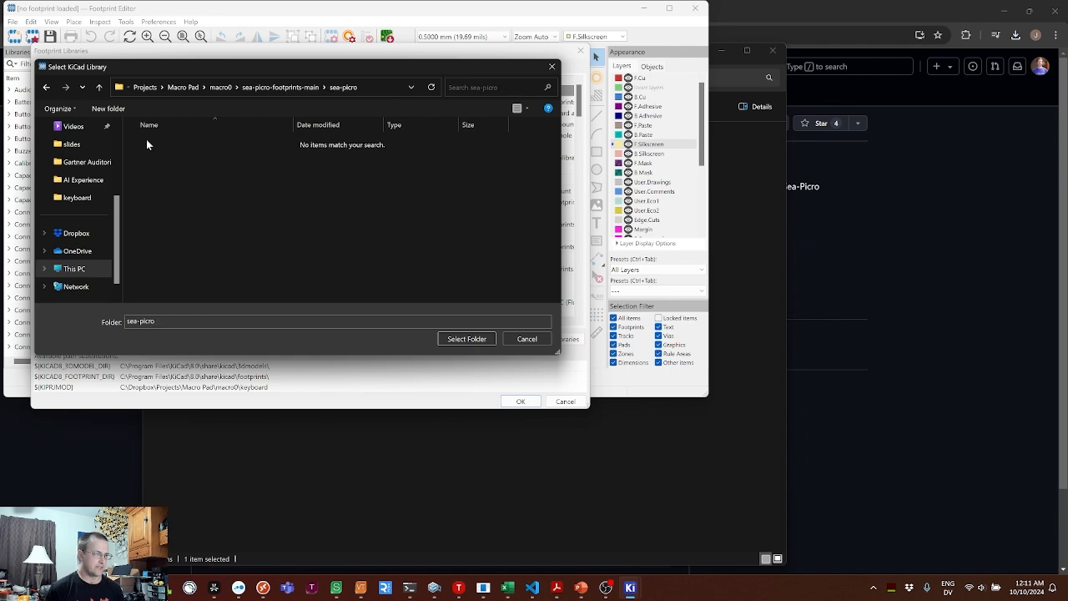
pyautogui.click(466, 339)
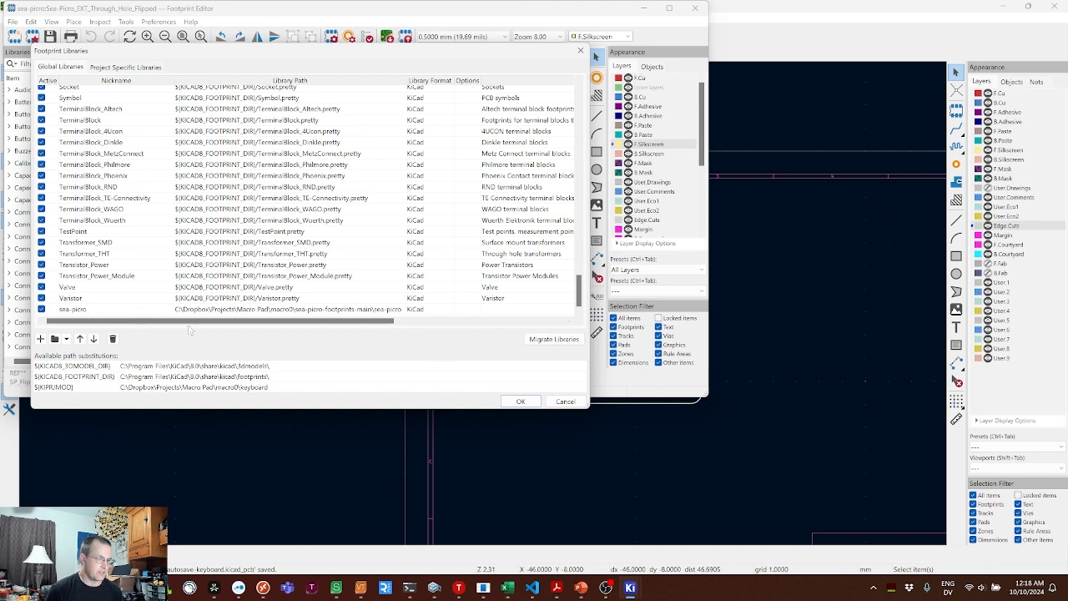
pyautogui.click(519, 402)
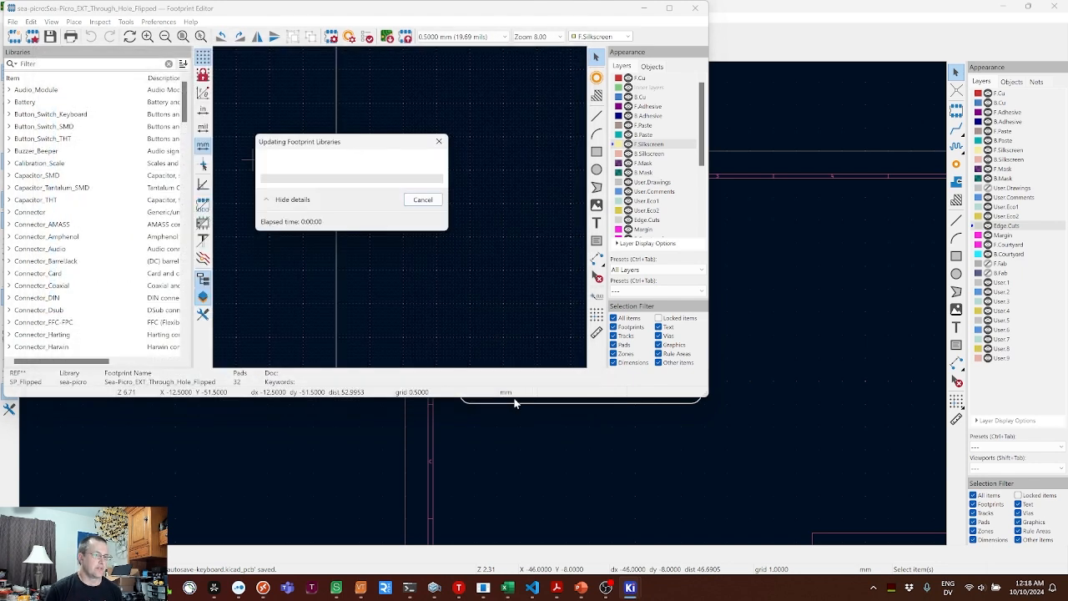
pyautogui.click(696, 12)
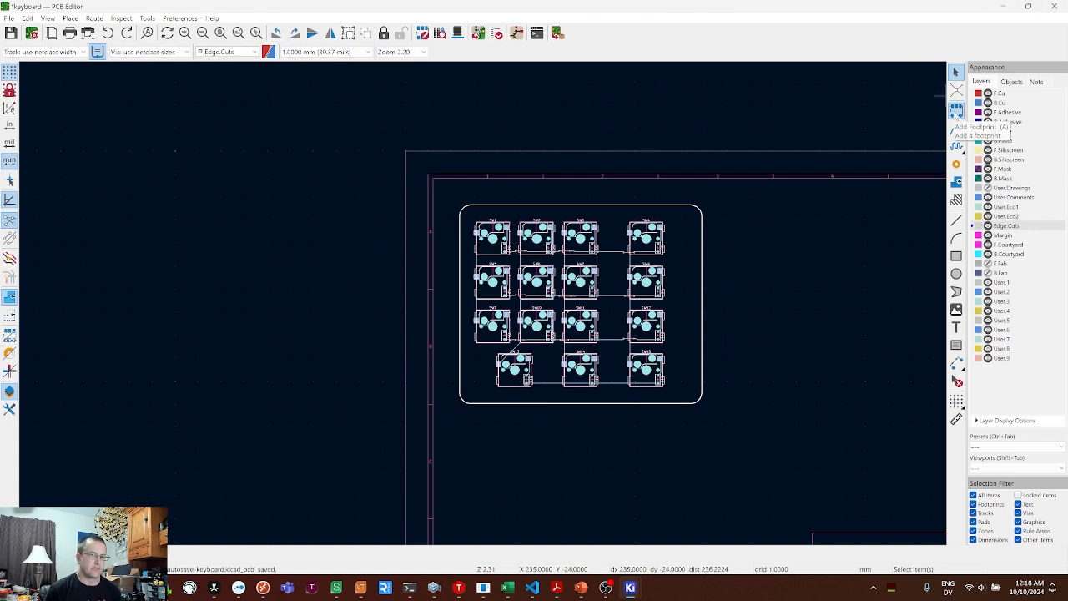
# - Search the footprints to add for "picro", preview the EXT variants, and select Sea-Picro_EXT_Through_Hole_Flipped
pyautogui.click(956, 109)
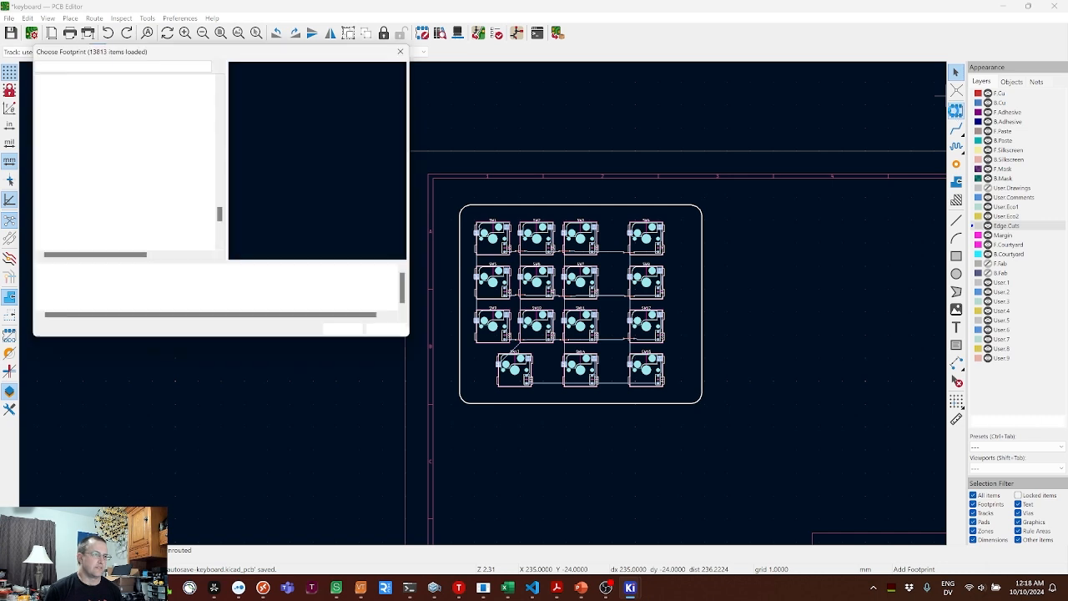
pyautogui.write('p')
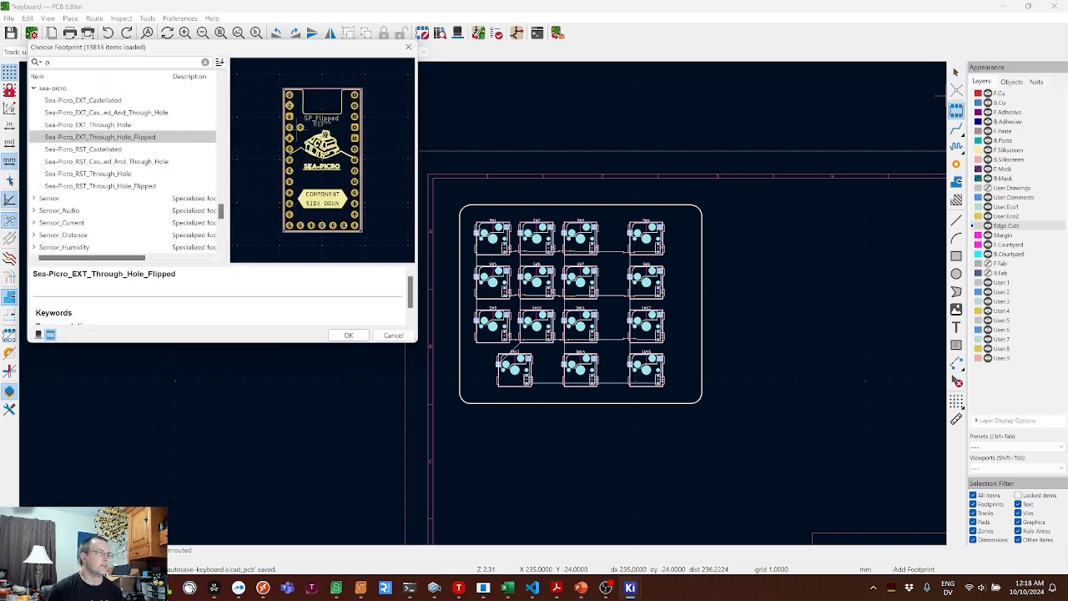
pyautogui.write('icro')
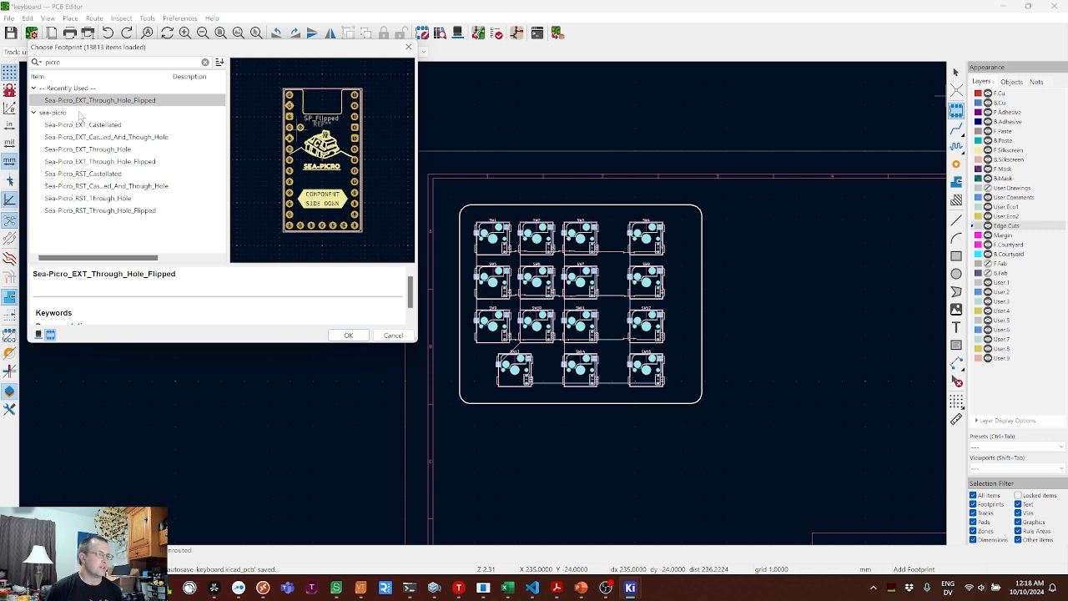
pyautogui.click(86, 126)
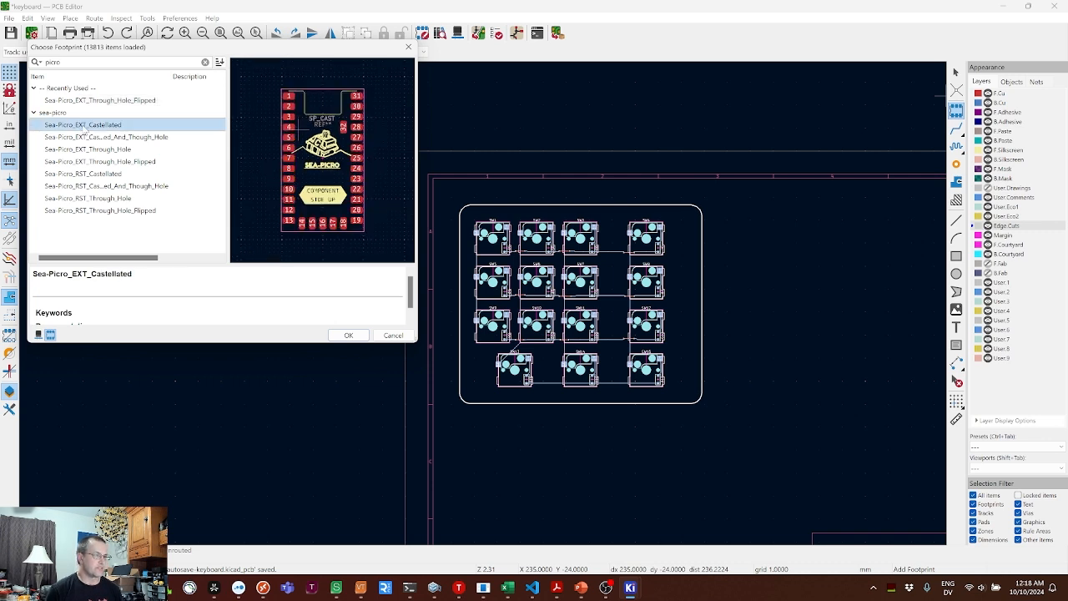
pyautogui.click(90, 138)
pyautogui.click(95, 150)
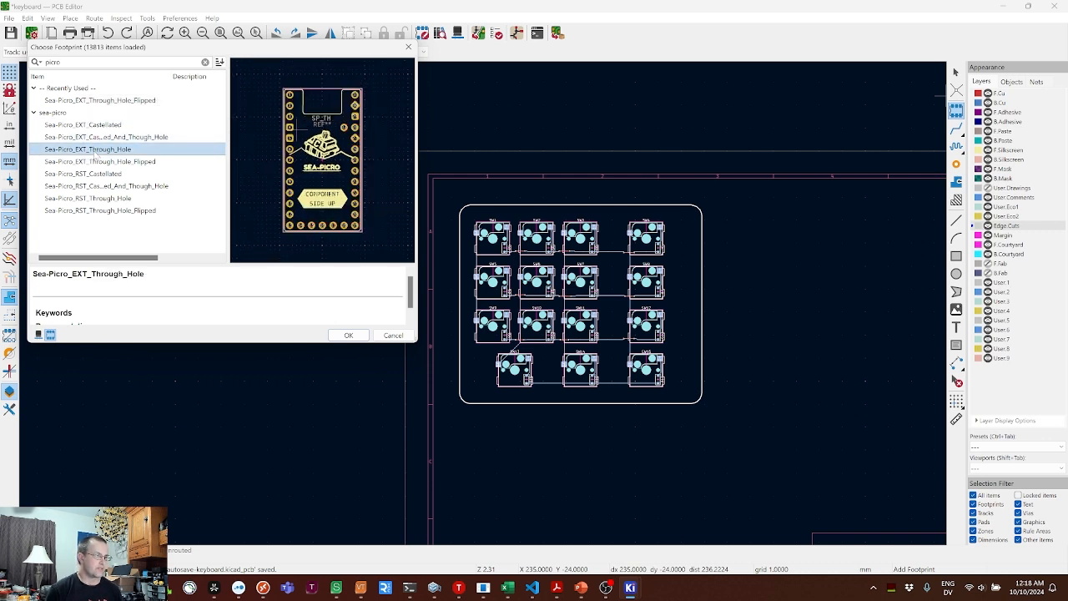
pyautogui.click(100, 163)
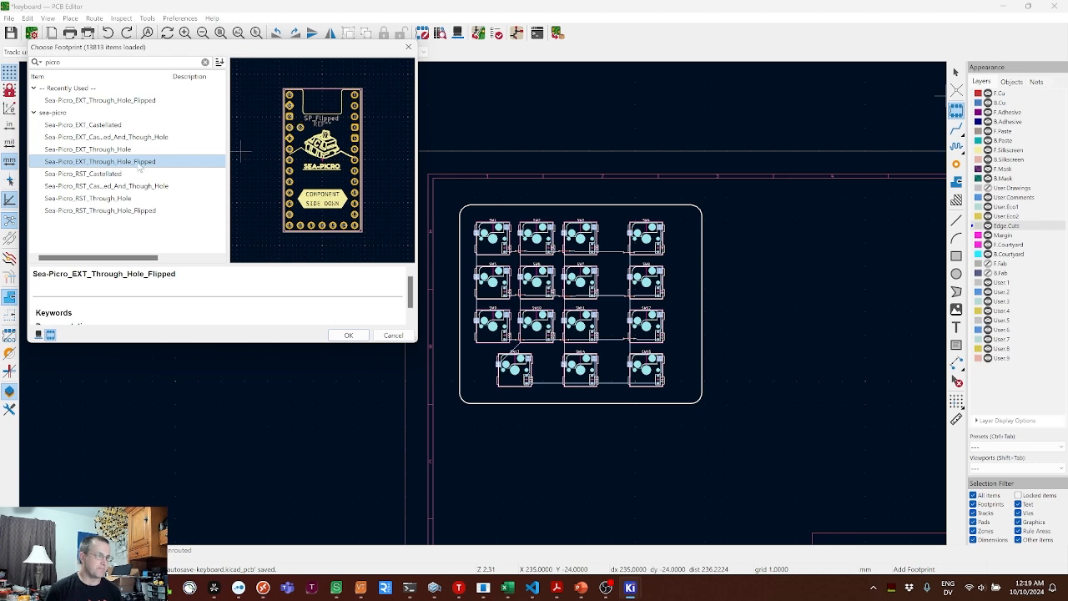
# - Place the Sea-Picro footprint rotated 90° counterclockwise just above the board outline's upper-left corner, at about X 40, Y 13 mm
pyautogui.click(349, 335)
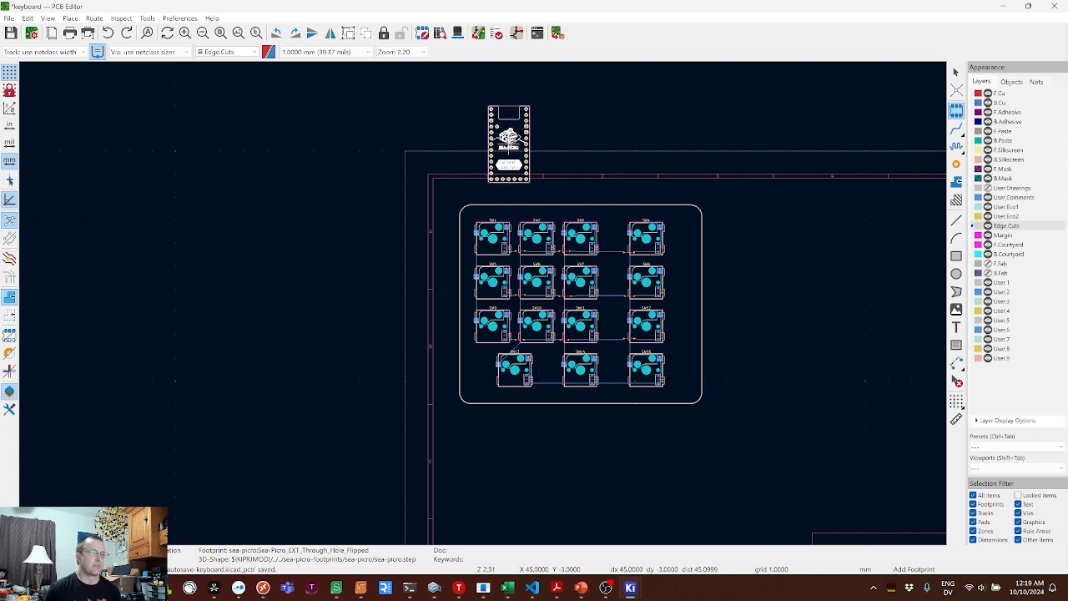
pyautogui.press('r')
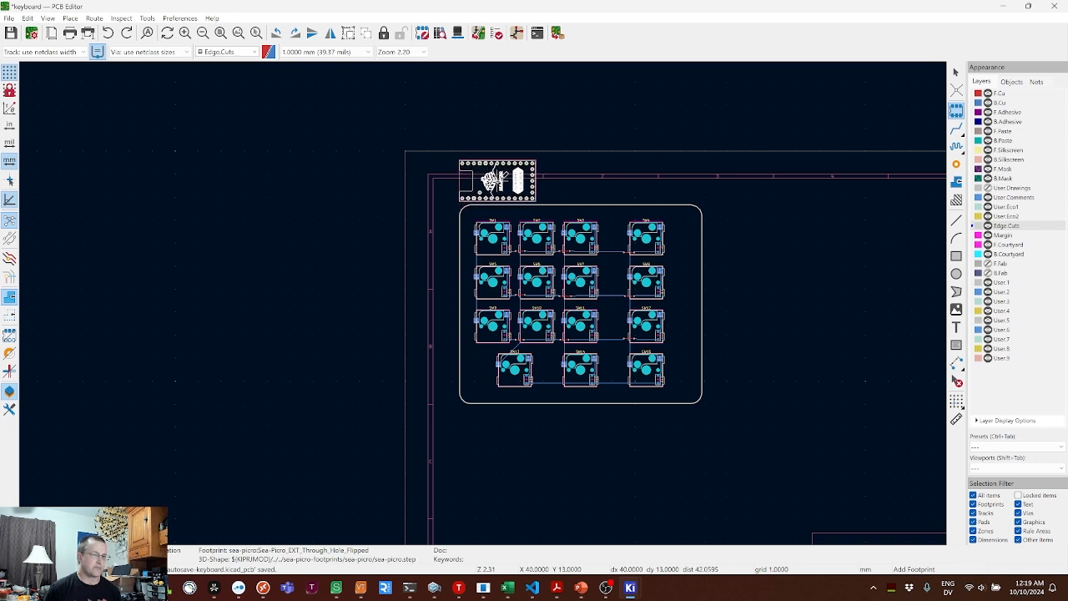
pyautogui.click(493, 179)
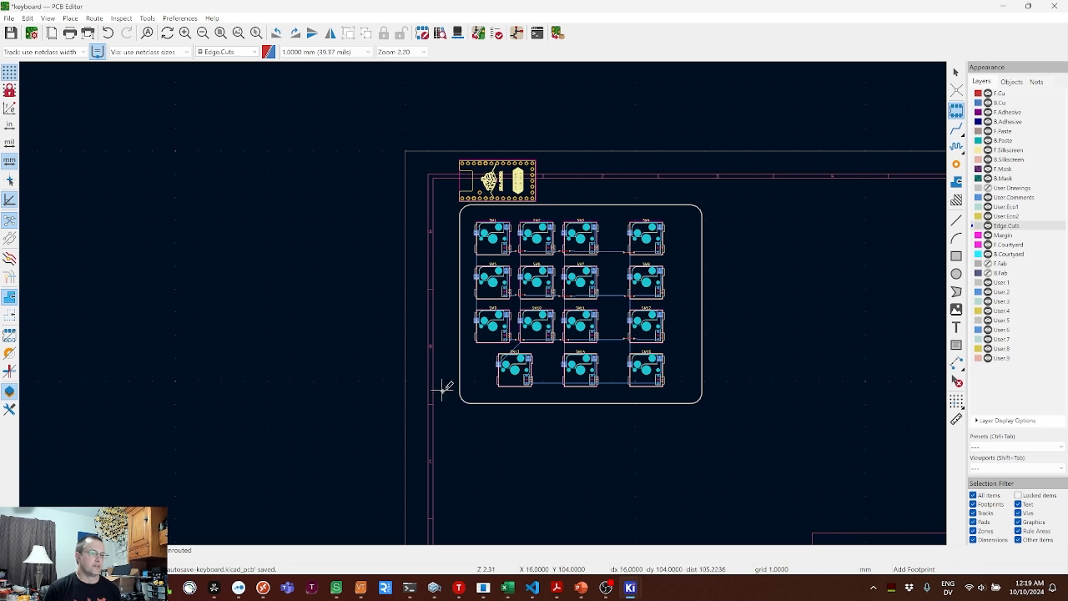
# - Select everything on the board and move it down and slightly right, so the Sea-Picro footprint lies inside the sheet border
pyautogui.moveTo(442, 387); pyautogui.dragTo(359, 364, button='middle')
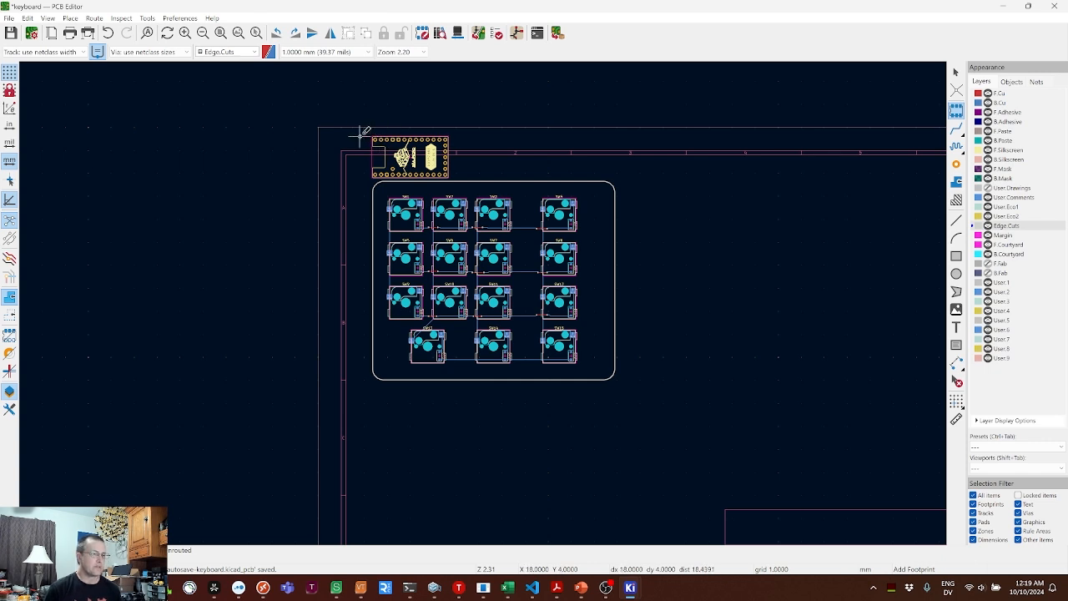
pyautogui.hotkey('ctrl', 'a')
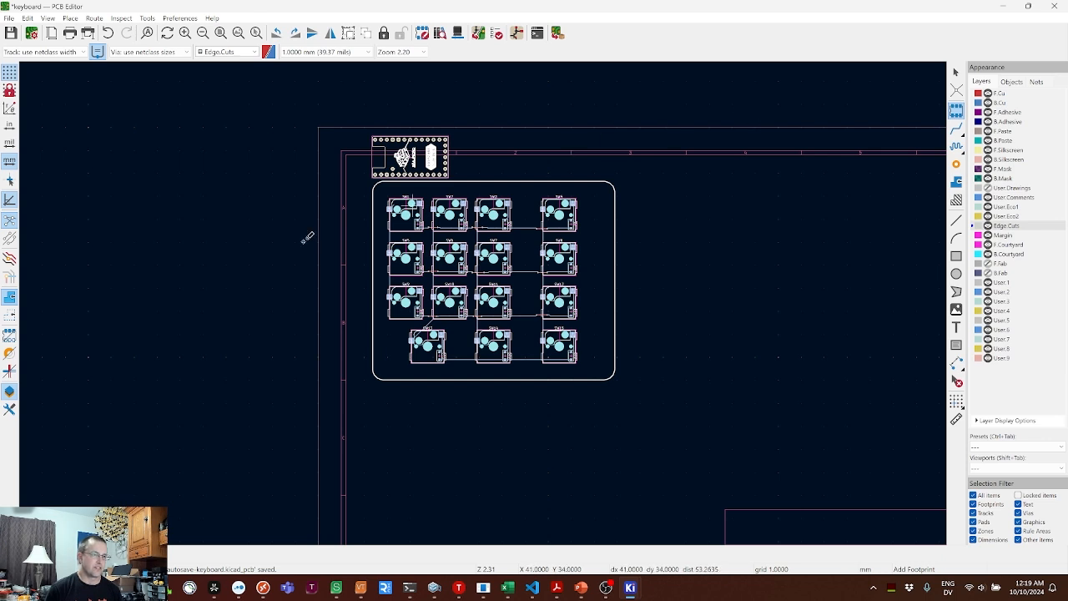
pyautogui.press('Escape')
pyautogui.press('Escape')
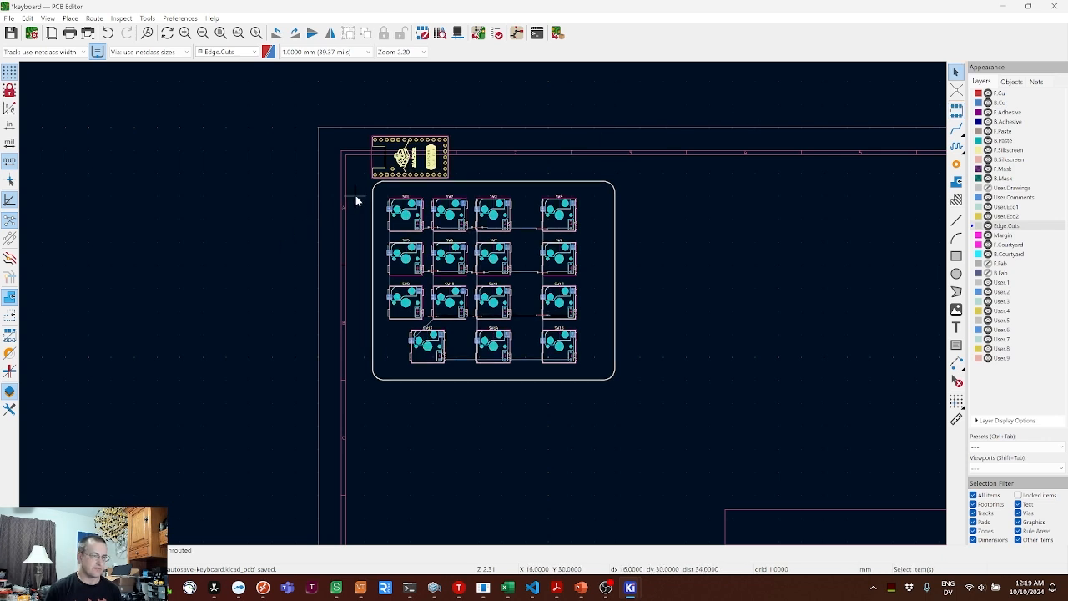
pyautogui.hotkey('ctrl', 'a')
pyautogui.moveTo(426, 167); pyautogui.dragTo(434, 224)
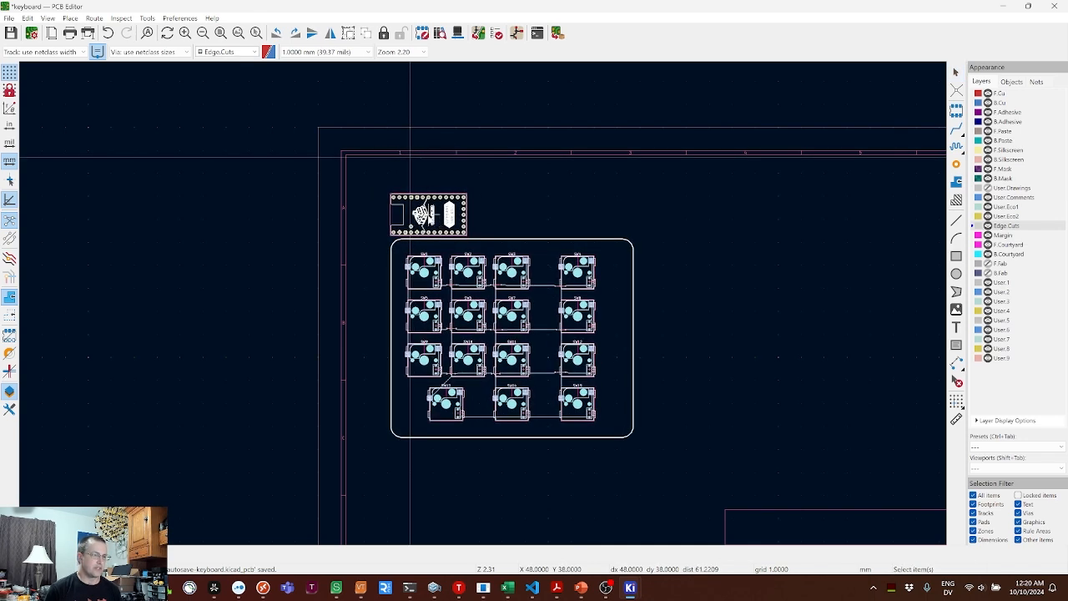
pyautogui.click(361, 249)
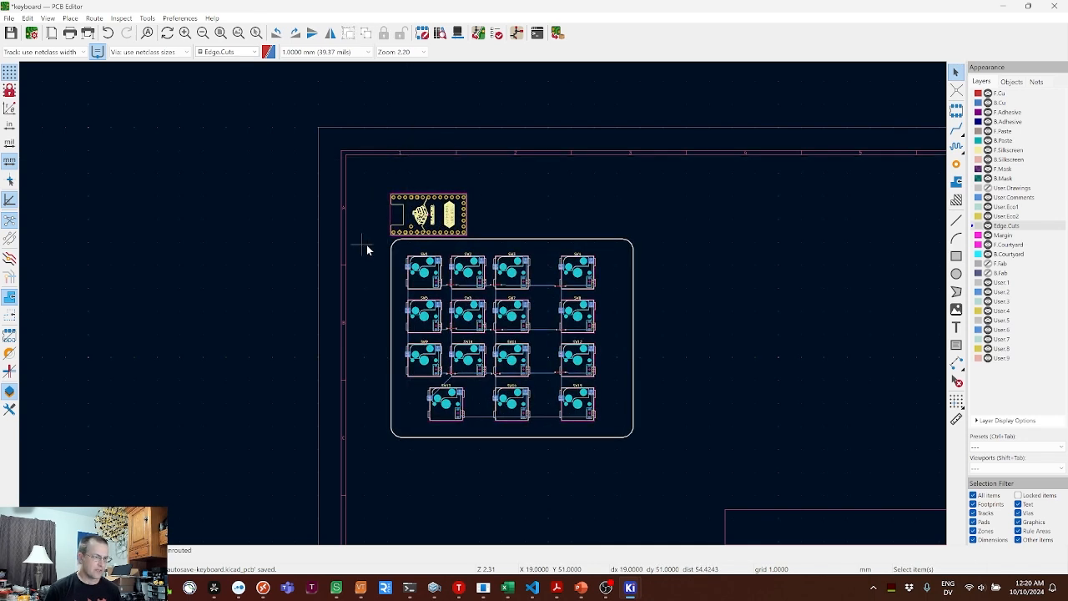
# - Move the board outline's top edge straight up so that it lies above the Sea-Picro footprint
pyautogui.click(489, 241)
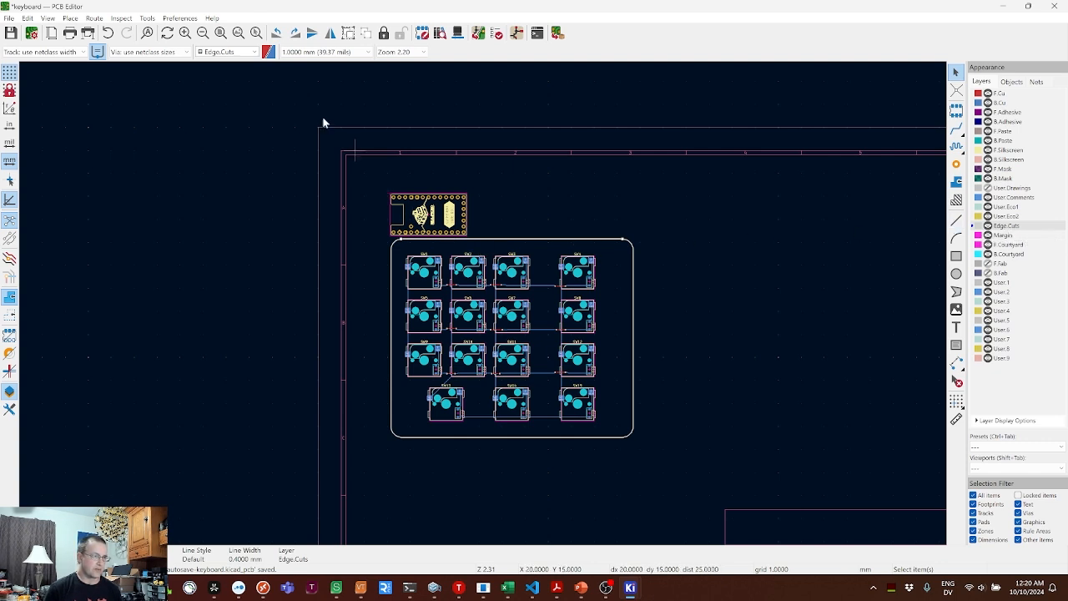
pyautogui.click(368, 52)
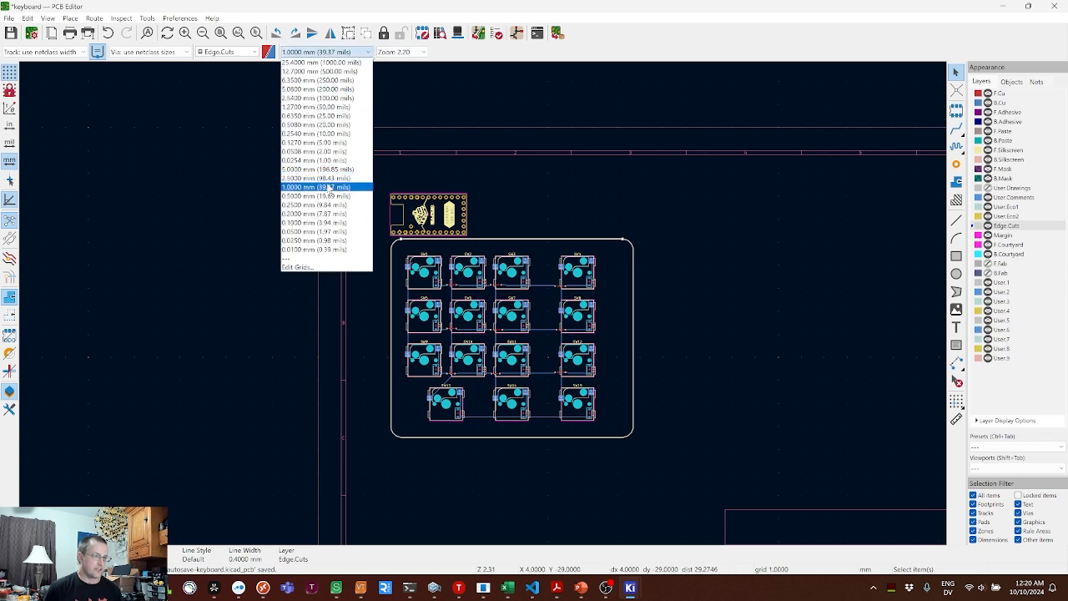
pyautogui.click(489, 211)
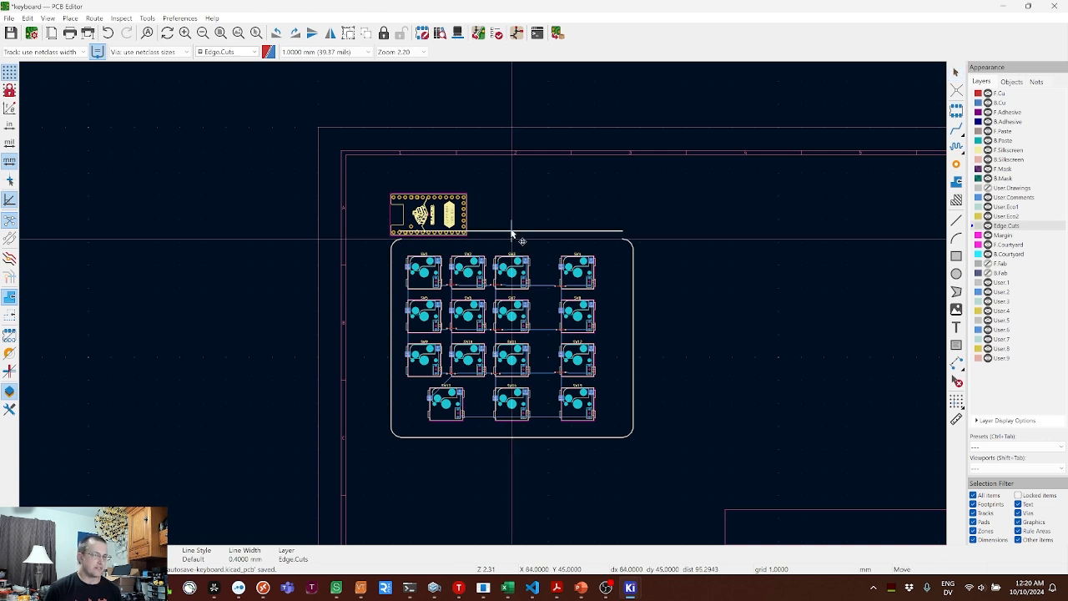
pyautogui.moveTo(513, 235); pyautogui.dragTo(513, 183)
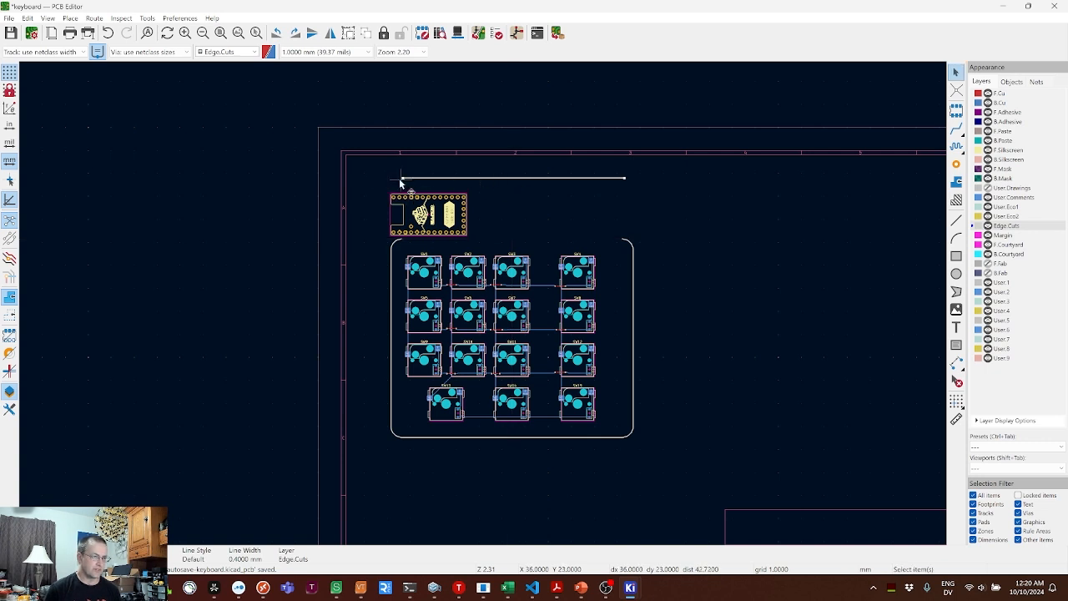
# - Delete the rounded corner arcs at the upper-left and upper-right of the board outline
pyautogui.scroll(5, 390, 255)
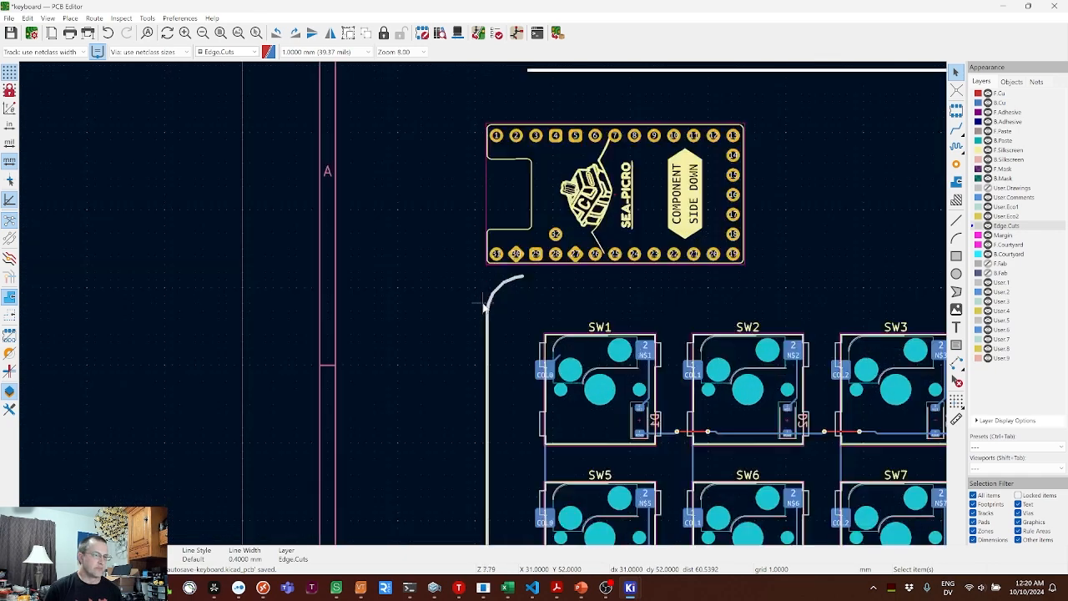
pyautogui.scroll(3, 484, 307)
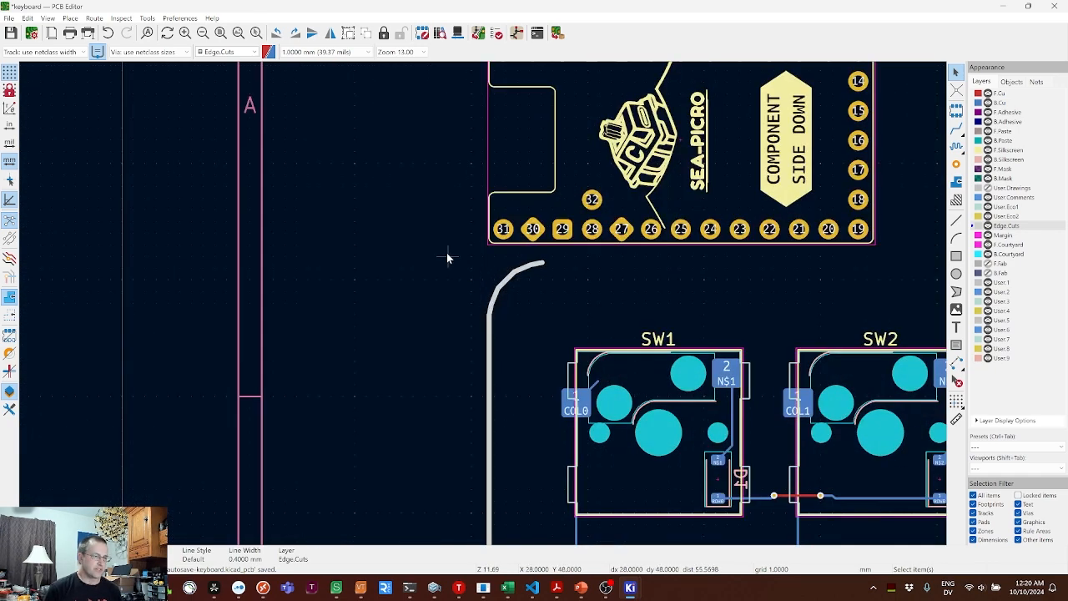
pyautogui.moveTo(442, 248); pyautogui.dragTo(562, 332)
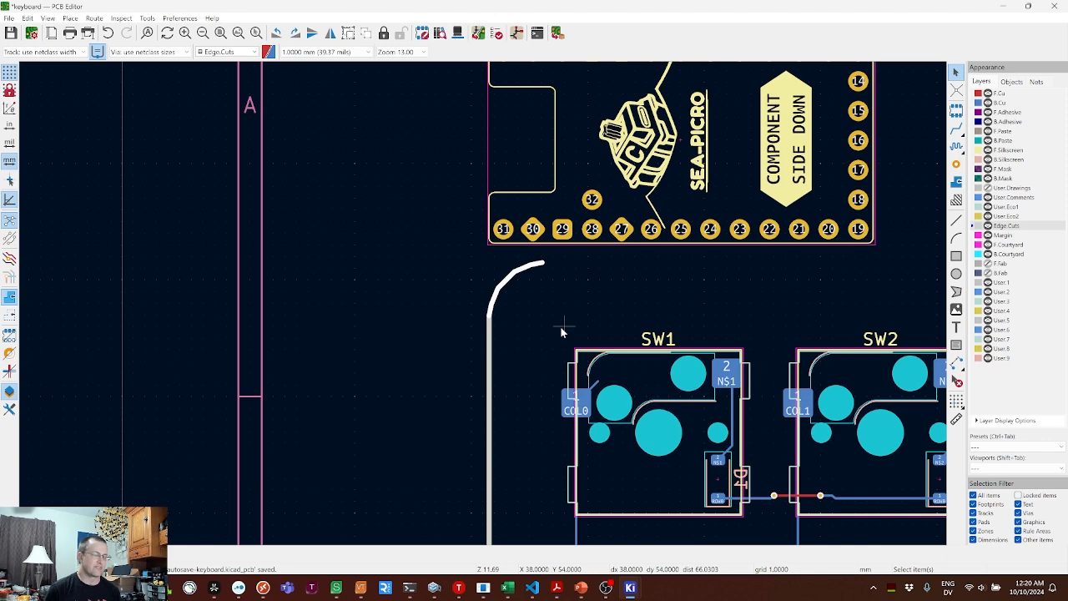
pyautogui.press('Delete')
pyautogui.scroll(-4, 561, 331)
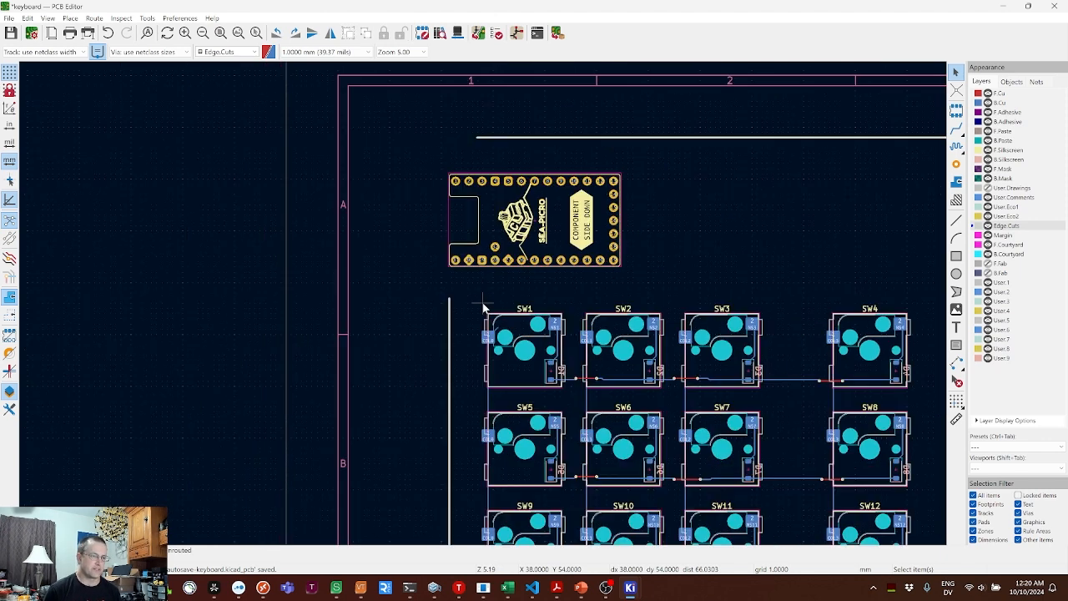
pyautogui.moveTo(815, 283); pyautogui.dragTo(508, 266, button='middle')
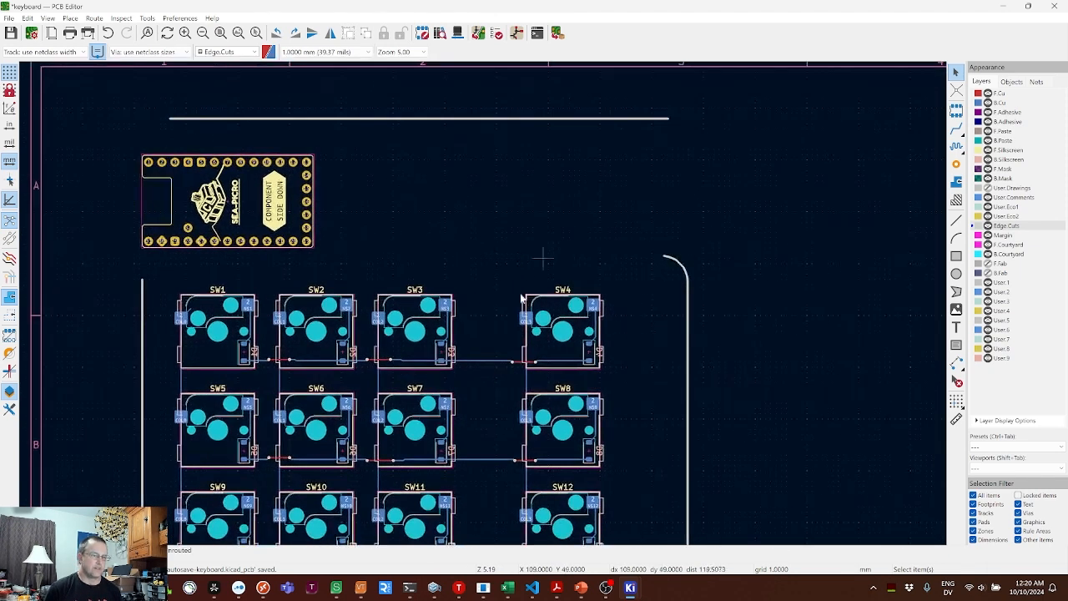
pyautogui.moveTo(625, 244); pyautogui.dragTo(524, 293, button='middle')
pyautogui.moveTo(524, 293); pyautogui.dragTo(612, 345)
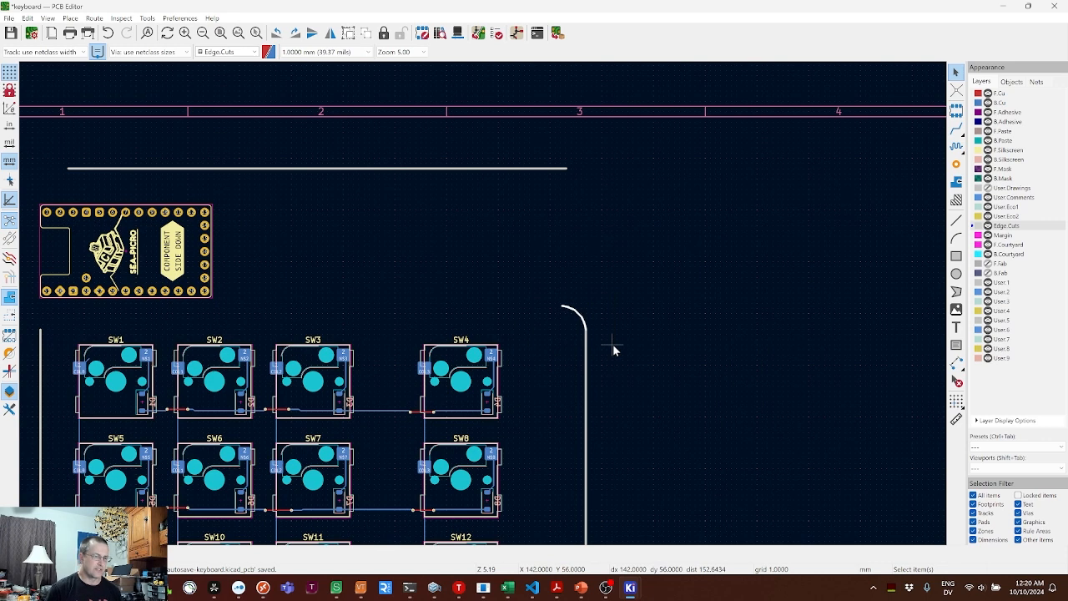
pyautogui.press('Delete')
# - Delete the rounded corner arcs at the lower-right and lower-left of the board outline
pyautogui.scroll(1, 541, 441)
pyautogui.moveTo(482, 301); pyautogui.dragTo(514, 467, button='middle')
pyautogui.scroll(-1, 531, 504)
pyautogui.moveTo(476, 233); pyautogui.dragTo(534, 296)
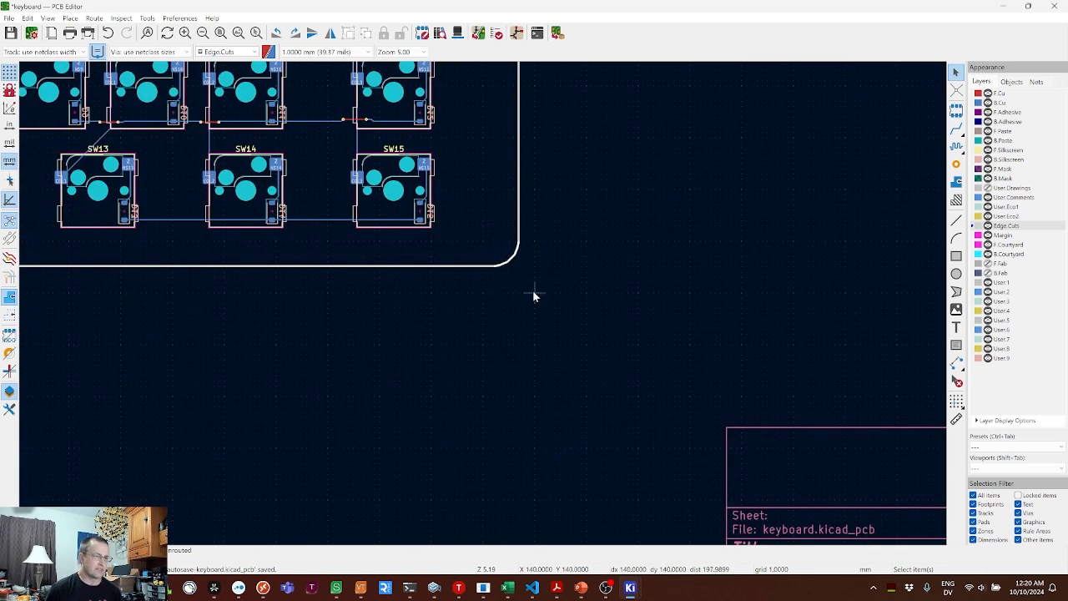
pyautogui.press('Delete')
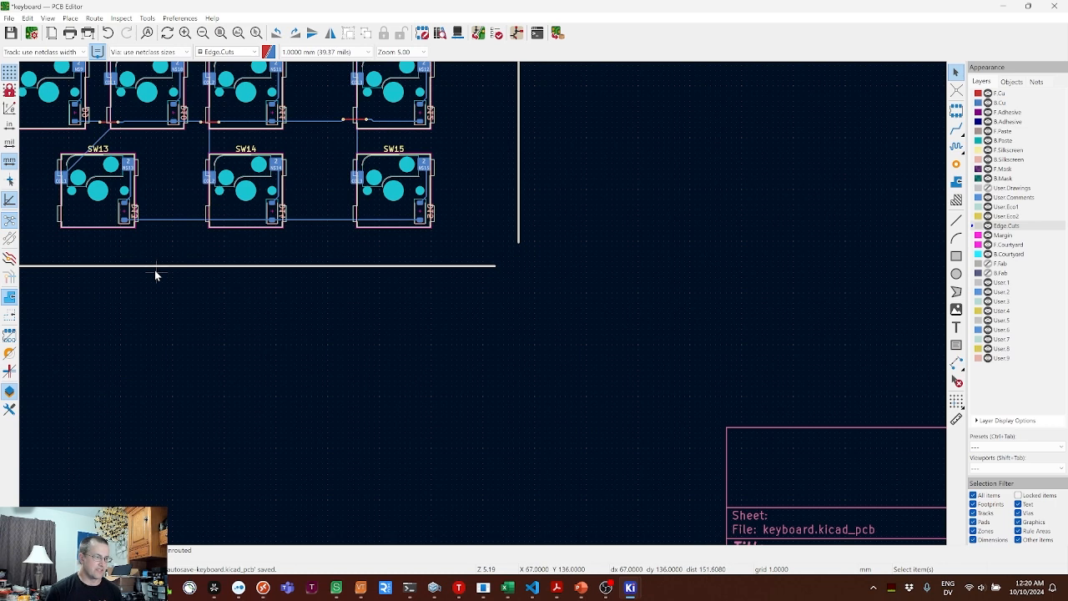
pyautogui.scroll(1, 155, 275)
pyautogui.moveTo(155, 274); pyautogui.dragTo(680, 307, button='middle')
pyautogui.scroll(-1, 280, 242)
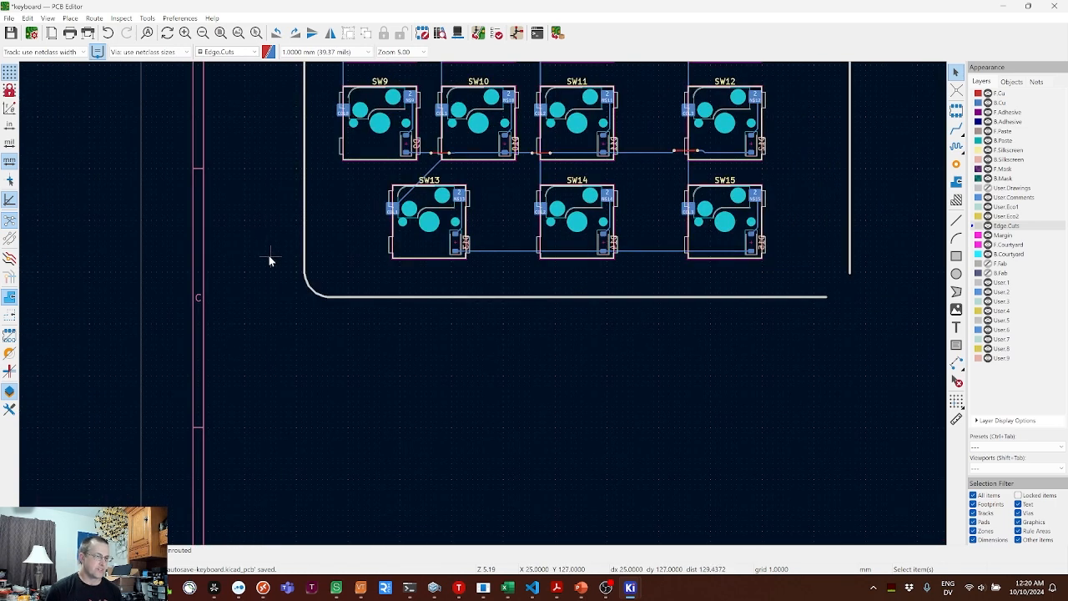
pyautogui.moveTo(268, 257); pyautogui.dragTo(345, 320)
pyautogui.press('Delete')
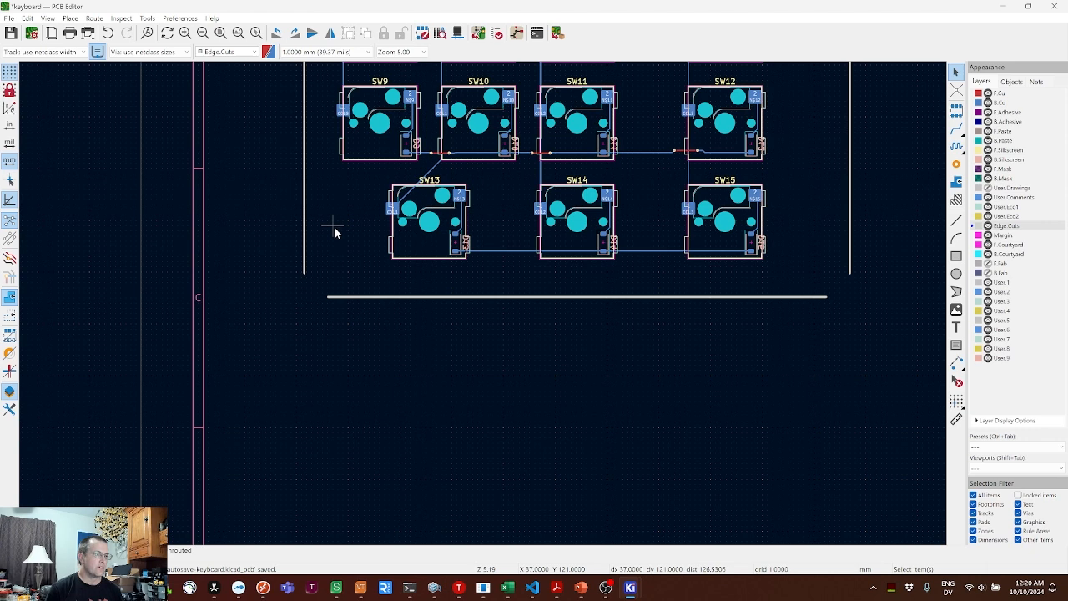
# - Move the outline's left edge slightly left onto the grid at X 31 mm and check its coordinates in the segment properties
pyautogui.moveTo(335, 227); pyautogui.dragTo(401, 397, button='middle')
pyautogui.scroll(-2, 400, 167)
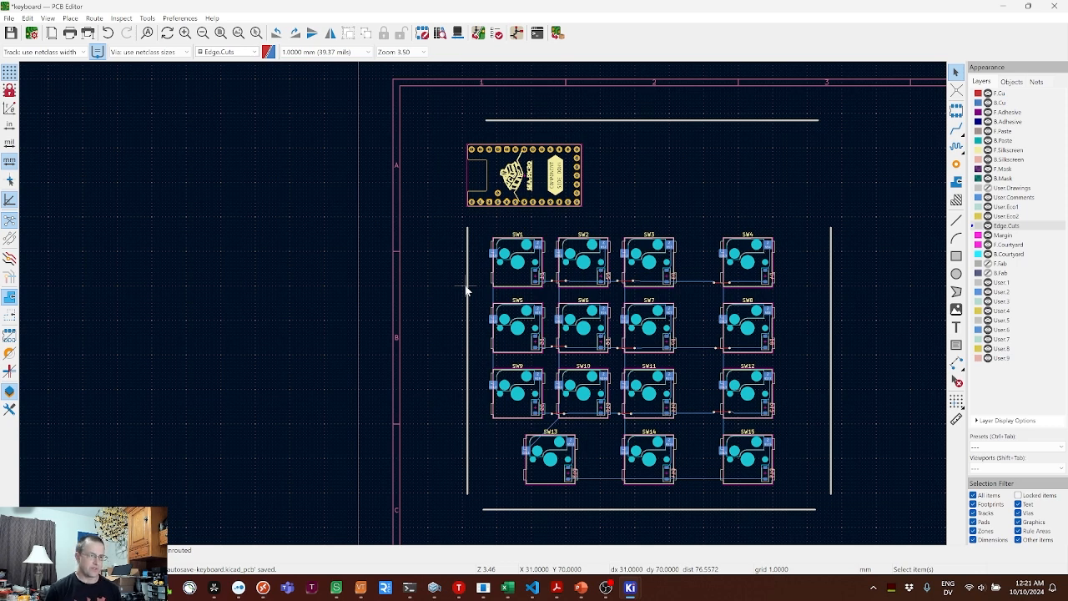
pyautogui.click(466, 290)
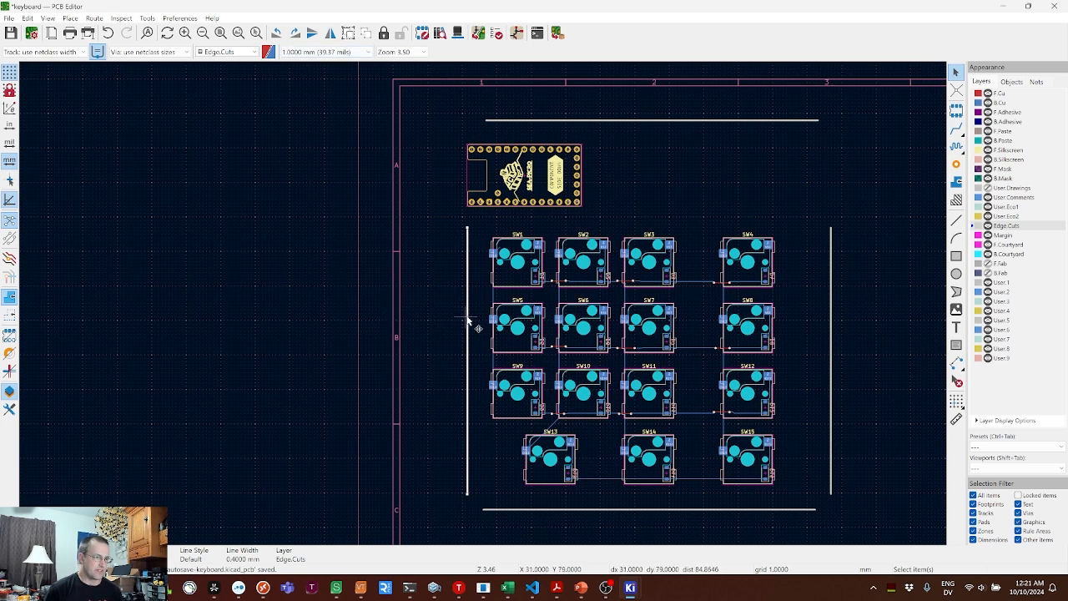
pyautogui.press('m')
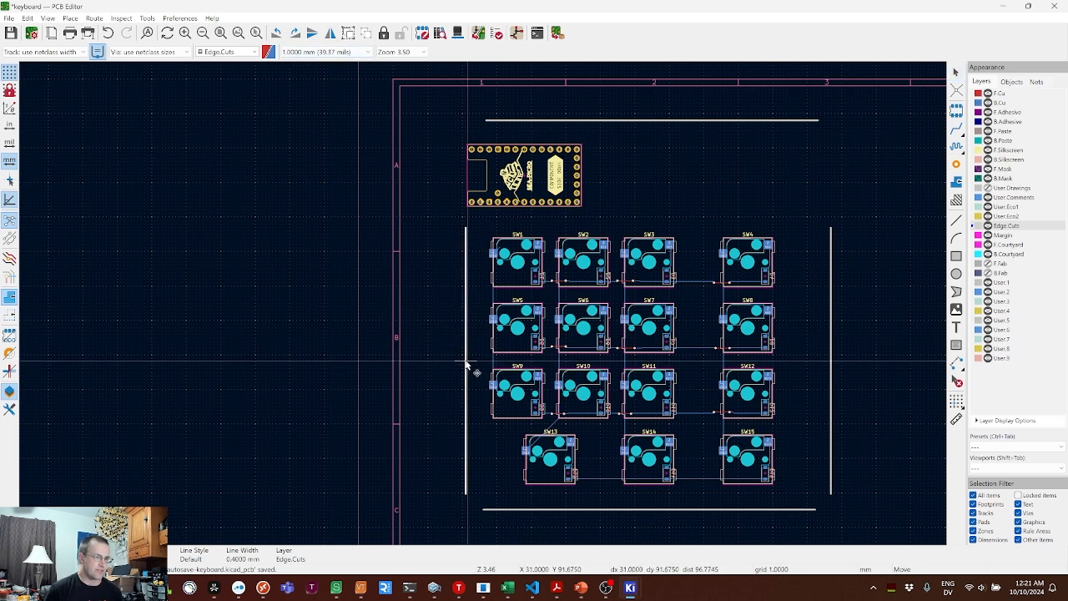
pyautogui.click(465, 352)
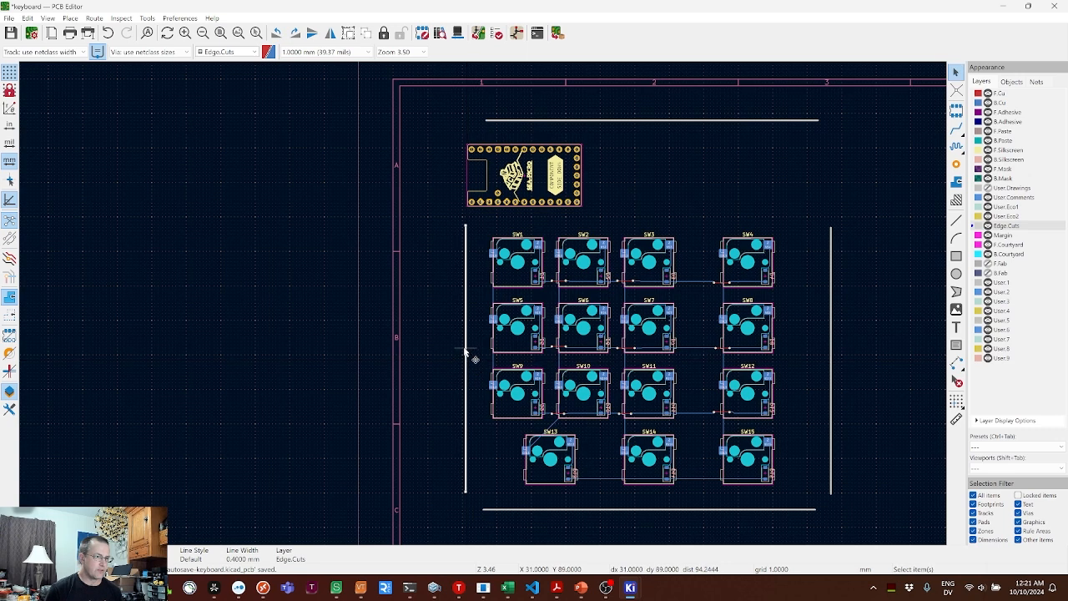
pyautogui.doubleClick(465, 345)
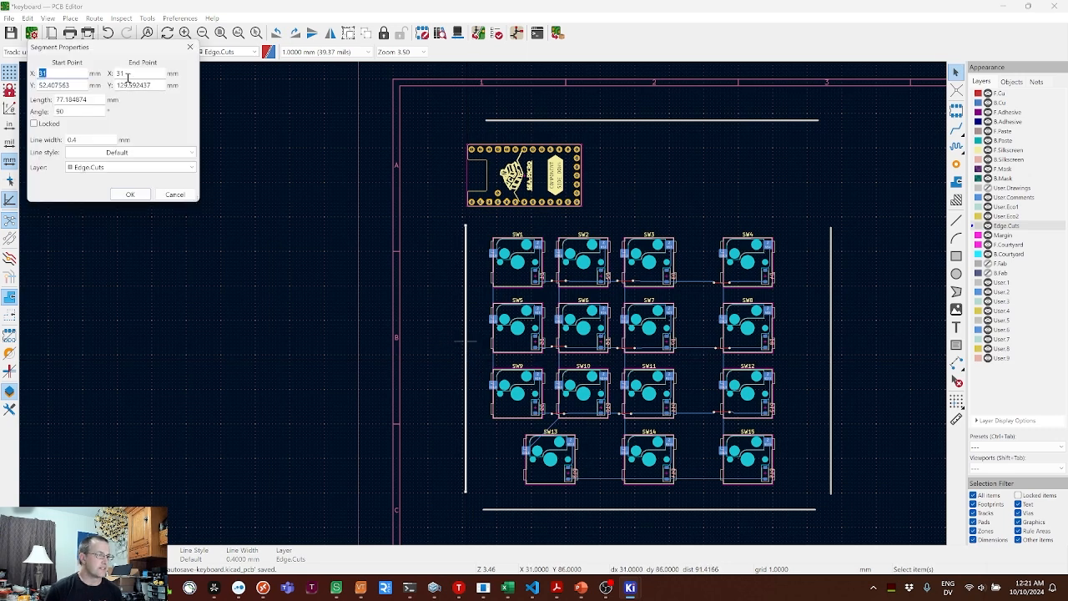
pyautogui.click(171, 194)
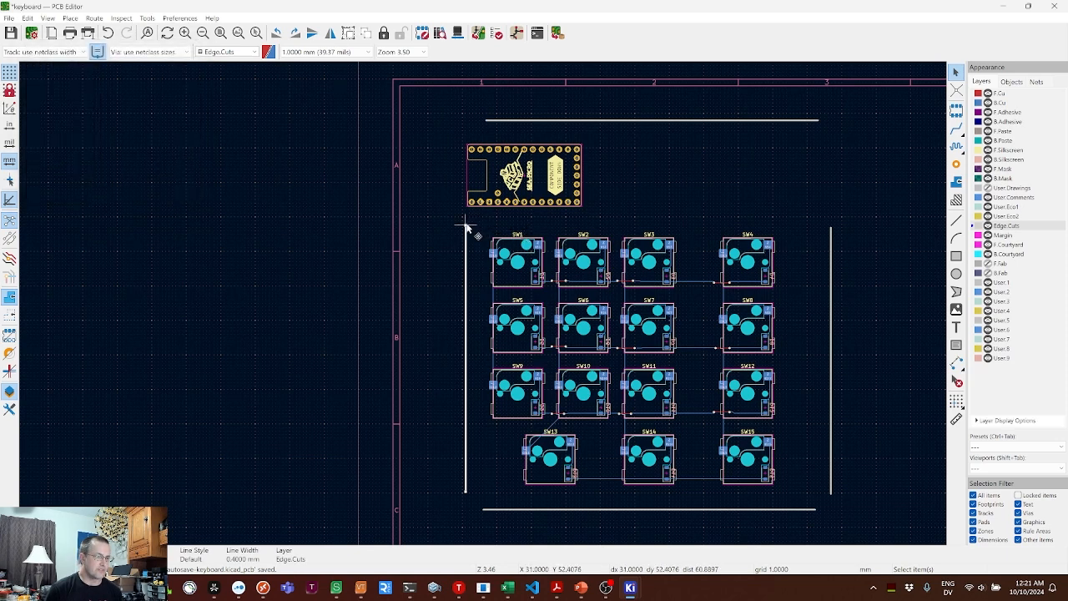
# - Stretch the left edge up to Y 22 mm and extend the outline edges to close both lower corners squarely
pyautogui.moveTo(466, 225); pyautogui.dragTo(470, 124)
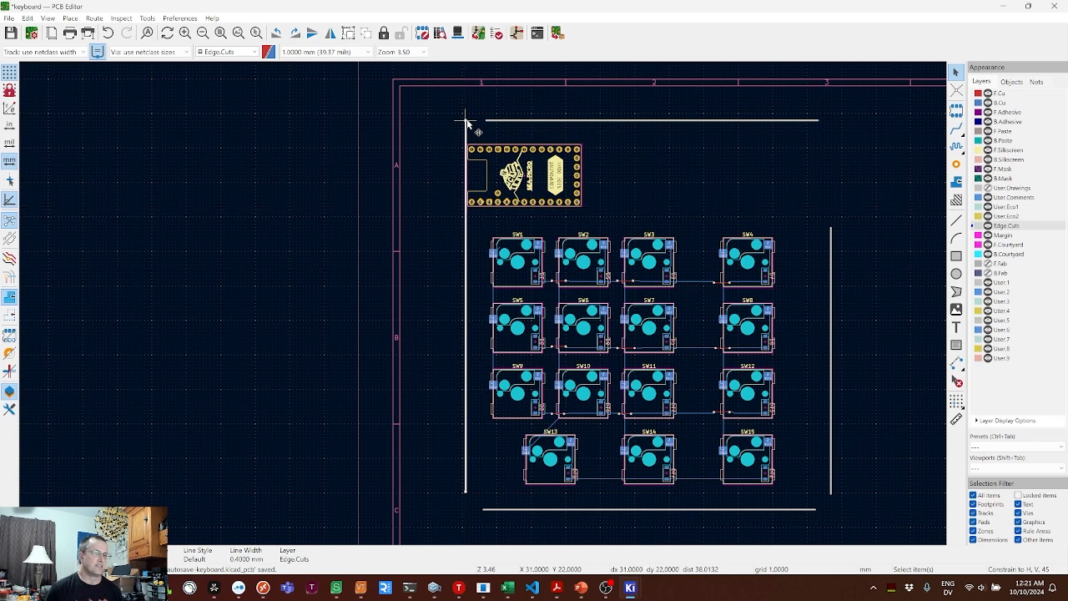
pyautogui.moveTo(466, 496); pyautogui.dragTo(468, 511)
pyautogui.click(484, 509)
pyautogui.moveTo(817, 509); pyautogui.dragTo(831, 510)
pyautogui.click(830, 492)
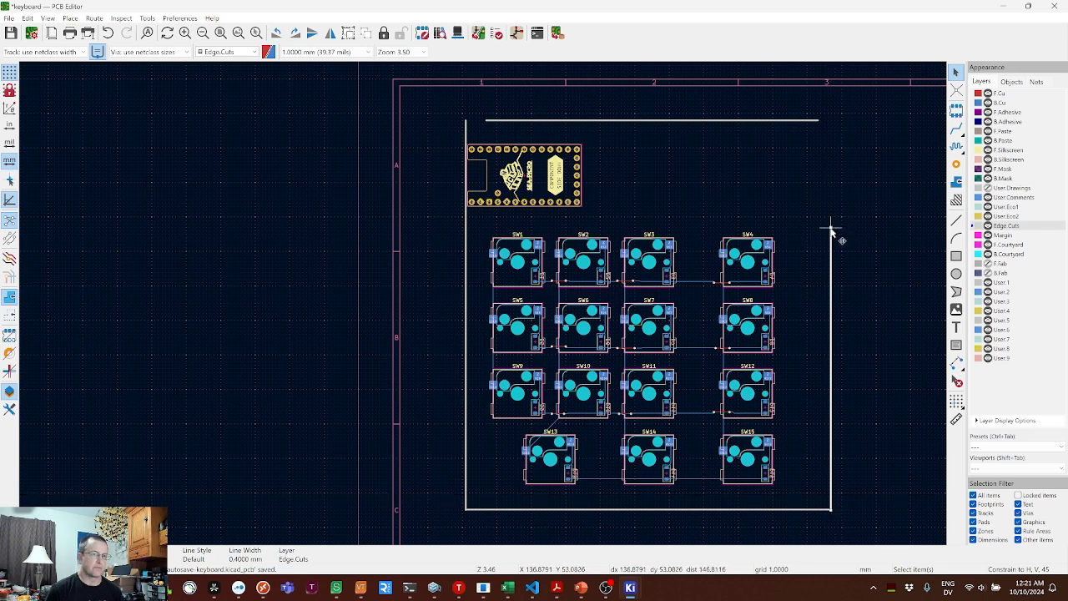
# - Extend the right edge up and the top edge rightward so they meet at a square corner at X 137, Y 22 mm
pyautogui.moveTo(833, 229); pyautogui.dragTo(836, 123)
pyautogui.press('Escape')
pyautogui.click(816, 122)
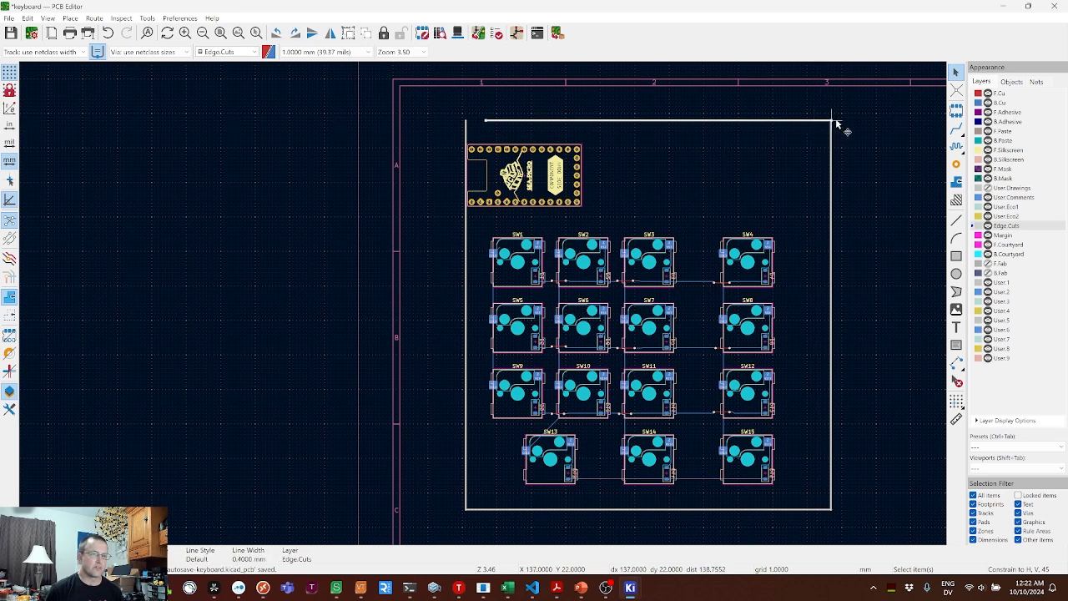
pyautogui.scroll(3, 838, 124)
pyautogui.scroll(-2, 482, 309)
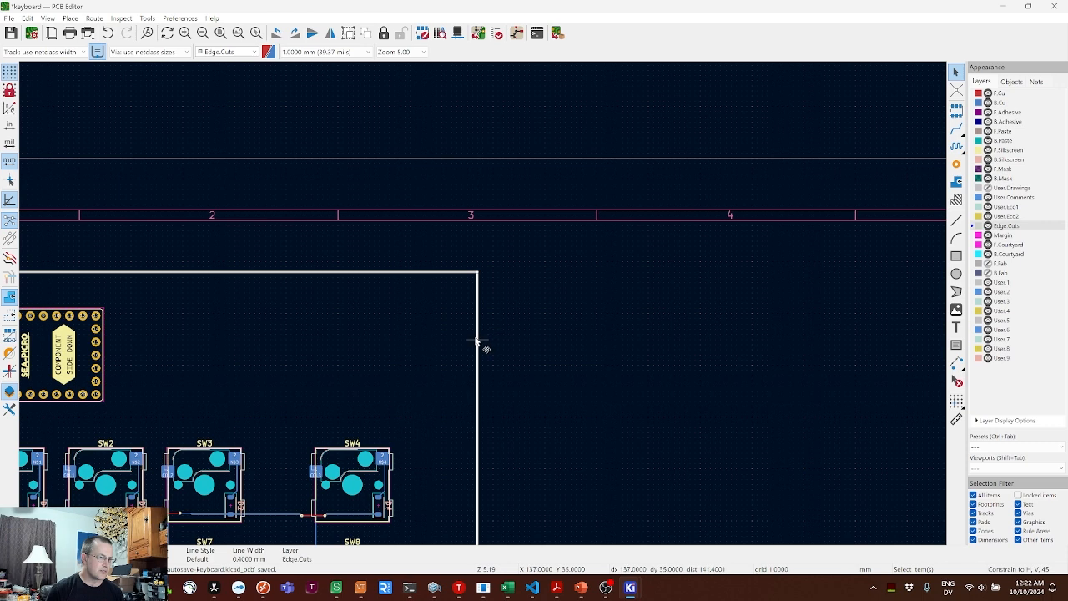
pyautogui.press('m')
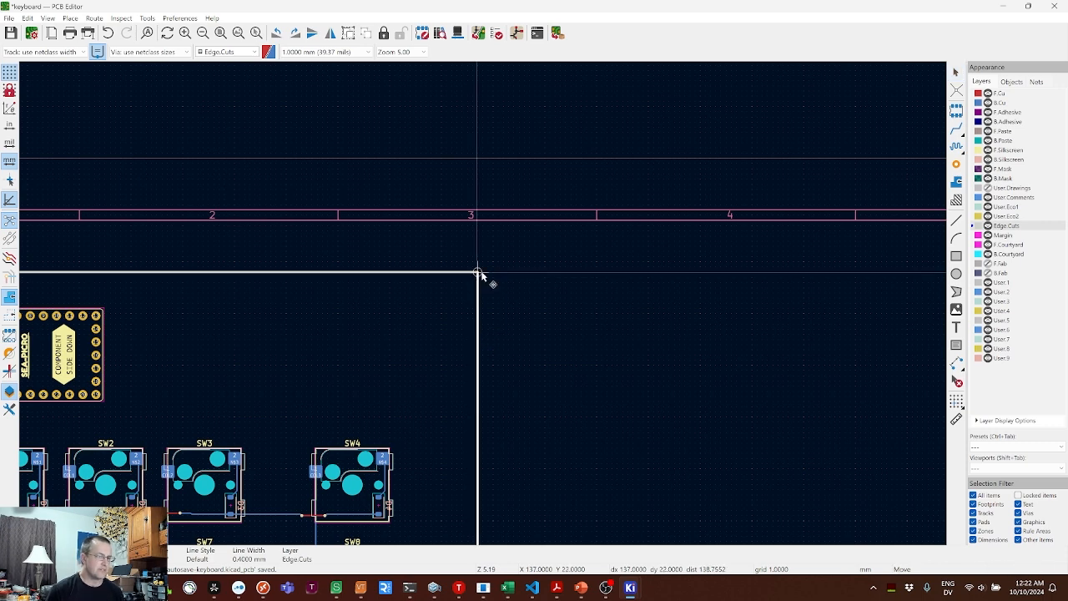
pyautogui.click(481, 273)
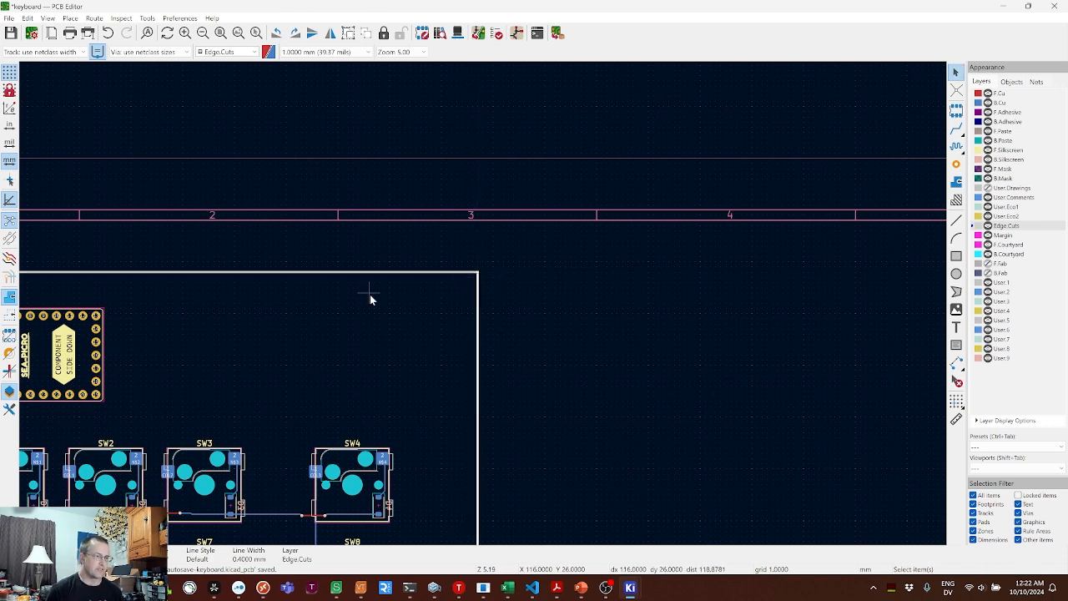
# - Extend the top edge's left end to the left edge to close the outline's upper-left corner
pyautogui.press('Home')
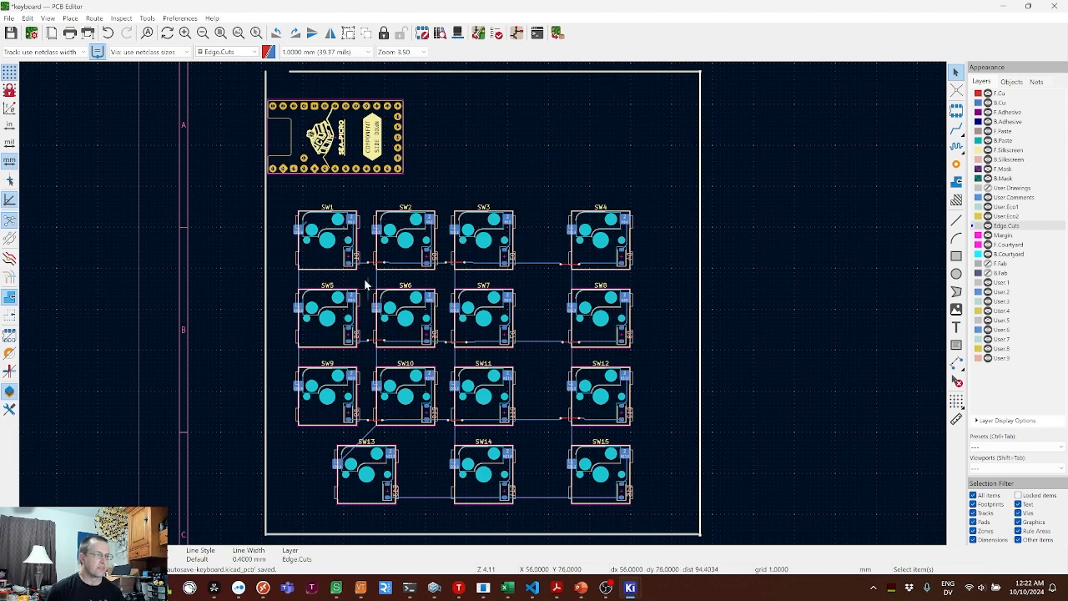
pyautogui.moveTo(234, 90); pyautogui.dragTo(270, 160, button='middle')
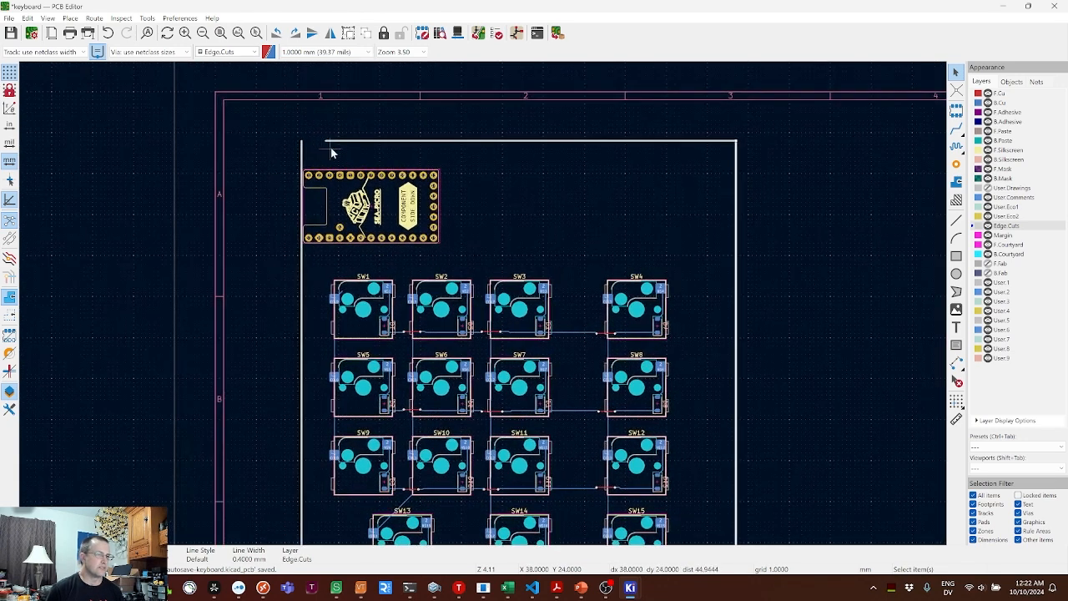
pyautogui.click(333, 143)
pyautogui.moveTo(325, 142); pyautogui.dragTo(298, 142)
pyautogui.click(270, 165)
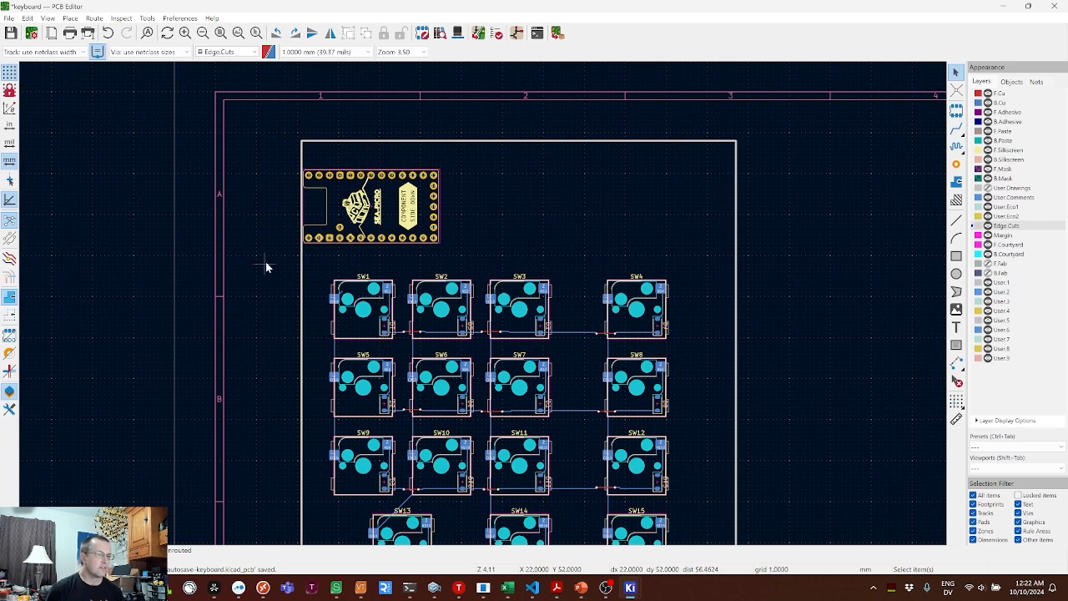
pyautogui.scroll(-2, 266, 261)
pyautogui.scroll(2, 484, 303)
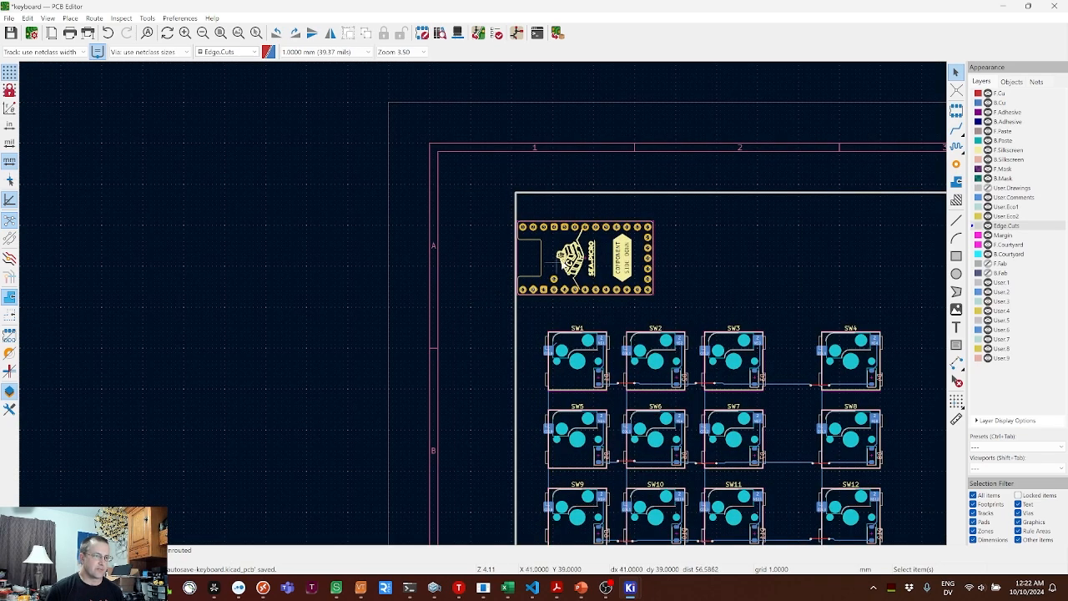
pyautogui.click(555, 262)
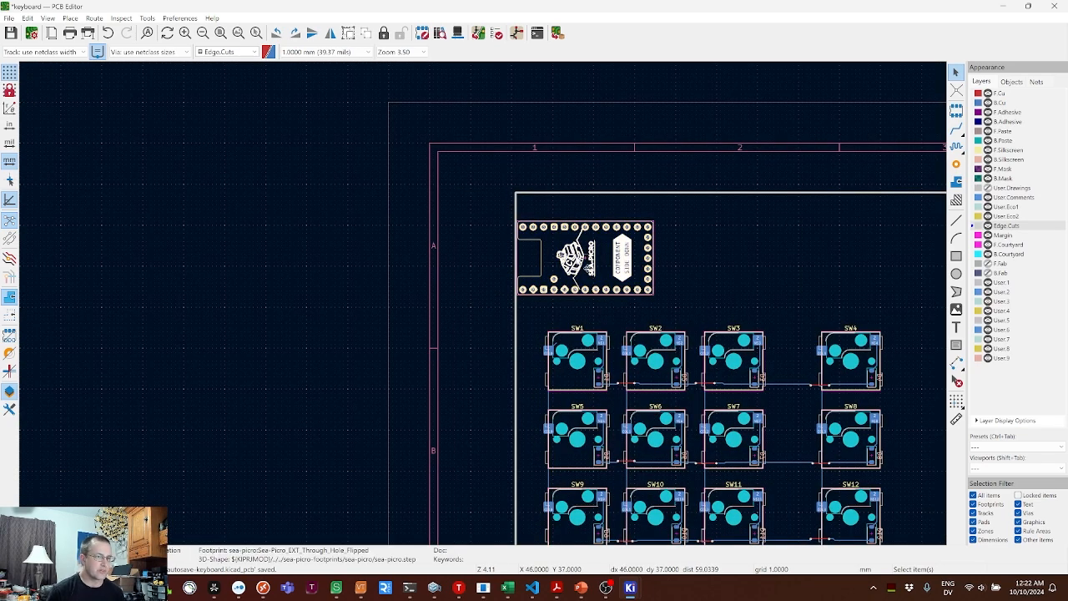
pyautogui.press('m')
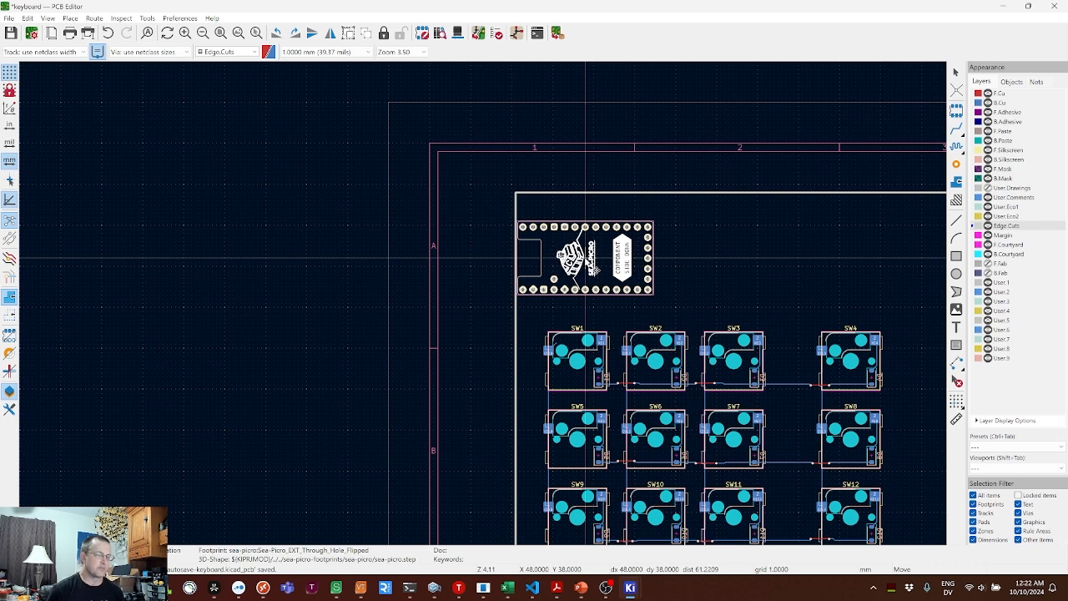
pyautogui.press('Escape')
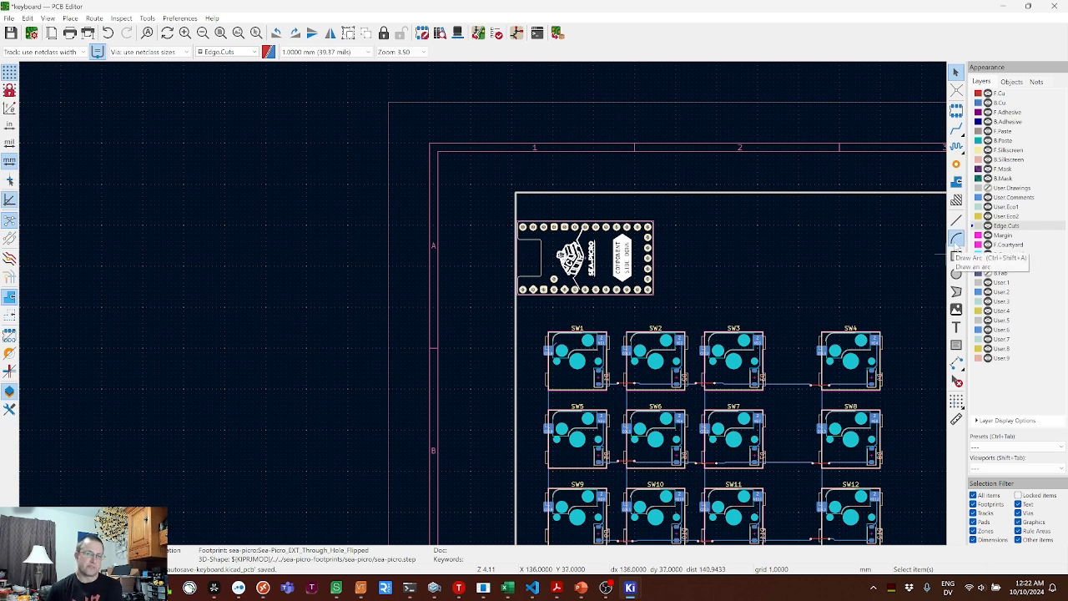
# - Draw a 90° arc of 5 mm radius on Edge.Cuts and move it into the outline's upper-left corner
pyautogui.click(957, 239)
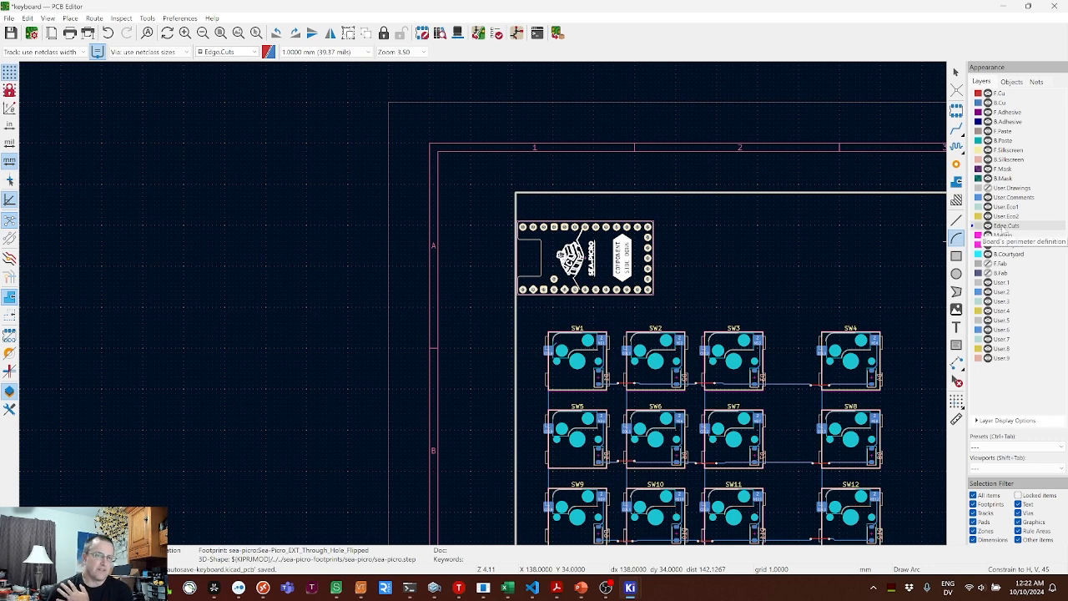
pyautogui.click(517, 192)
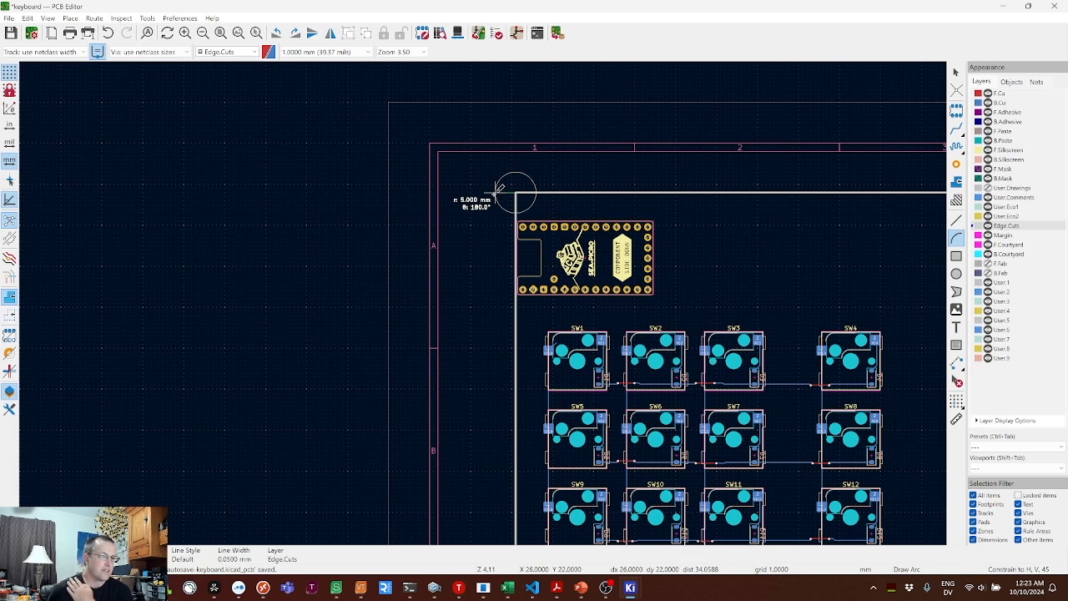
pyautogui.click(499, 189)
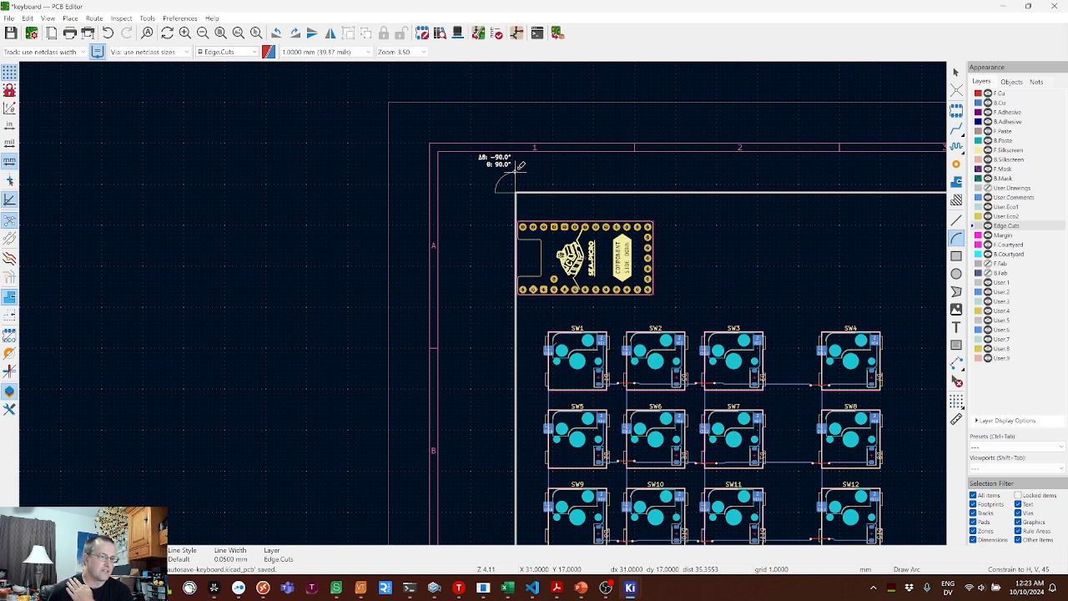
pyautogui.click(517, 169)
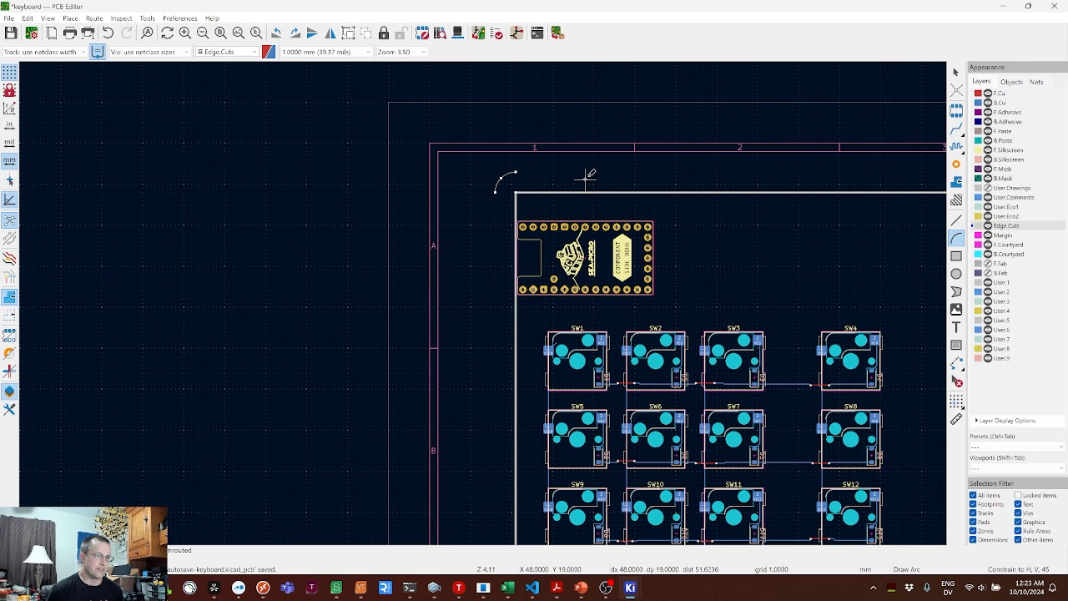
pyautogui.press('m')
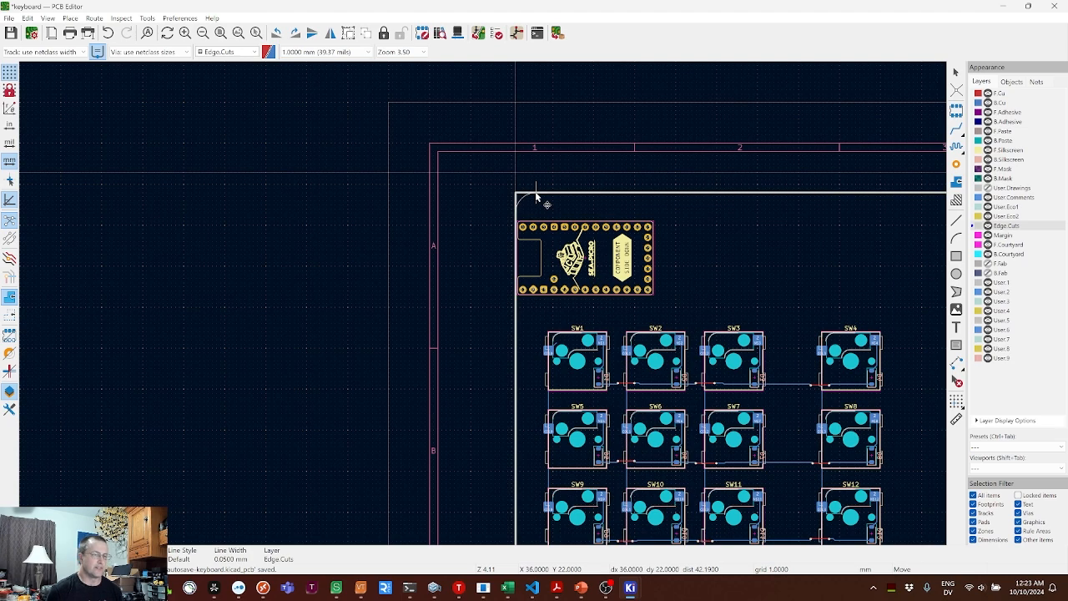
pyautogui.click(535, 197)
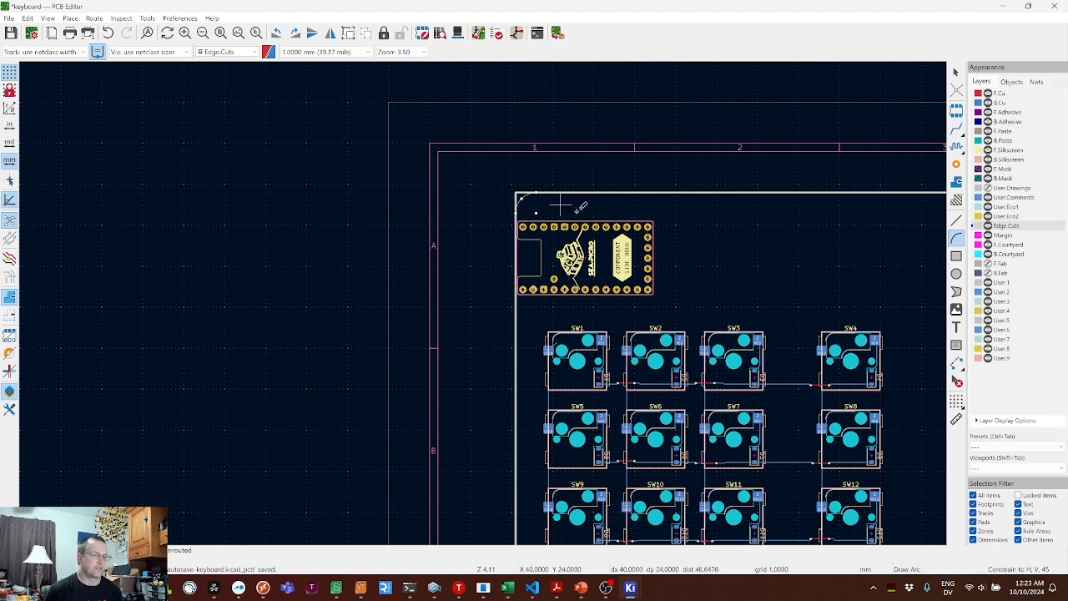
# - Set the upper-left corner arc's line width to 0.4 mm
pyautogui.scroll(3, 522, 202)
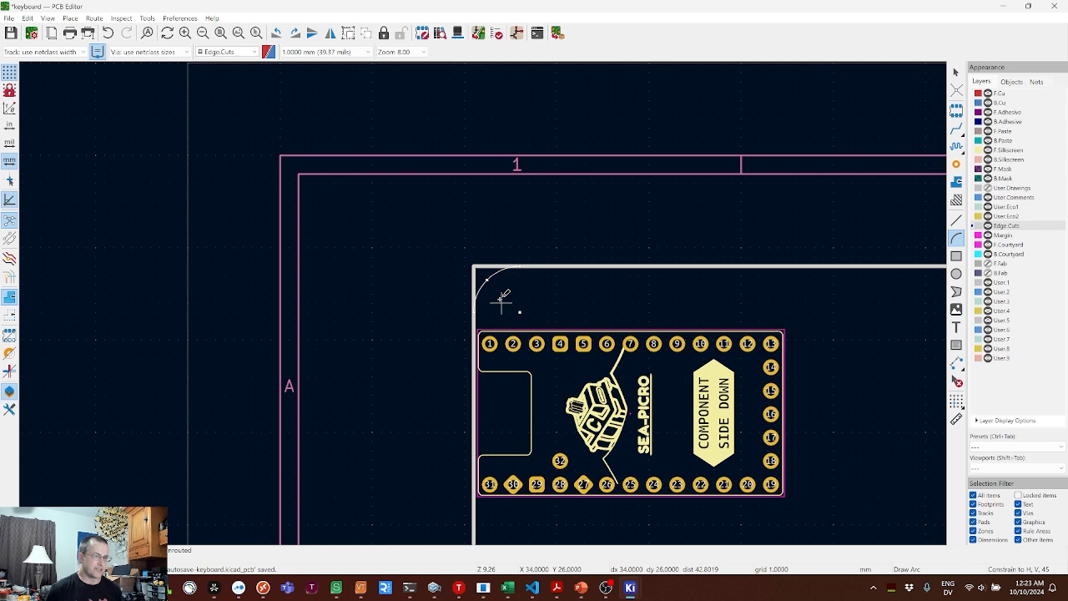
pyautogui.press('e')
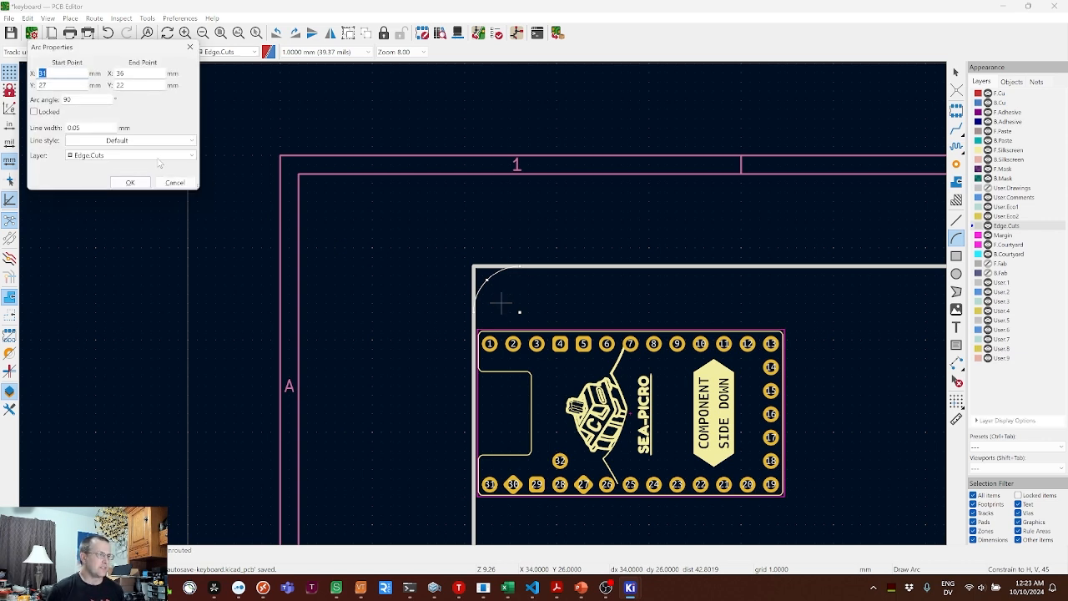
pyautogui.click(86, 126)
pyautogui.press('BackSpace')
pyautogui.press('BackSpace')
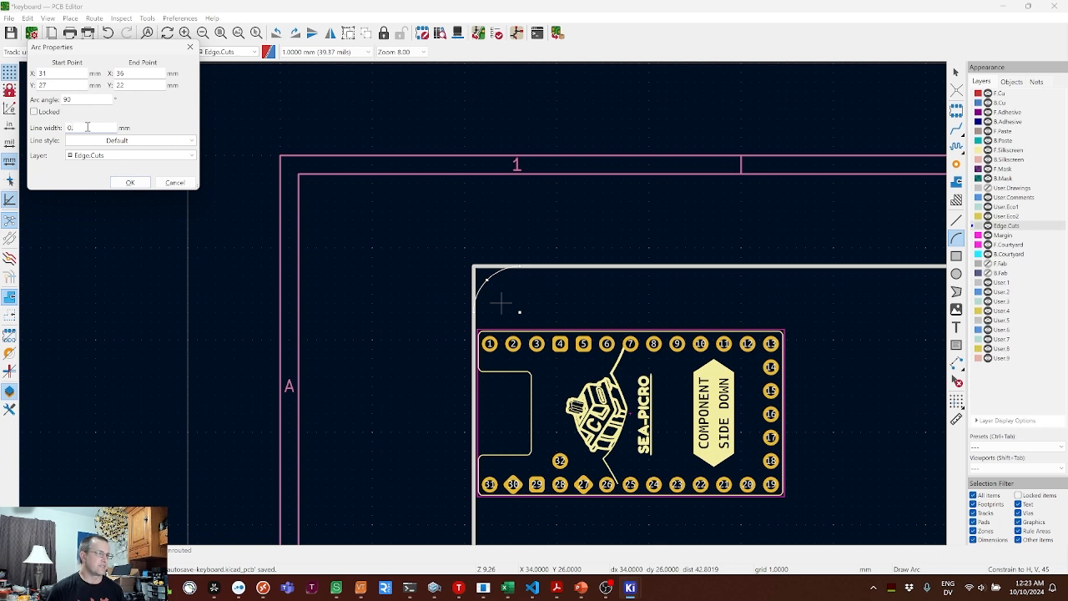
pyautogui.write('4')
pyautogui.click(130, 182)
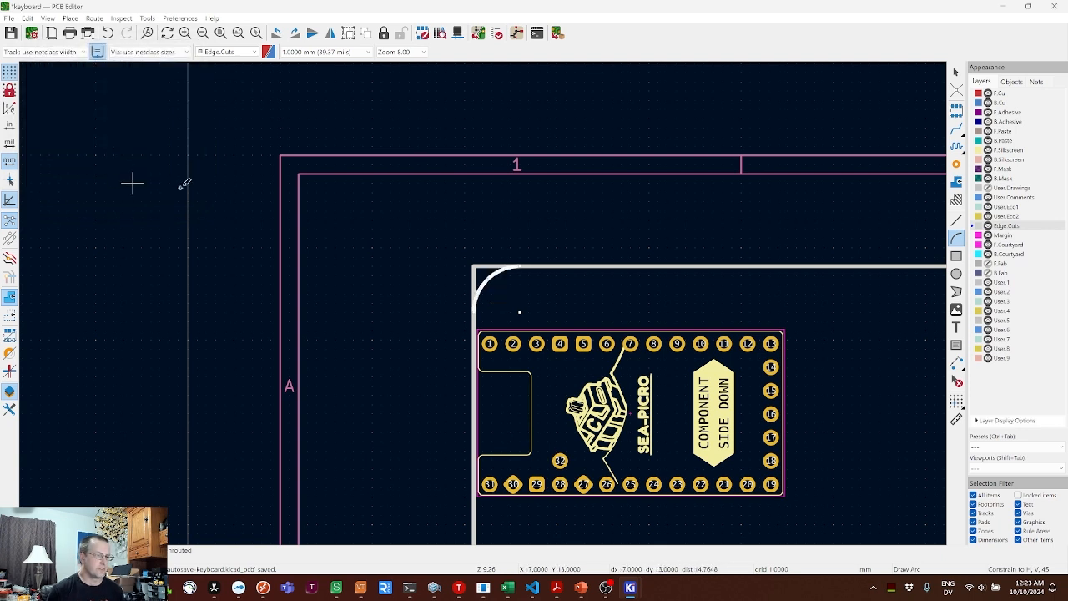
# - Shorten the outline's top and left edges so they end at the upper-left corner arc's endpoints
pyautogui.moveTo(498, 267); pyautogui.dragTo(524, 269)
pyautogui.click(474, 287)
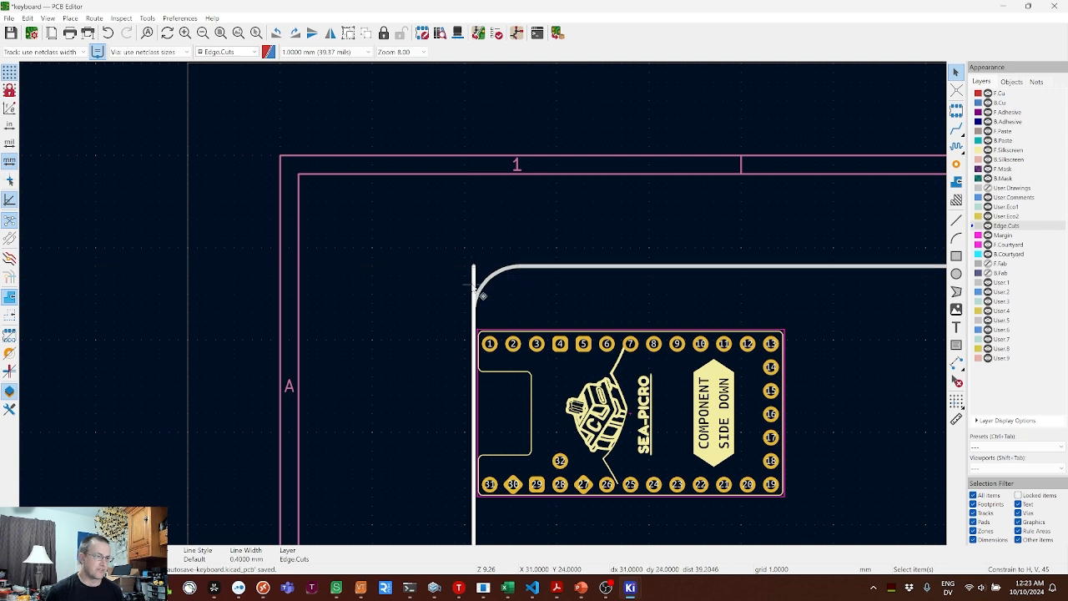
pyautogui.moveTo(473, 269); pyautogui.dragTo(473, 313)
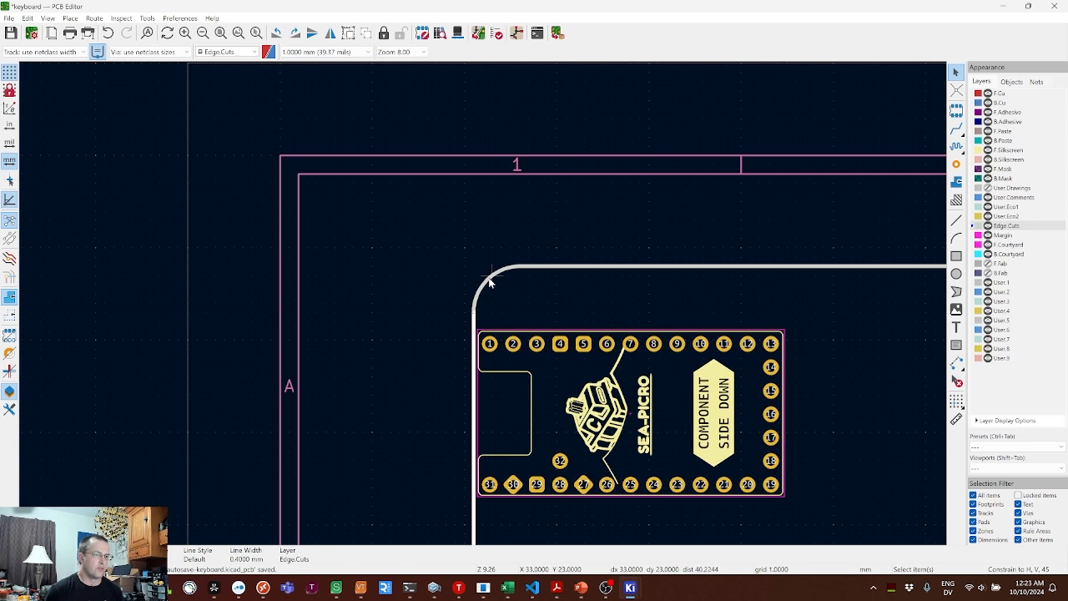
# - Duplicate the upper-left corner arc, rotate the copy 90°, and place it in the outline's lower-left corner
pyautogui.click(489, 281)
pyautogui.scroll(2, 631, 349)
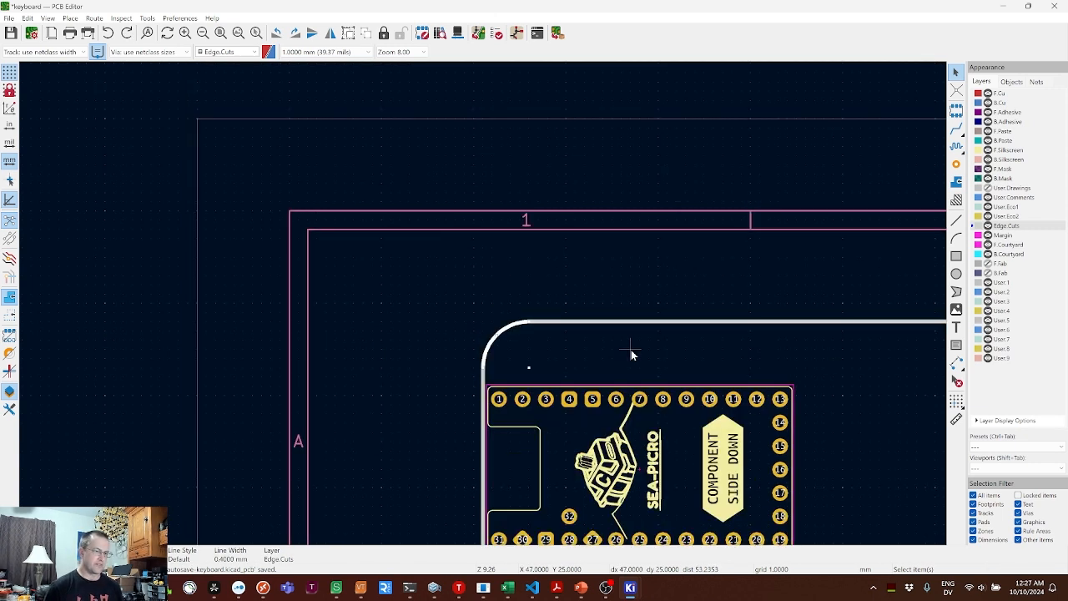
pyautogui.hotkey('ctrl', 'd')
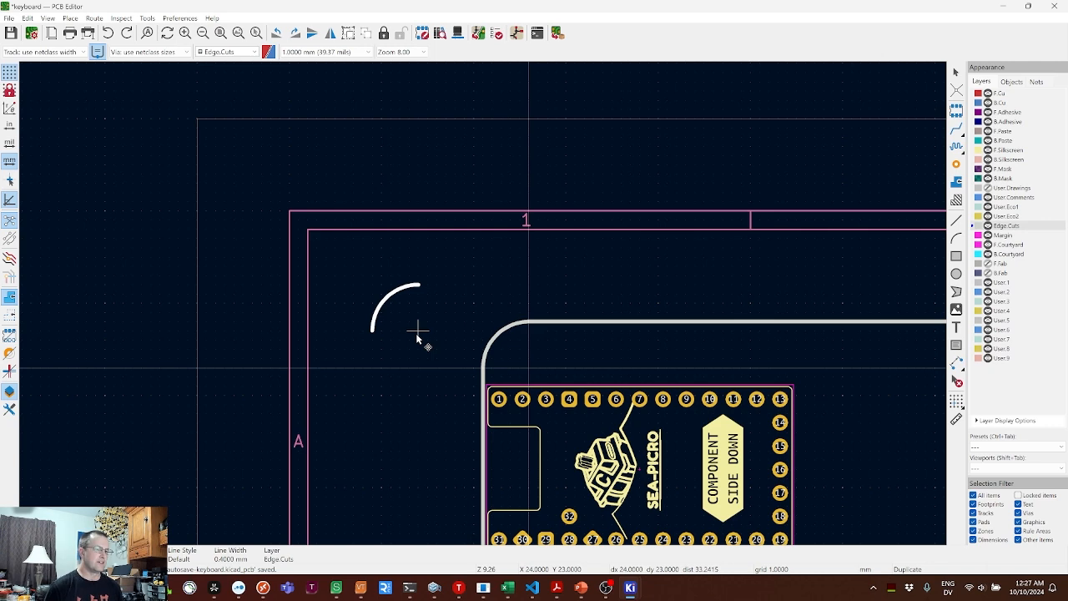
pyautogui.press('r')
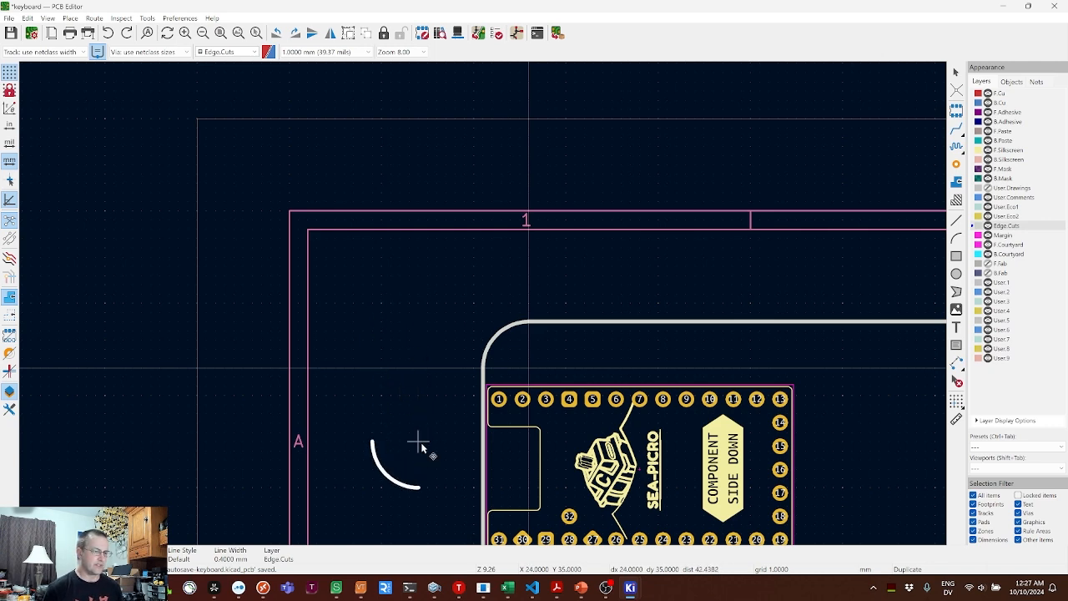
pyautogui.scroll(-3, 421, 448)
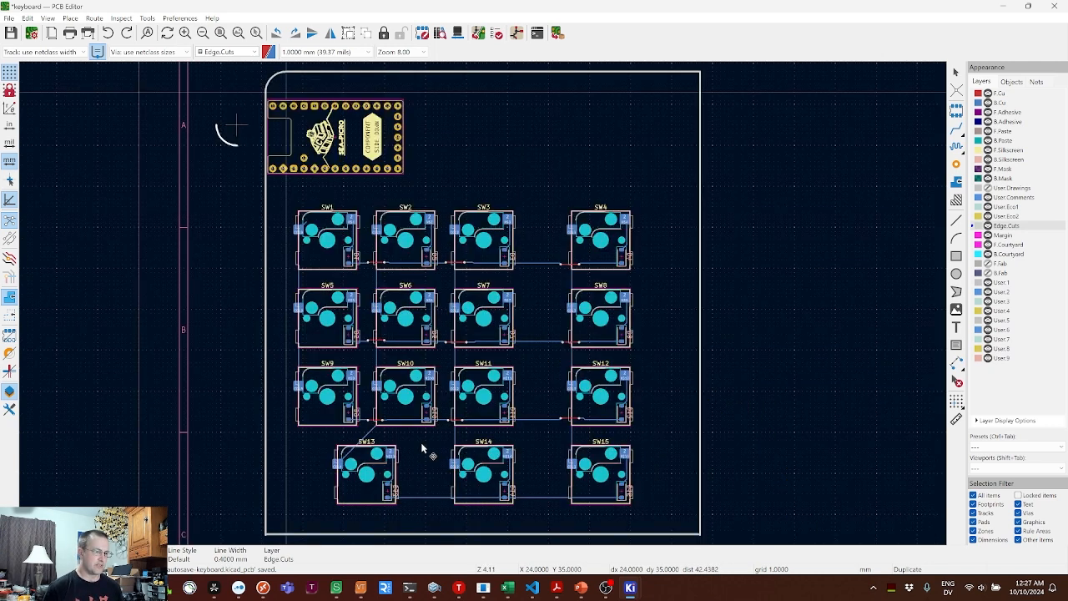
pyautogui.click(286, 519)
pyautogui.scroll(5, 286, 519)
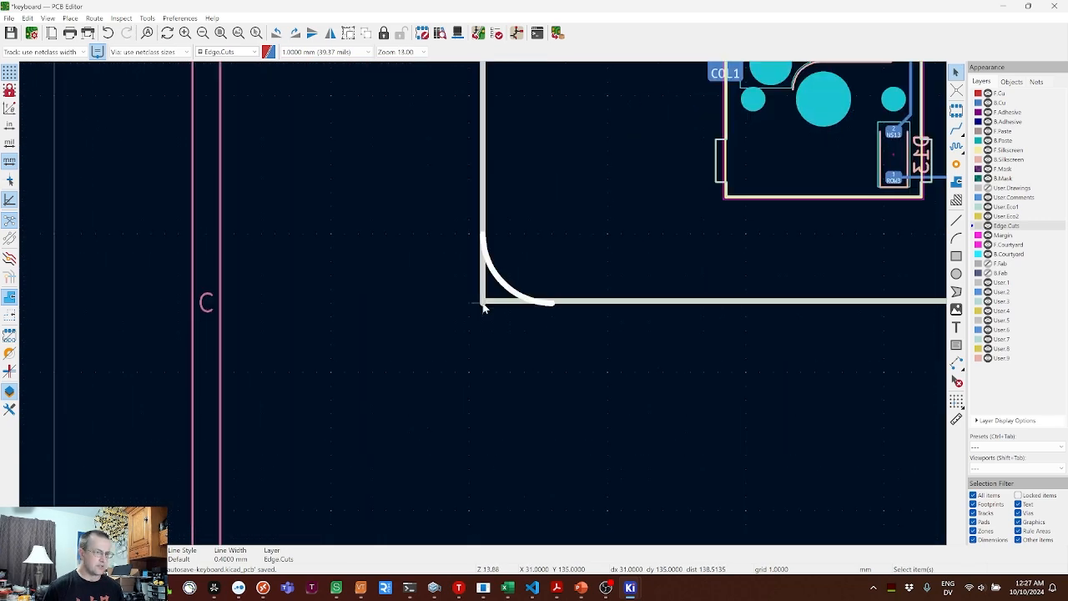
# - Align the bottom edge to Y 135 mm and shorten the bottom and left edges to the lower-left arc's endpoints
pyautogui.click(594, 306)
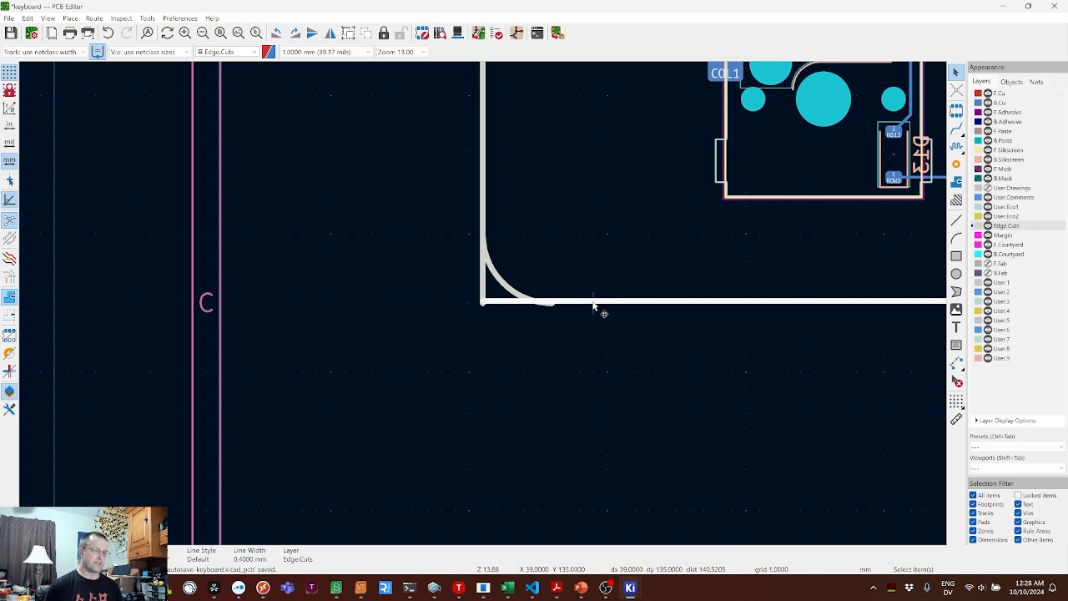
pyautogui.press('m')
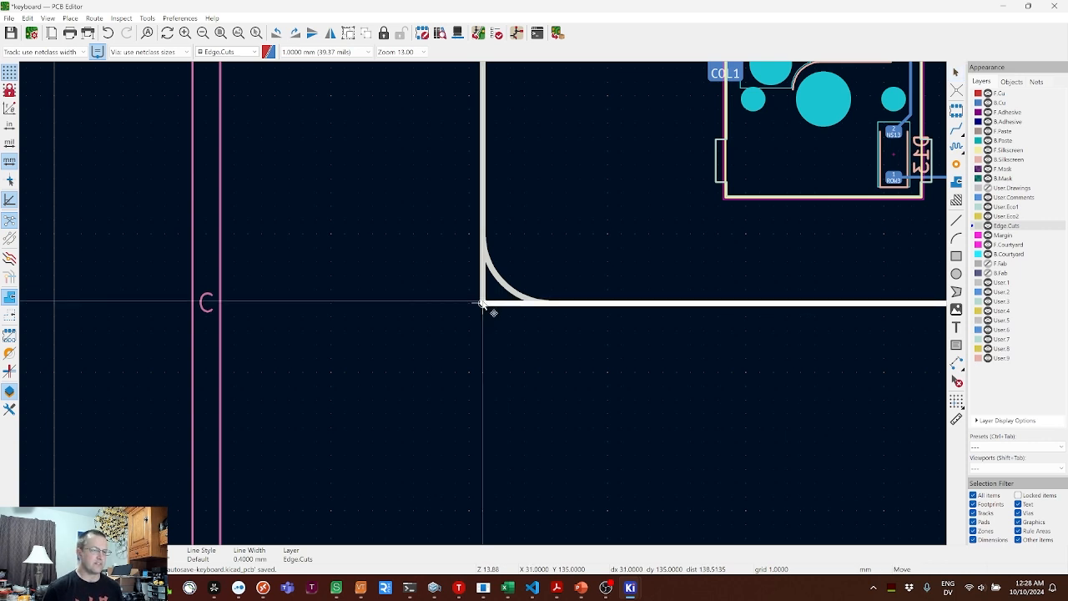
pyautogui.press('Escape')
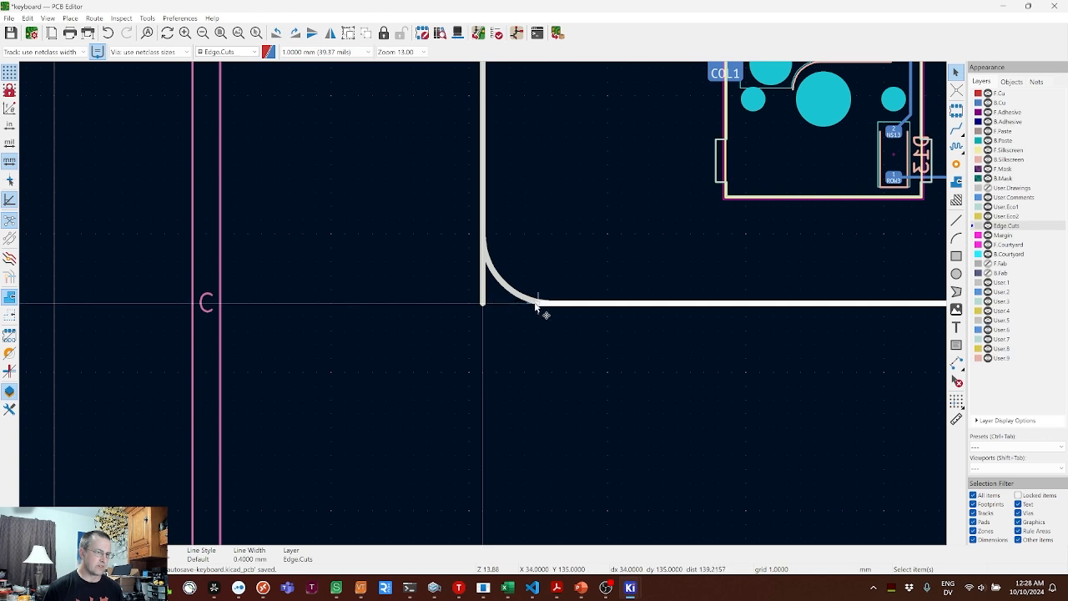
pyautogui.click(483, 302)
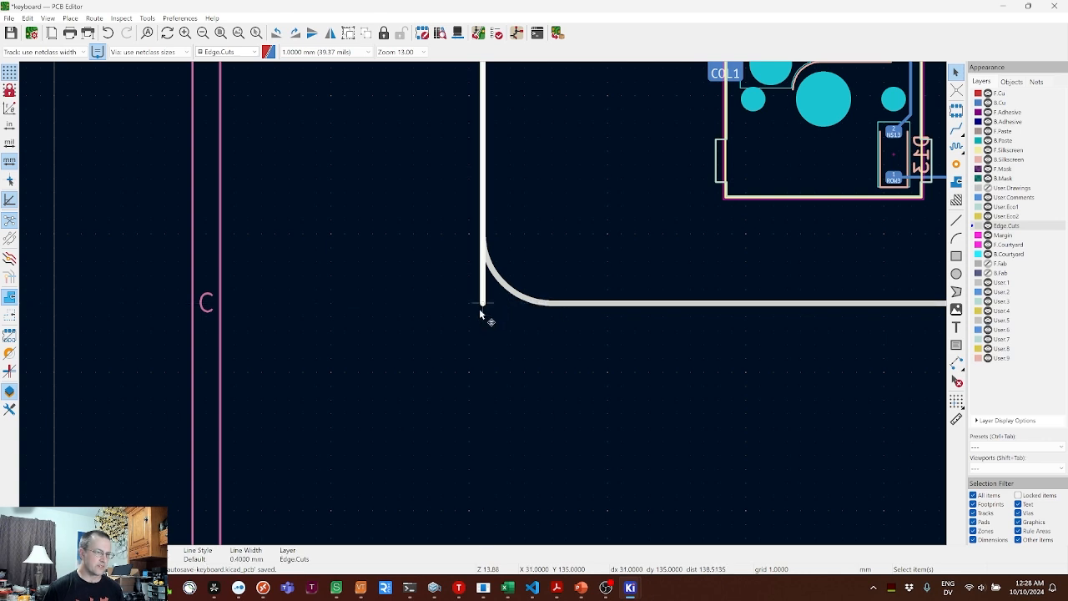
# - Duplicate the lower-left corner arc, rotate the copy 90°, and fit it into the outline's lower-right corner
pyautogui.click(494, 255)
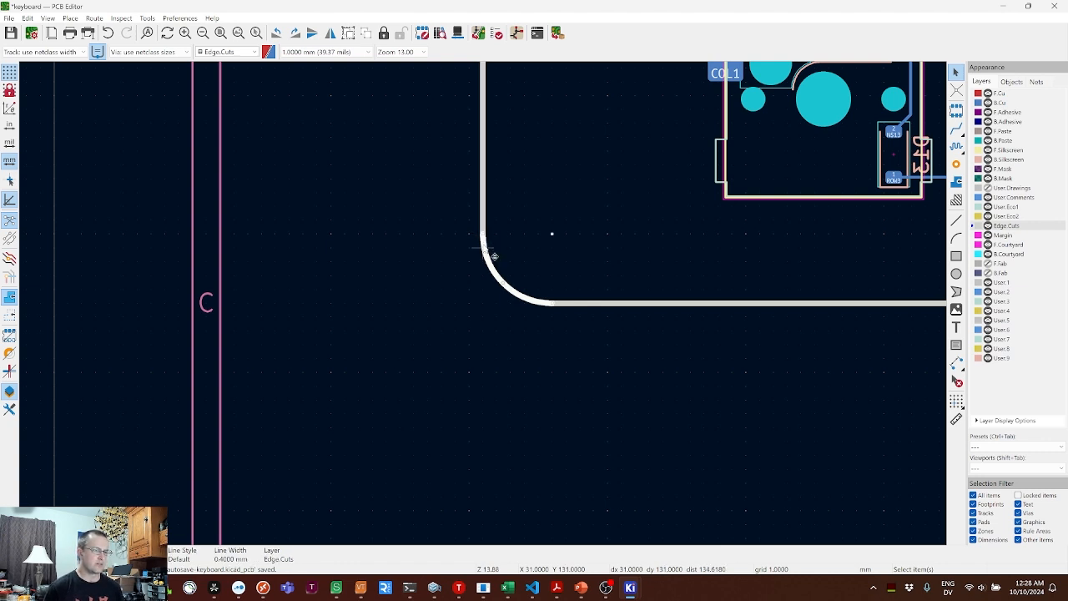
pyautogui.hotkey('ctrl', 'd')
pyautogui.press('r')
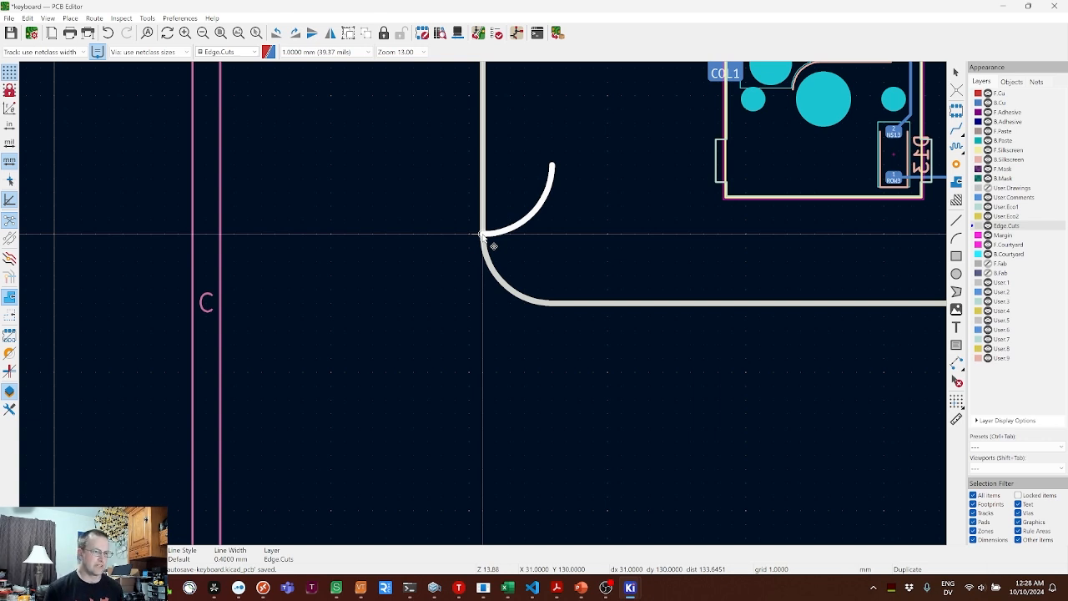
pyautogui.moveTo(749, 308); pyautogui.dragTo(137, 342, button='middle')
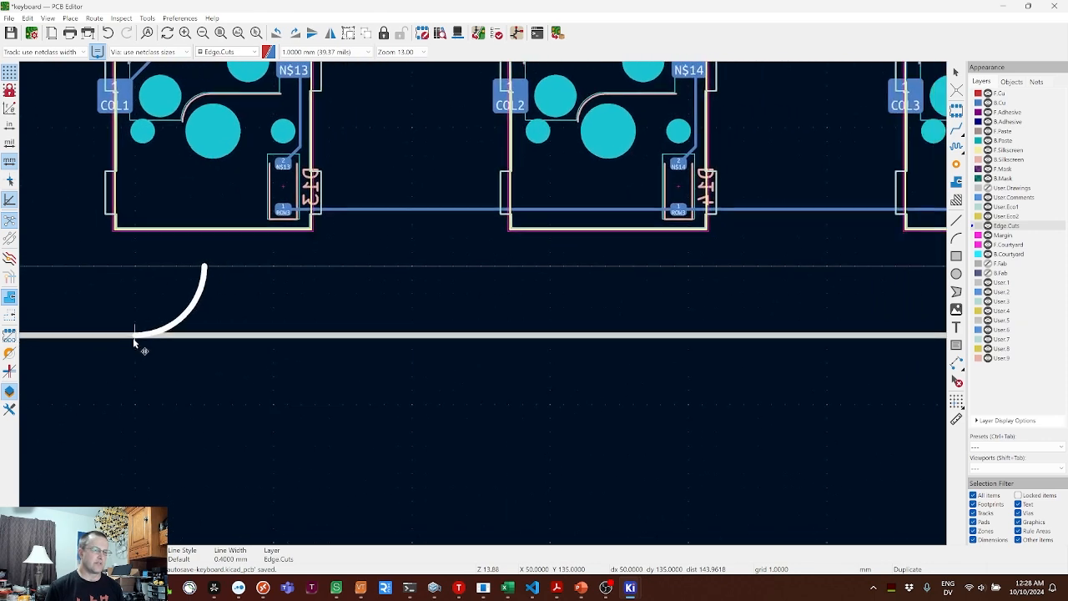
pyautogui.scroll(2, 601, 326)
pyautogui.moveTo(482, 307); pyautogui.dragTo(822, 319, button='middle')
pyautogui.scroll(-1, 822, 319)
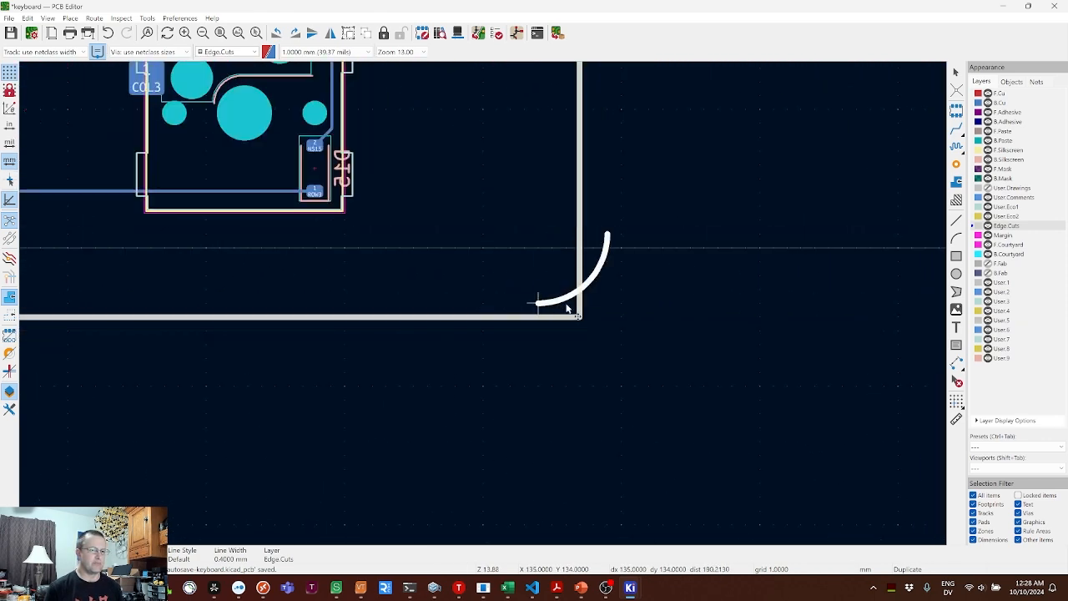
pyautogui.scroll(-1, 578, 306)
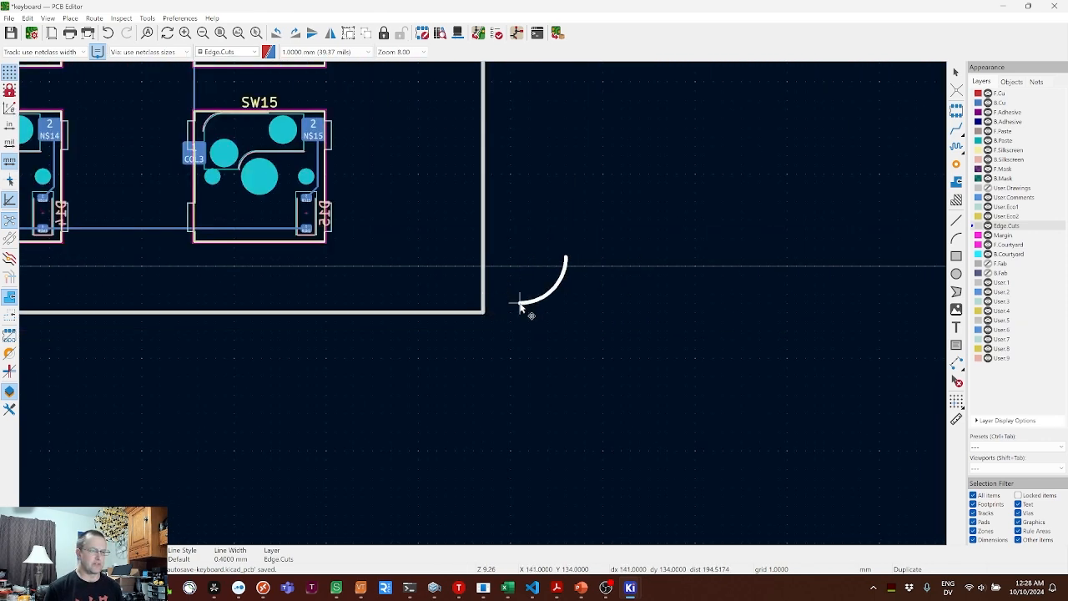
pyautogui.click(438, 319)
pyautogui.scroll(2, 440, 317)
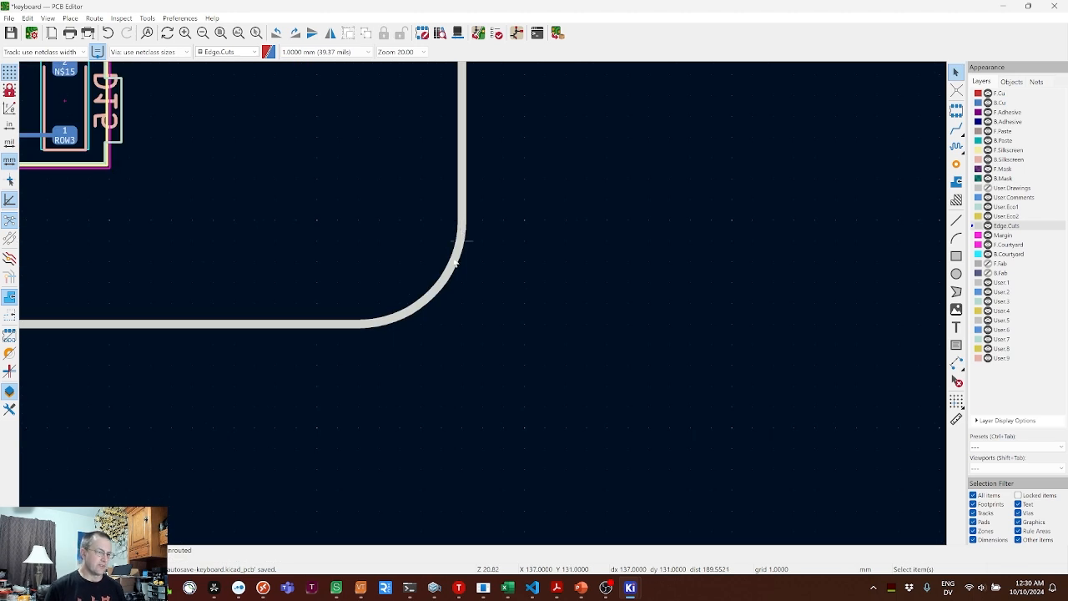
pyautogui.click(447, 285)
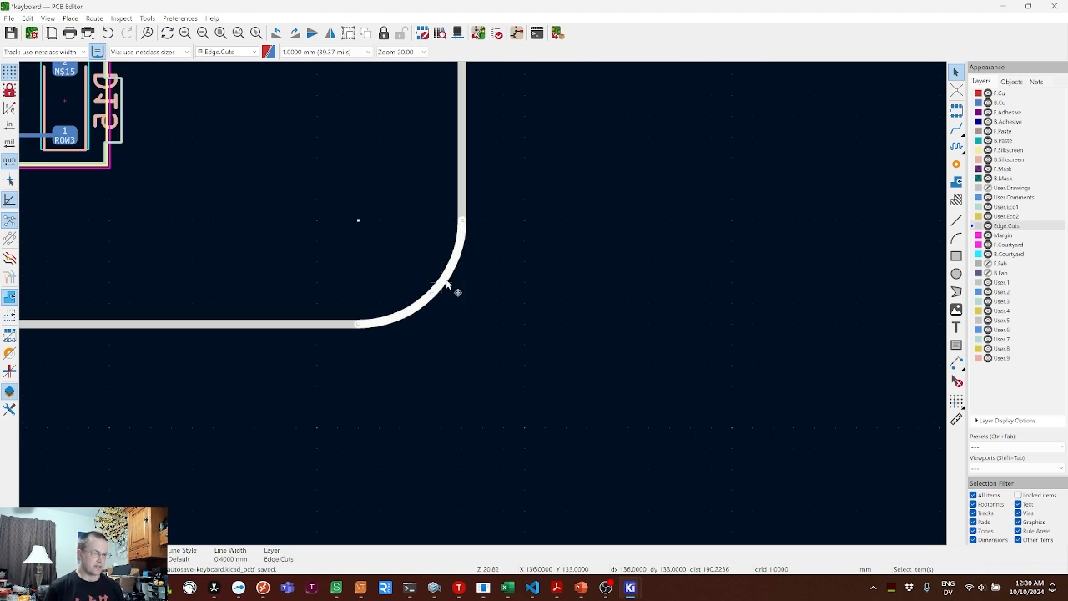
pyautogui.hotkey('ctrl', 'd')
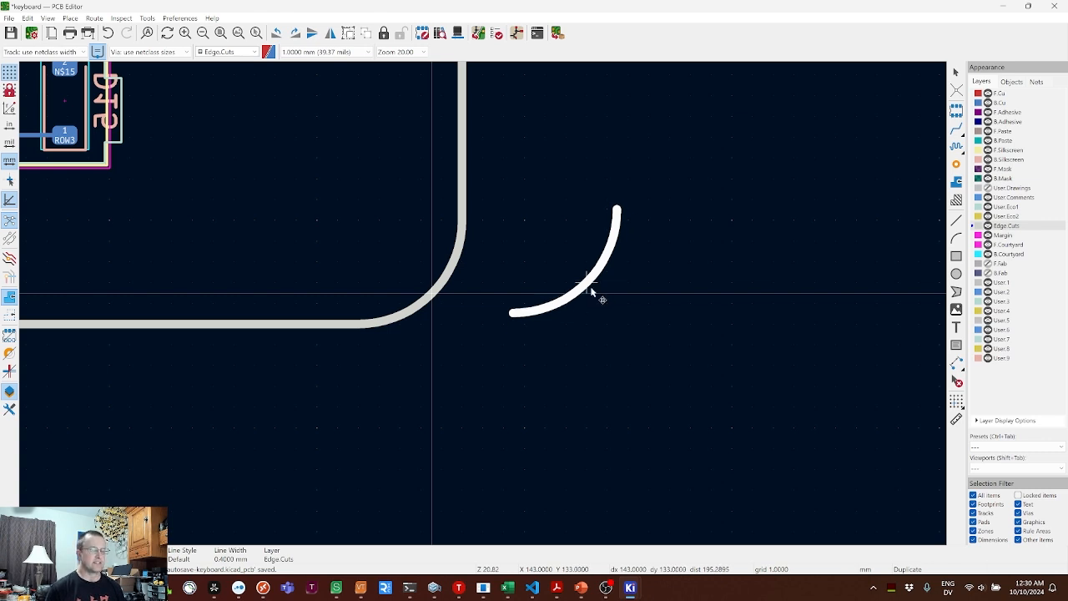
pyautogui.press('r')
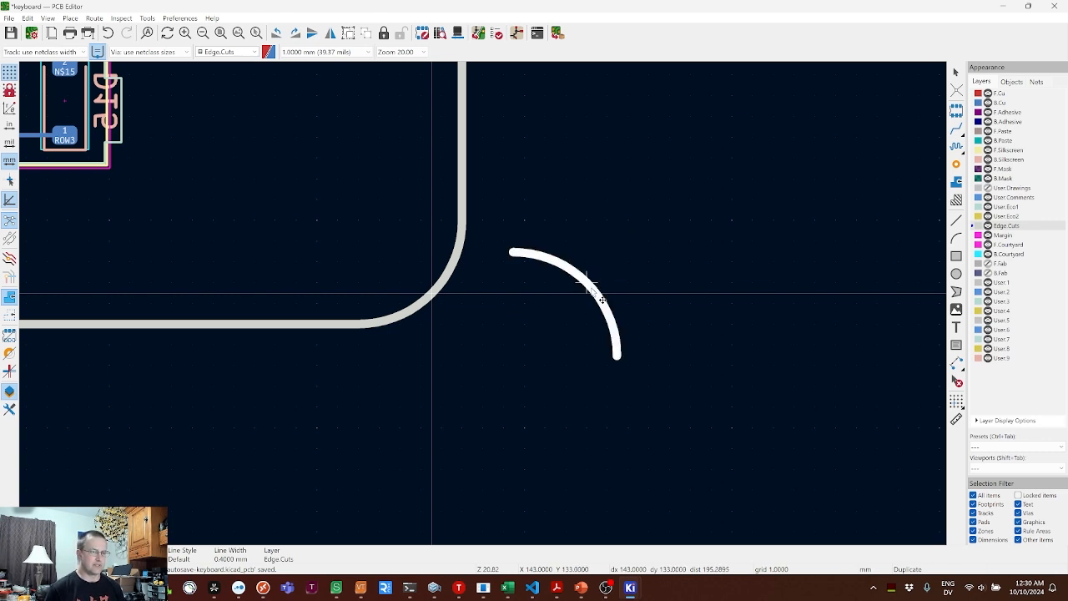
pyautogui.press('Escape')
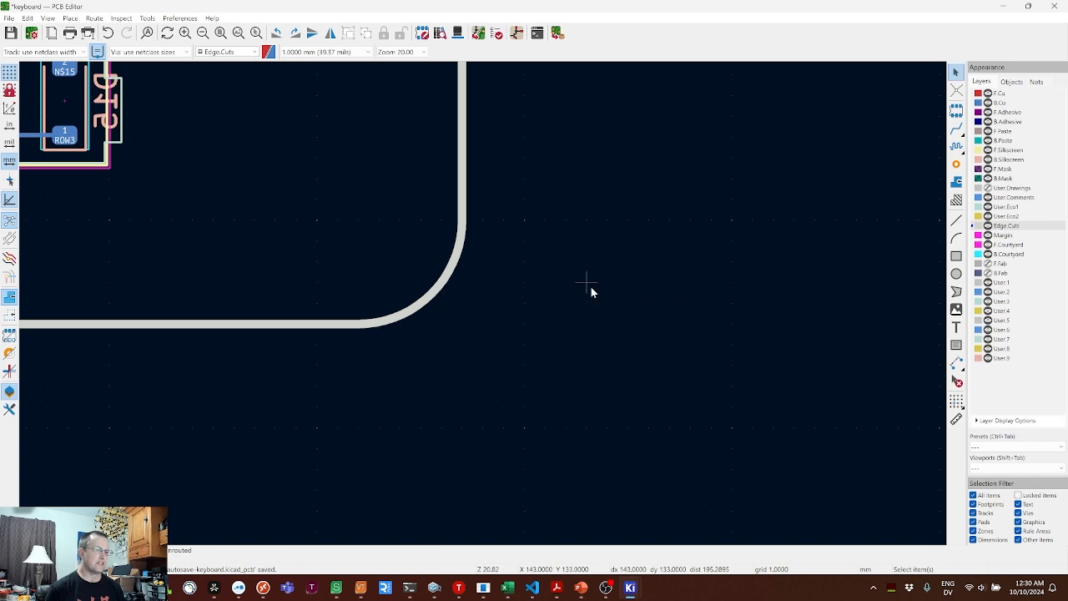
# - Duplicate the lower-right corner arc from its upper endpoint, rotate the copy 90°, and place it in the outline's upper-right corner
pyautogui.click(472, 243)
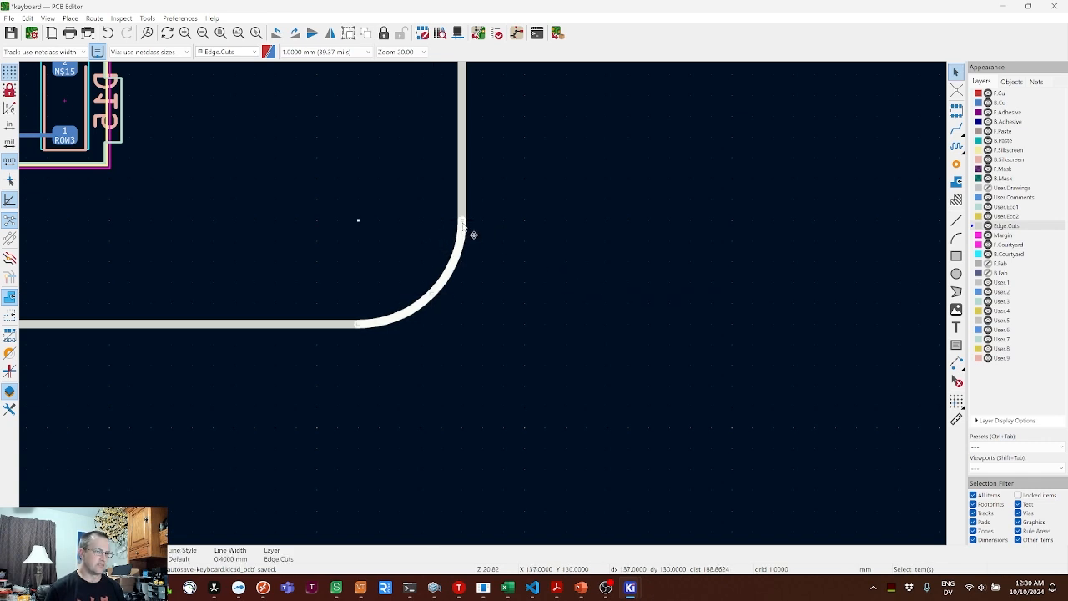
pyautogui.hotkey('ctrl', 'd')
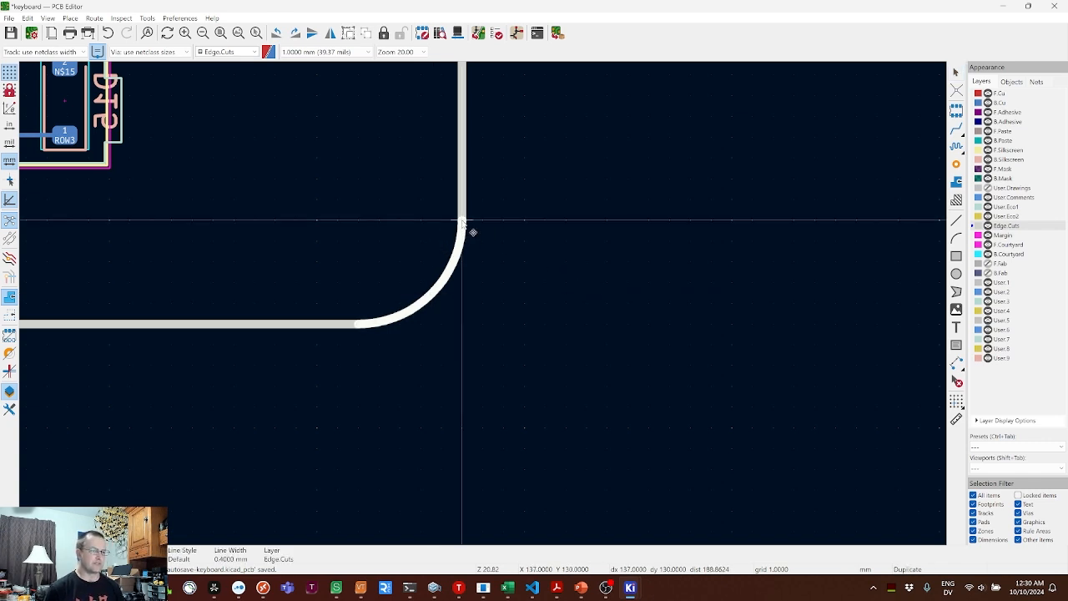
pyautogui.press('r')
pyautogui.press('Home')
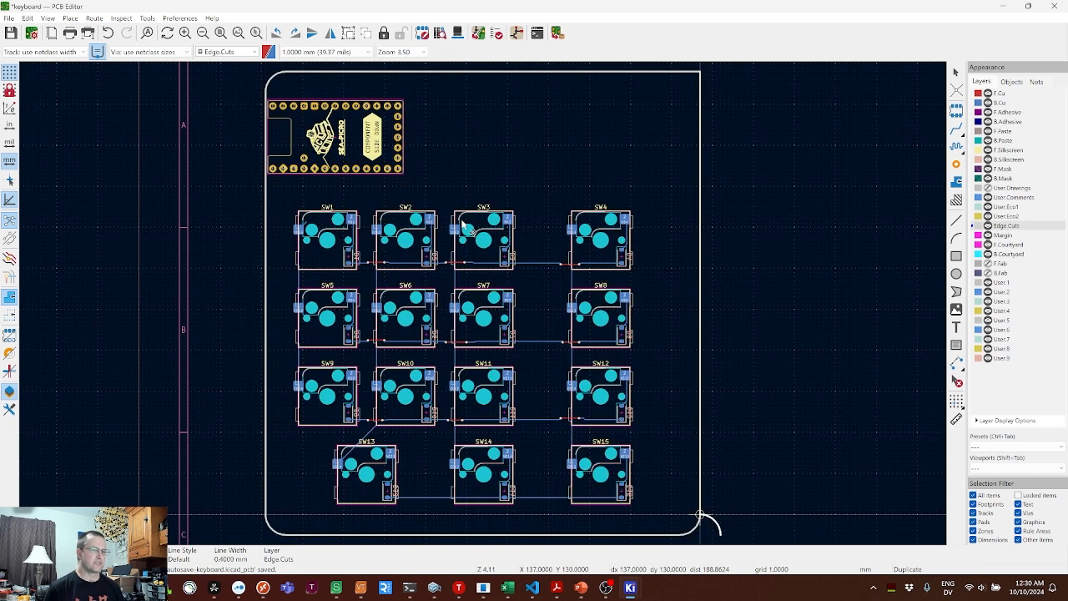
pyautogui.click(683, 77)
pyautogui.scroll(5, 729, 78)
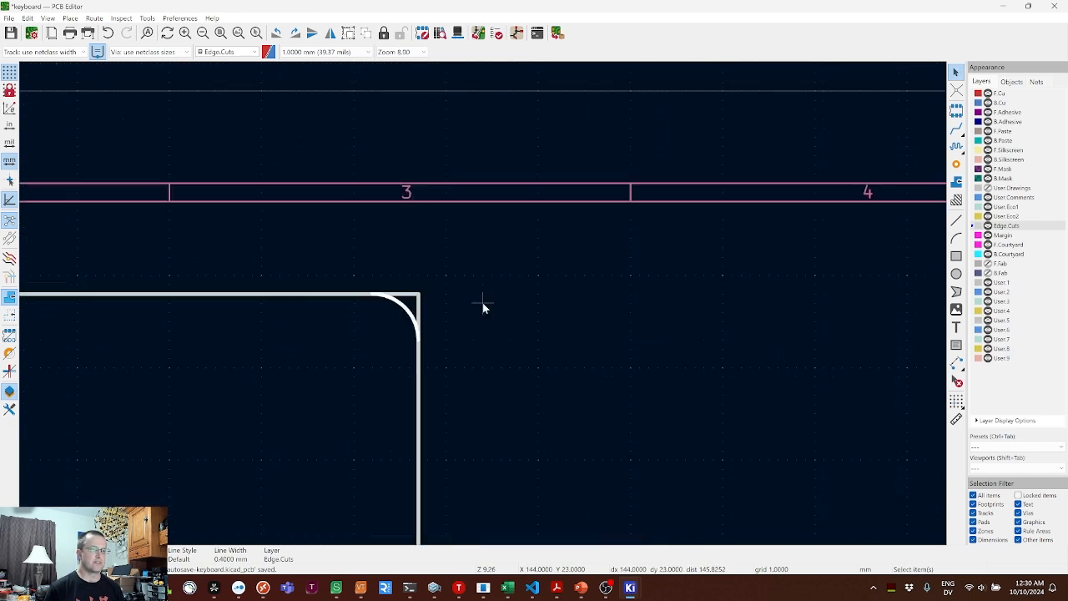
# - Shorten the outline's top and right edges to the endpoints of the upper-right corner arc
pyautogui.click(386, 292)
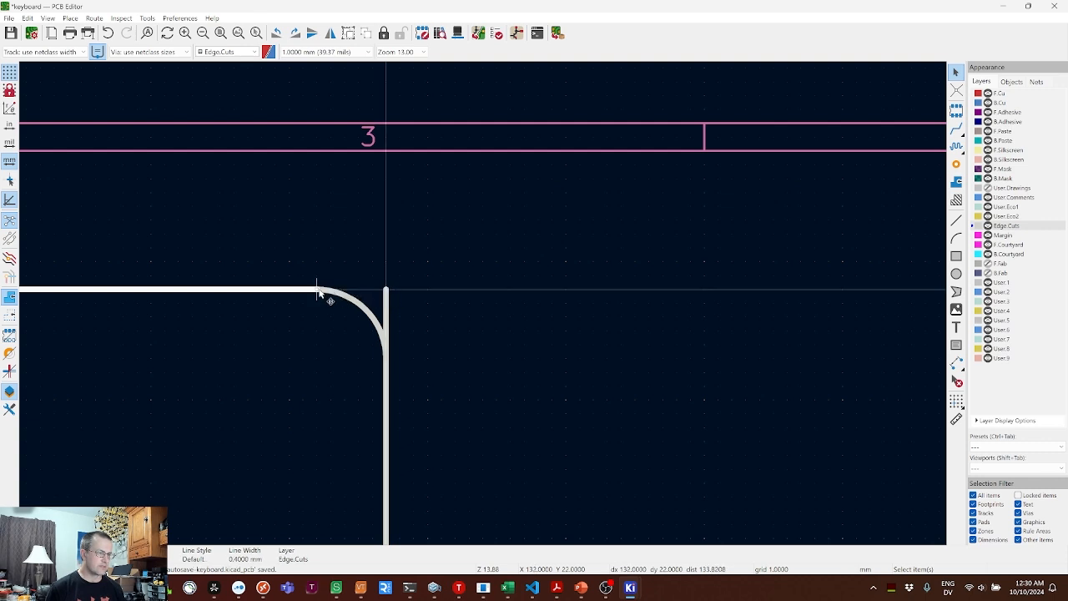
pyautogui.click(385, 293)
pyautogui.moveTo(386, 292); pyautogui.dragTo(386, 361)
pyautogui.press('Home')
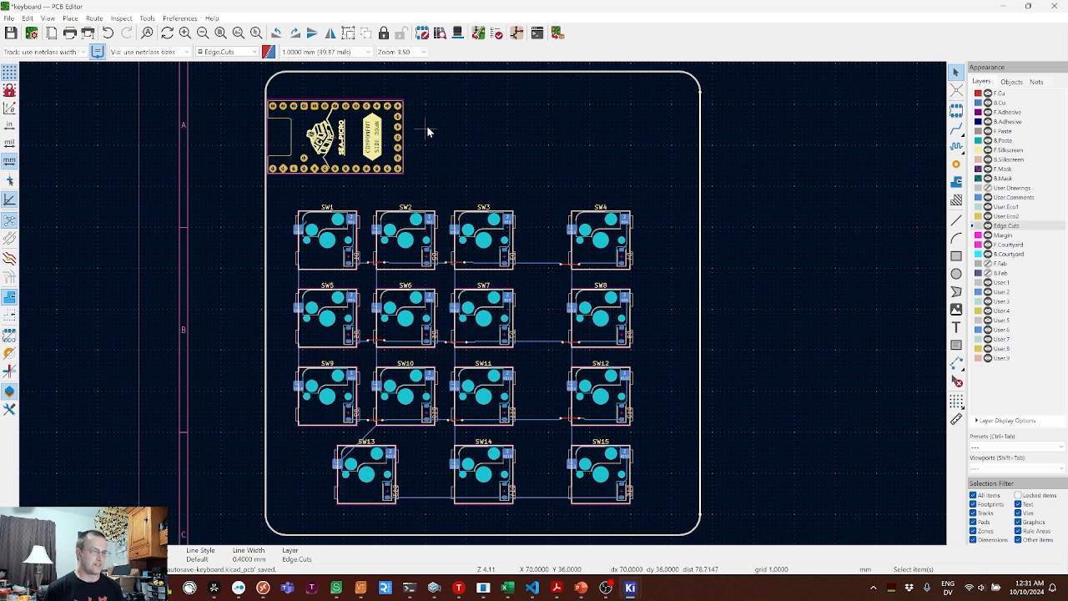
# - Inspect the front and back of the board in the 3D viewer, checking the controller's placement relative to the switches
pyautogui.click(461, 38)
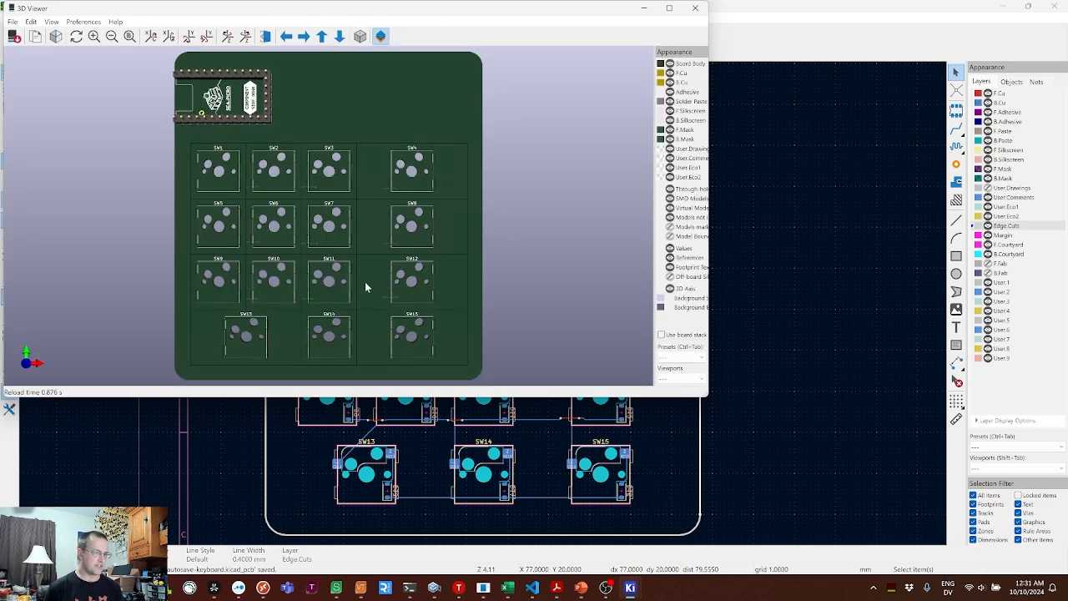
pyautogui.moveTo(482, 254); pyautogui.dragTo(365, 227)
pyautogui.press('f')
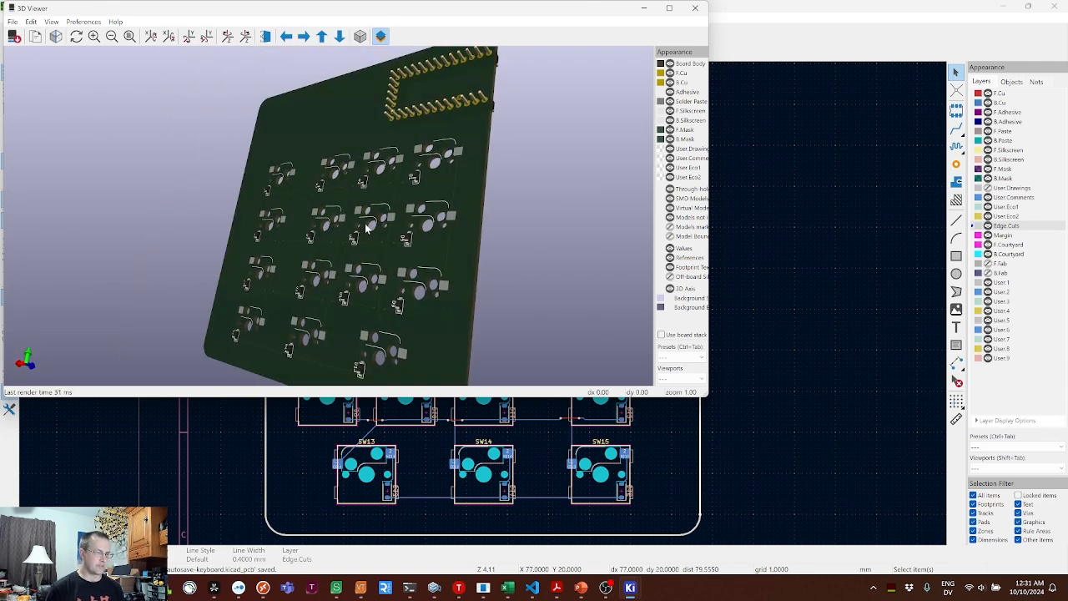
pyautogui.moveTo(291, 219); pyautogui.dragTo(453, 252)
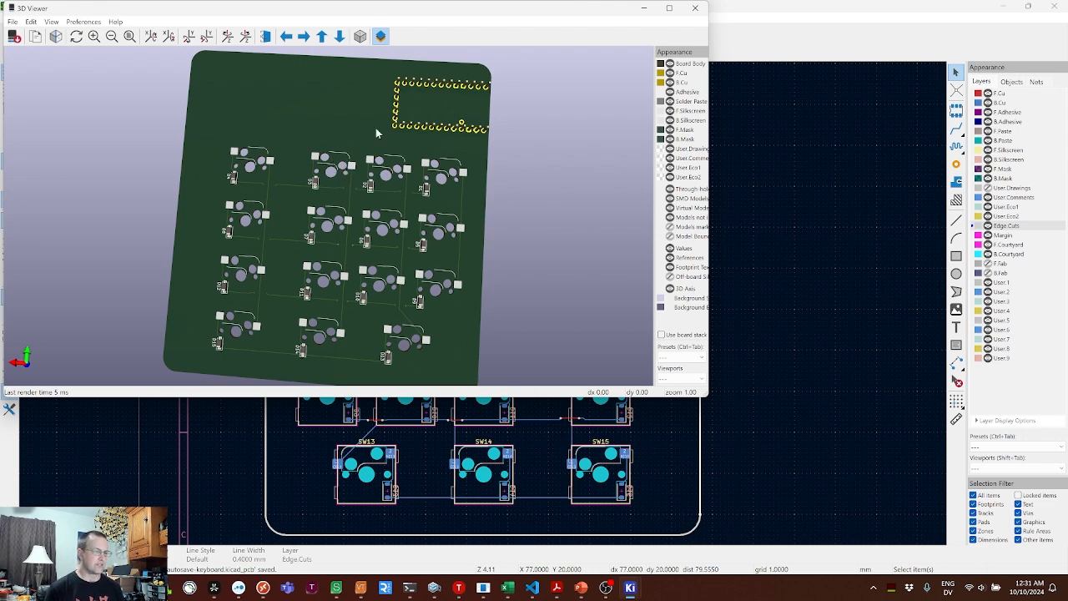
pyautogui.press('f')
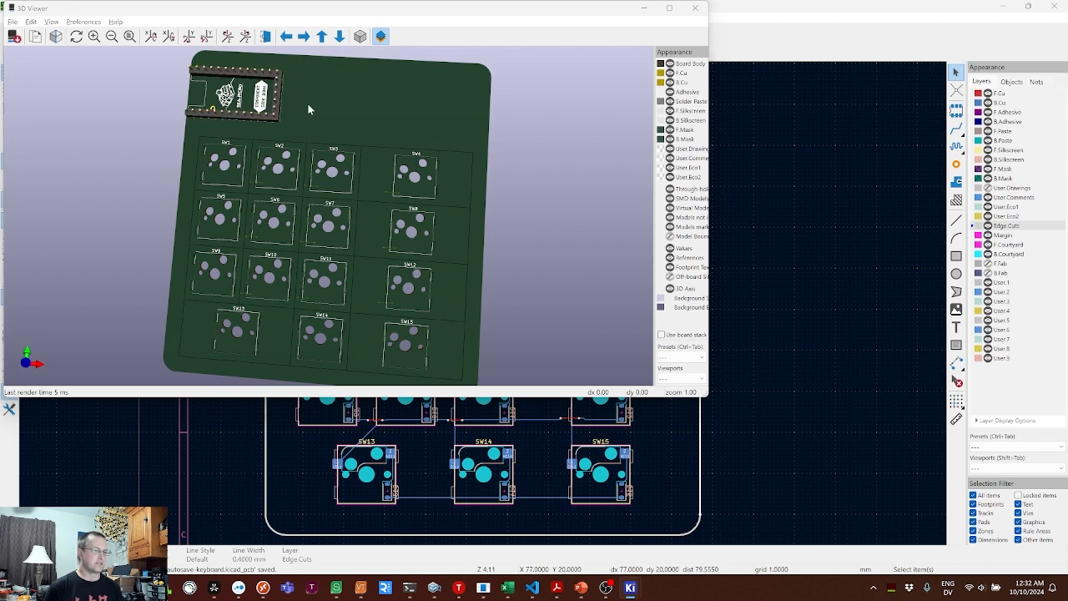
pyautogui.press('Escape')
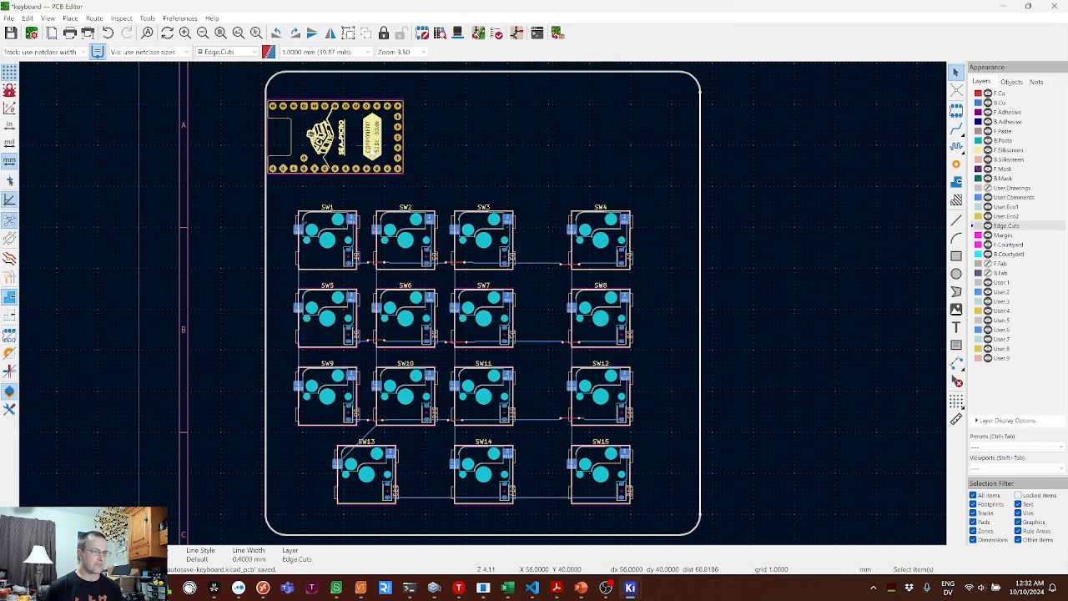
# - Move the Sea-Picro footprint to the back side and turn it 180° so its USB end faces the left board edge
pyautogui.click(357, 144)
pyautogui.doubleClick(357, 144)
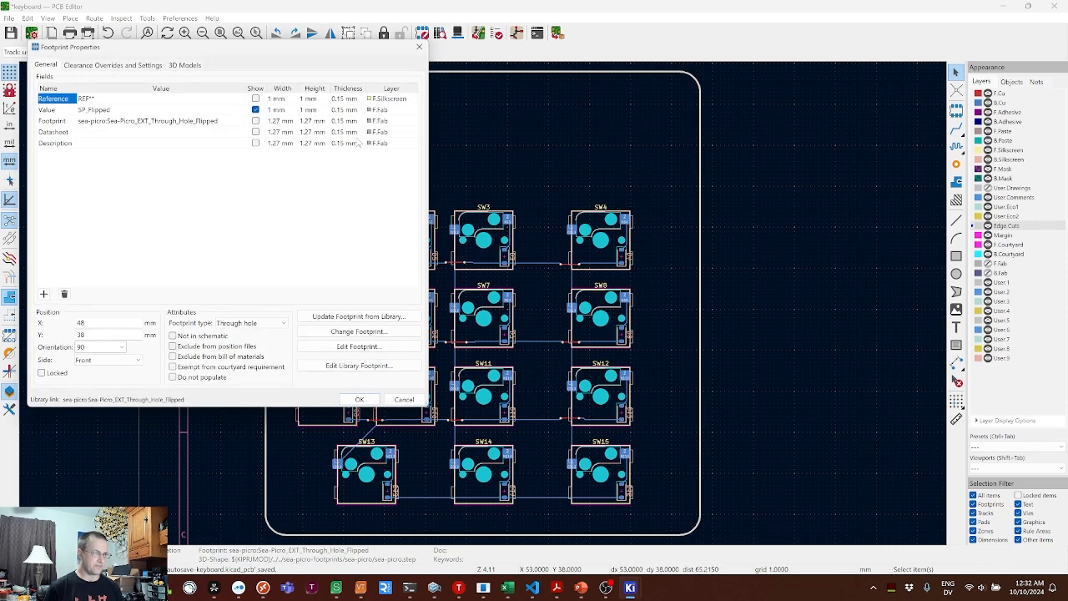
pyautogui.click(93, 360)
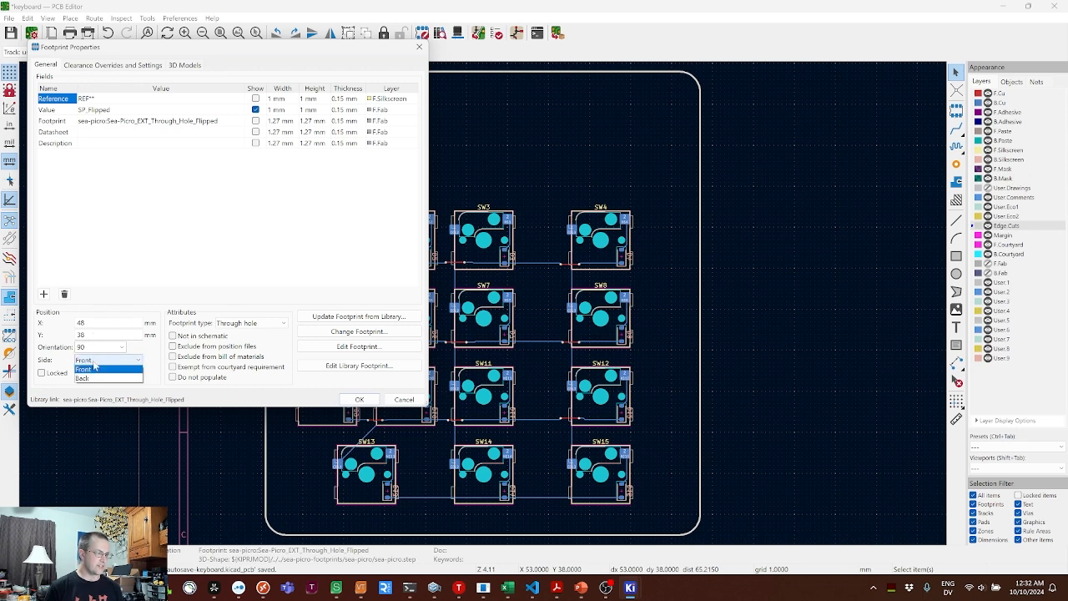
pyautogui.click(90, 380)
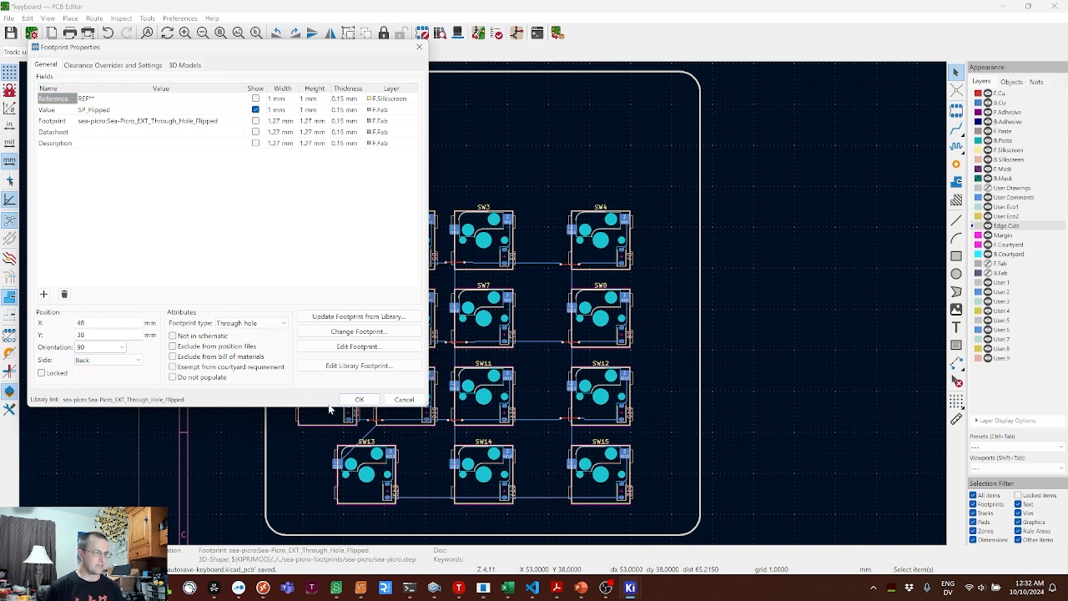
pyautogui.click(354, 401)
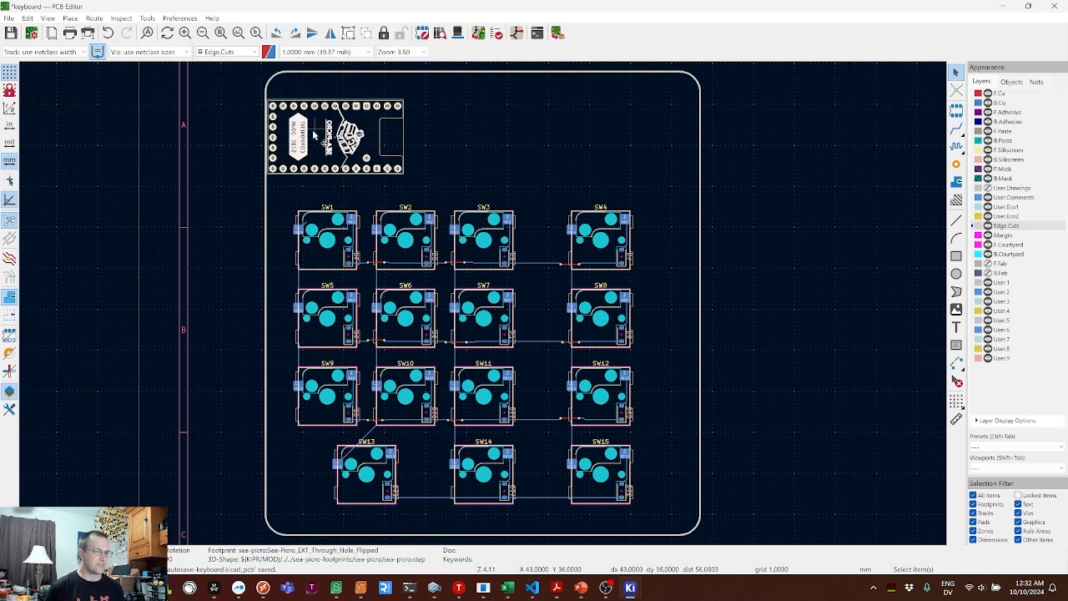
pyautogui.press('f')
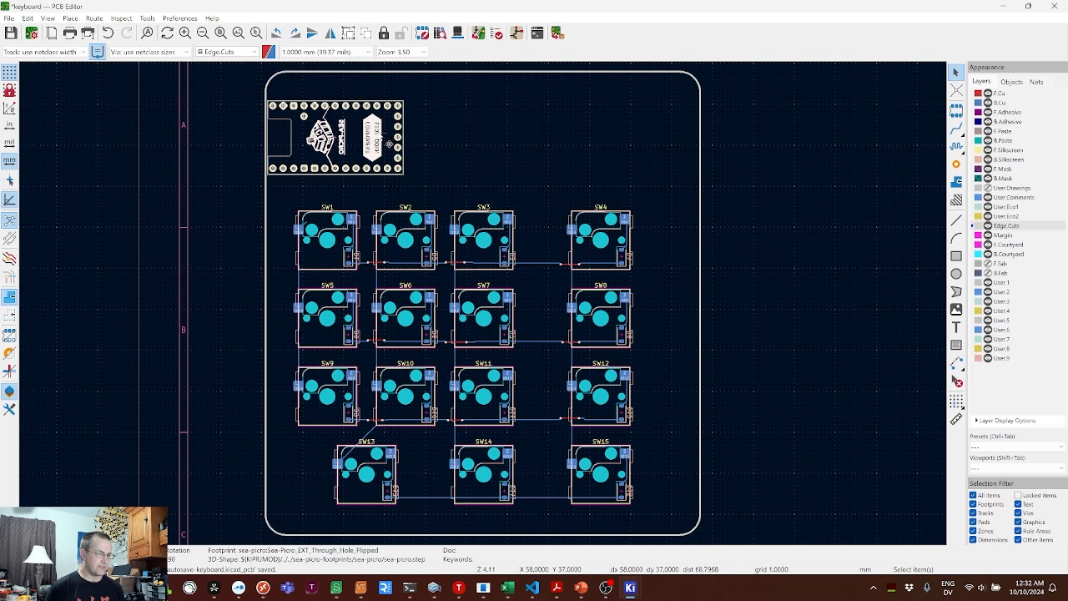
# - Check the back-mounted Sea-Picro controller from the board's underside in the 3D viewer
pyautogui.hotkey('alt', '3')
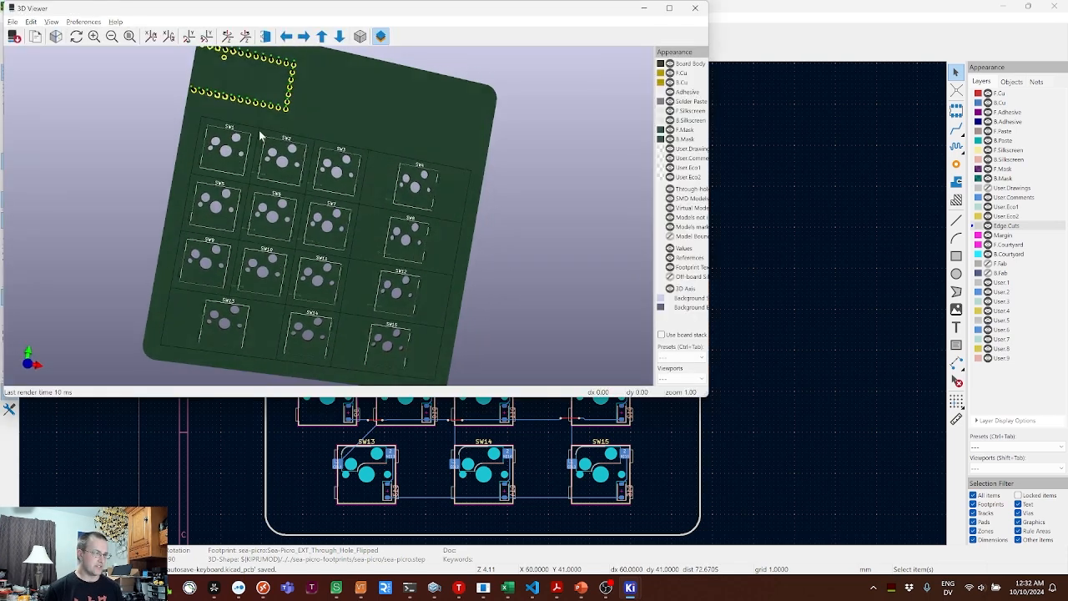
pyautogui.moveTo(260, 135); pyautogui.dragTo(583, 343)
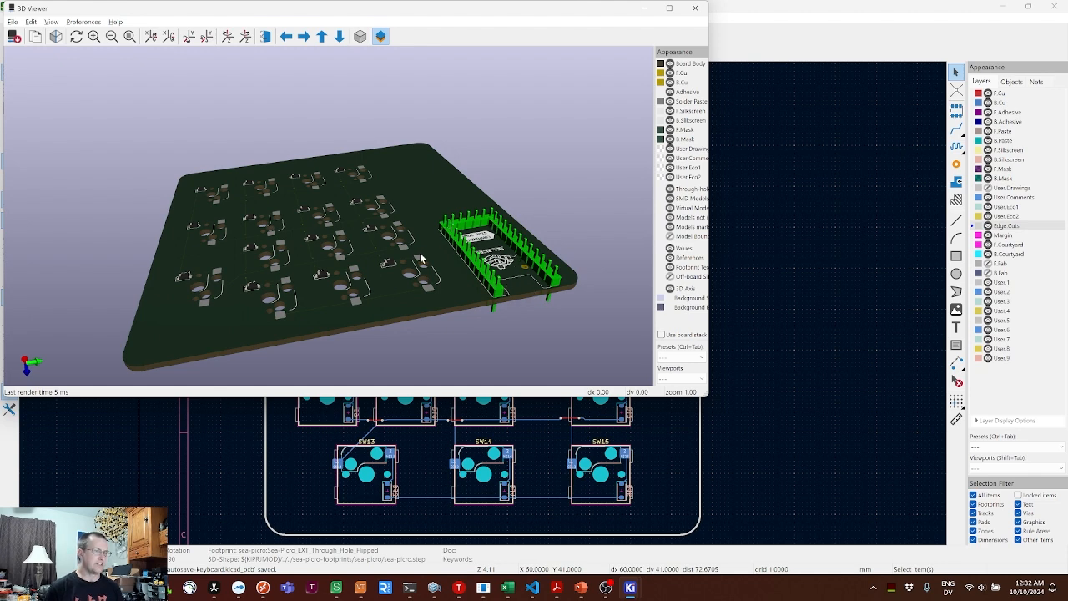
pyautogui.click(695, 9)
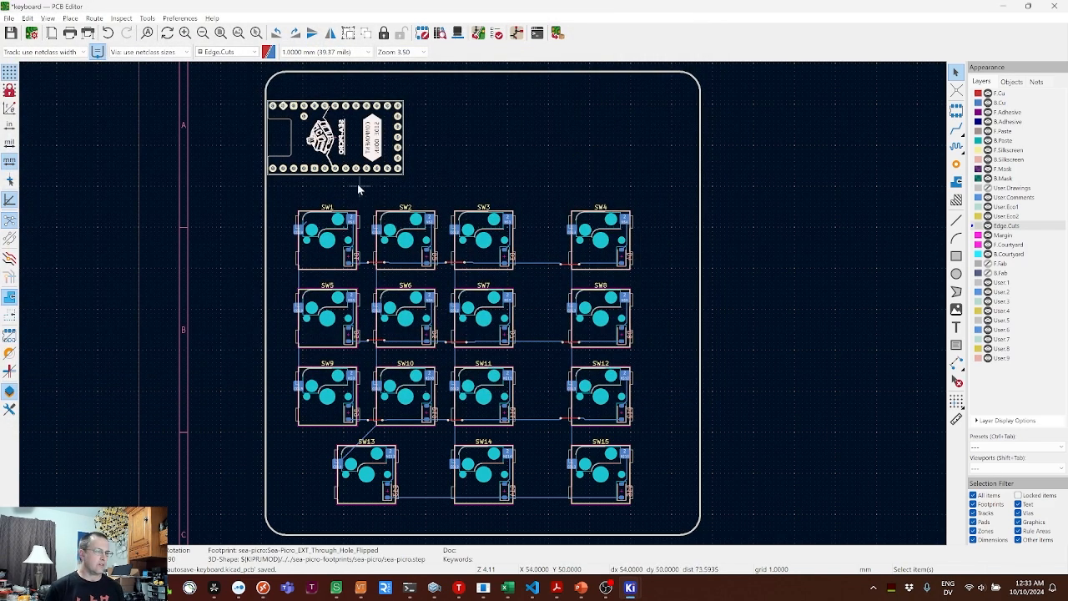
# - Open the Sea Picro pinout from the MacroPad resource page in the browser and compare it with the controller footprint's pad numbers
pyautogui.scroll(7, 292, 141)
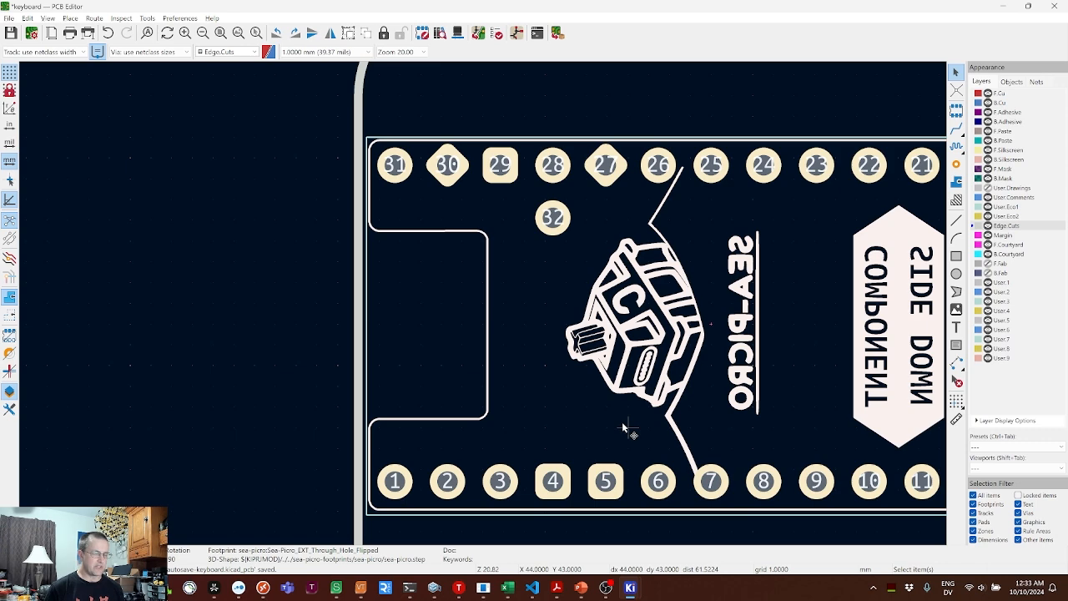
pyautogui.scroll(-2, 625, 429)
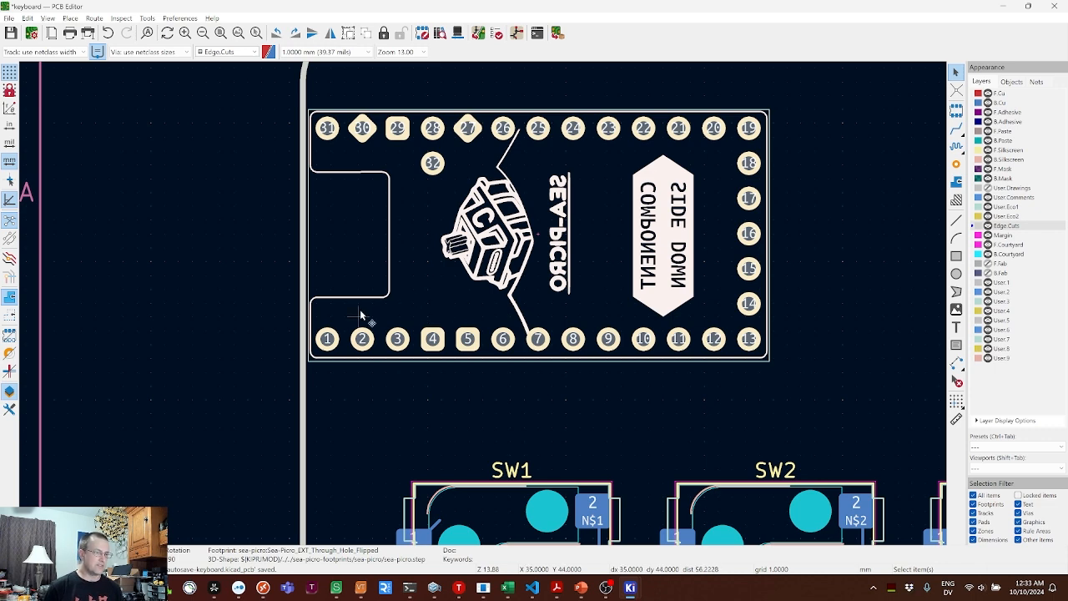
pyautogui.hotkey('alt', 'Tab')
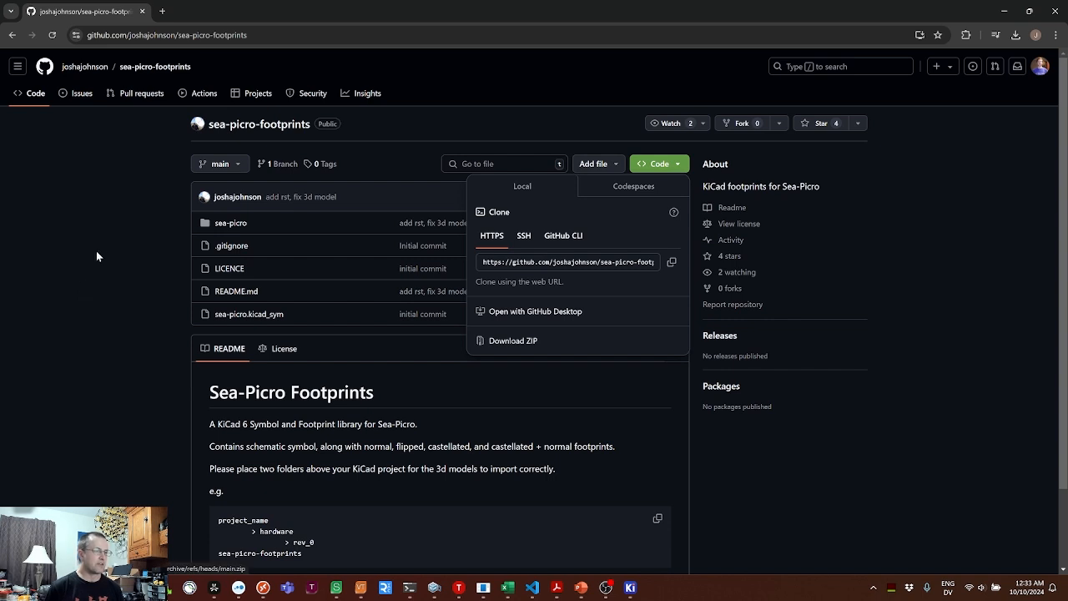
pyautogui.hotkey('alt', 'Left')
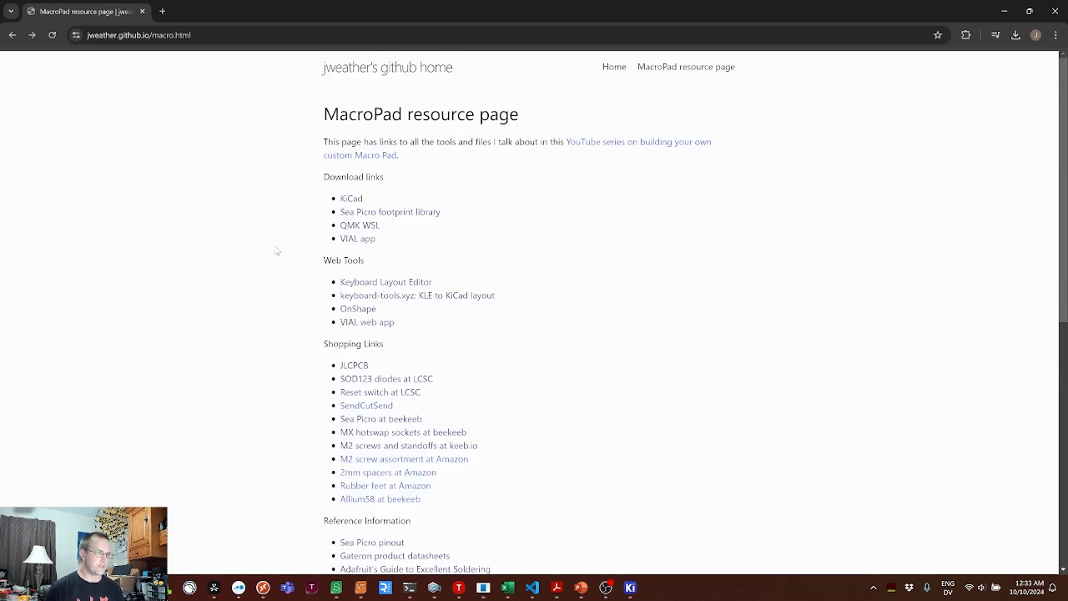
pyautogui.scroll(-3, 435, 315)
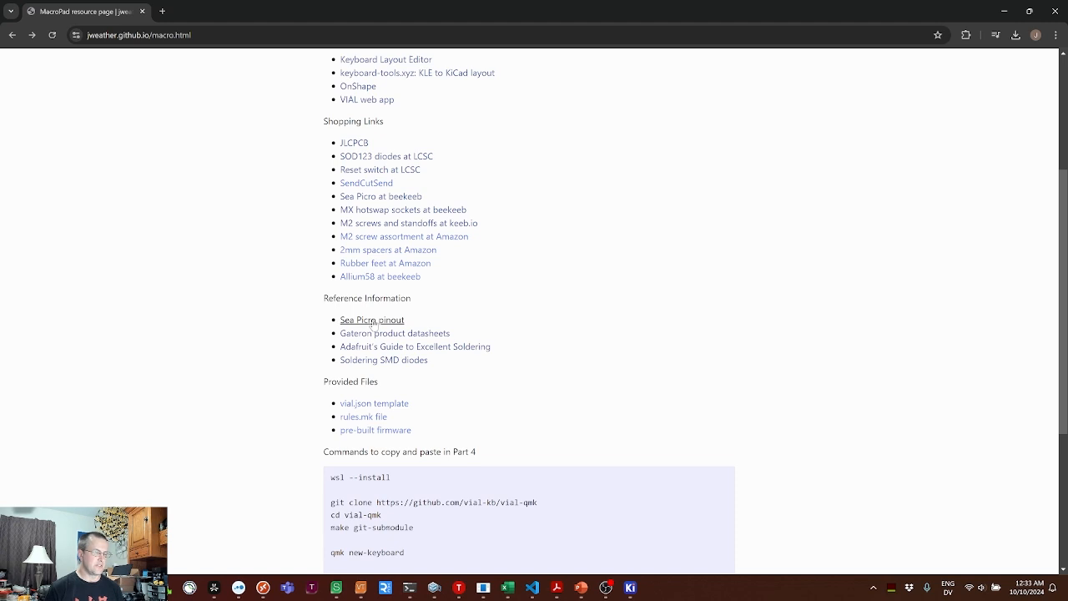
pyautogui.click(373, 320)
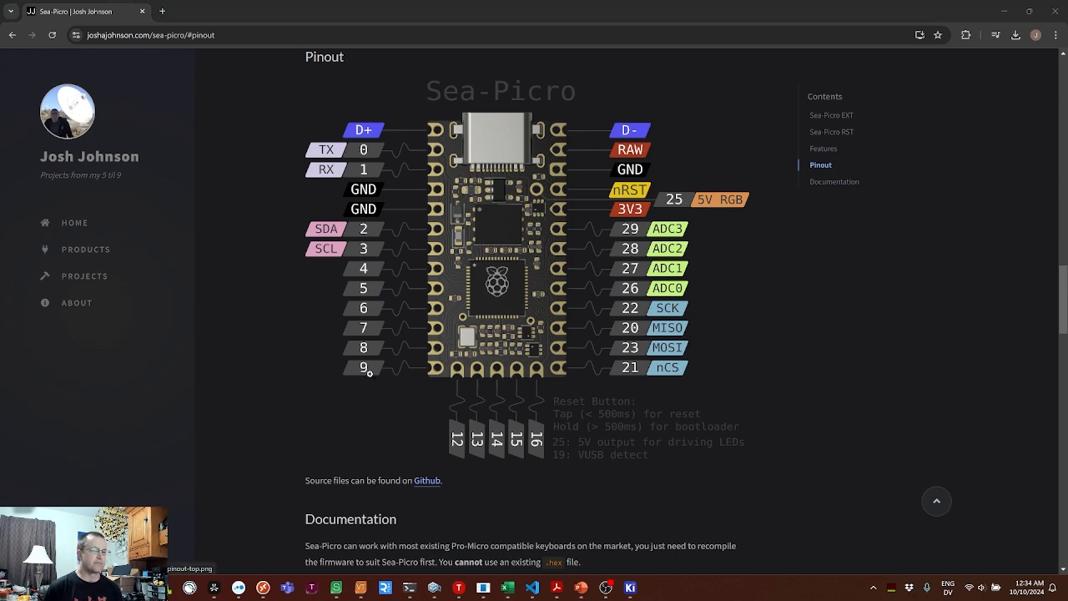
pyautogui.hotkey('alt', 'Tab')
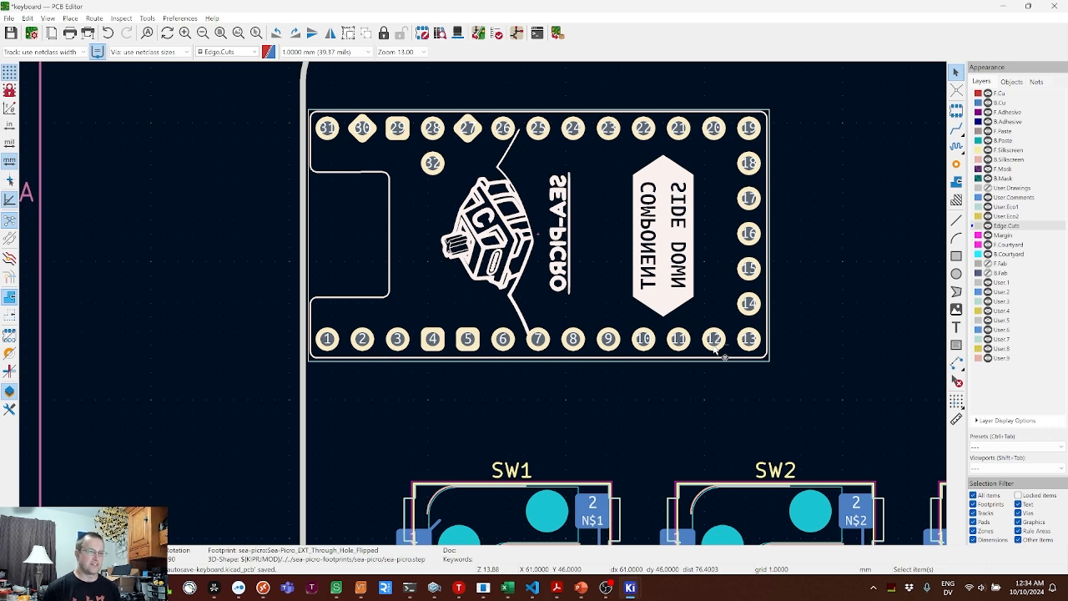
pyautogui.hotkey('alt', 'Tab')
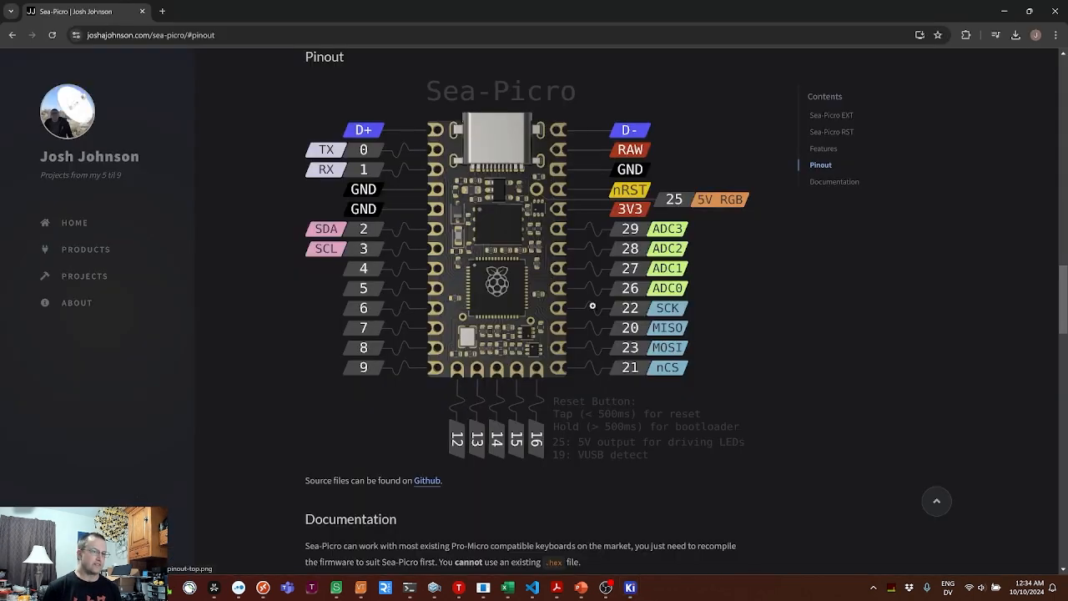
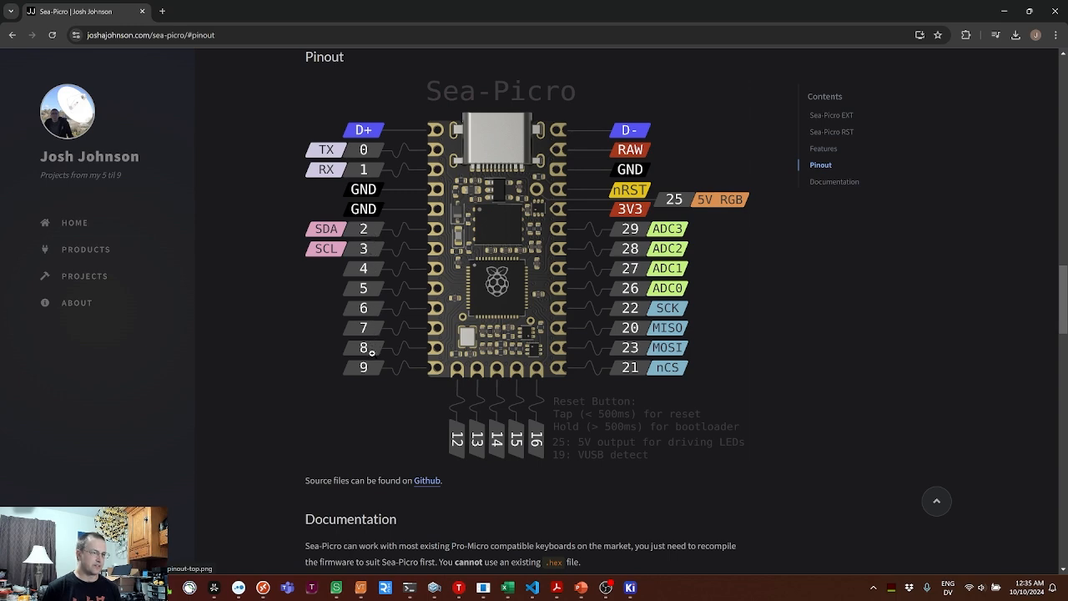
pyautogui.hotkey('alt', 'Tab')
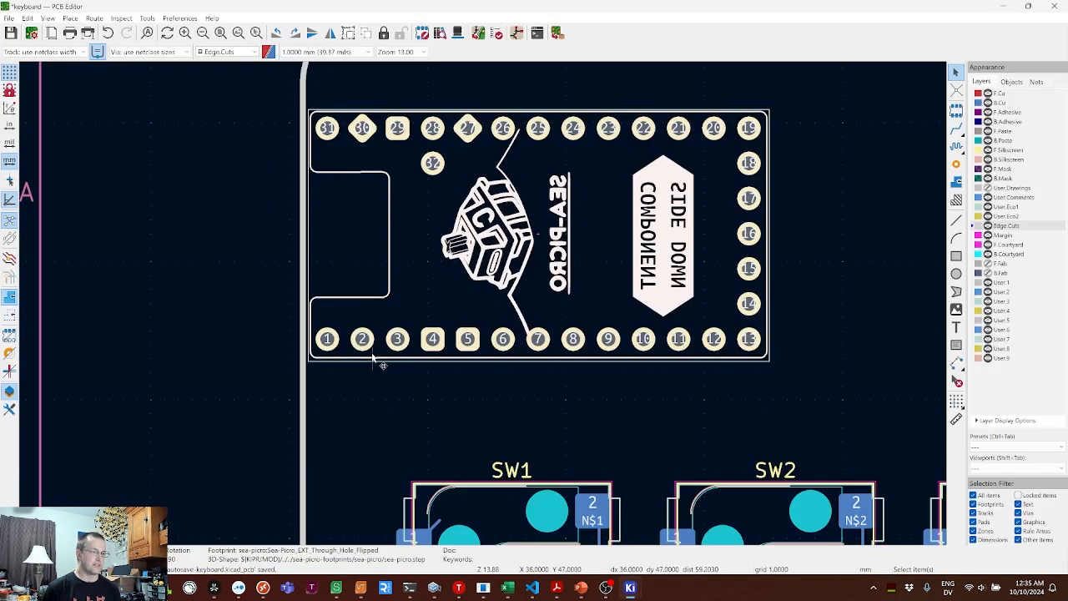
# - Rename the Sea-Picro footprint's pad 6 to GP2 and assign it to the COL0 net
pyautogui.click(478, 378)
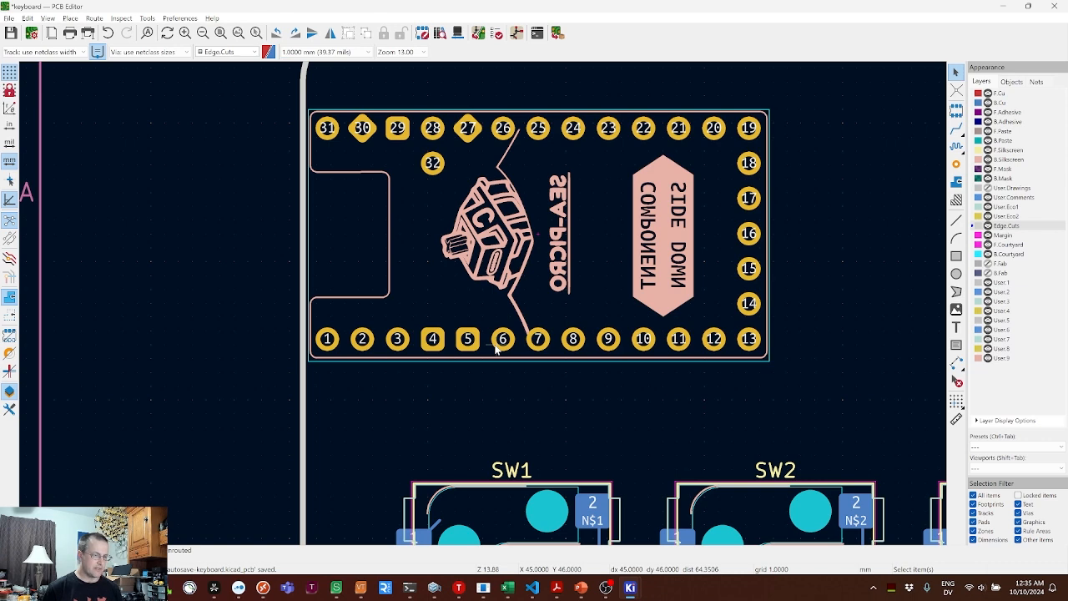
pyautogui.click(497, 350)
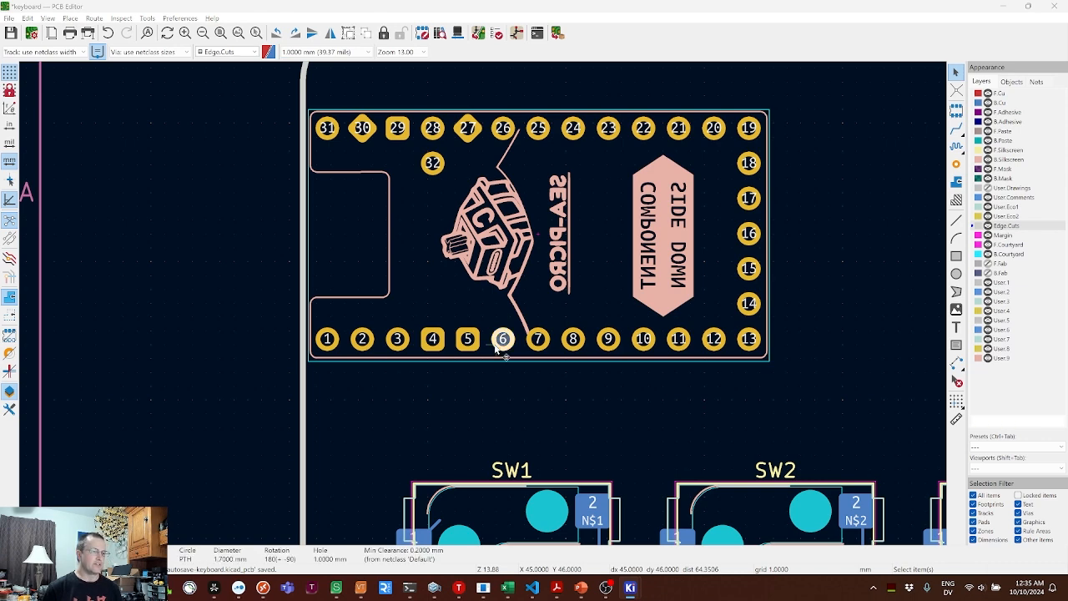
pyautogui.doubleClick(498, 350)
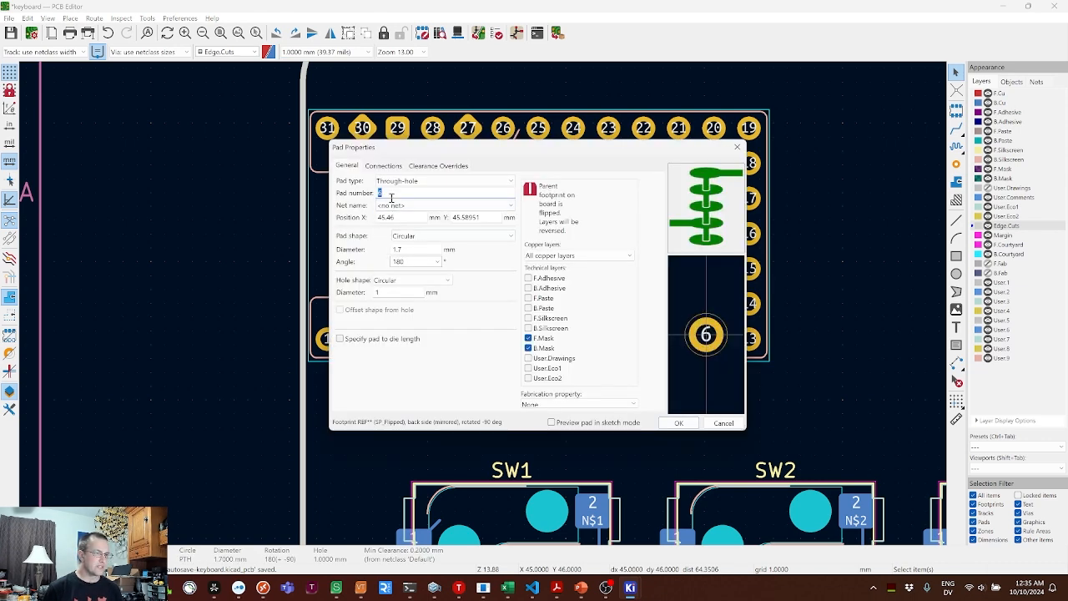
pyautogui.write('GP2')
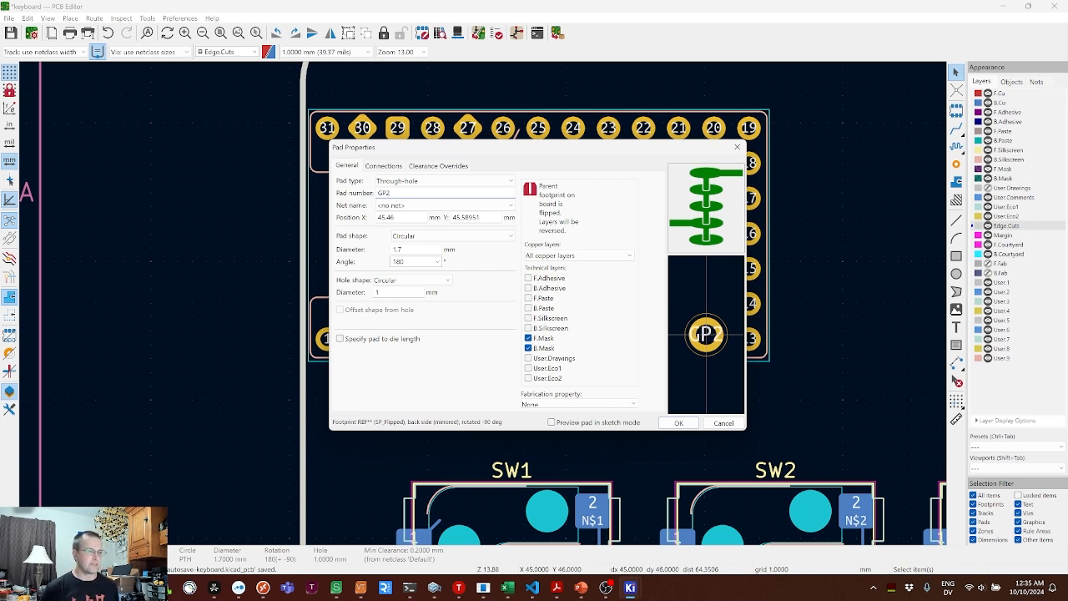
pyautogui.click(412, 208)
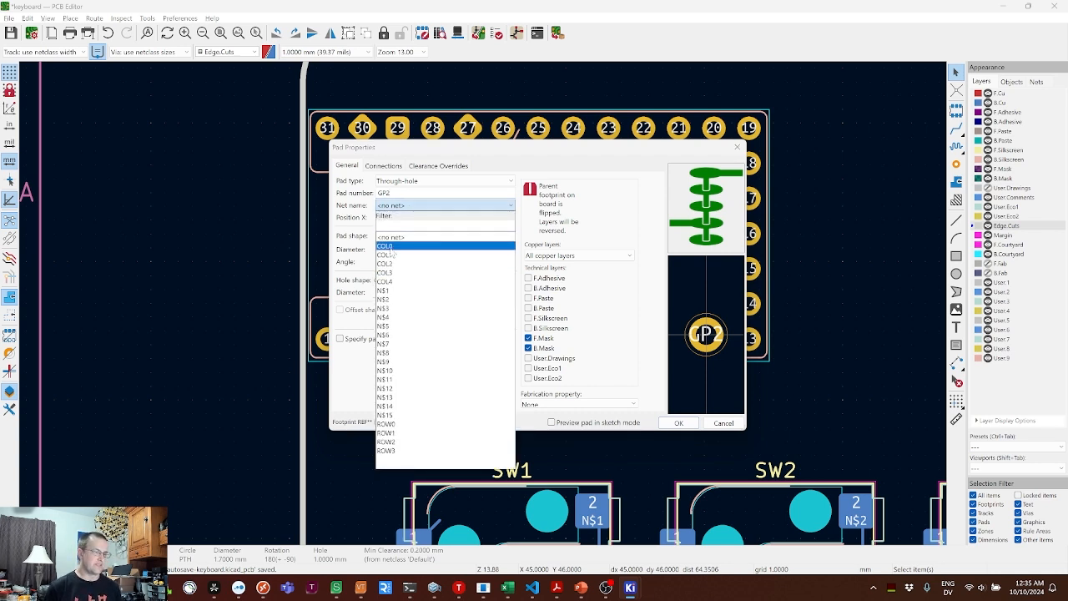
pyautogui.click(390, 248)
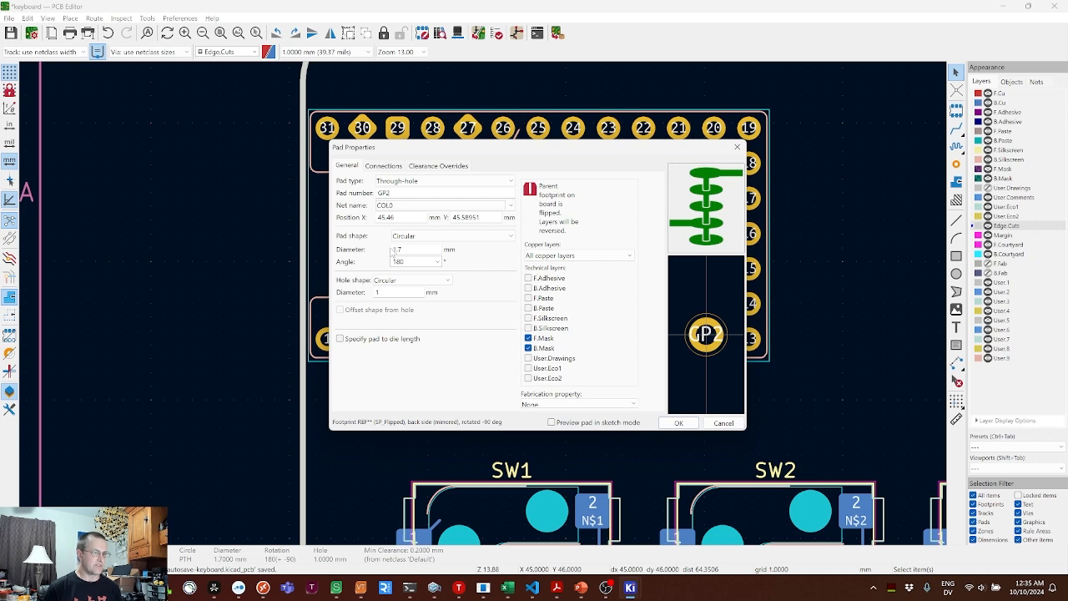
pyautogui.click(674, 424)
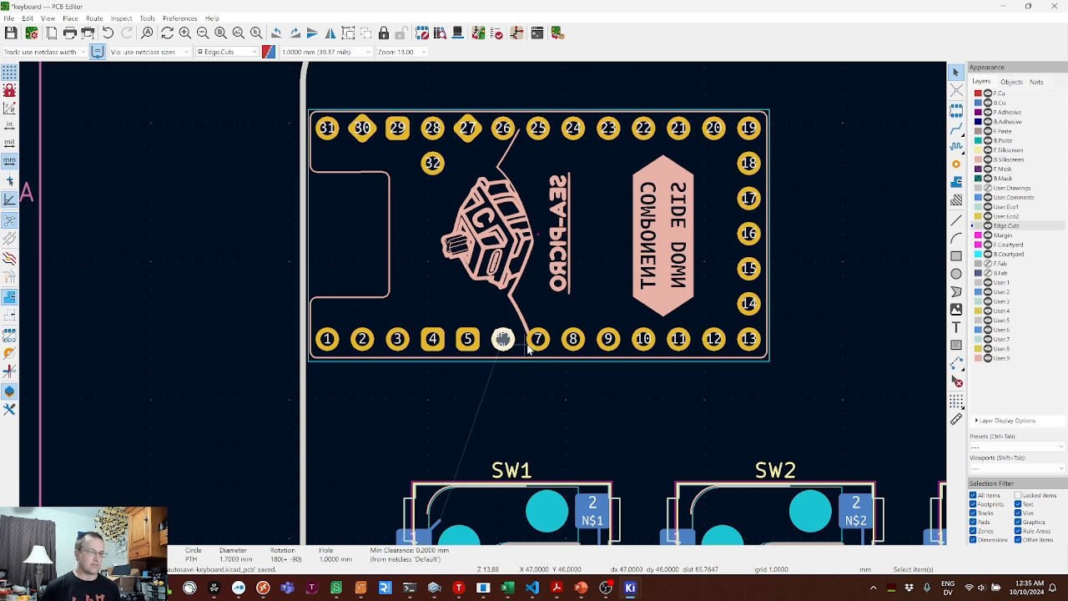
pyautogui.press('Escape')
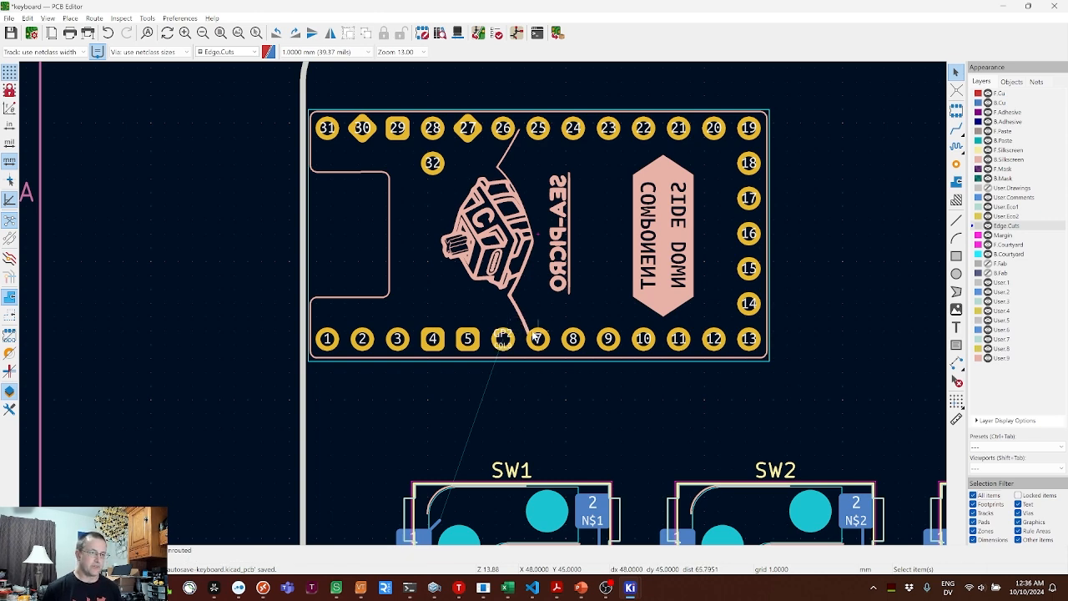
pyautogui.click(524, 319)
pyautogui.press('e')
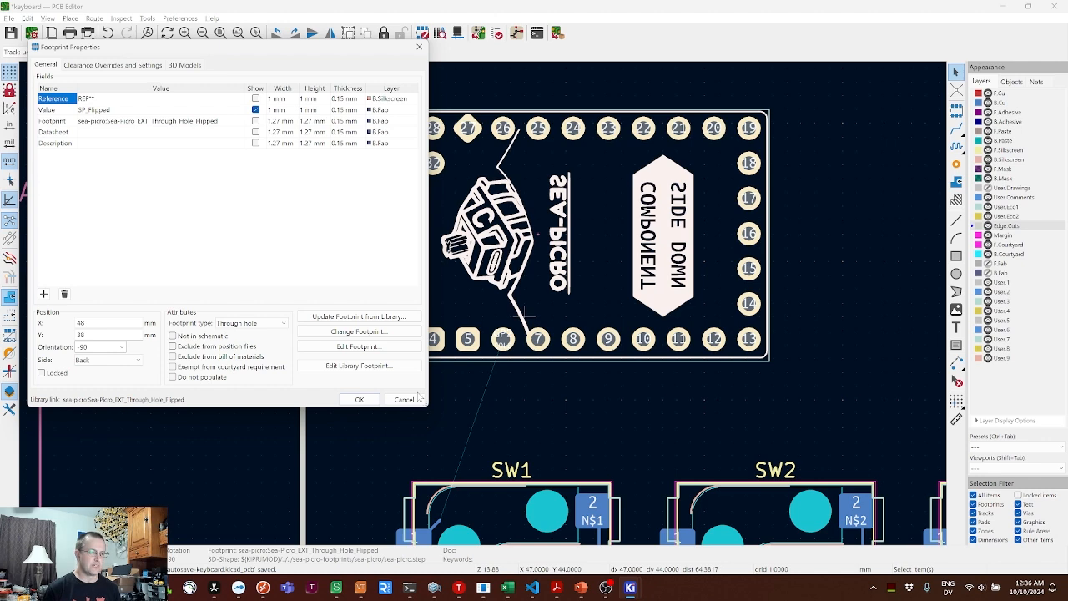
pyautogui.click(417, 398)
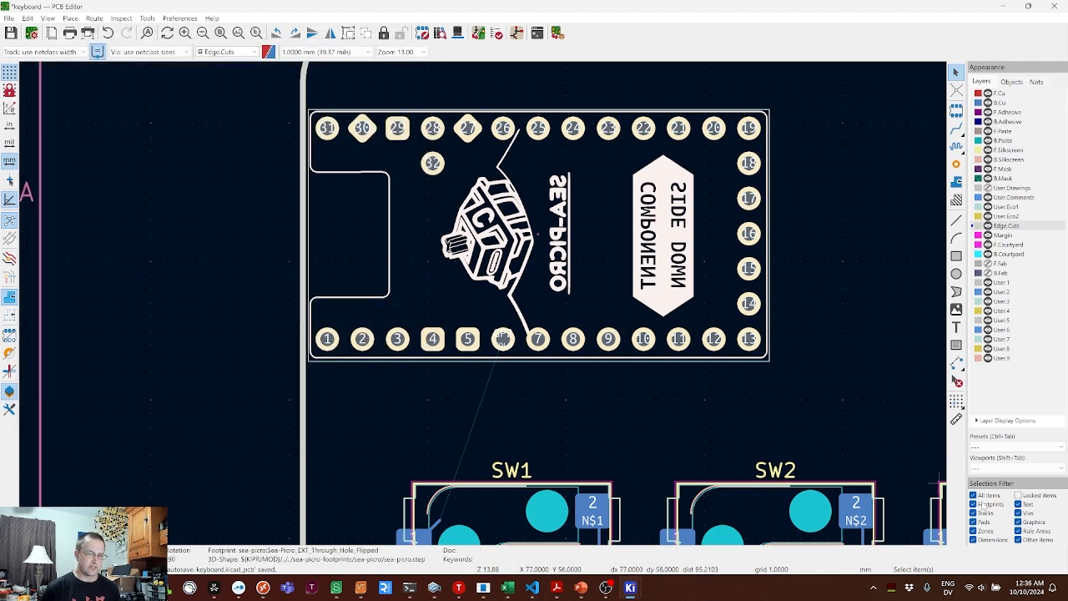
# - Restrict the selection filter to pads only and clear the current footprint selection
pyautogui.click(973, 495)
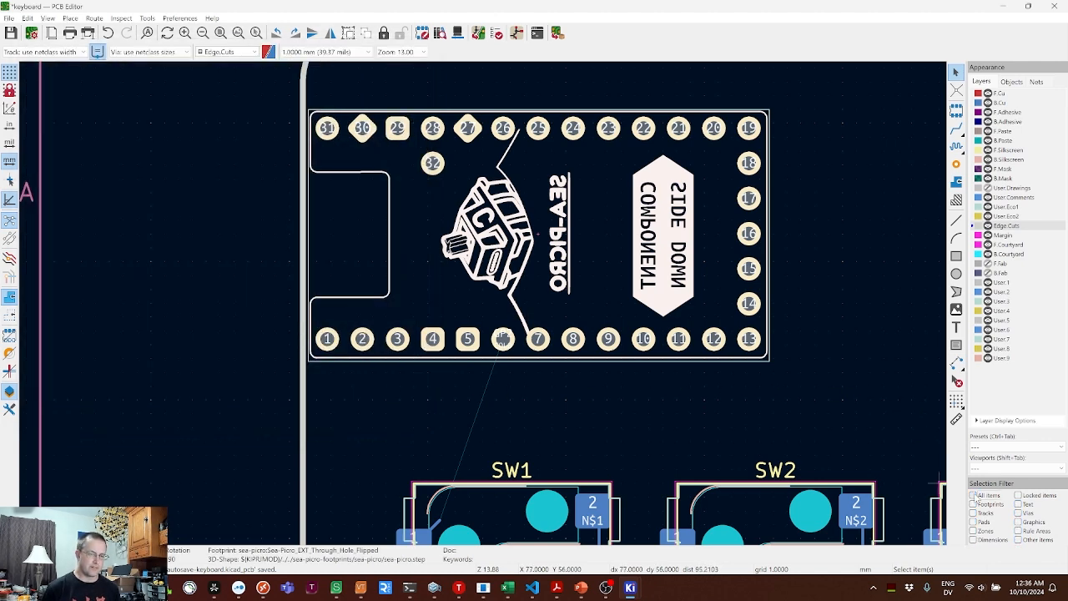
pyautogui.click(973, 522)
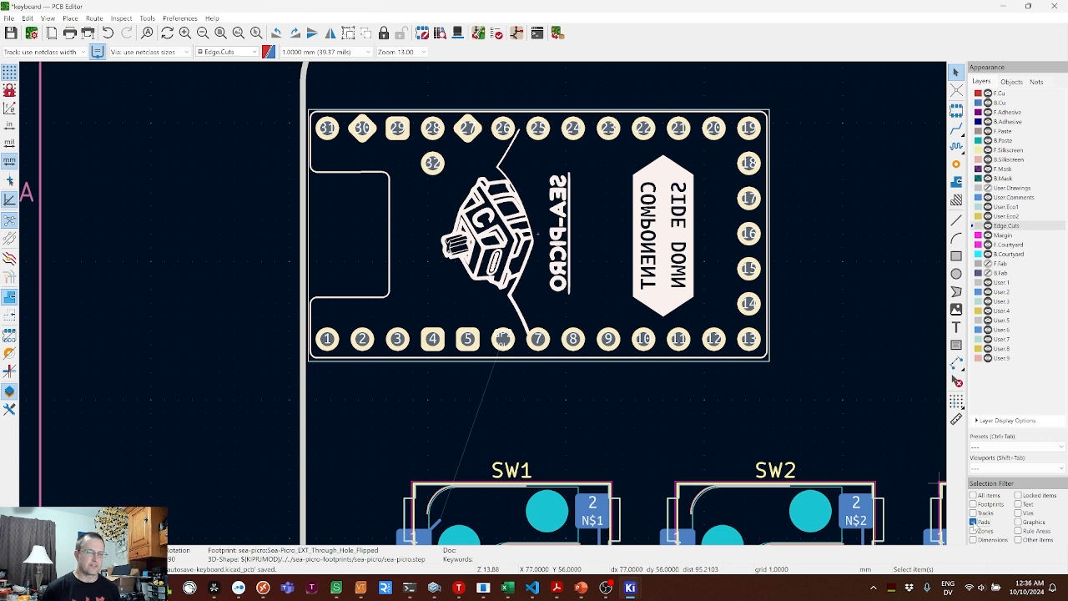
pyautogui.click(542, 422)
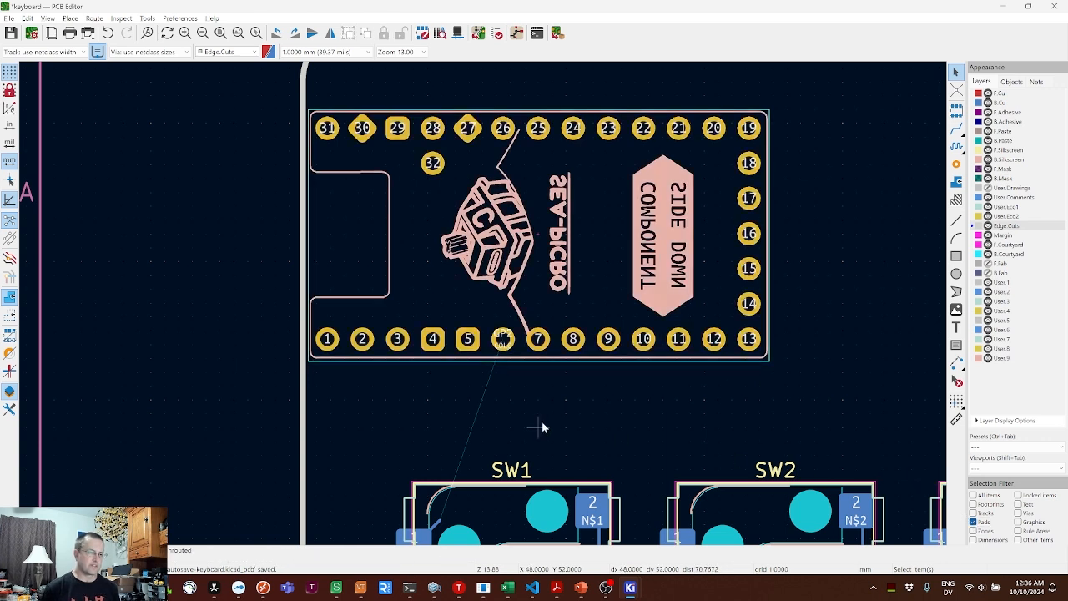
# - Rename the Sea-Picro footprint's pad 7 to GP3 and assign it to the COL1 net
pyautogui.doubleClick(536, 343)
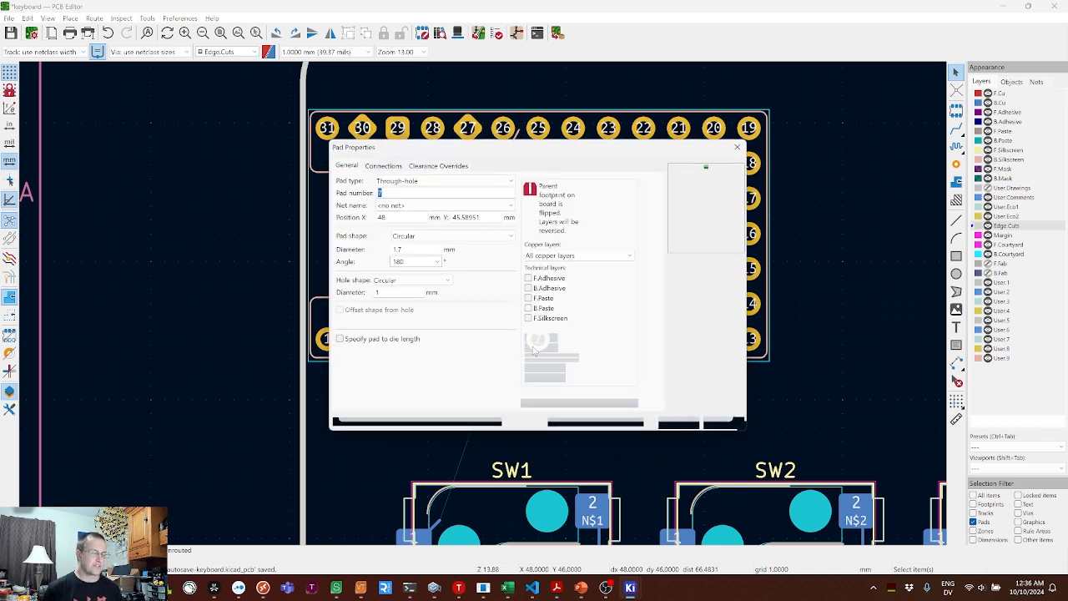
pyautogui.write('GP3')
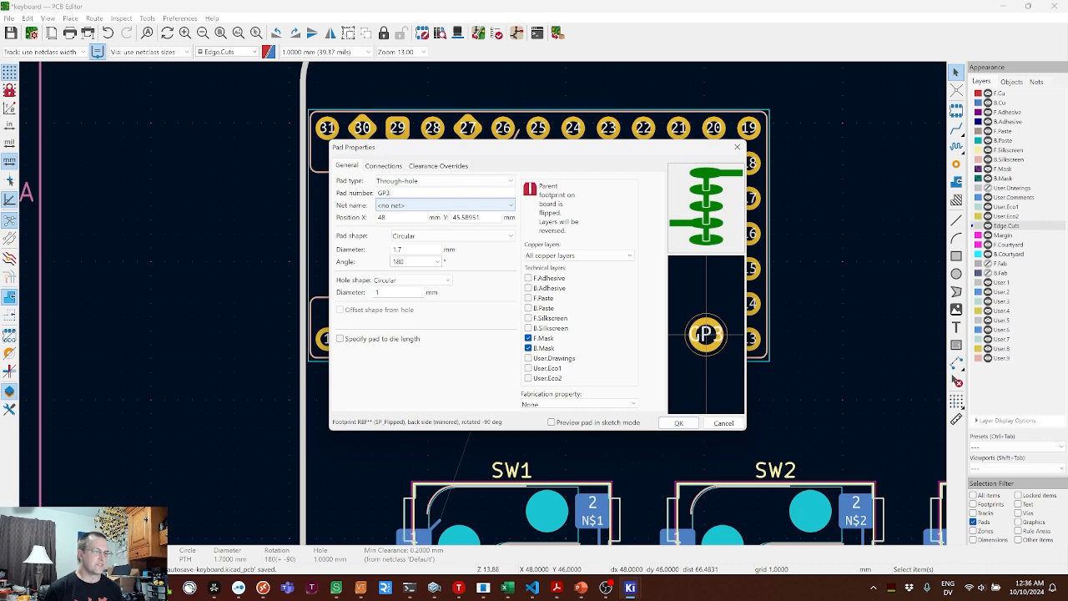
pyautogui.click(412, 207)
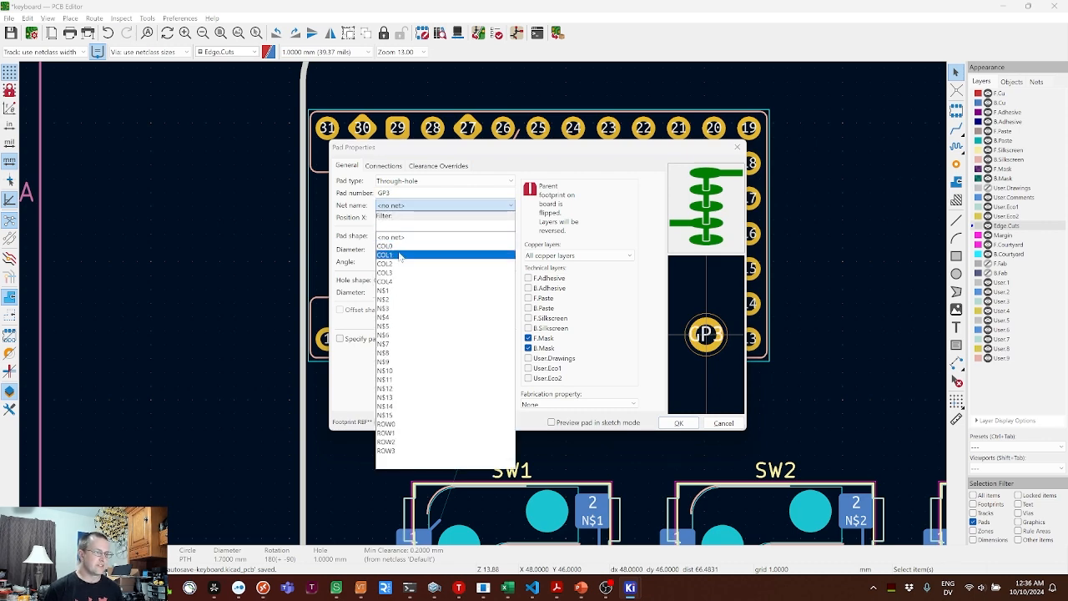
pyautogui.click(404, 246)
pyautogui.click(679, 423)
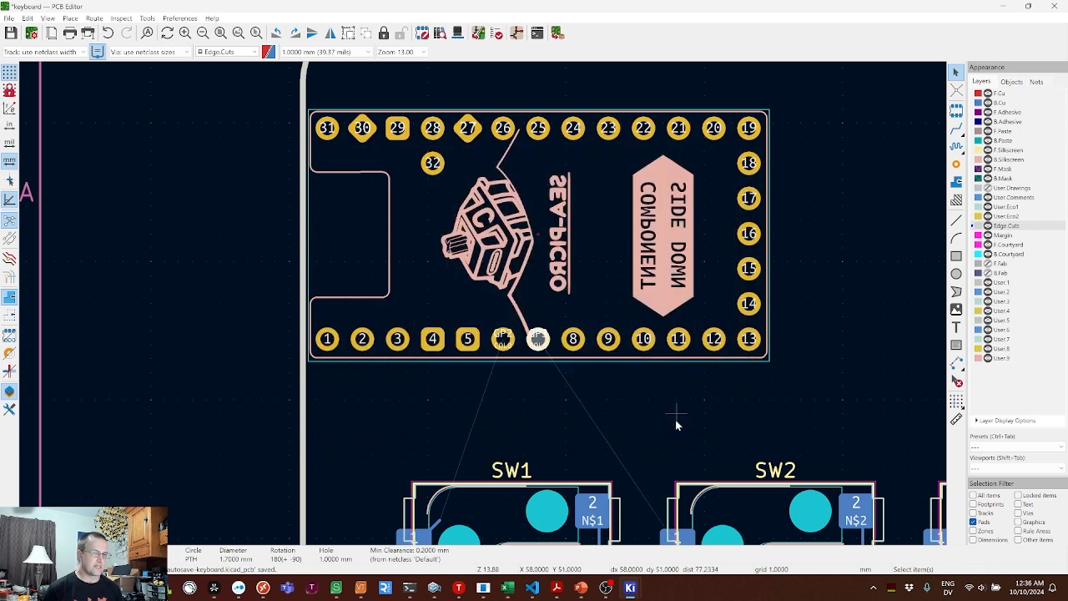
# - Rename the Sea-Picro footprint's pad 8 to GP4 and assign it to the COL2 net
pyautogui.click(575, 349)
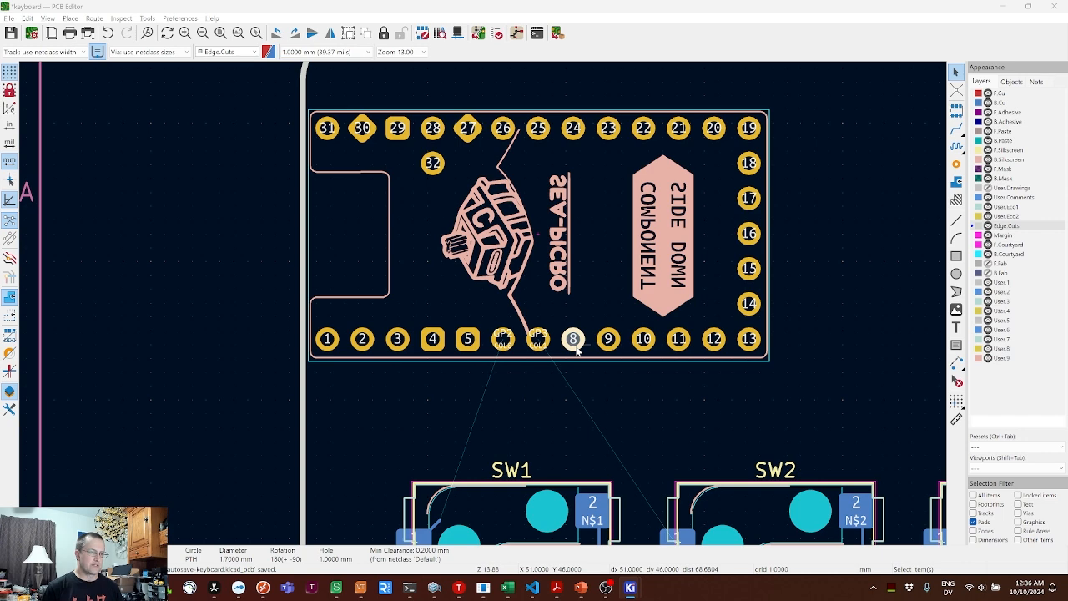
pyautogui.doubleClick(575, 349)
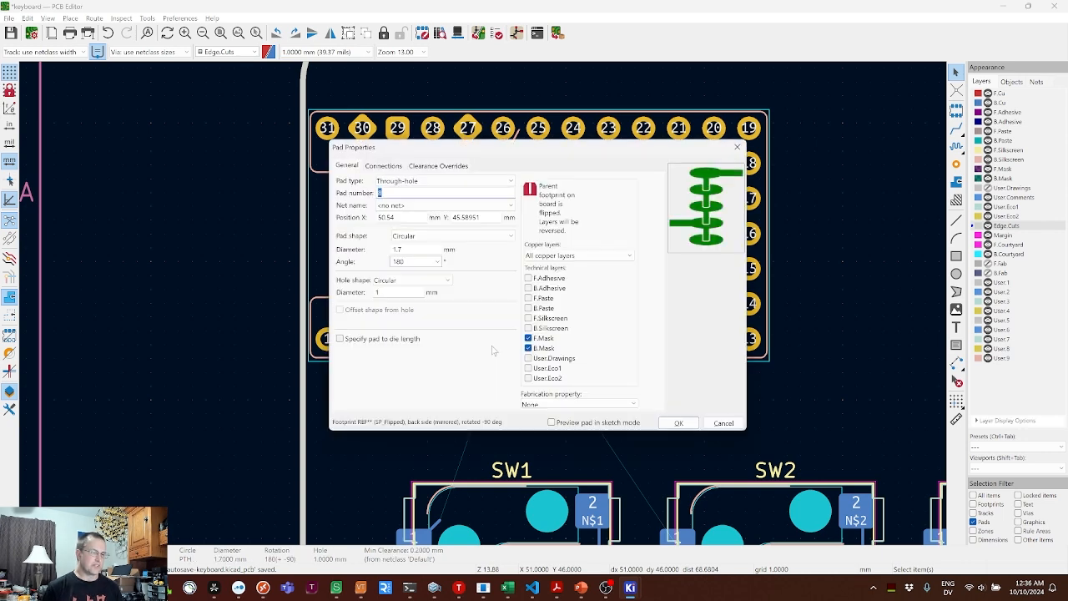
pyautogui.write('GP4')
pyautogui.click(414, 206)
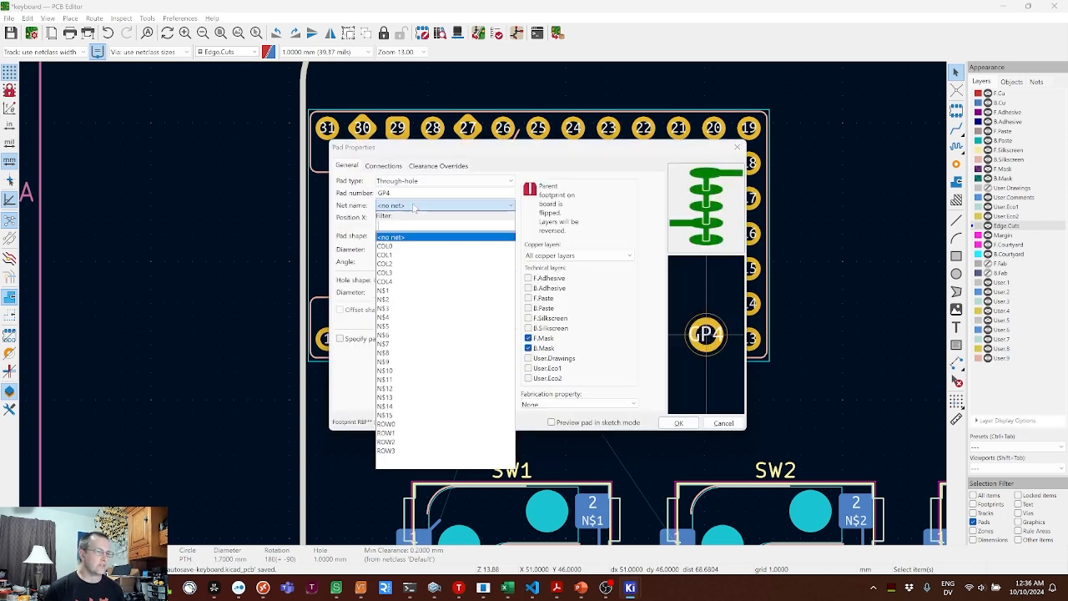
pyautogui.click(406, 264)
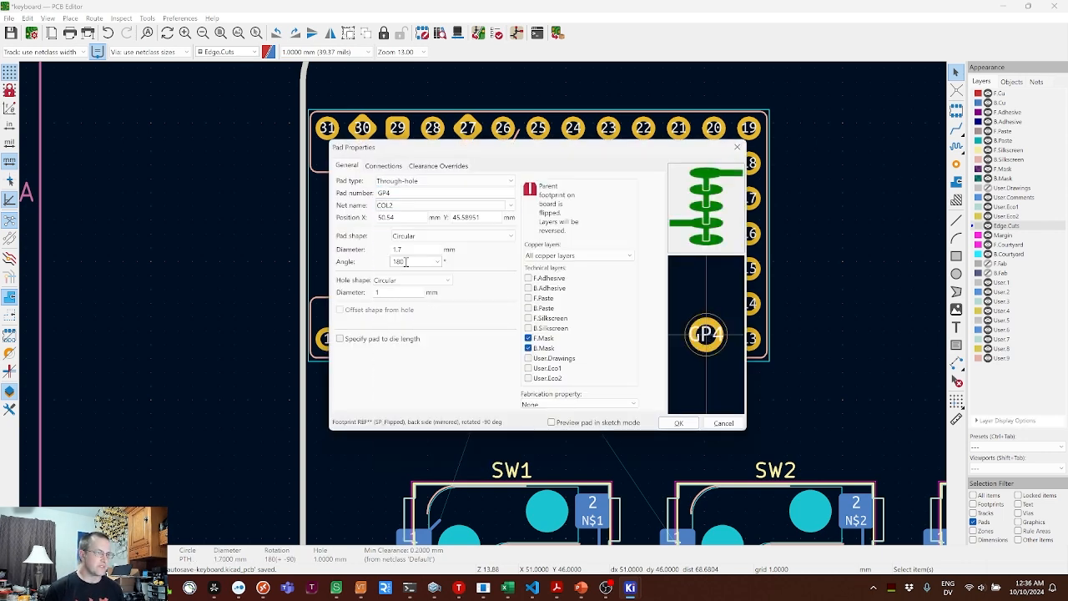
pyautogui.click(678, 423)
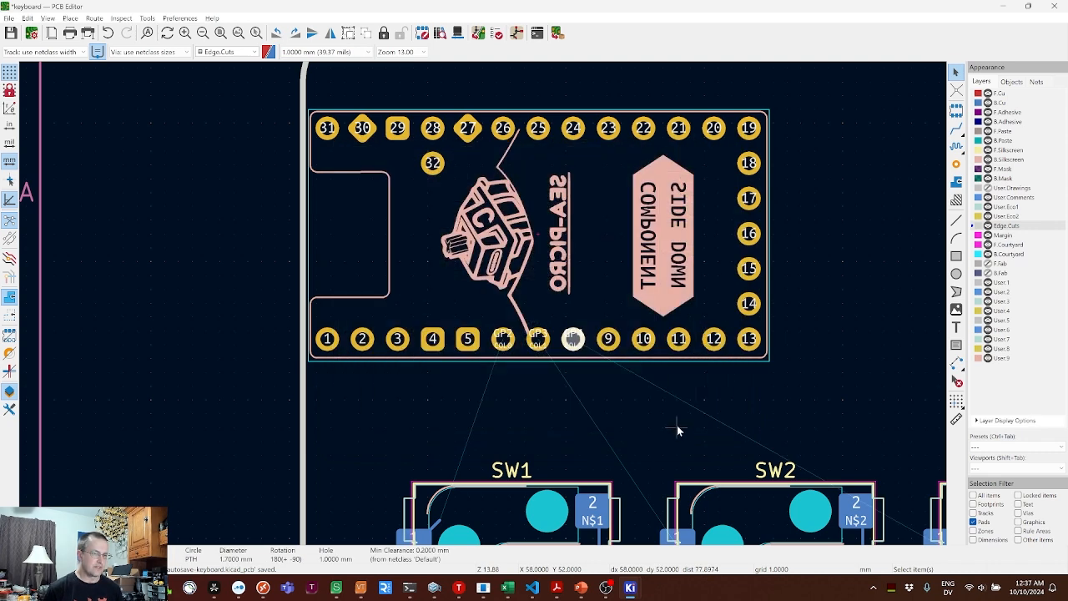
# - Rename controller pads 9 through 12 to GP5 through GP8, assigning GP5 to COL3 and the others to the row nets
pyautogui.click(610, 349)
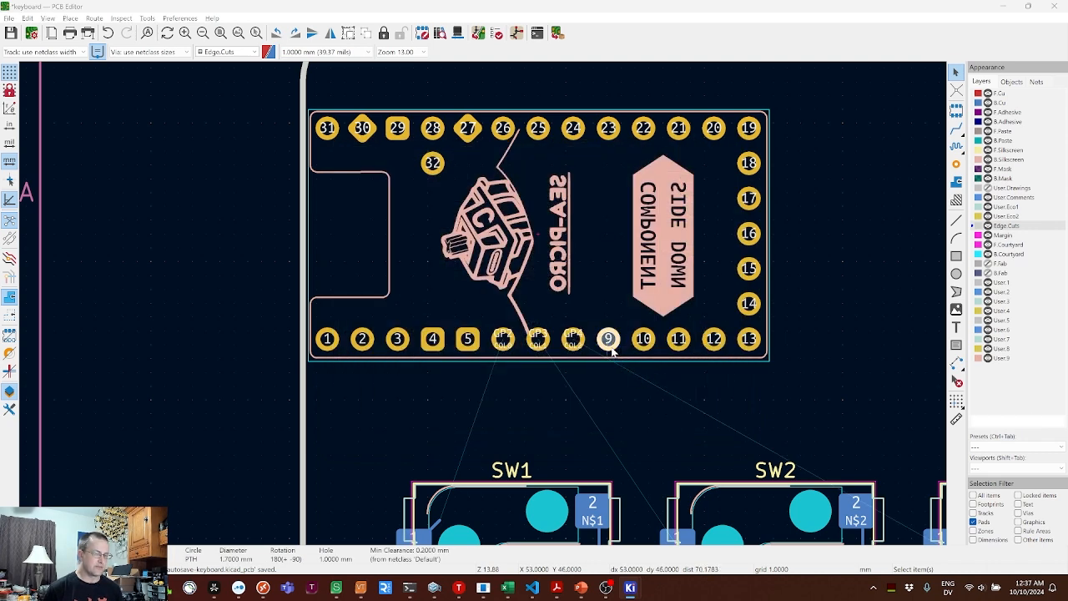
pyautogui.doubleClick(610, 349)
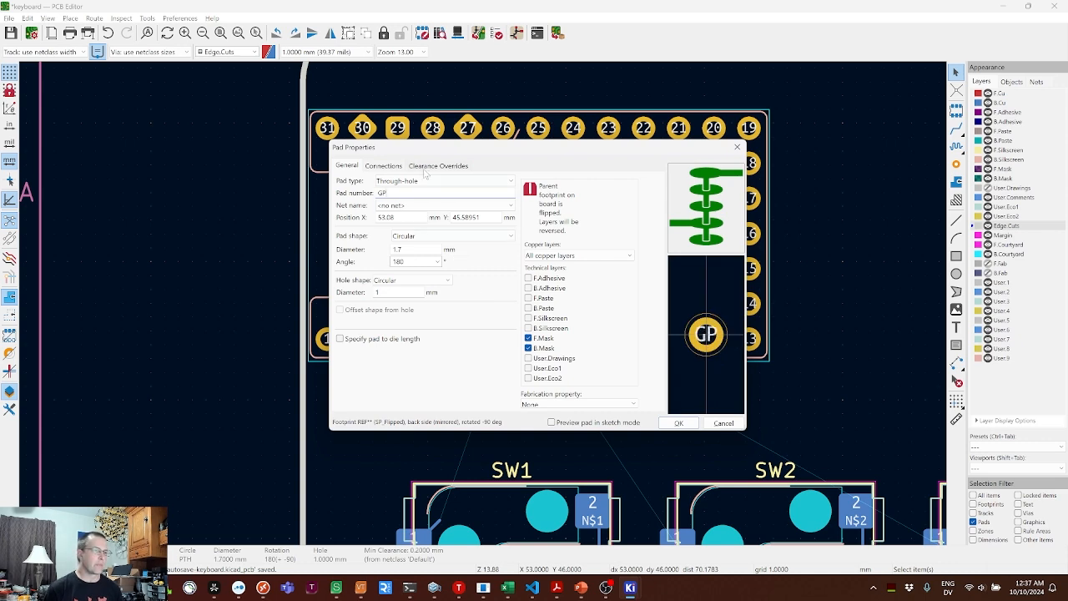
pyautogui.press('Return')
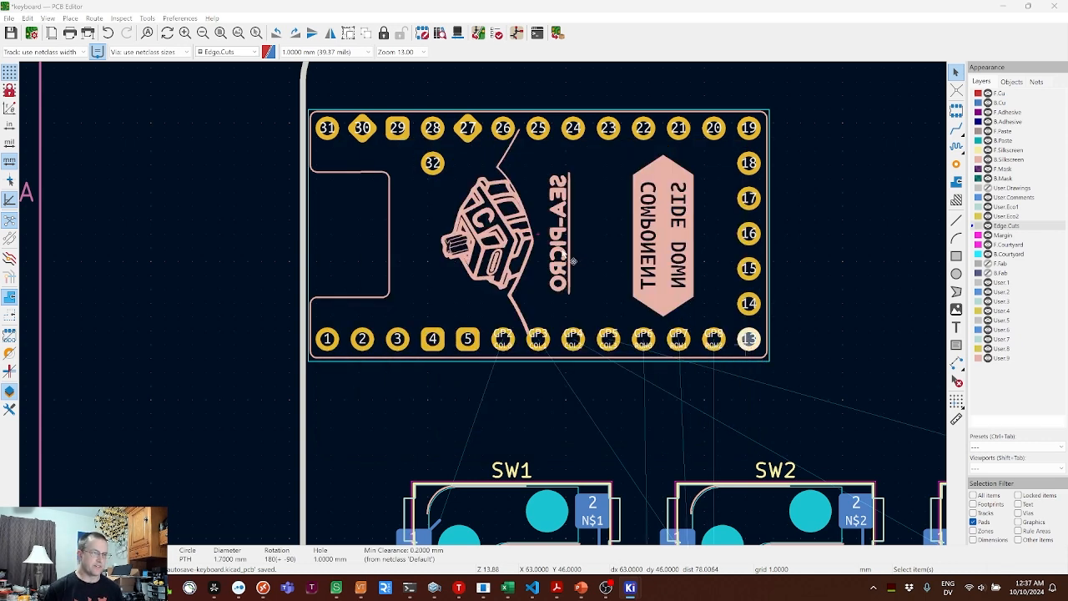
# - Rename the controller's pad 13 to GP9, assign it to ROW3, and check the numbering against the Sea-Picro pinout page in the browser
pyautogui.write('e')
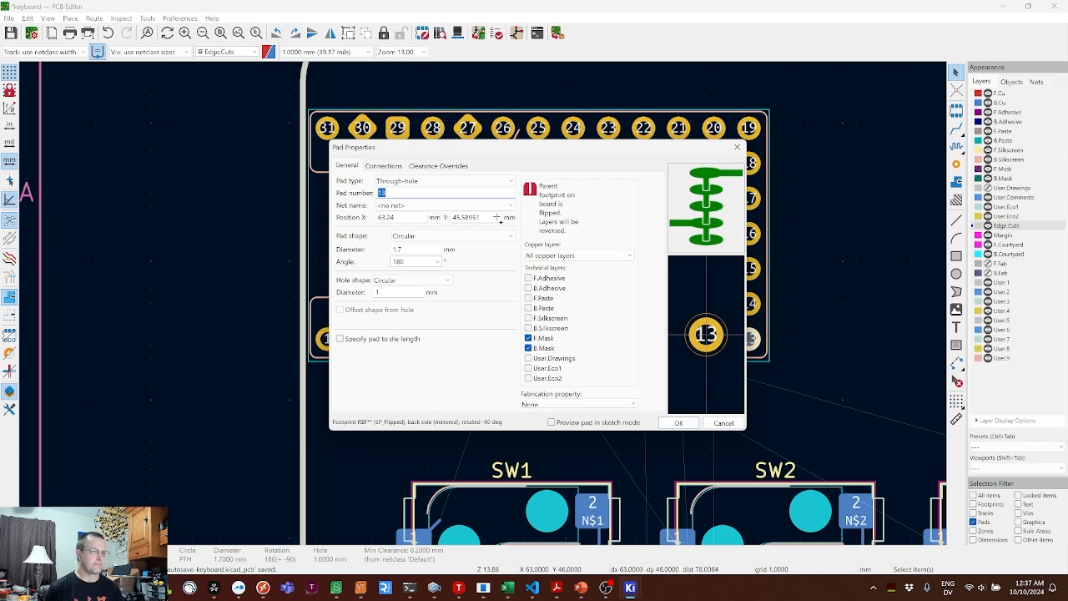
pyautogui.write('GP9')
pyautogui.press('Tab')
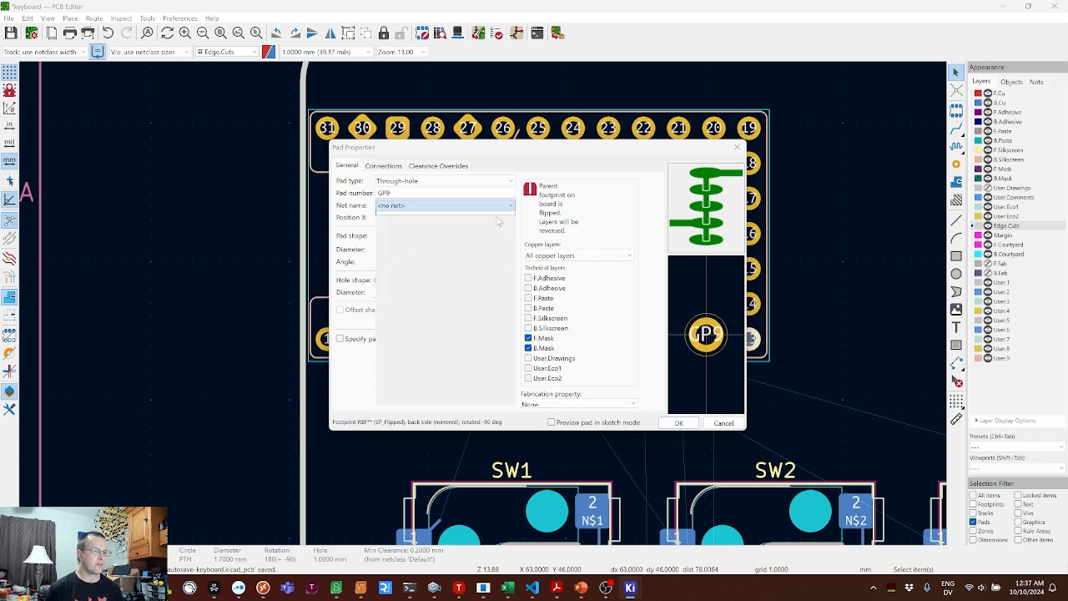
pyautogui.write('row3')
pyautogui.press('Return')
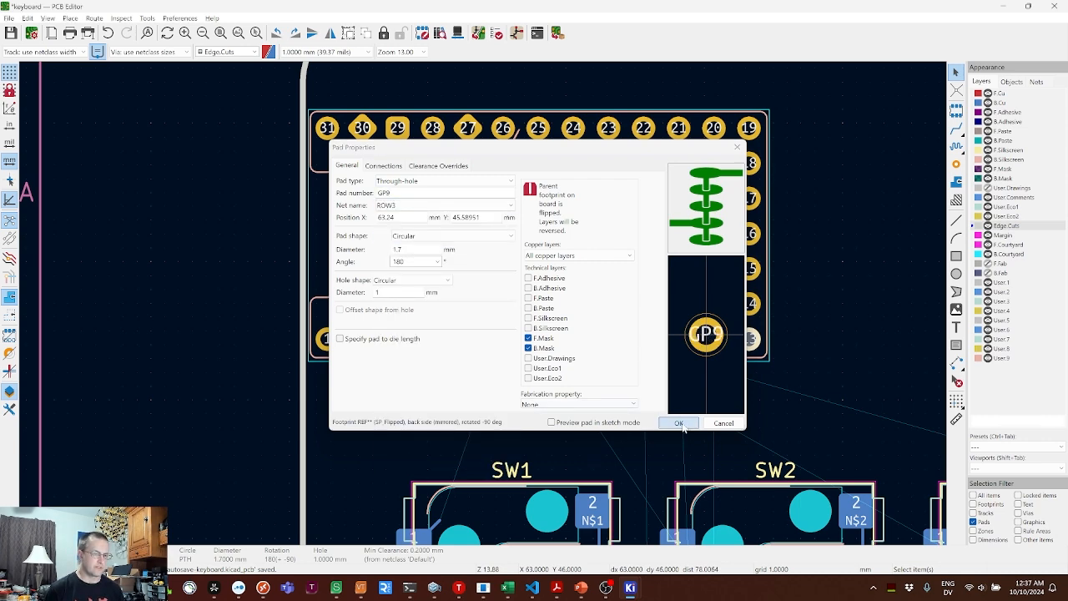
pyautogui.click(678, 423)
pyautogui.hotkey('alt', 'Tab')
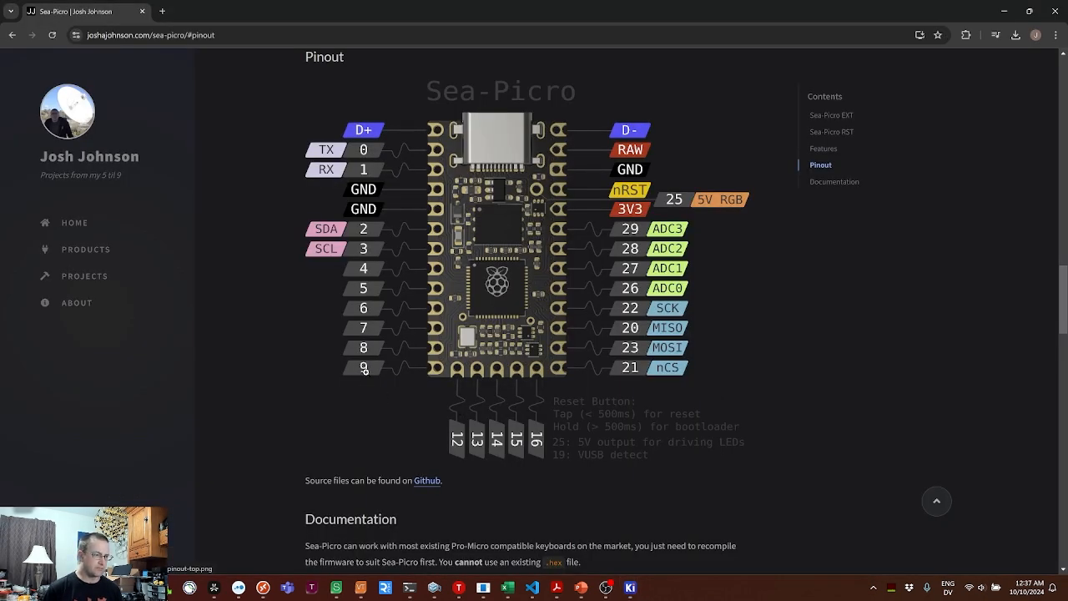
pyautogui.hotkey('alt', 'Tab')
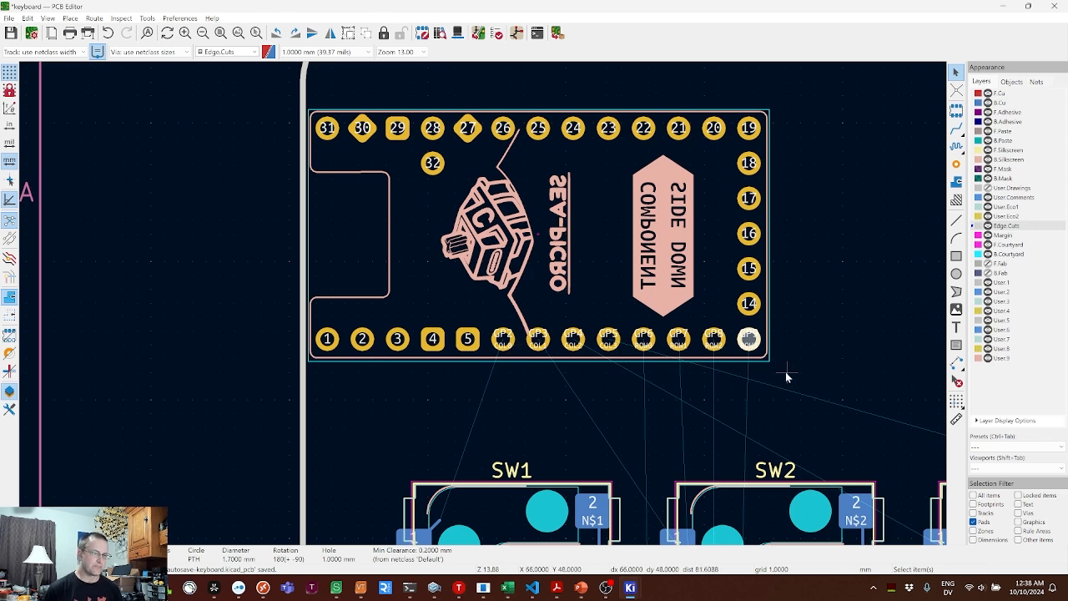
# - Route the COL0 track on B.Cu from SW1's column pad to the controller's GP2 pad
pyautogui.scroll(-5, 786, 377)
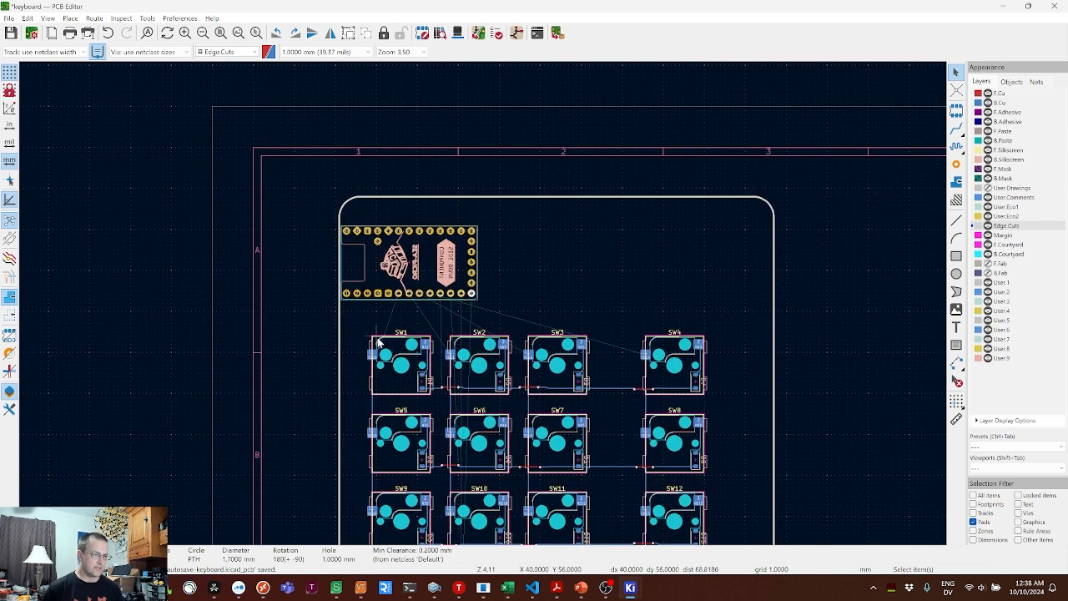
pyautogui.scroll(2, 468, 364)
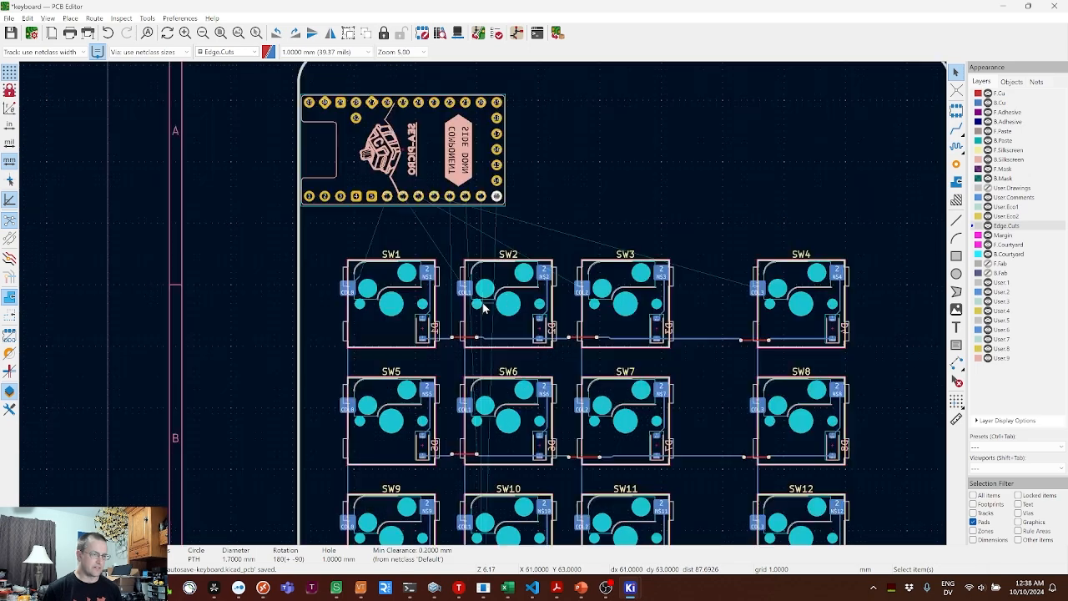
pyautogui.scroll(-1, 417, 334)
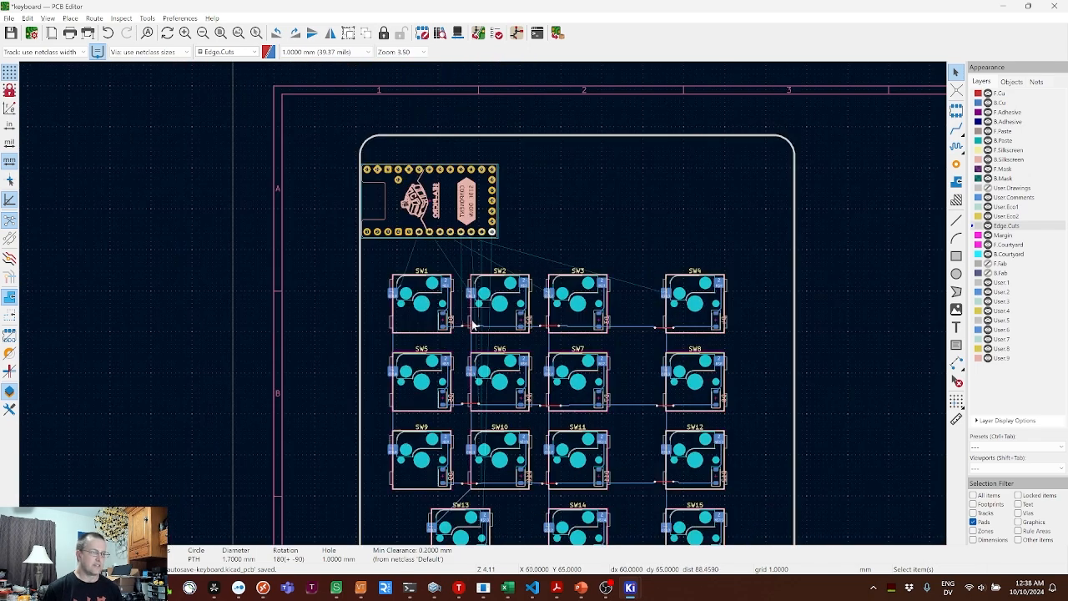
pyautogui.scroll(1, 383, 322)
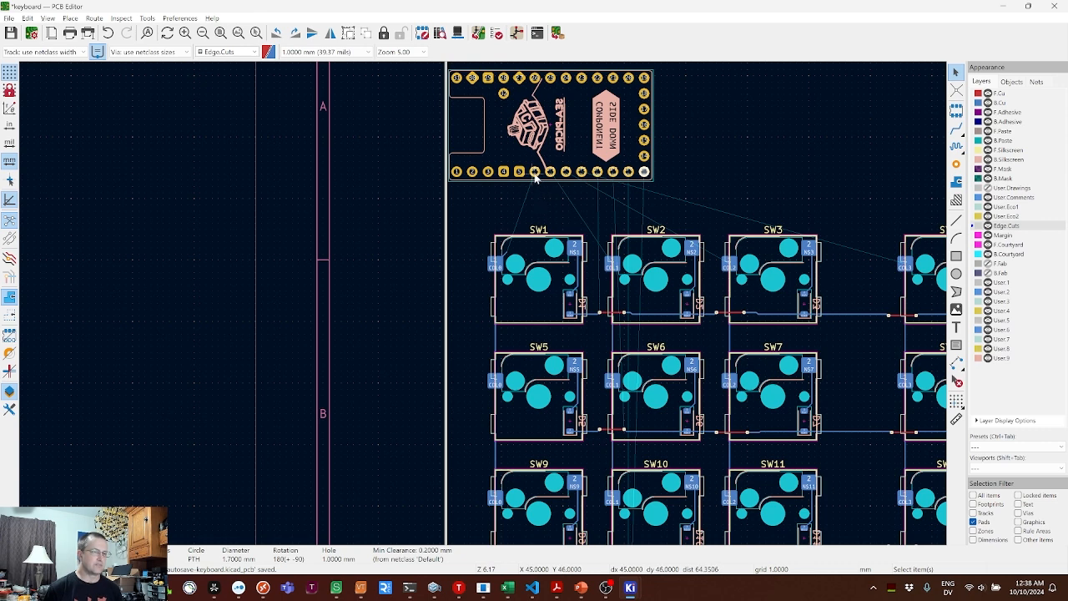
pyautogui.press('x')
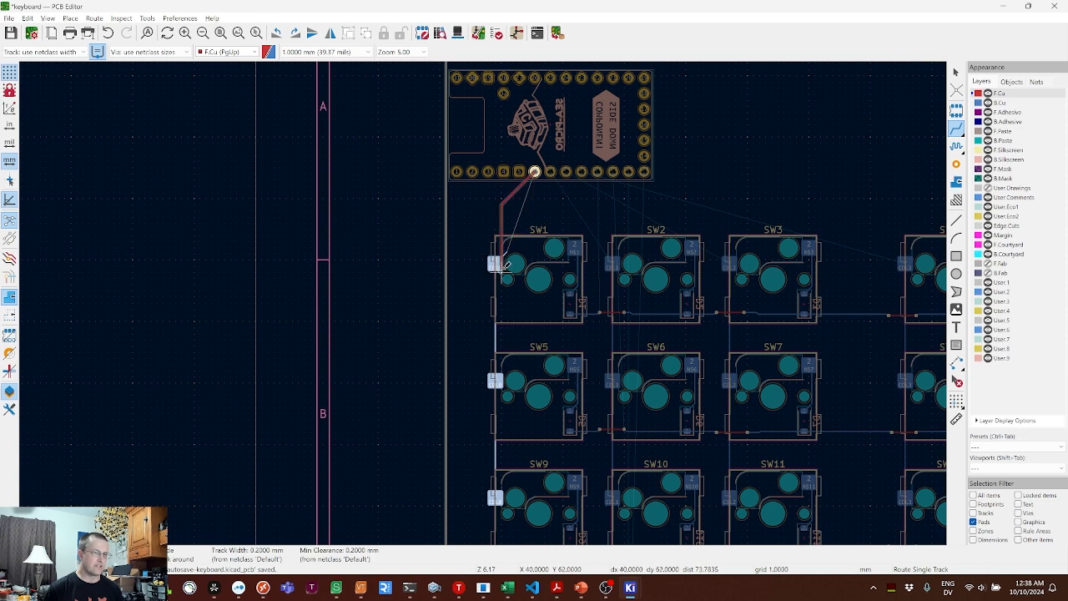
pyautogui.press('Escape')
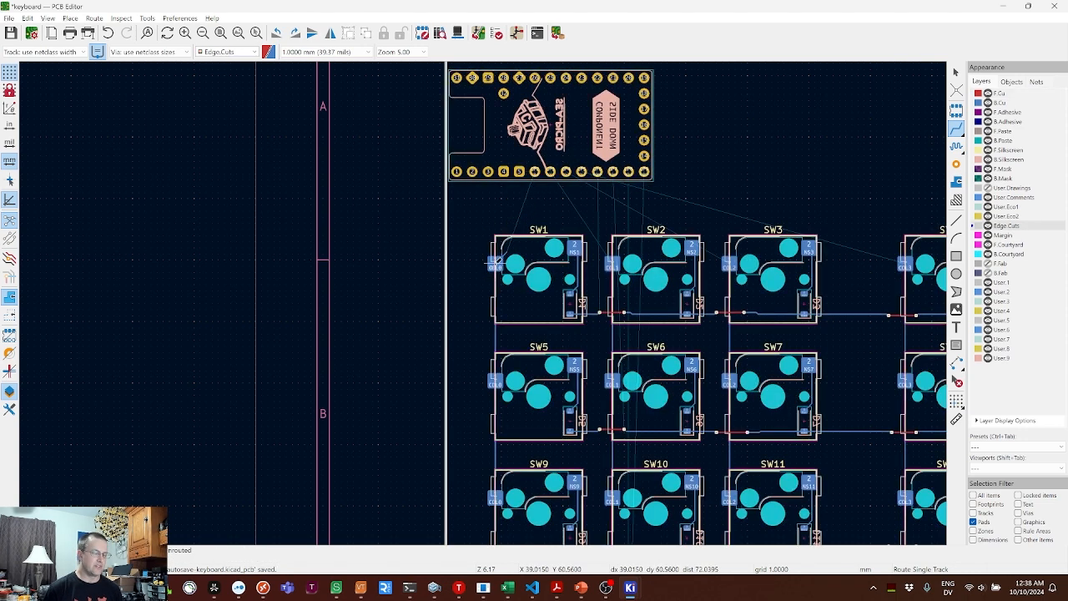
pyautogui.click(495, 264)
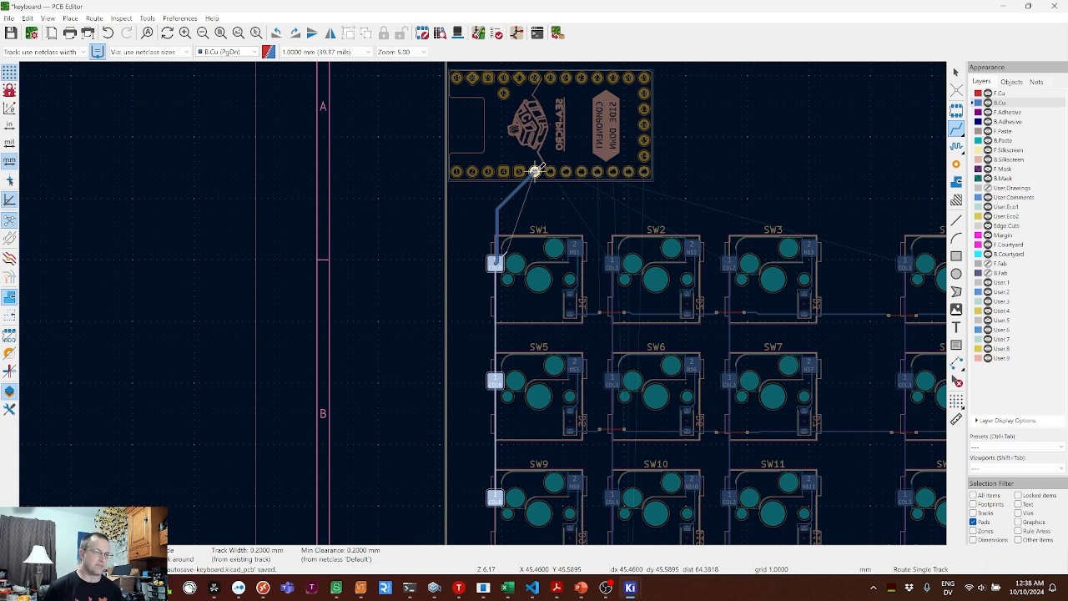
pyautogui.press('Escape')
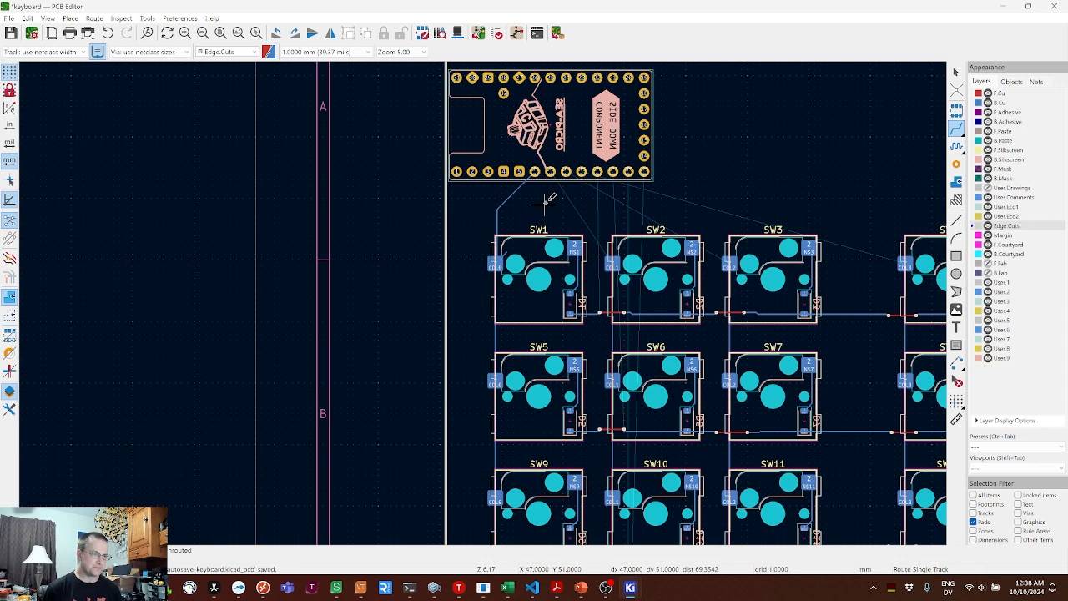
# - Route COL1 from SW2 to GP3 and COL2 from SW3 to GP4 on B.Cu, switching the grid to 0.2000 mm for the COL2 track
pyautogui.click(616, 261)
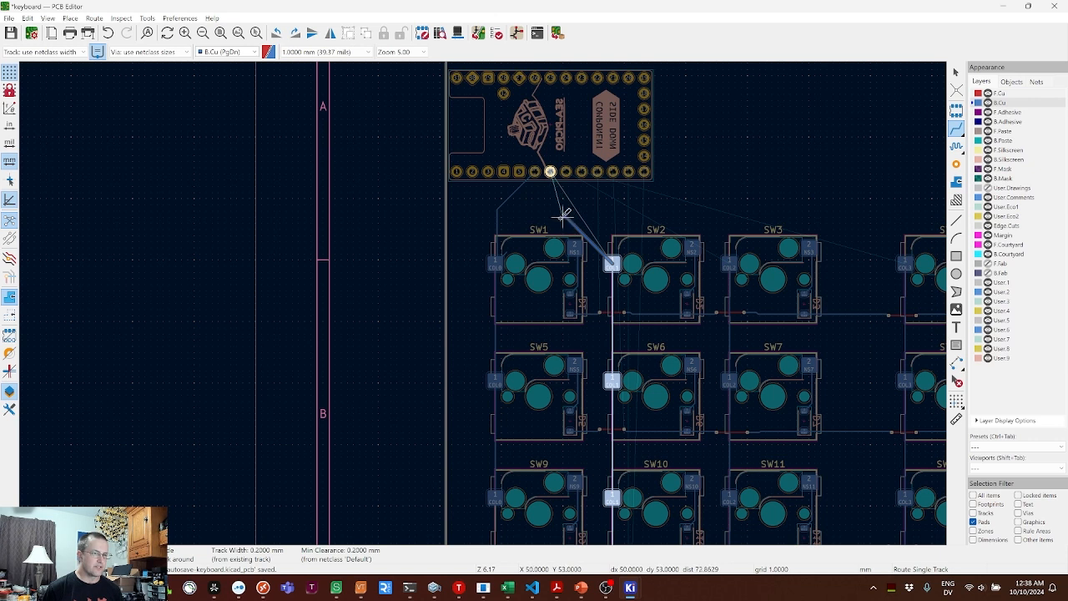
pyautogui.click(553, 172)
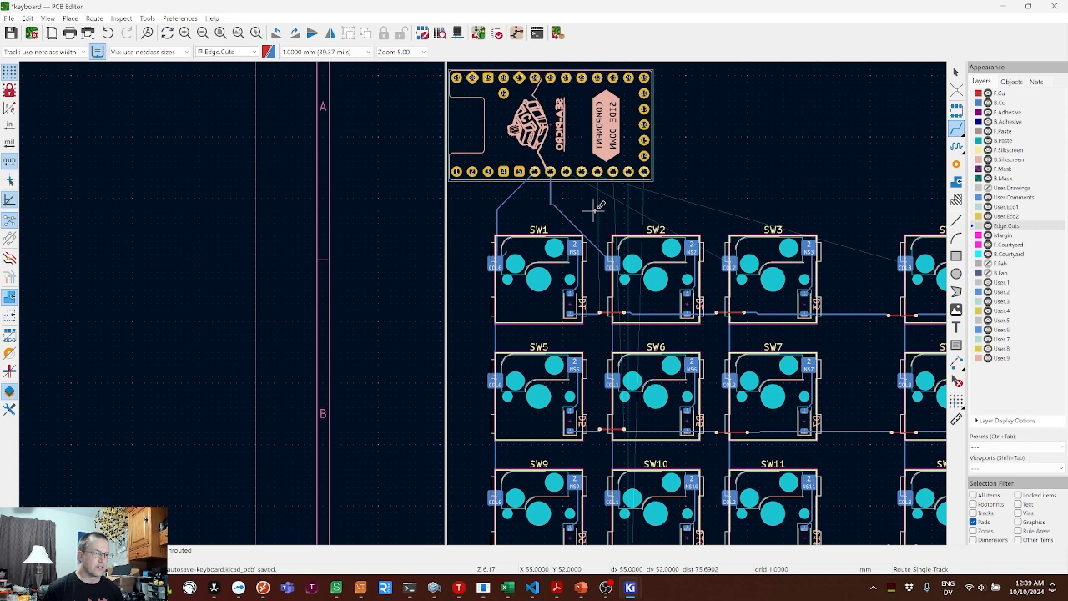
pyautogui.click(738, 258)
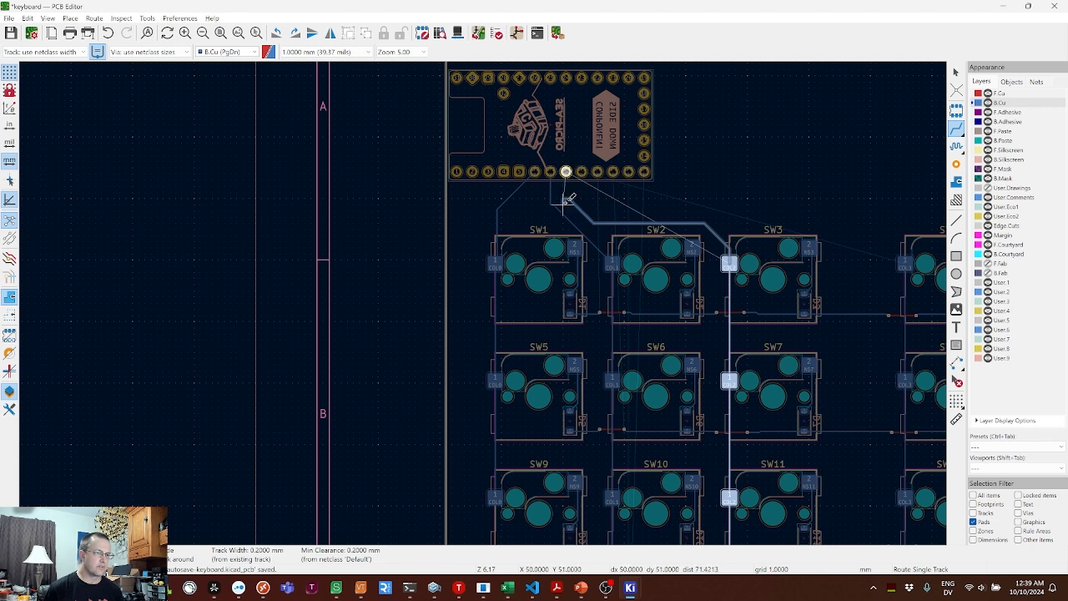
pyautogui.click(324, 52)
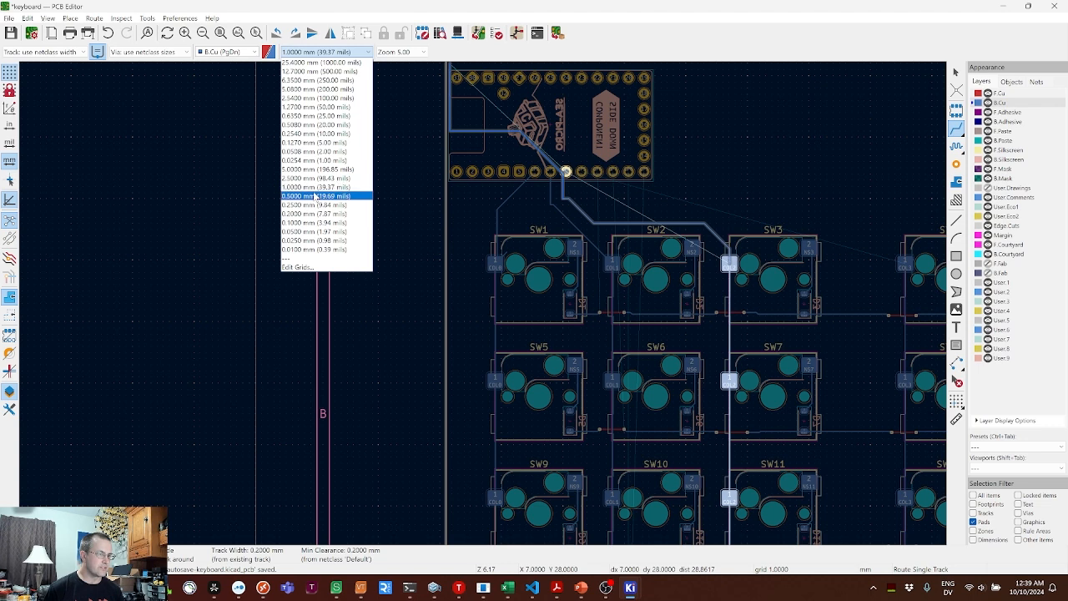
pyautogui.click(307, 214)
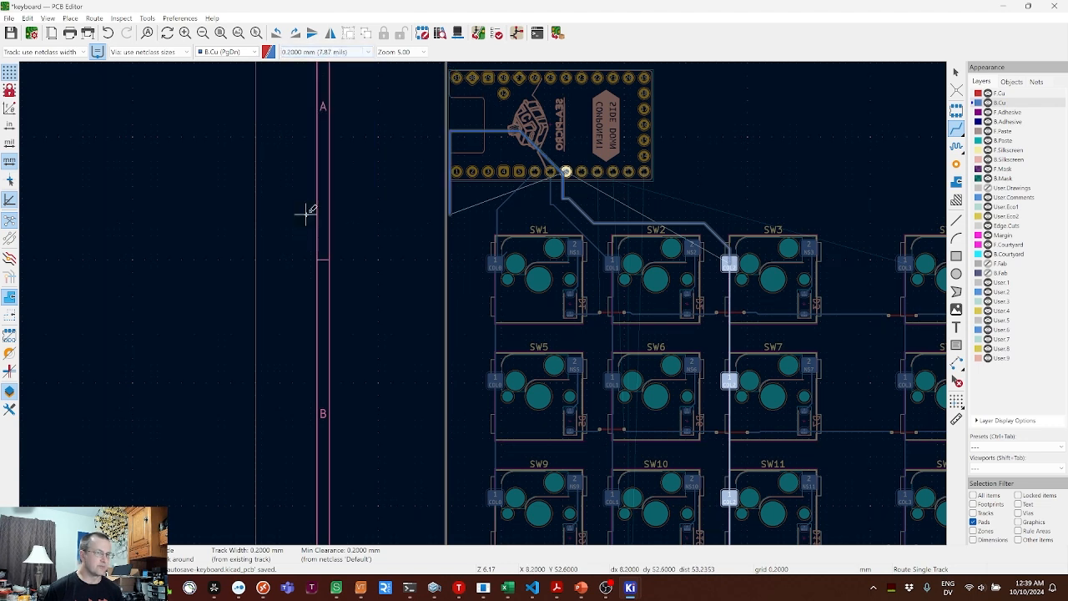
pyautogui.click(566, 175)
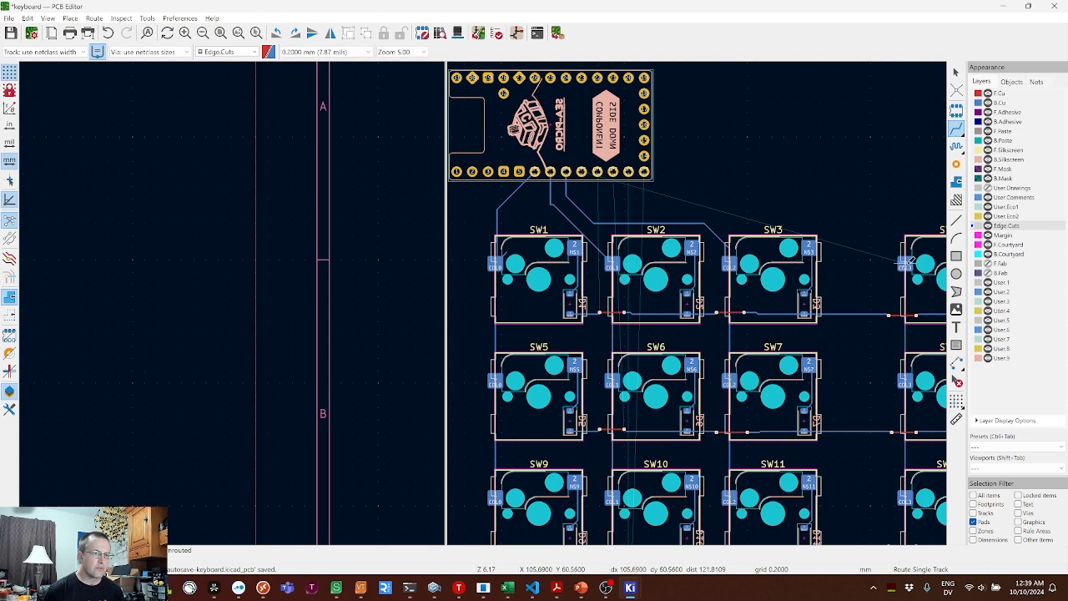
# - Route COL3 on B.Cu from SW4's column pad to GP5, and ROW0 on F.Cu from GP6 to the via between SW1 and SW2
pyautogui.click(905, 264)
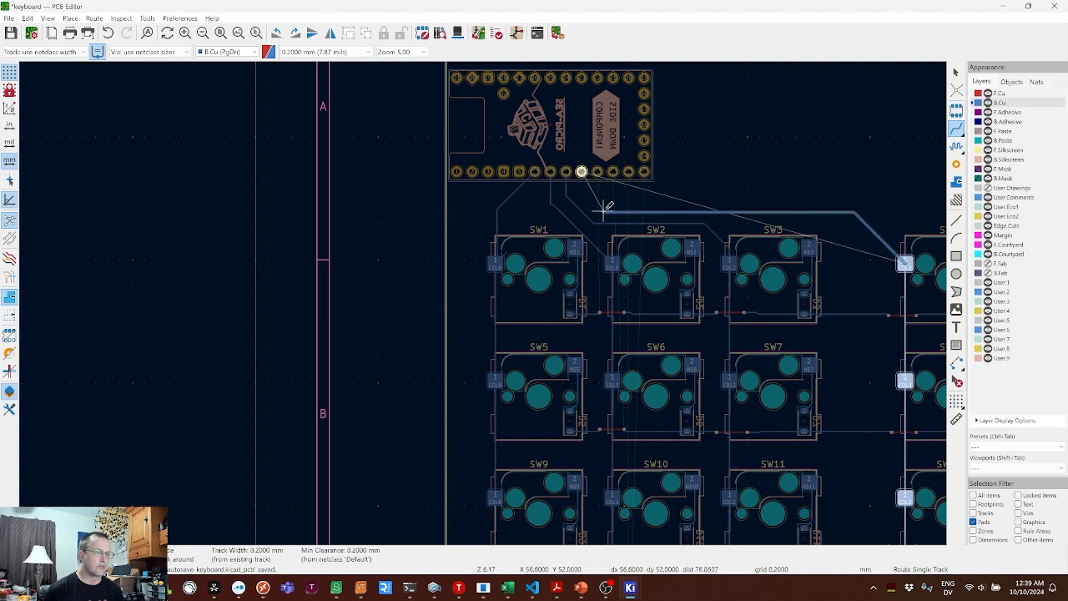
pyautogui.click(582, 171)
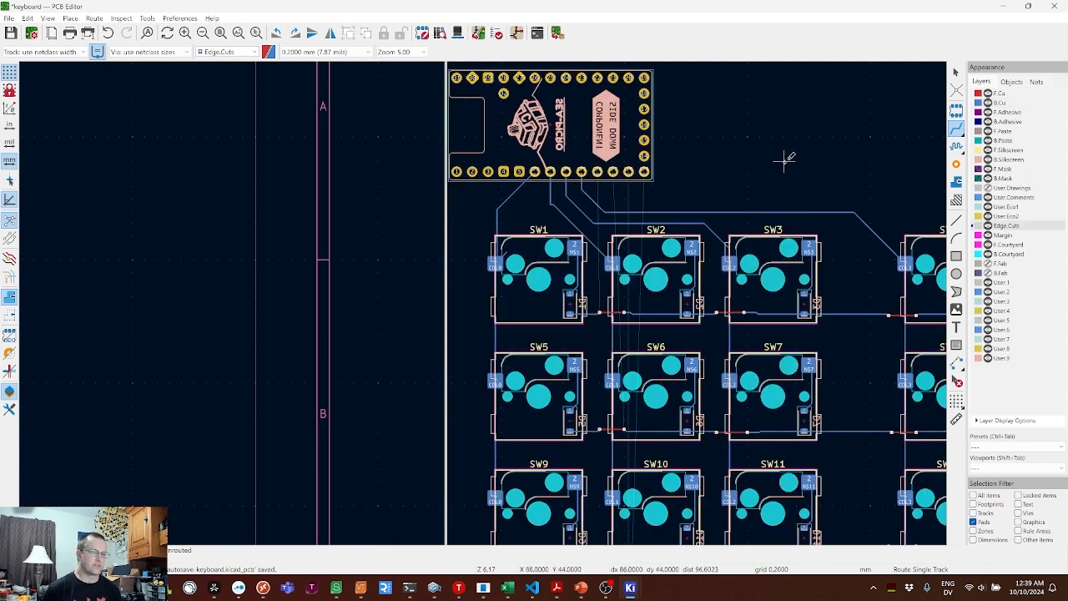
pyautogui.moveTo(784, 159); pyautogui.dragTo(660, 125, button='middle')
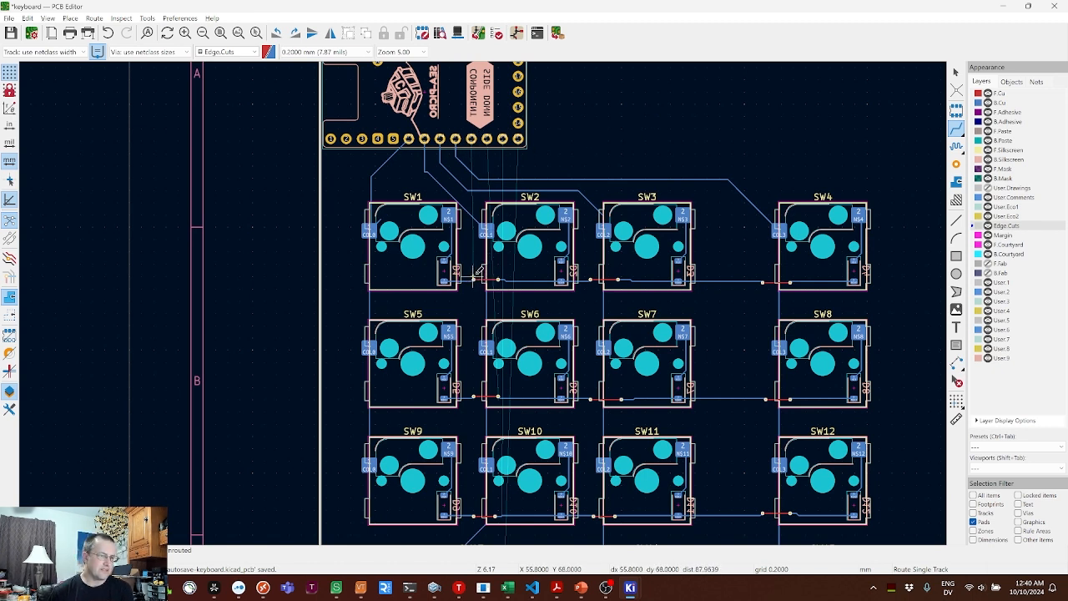
pyautogui.scroll(2, 475, 155)
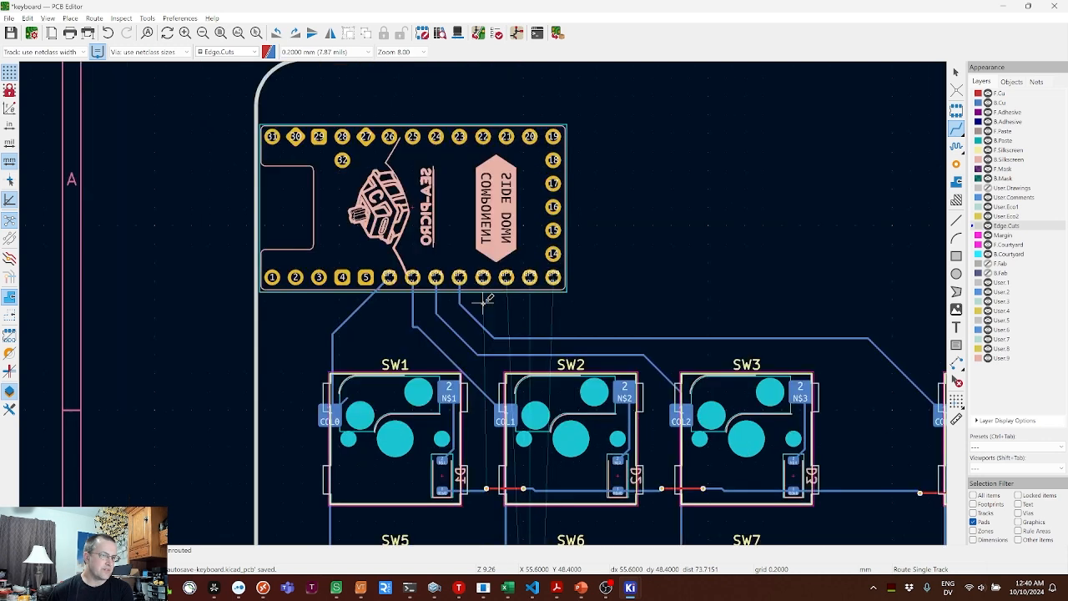
pyautogui.scroll(5, 486, 300)
pyautogui.moveTo(513, 357); pyautogui.dragTo(529, 152, button='middle')
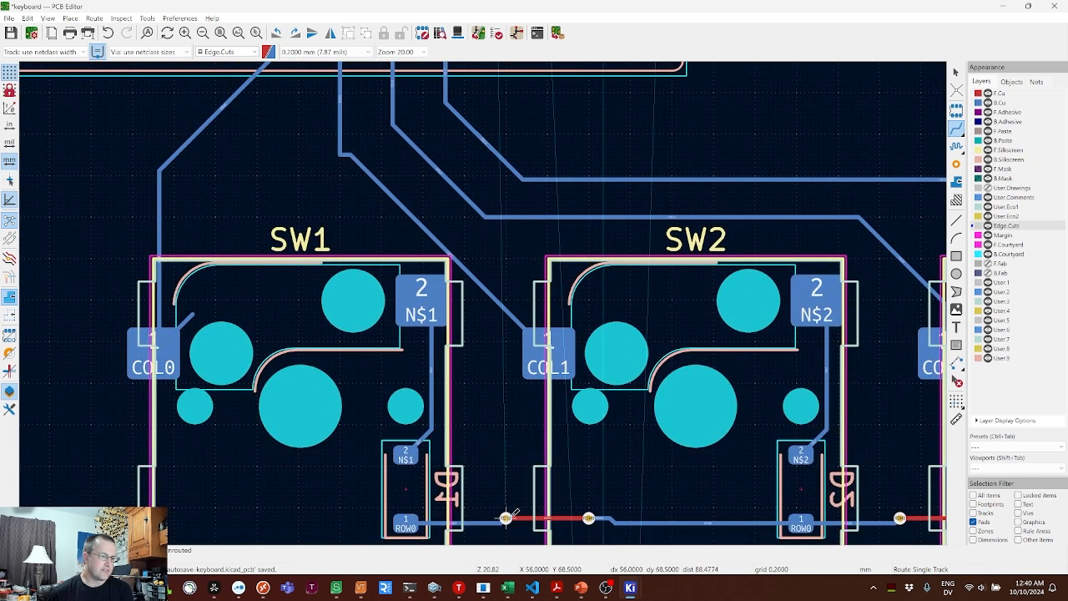
pyautogui.scroll(-3, 464, 131)
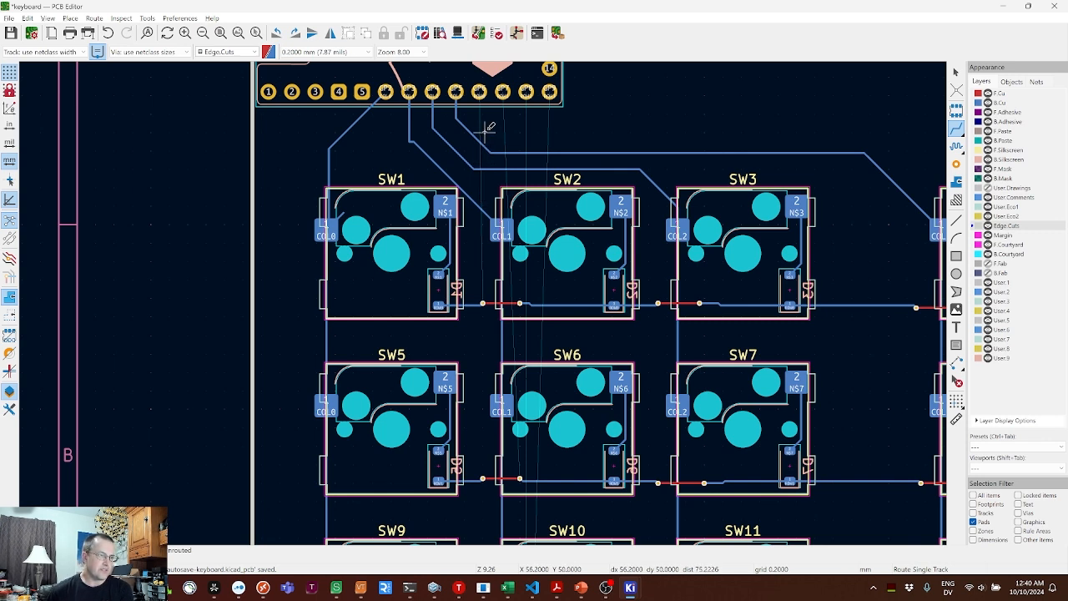
pyautogui.click(480, 90)
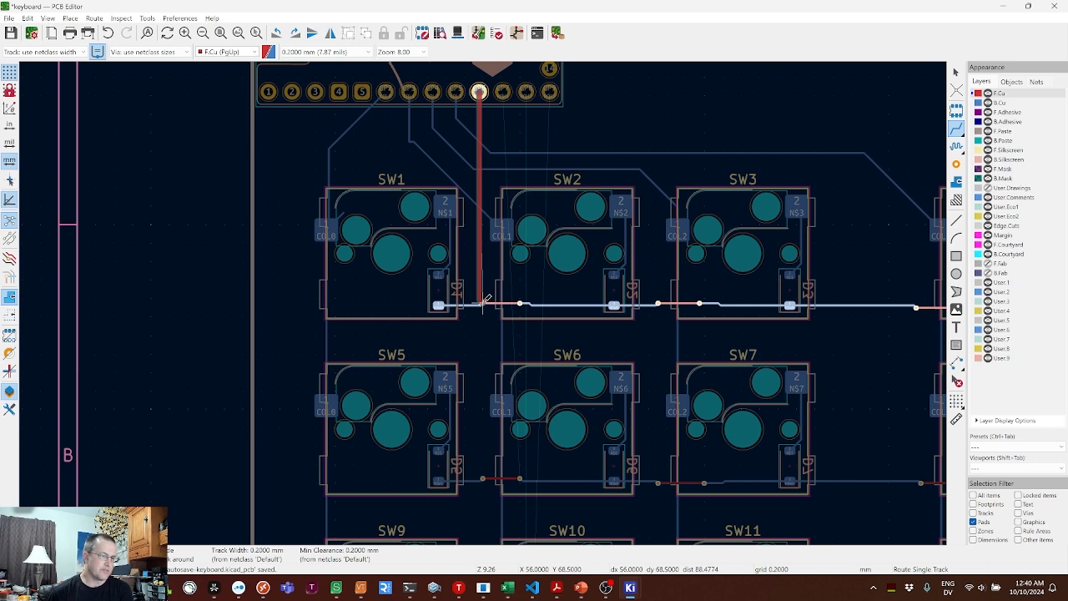
pyautogui.click(483, 302)
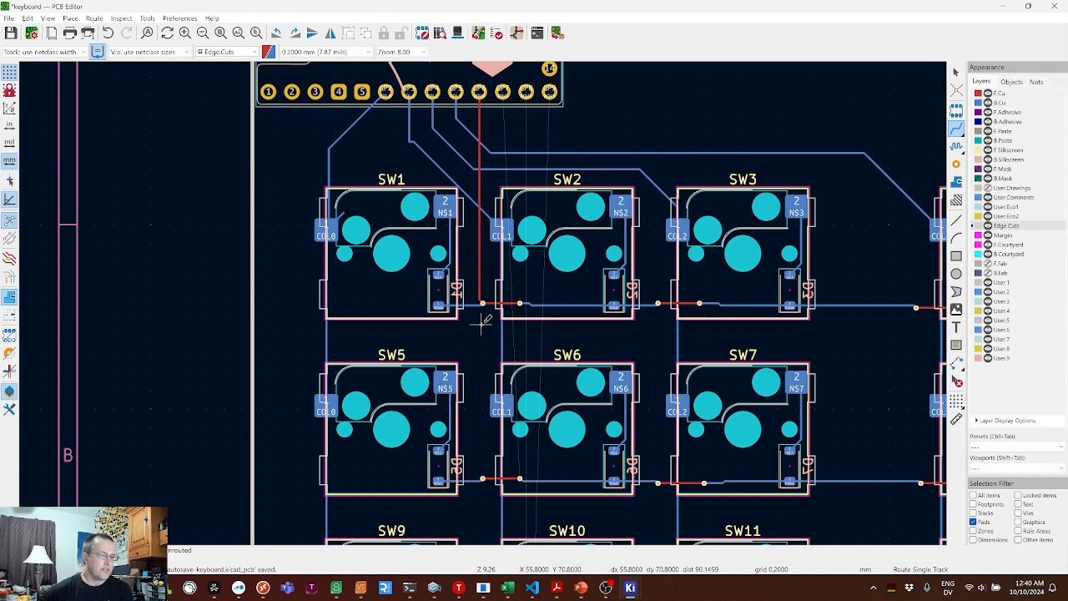
# - Route on F.Cu ROW1 from GP7 to the via between SW6 and SW7, and ROW2 from GP8 to the via beside SW12
pyautogui.scroll(-4, 484, 321)
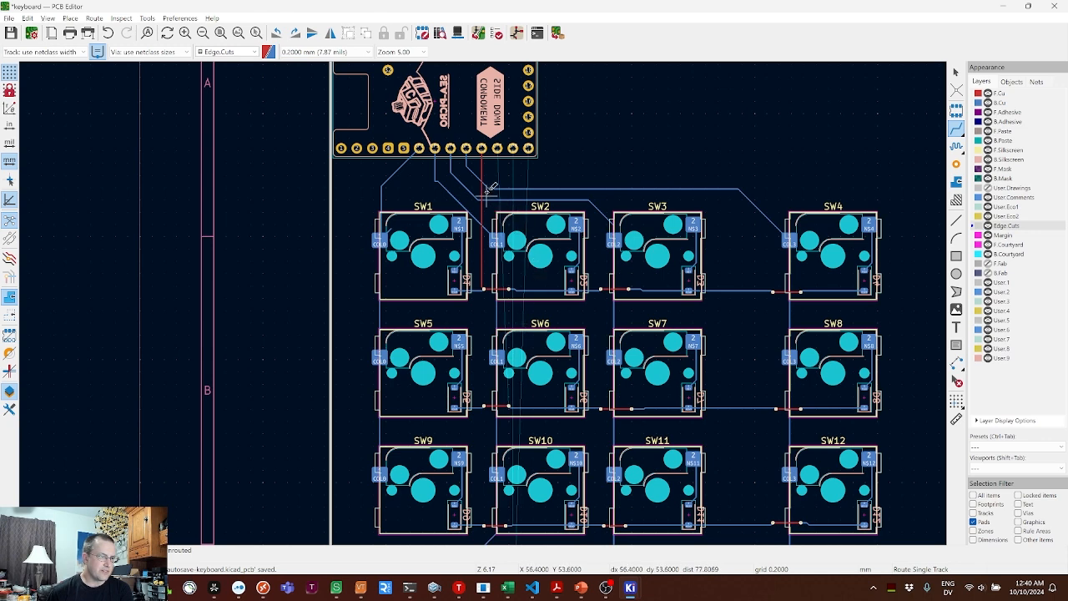
pyautogui.click(498, 148)
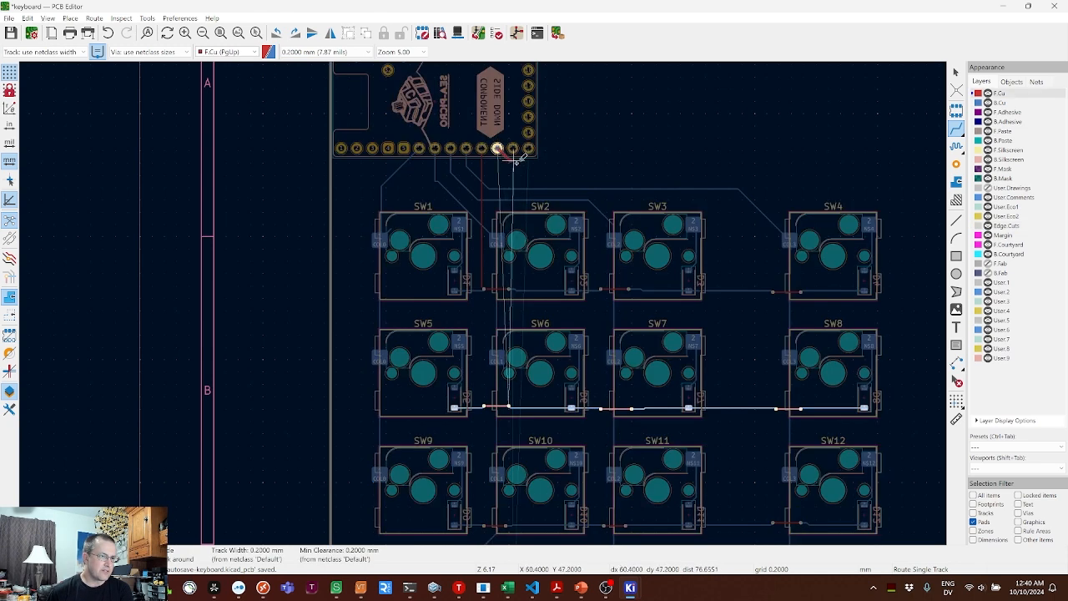
pyautogui.click(599, 177)
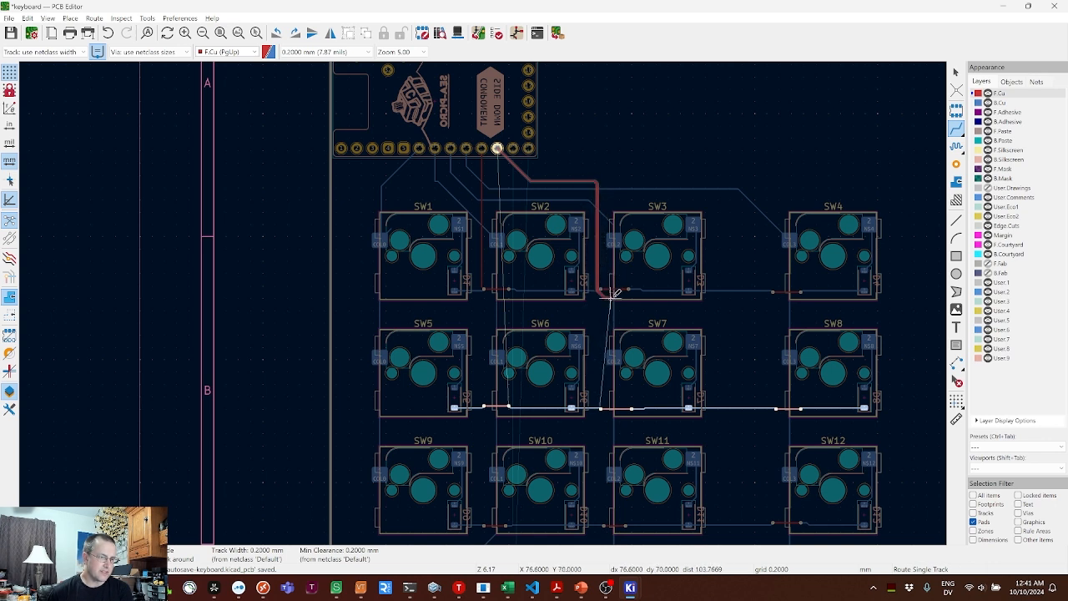
pyautogui.click(601, 407)
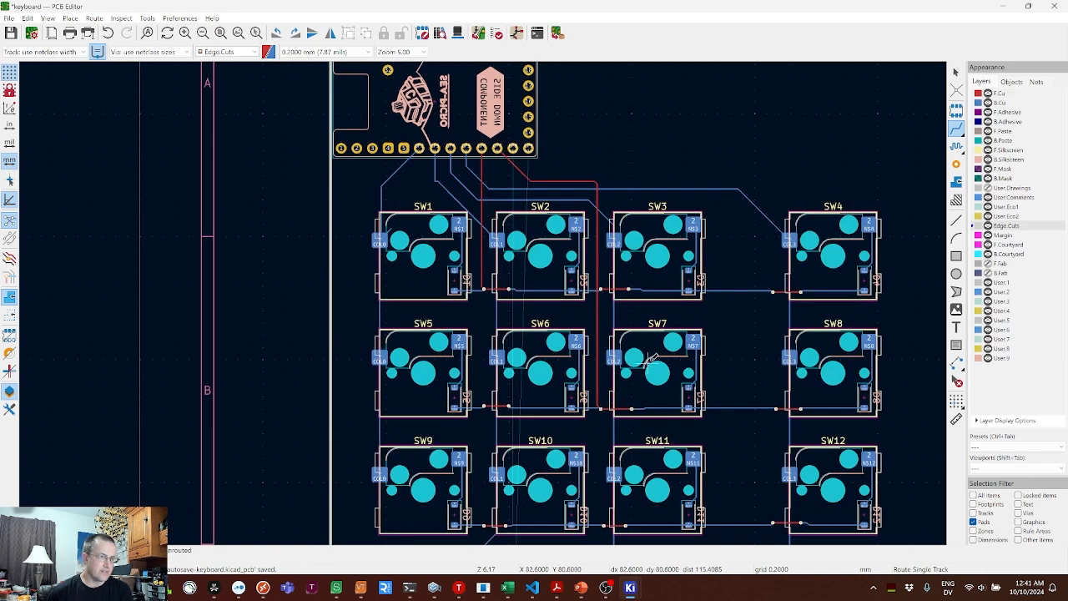
pyautogui.click(515, 148)
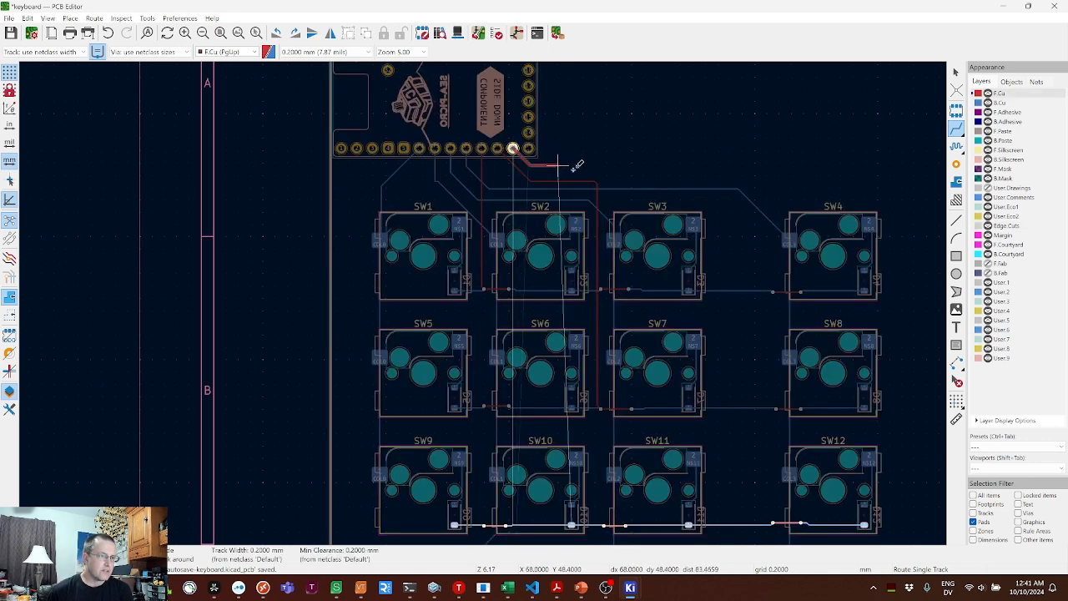
pyautogui.click(721, 175)
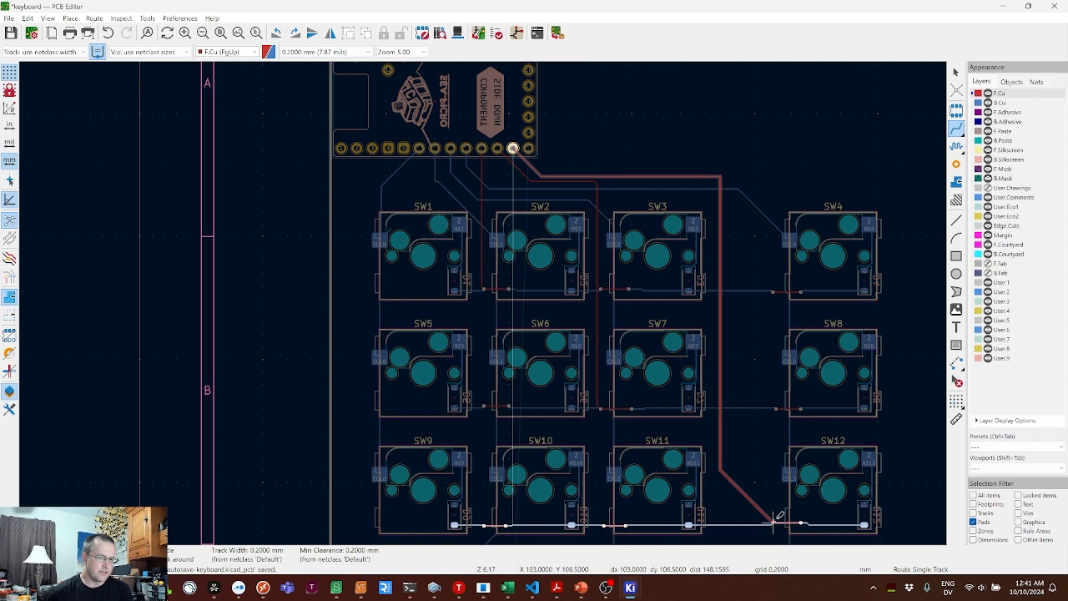
pyautogui.click(777, 523)
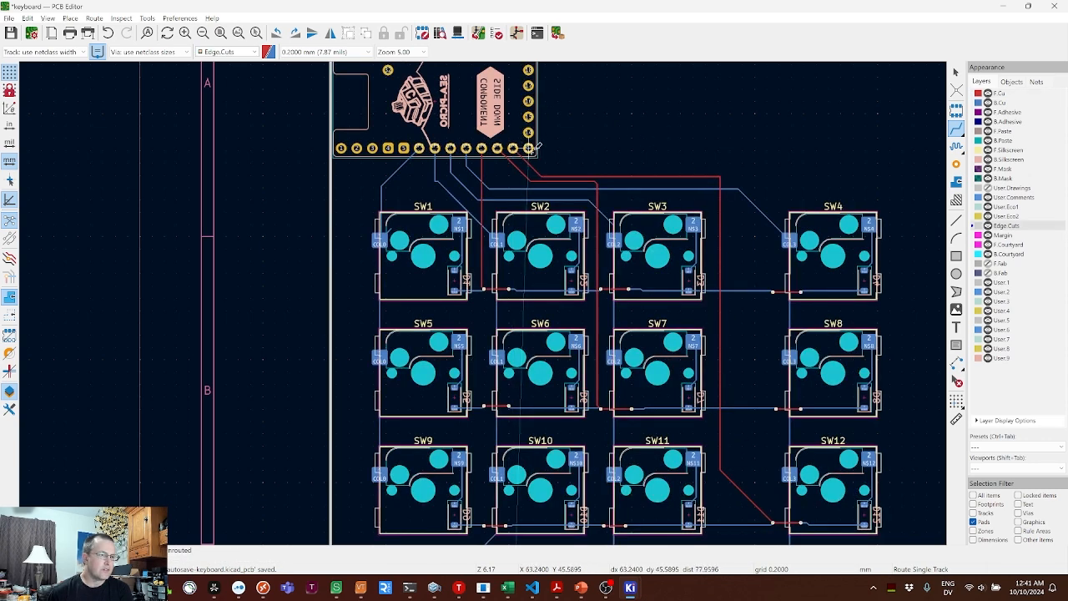
# - Route ROW3 from GP9 on F.Cu around the outside of SW4 to SW15, then through a via to SW15's diode pad on B.Cu
pyautogui.click(527, 148)
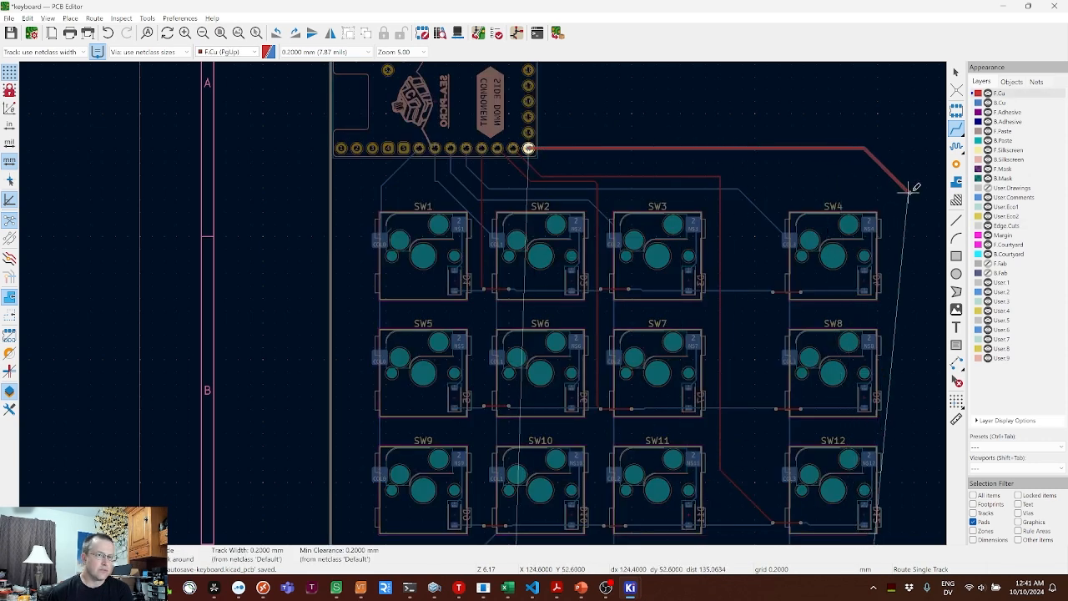
pyautogui.click(917, 238)
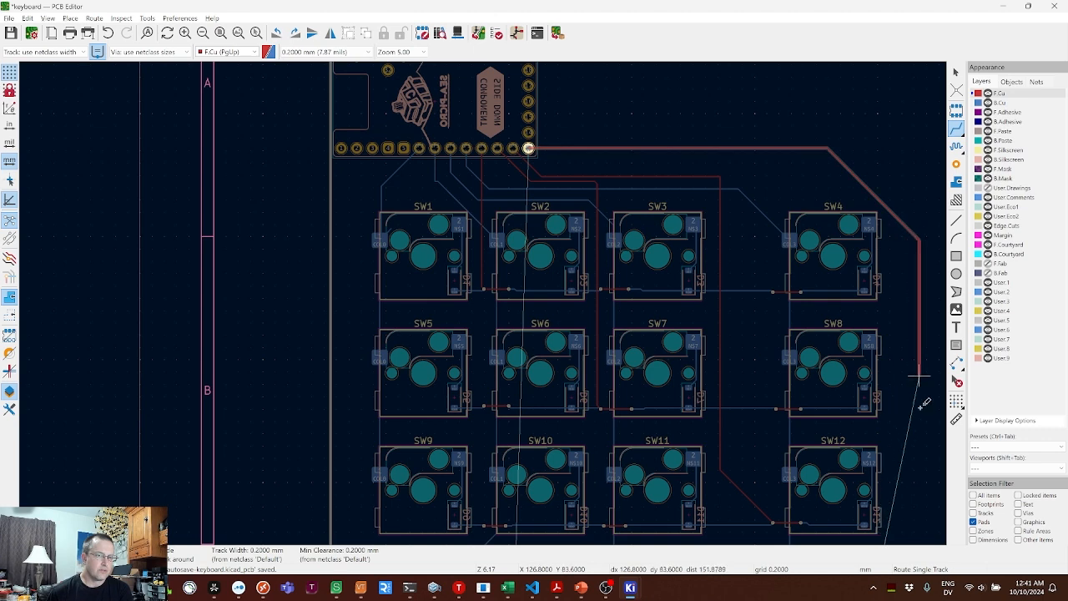
pyautogui.moveTo(908, 495); pyautogui.dragTo(750, 336, button='middle')
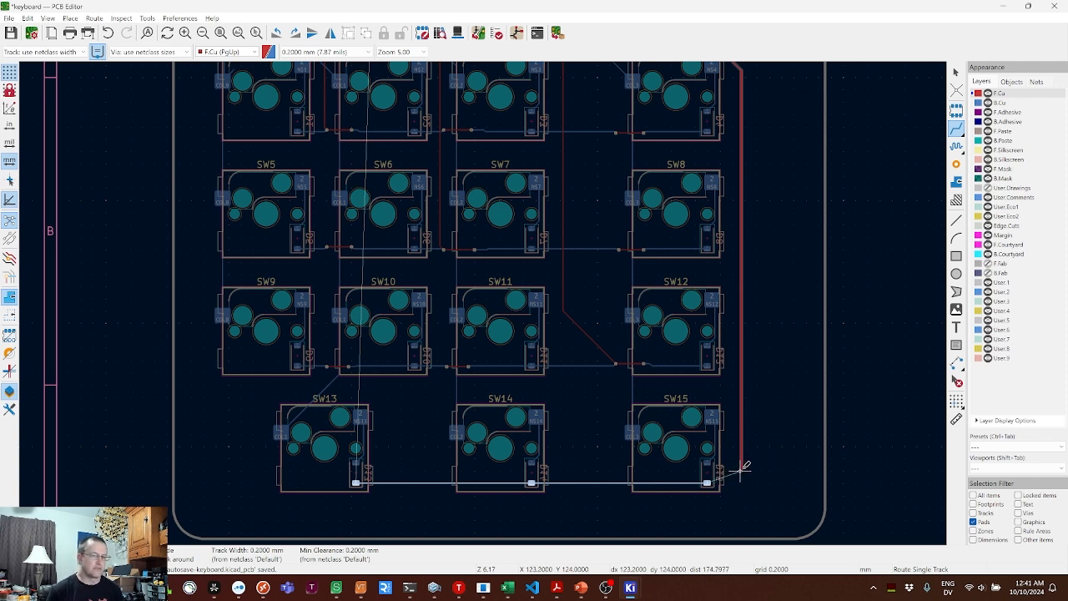
pyautogui.press('v')
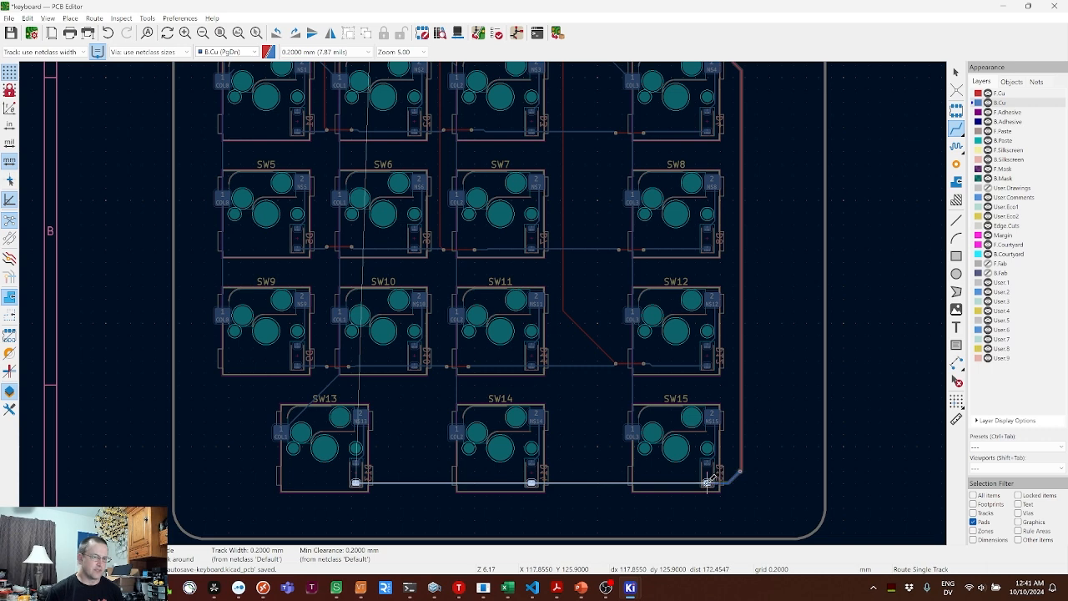
pyautogui.press('Escape')
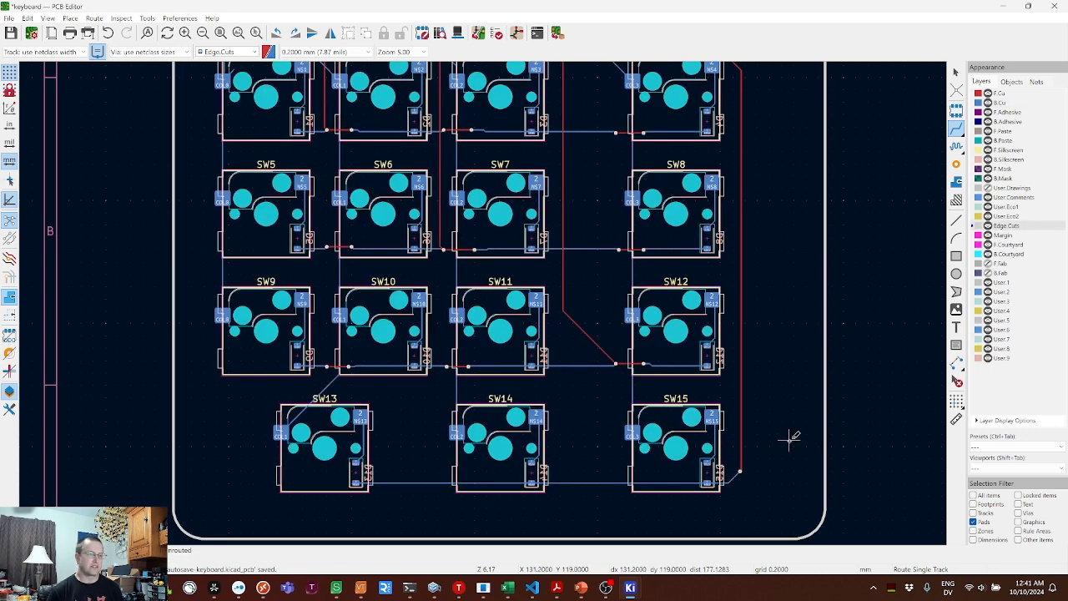
# - Place a SW_Push_1P1T_XKB_TS-1187A footprint beside the controller, above SW3, at about X 83.6, Y 33.4 mm
pyautogui.scroll(-2, 368, 194)
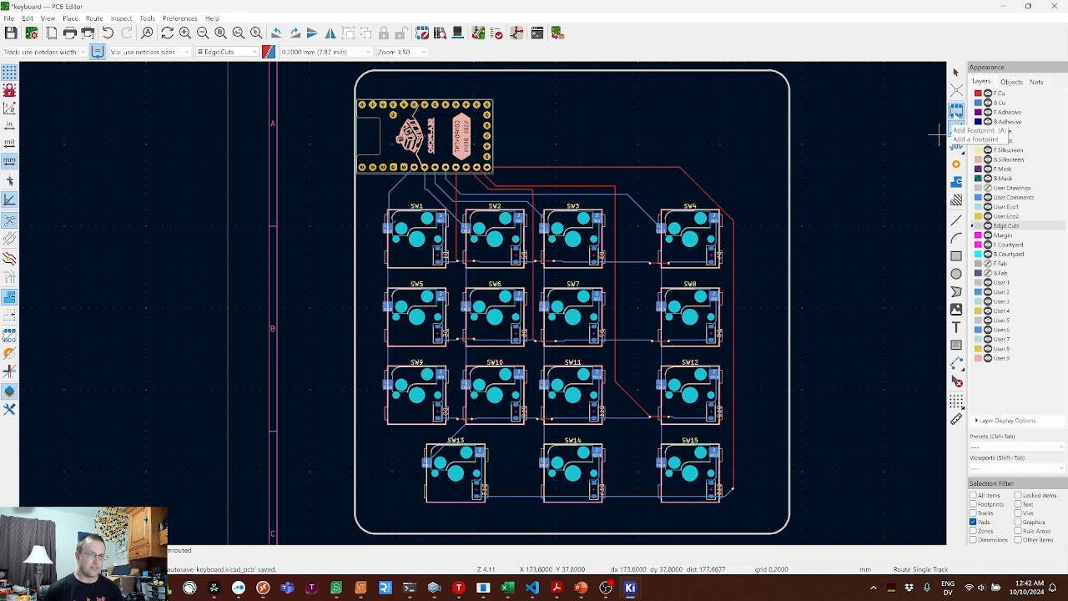
pyautogui.click(956, 109)
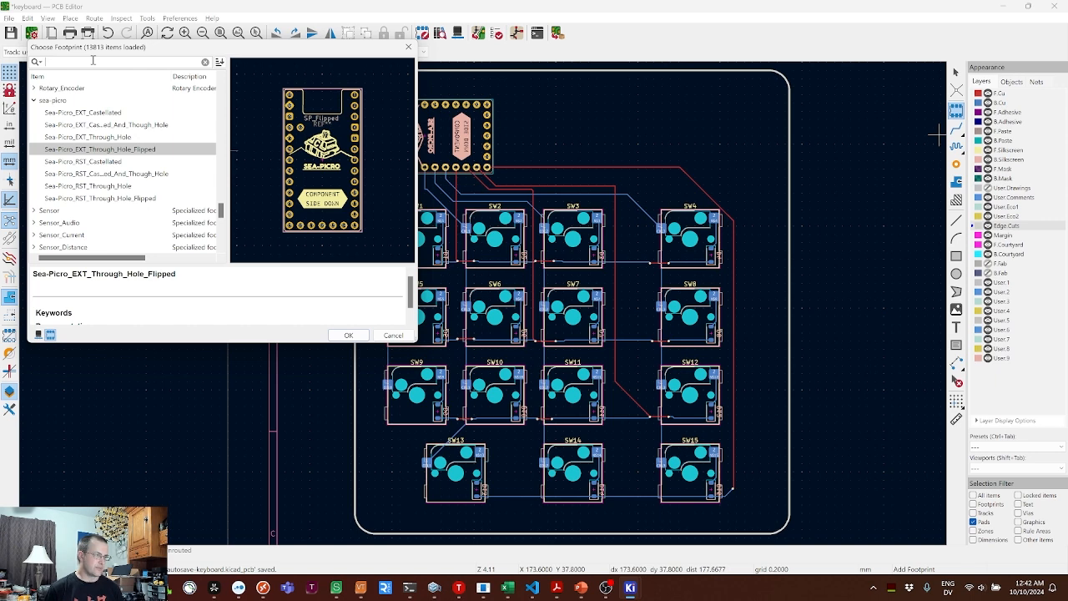
pyautogui.write('1187')
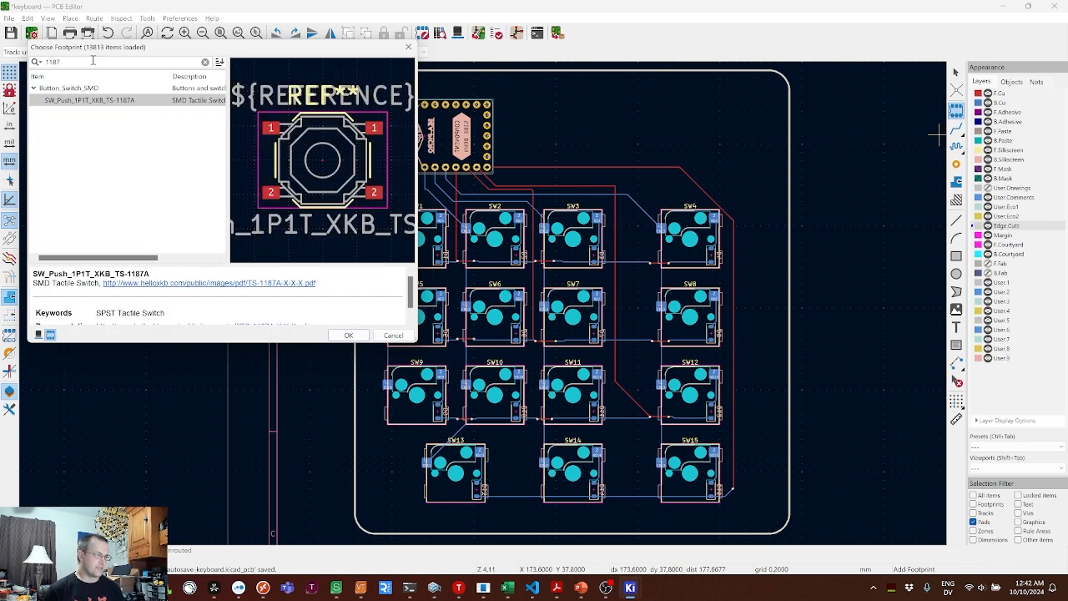
pyautogui.doubleClick(82, 99)
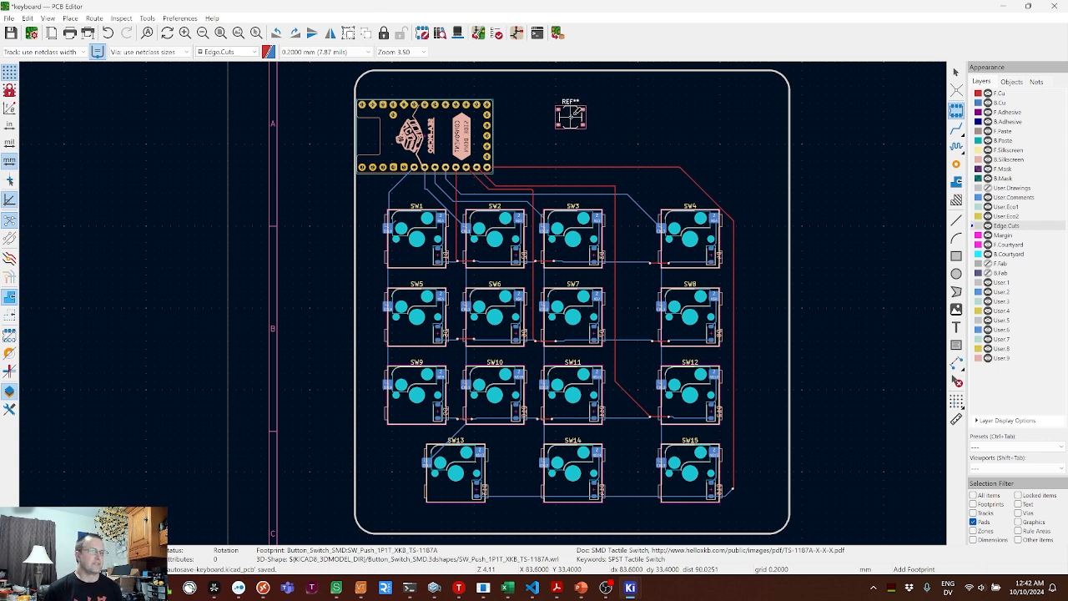
pyautogui.click(577, 113)
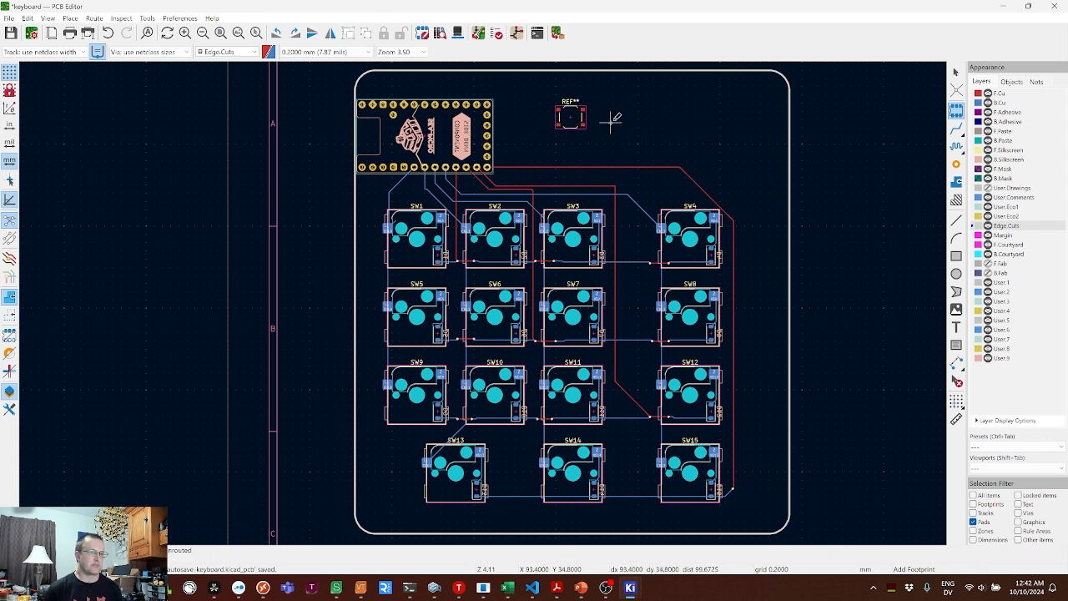
pyautogui.press('Escape')
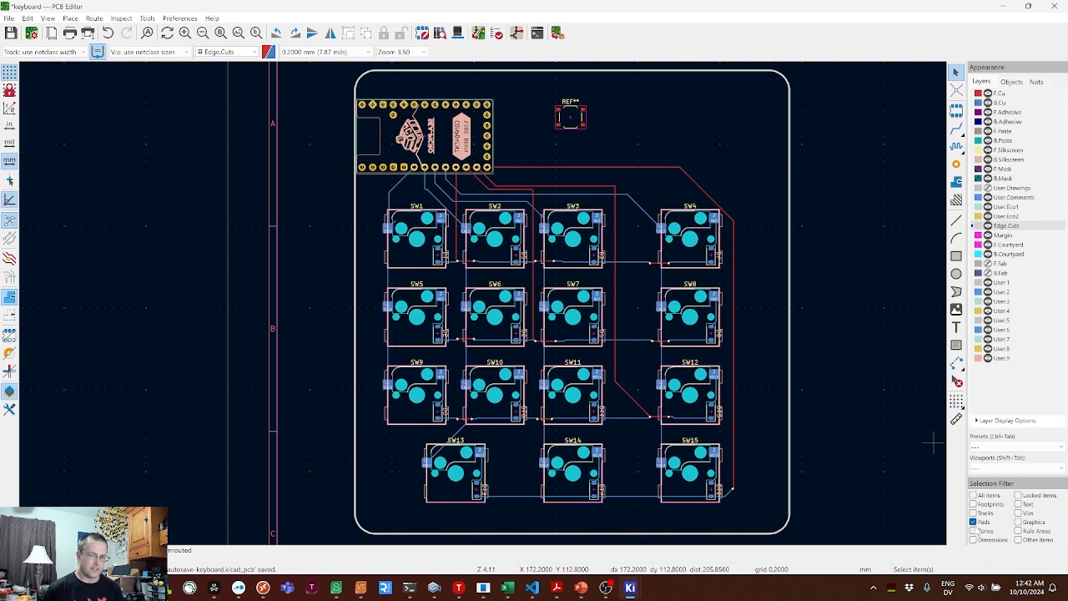
# - Enable all item types in the selection filter and check the properties of the Edge.Cuts segment beside the controller
pyautogui.click(973, 495)
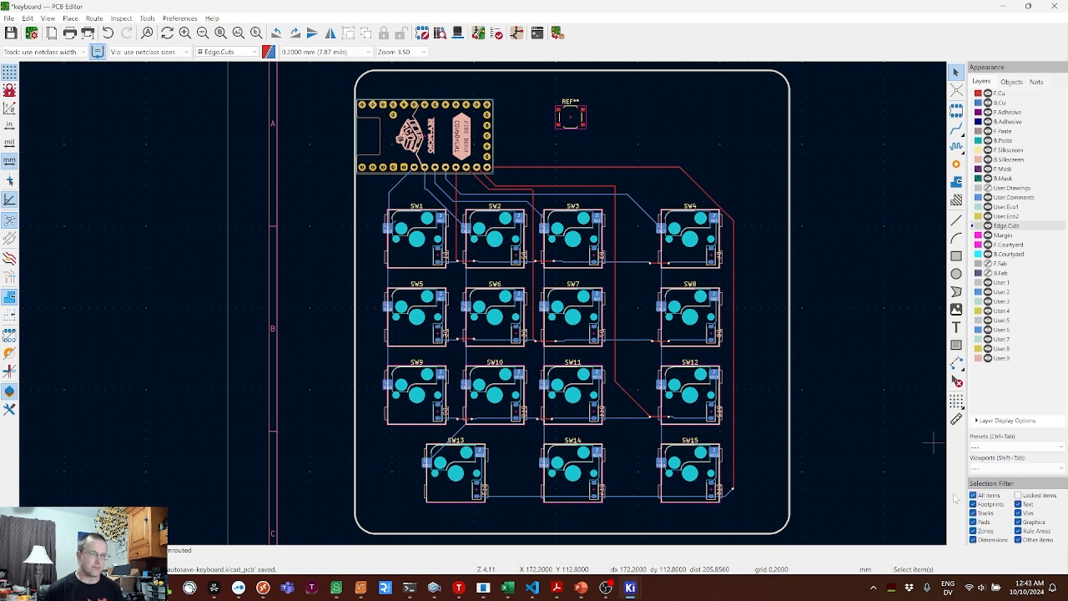
pyautogui.doubleClick(356, 196)
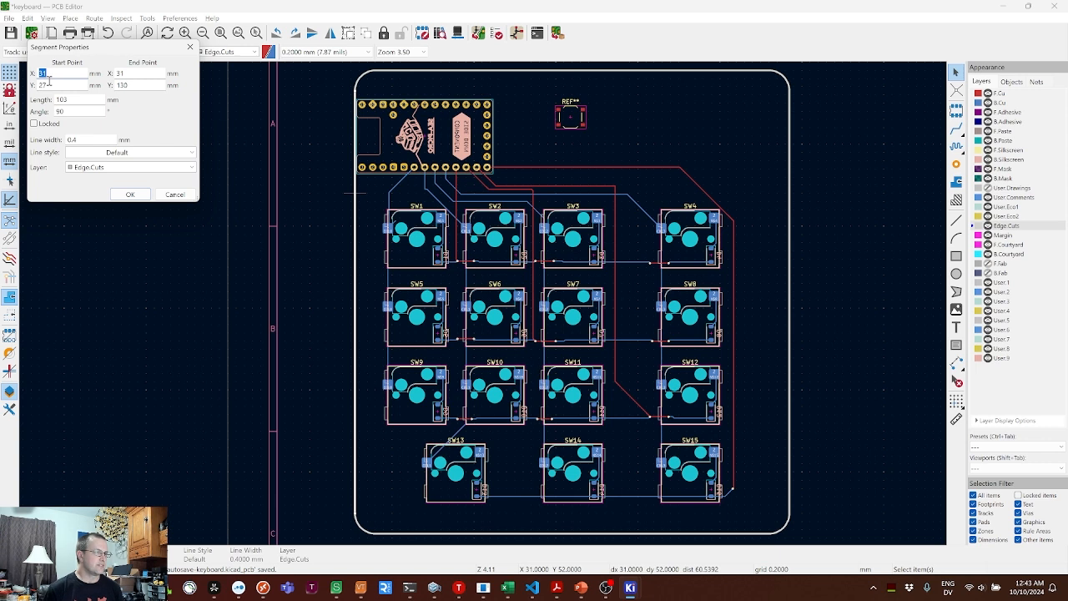
pyautogui.click(174, 195)
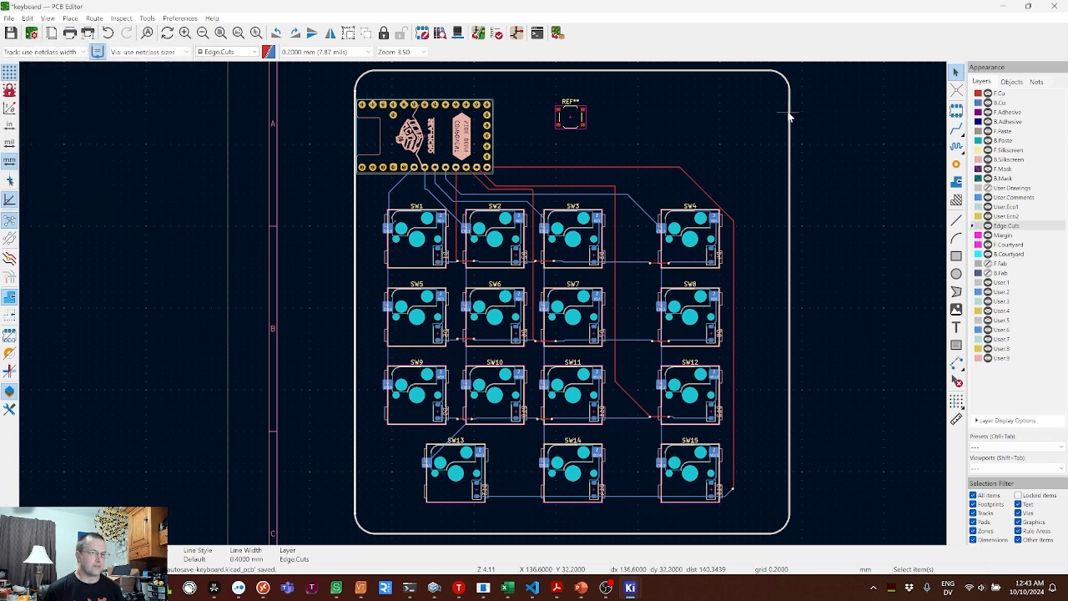
# - Centre the REF** push-button footprint horizontally between the board edges by setting its X position to (137+31)/2 mm
pyautogui.doubleClick(789, 116)
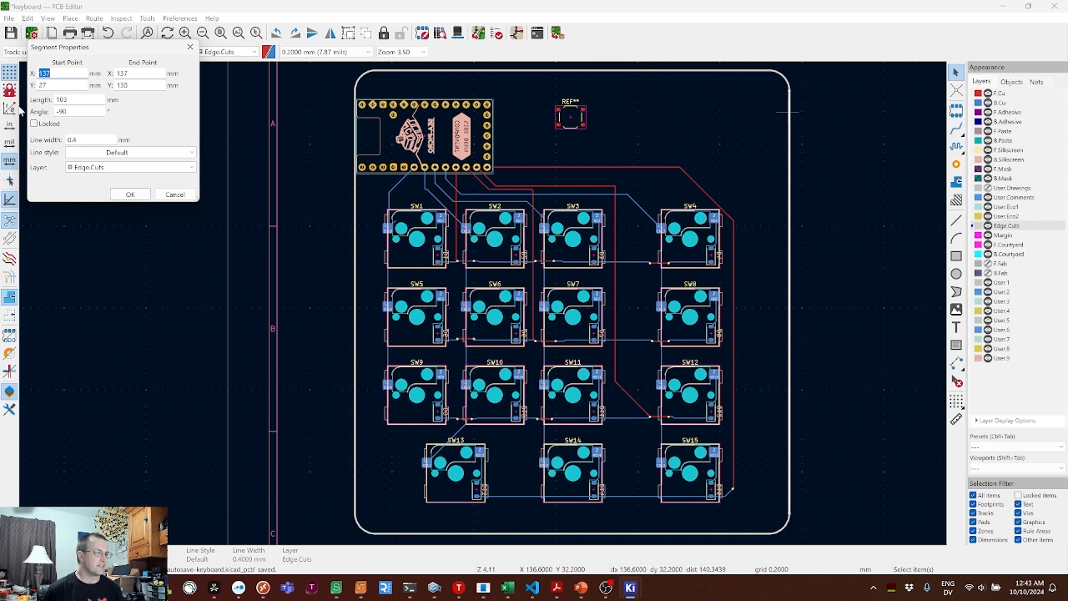
pyautogui.click(182, 195)
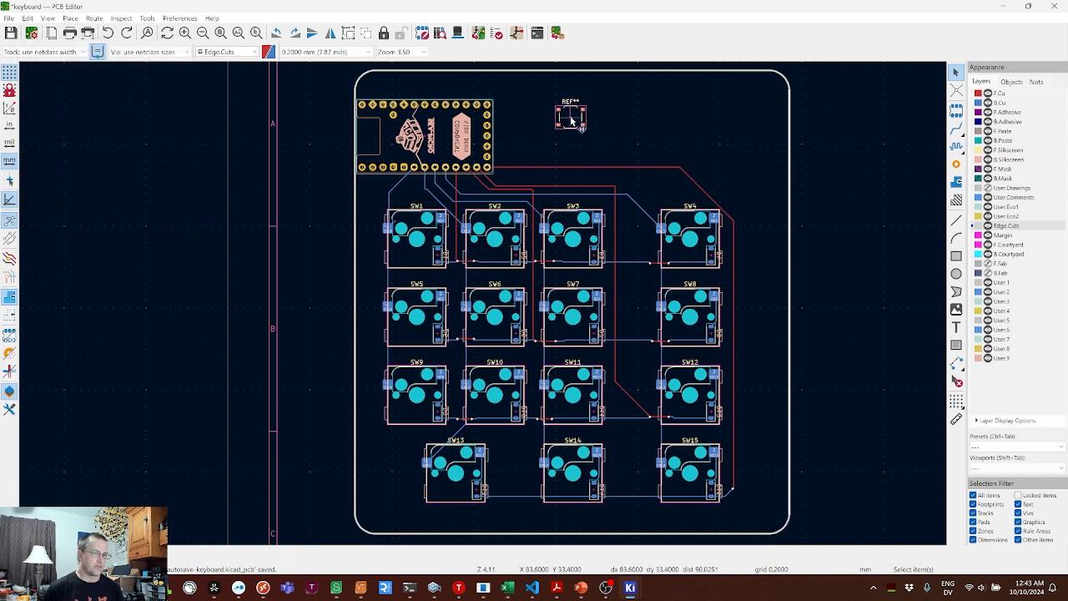
pyautogui.click(572, 121)
pyautogui.doubleClick(572, 121)
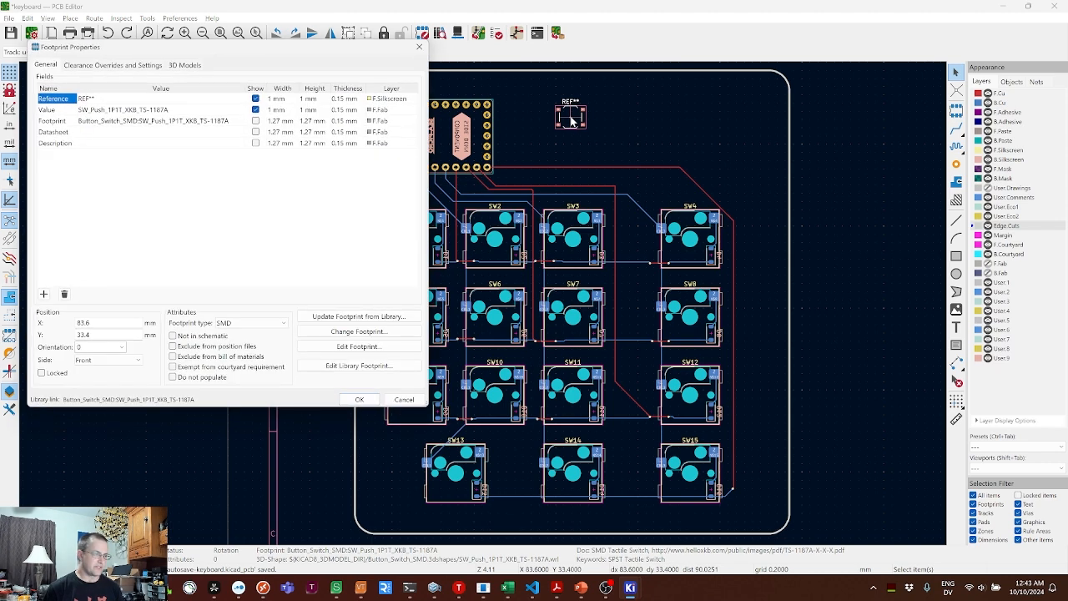
pyautogui.click(95, 324)
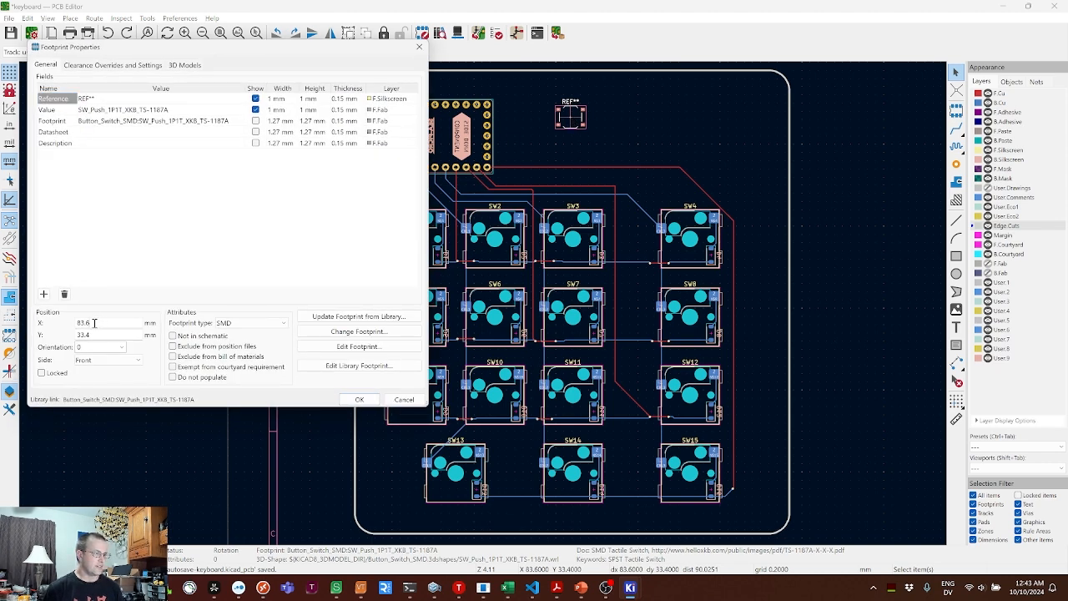
pyautogui.write('(')
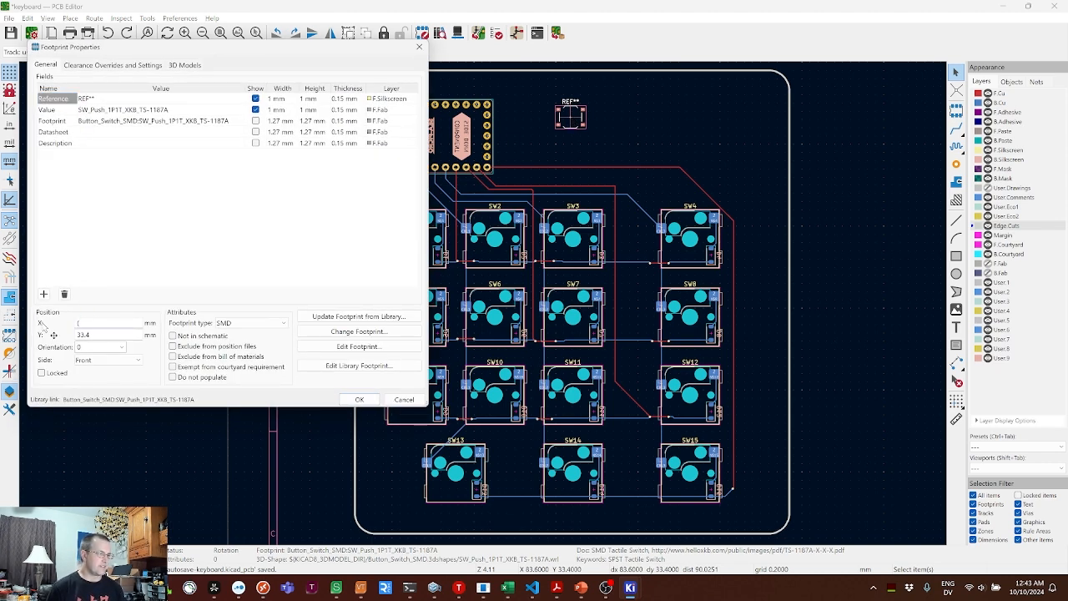
pyautogui.write('137+31')
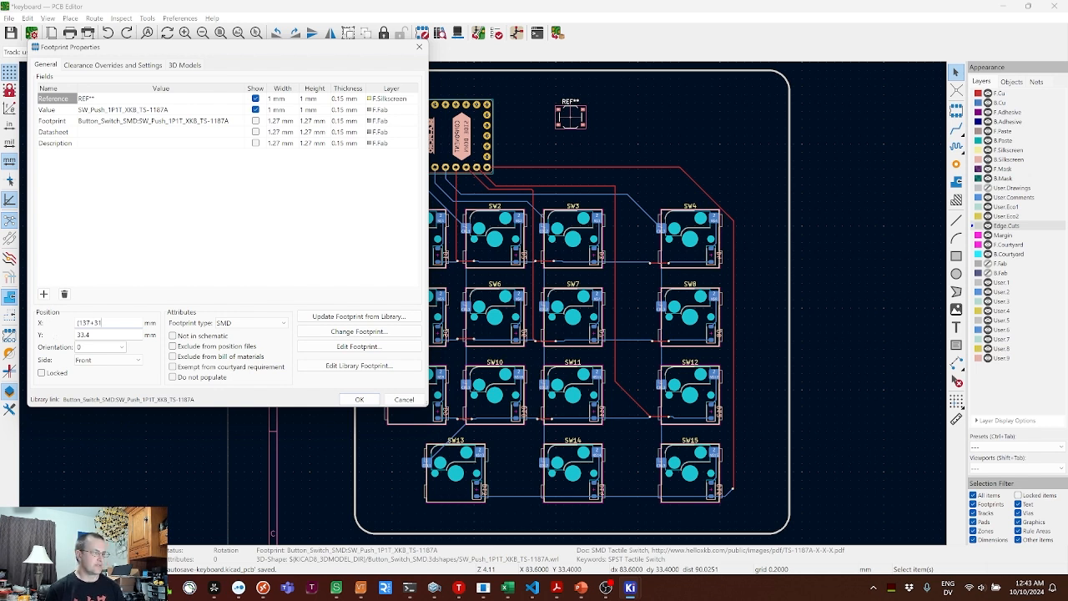
pyautogui.write(')/2')
pyautogui.click(360, 400)
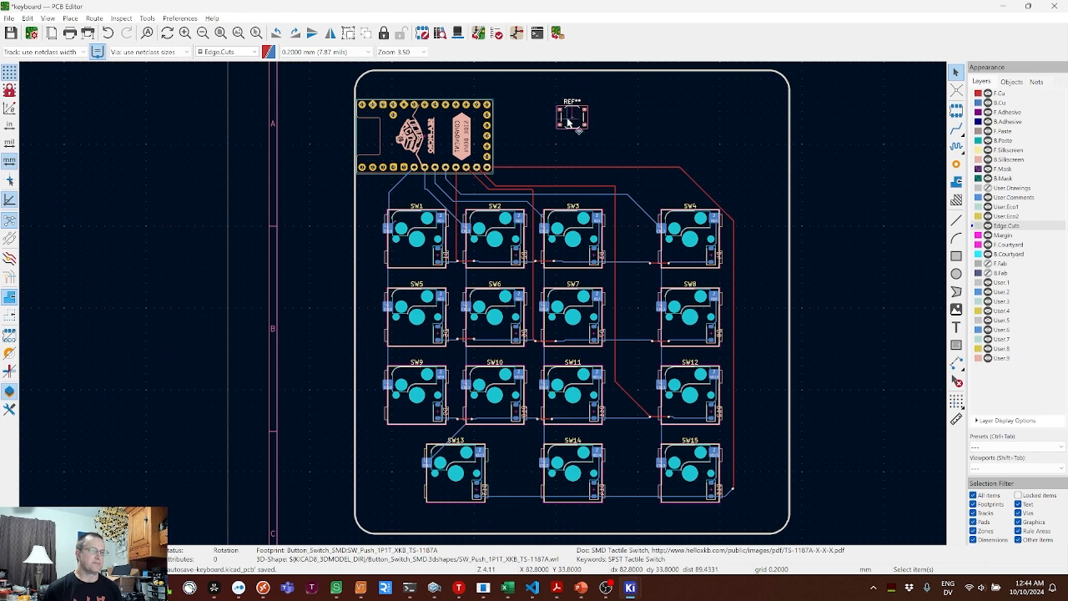
# - Assign a new net named RST to the push button's upper-left pad 1
pyautogui.scroll(6, 570, 121)
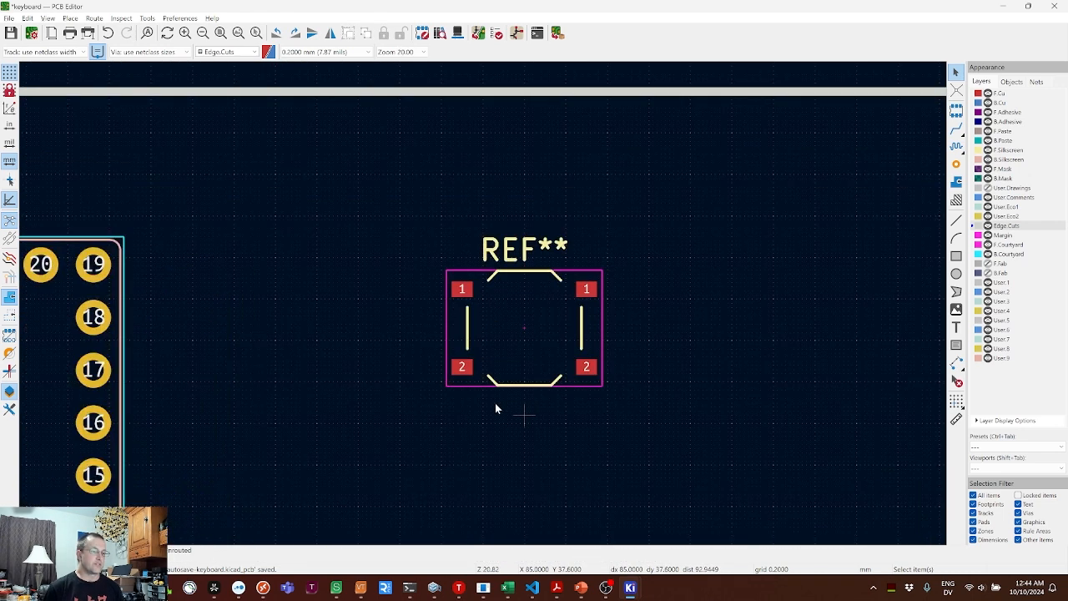
pyautogui.click(459, 295)
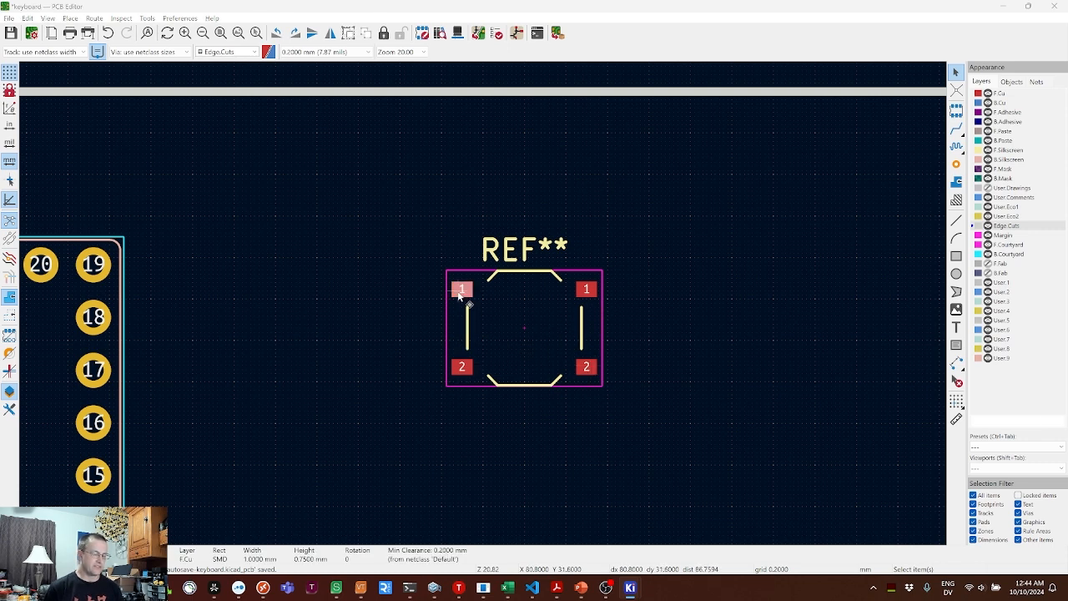
pyautogui.doubleClick(459, 296)
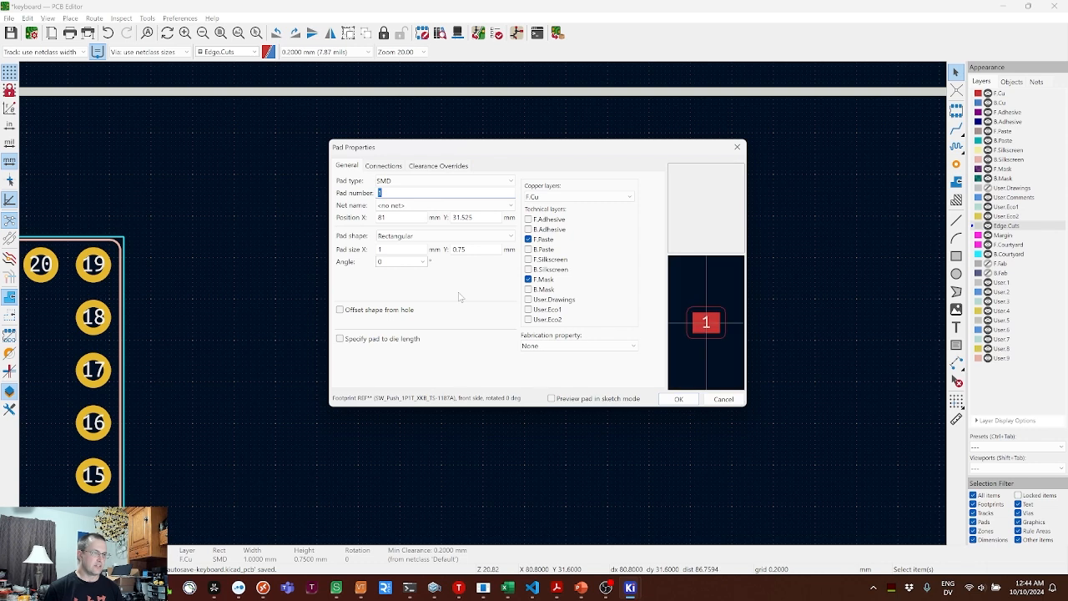
pyautogui.click(403, 208)
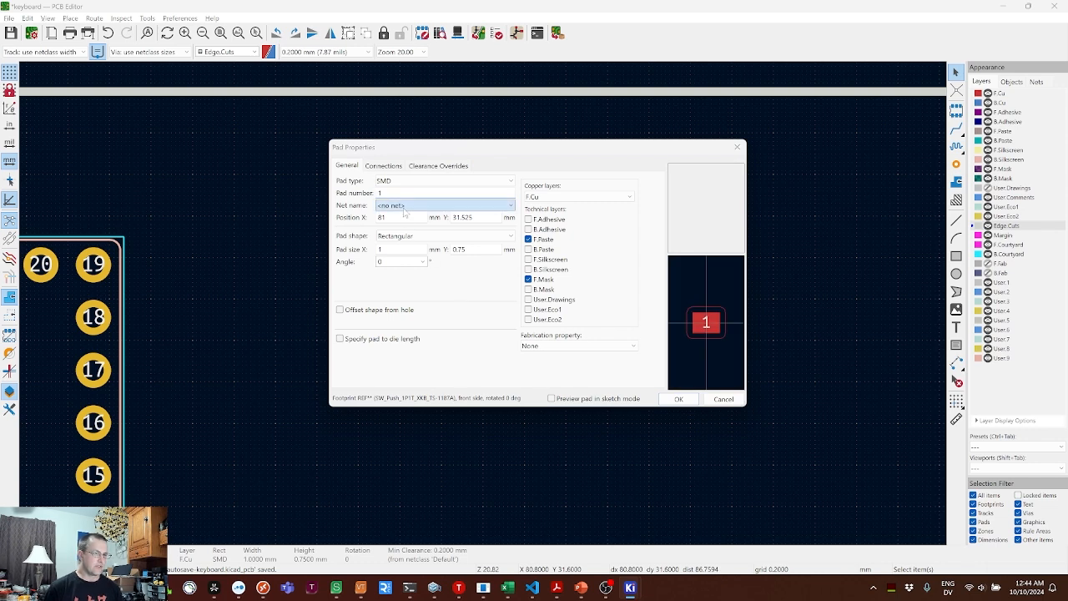
pyautogui.write('RST')
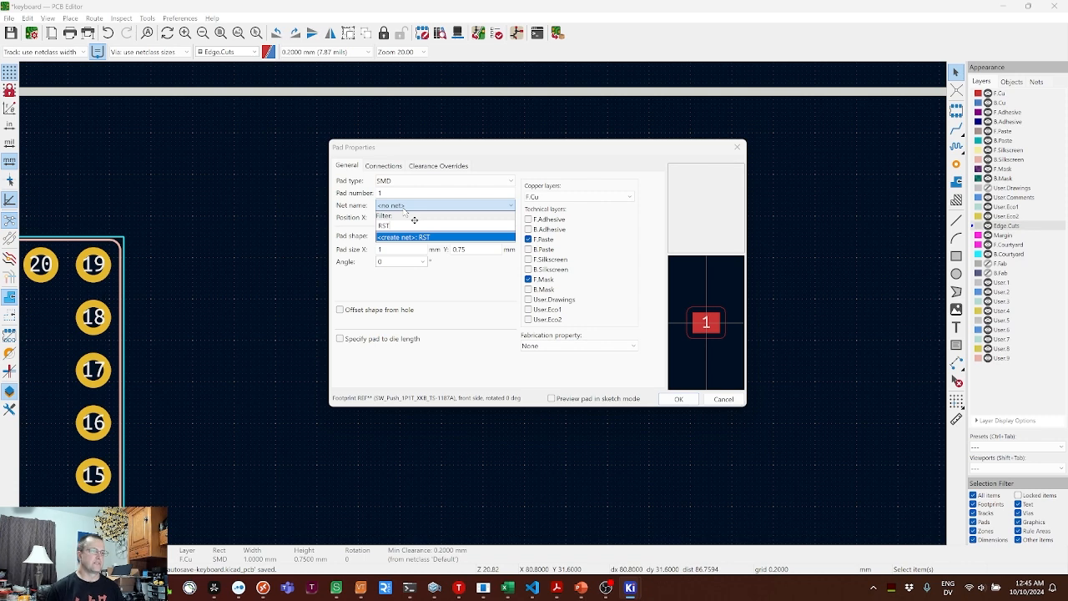
pyautogui.press('Return')
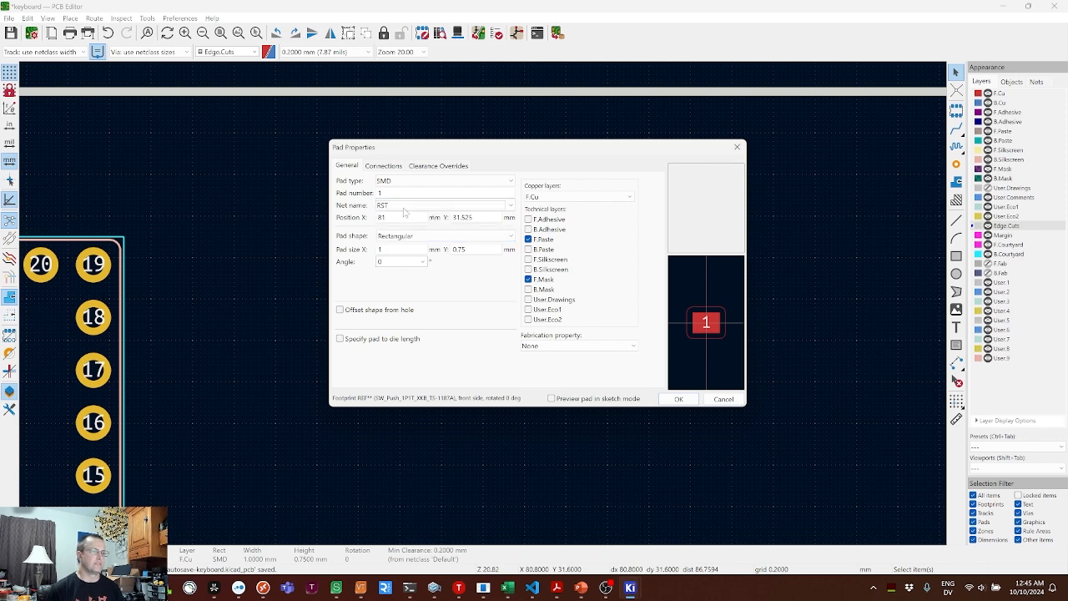
pyautogui.click(678, 399)
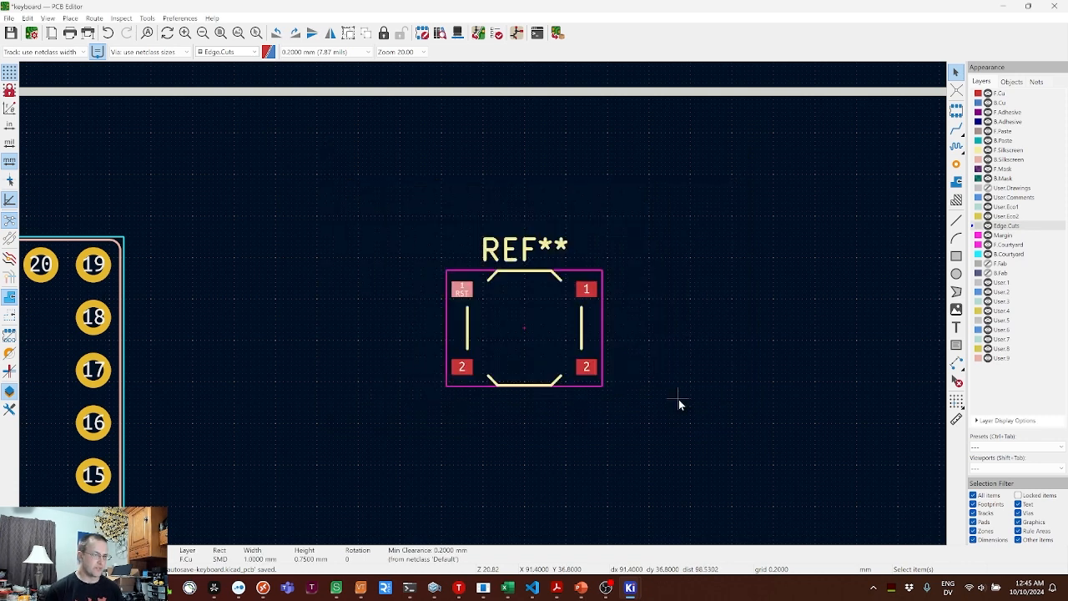
# - Assign a new net named GND to the push button's lower-left pad 2
pyautogui.click(459, 373)
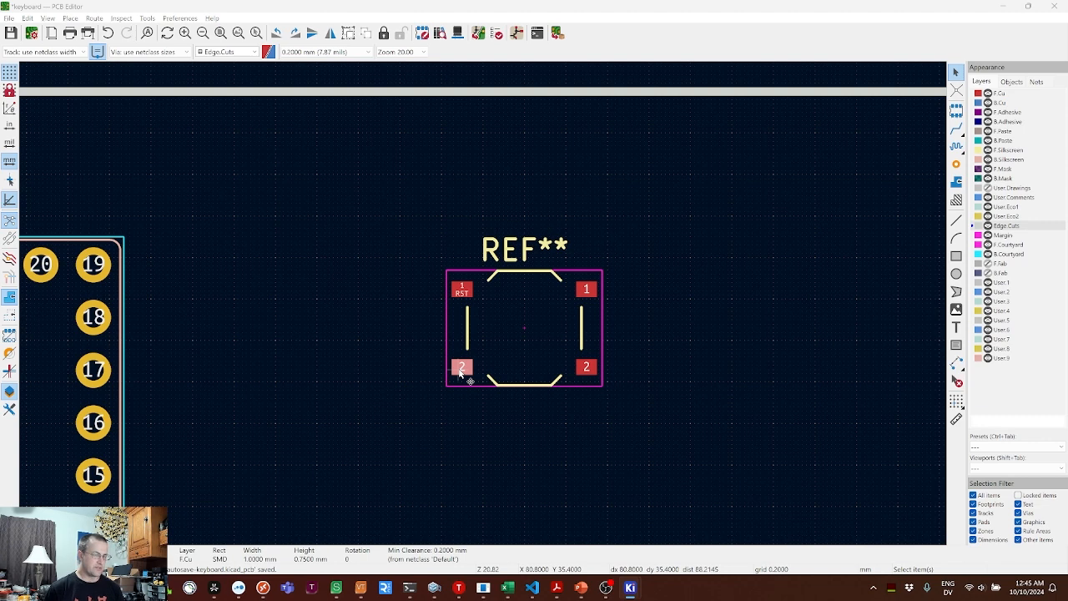
pyautogui.doubleClick(460, 373)
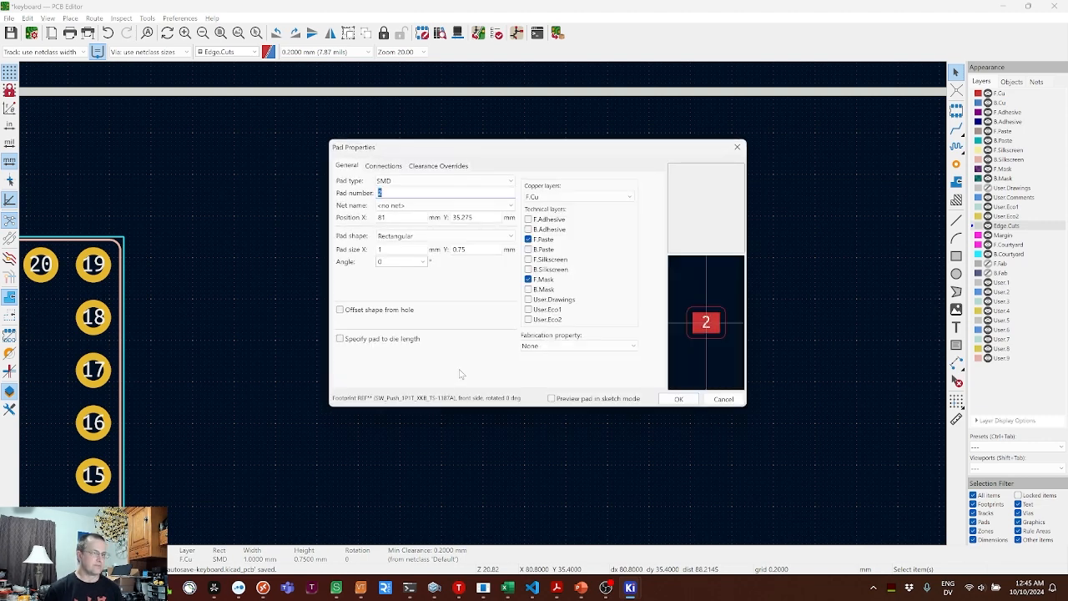
pyautogui.write('GND')
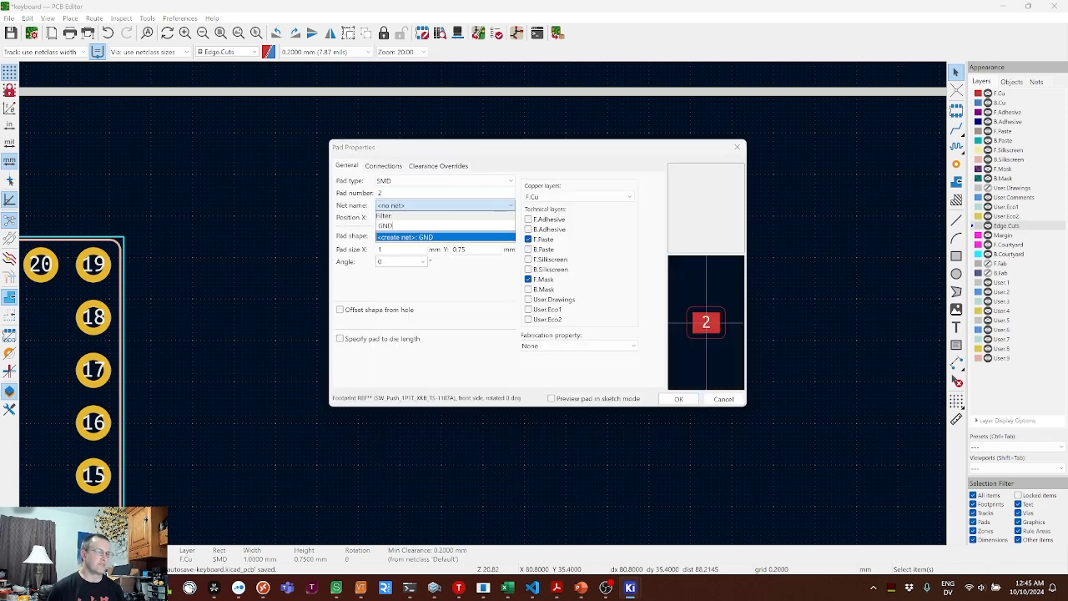
pyautogui.press('Return')
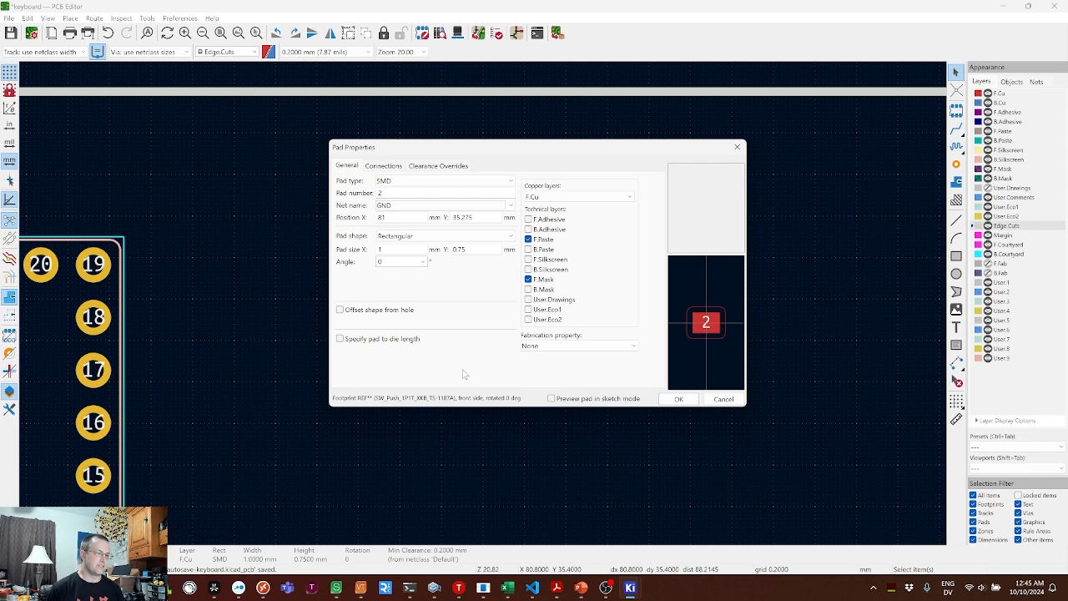
pyautogui.click(689, 406)
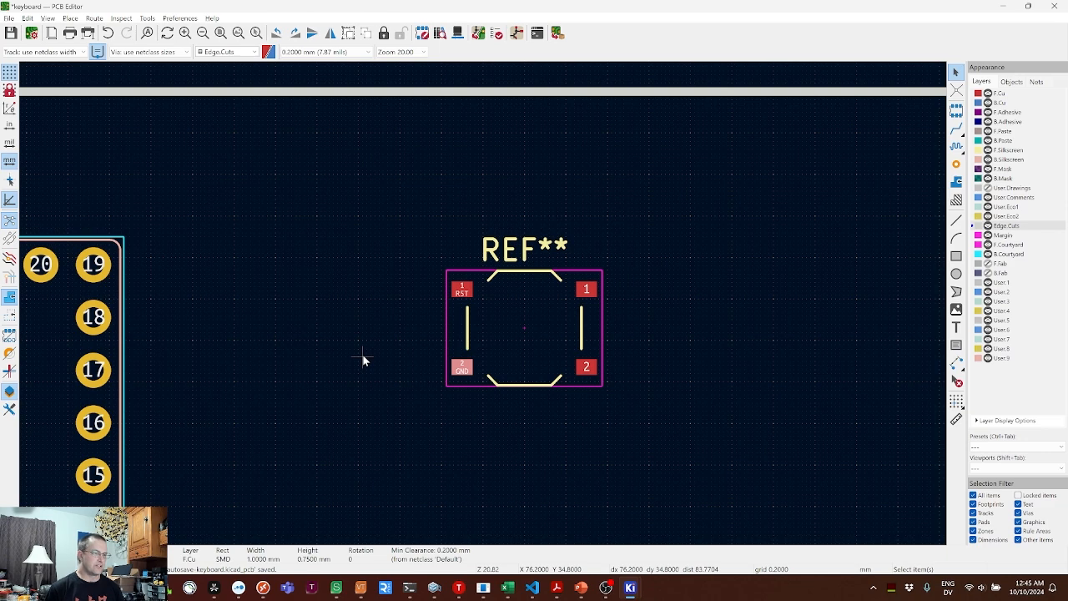
# - Check the reset pin on the Sea-Picro pinout in the browser, then set controller pad 28's number and net name to RST
pyautogui.hotkey('alt', 'Tab')
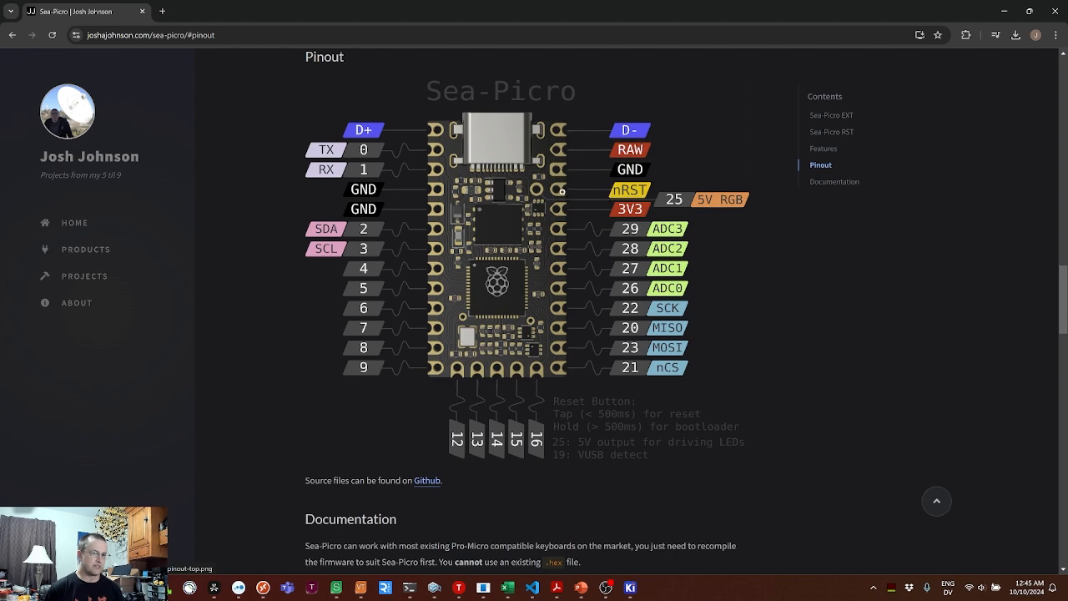
pyautogui.hotkey('alt', 'Tab')
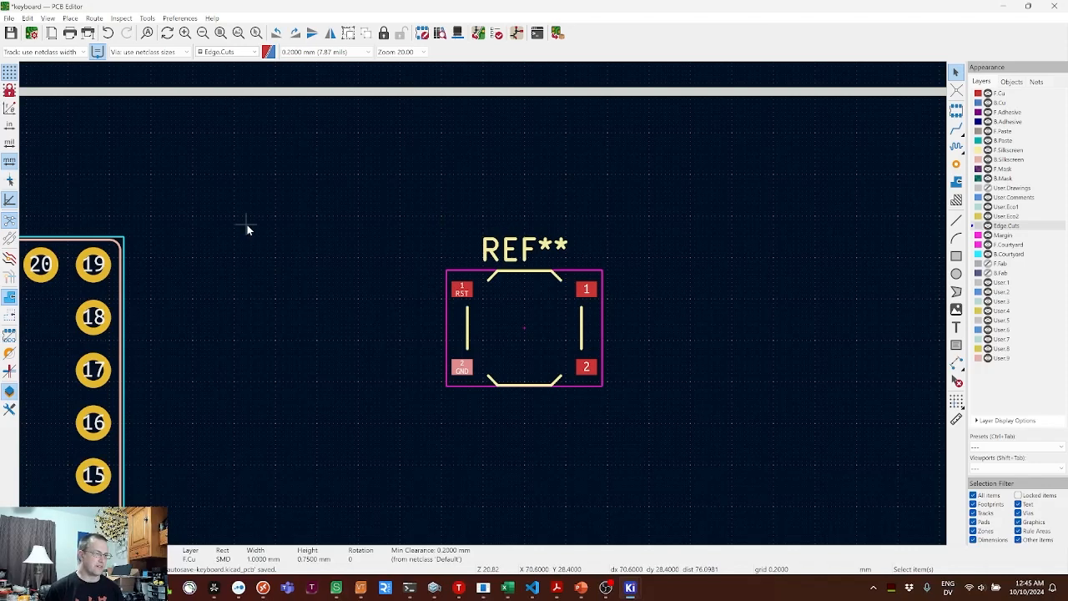
pyautogui.press('Home')
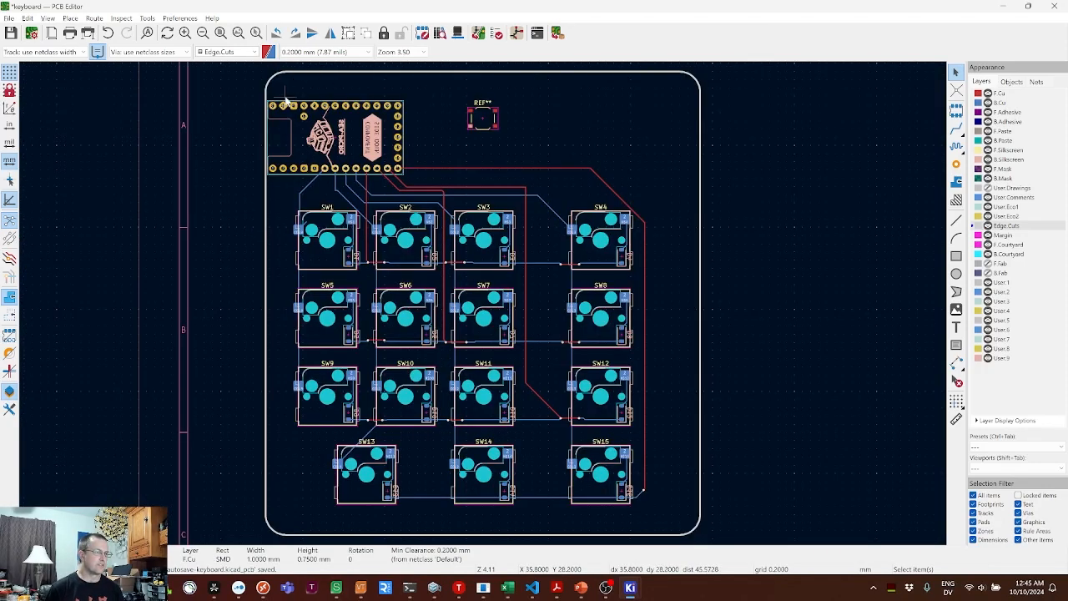
pyautogui.scroll(6, 276, 83)
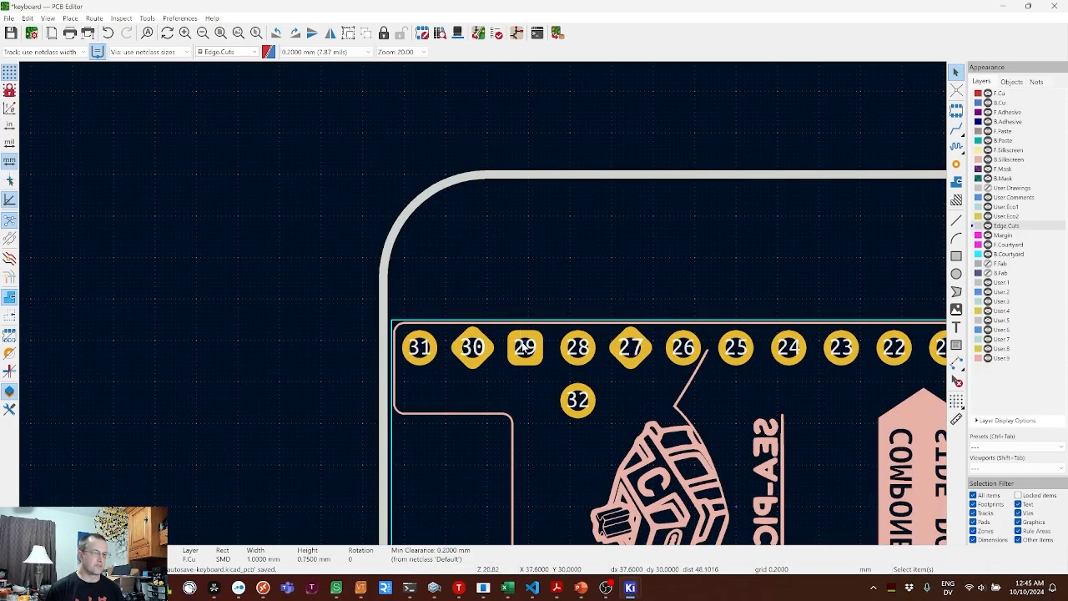
pyautogui.click(590, 343)
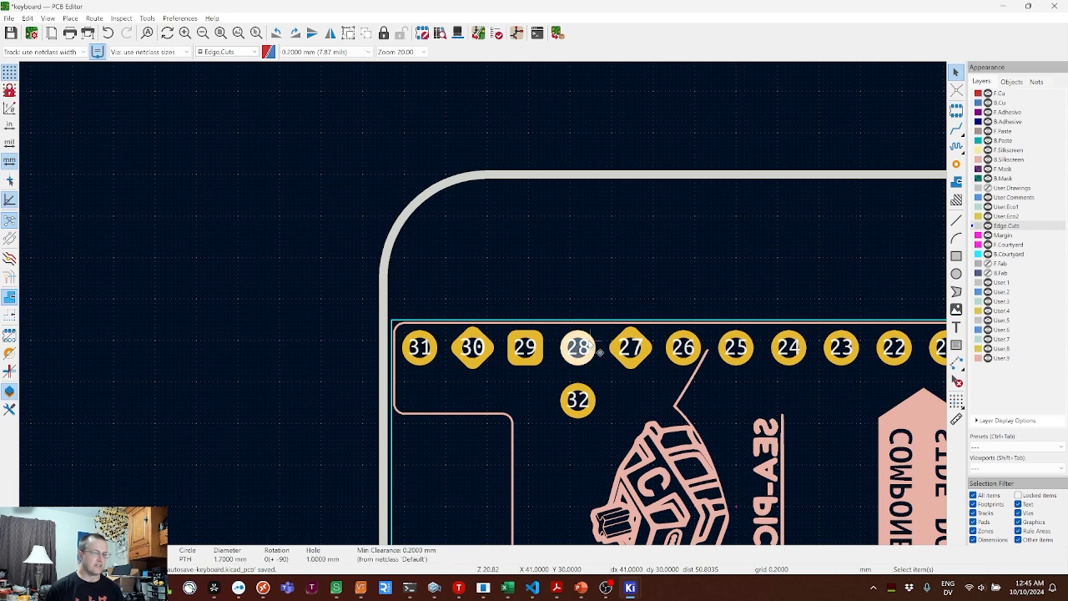
pyautogui.doubleClick(590, 344)
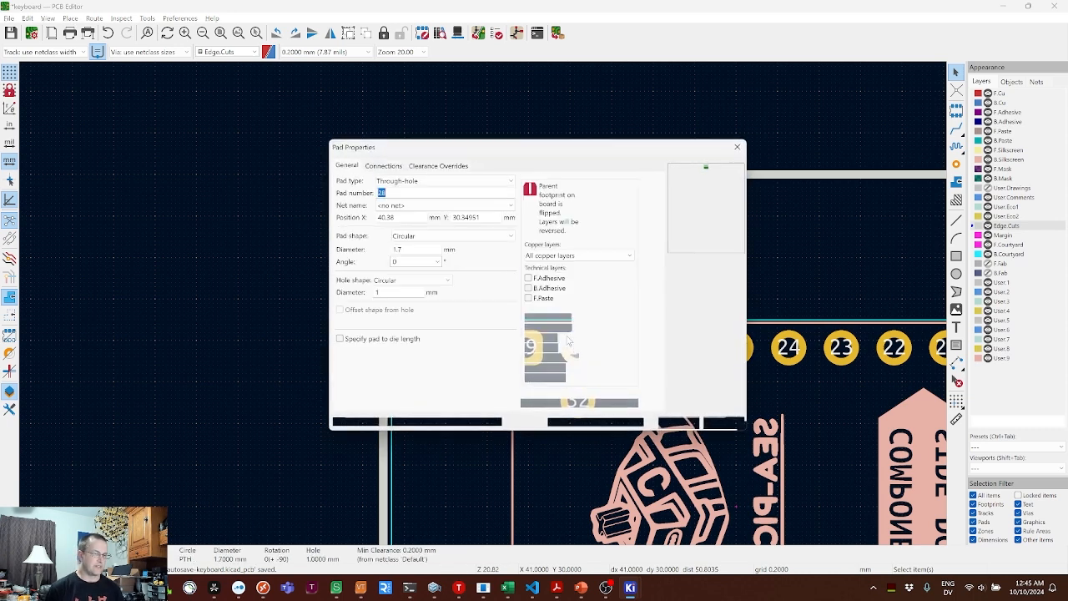
pyautogui.write('RST')
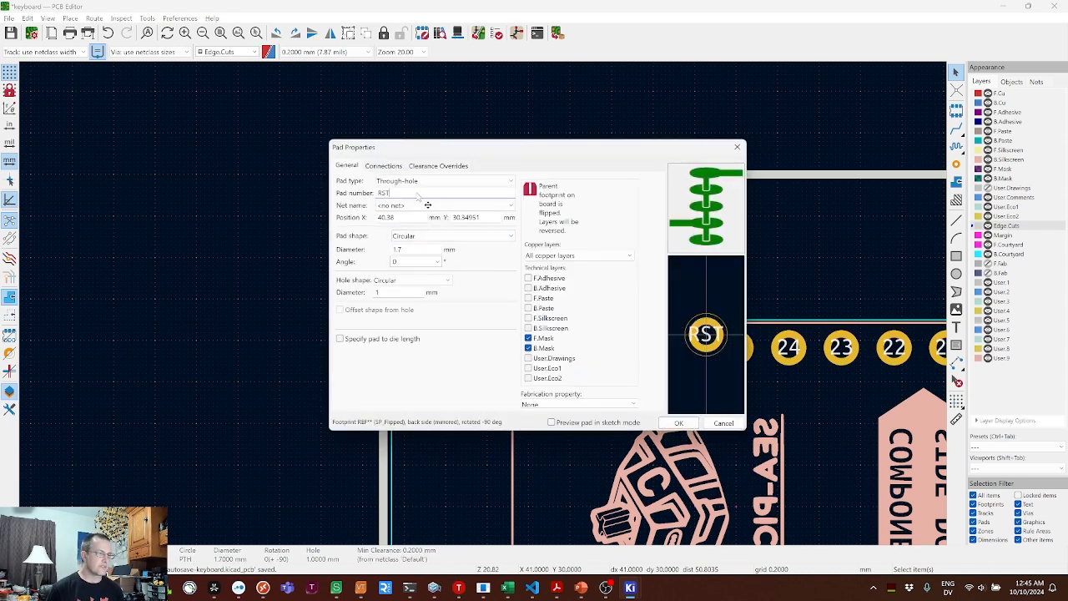
pyautogui.press('Tab')
pyautogui.write('RST')
pyautogui.press('Return')
pyautogui.click(677, 423)
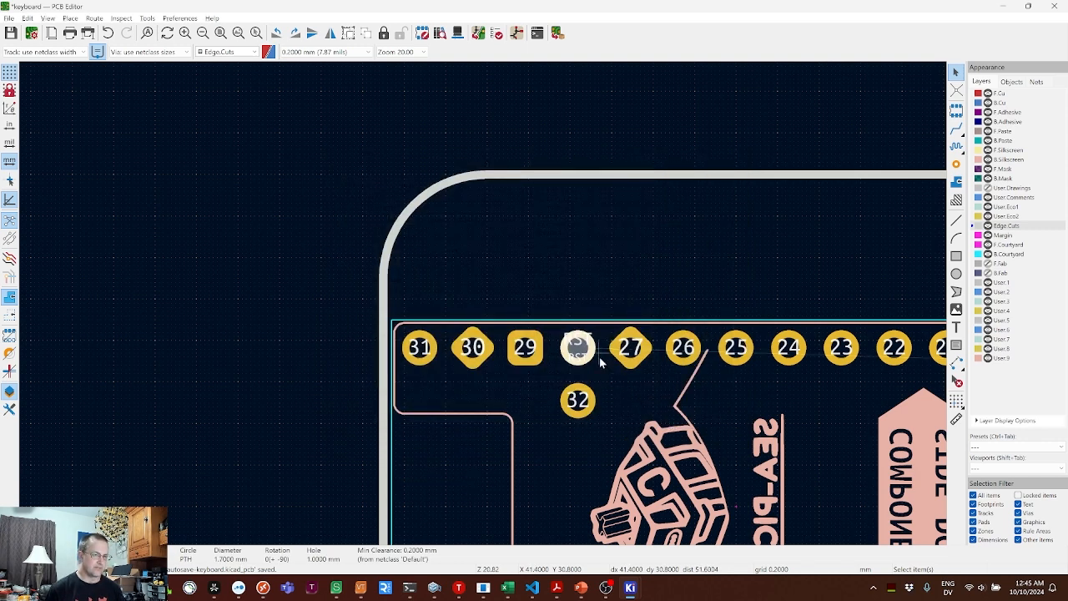
# - Check the ground pin on the Sea-Picro pinout in the browser, then assign the GND net to controller pad 29
pyautogui.hotkey('alt', 'Tab')
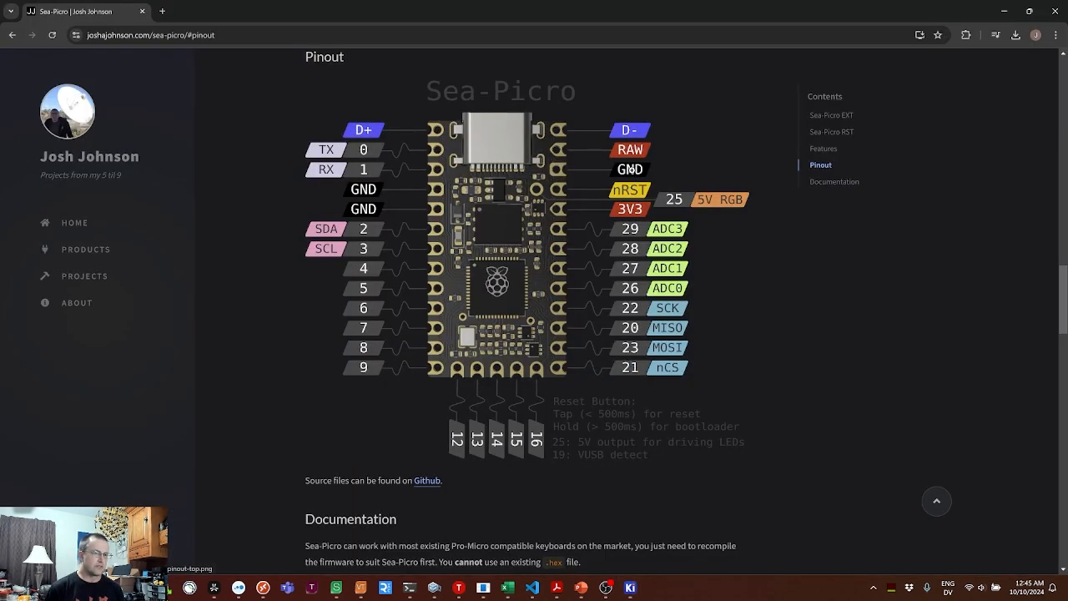
pyautogui.hotkey('alt', 'Tab')
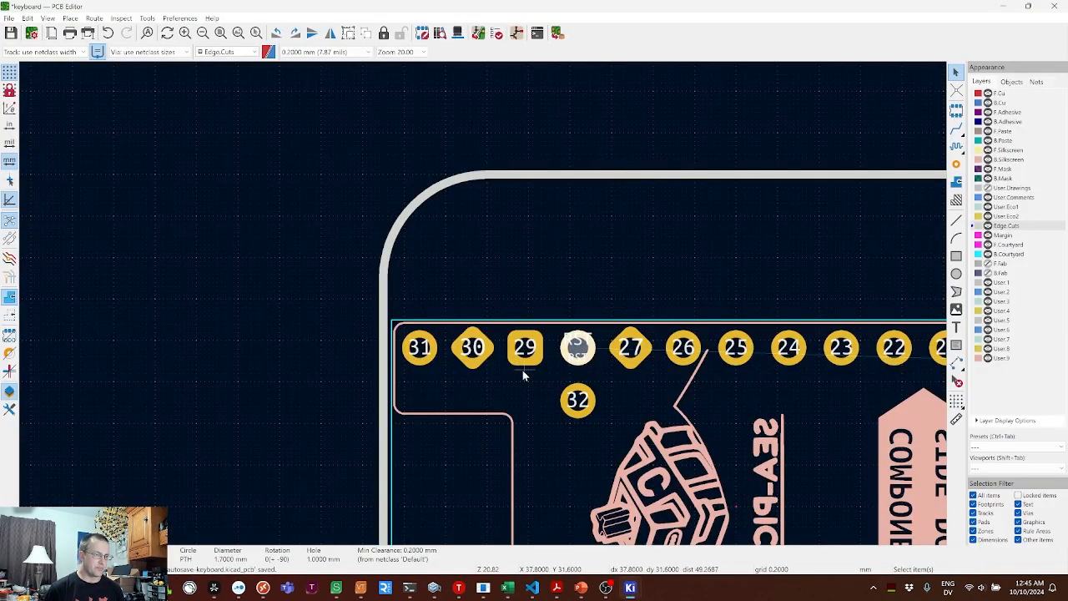
pyautogui.click(523, 360)
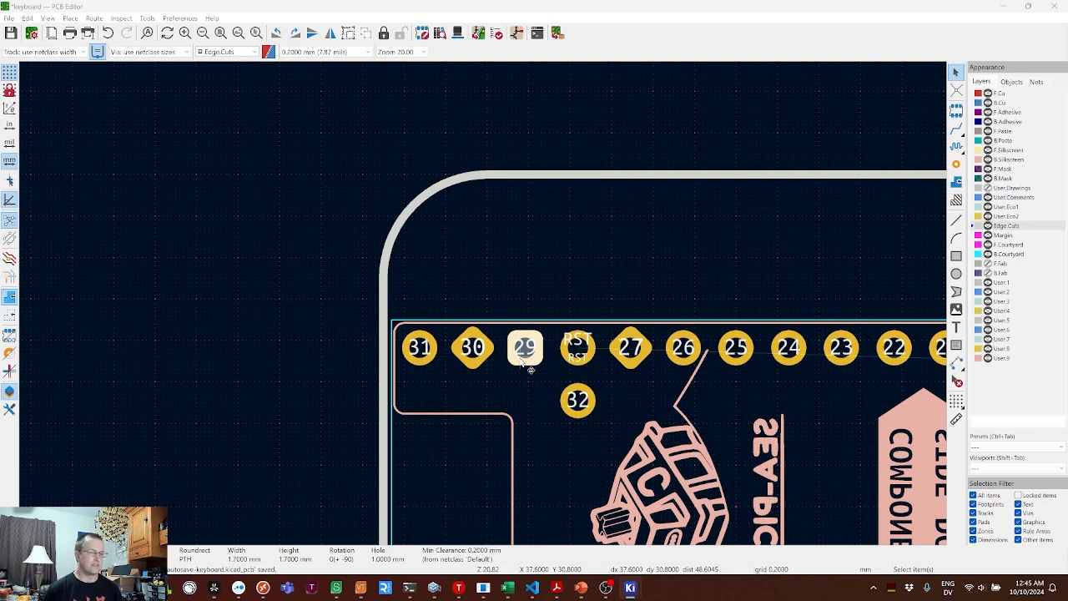
pyautogui.doubleClick(522, 361)
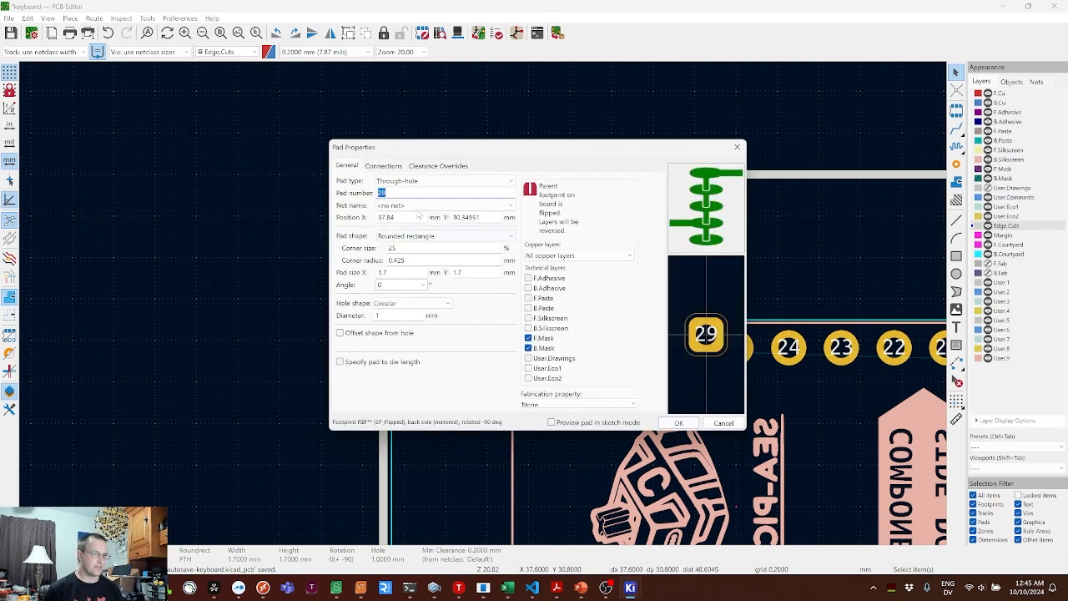
pyautogui.click(417, 211)
pyautogui.write('GND')
pyautogui.press('Return')
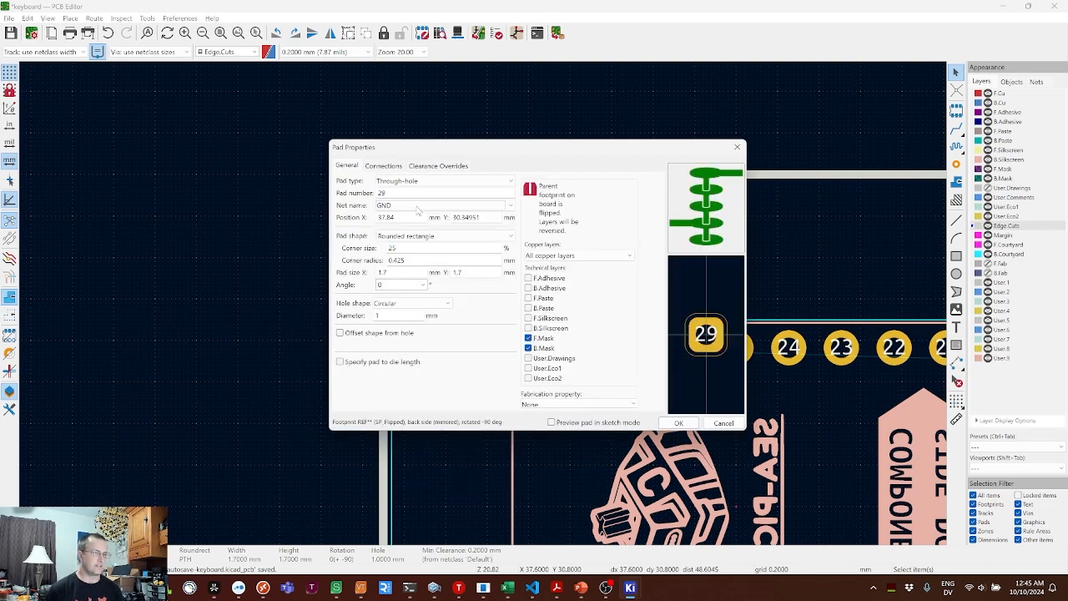
pyautogui.click(668, 423)
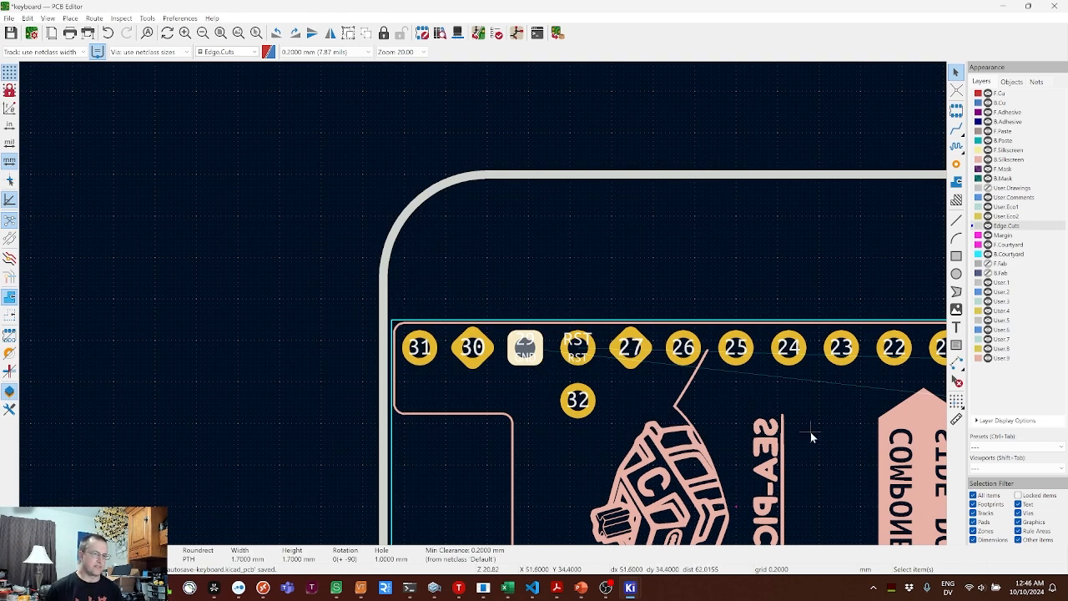
# - Assign the GND net to Sea-Picro controller pad 4
pyautogui.moveTo(809, 460); pyautogui.dragTo(738, 216, button='middle')
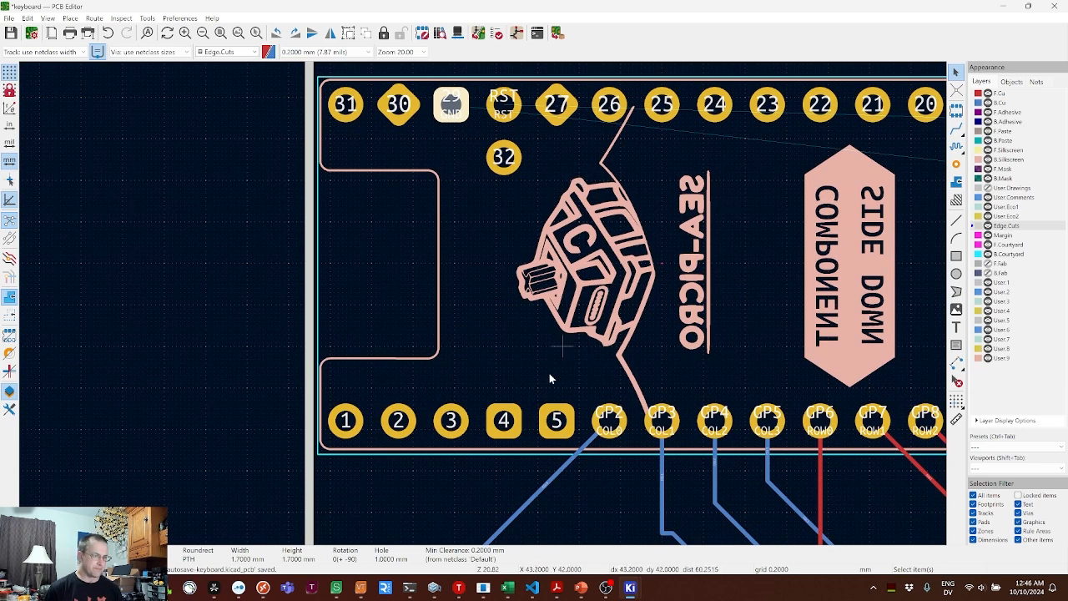
pyautogui.click(512, 435)
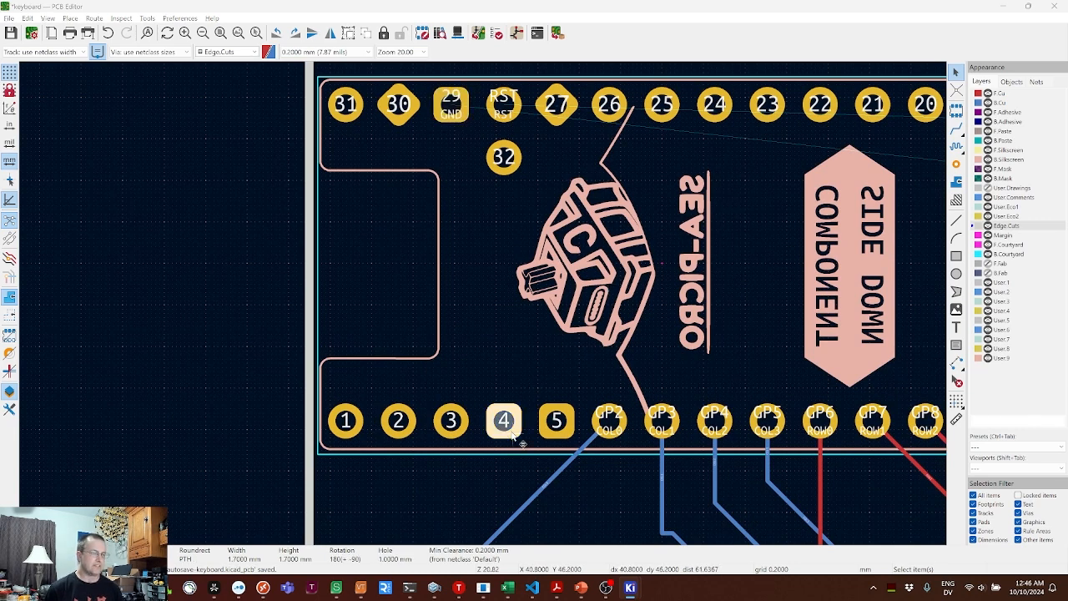
pyautogui.doubleClick(513, 435)
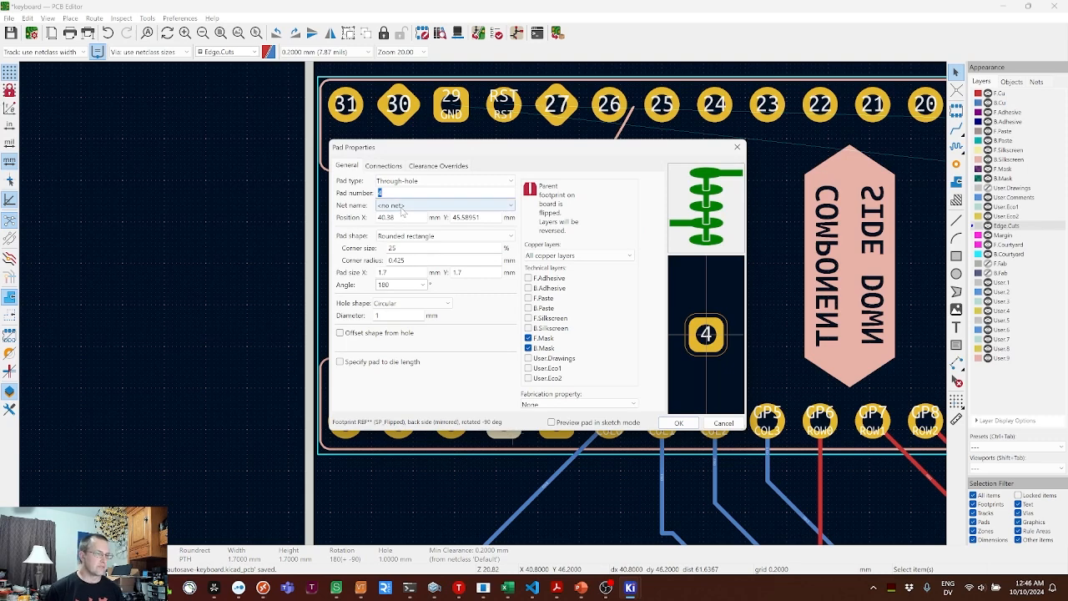
pyautogui.click(403, 208)
pyautogui.write('GND')
pyautogui.press('Return')
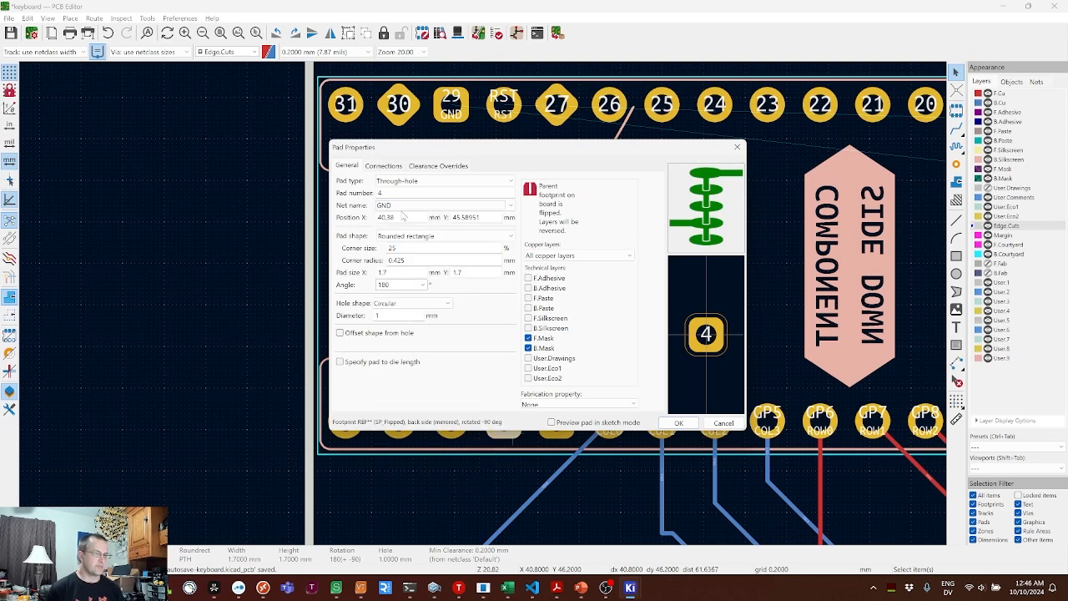
pyautogui.click(690, 426)
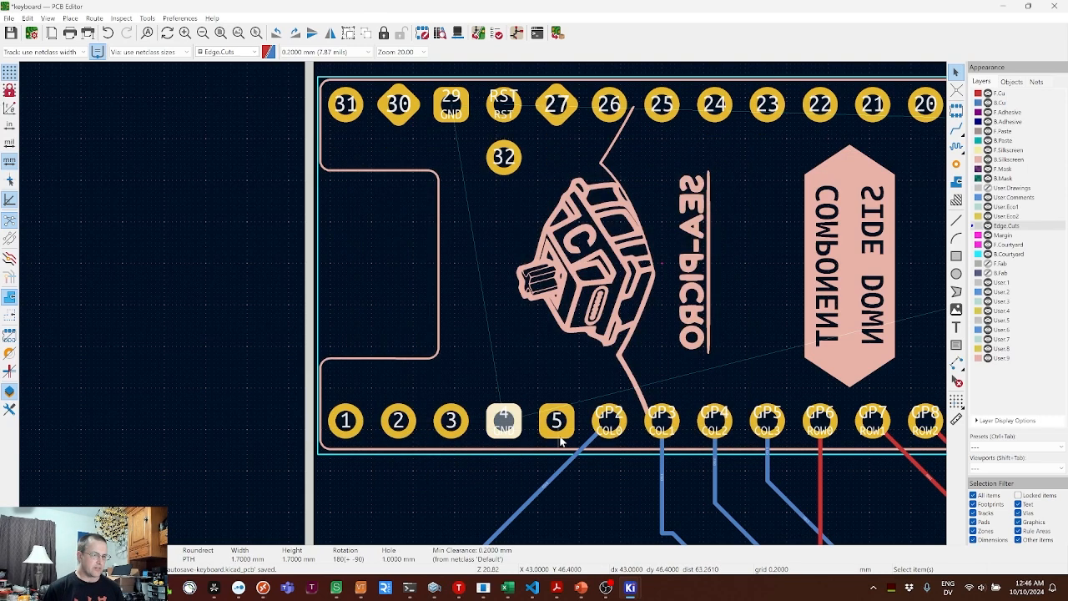
# - Assign the GND net to Sea-Picro controller pad 5
pyautogui.click(560, 440)
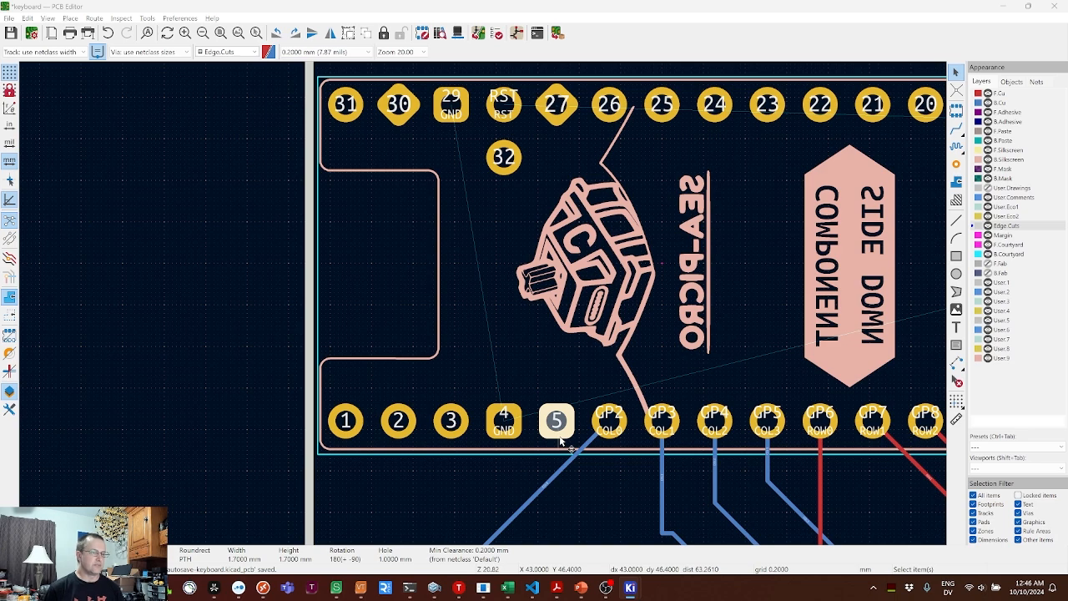
pyautogui.doubleClick(560, 441)
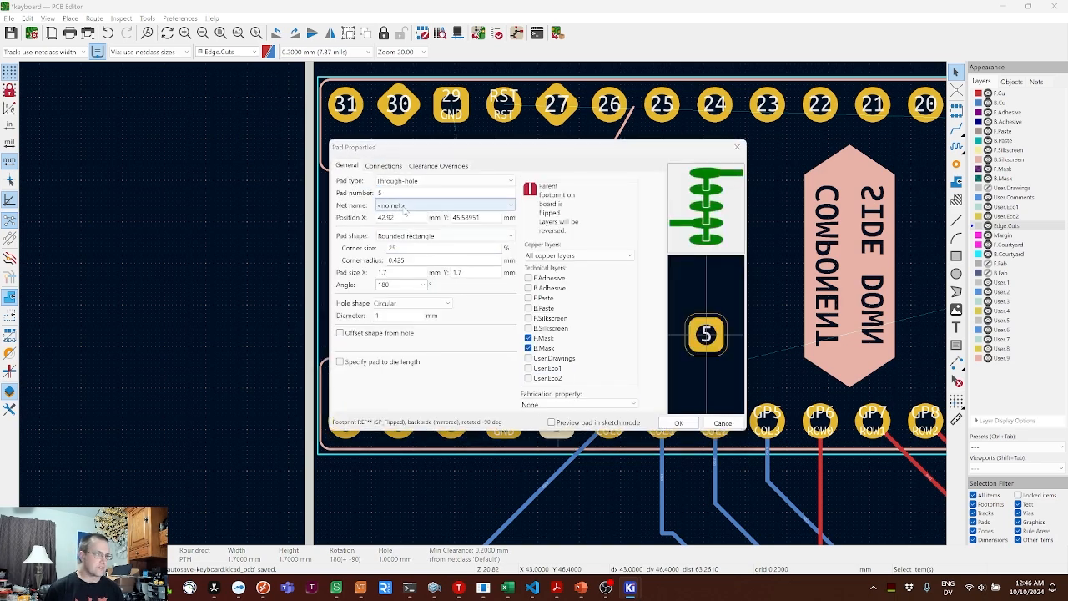
pyautogui.click(404, 207)
pyautogui.write('GND')
pyautogui.press('Return')
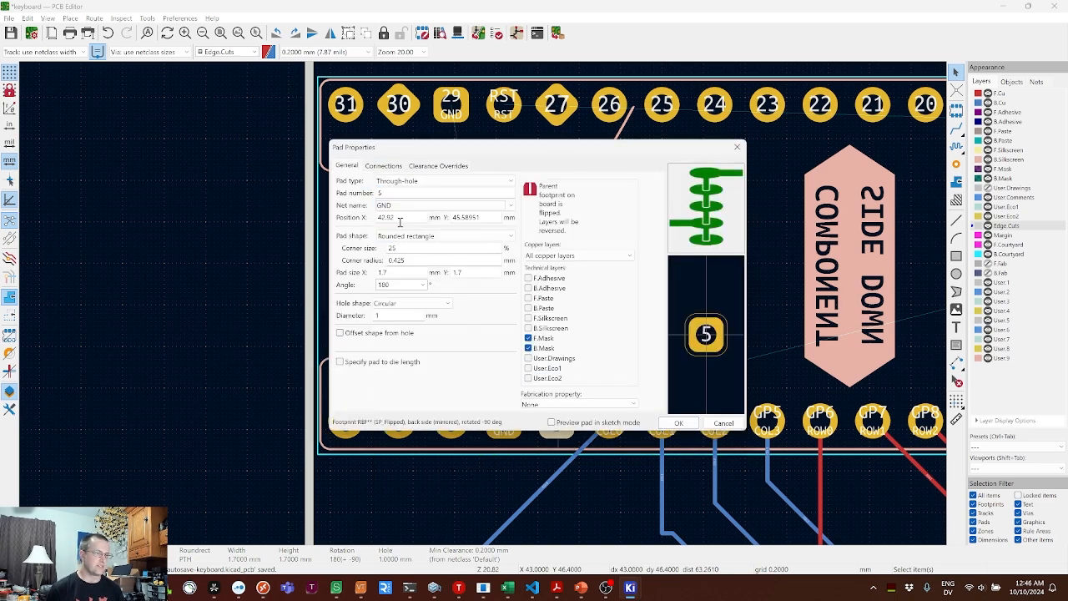
pyautogui.click(683, 425)
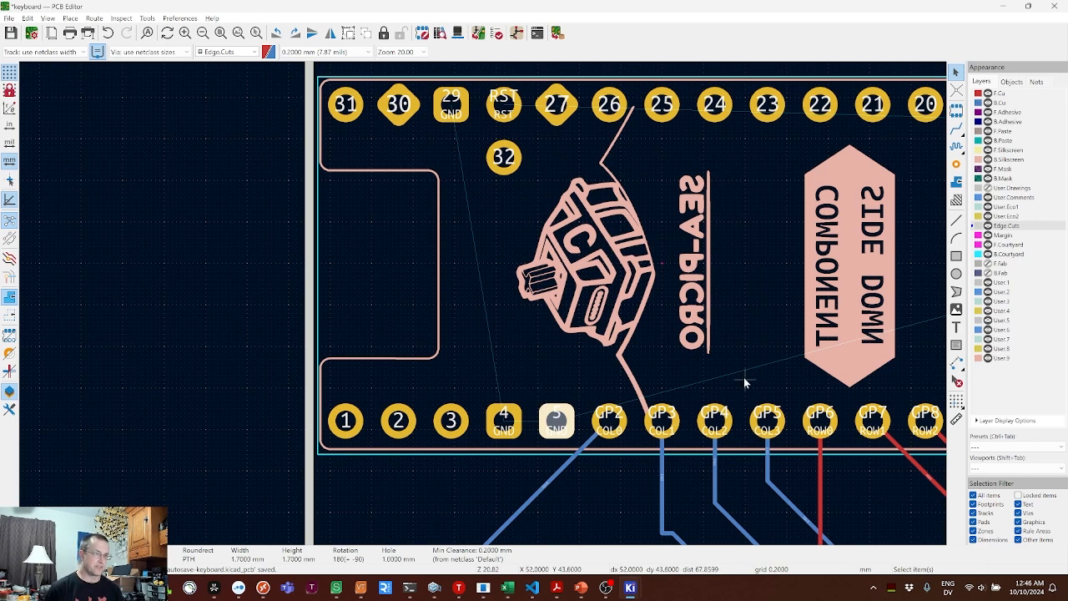
# - Inspect the board in the 3D viewer to see which side the push button sits on, then return to the layout
pyautogui.scroll(2, 744, 377)
pyautogui.scroll(-5, 500, 294)
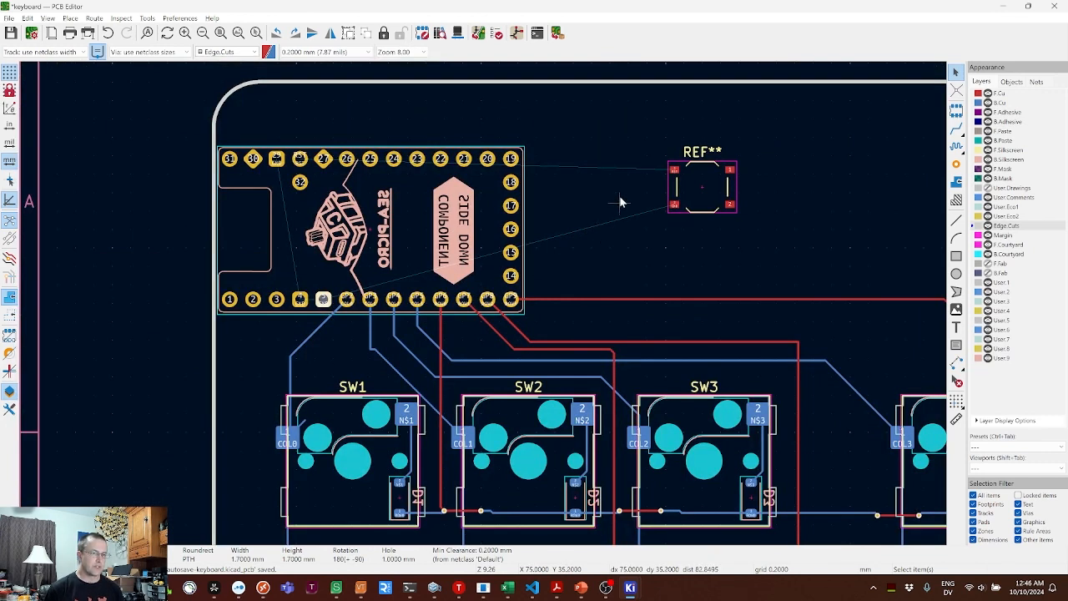
pyautogui.scroll(2, 631, 177)
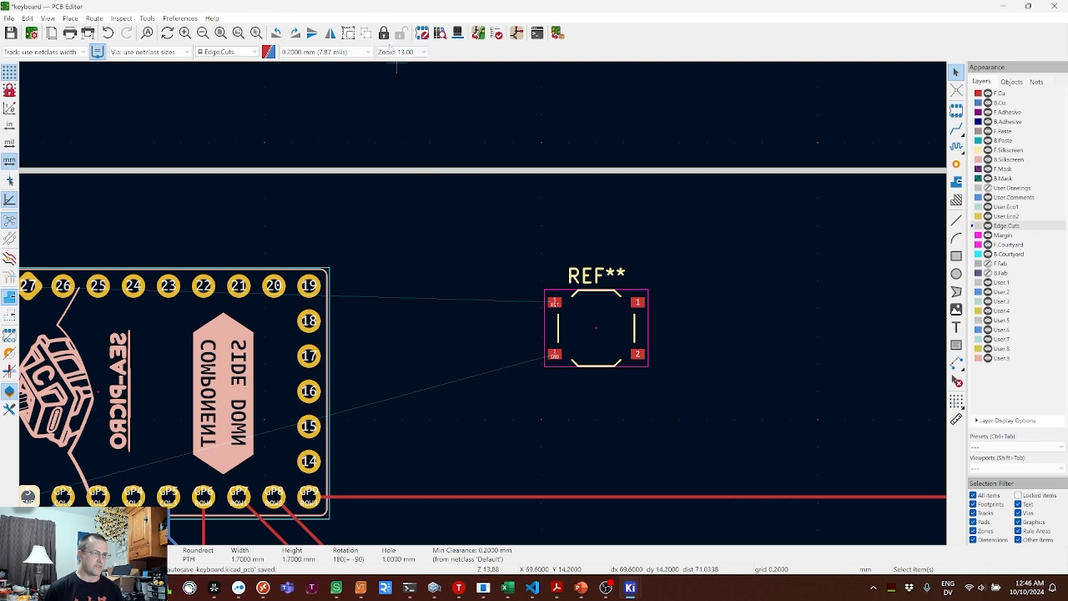
pyautogui.click(459, 33)
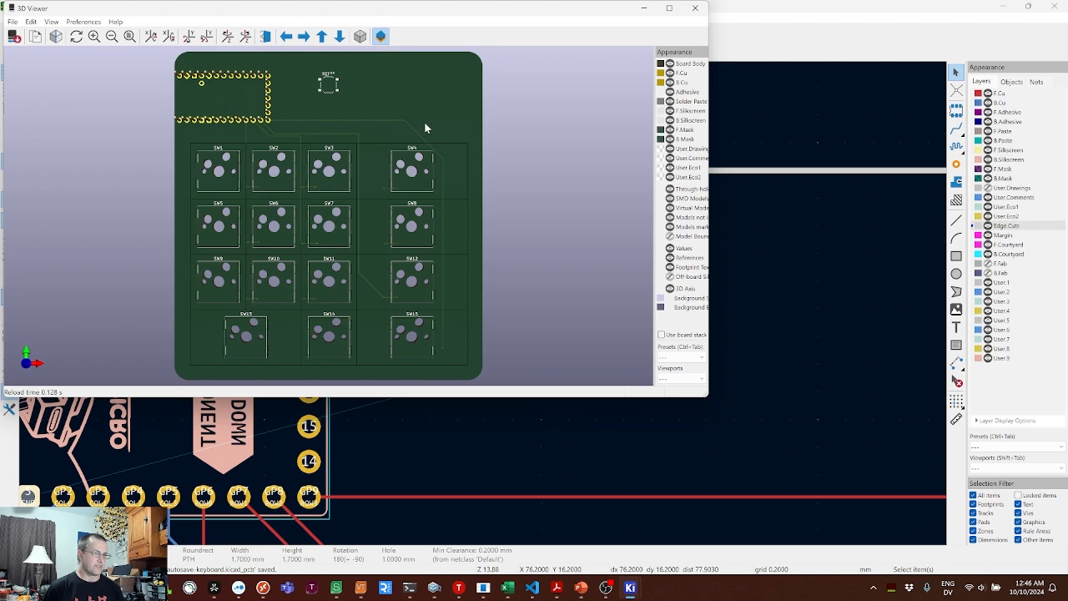
pyautogui.rightClick(380, 124)
pyautogui.click(385, 110)
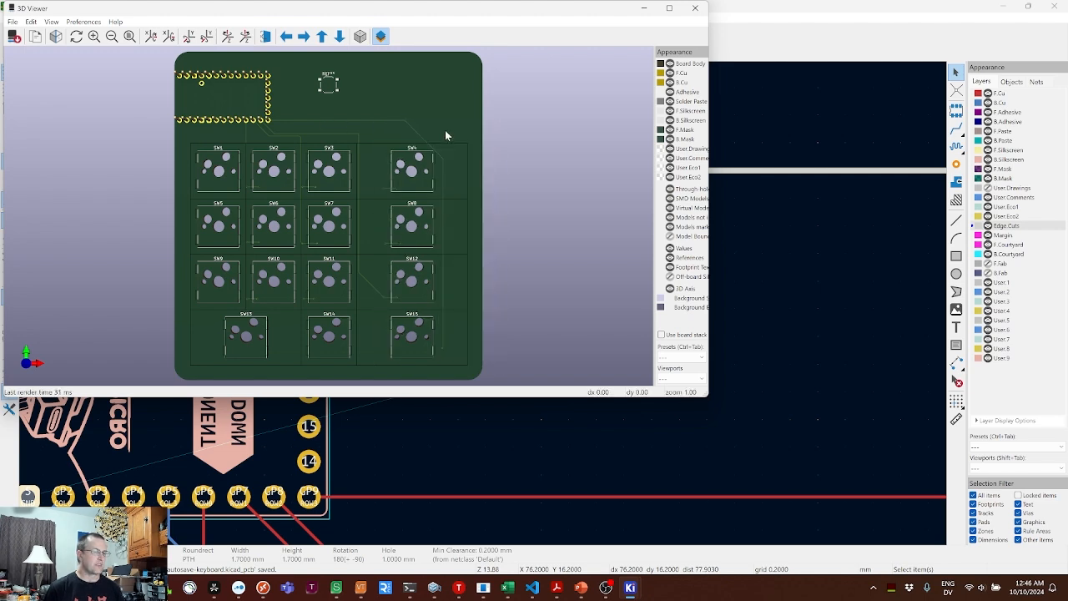
pyautogui.moveTo(444, 129); pyautogui.dragTo(526, 103)
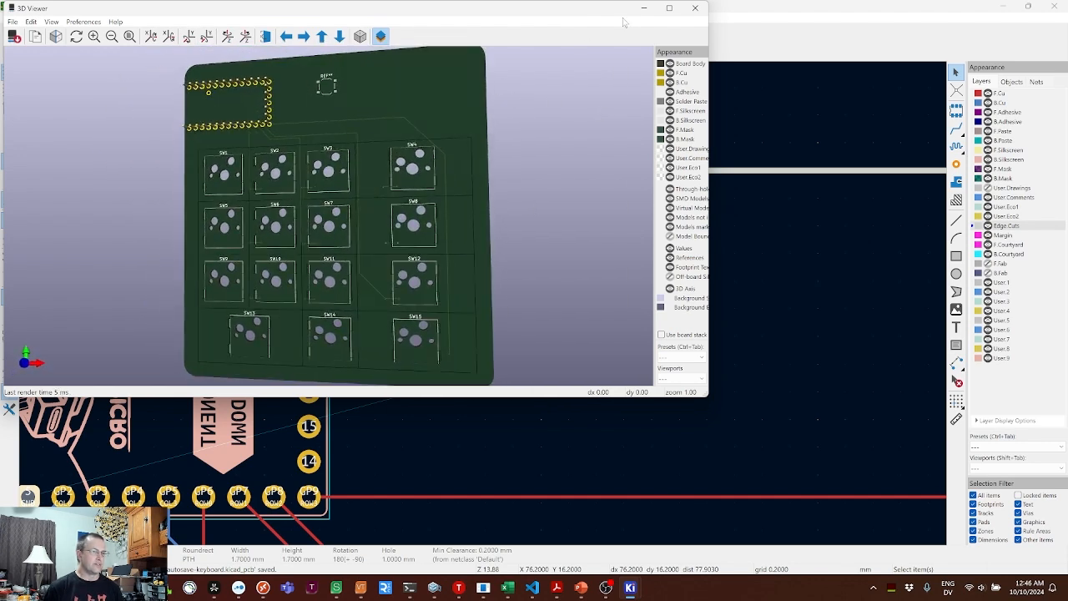
pyautogui.click(696, 7)
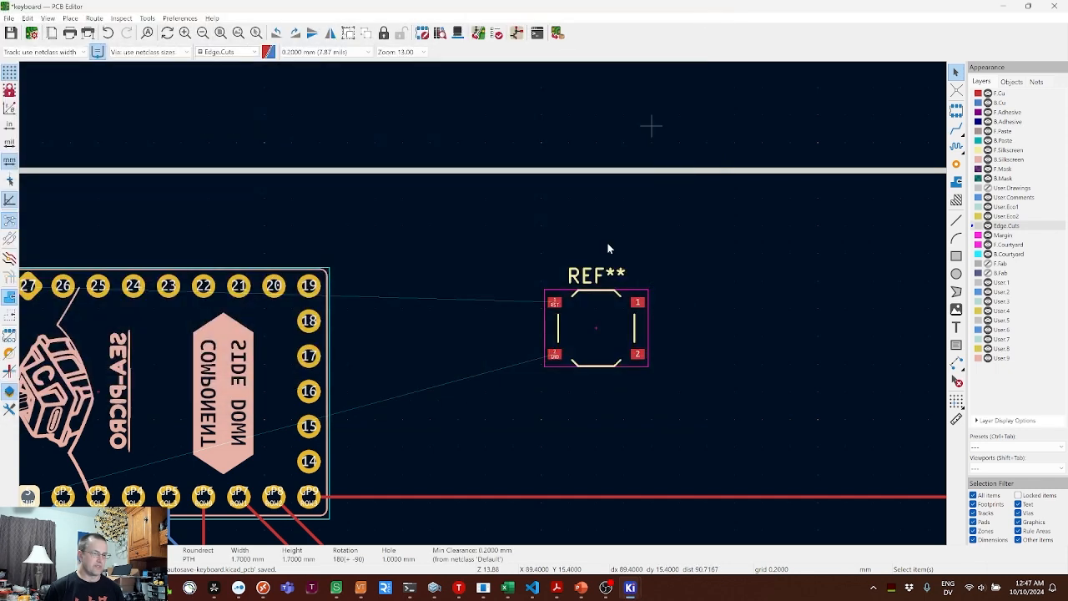
# - Change the push button footprint's board side to Back
pyautogui.click(593, 292)
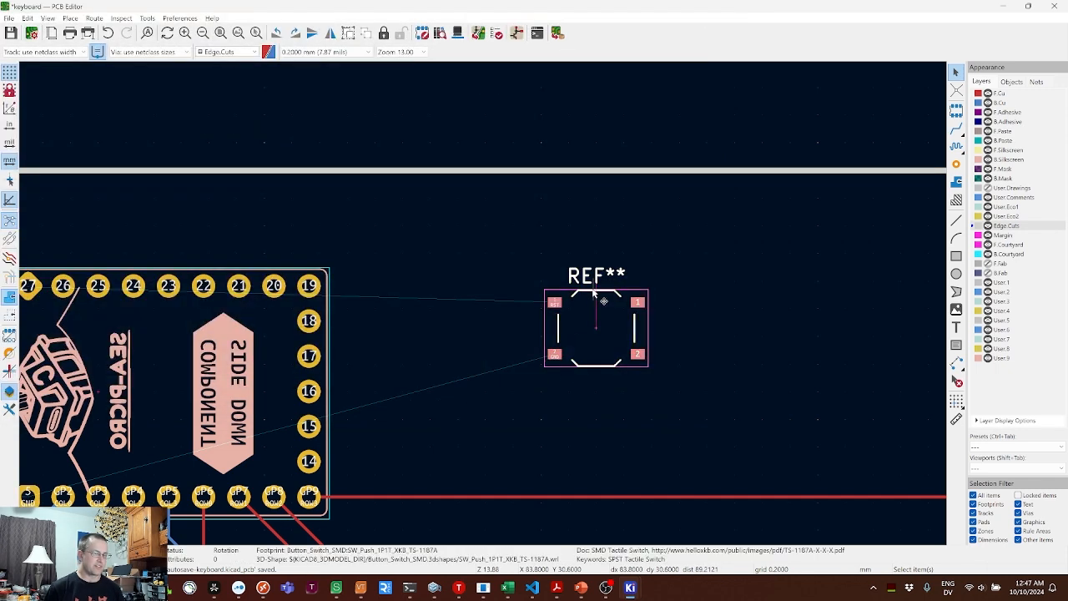
pyautogui.doubleClick(593, 292)
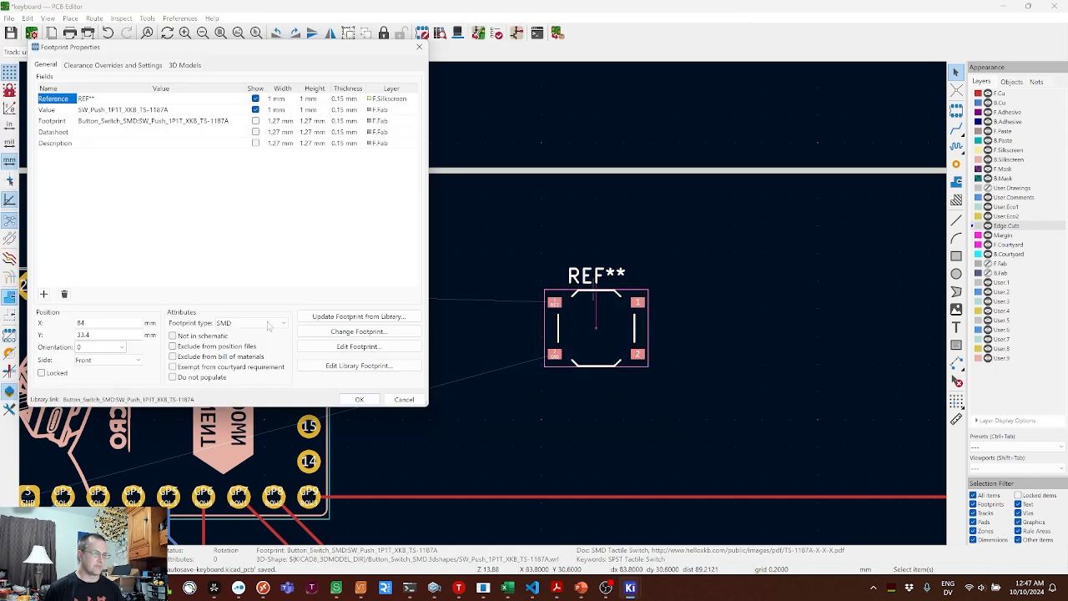
pyautogui.click(107, 361)
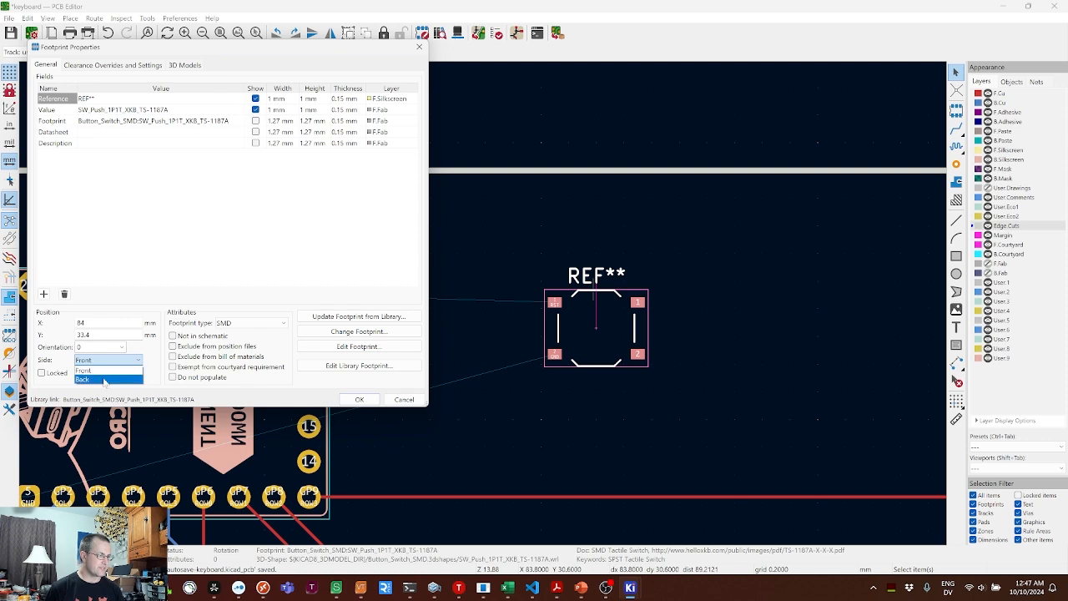
pyautogui.click(104, 380)
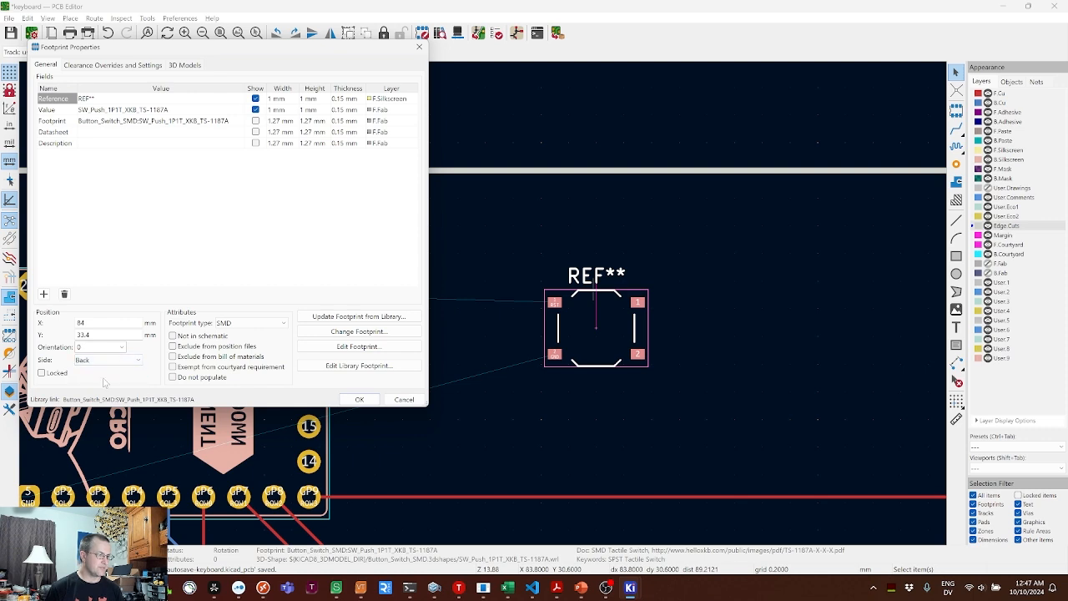
pyautogui.click(358, 399)
pyautogui.click(510, 321)
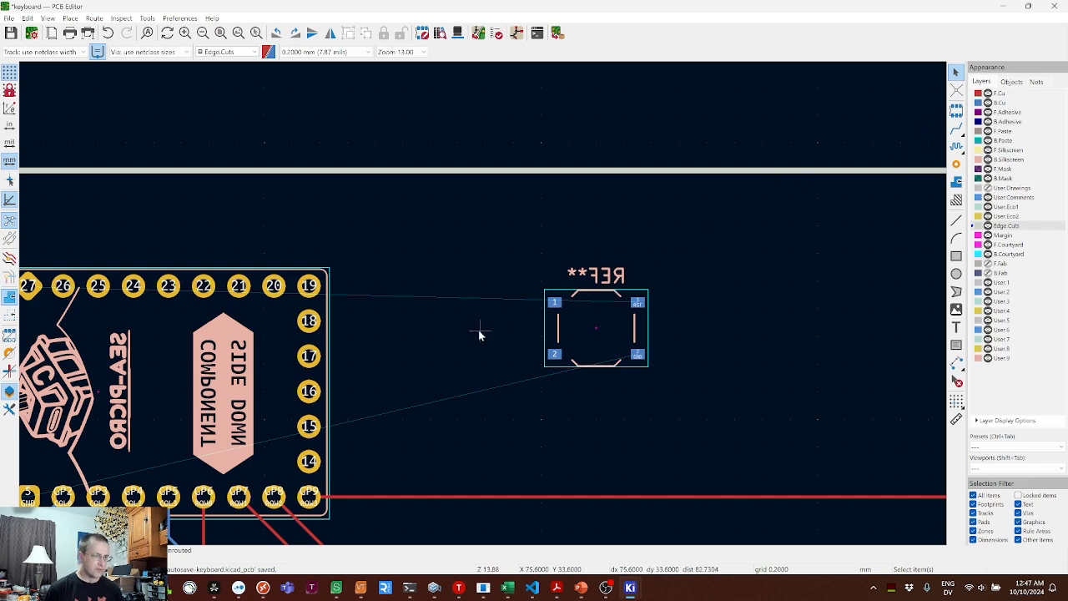
# - Assign the RST net to the flipped push button's unconnected upper-left pad 1
pyautogui.moveTo(480, 334); pyautogui.dragTo(630, 253, button='middle')
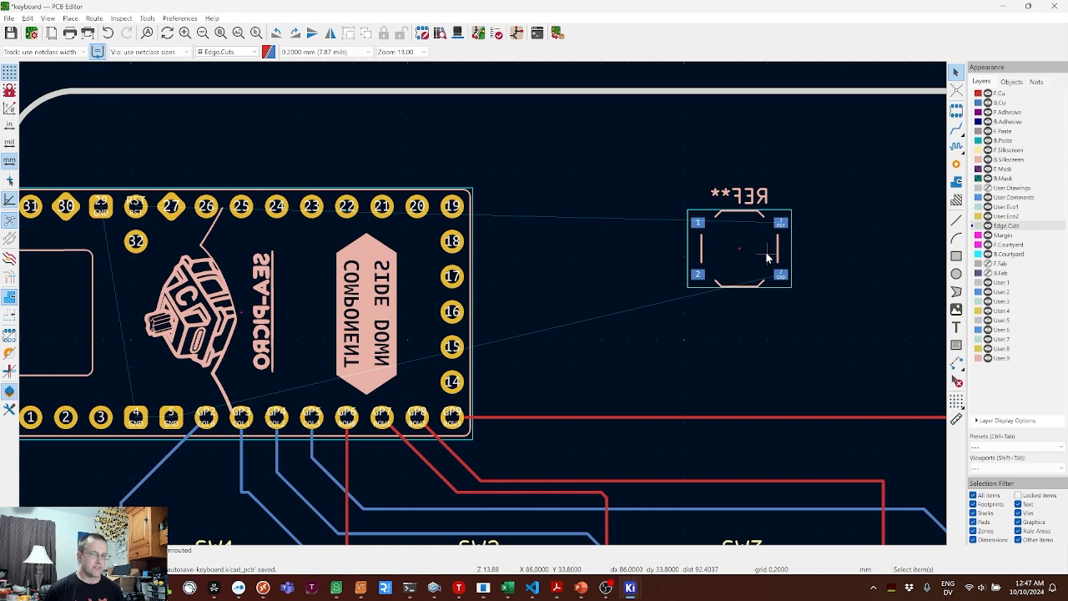
pyautogui.click(699, 224)
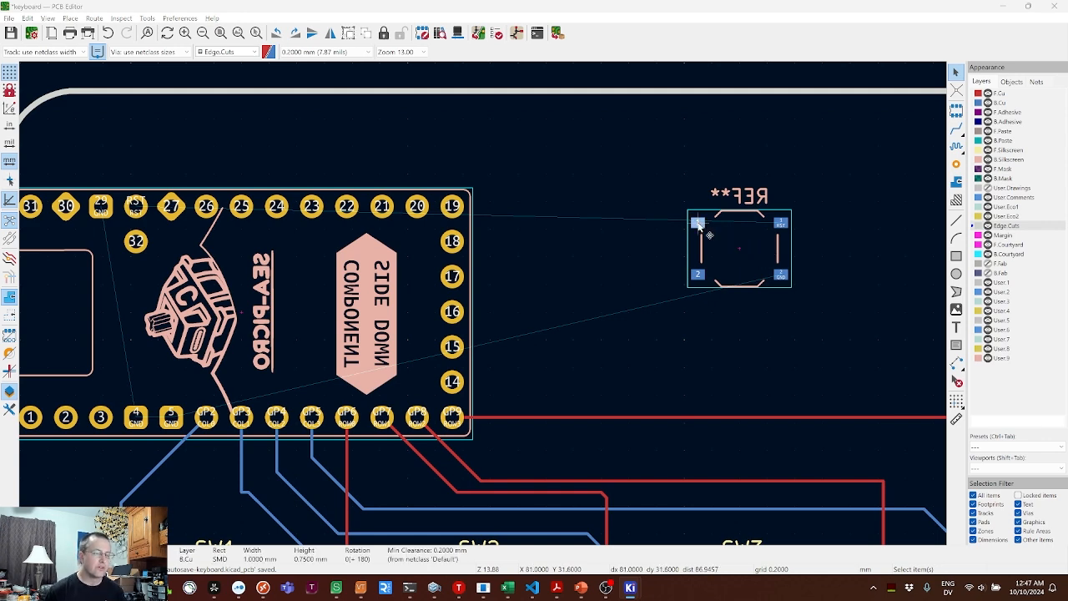
pyautogui.doubleClick(699, 223)
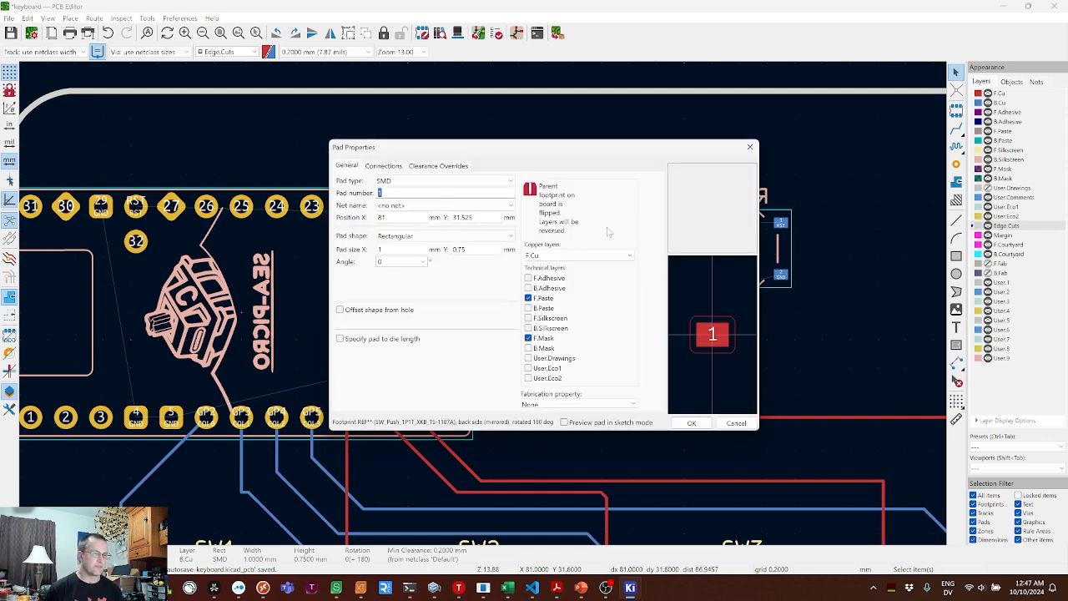
pyautogui.click(405, 207)
pyautogui.write('rst')
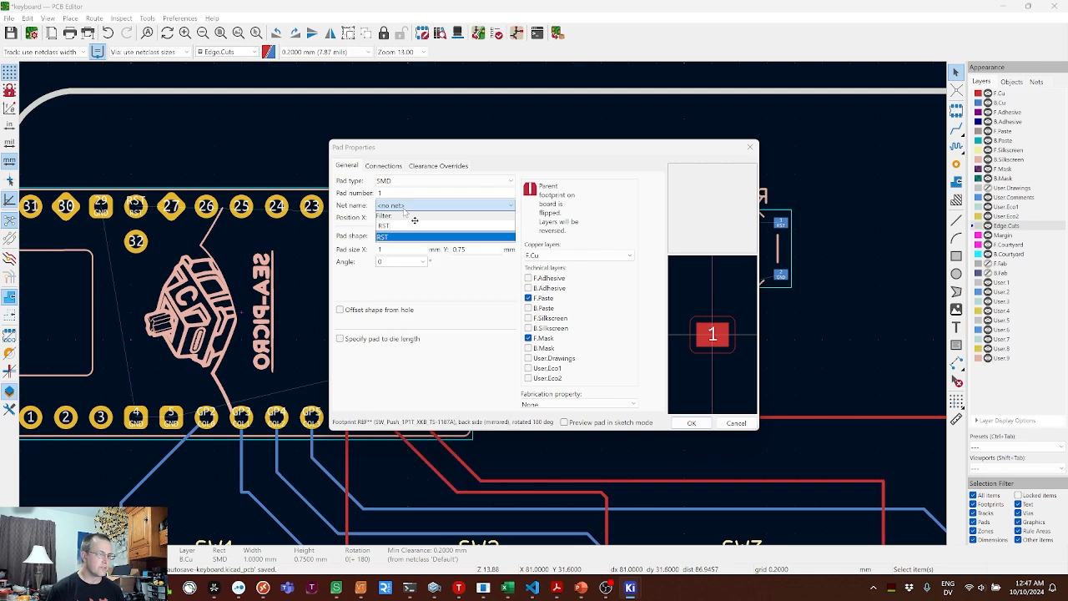
pyautogui.press('Return')
pyautogui.click(702, 427)
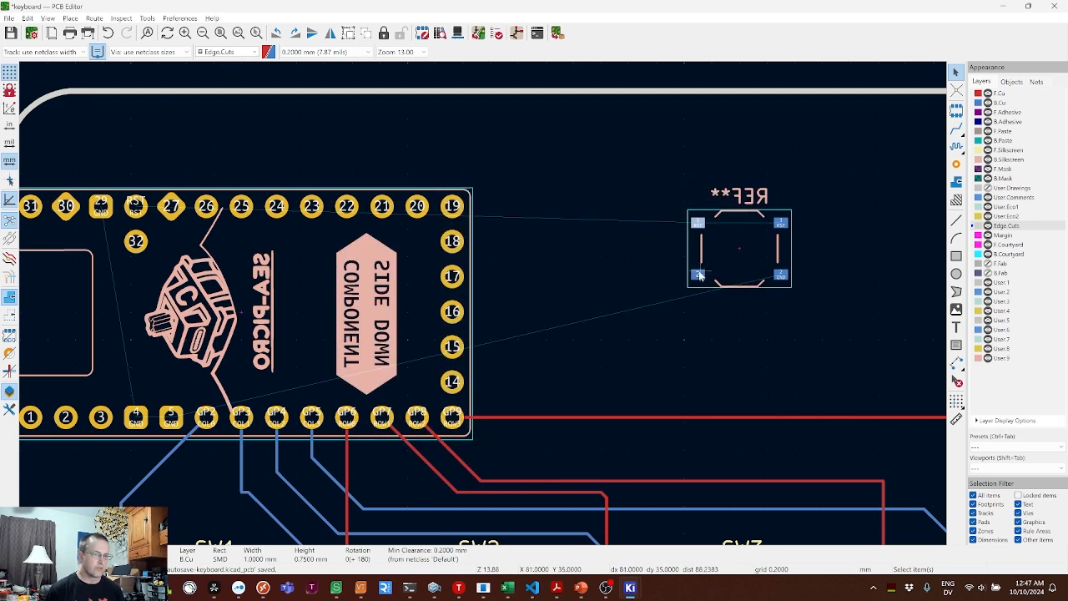
# - Assign the GND net to the flipped push button's unconnected lower-left pad 2
pyautogui.click(699, 275)
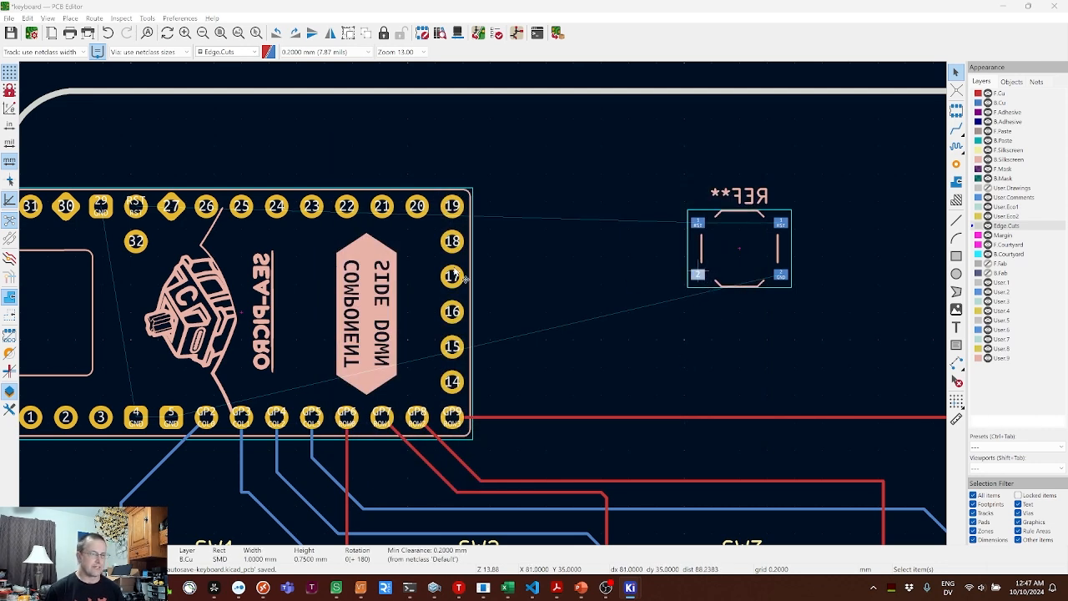
pyautogui.press('e')
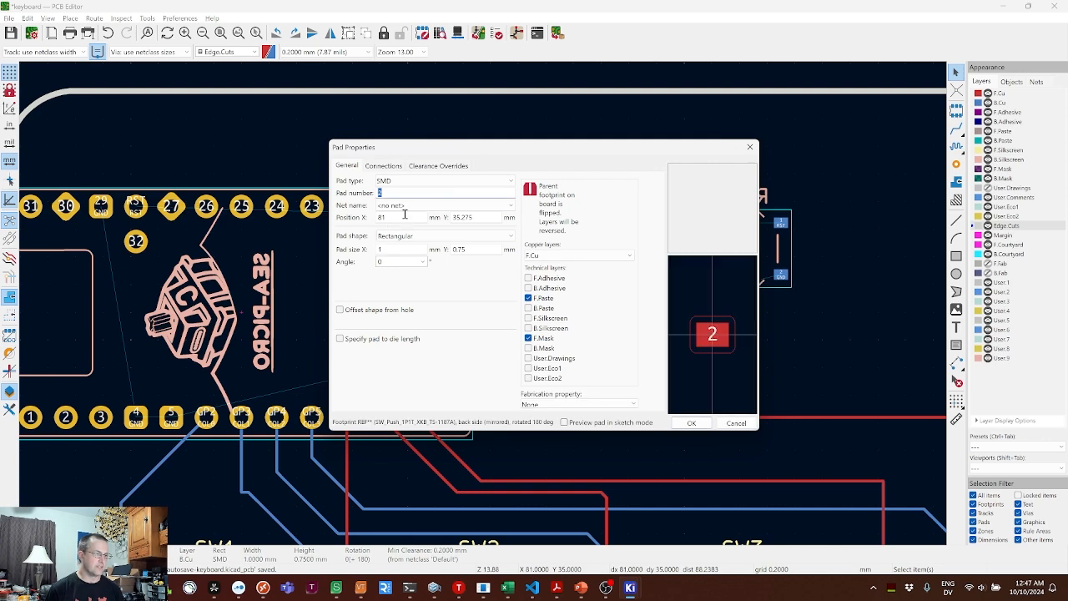
pyautogui.click(404, 208)
pyautogui.write('gnd')
pyautogui.press('Return')
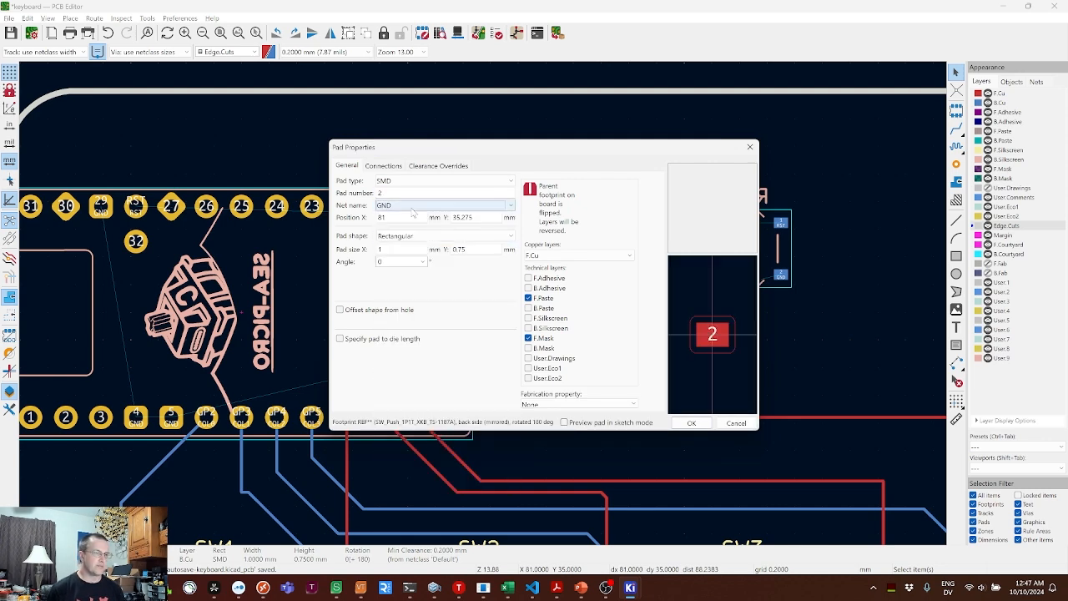
pyautogui.click(694, 424)
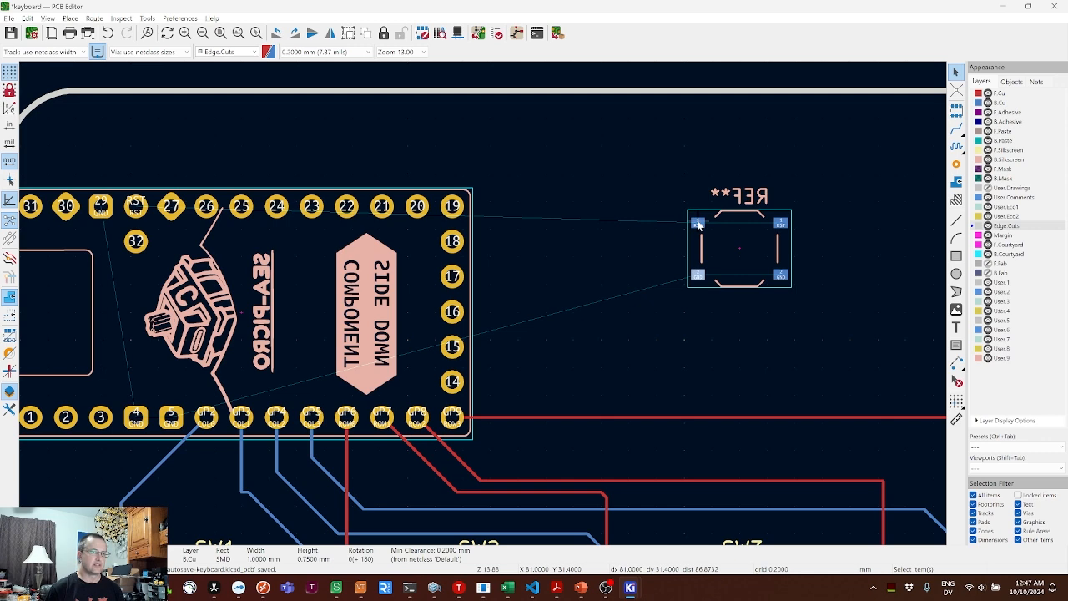
# - Route a B.Cu track from the button's upper-left RST pad over the controller to its RST pad, and join the button's two RST pads
pyautogui.press('x')
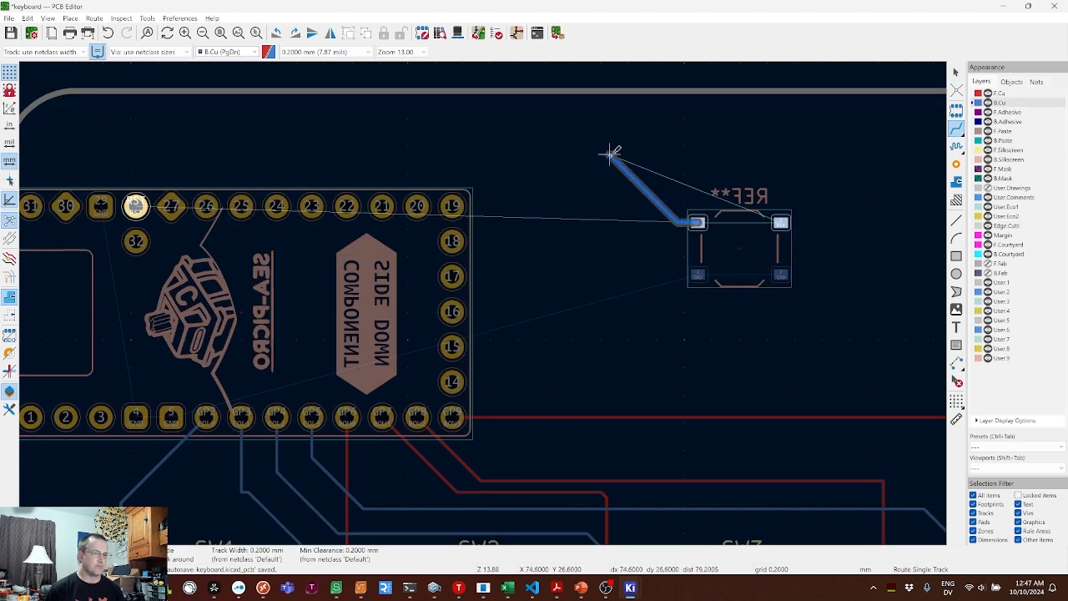
pyautogui.click(469, 140)
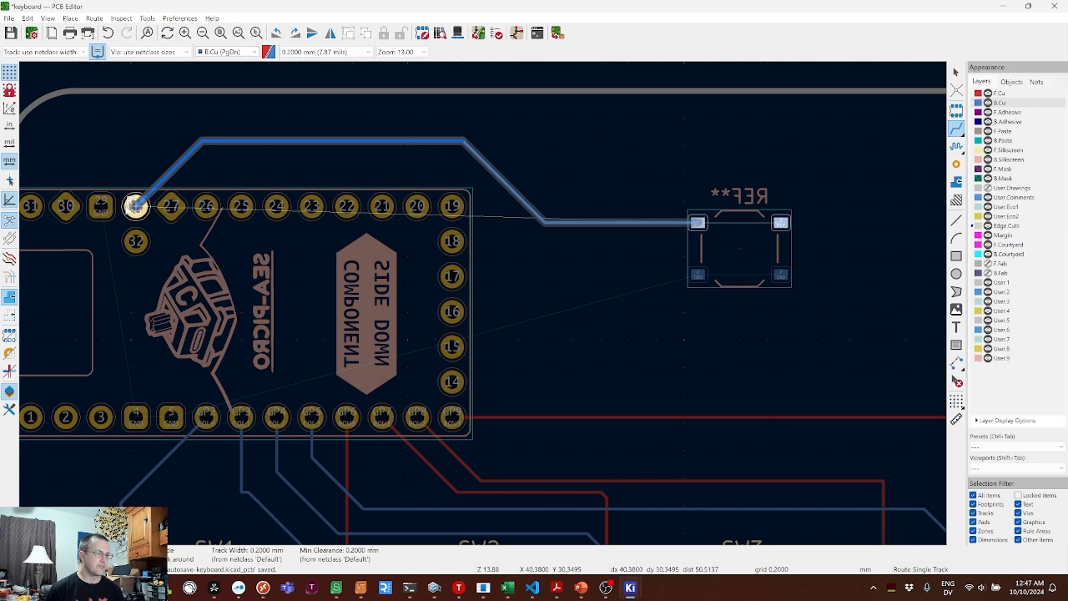
pyautogui.click(135, 207)
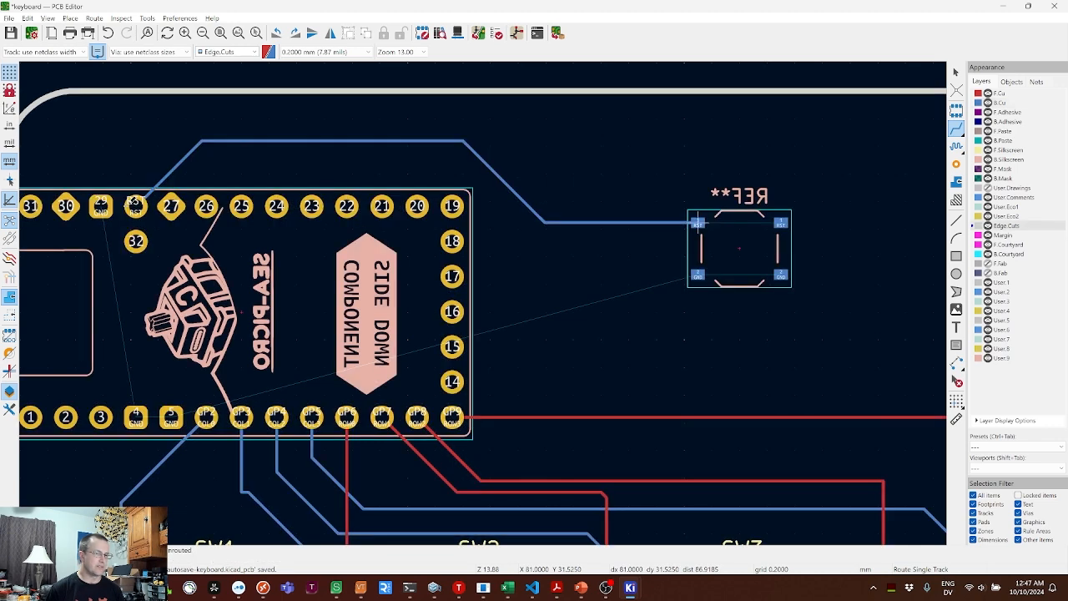
pyautogui.click(781, 224)
pyautogui.click(701, 225)
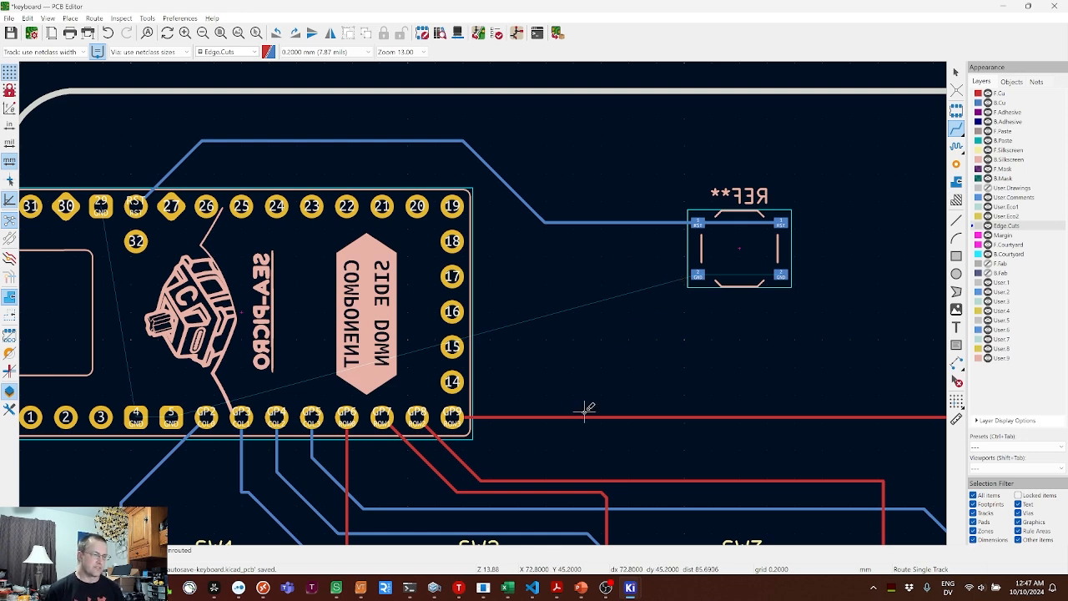
pyautogui.scroll(-5, 587, 408)
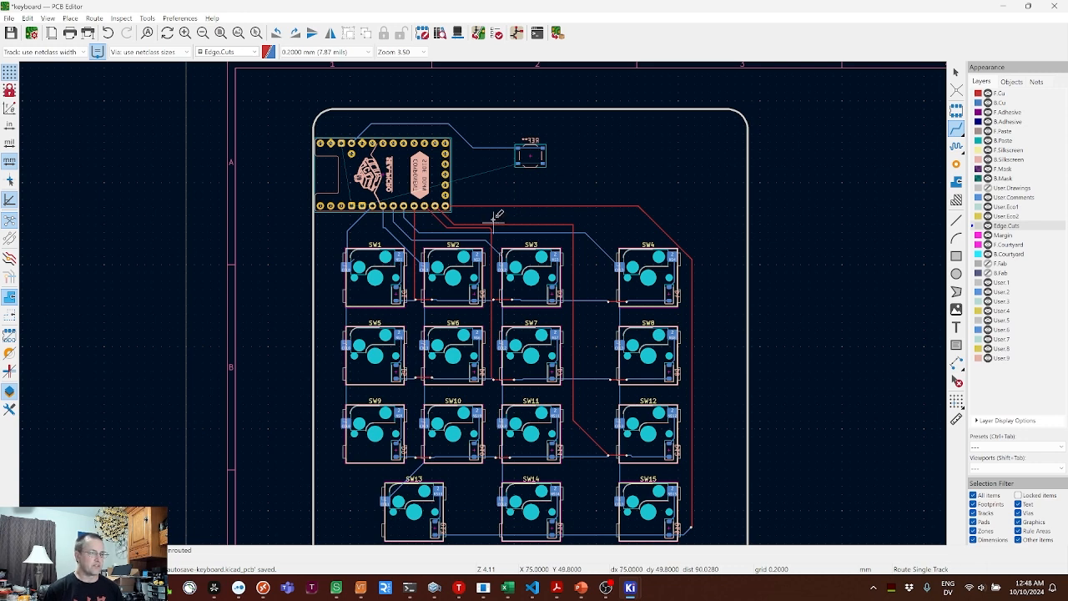
pyautogui.scroll(-2, 498, 171)
pyautogui.moveTo(498, 170); pyautogui.dragTo(552, 195, button='middle')
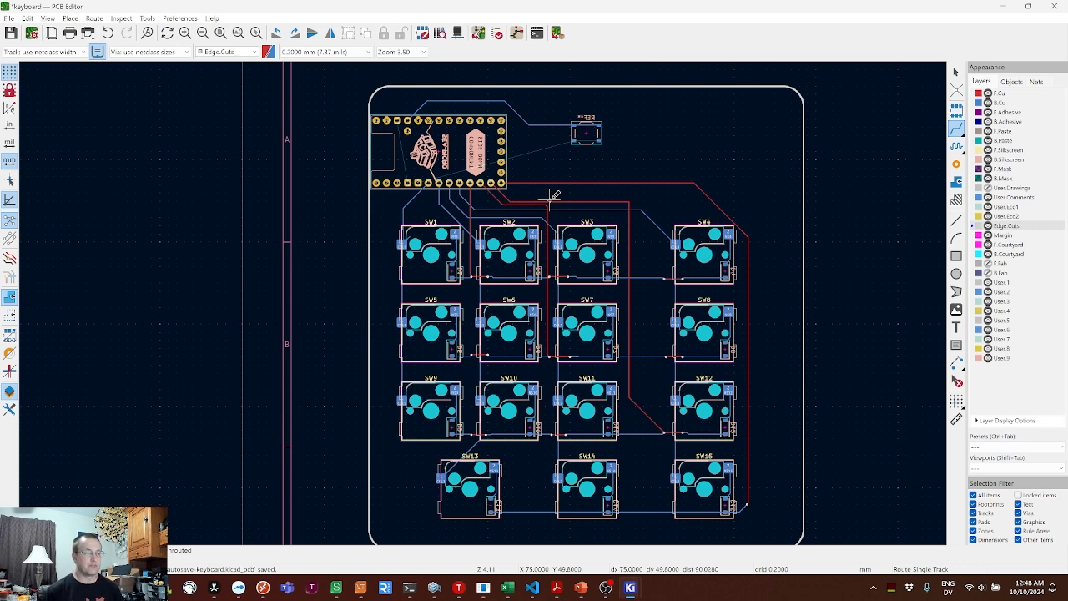
pyautogui.click(957, 183)
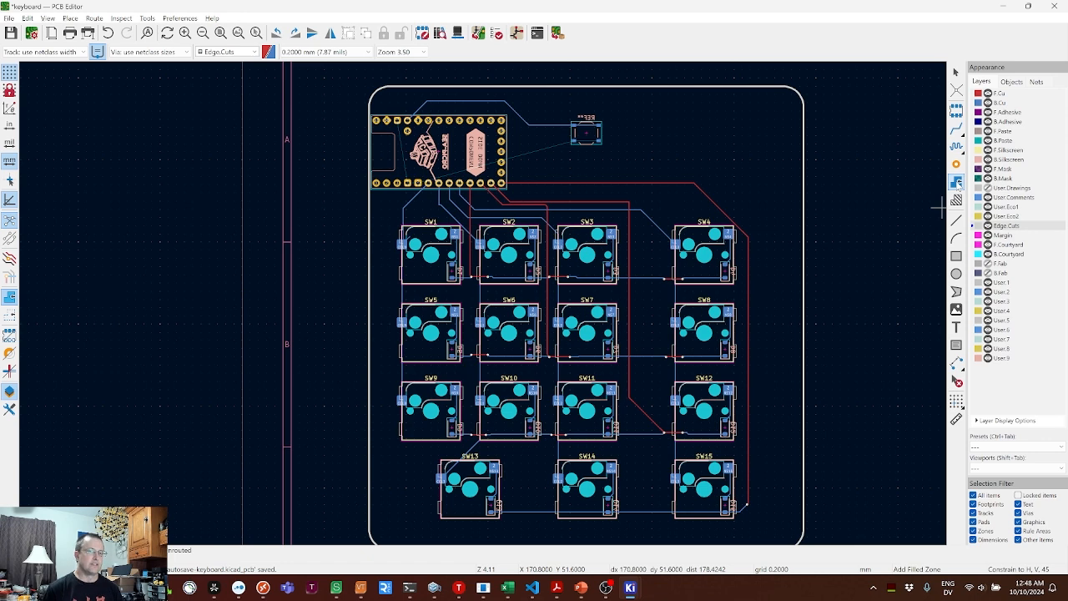
pyautogui.click(355, 73)
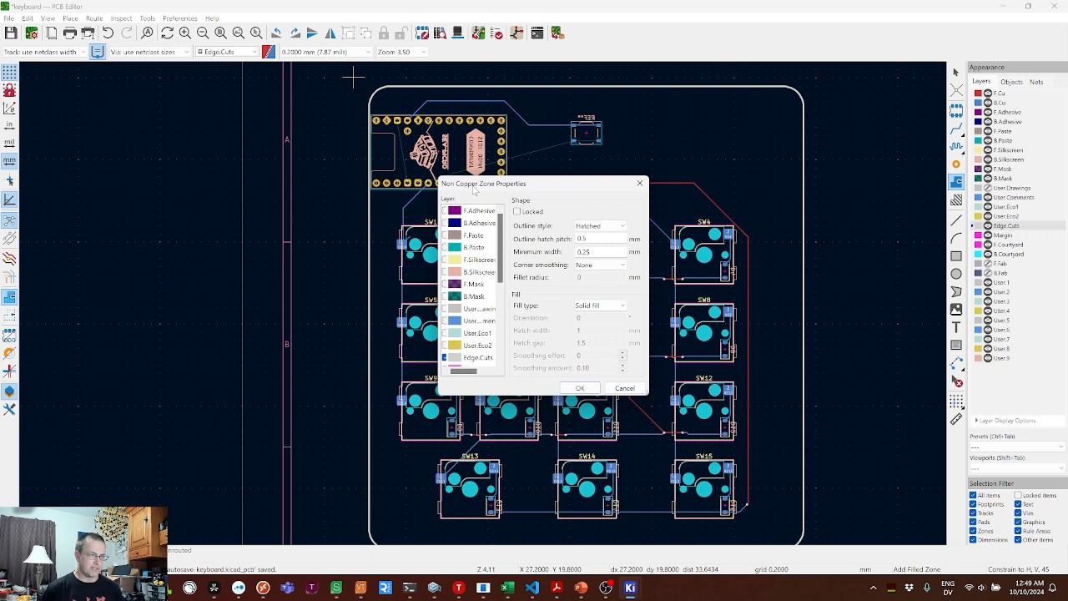
pyautogui.click(624, 388)
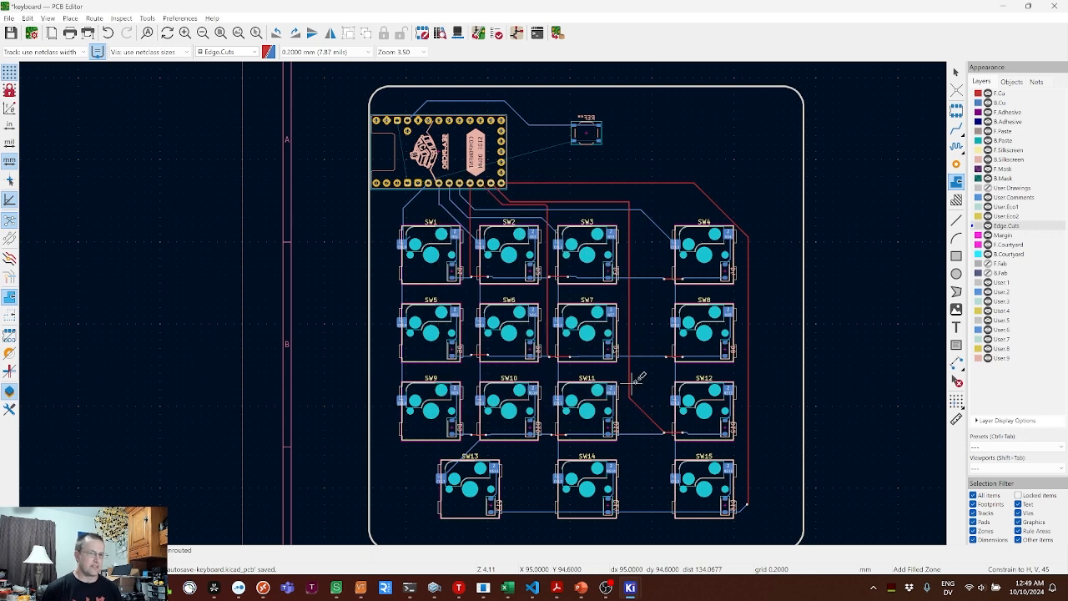
# - Start a filled copper zone covering both F.Cu and B.Cu and assign it to the GND net
pyautogui.click(1001, 94)
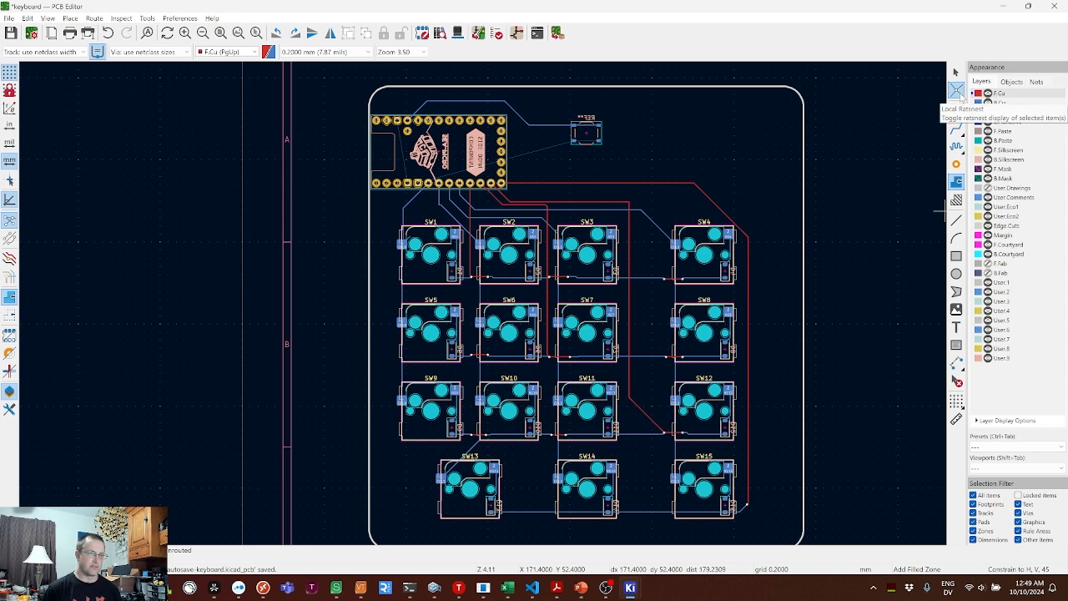
pyautogui.click(352, 71)
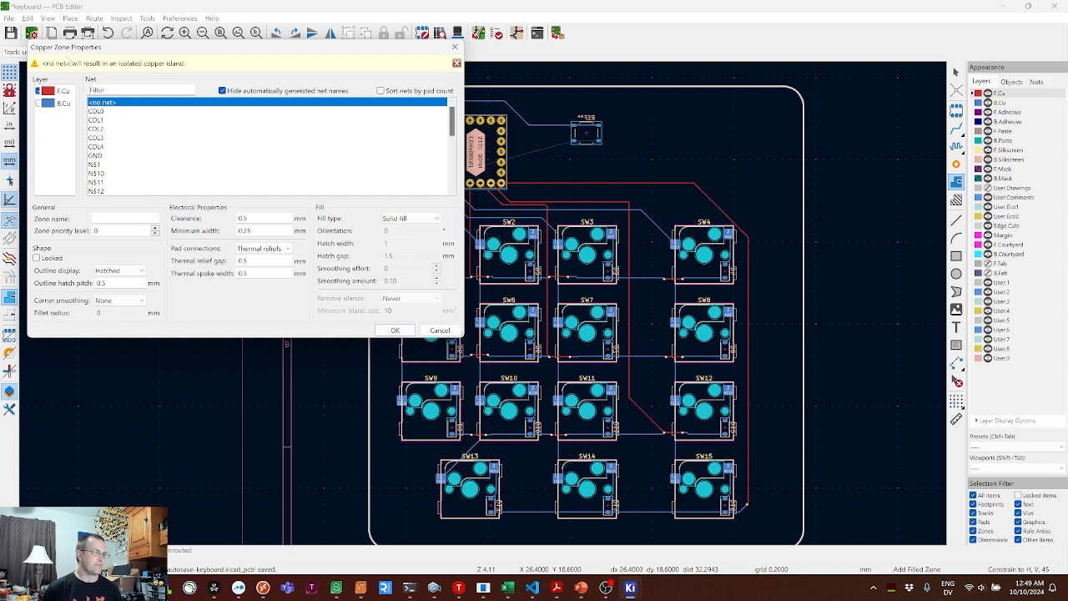
pyautogui.click(37, 103)
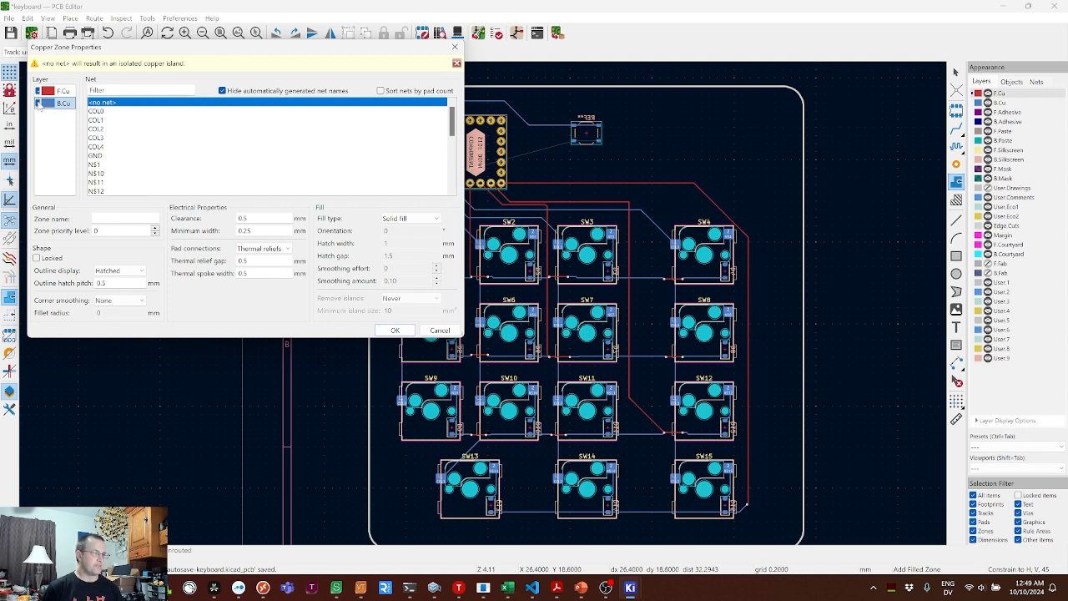
pyautogui.click(100, 159)
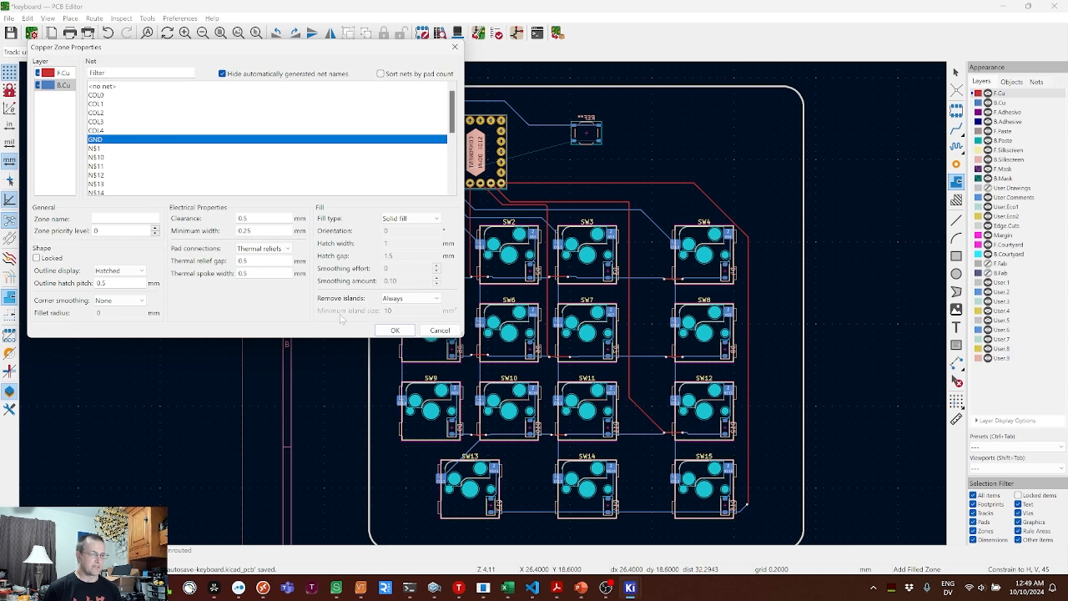
pyautogui.click(395, 331)
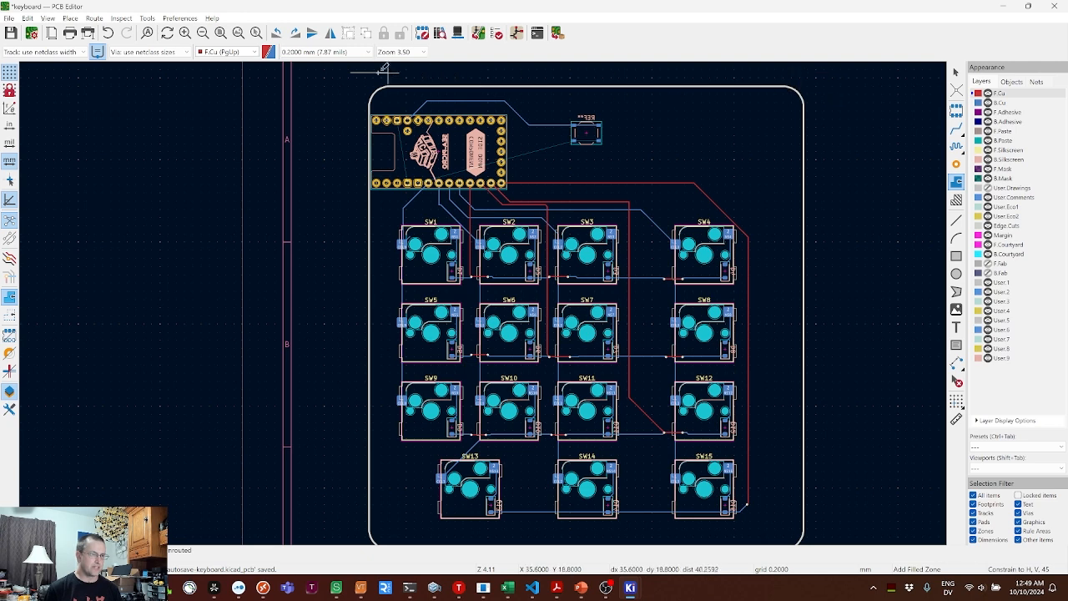
# - Draw the GND zone outline around the entire board, just outside its edges, and fill the zone
pyautogui.click(848, 75)
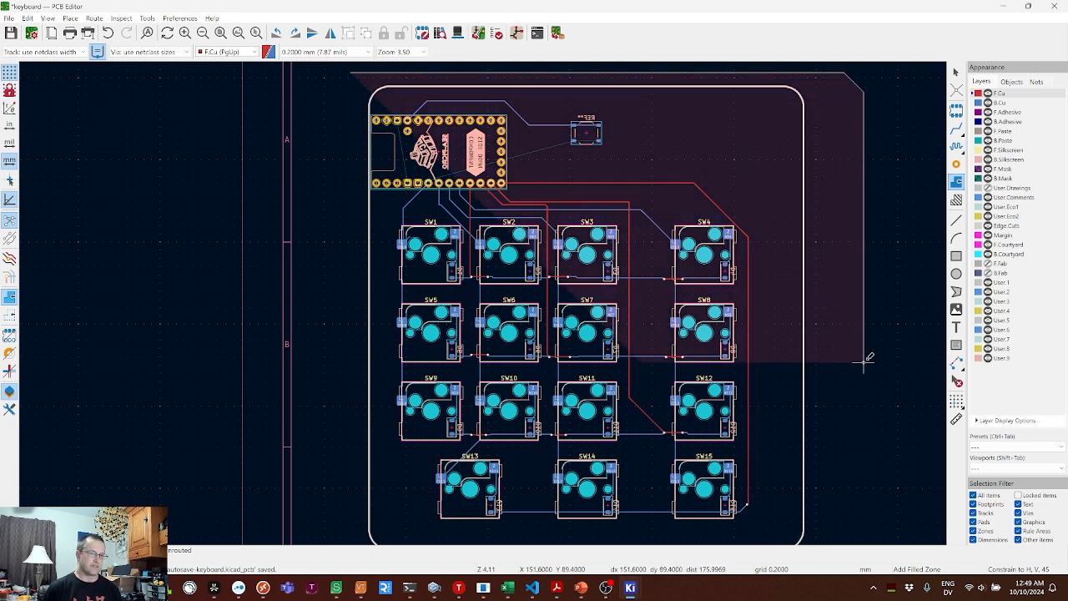
pyautogui.scroll(-2, 859, 444)
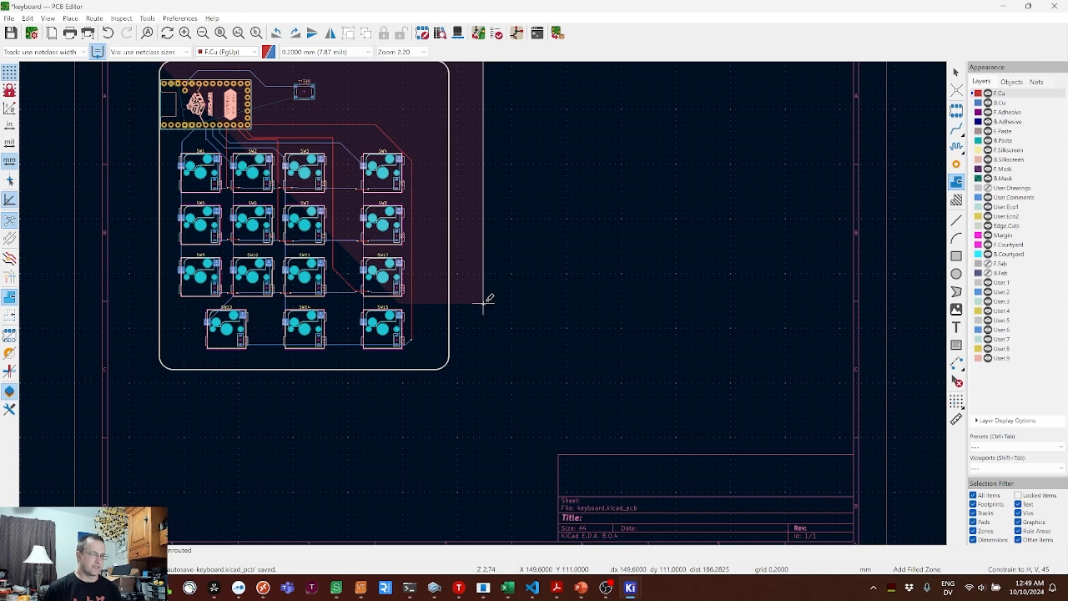
pyautogui.scroll(2, 484, 302)
pyautogui.scroll(-2, 488, 298)
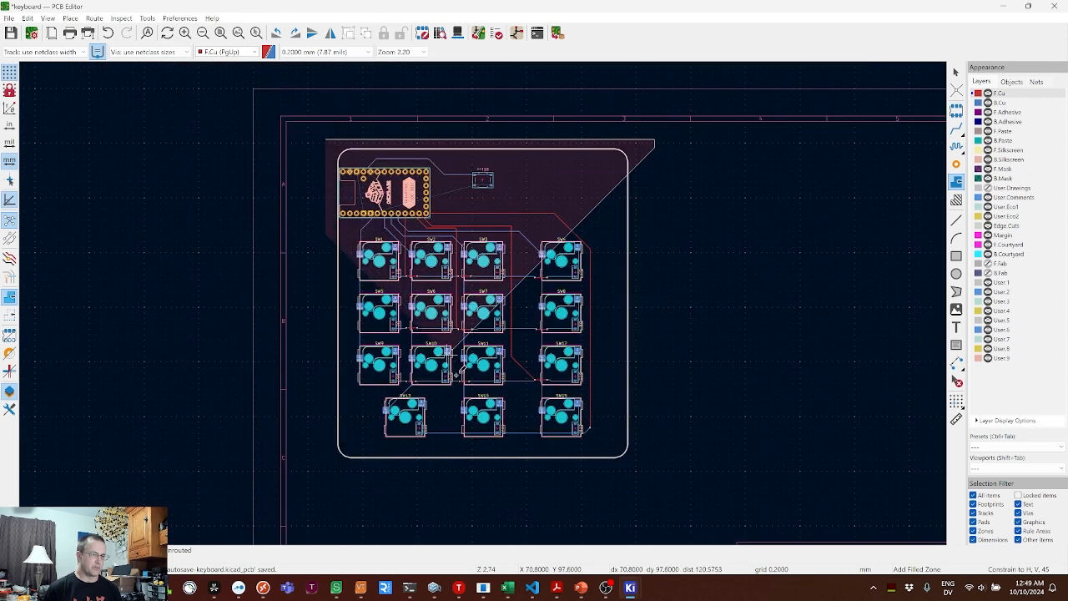
pyautogui.click(640, 477)
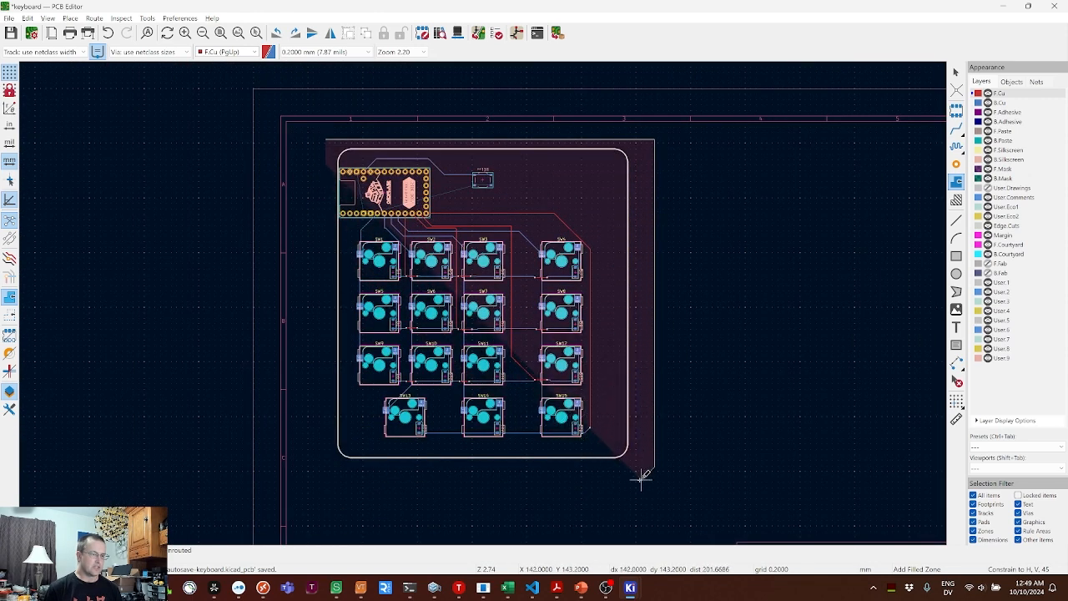
pyautogui.doubleClick(314, 473)
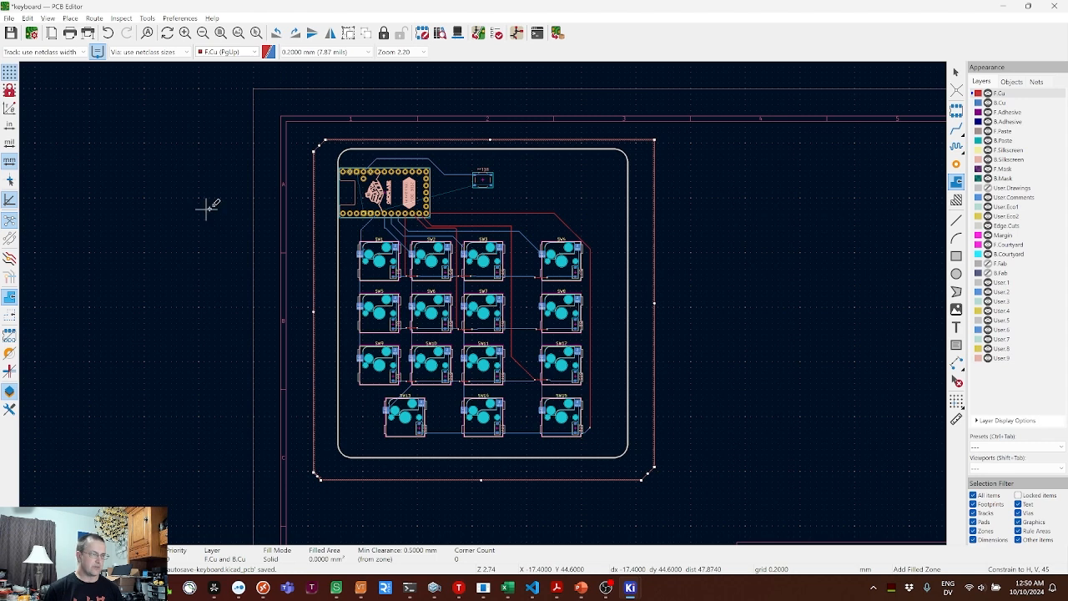
pyautogui.press('b')
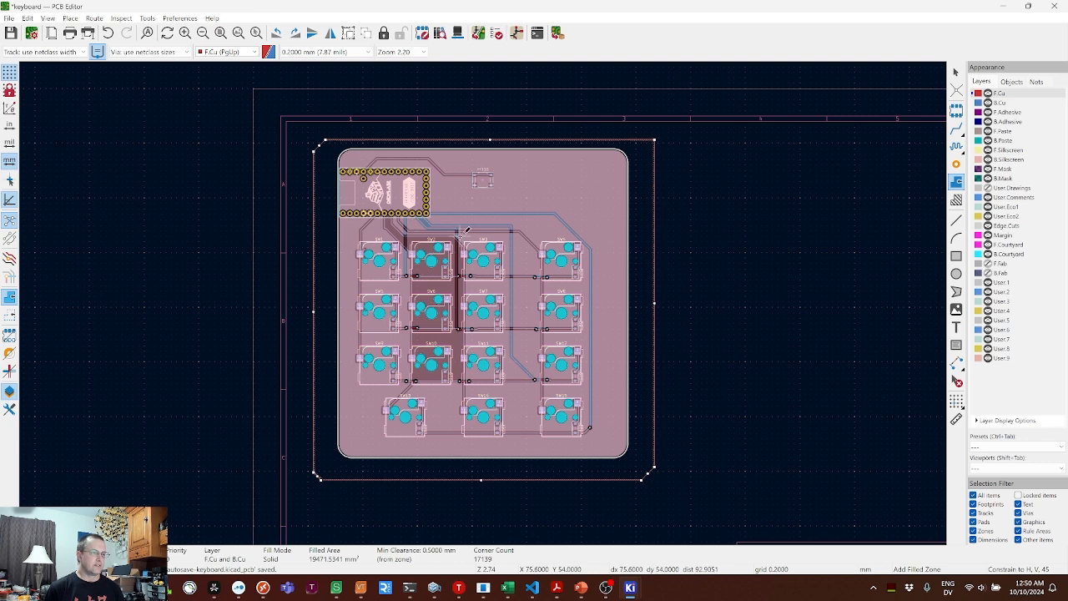
# - Examine how the filled zone connects to the GND pads of the push button and the Sea-Picro controller
pyautogui.scroll(2, 457, 227)
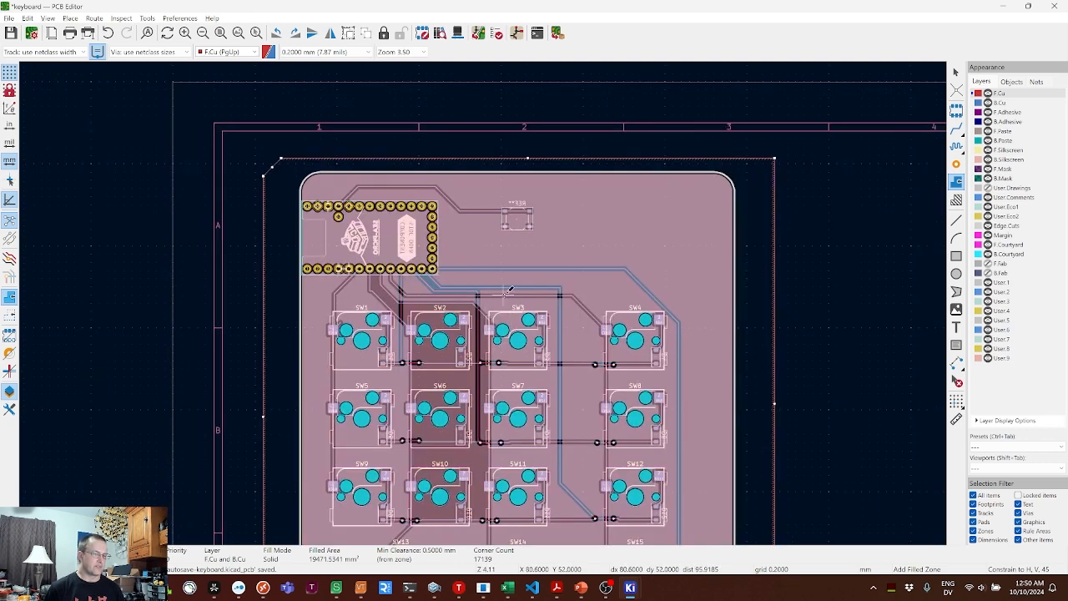
pyautogui.scroll(2, 490, 296)
pyautogui.scroll(2, 490, 296)
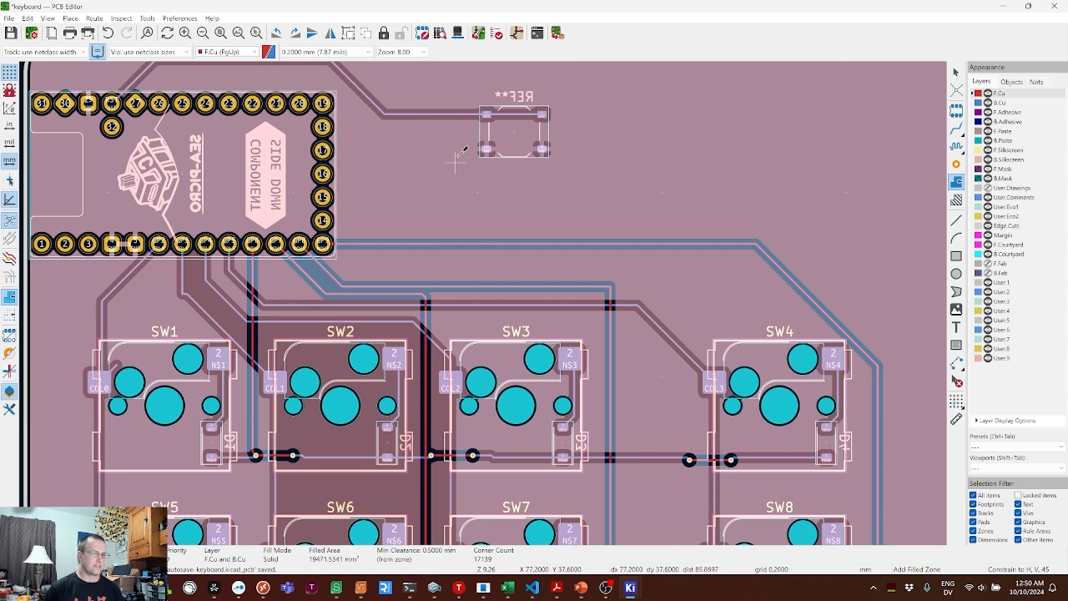
pyautogui.scroll(7, 493, 142)
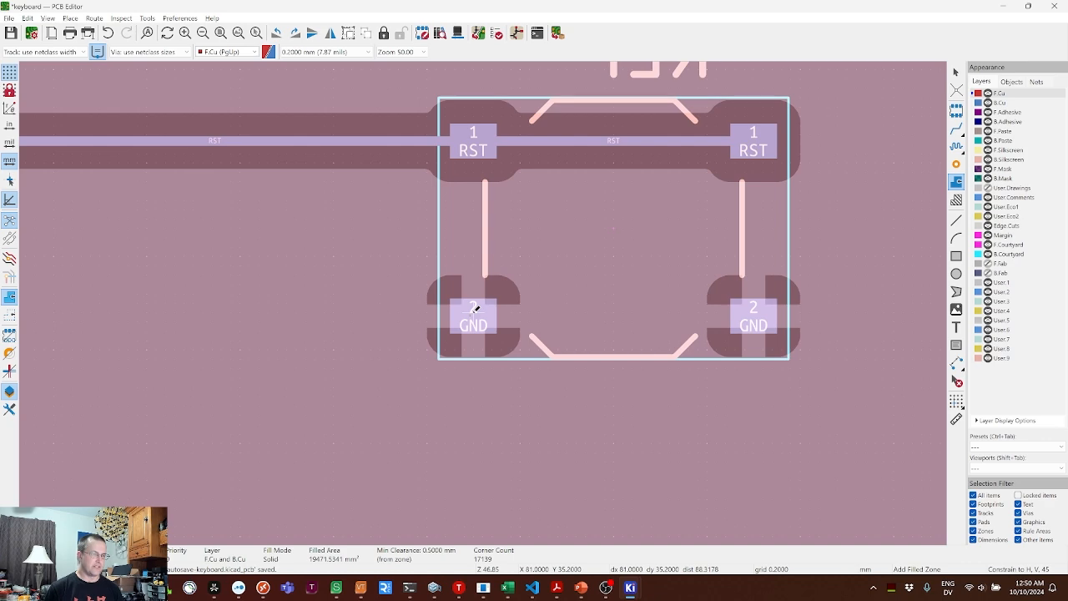
pyautogui.scroll(-7, 473, 309)
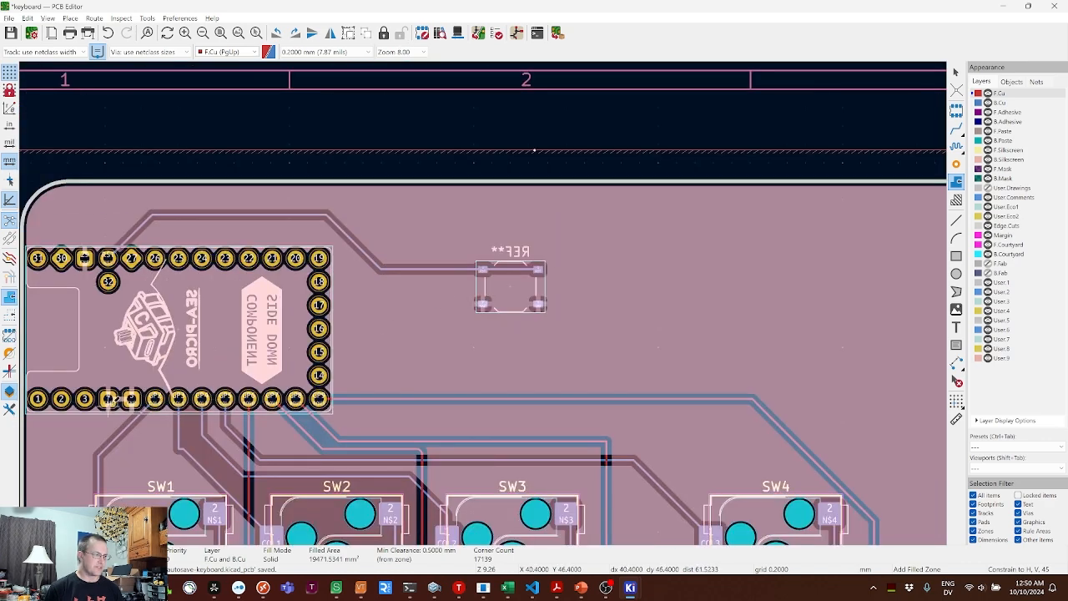
pyautogui.scroll(4, 109, 404)
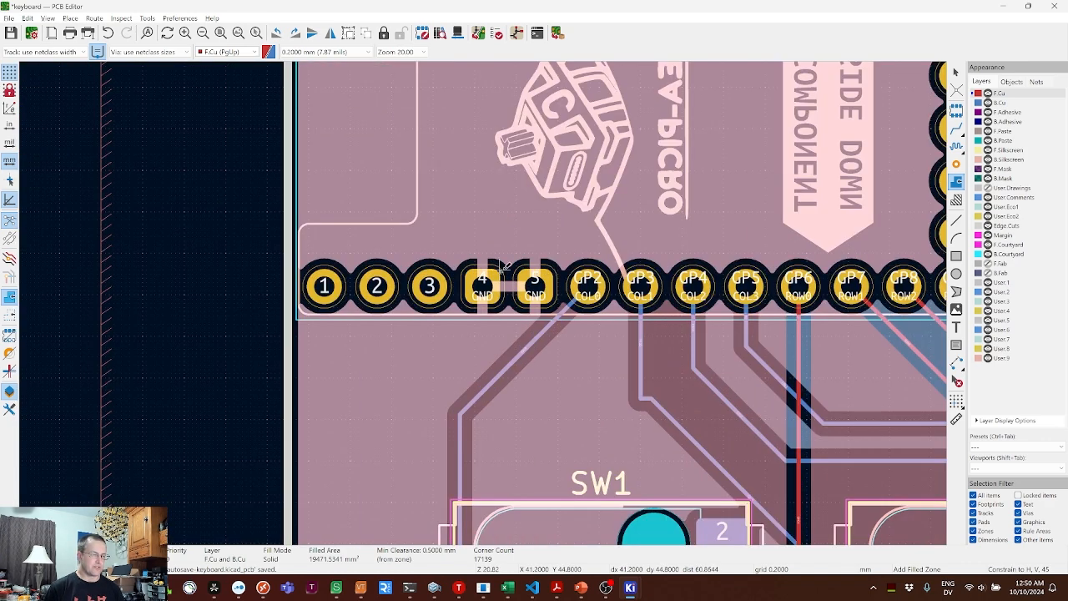
pyautogui.scroll(-1, 504, 265)
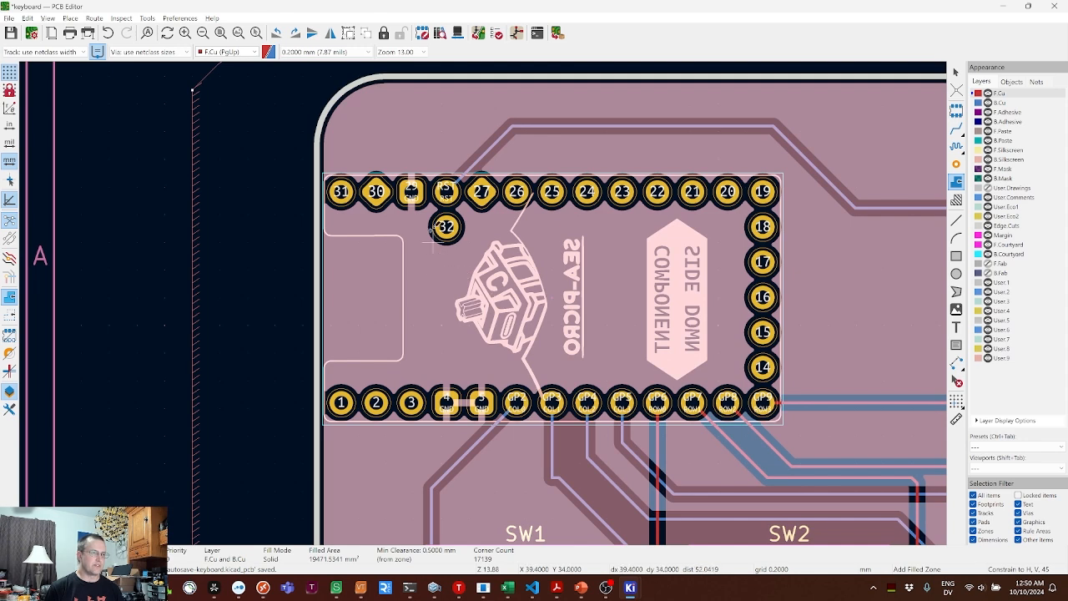
pyautogui.scroll(1, 422, 200)
pyautogui.scroll(-2, 491, 296)
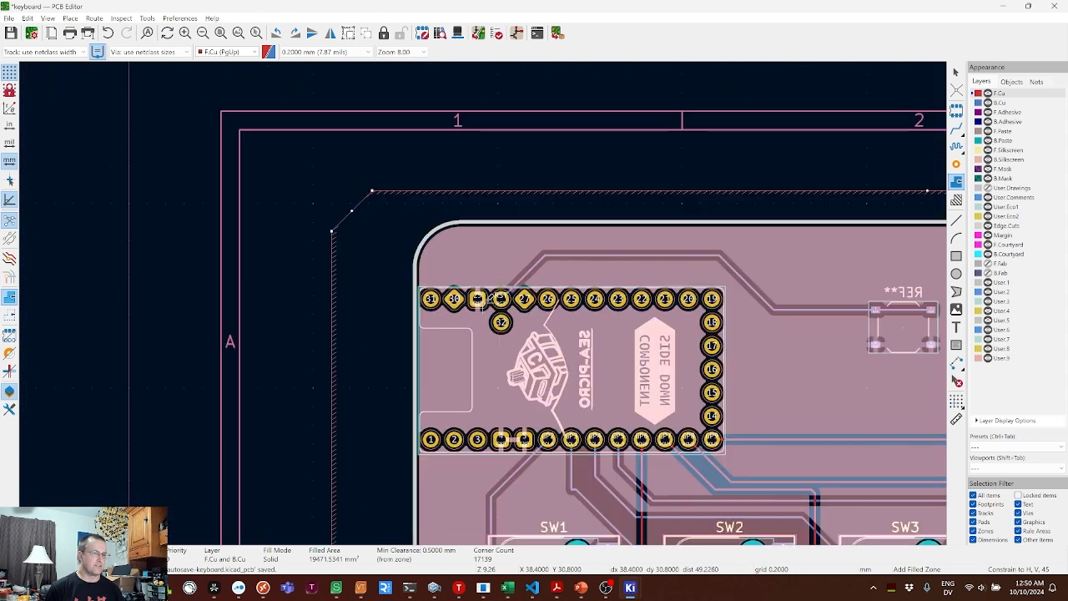
pyautogui.scroll(1, 594, 374)
pyautogui.moveTo(483, 303); pyautogui.dragTo(291, 202, button='middle')
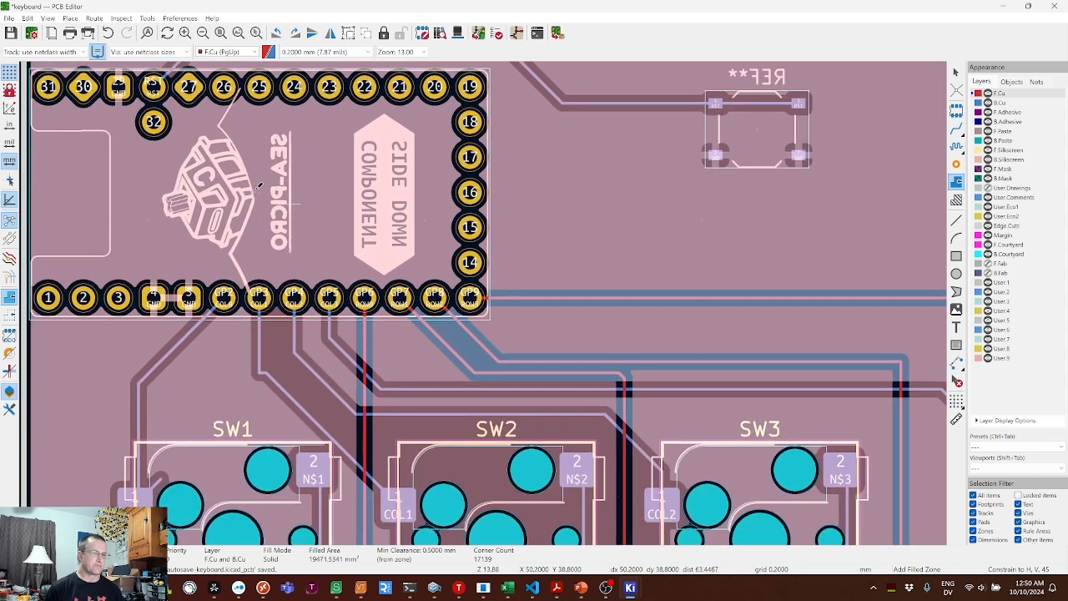
pyautogui.scroll(-2, 290, 202)
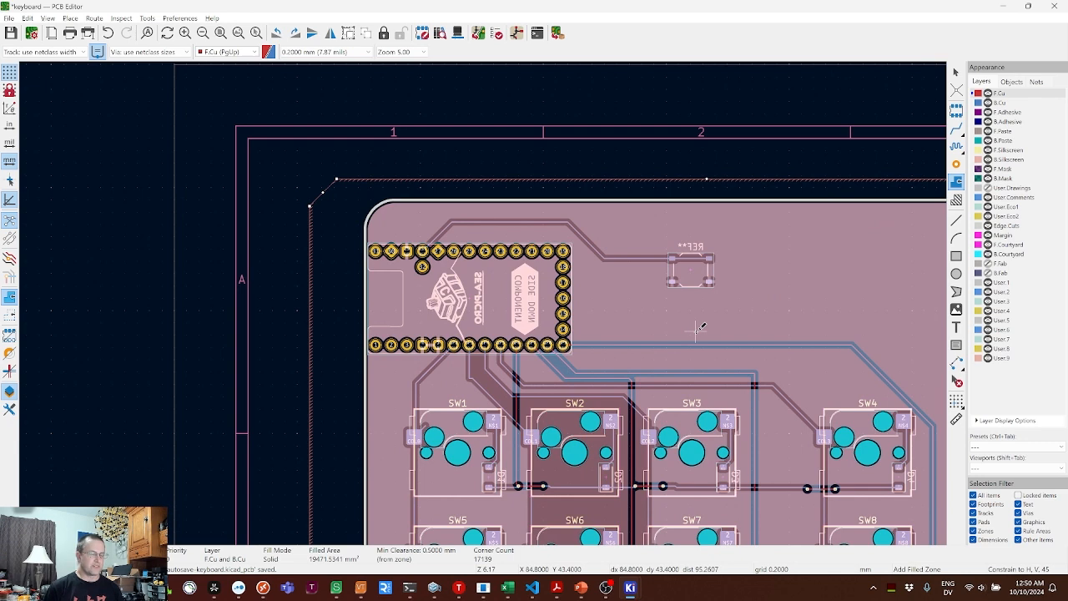
# - Place a free-standing via between SW6 and SW10, in the area the B.Cu ground fill does not reach
pyautogui.moveTo(791, 443); pyautogui.dragTo(661, 262, button='middle')
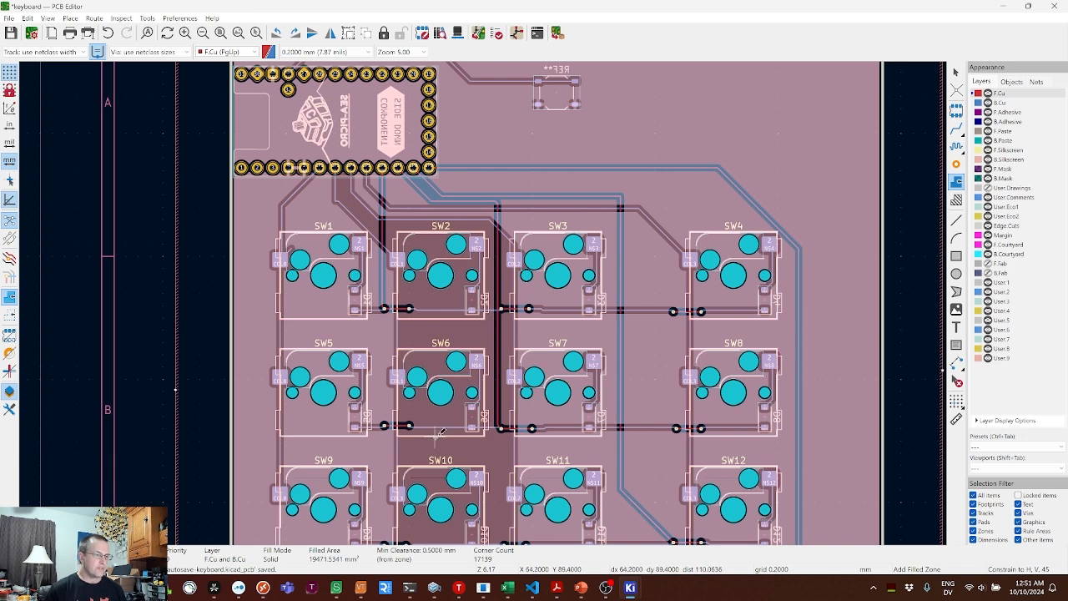
pyautogui.moveTo(441, 431); pyautogui.dragTo(484, 309, button='middle')
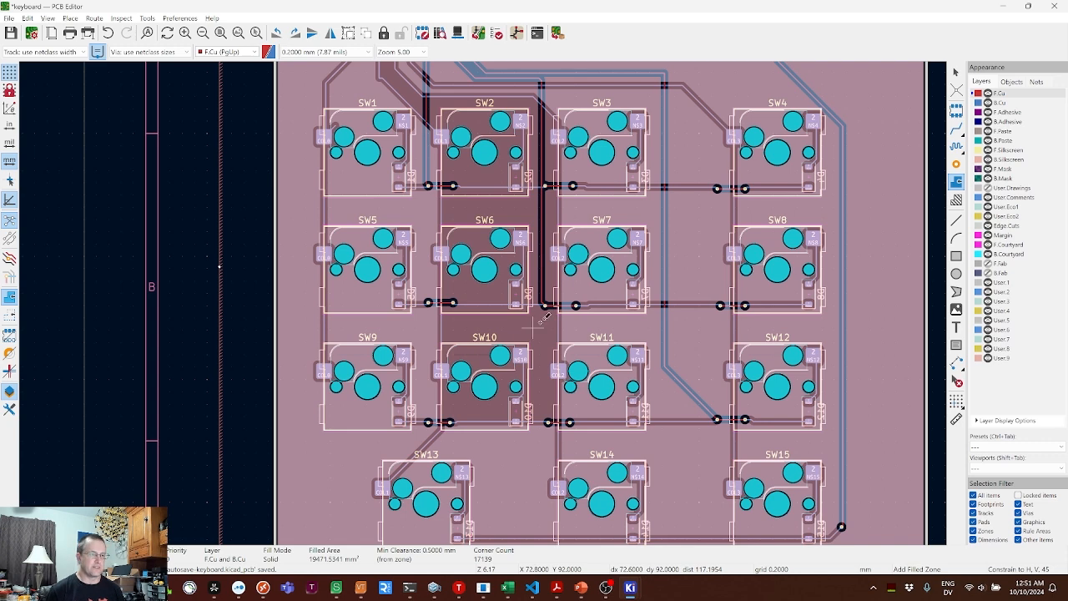
pyautogui.scroll(4, 571, 322)
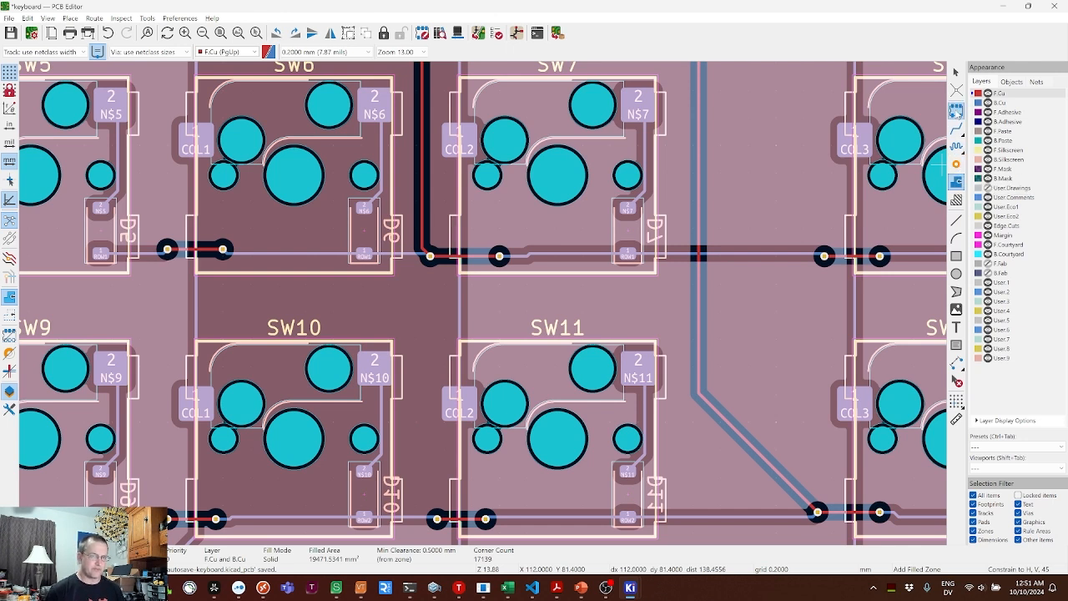
pyautogui.click(957, 165)
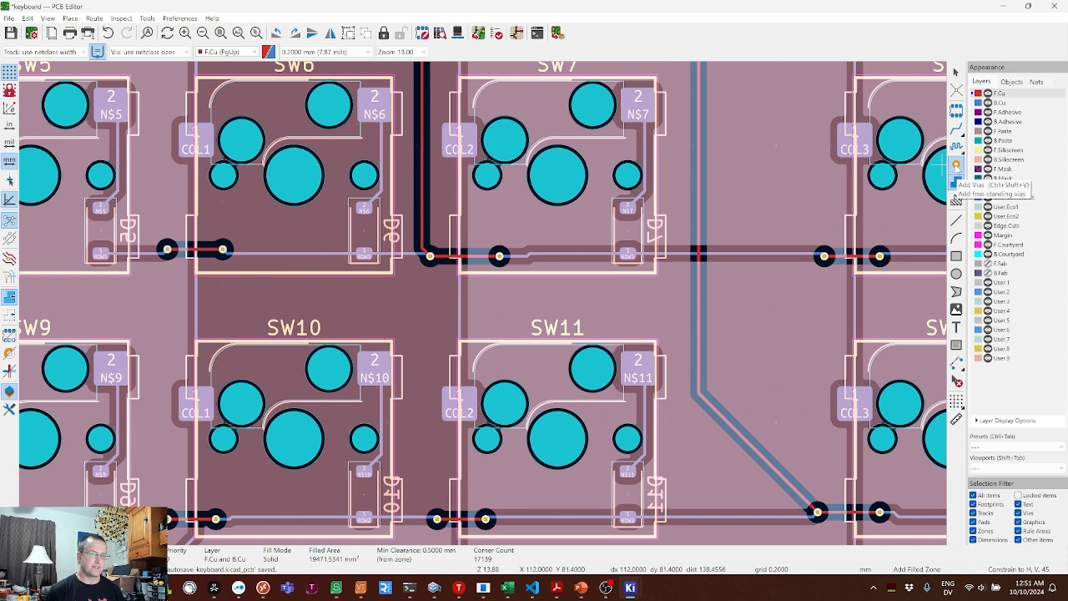
pyautogui.click(957, 167)
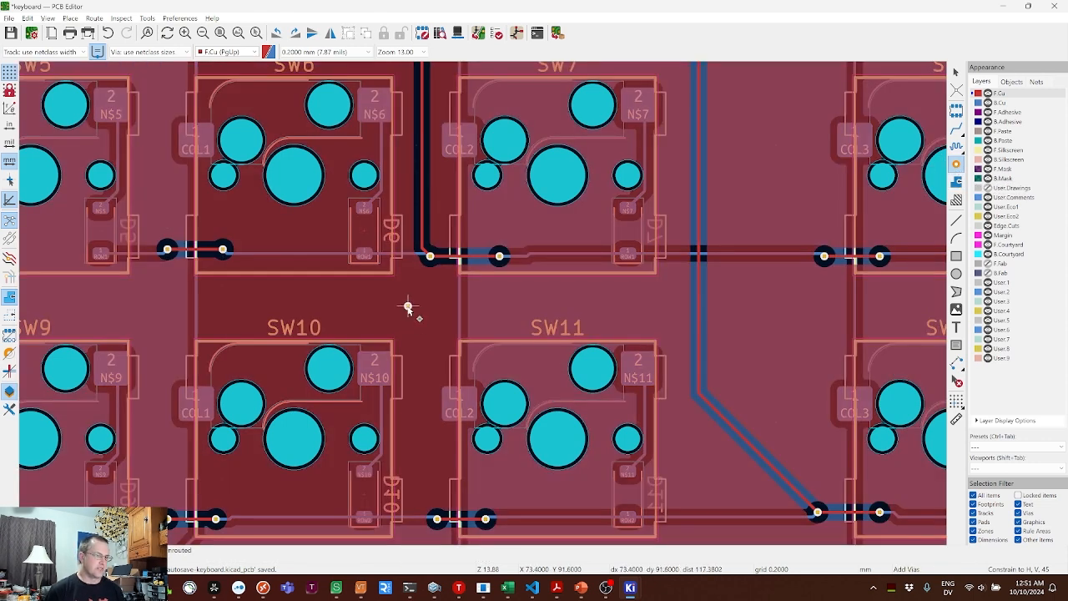
pyautogui.click(407, 307)
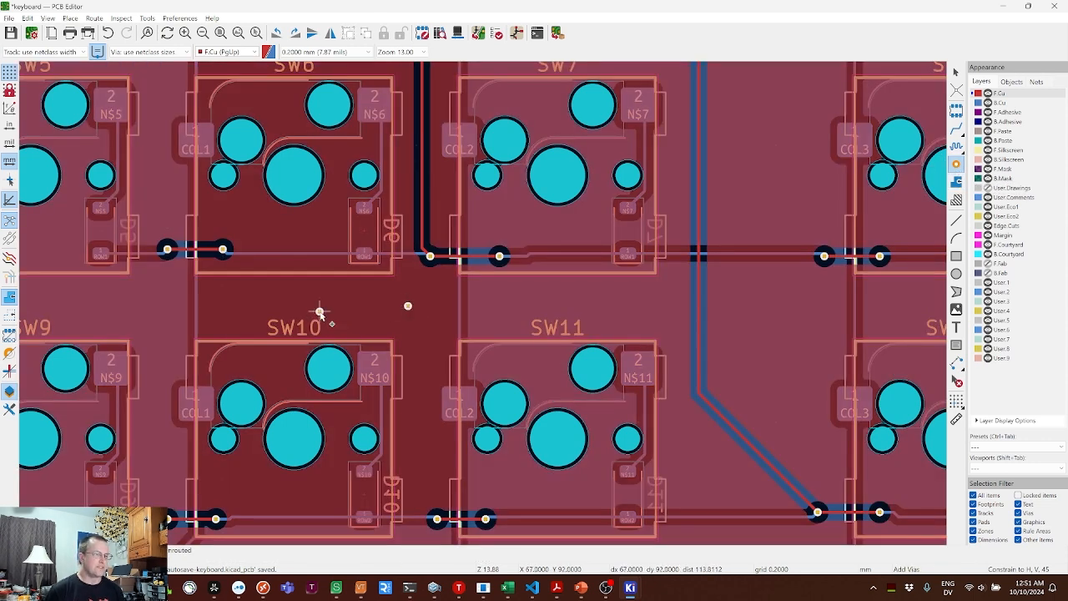
# - Place another free-standing via between SW2 and SW6, and refill the copper zones
pyautogui.scroll(-2, 319, 312)
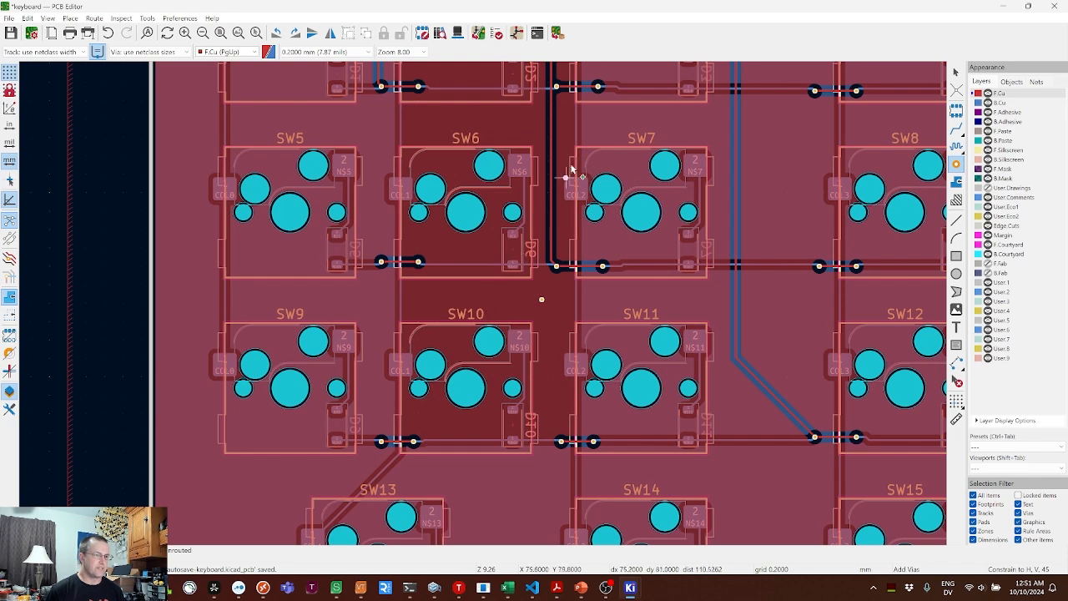
pyautogui.moveTo(573, 175); pyautogui.dragTo(572, 309, button='middle')
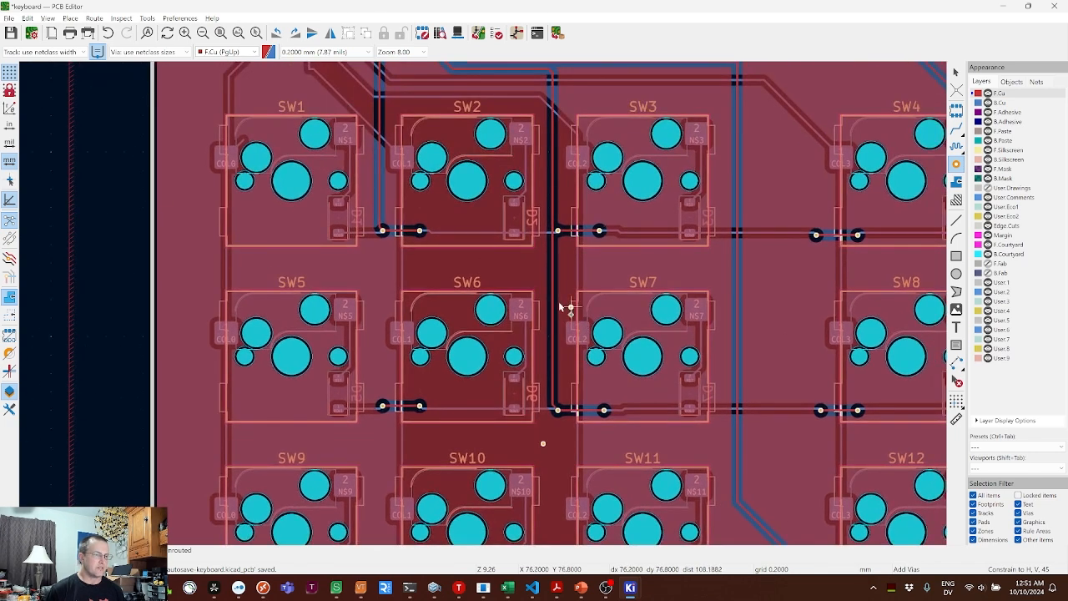
pyautogui.click(490, 264)
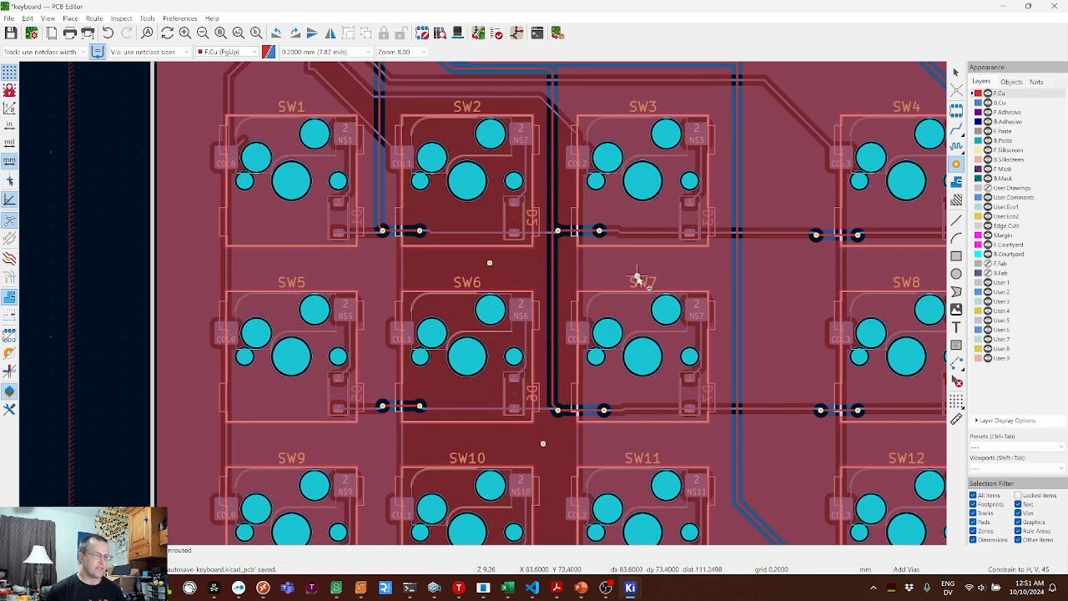
pyautogui.press('b')
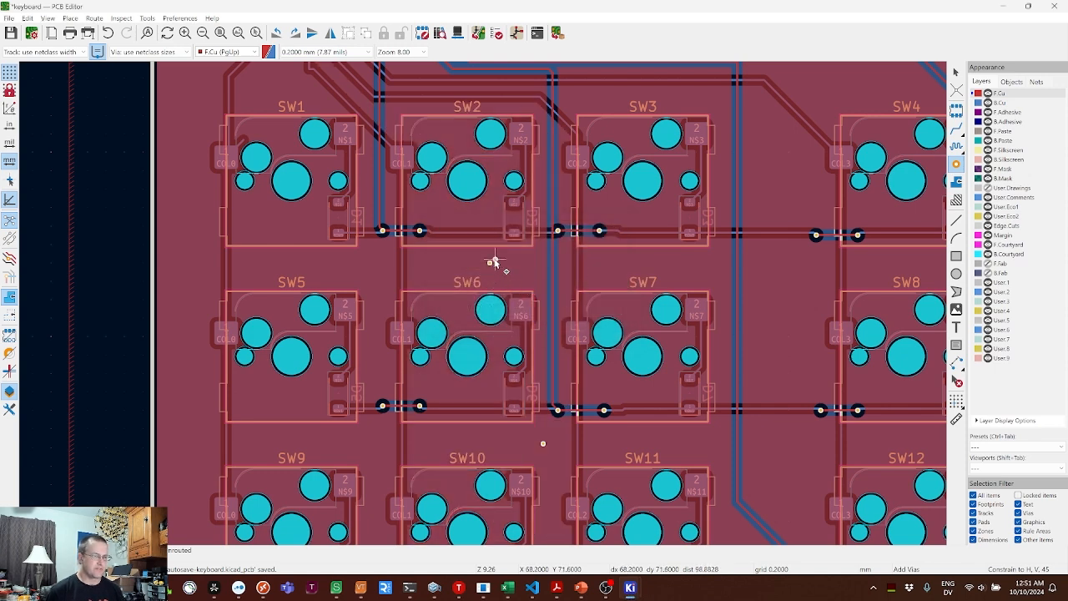
pyautogui.scroll(-2, 720, 309)
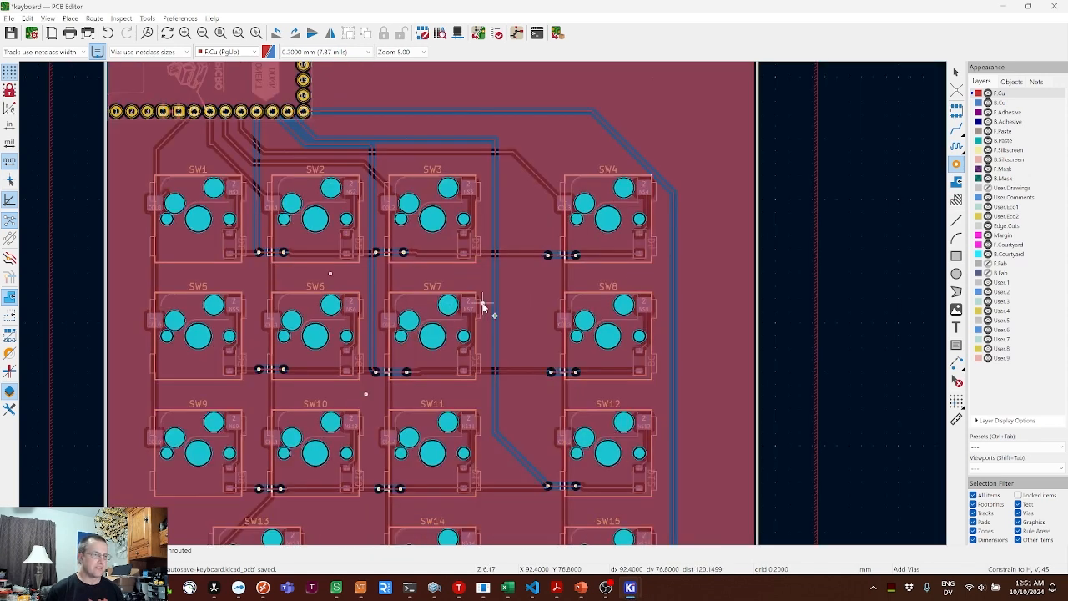
pyautogui.scroll(-1, 347, 334)
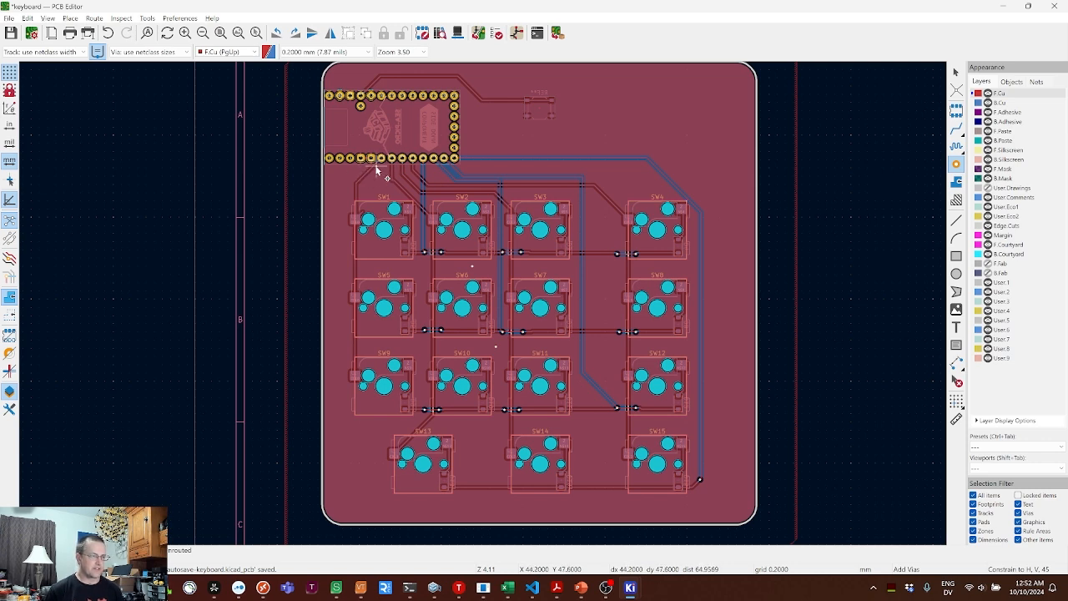
# - Try moving the Sea-Picro controller over toward SW3, and undo the move
pyautogui.press('Escape')
pyautogui.click(425, 166)
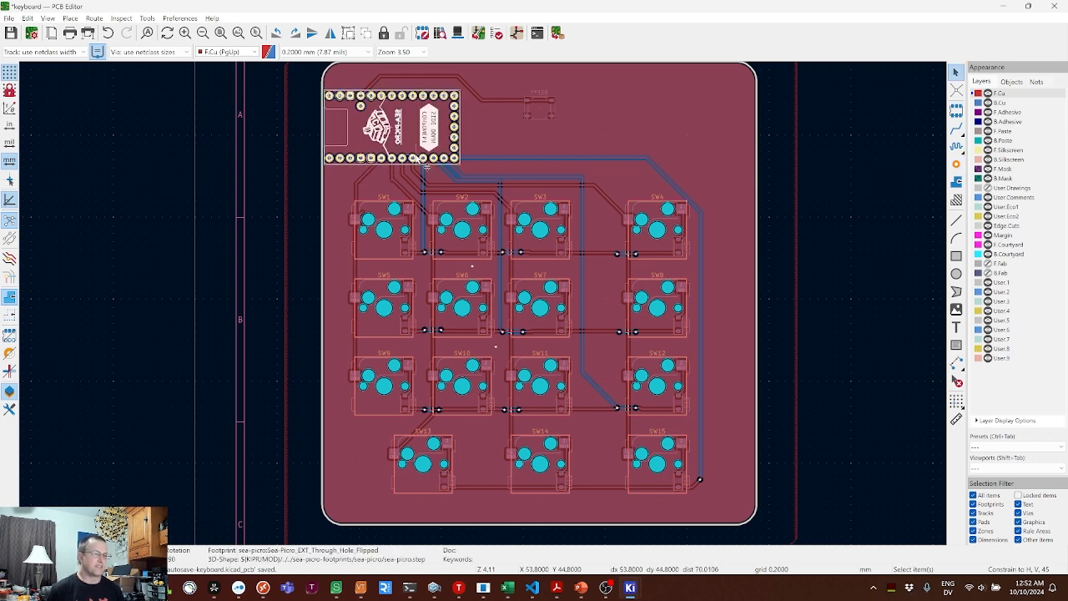
pyautogui.moveTo(424, 166); pyautogui.dragTo(573, 182)
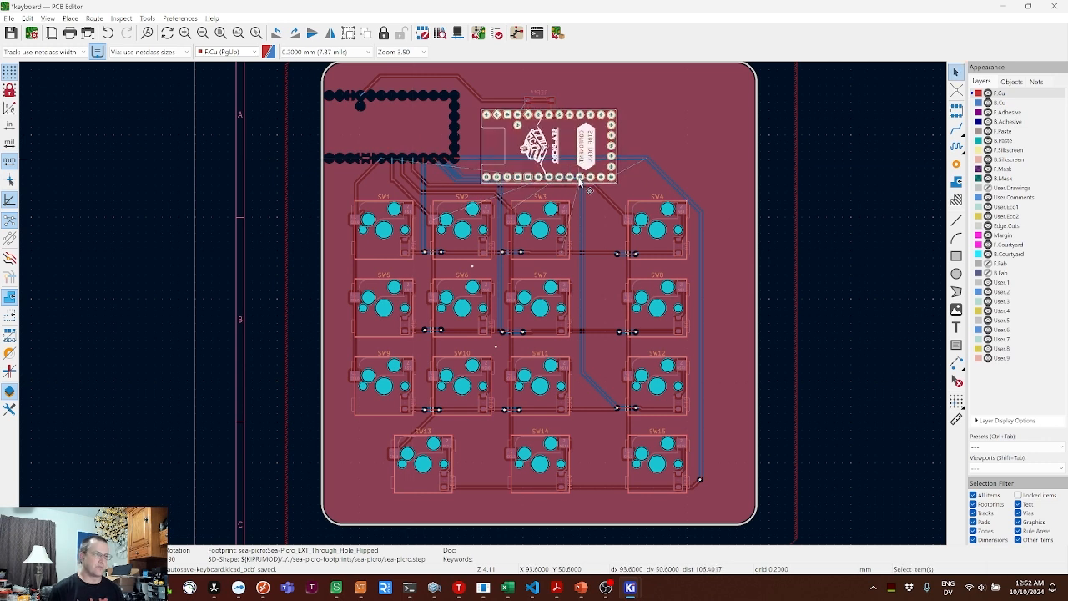
pyautogui.hotkey('ctrl', 'z')
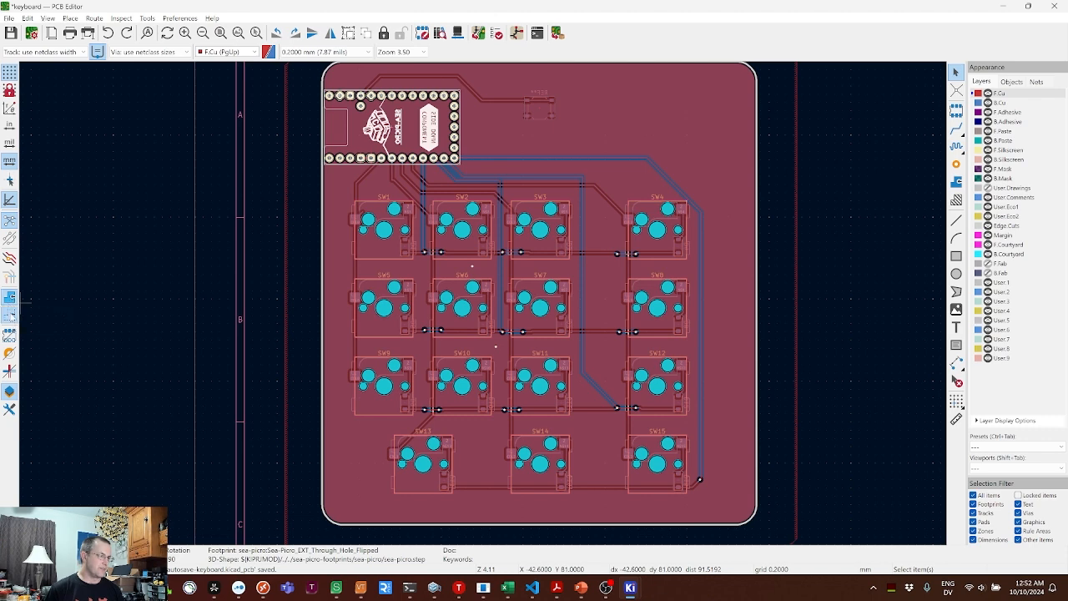
# - Display the copper zones as outlines only, exposing the tracks and parts around diode D4 of SW4
pyautogui.click(10, 316)
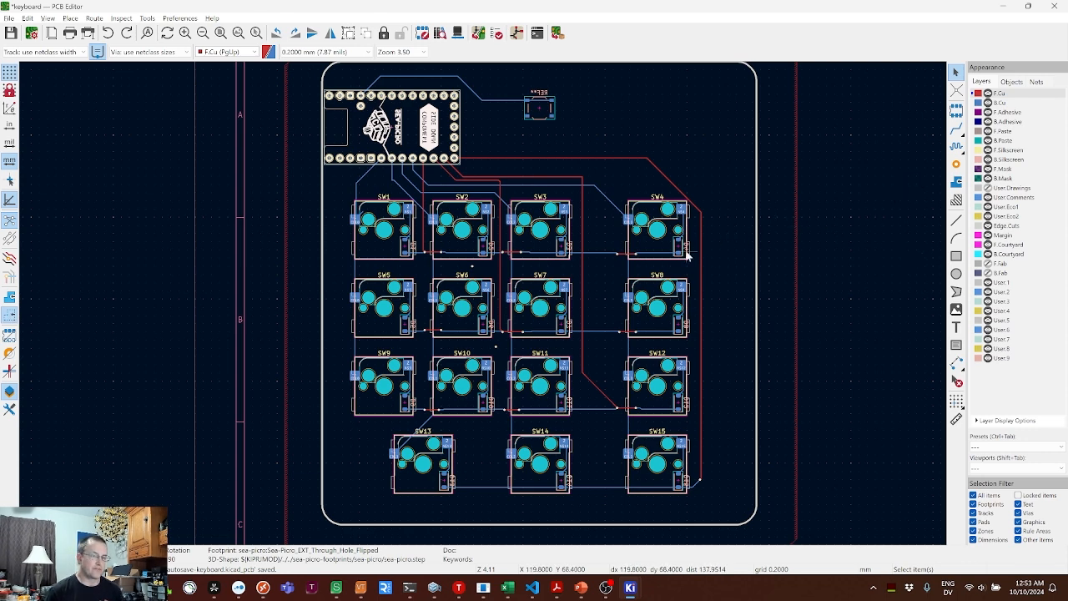
pyautogui.scroll(2, 689, 255)
pyautogui.scroll(4, 483, 309)
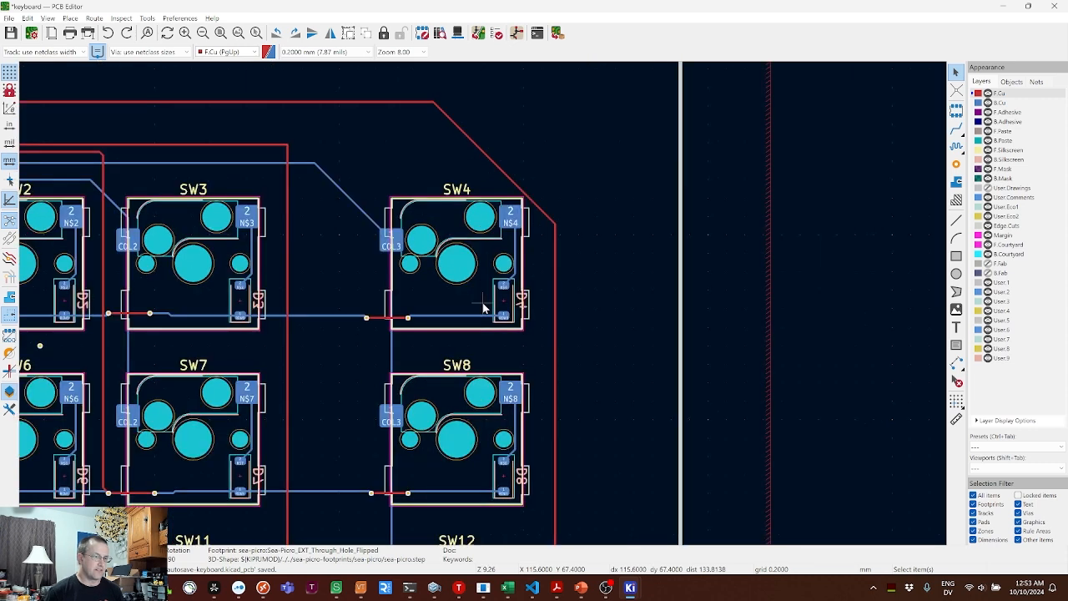
pyautogui.scroll(1, 483, 309)
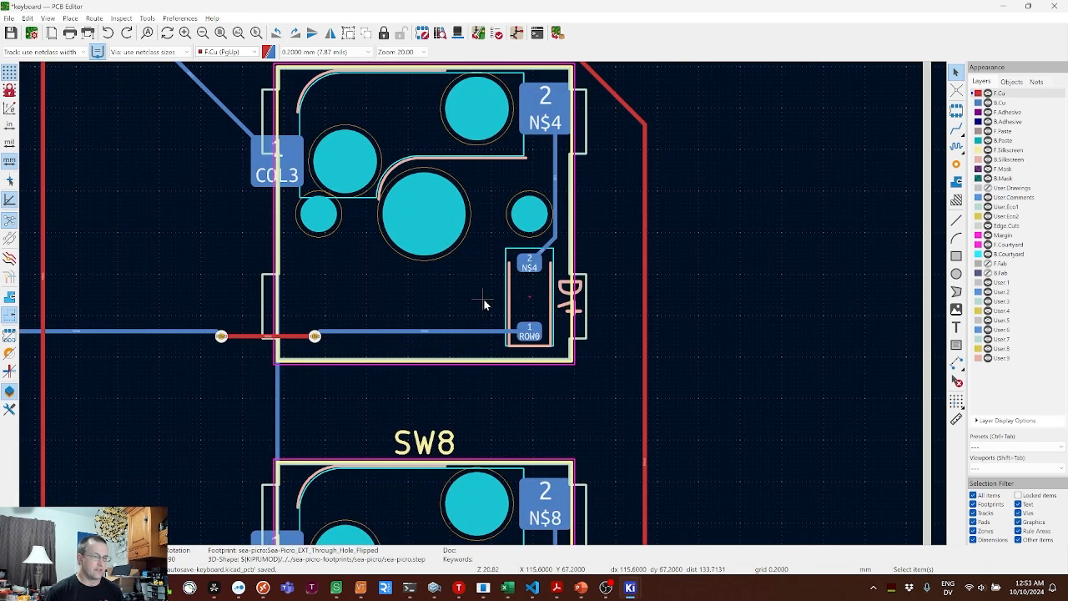
pyautogui.scroll(1, 484, 304)
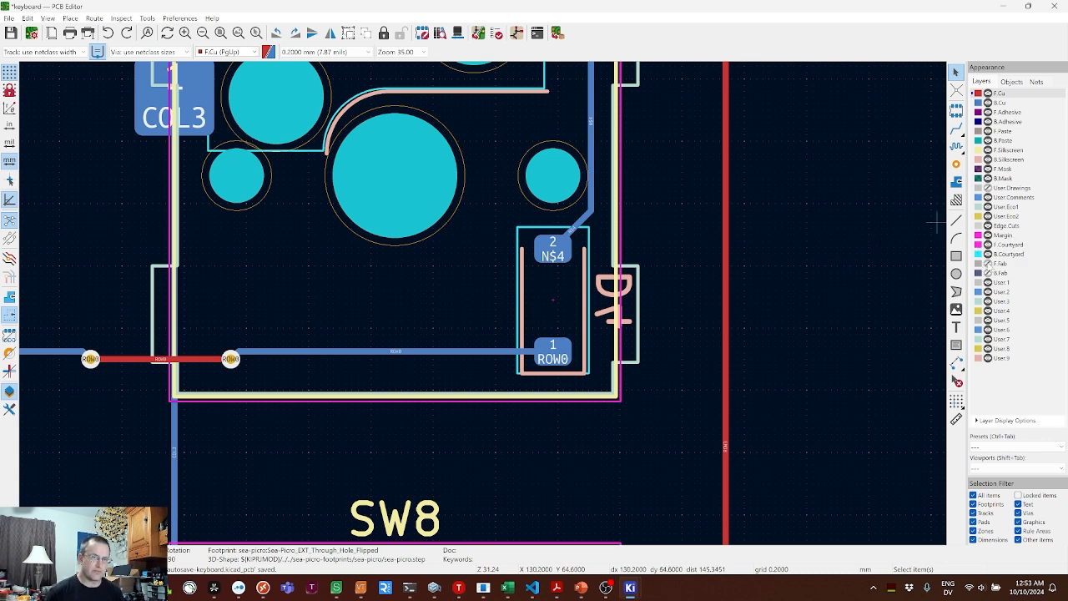
# - Show the F.Fab and B.Fab layers to check diode D4's fabrication marking, and hide both layers again
pyautogui.click(988, 273)
pyautogui.click(988, 273)
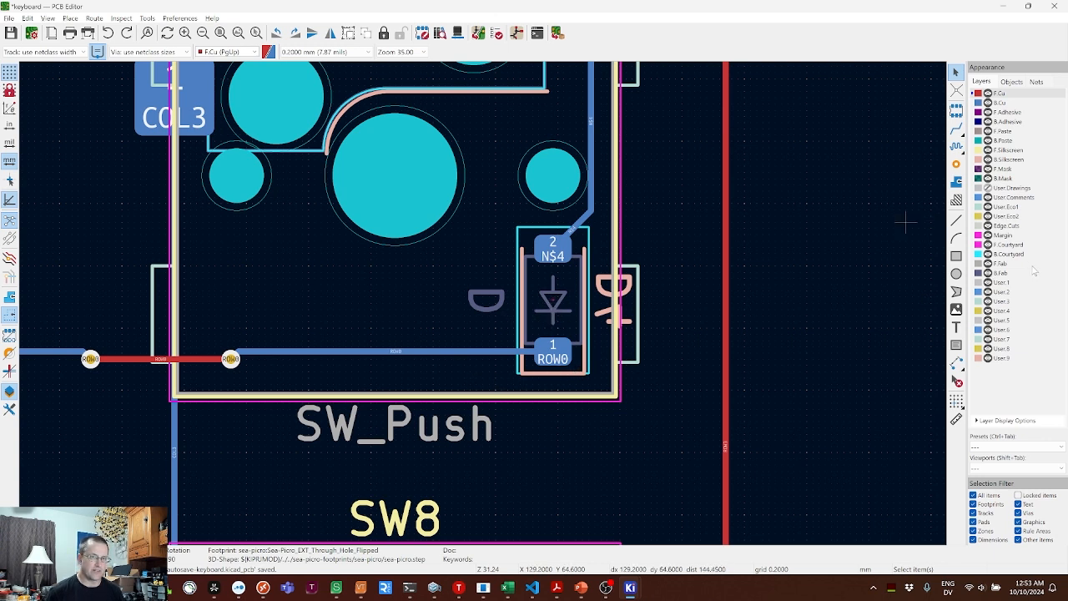
pyautogui.click(988, 273)
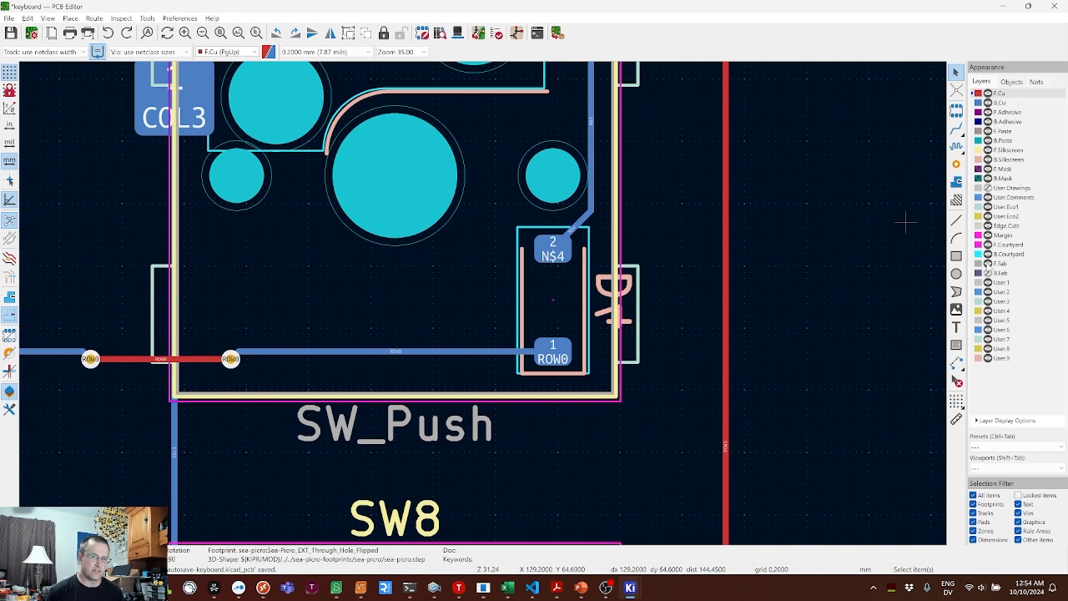
pyautogui.click(988, 264)
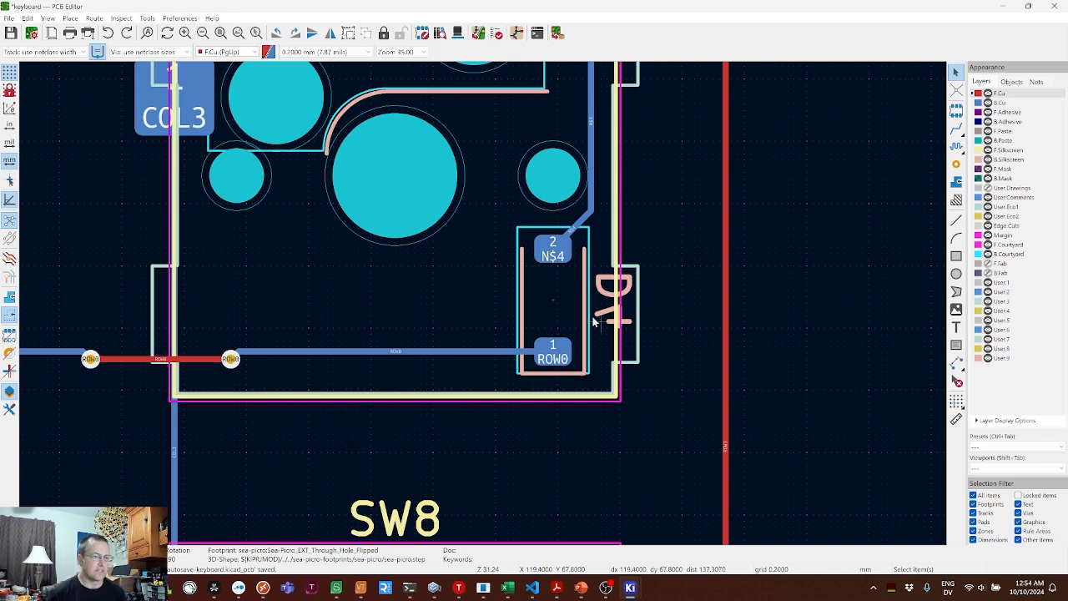
# - Open diode D4's footprint from the board in the Footprint Editor and delete the diode symbol between its two pads
pyautogui.click(519, 236)
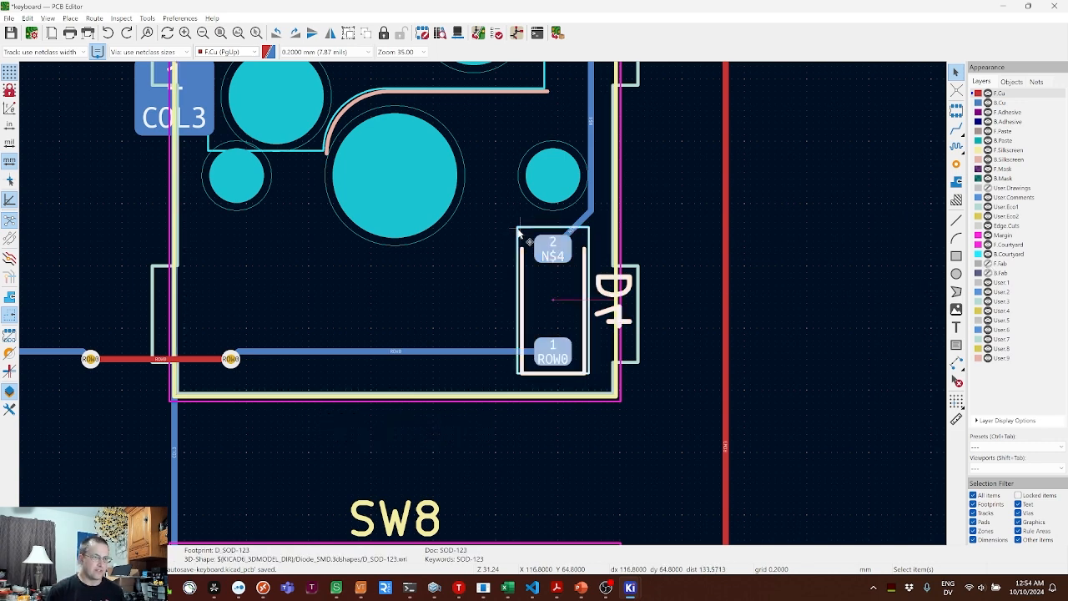
pyautogui.rightClick(519, 236)
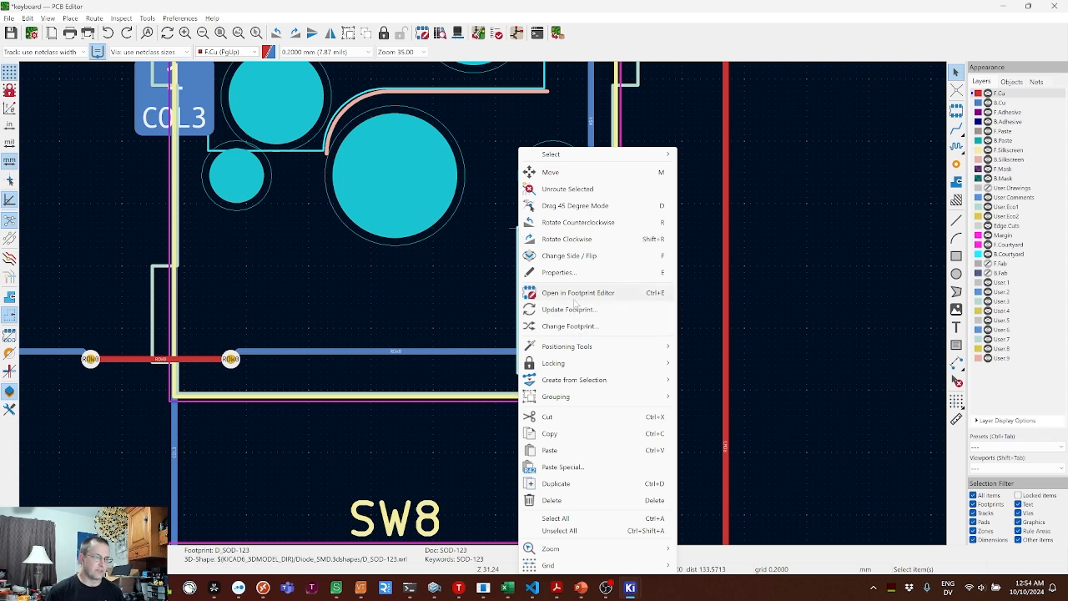
pyautogui.click(575, 294)
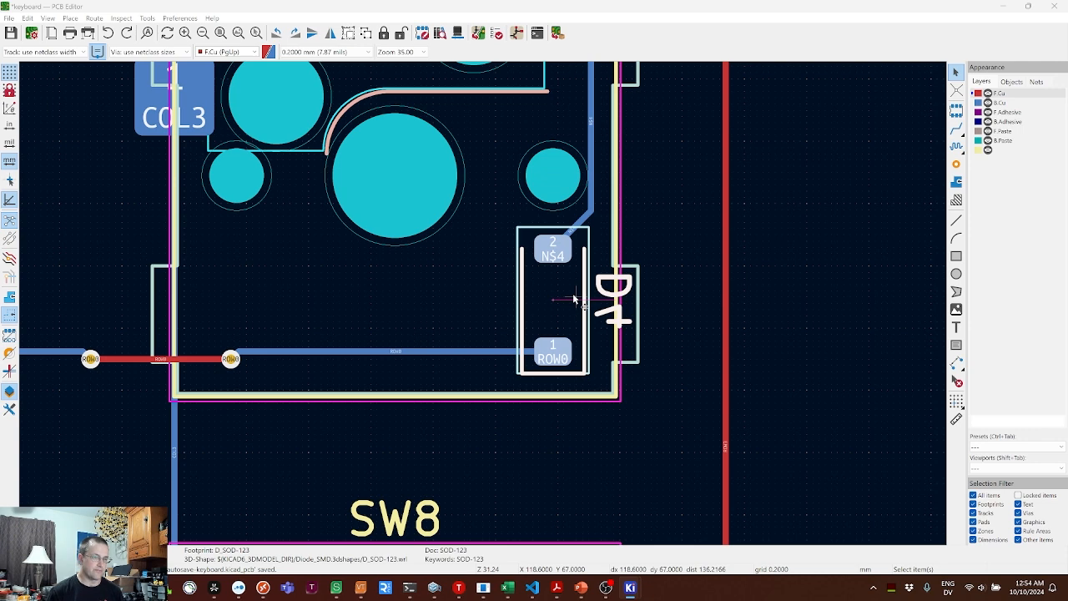
pyautogui.moveTo(187, 8); pyautogui.dragTo(370, 73)
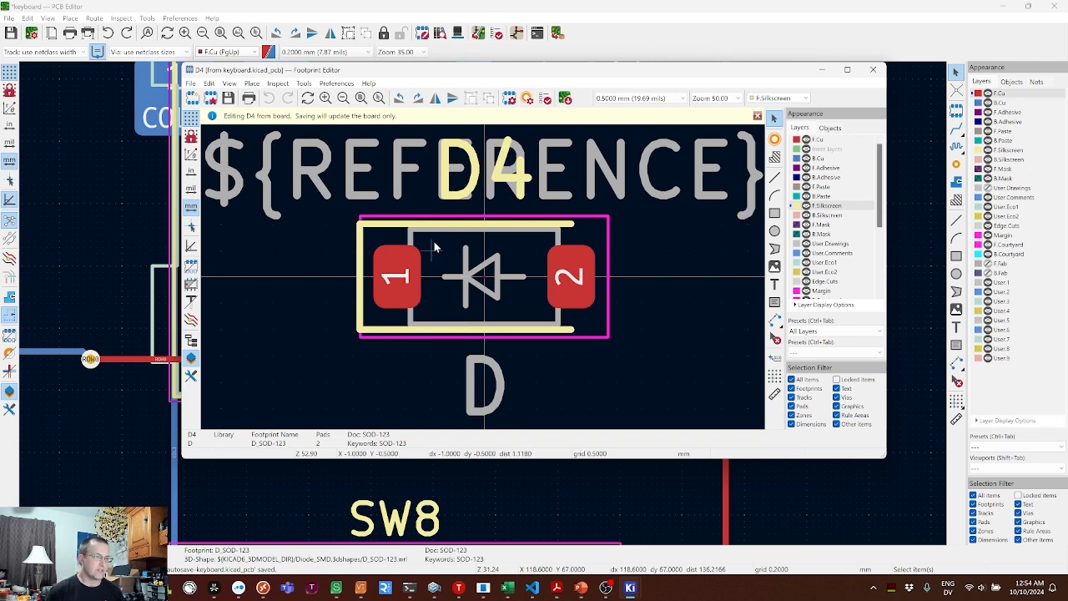
pyautogui.moveTo(434, 242); pyautogui.dragTo(535, 320)
pyautogui.press('Delete')
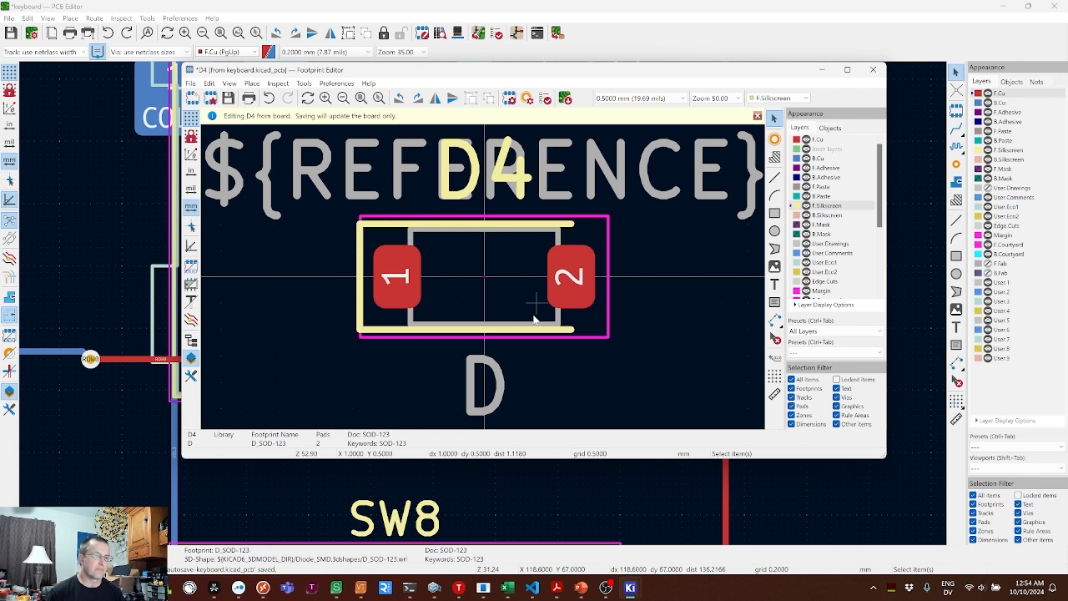
# - With a 0.1 mm grid, draw a 1.8 mm vertical F.Silkscreen line at X -0.5 between the footprint's long silkscreen edges
pyautogui.click(776, 177)
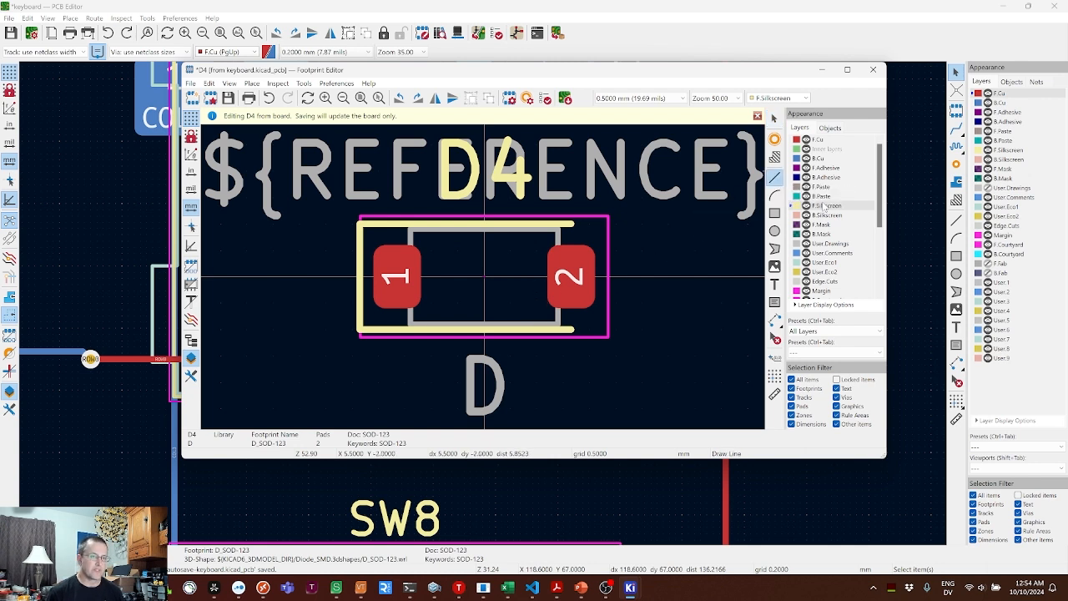
pyautogui.click(464, 224)
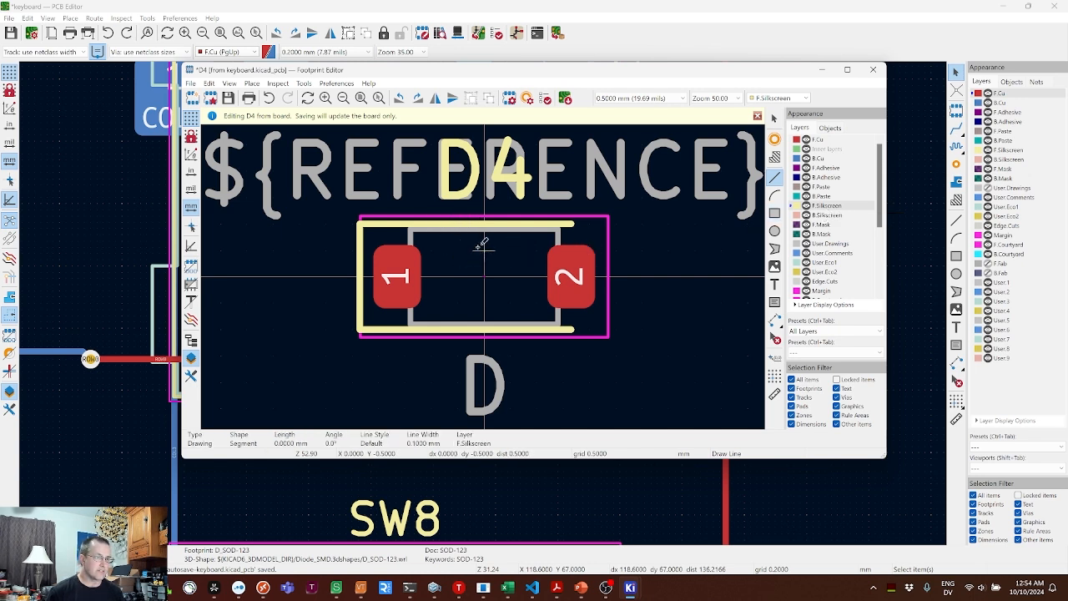
pyautogui.click(636, 97)
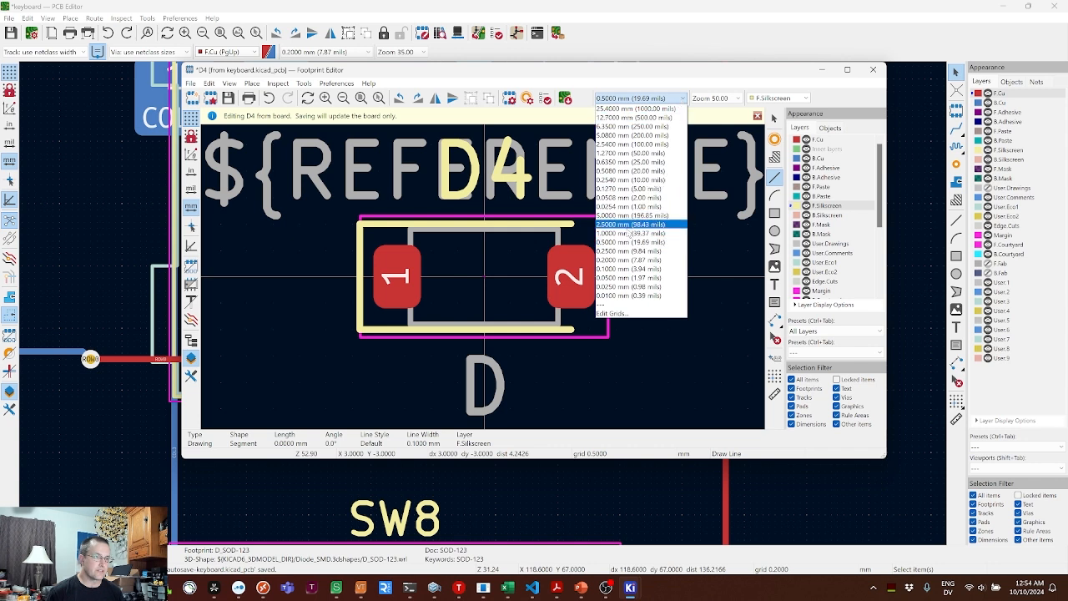
pyautogui.click(622, 268)
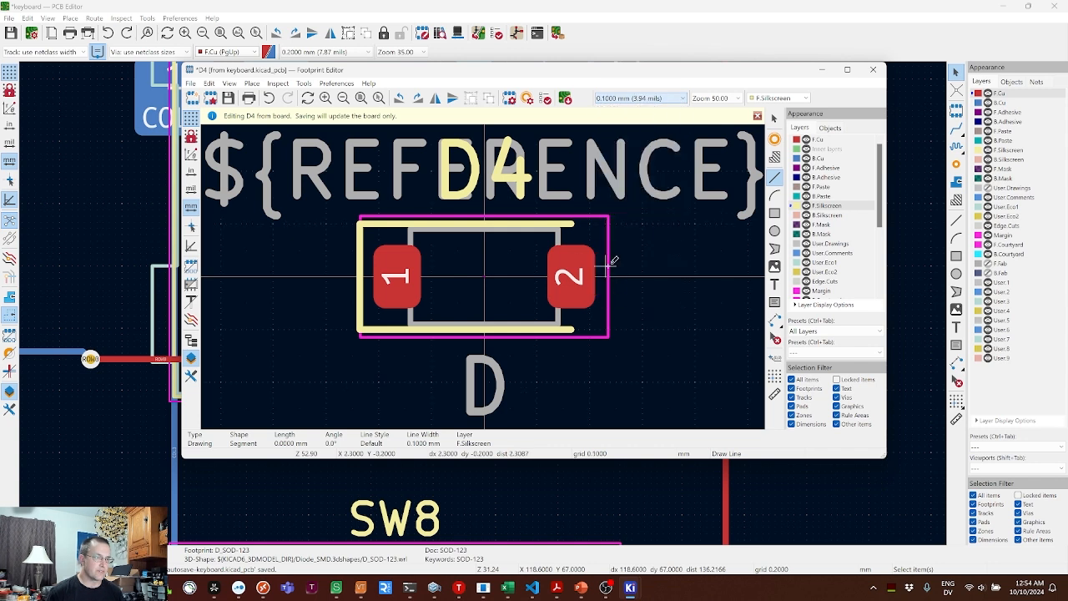
pyautogui.click(458, 224)
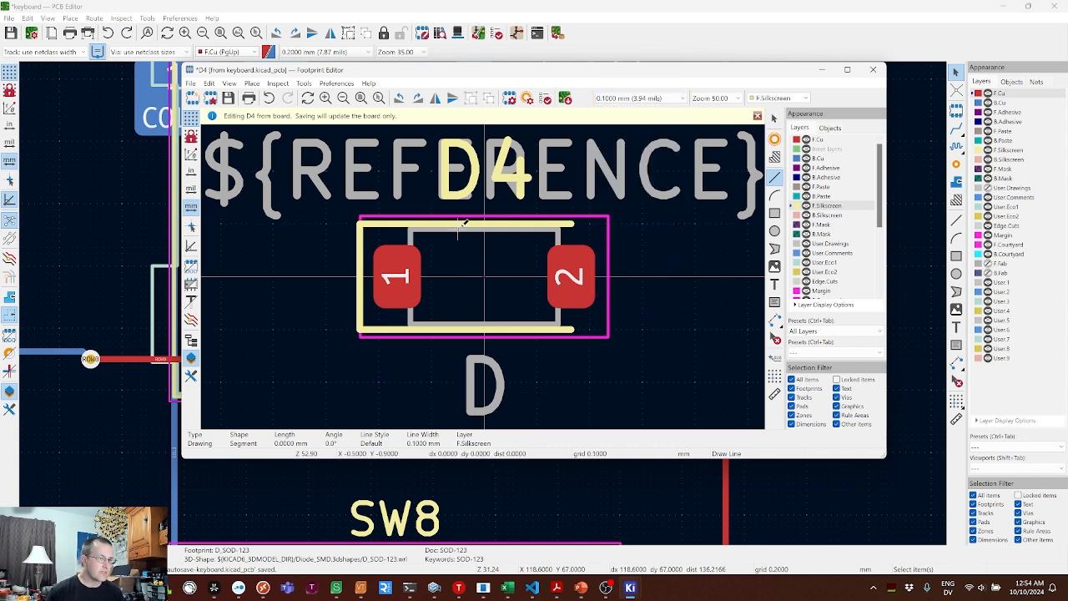
pyautogui.click(459, 325)
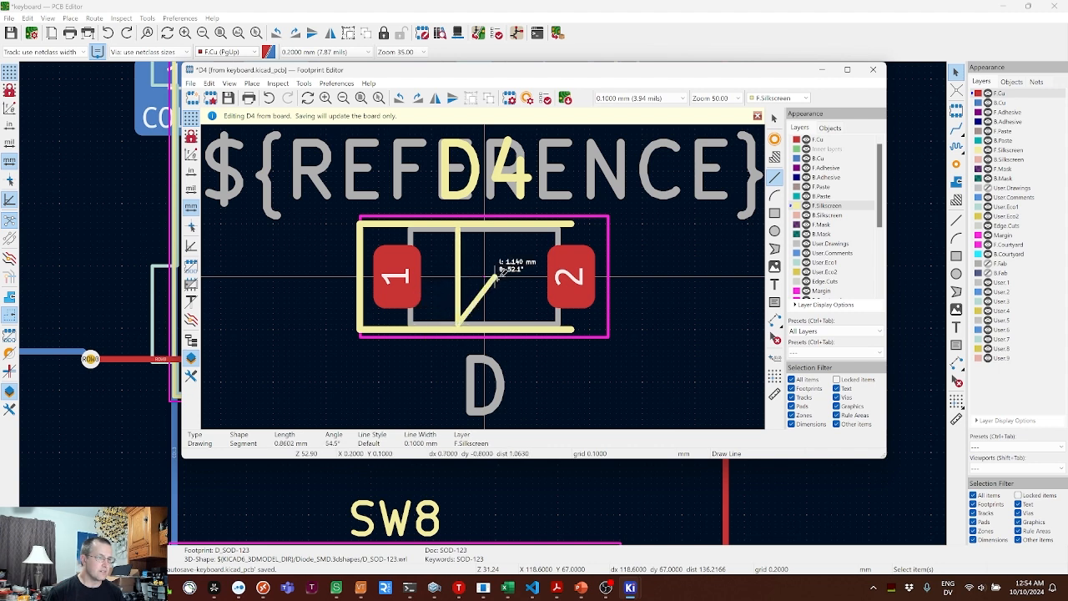
pyautogui.press('Escape')
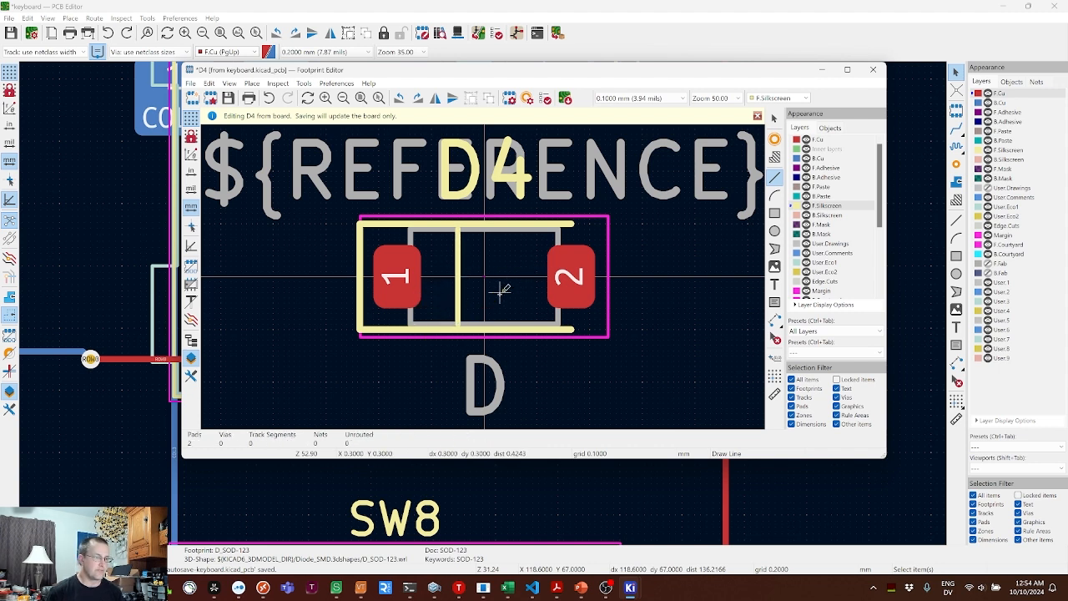
pyautogui.press('Escape')
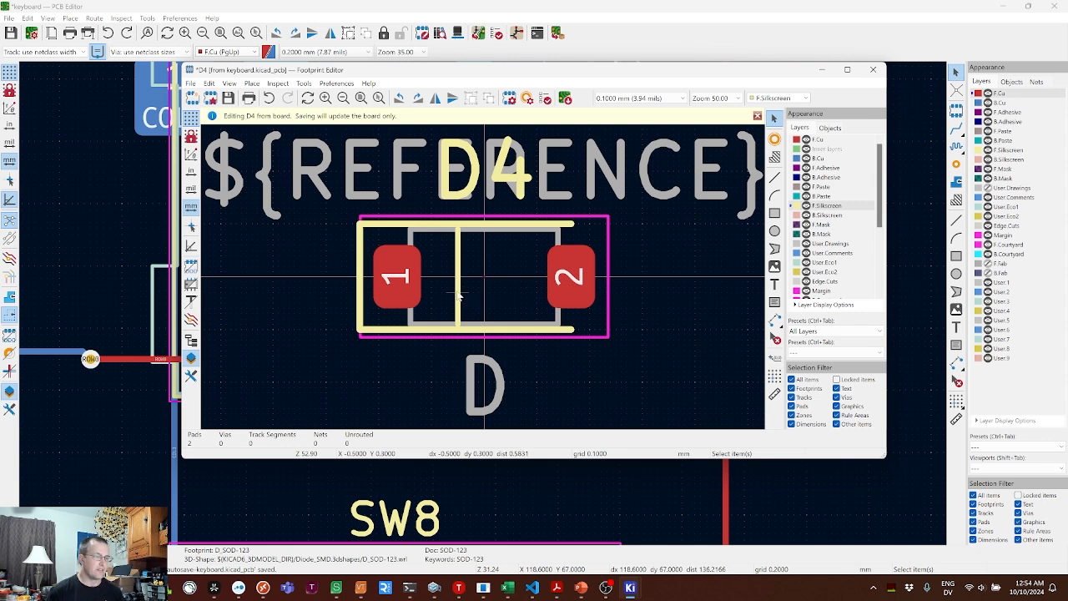
# - Set the line width of the new vertical silkscreen segment to 0.2 mm
pyautogui.doubleClick(458, 293)
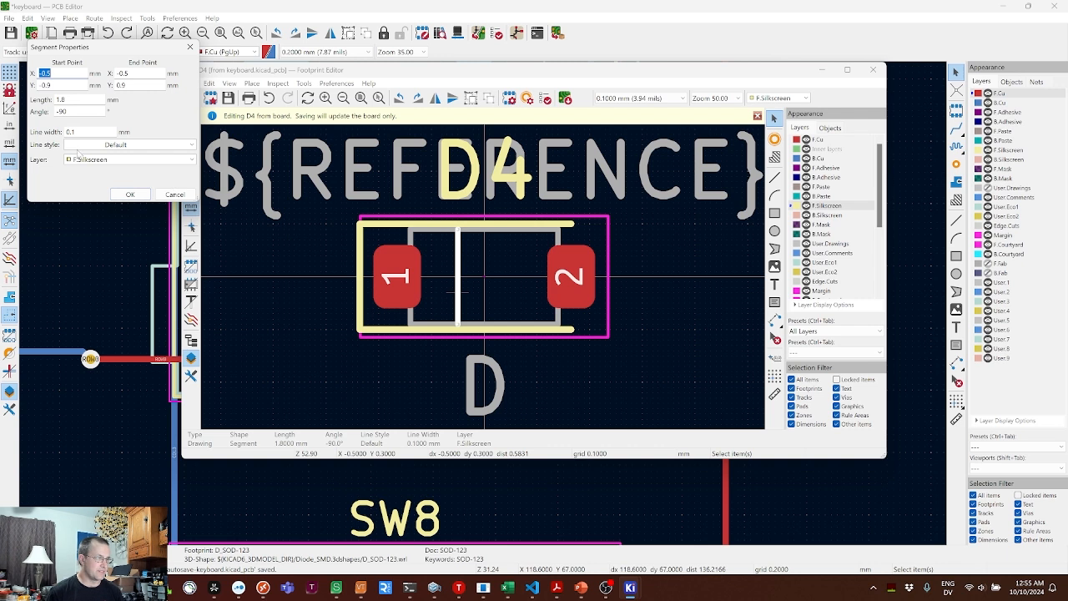
pyautogui.click(86, 133)
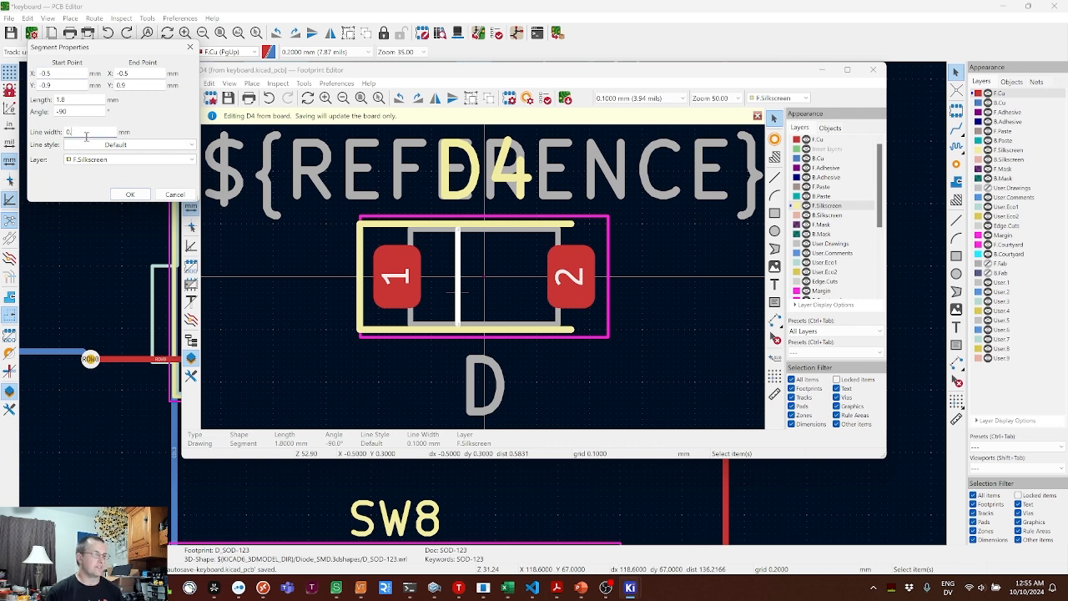
pyautogui.write('2')
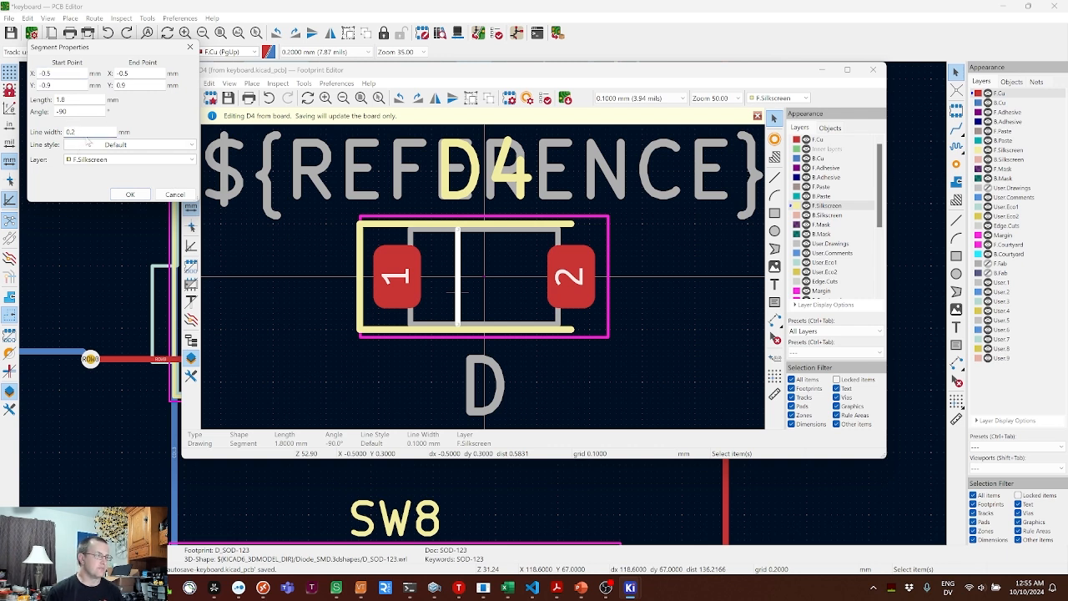
pyautogui.click(117, 195)
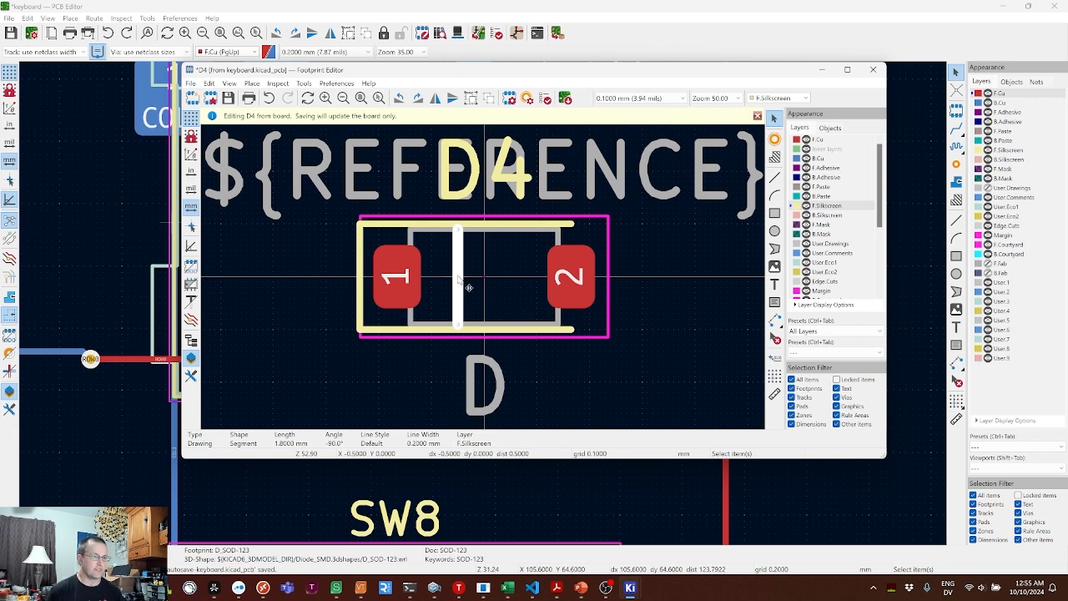
# - Move the vertical silkscreen line about 0.2 mm toward pad 1 and save the edited D4 footprint back to the board
pyautogui.moveTo(458, 276); pyautogui.dragTo(448, 276)
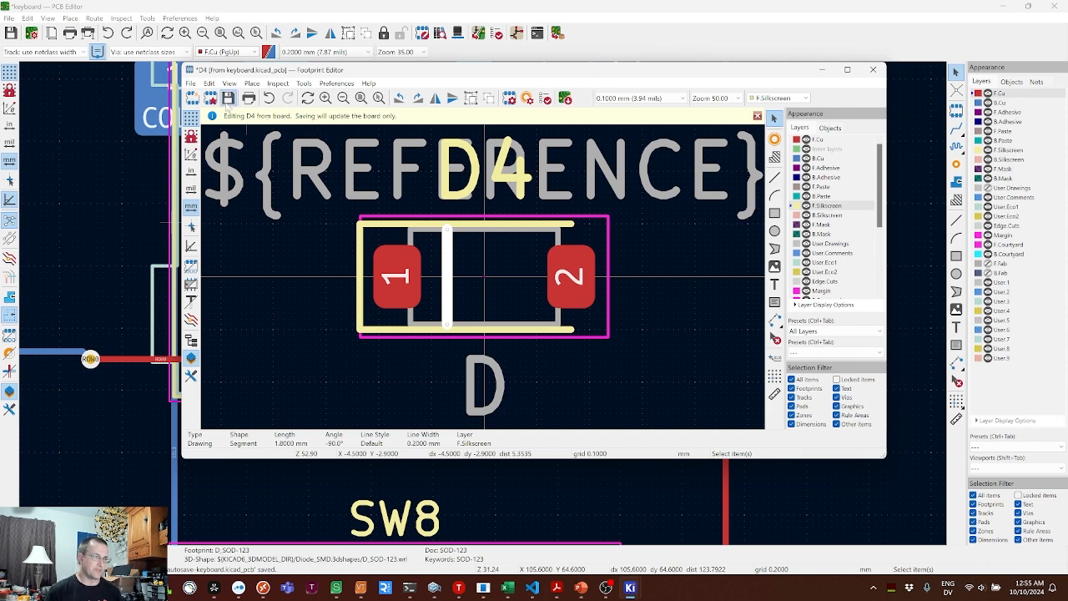
pyautogui.click(227, 98)
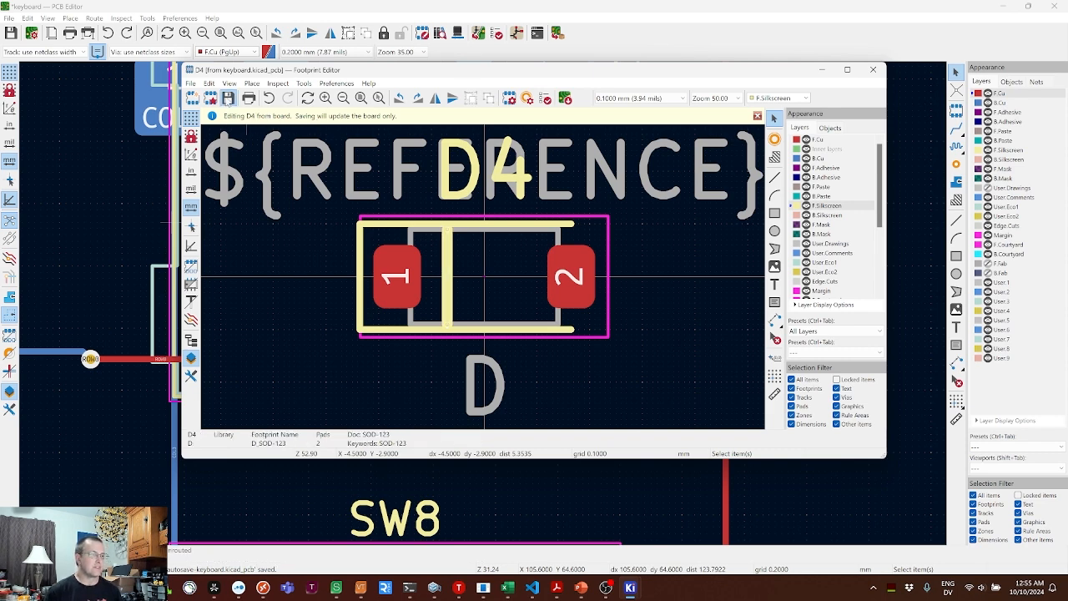
pyautogui.click(873, 69)
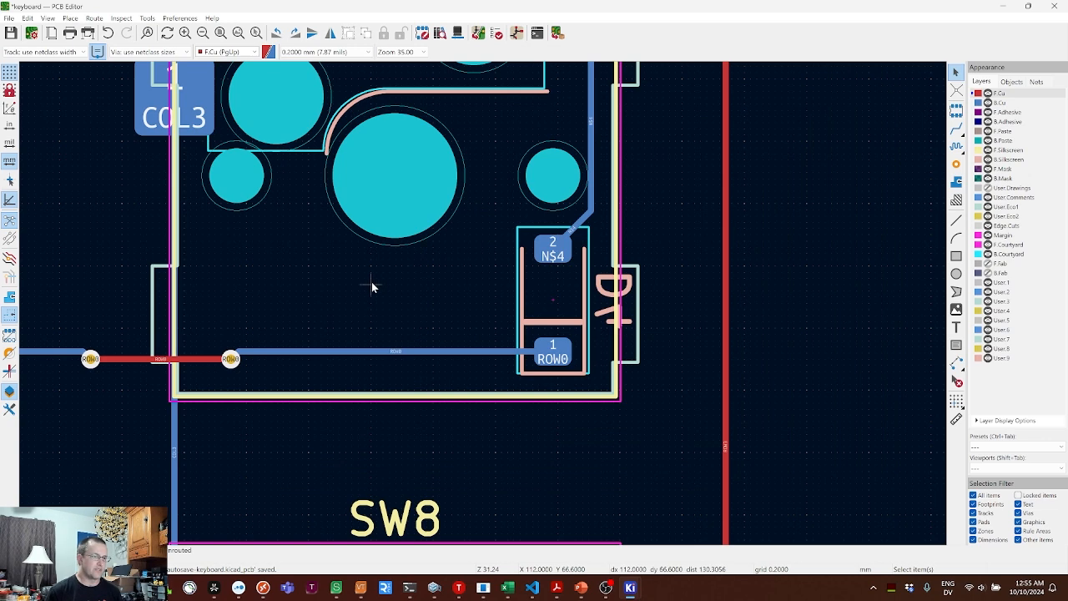
# - Open diode D4's footprint from the board in the Footprint Editor and save it as D_SOD-123-stripe in the sea-picro library
pyautogui.scroll(-4, 371, 281)
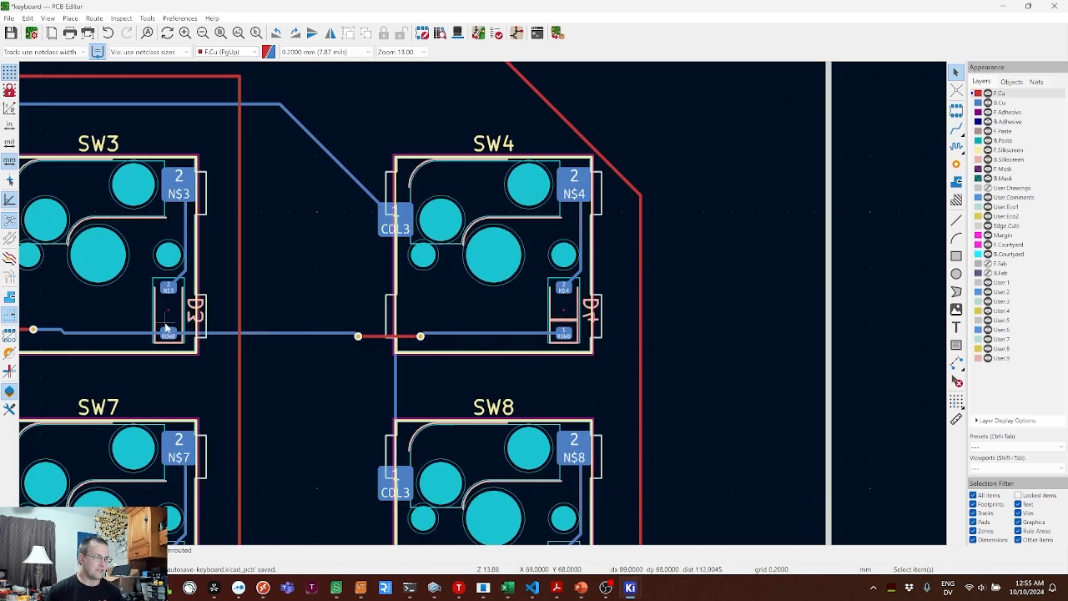
pyautogui.click(568, 325)
pyautogui.rightClick(571, 327)
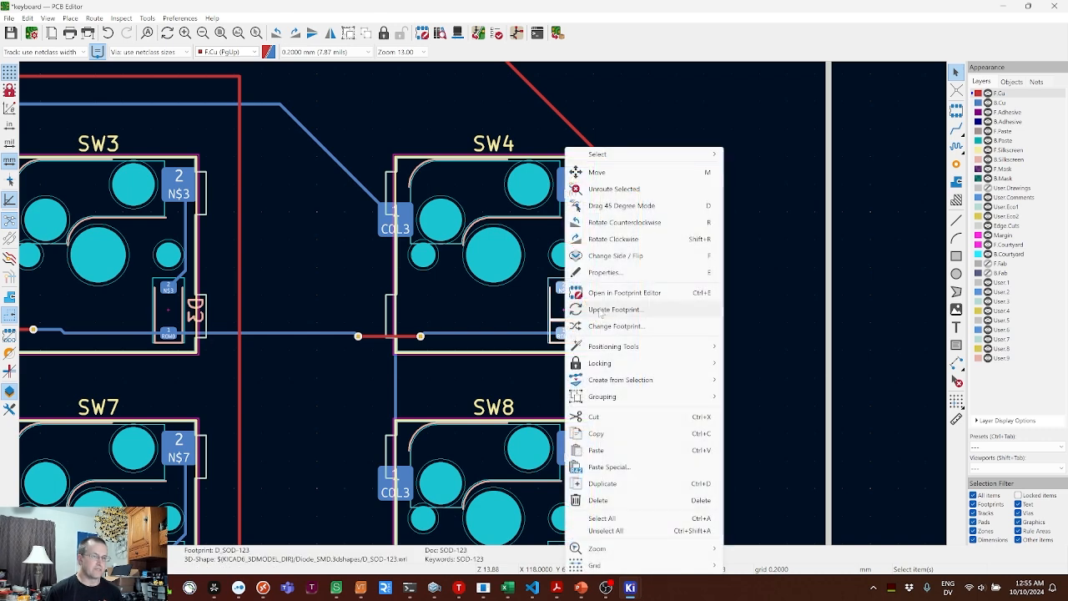
pyautogui.click(618, 293)
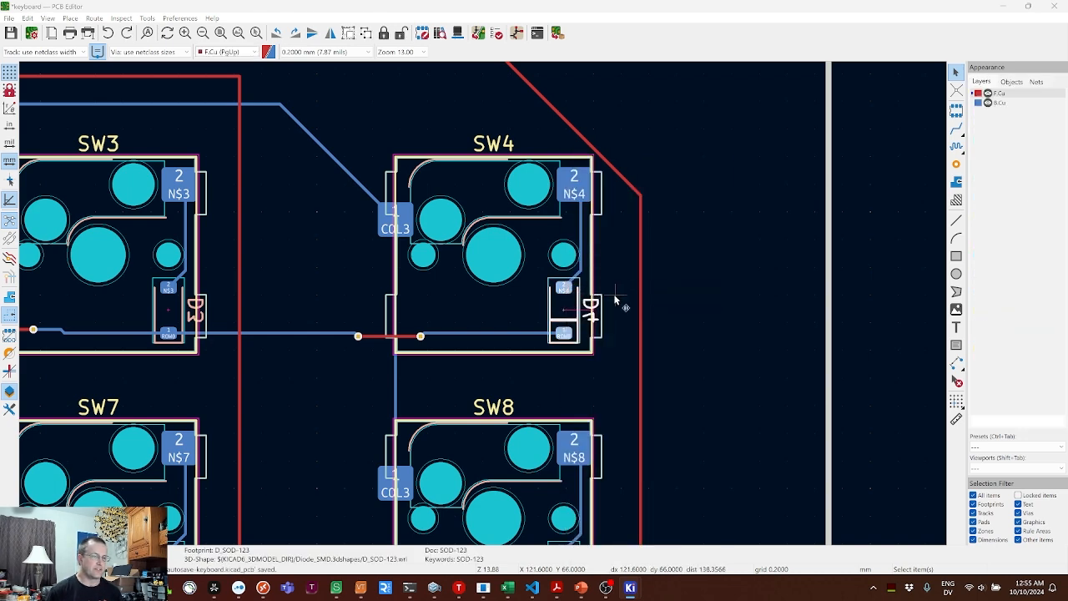
pyautogui.click(190, 83)
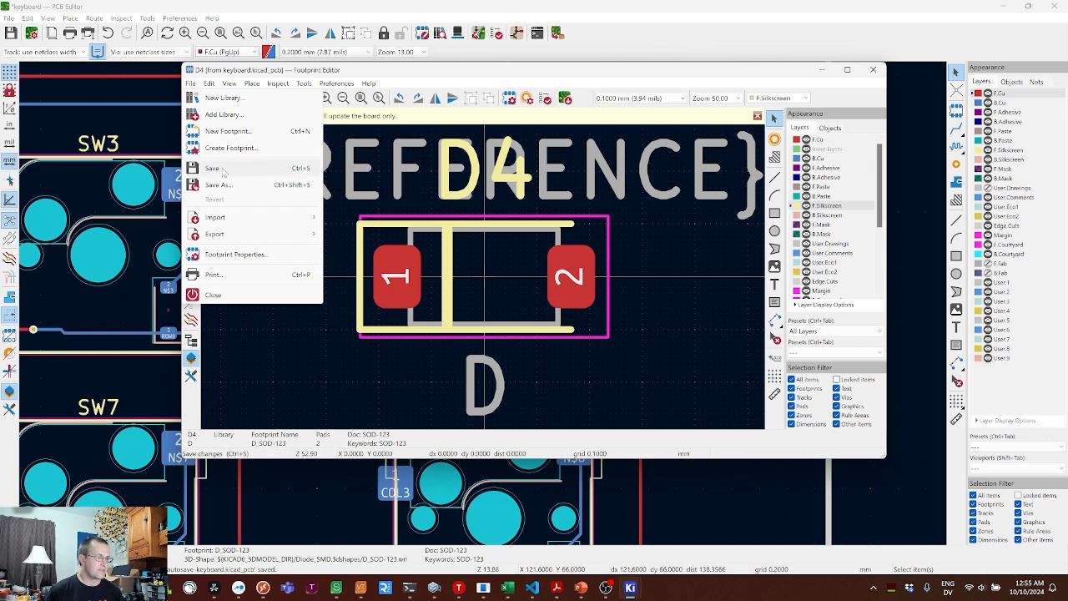
pyautogui.click(218, 184)
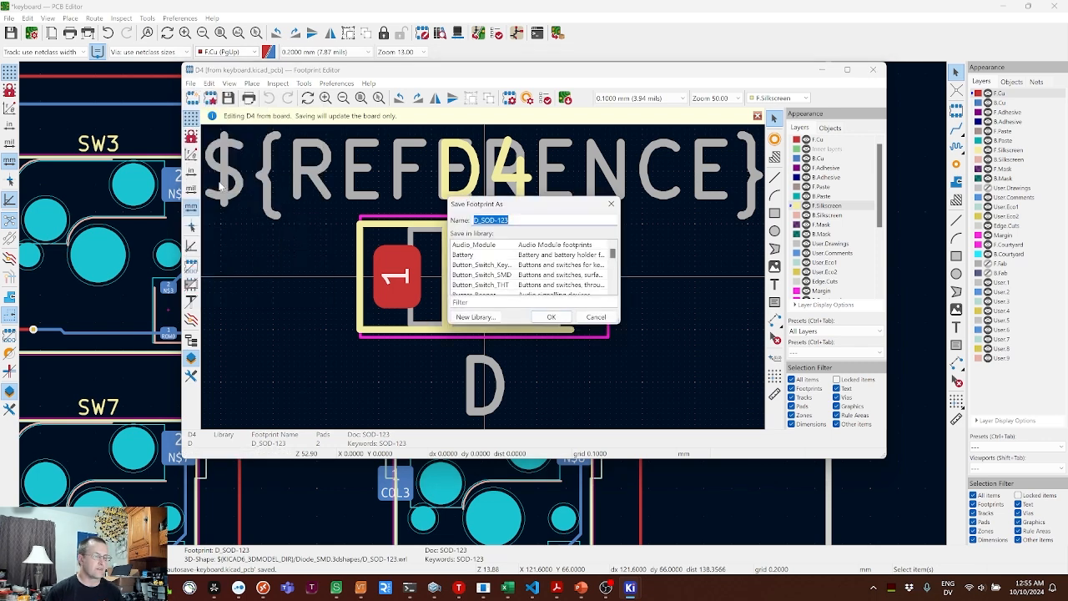
pyautogui.click(527, 221)
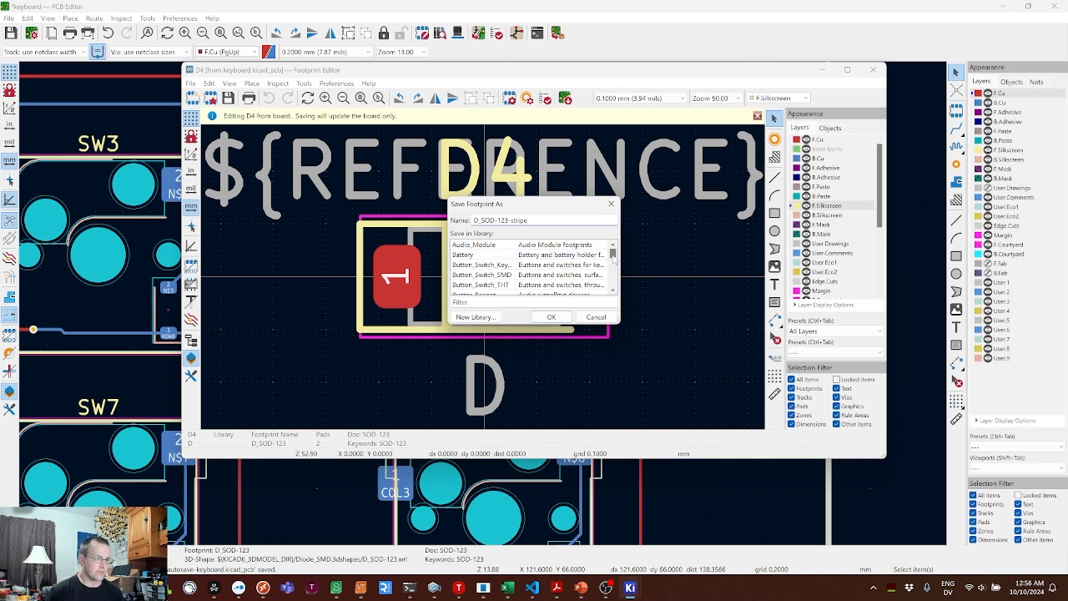
pyautogui.moveTo(614, 255); pyautogui.dragTo(619, 279)
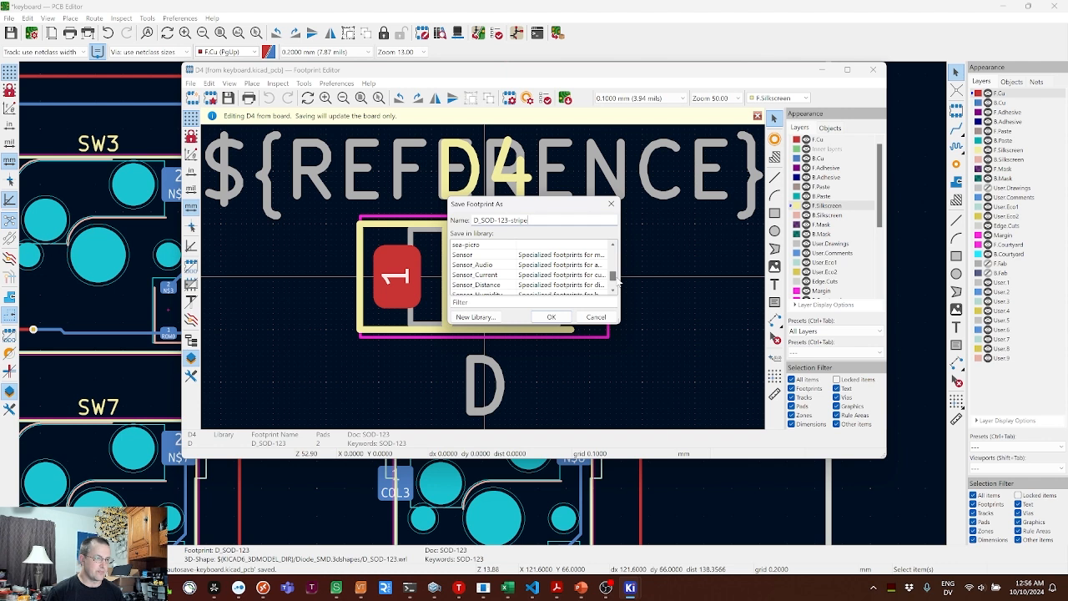
pyautogui.click(464, 246)
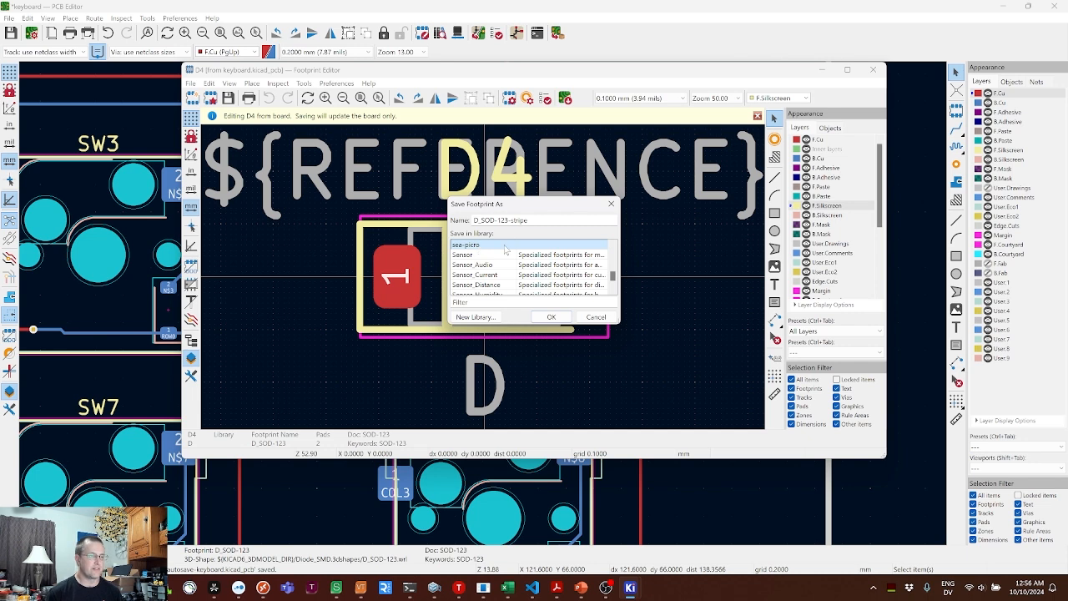
pyautogui.click(551, 317)
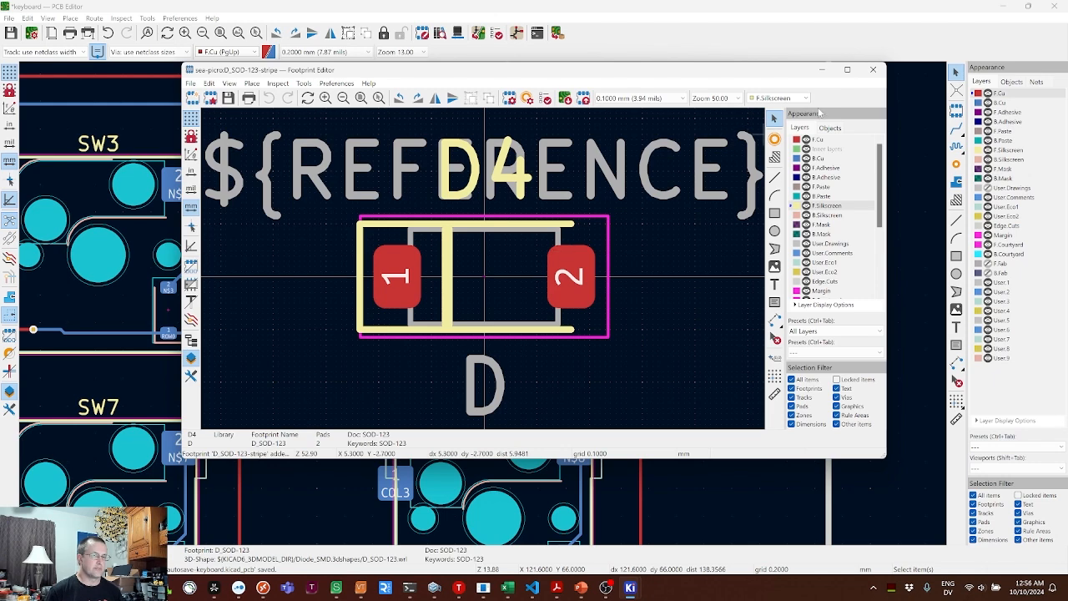
pyautogui.click(874, 70)
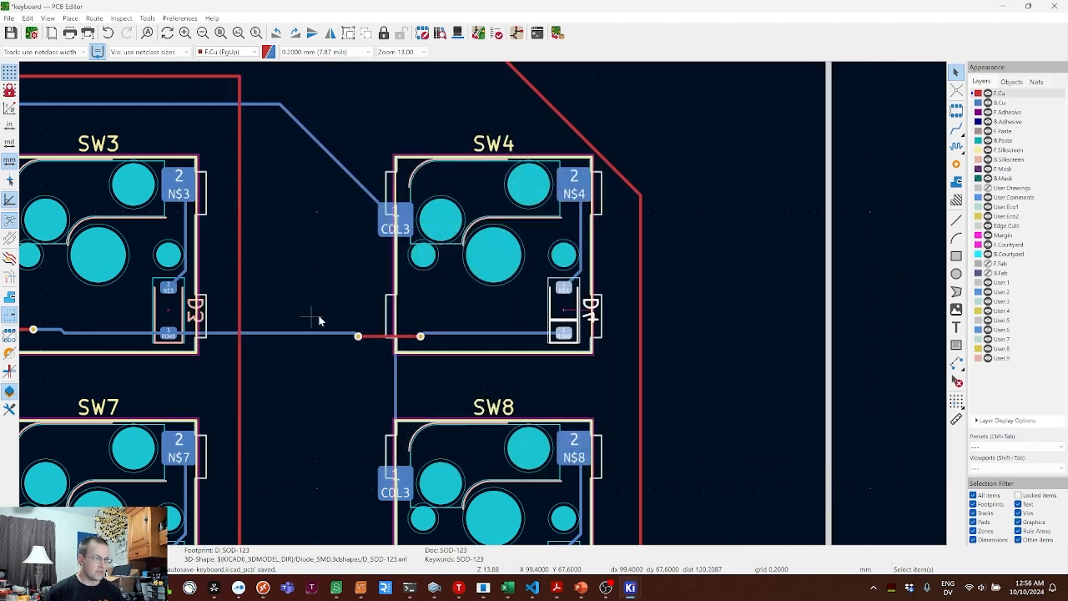
# - Change all footprints with library id D_SOD-123 to sea-picro:D_SOD-123-stripe, starting from diode D3
pyautogui.moveTo(320, 317); pyautogui.dragTo(680, 279, button='middle')
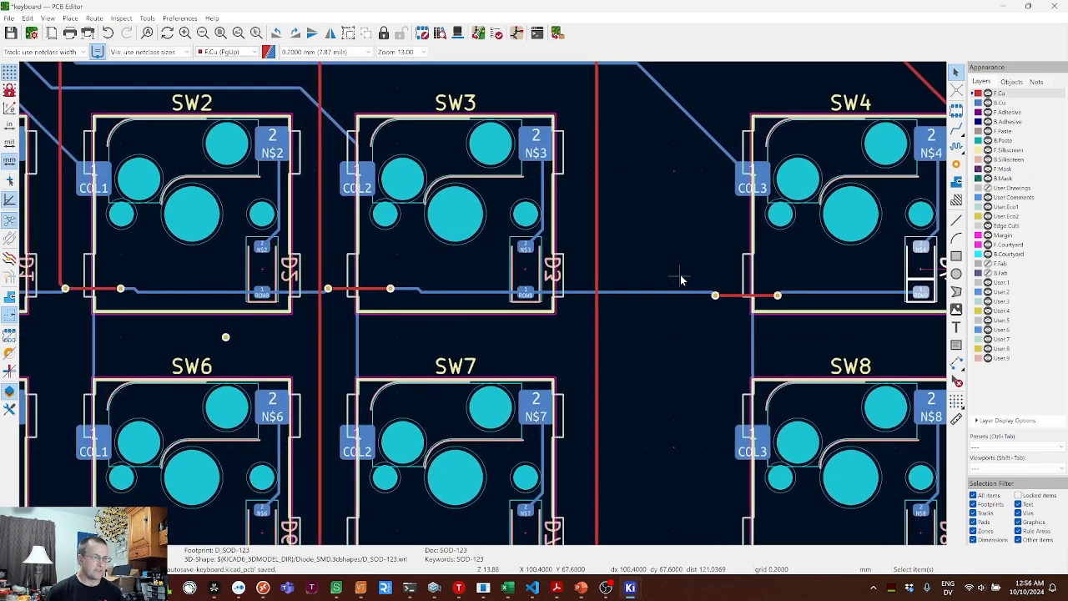
pyautogui.rightClick(515, 286)
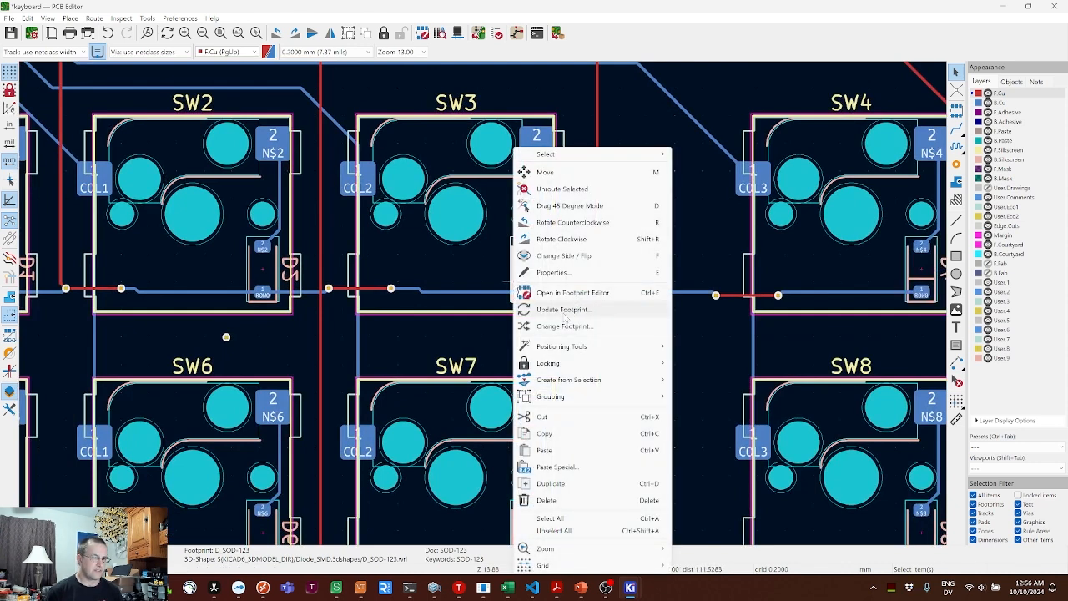
pyautogui.click(563, 326)
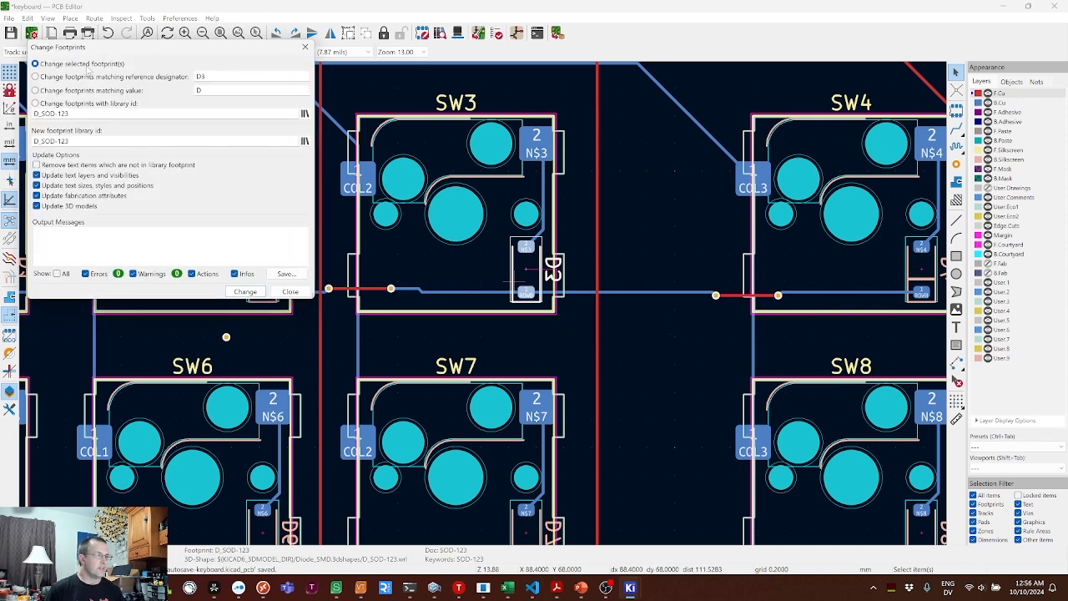
pyautogui.click(84, 112)
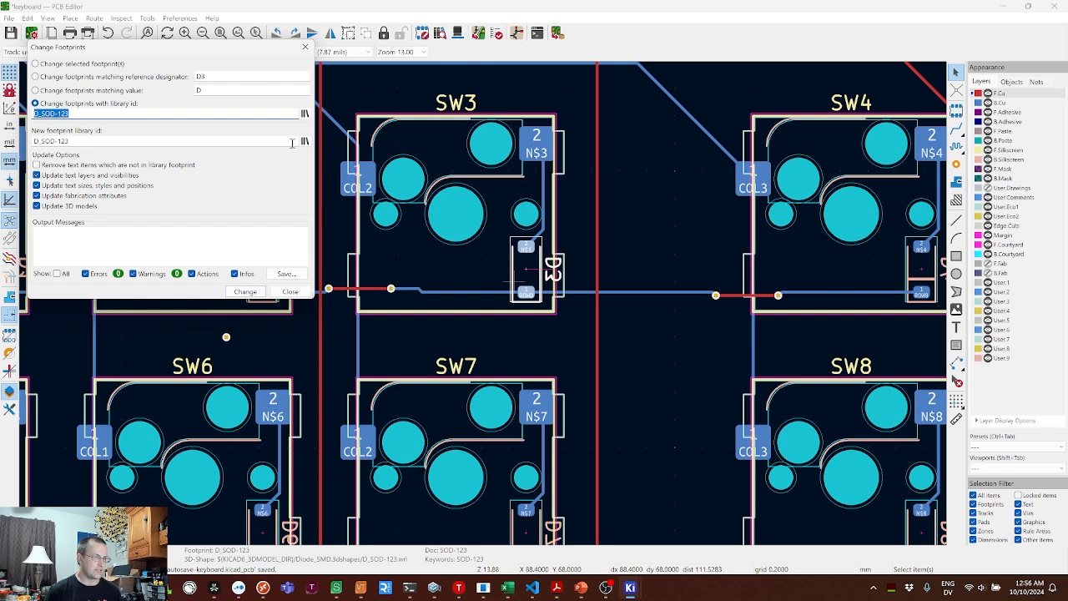
pyautogui.click(306, 142)
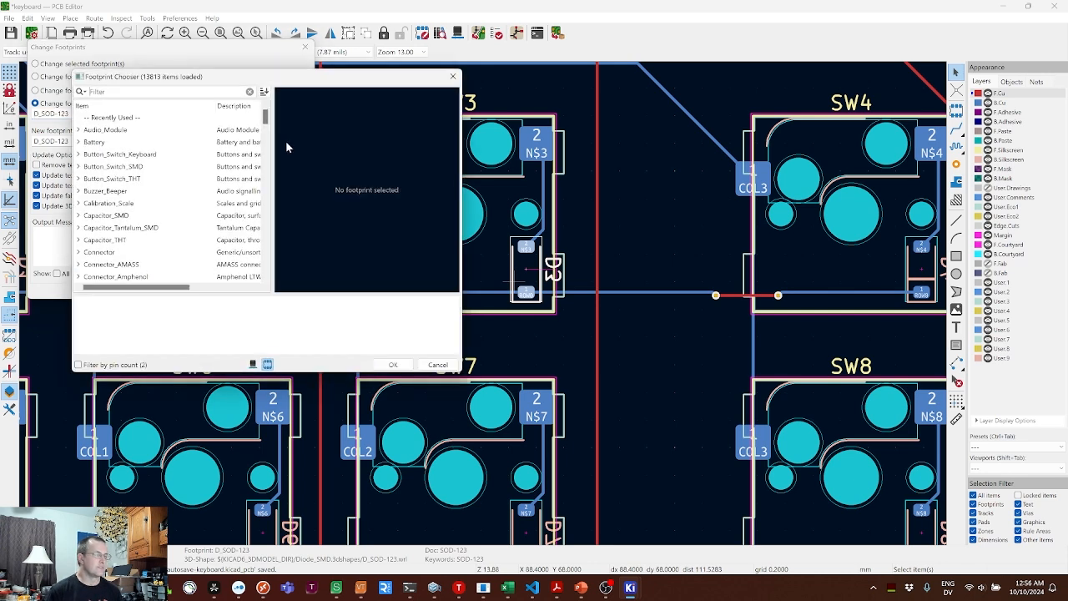
pyautogui.write('-stripe')
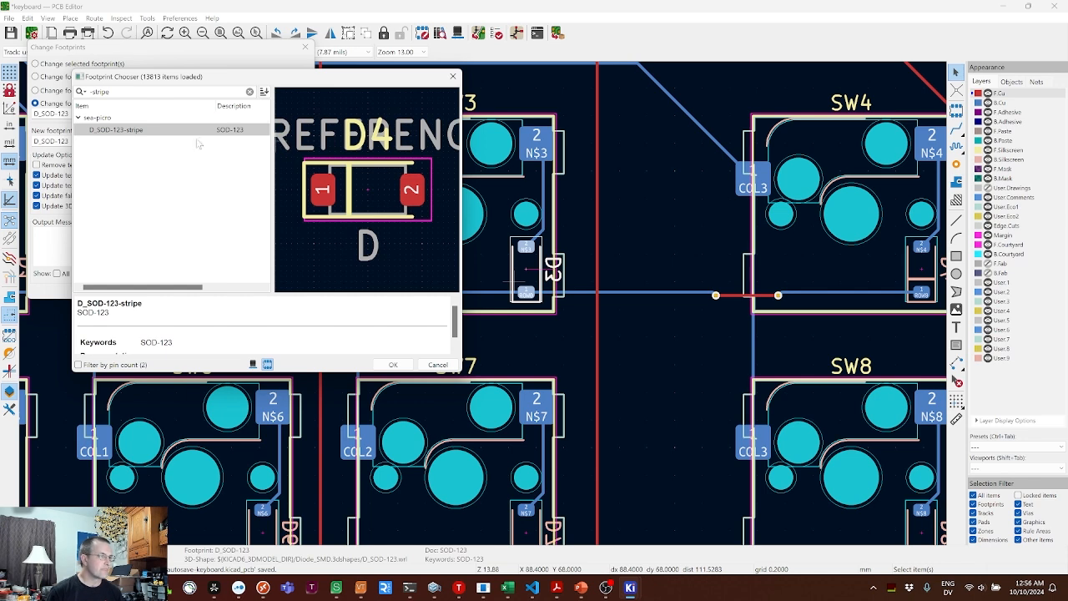
pyautogui.doubleClick(121, 131)
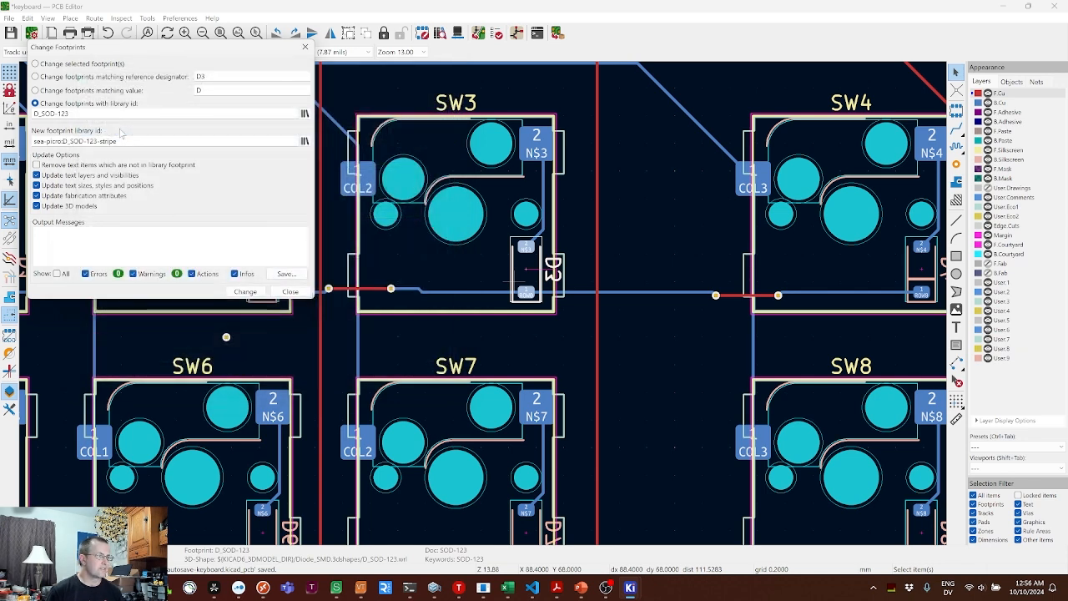
pyautogui.click(245, 292)
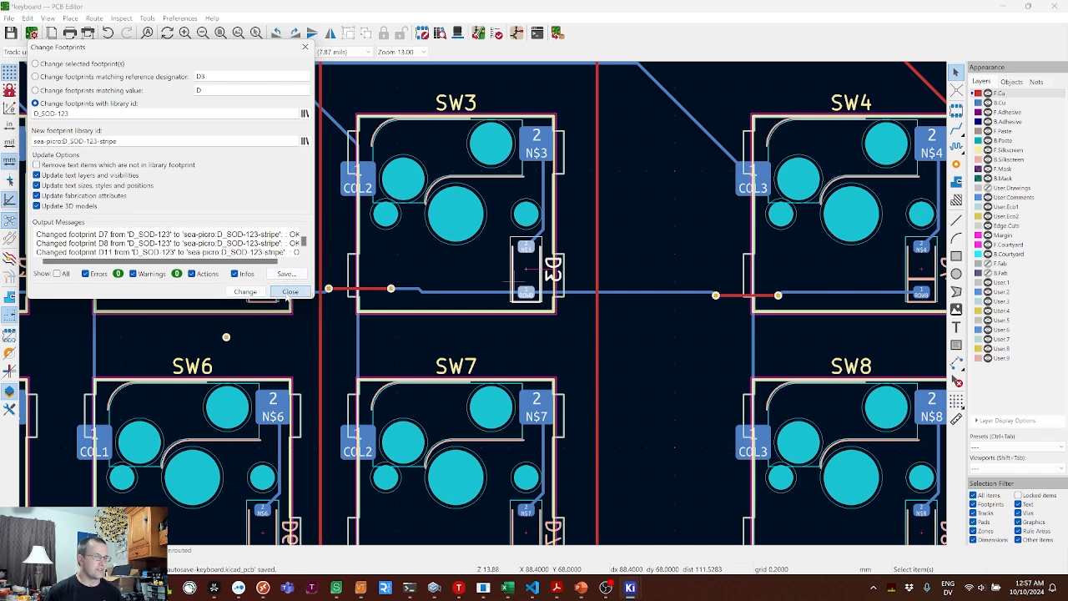
pyautogui.click(290, 291)
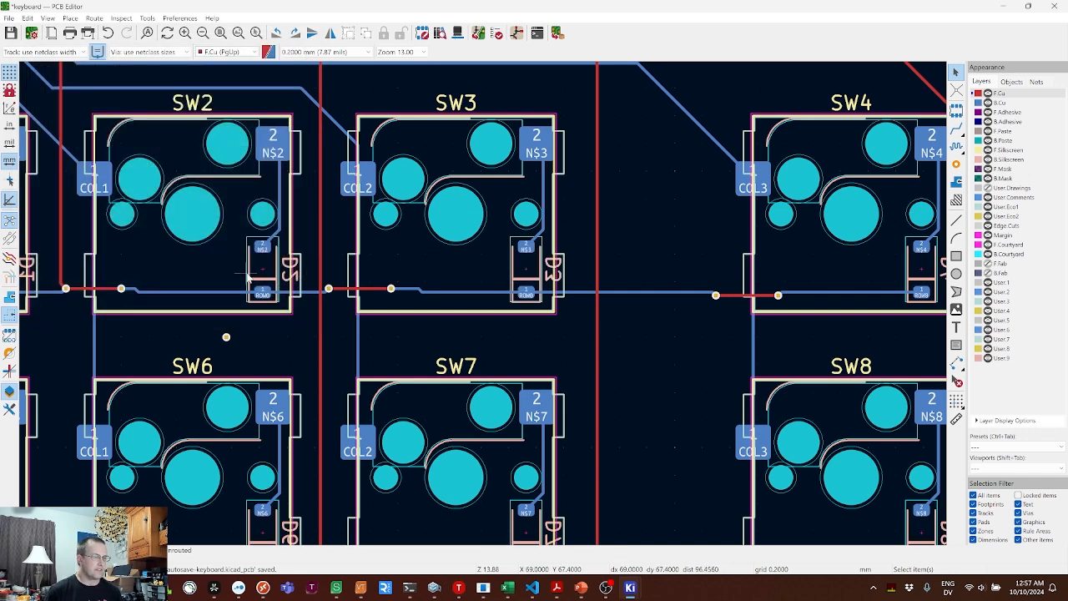
# - Examine the diodes' new silkscreen stripes on the back side of the board in the 3D Viewer
pyautogui.scroll(-2, 391, 288)
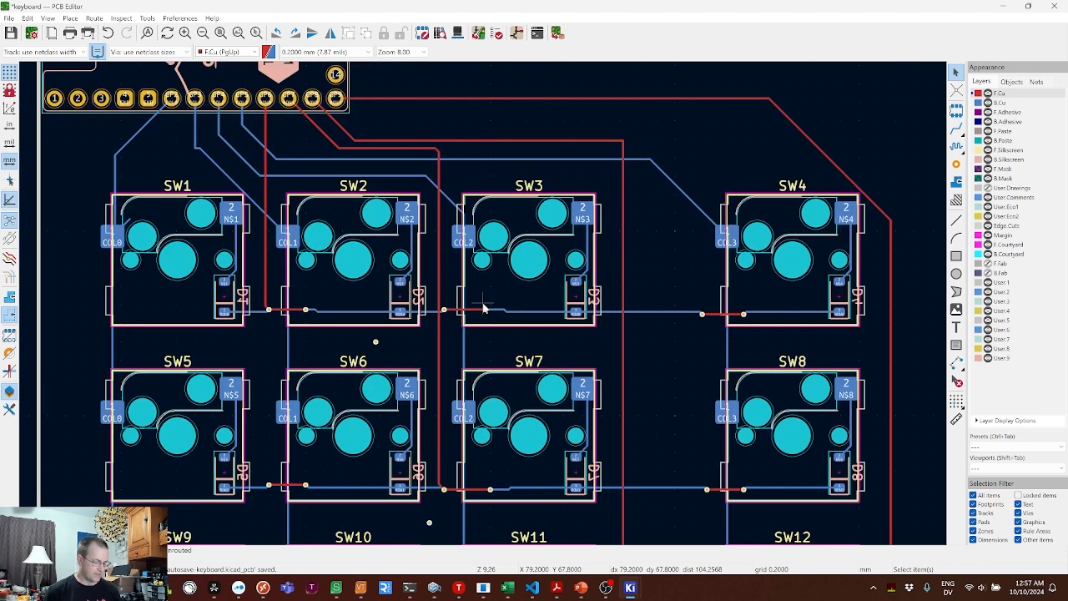
pyautogui.click(458, 34)
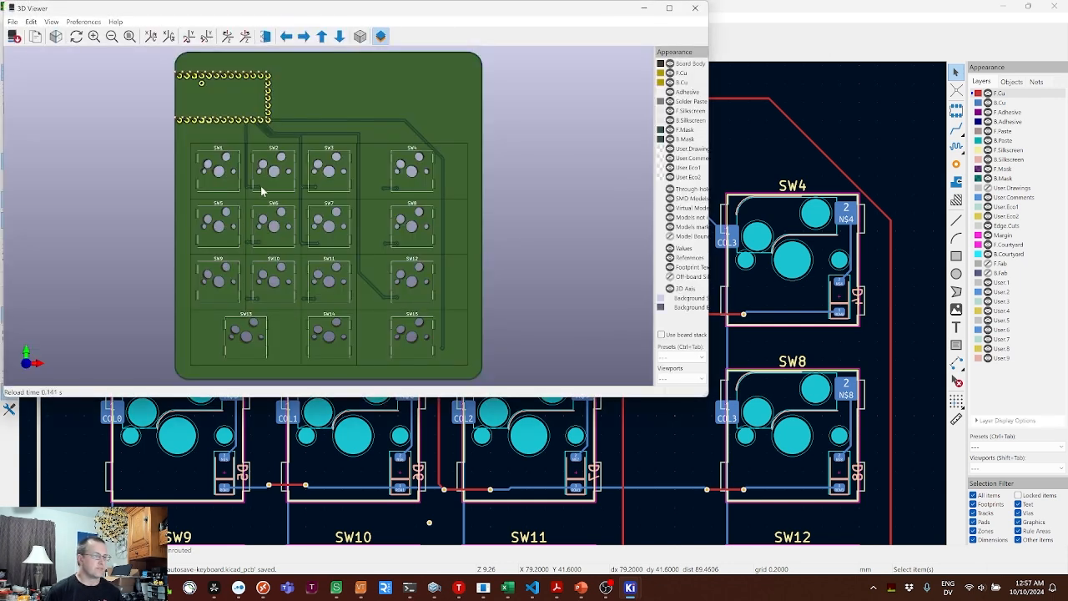
pyautogui.press('f')
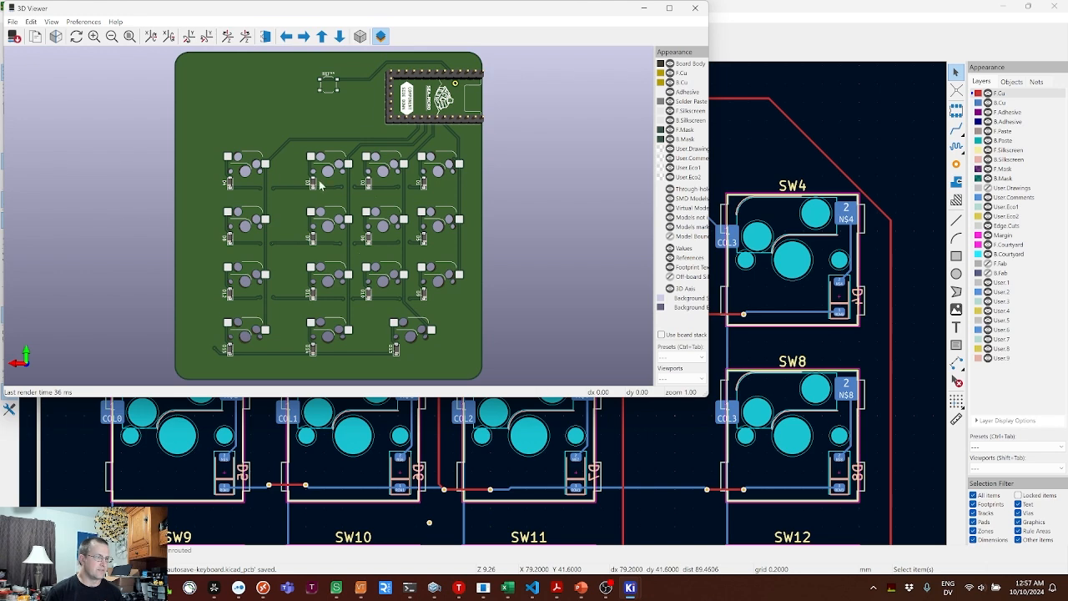
pyautogui.scroll(6, 319, 181)
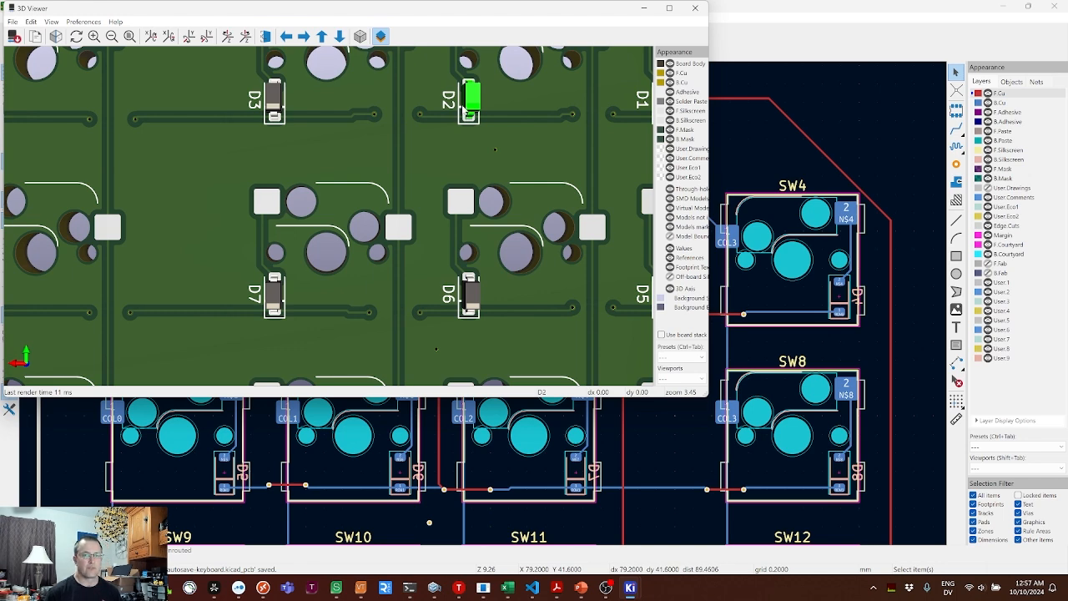
pyautogui.scroll(-4, 343, 124)
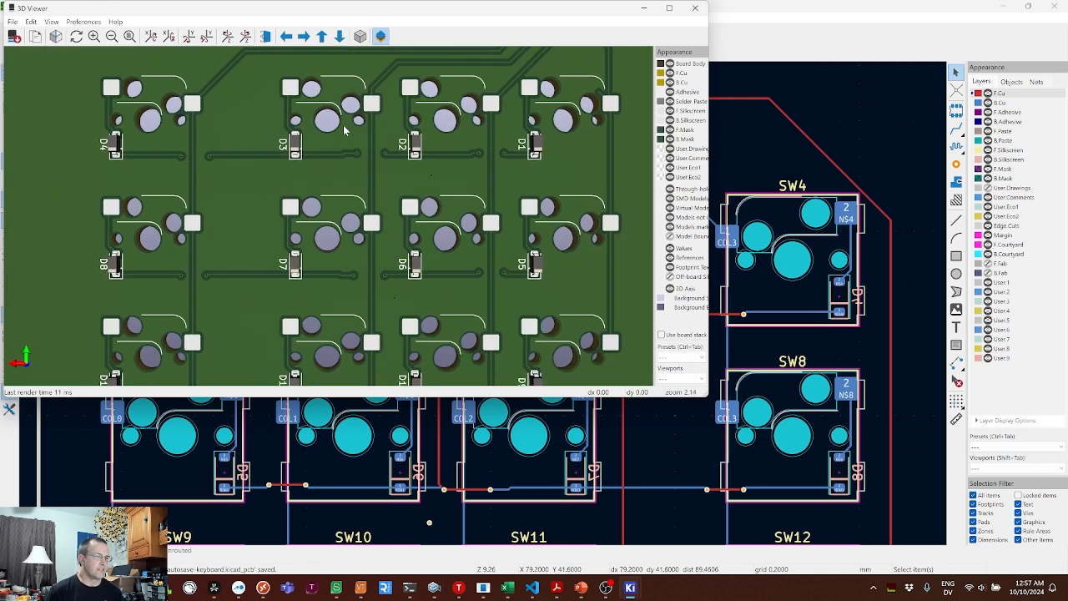
pyautogui.click(694, 10)
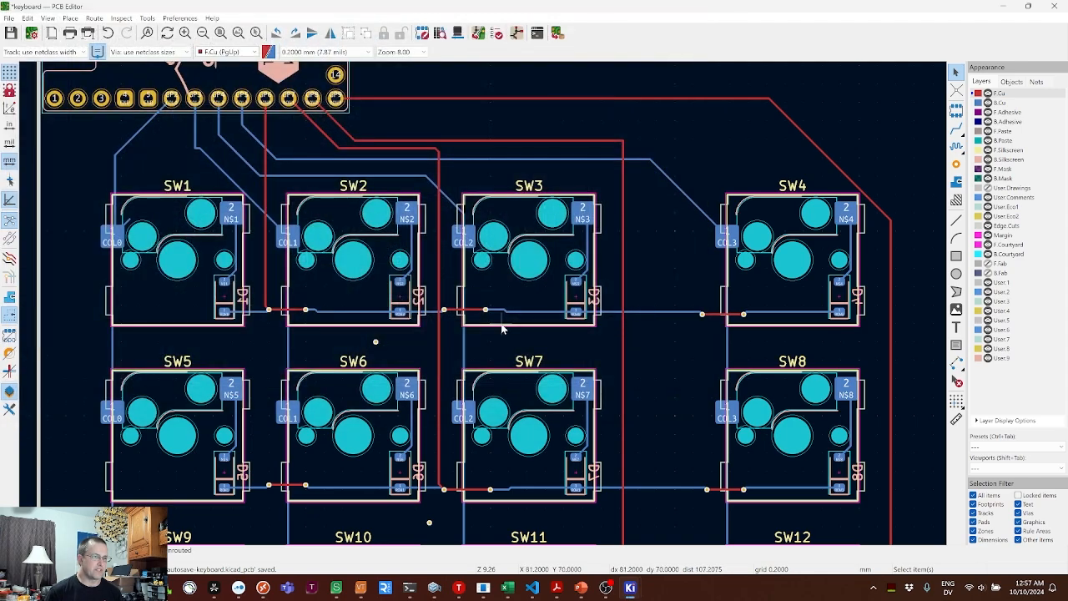
# - Switch to the PowerPoint slideshow and advance to the "Delicious sandwich" slide to examine the mounting holes in the stacked plates
pyautogui.scroll(-5, 488, 313)
pyautogui.scroll(3, 489, 308)
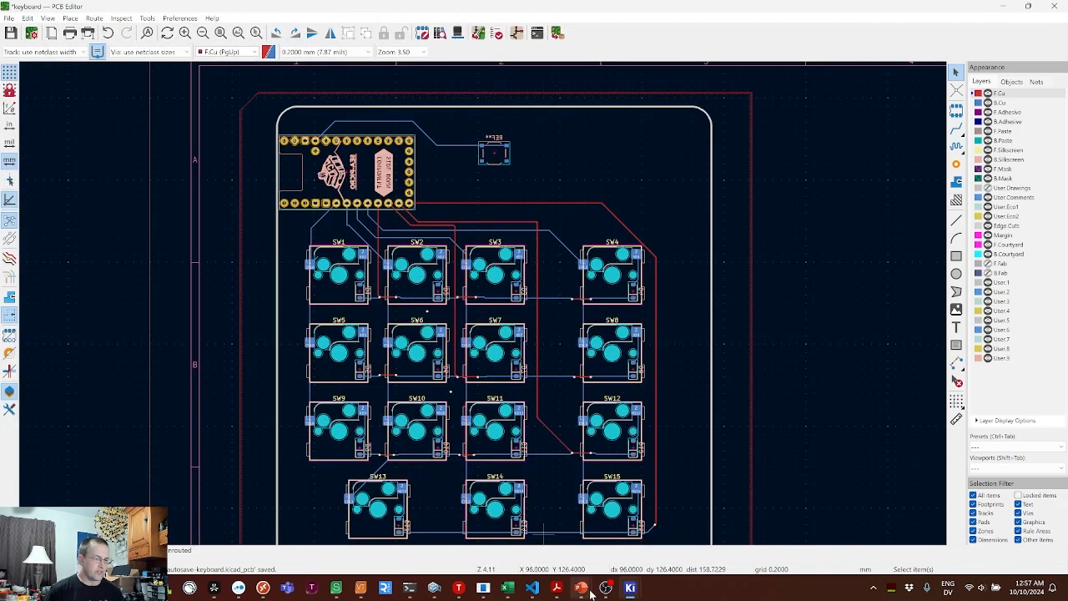
pyautogui.moveTo(578, 588)
pyautogui.click(641, 526)
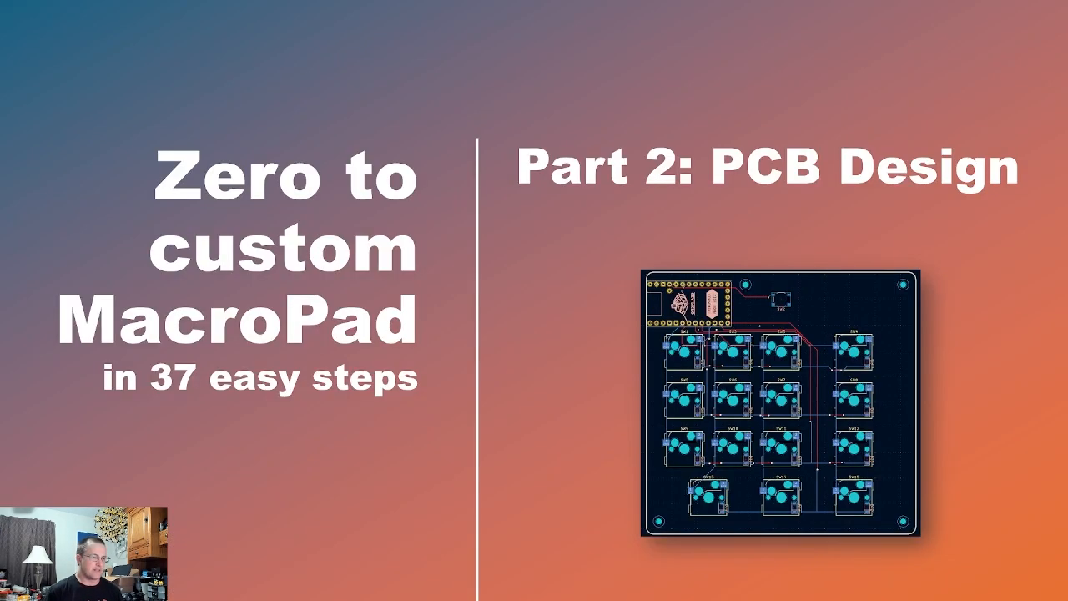
pyautogui.click(607, 333)
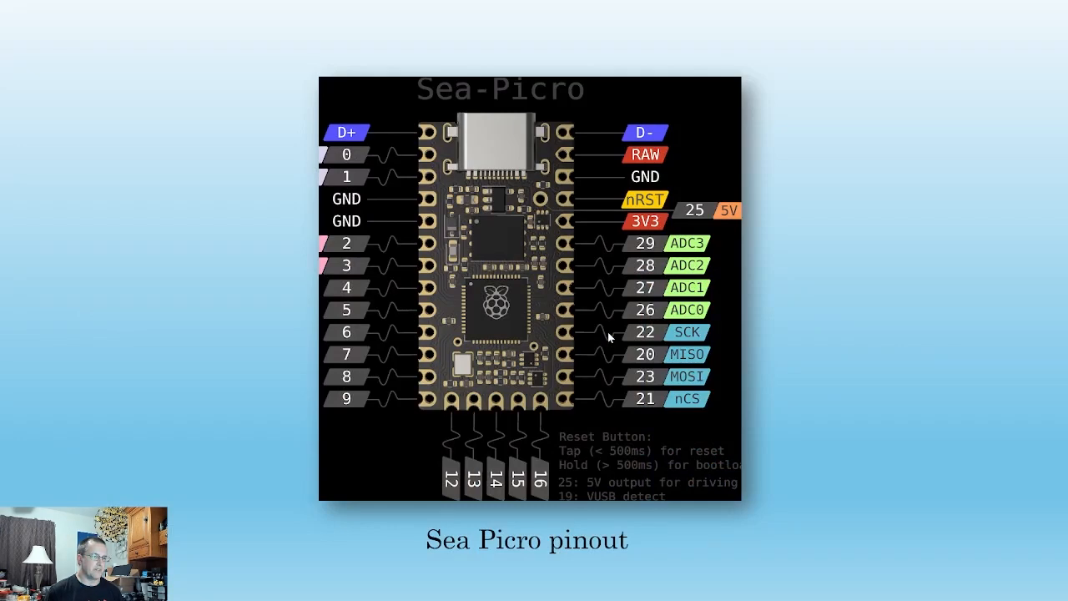
pyautogui.click(608, 332)
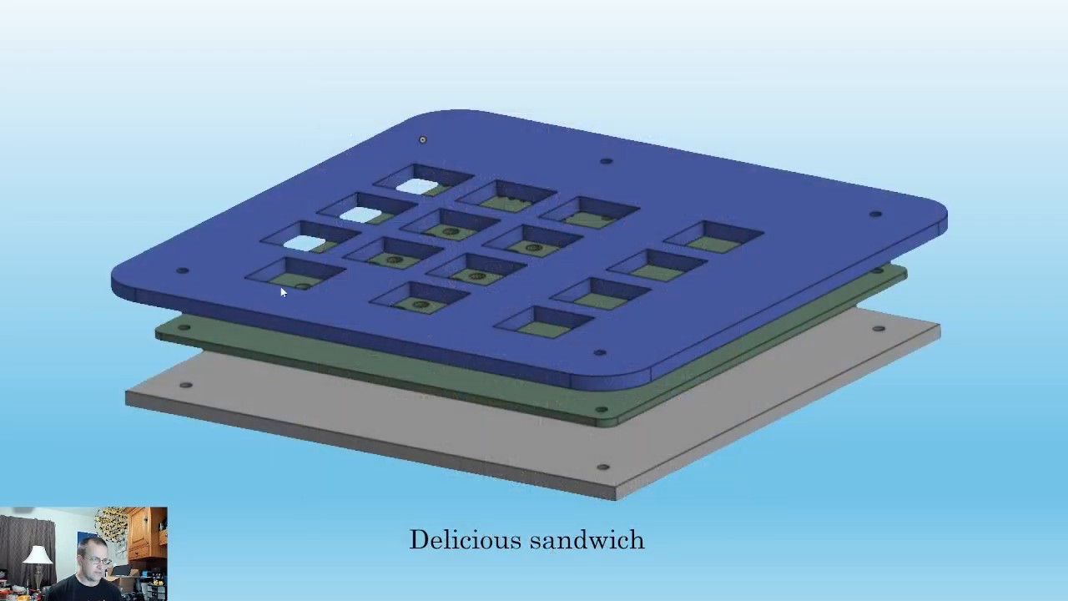
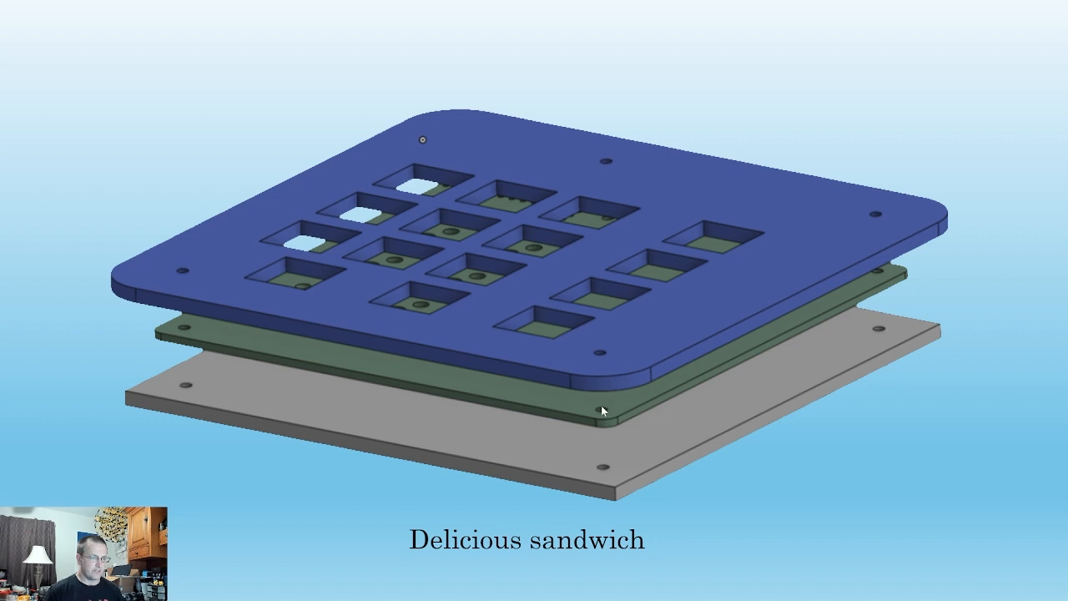
# - Switch back to the PCB Editor and place a MountingHole_2.2mm_M2 footprint on the top-right corner point of the board outline
pyautogui.hotkey('alt', 'Tab')
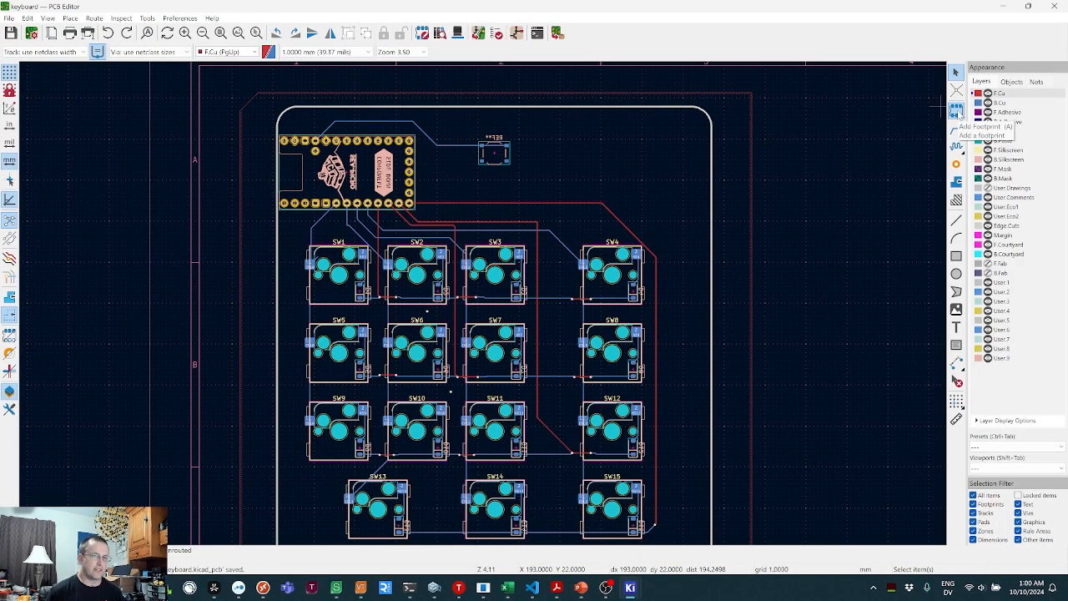
pyautogui.click(957, 109)
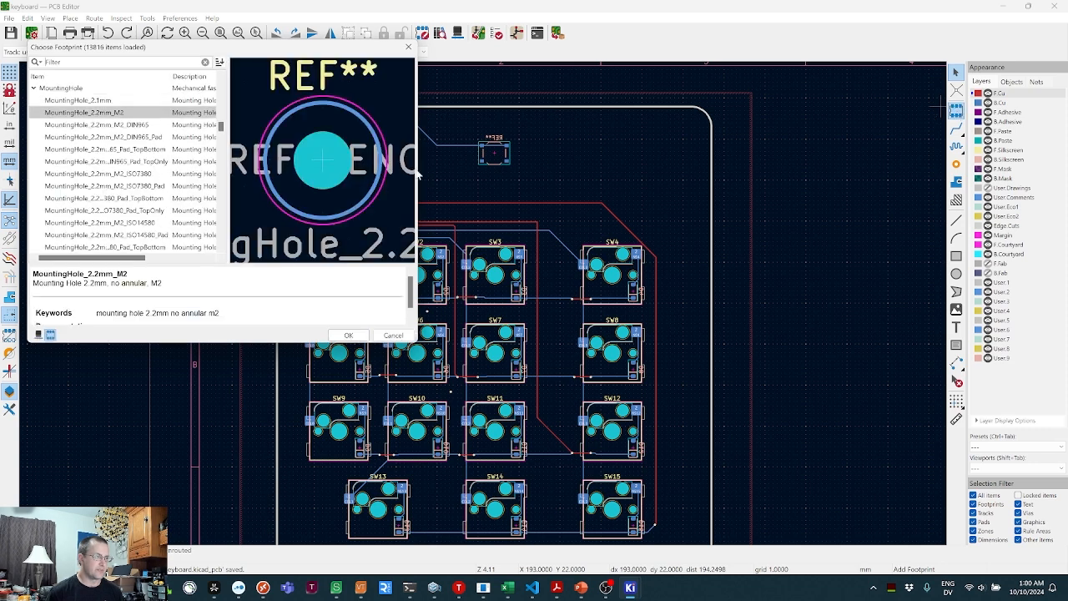
pyautogui.write('m')
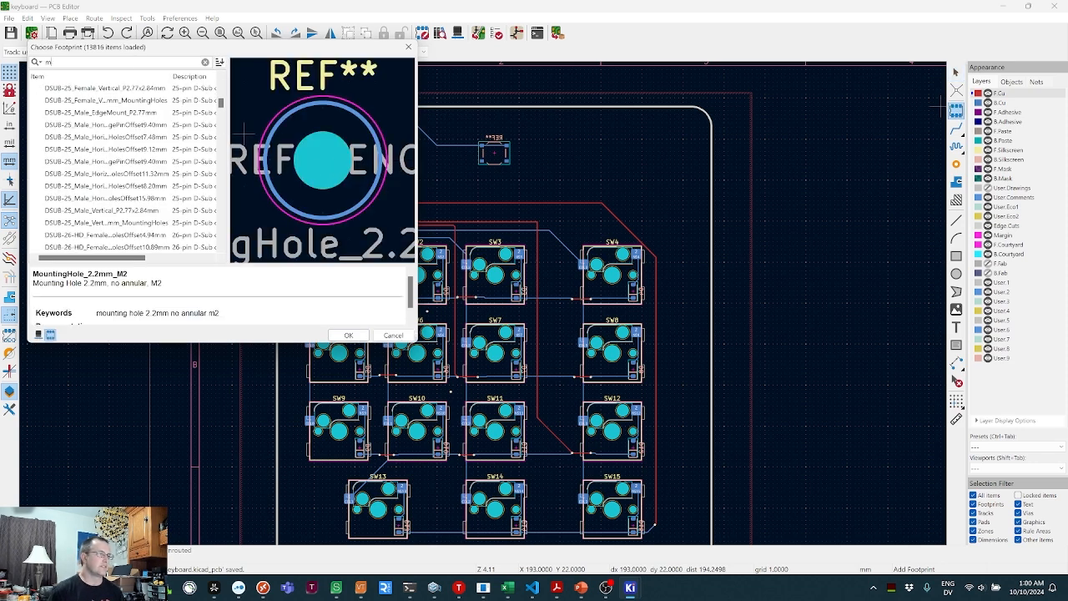
pyautogui.write('ount')
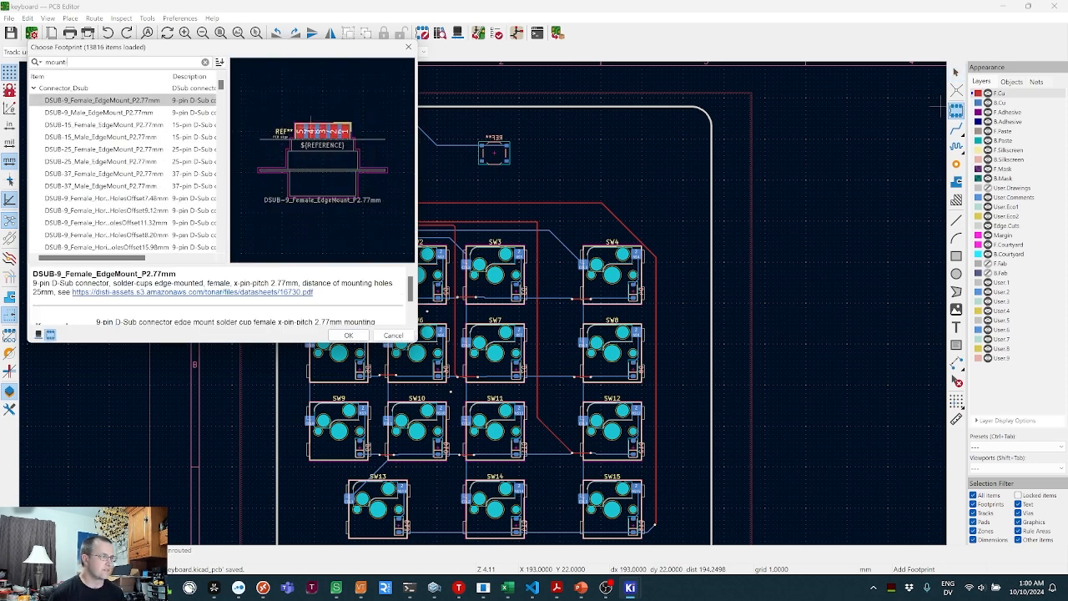
pyautogui.write('ing')
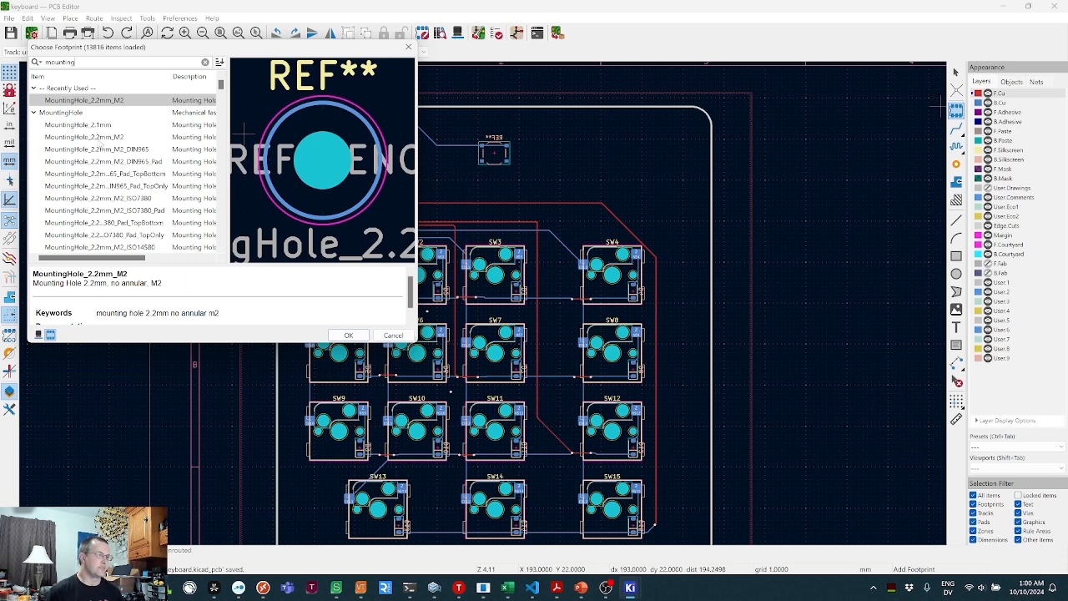
pyautogui.doubleClick(98, 136)
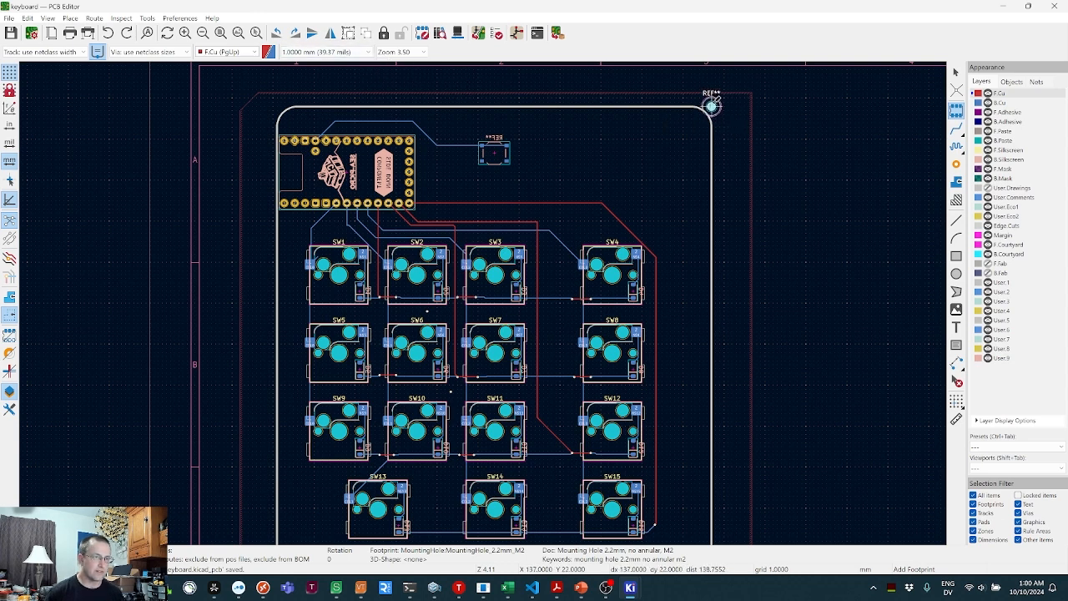
pyautogui.click(711, 104)
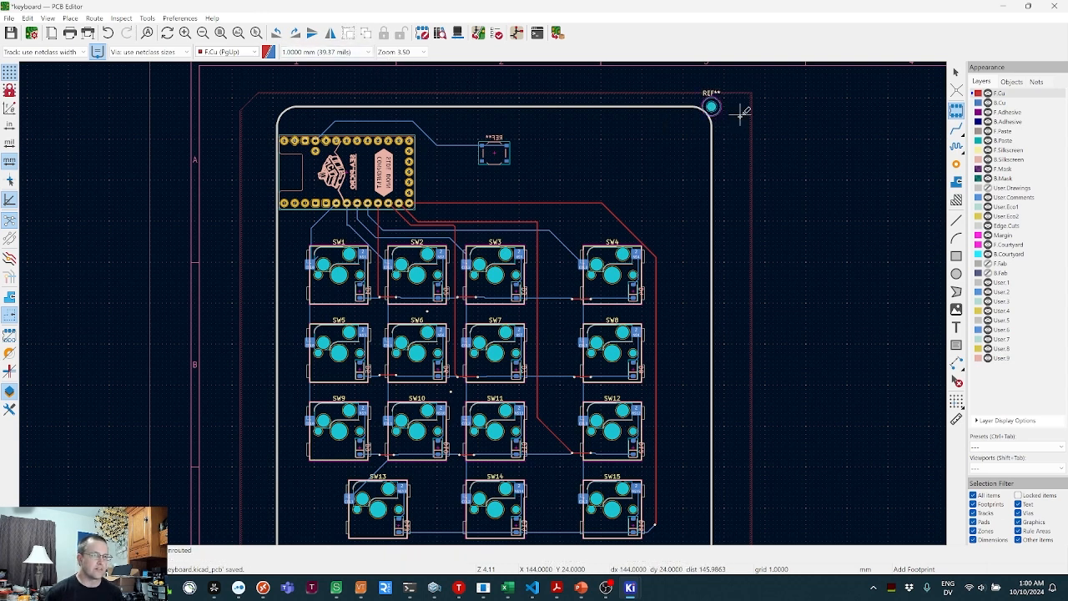
pyautogui.press('Escape')
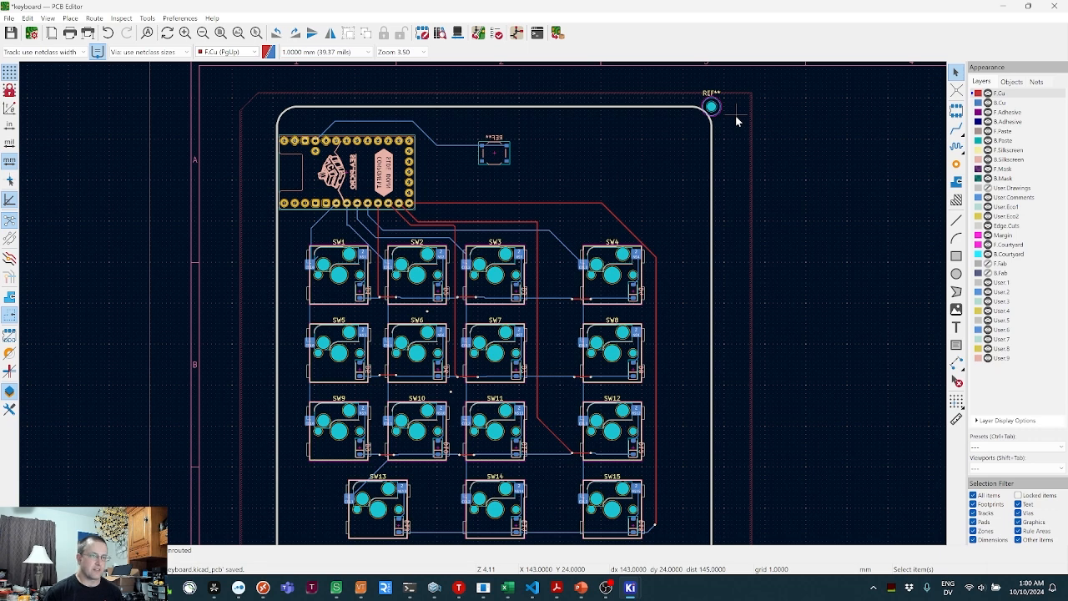
# - Move the top-right mounting hole exactly by -5 mm in X and 5 mm in Y
pyautogui.click(715, 109)
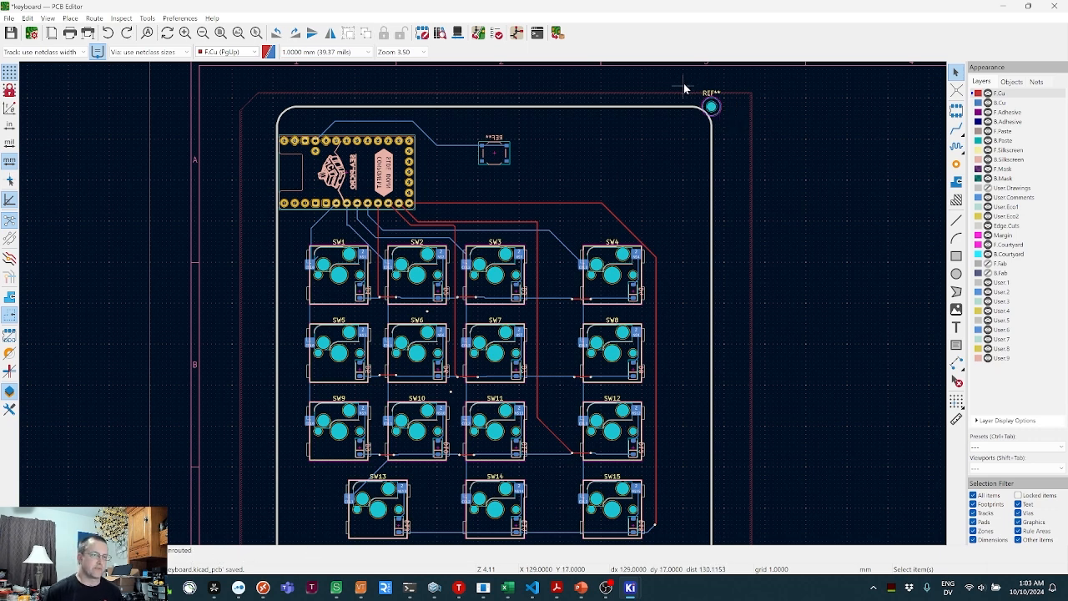
pyautogui.moveTo(685, 83); pyautogui.dragTo(732, 131)
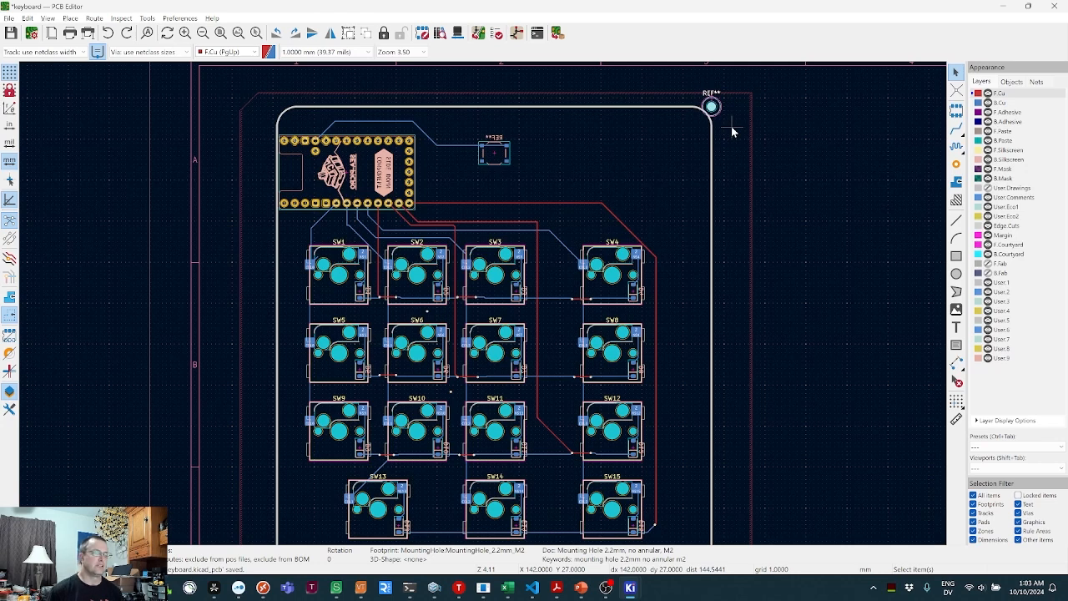
pyautogui.hotkey('ctrl', 'm')
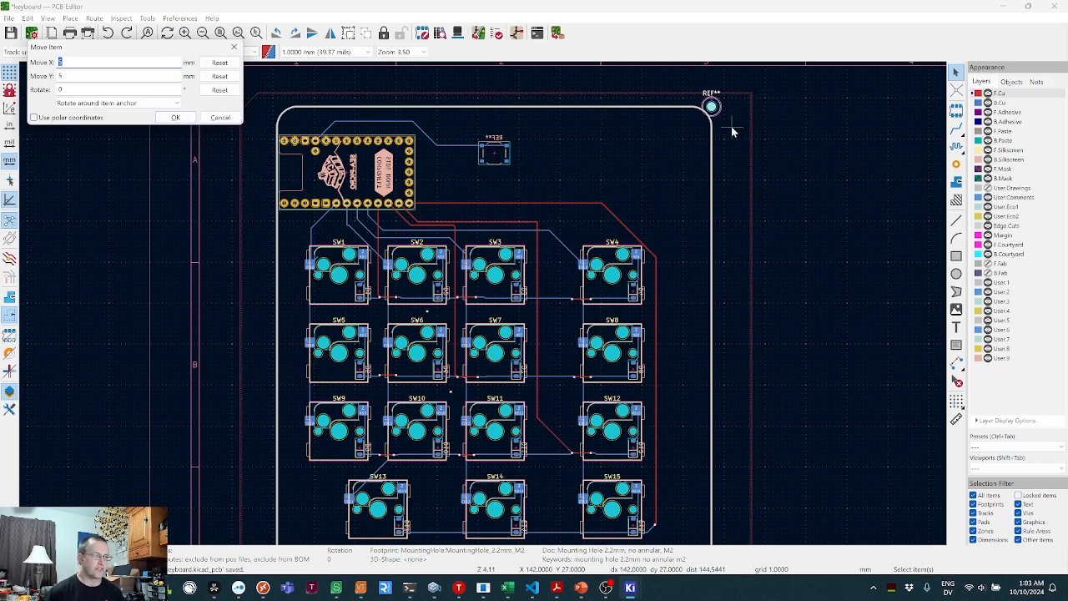
pyautogui.write('-')
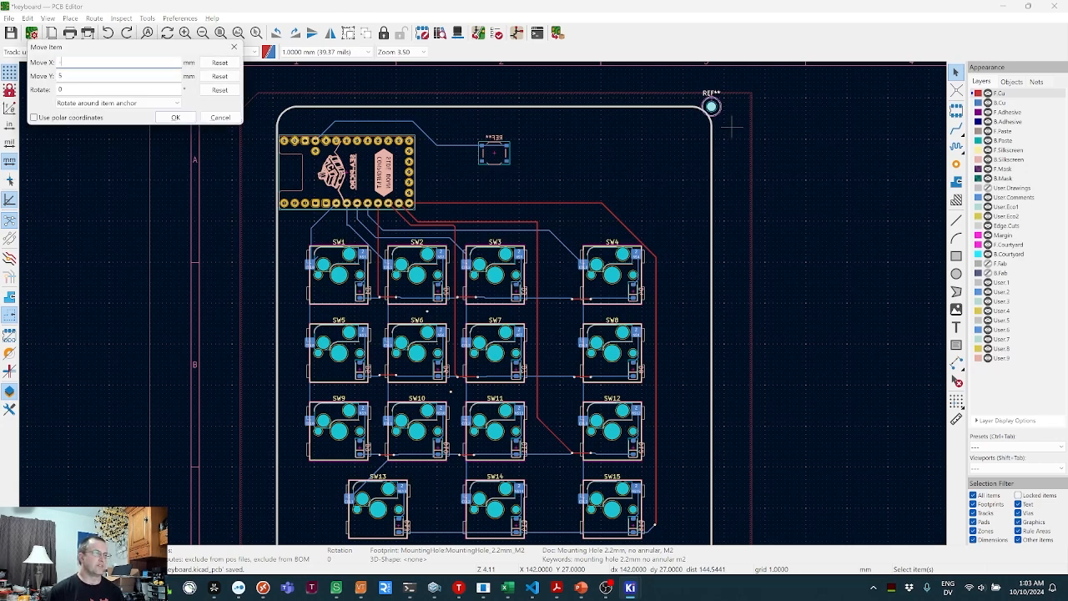
pyautogui.write('5')
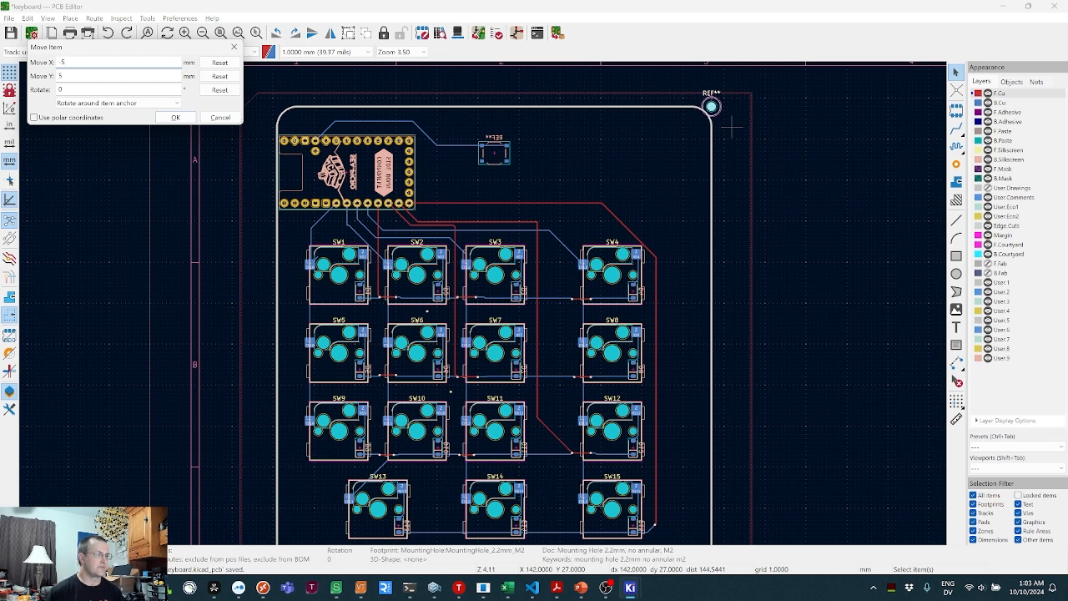
pyautogui.press('Return')
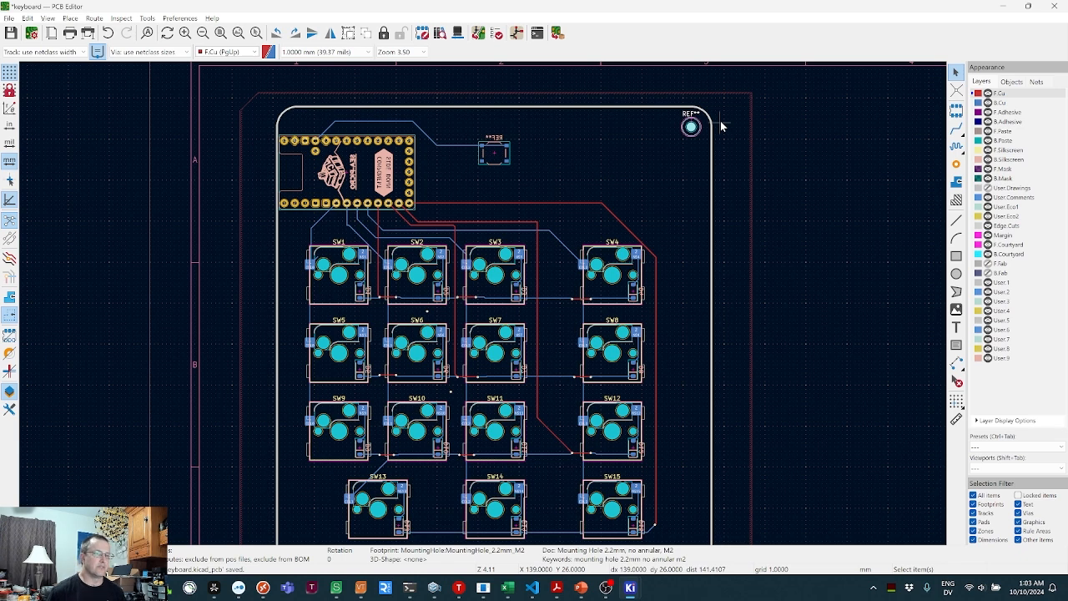
# - Duplicate the mounting hole onto the top-left corner point of the board outline
pyautogui.hotkey('ctrl', 'd')
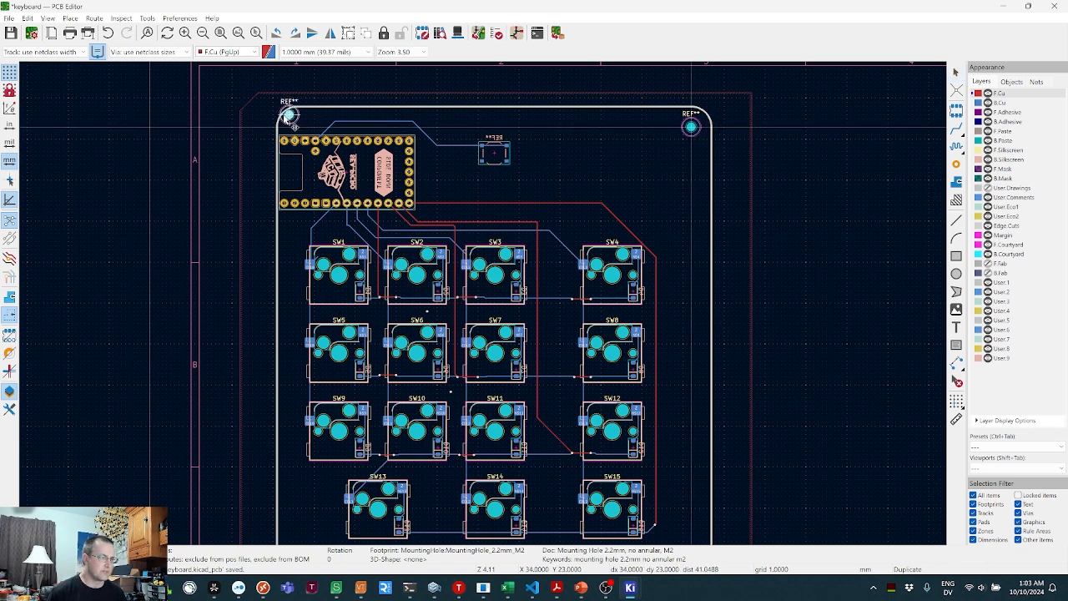
pyautogui.click(277, 107)
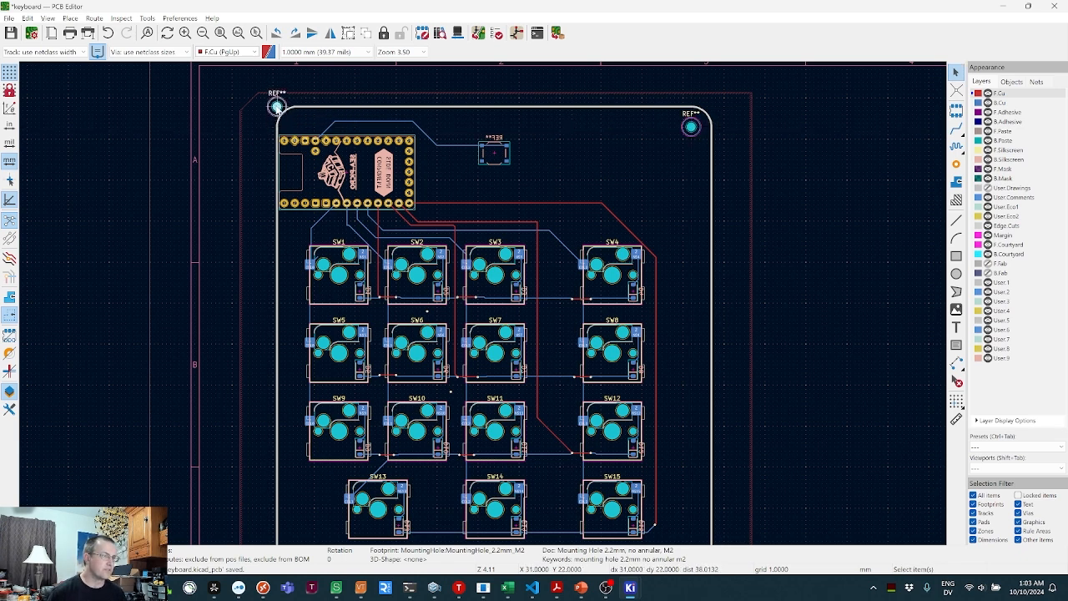
# - Try to move the top-left mounting hole by 5 mm in X and Y, and undo the move
pyautogui.hotkey('ctrl', 'm')
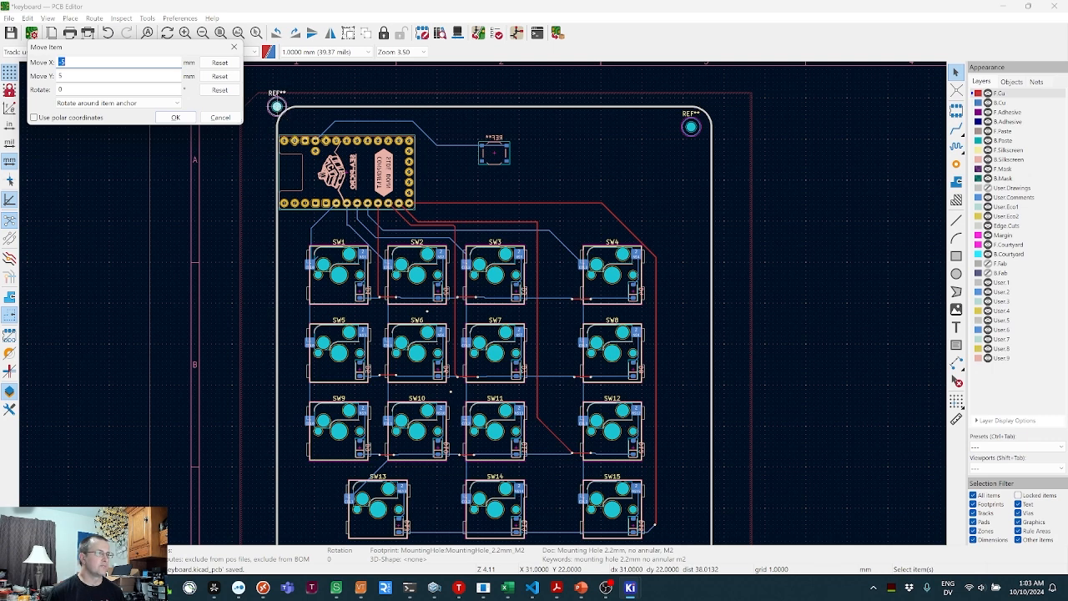
pyautogui.press('Return')
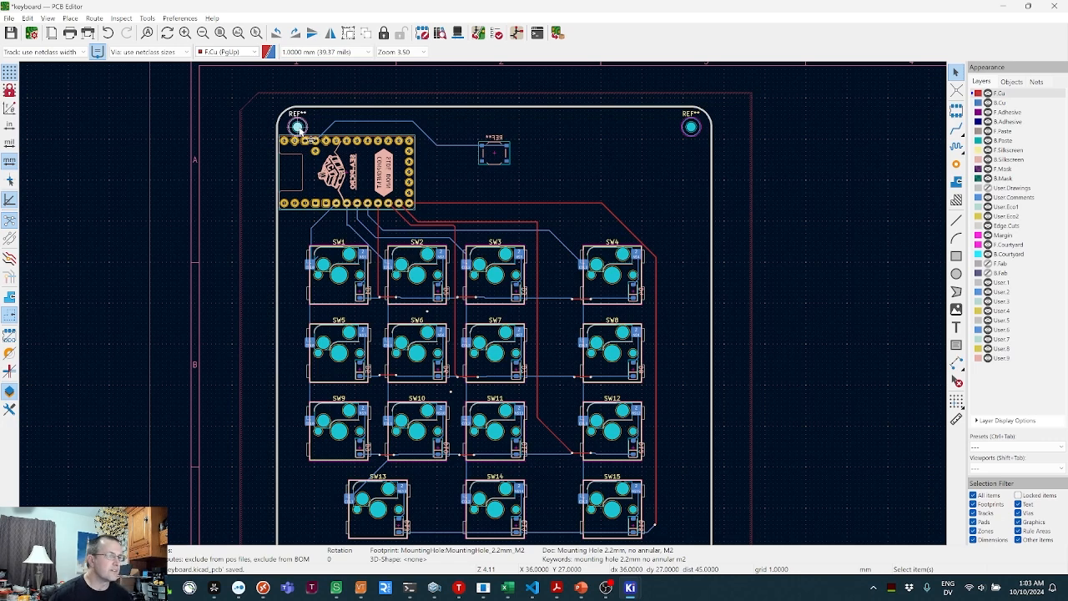
pyautogui.hotkey('ctrl', 'z')
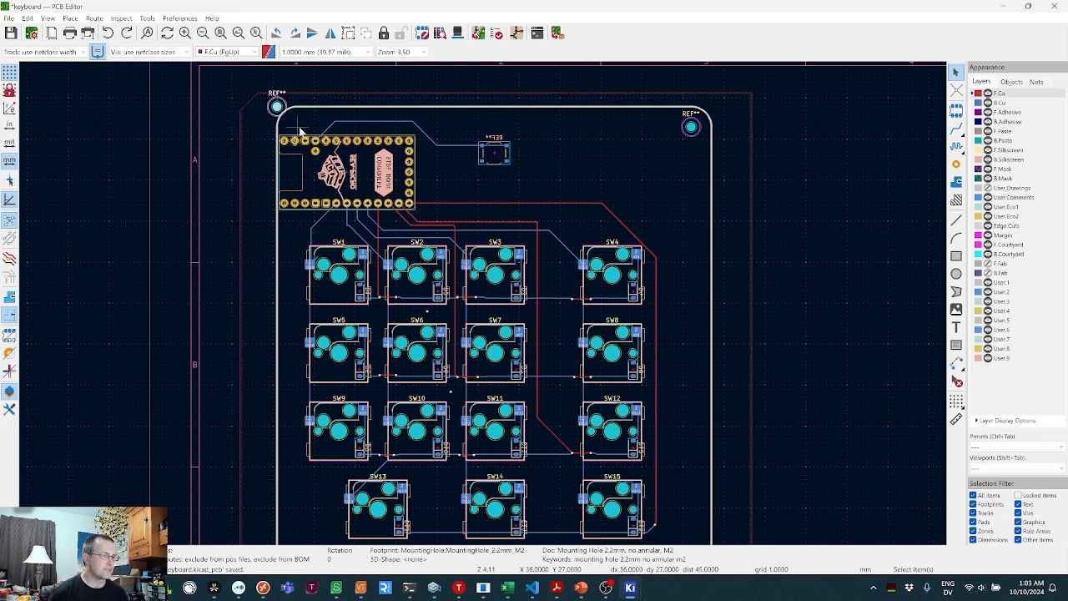
# - Move the top-left mounting hole exactly by 4 mm in X and 4 mm in Y
pyautogui.hotkey('ctrl', 'm')
pyautogui.write('4')
pyautogui.press('Tab')
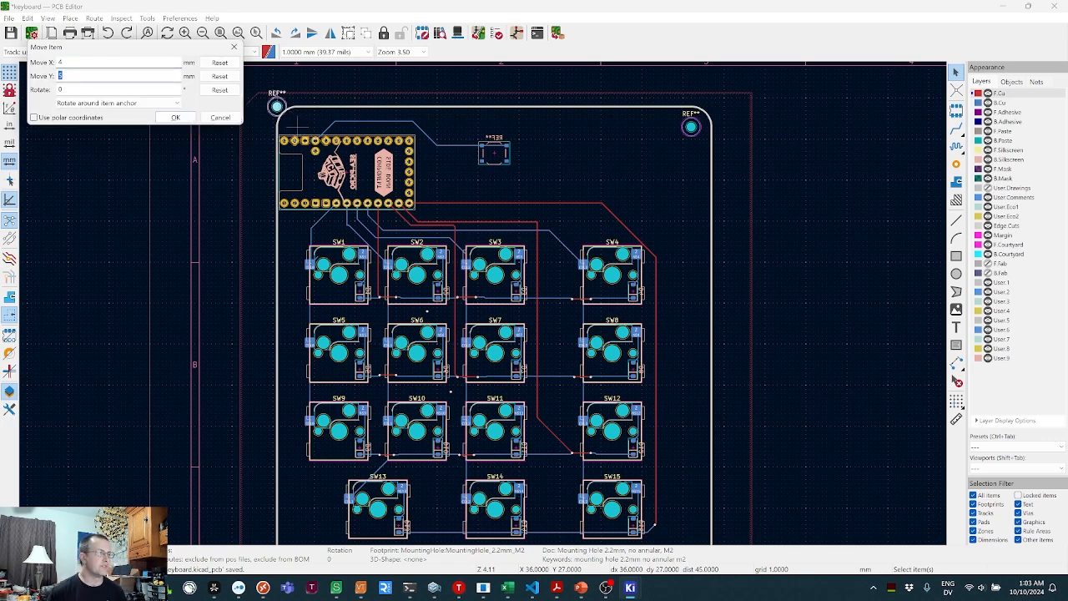
pyautogui.write('4')
pyautogui.press('Return')
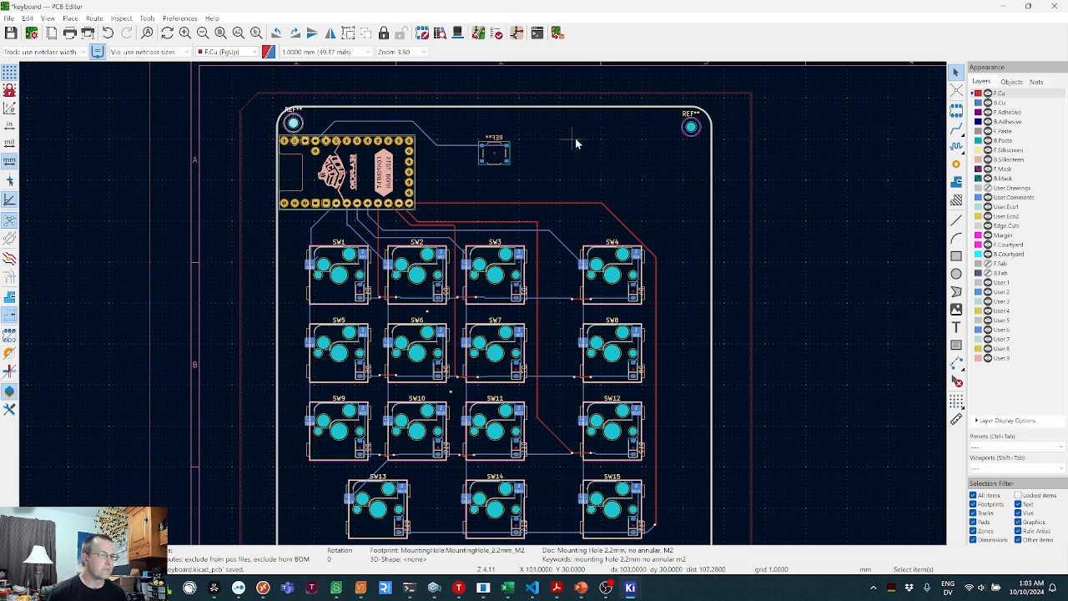
# - Return the top-right mounting hole to its outline corner point and move it exactly by -4 mm in X and 4 mm in Y
pyautogui.moveTo(692, 130); pyautogui.dragTo(712, 108)
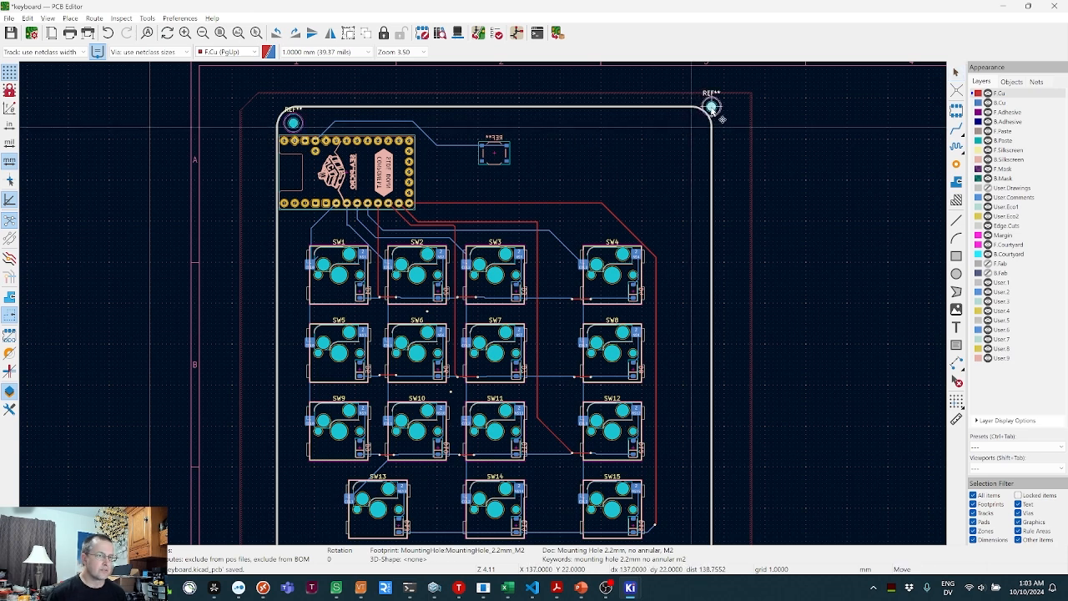
pyautogui.hotkey('ctrl', 'm')
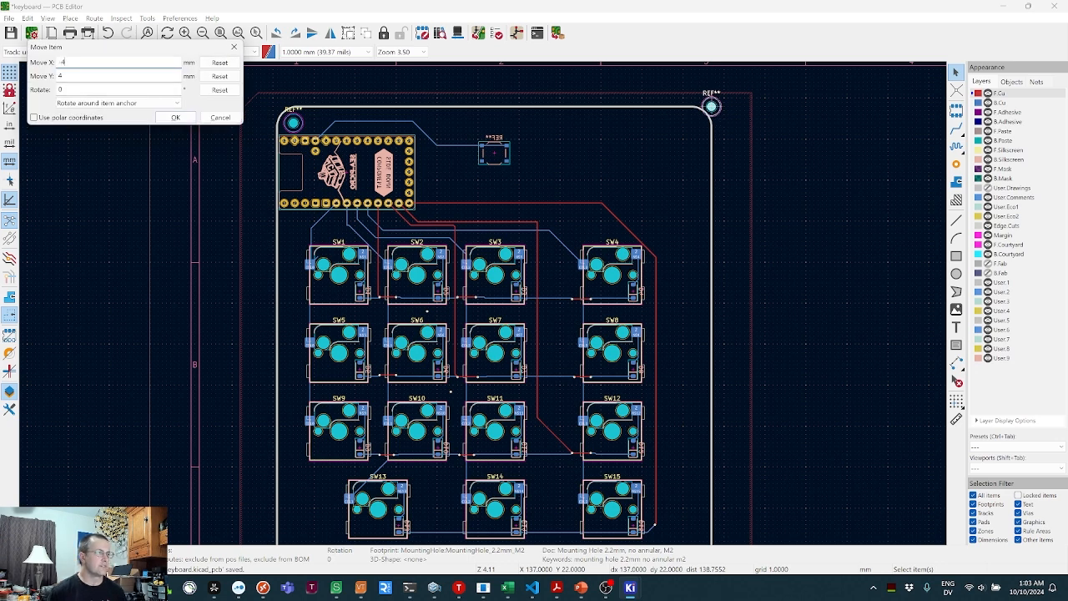
pyautogui.press('Return')
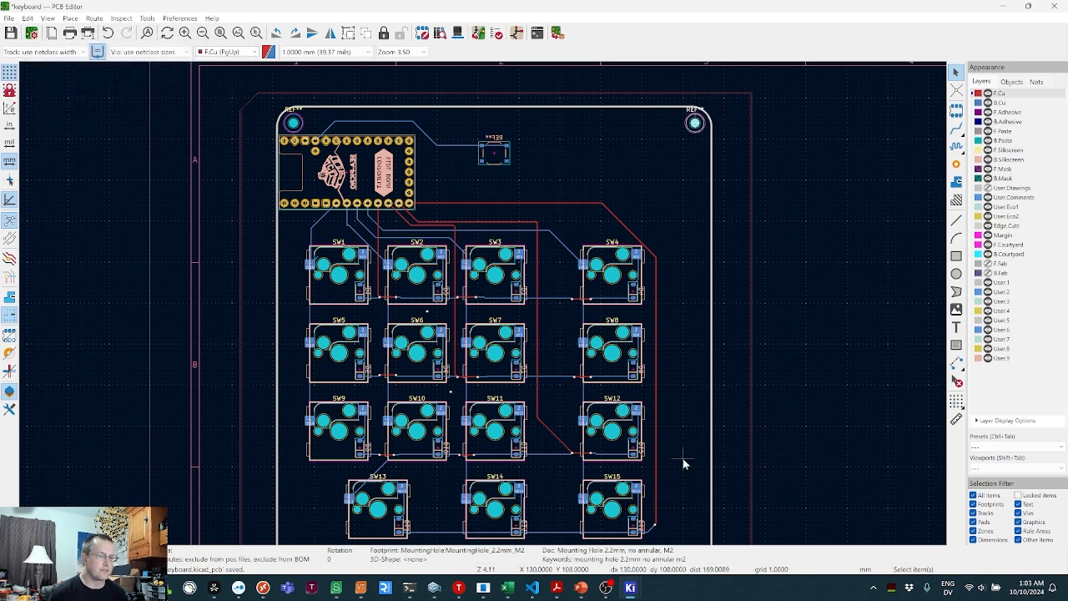
# - Duplicate the mounting hole onto the board outline's bottom-right corner point and move the copy by -4 mm in X and -4 mm in Y
pyautogui.hotkey('ctrl', 'd')
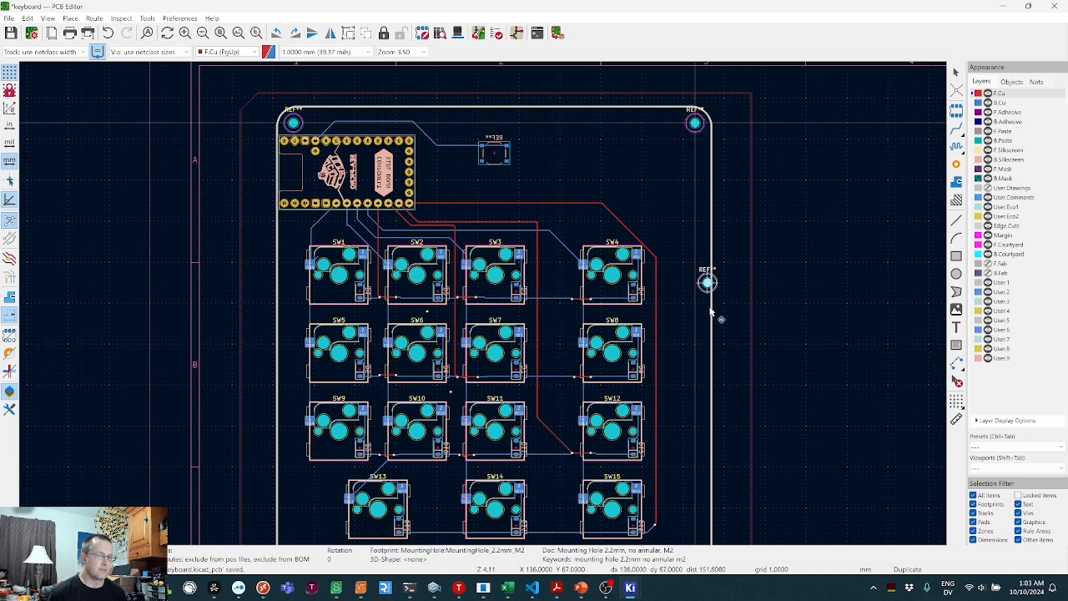
pyautogui.scroll(2, 693, 529)
pyautogui.moveTo(483, 306); pyautogui.dragTo(485, 94, button='middle')
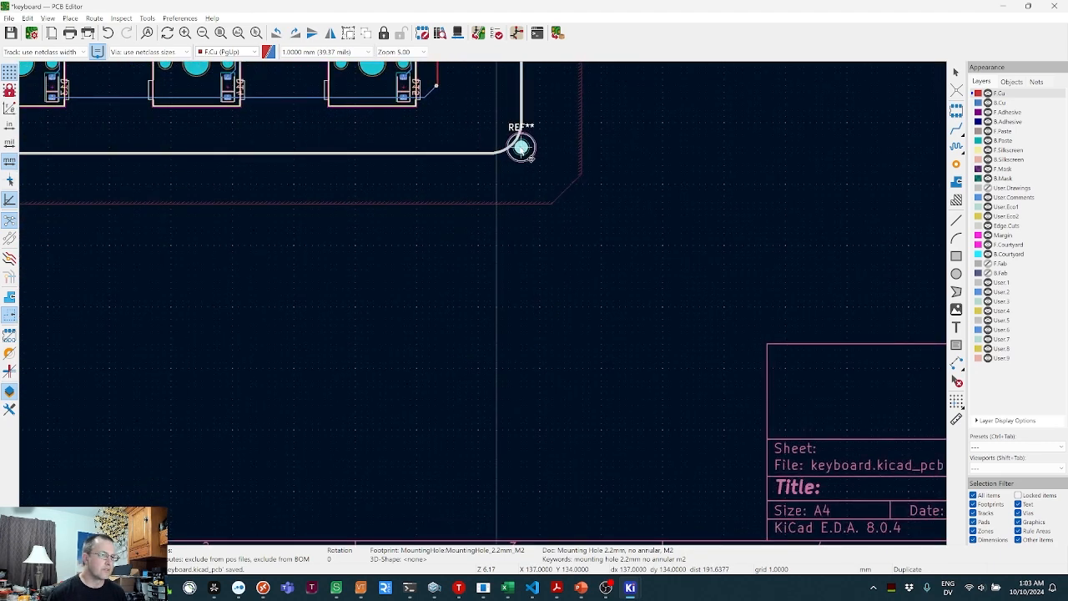
pyautogui.click(522, 155)
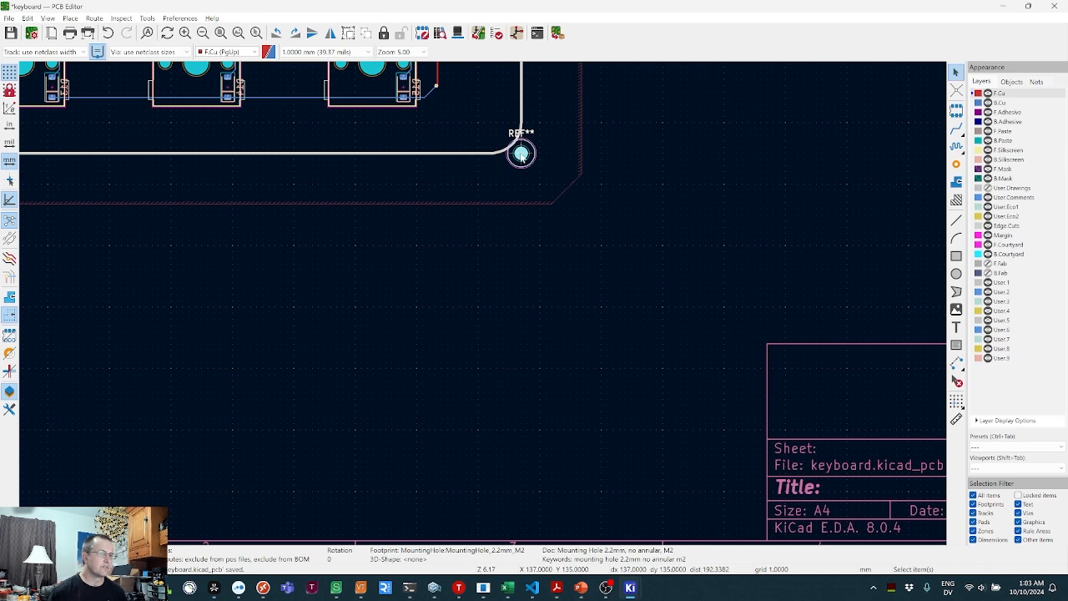
pyautogui.hotkey('ctrl', 'm')
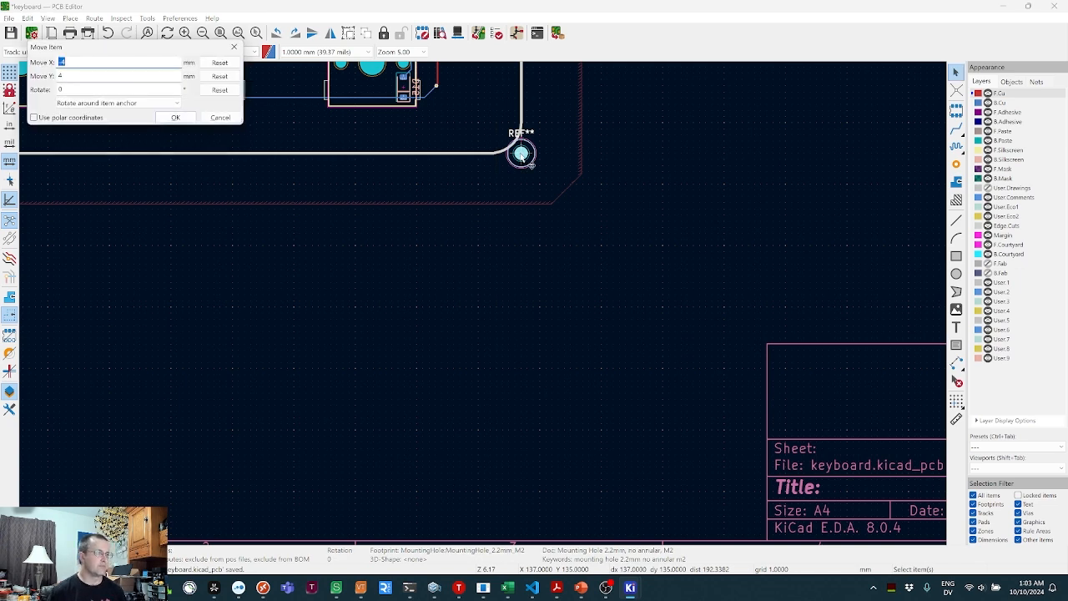
pyautogui.press('Tab')
pyautogui.write('-4')
pyautogui.press('Return')
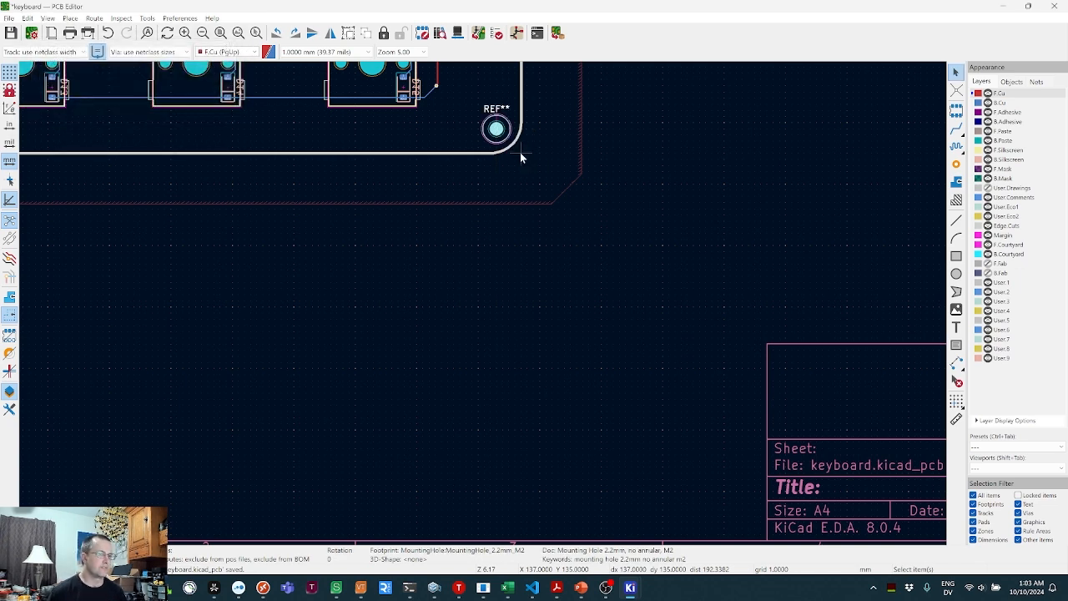
# - Duplicate the bottom-right mounting hole onto the outline's bottom-left corner point and move the copy by 4 mm in X and -4 mm in Y
pyautogui.press('F4')
pyautogui.moveTo(482, 305); pyautogui.dragTo(579, 310, button='middle')
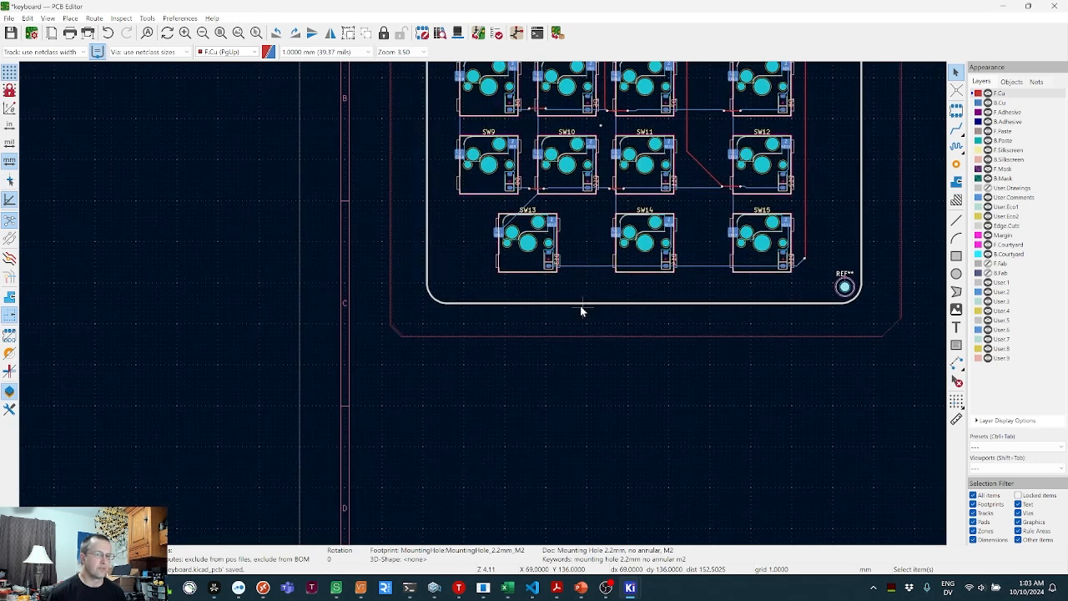
pyautogui.click(844, 286)
pyautogui.hotkey('ctrl', 'd')
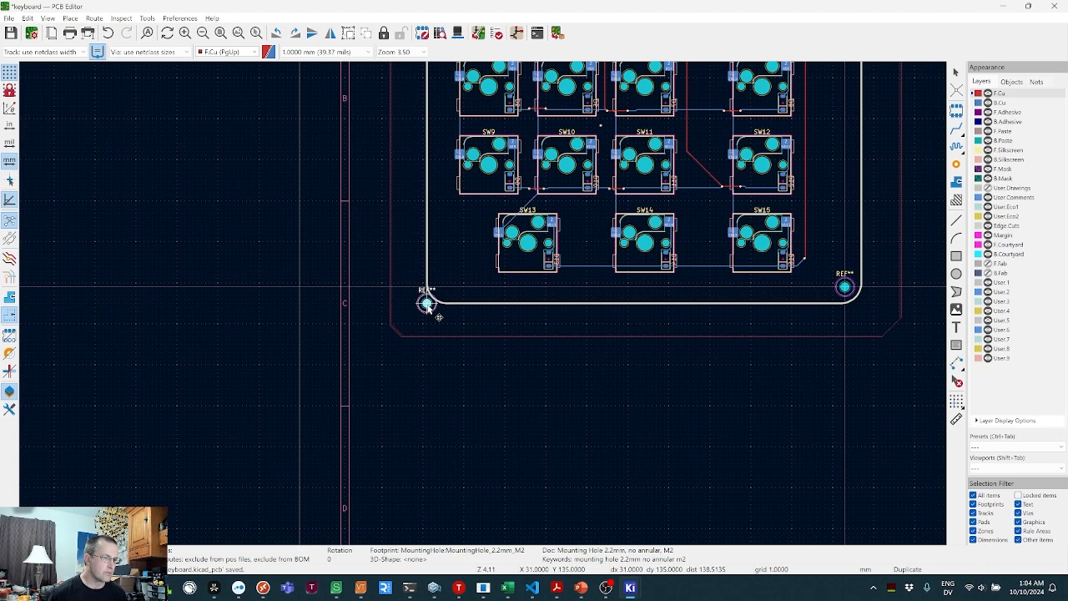
pyautogui.click(428, 306)
pyautogui.hotkey('ctrl', 'm')
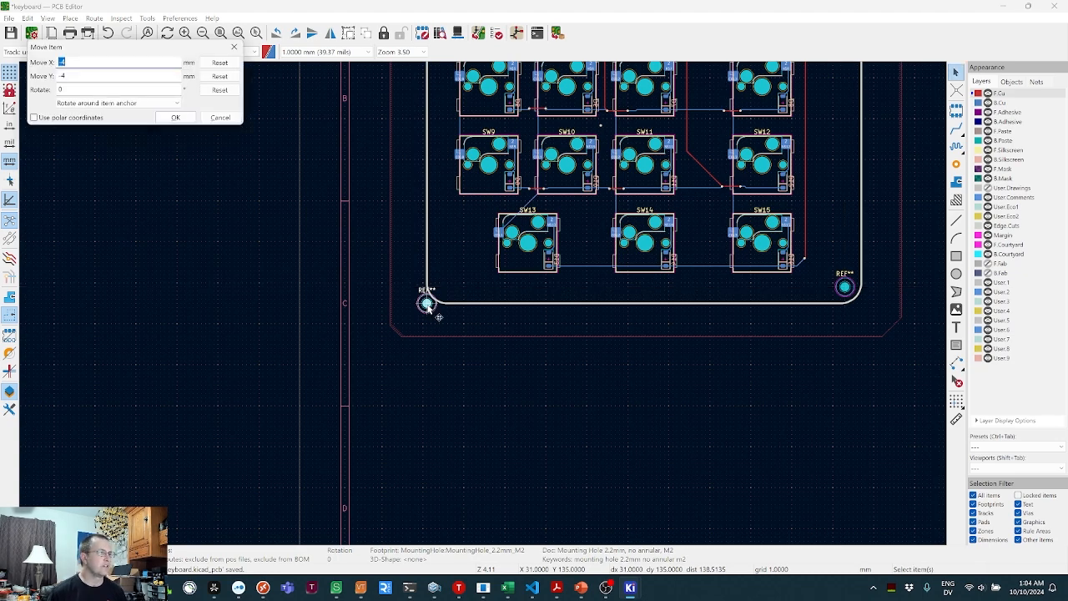
pyautogui.write('4')
pyautogui.press('Return')
# - Examine the four corner mounting holes in the 3D Viewer and close it
pyautogui.scroll(-5, 427, 304)
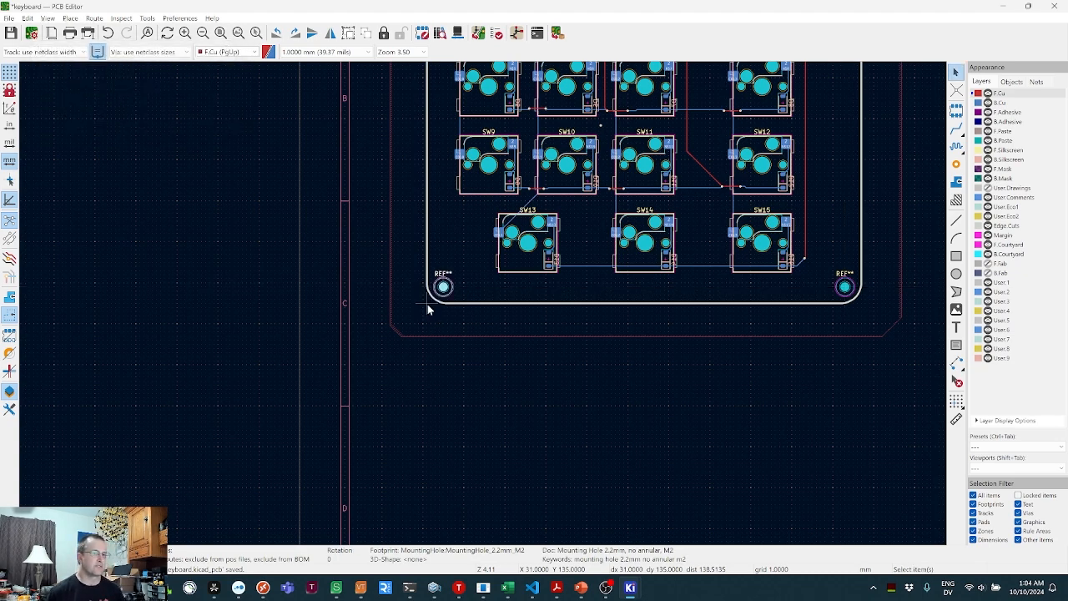
pyautogui.scroll(2, 545, 213)
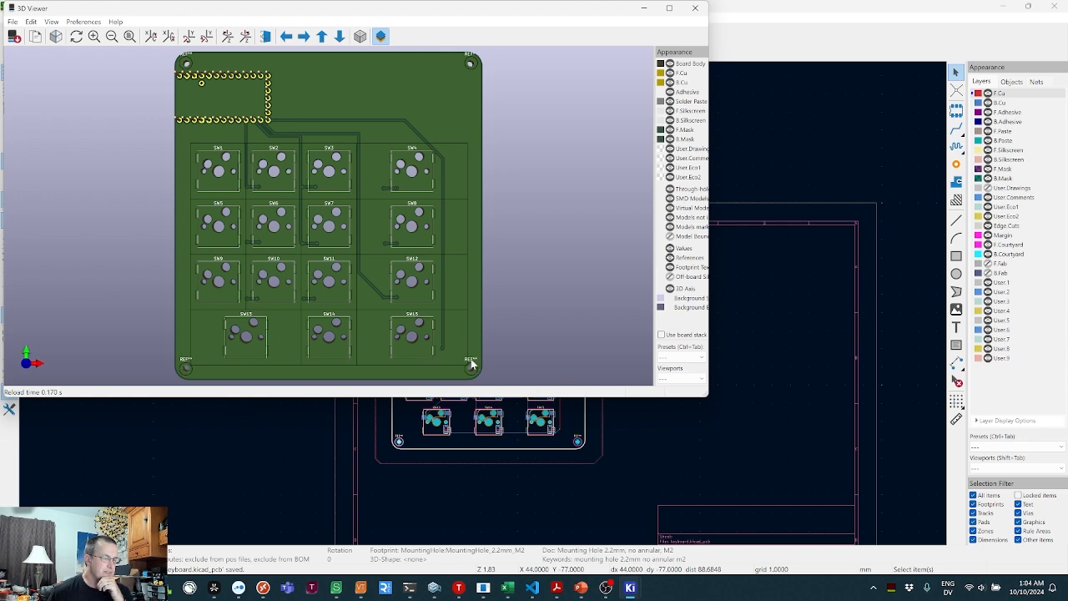
pyautogui.click(696, 9)
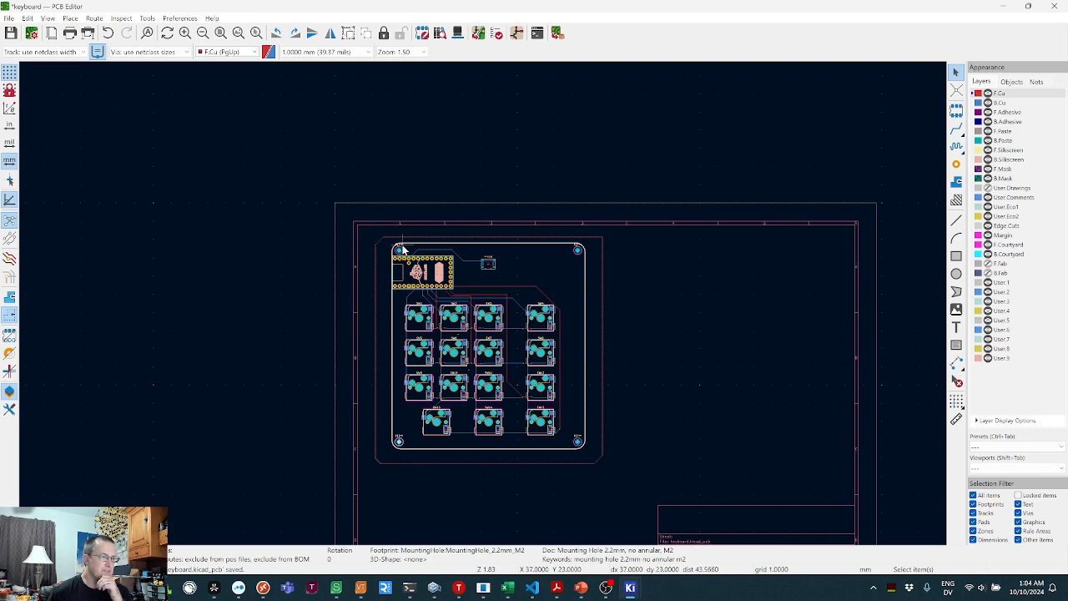
# - Delete the REF** silkscreen labels of the top-left and top-right mounting holes
pyautogui.scroll(5, 401, 248)
pyautogui.scroll(2, 483, 307)
pyautogui.click(467, 308)
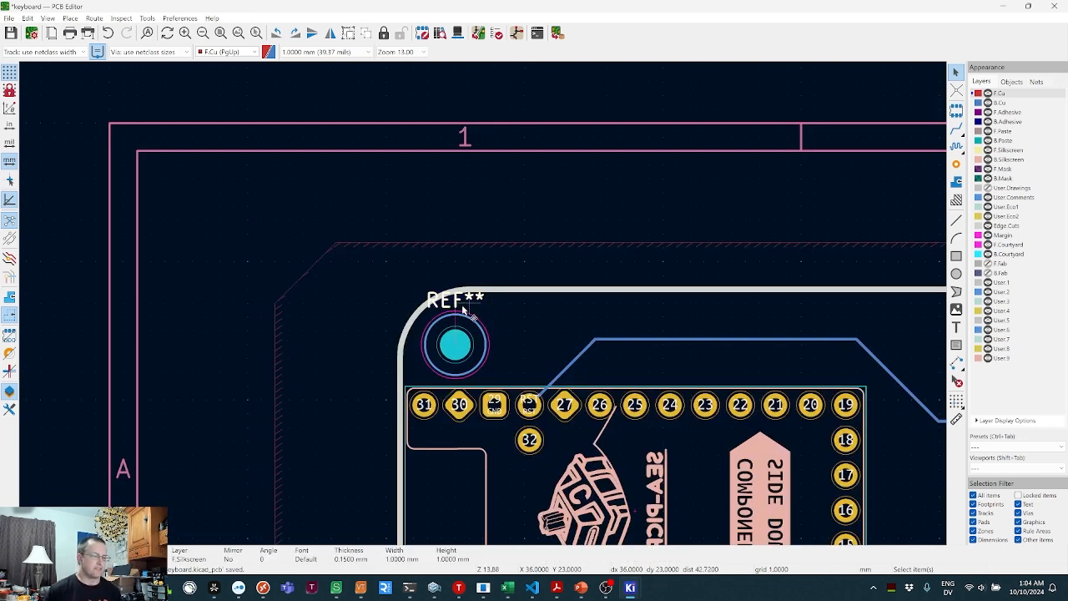
pyautogui.press('Delete')
pyautogui.scroll(-5, 464, 311)
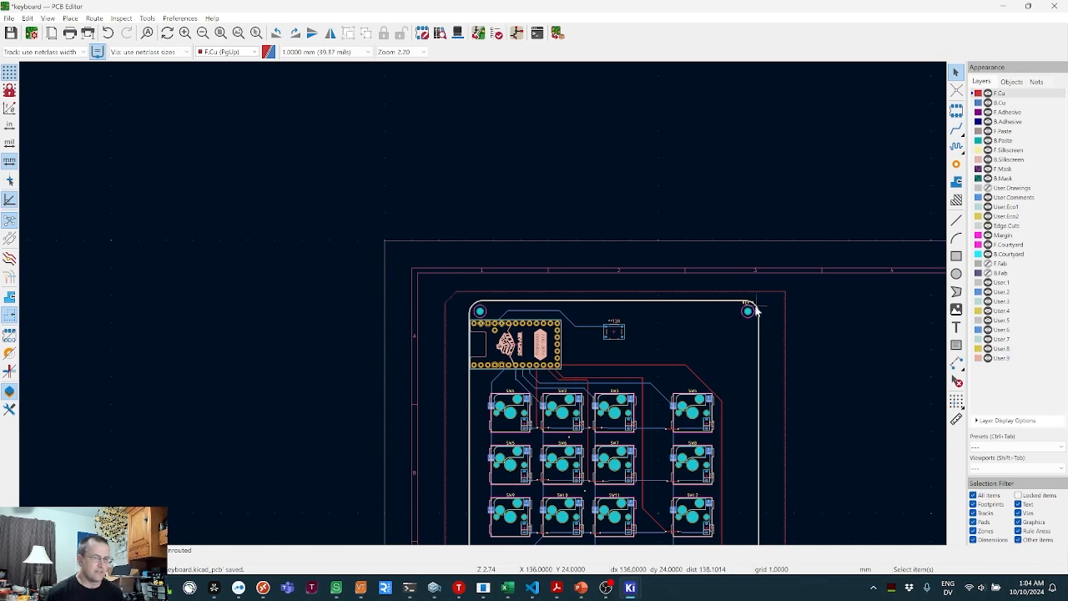
pyautogui.scroll(5, 756, 305)
pyautogui.scroll(2, 482, 305)
pyautogui.click(402, 284)
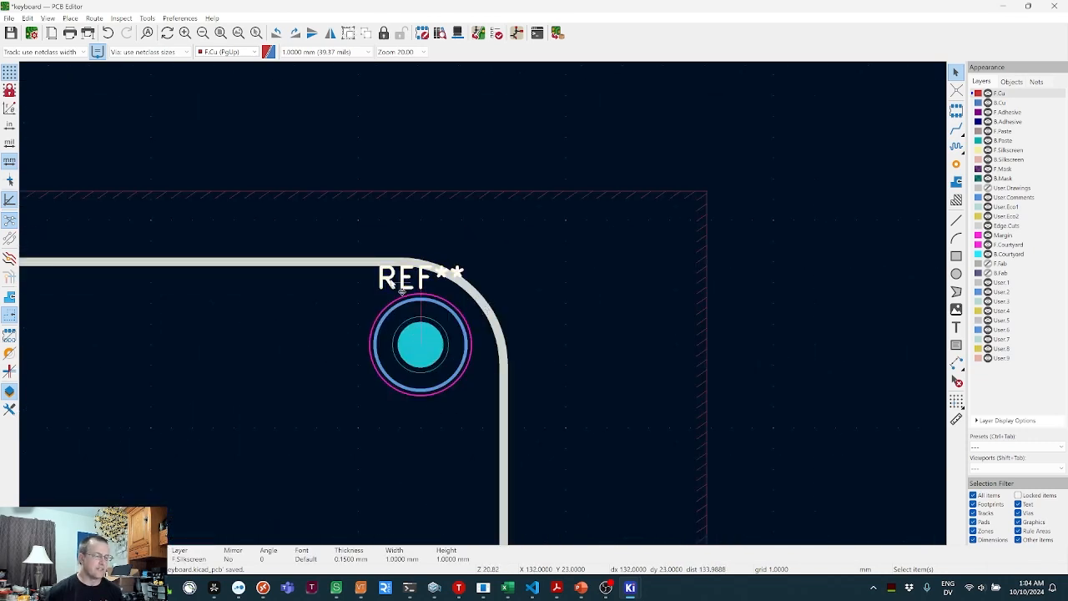
pyautogui.press('Delete')
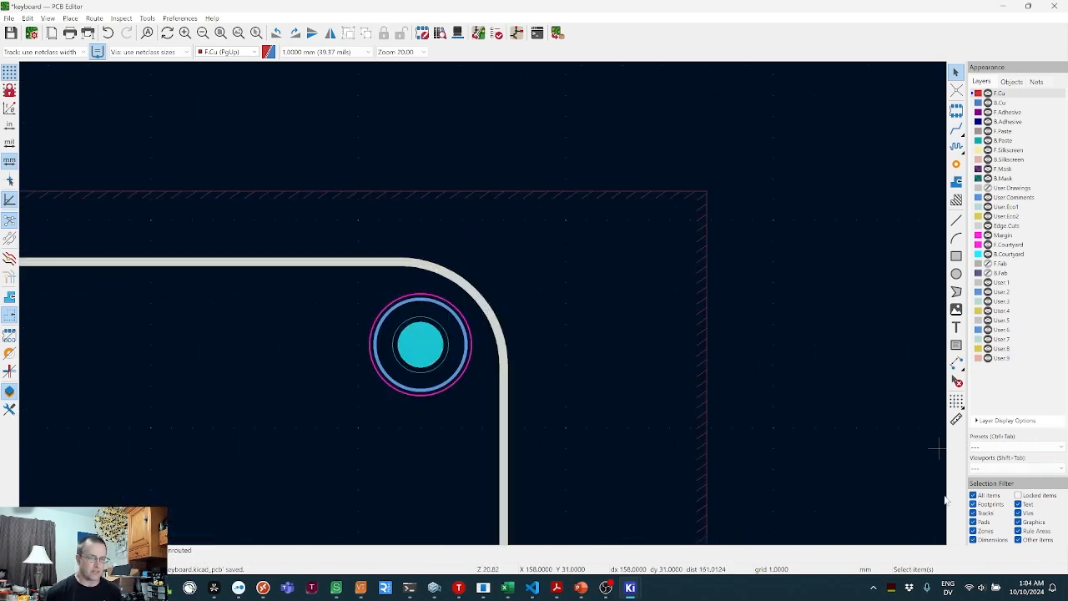
# - Delete the REF** silkscreen labels of the bottom-right and bottom-left mounting holes
pyautogui.scroll(-8, 423, 396)
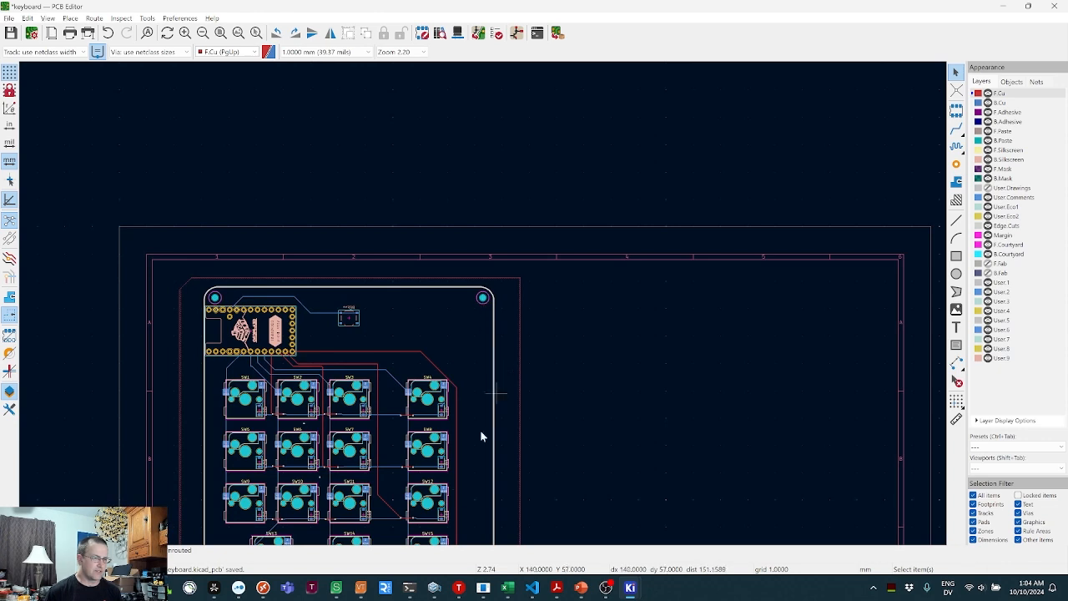
pyautogui.scroll(1, 480, 430)
pyautogui.scroll(4, 491, 341)
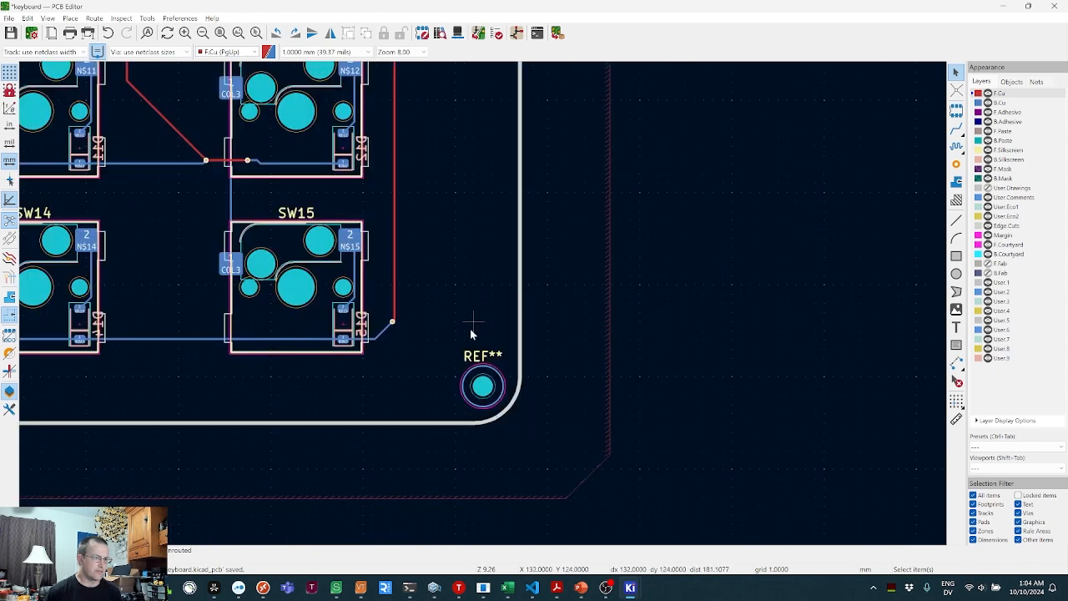
pyautogui.click(474, 354)
pyautogui.press('Delete')
pyautogui.scroll(-6, 474, 353)
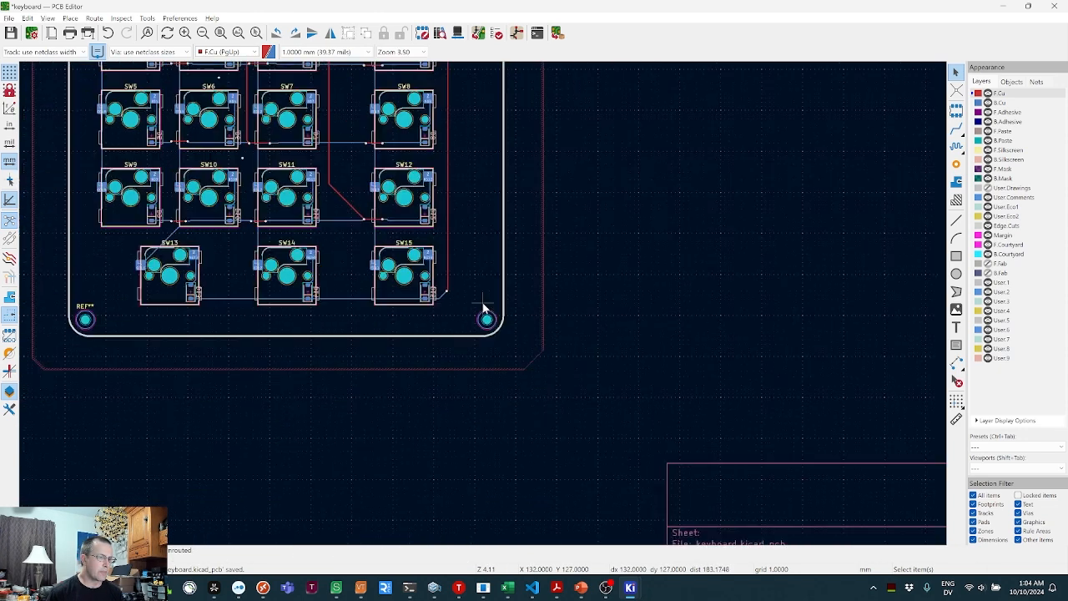
pyautogui.scroll(4, 309, 304)
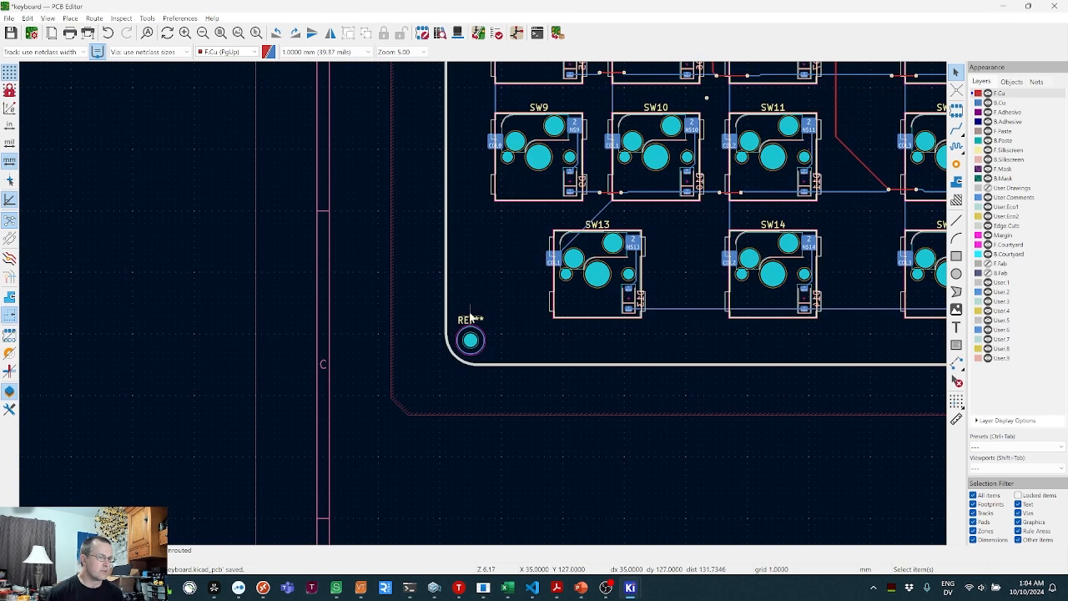
pyautogui.click(469, 321)
pyautogui.press('Delete')
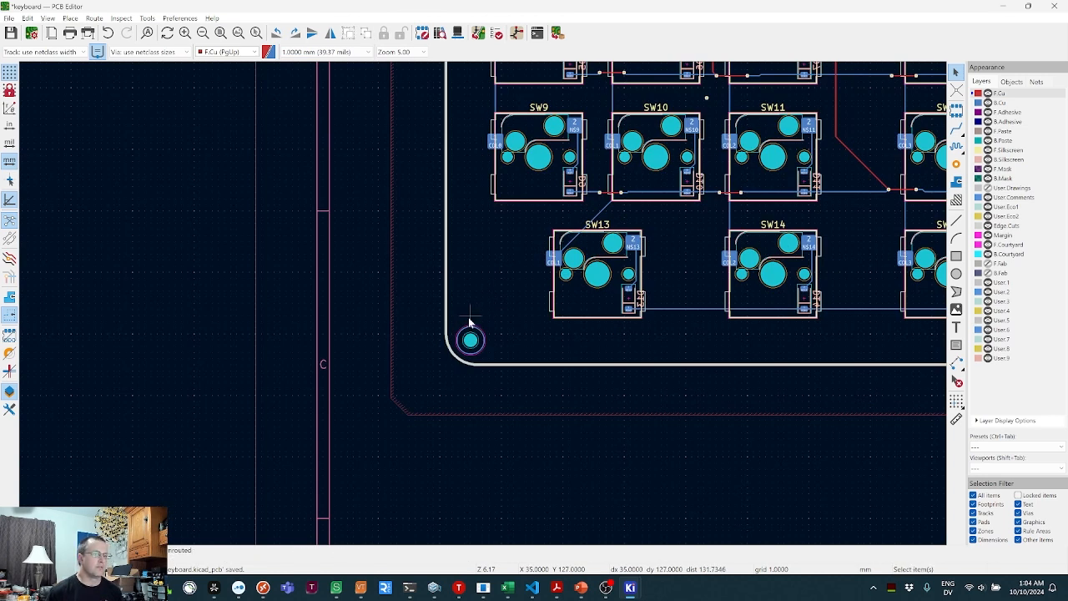
# - Set the reference of the push-button reset switch footprint beside the Sea-Picro to SWR
pyautogui.scroll(-3, 470, 322)
pyautogui.scroll(1, 488, 309)
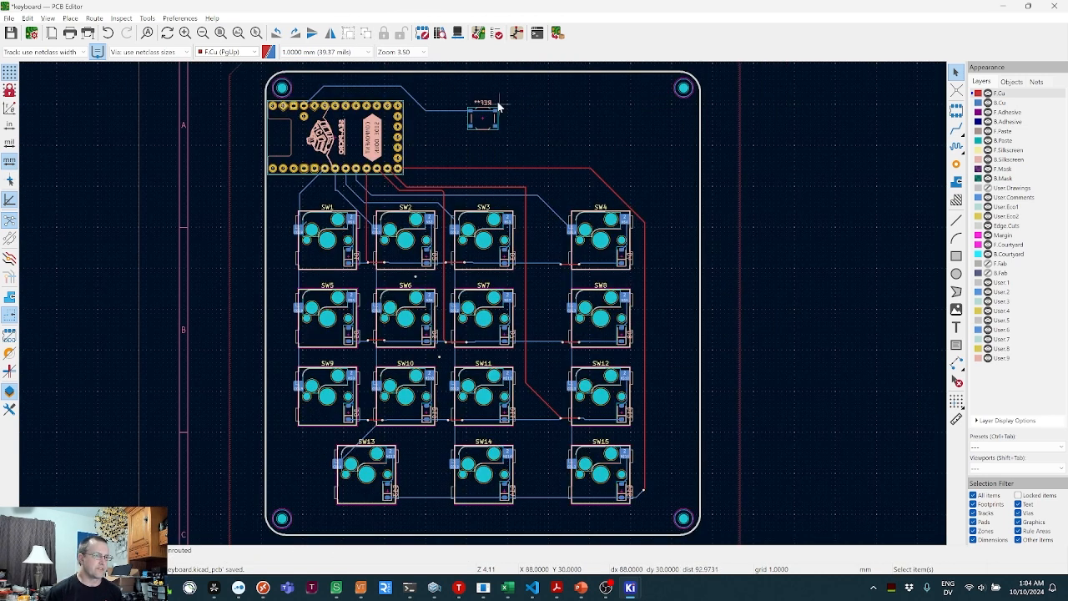
pyautogui.scroll(3, 494, 109)
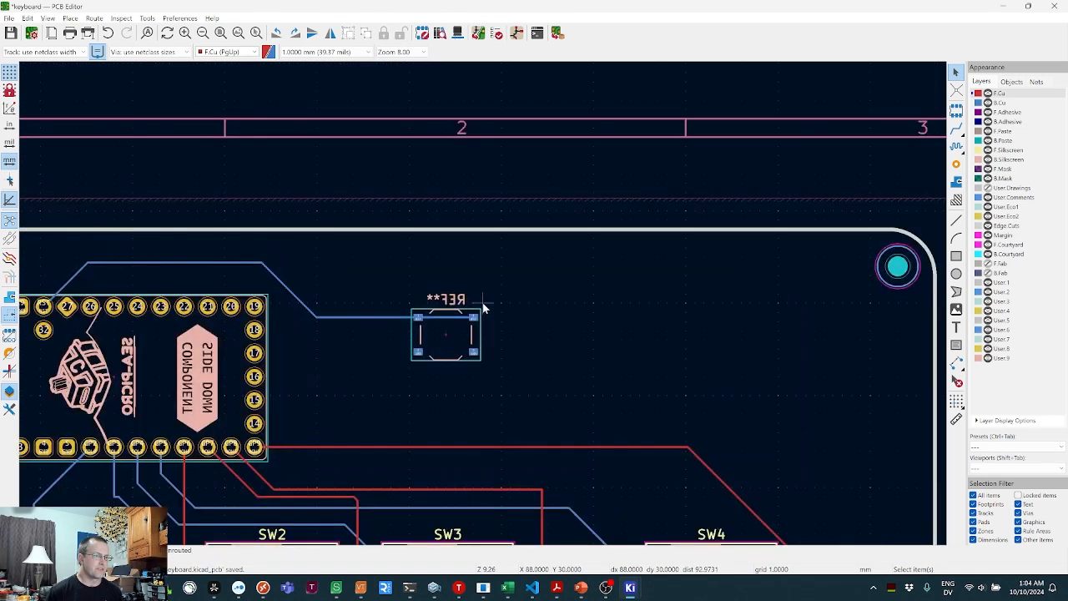
pyautogui.click(454, 334)
pyautogui.doubleClick(454, 333)
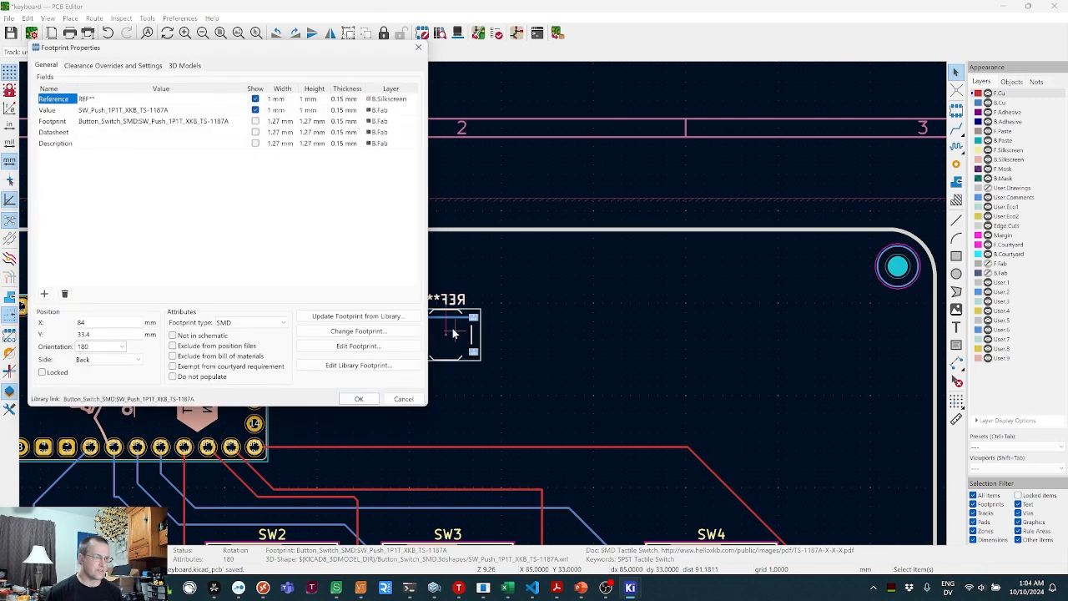
pyautogui.click(98, 103)
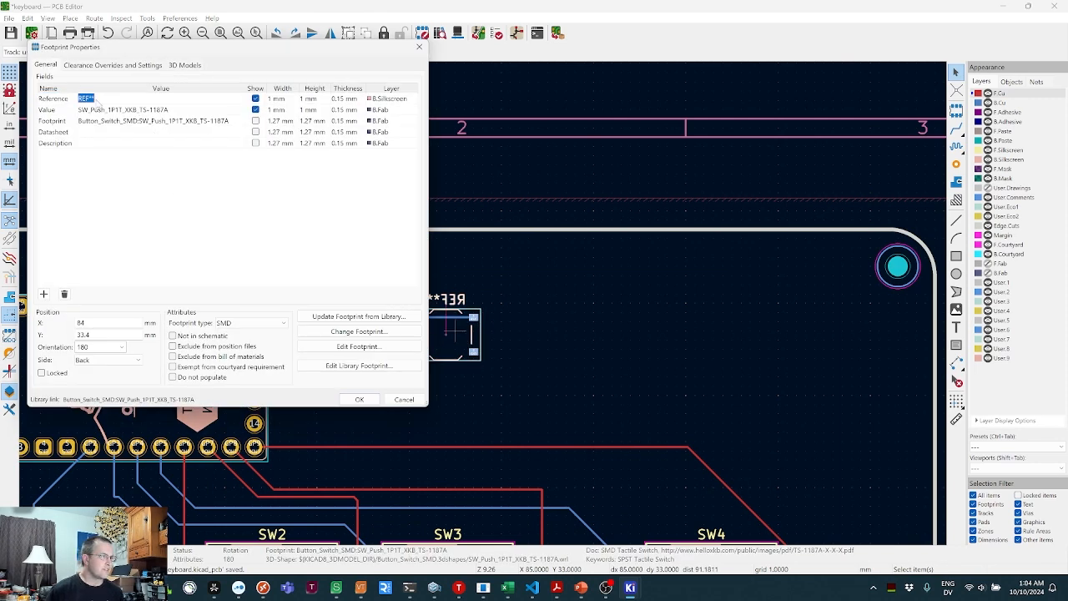
pyautogui.write('SWR')
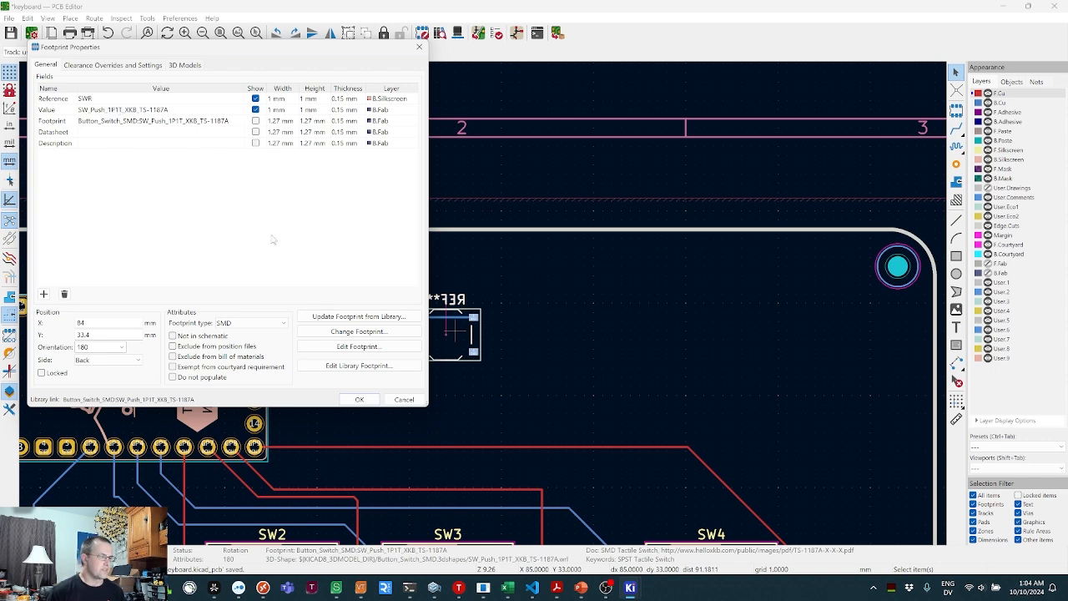
pyautogui.click(357, 400)
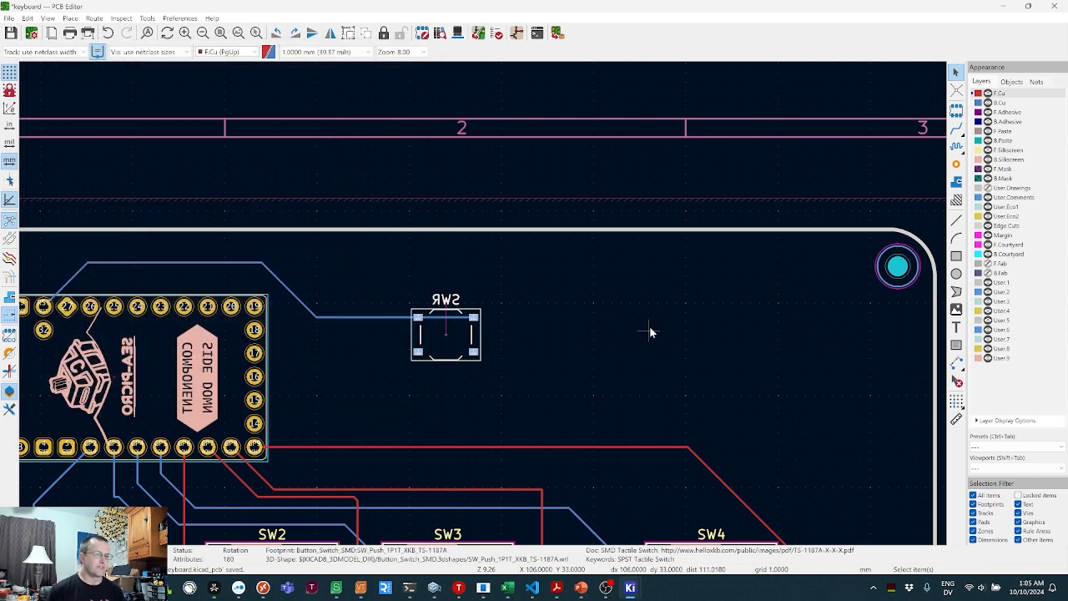
# - Run the design rules check and locate the N$15 track with the unconnected end on the board
pyautogui.press('Home')
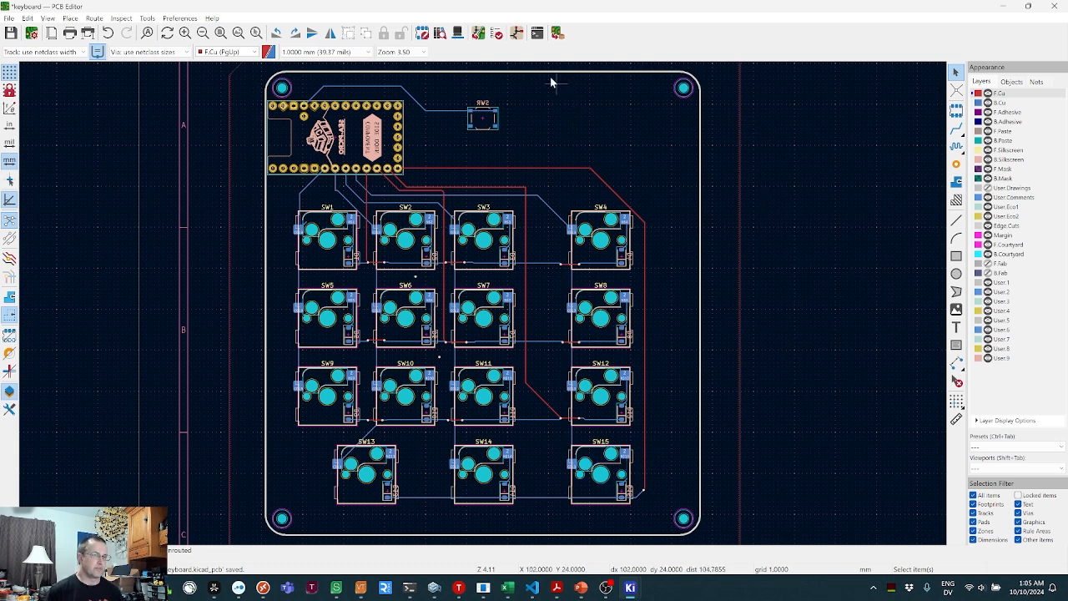
pyautogui.click(496, 33)
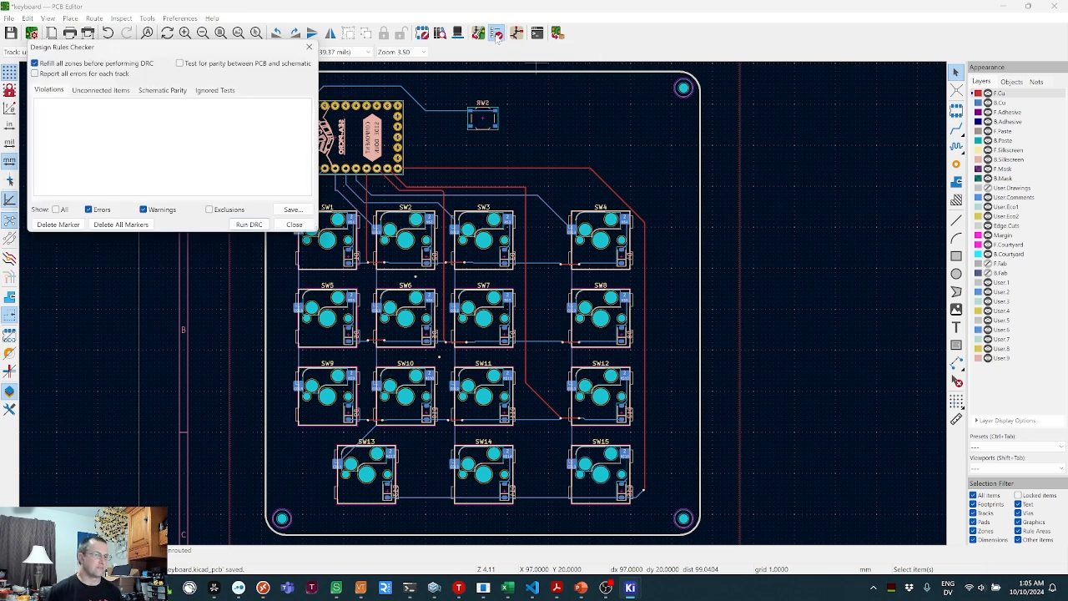
pyautogui.click(250, 225)
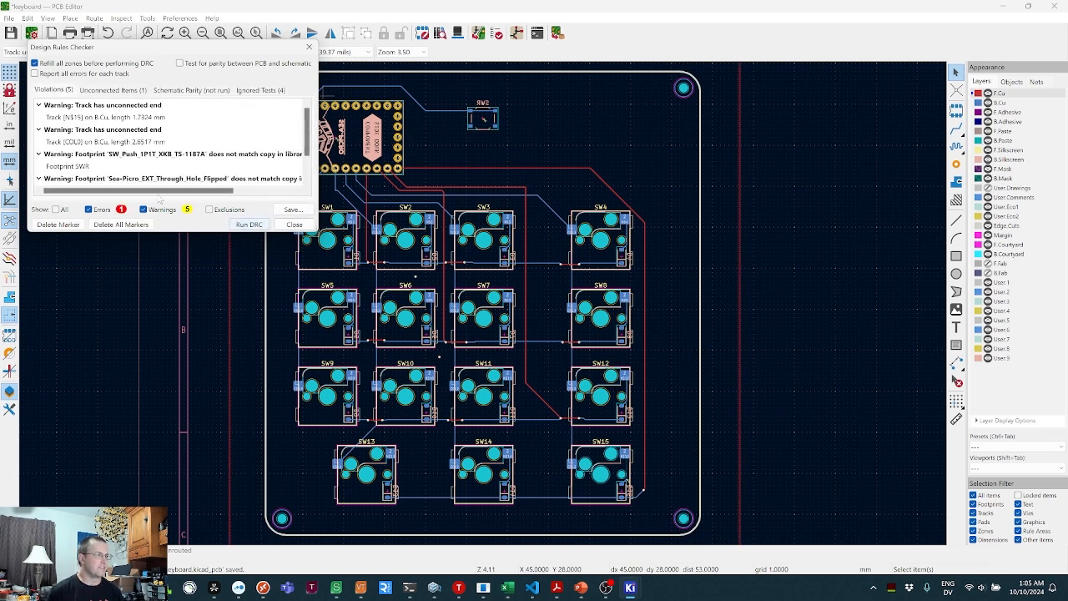
pyautogui.doubleClick(89, 107)
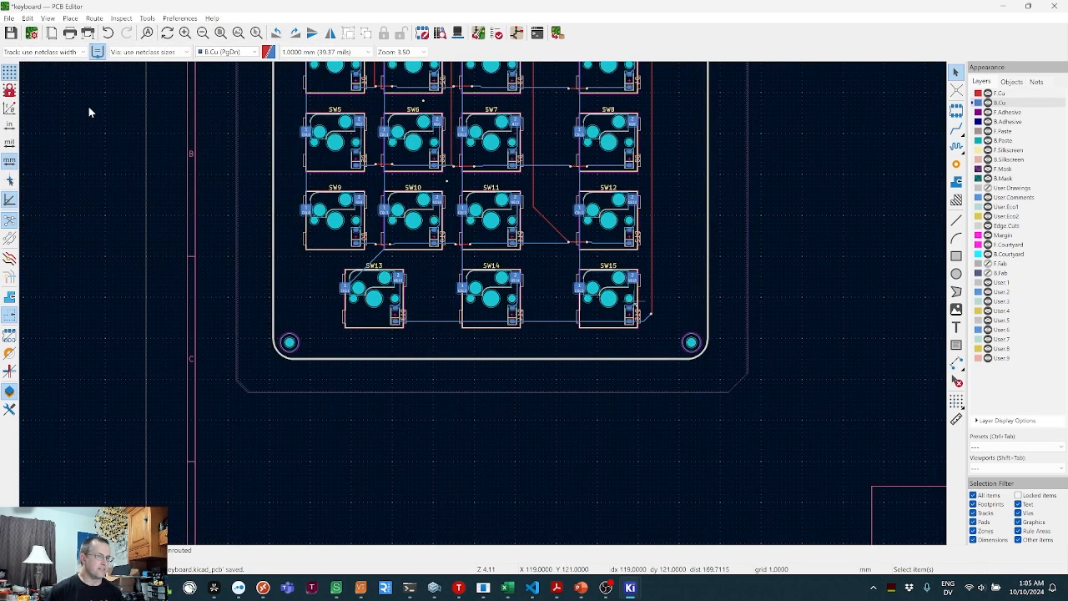
# - Set the grid to 0.2 mm and route the missing N$15 track on B.Cu between SW15's pad 2 and the loose stub at D15
pyautogui.scroll(3, 677, 337)
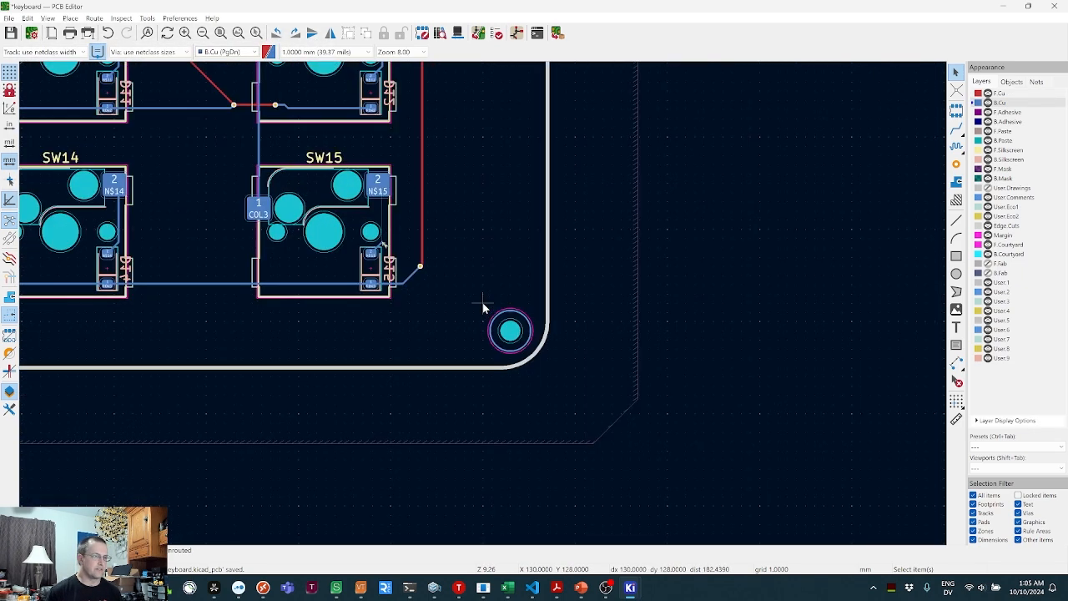
pyautogui.scroll(2, 335, 232)
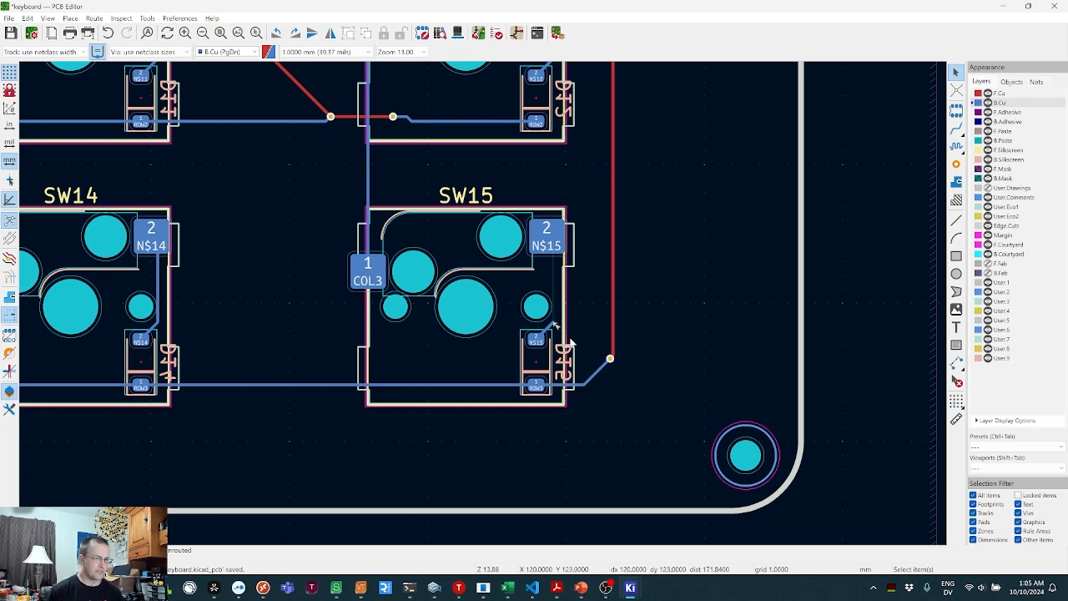
pyautogui.scroll(1, 567, 342)
pyautogui.scroll(1, 483, 310)
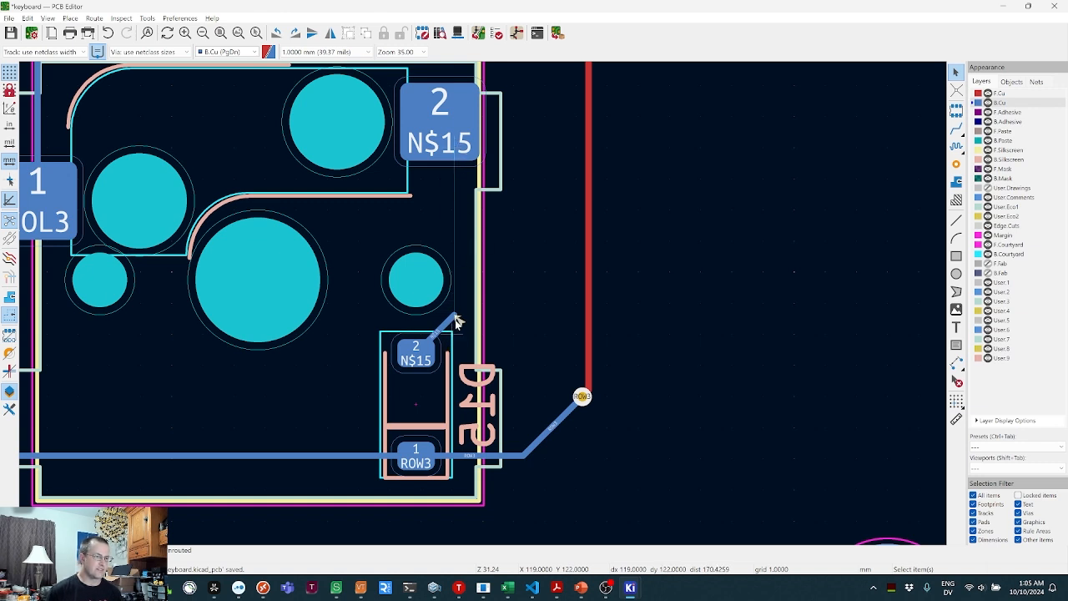
pyautogui.click(368, 52)
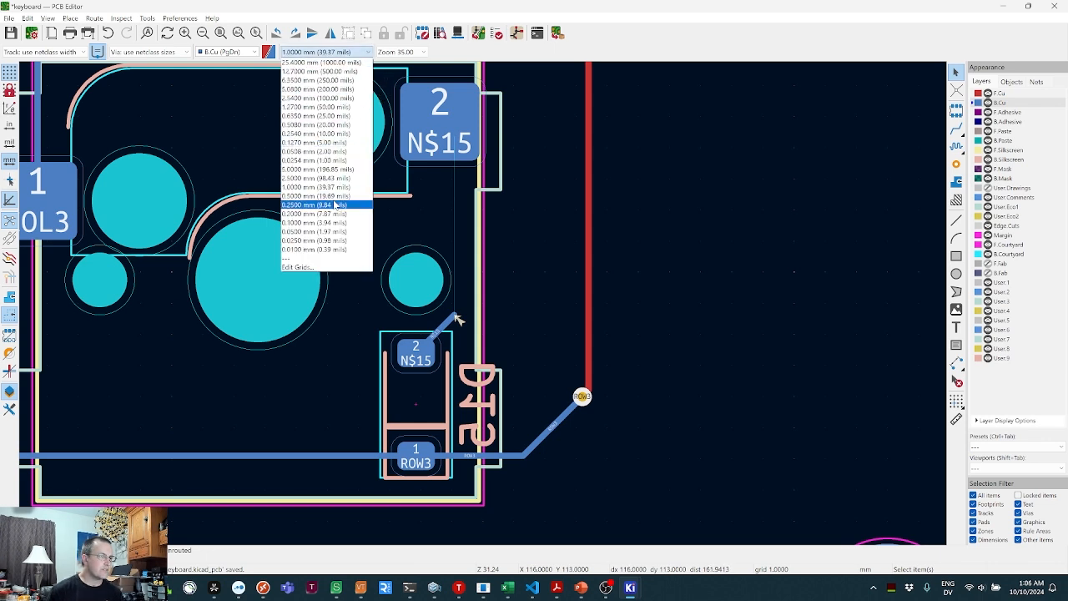
pyautogui.click(333, 214)
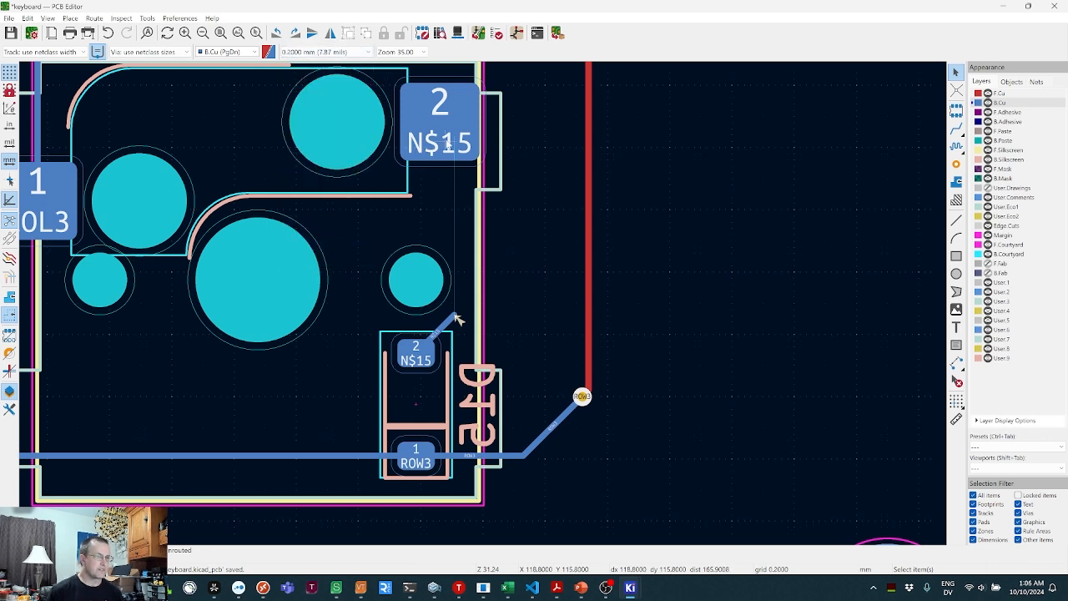
pyautogui.press('x')
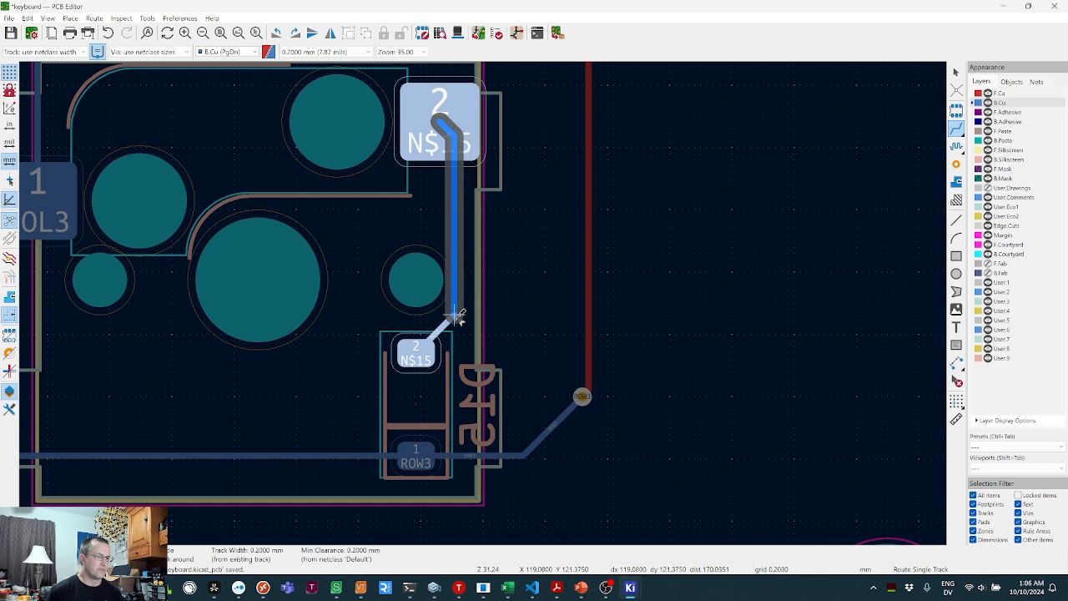
pyautogui.click(460, 322)
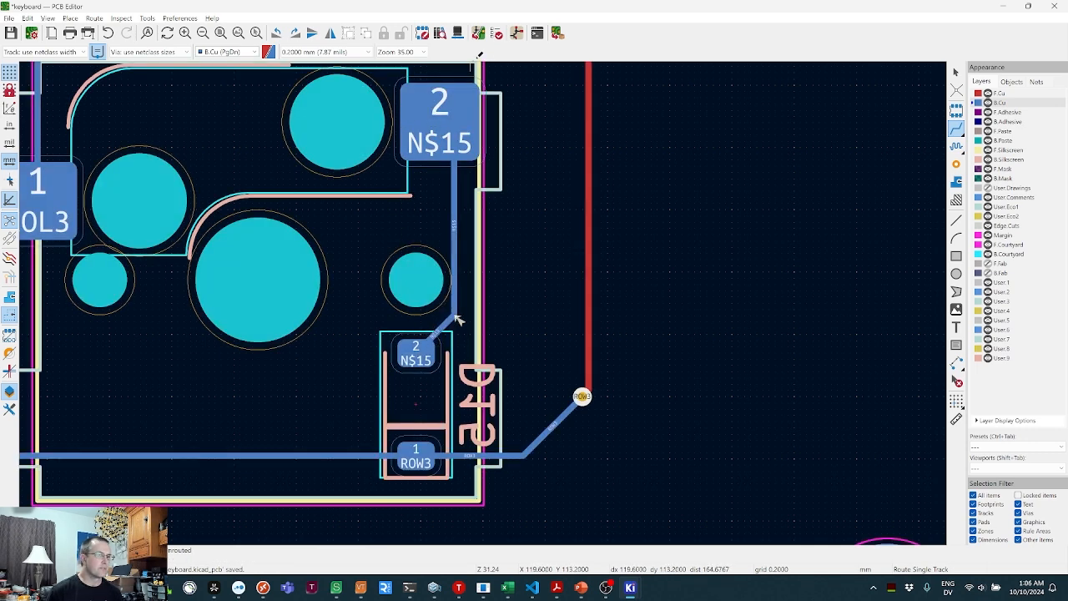
# - Rerun the design rules check and locate the COL0 track with the unconnected end
pyautogui.click(496, 32)
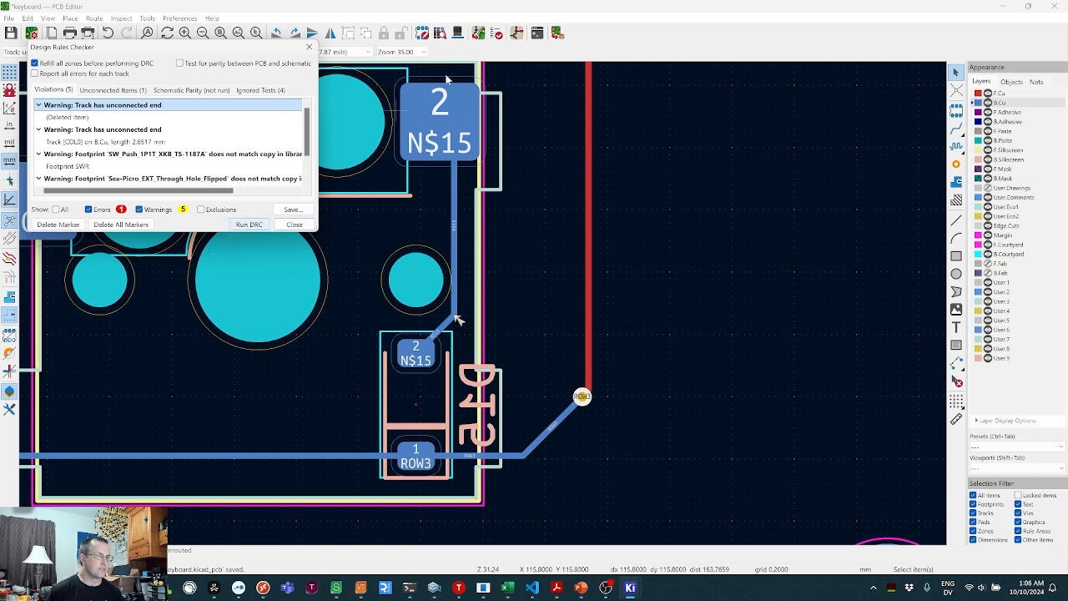
pyautogui.click(238, 225)
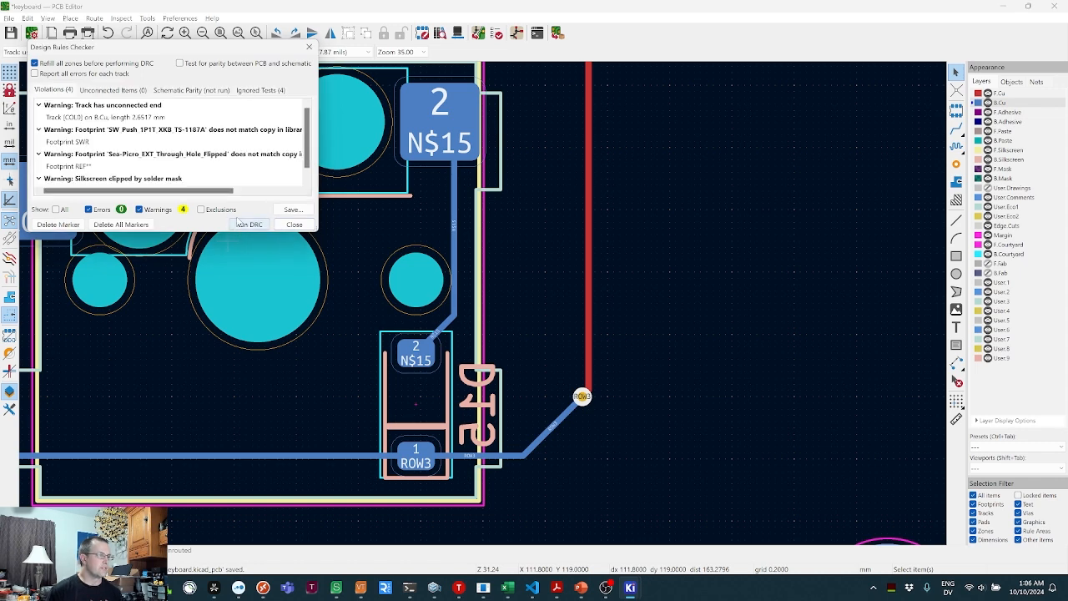
pyautogui.doubleClick(118, 118)
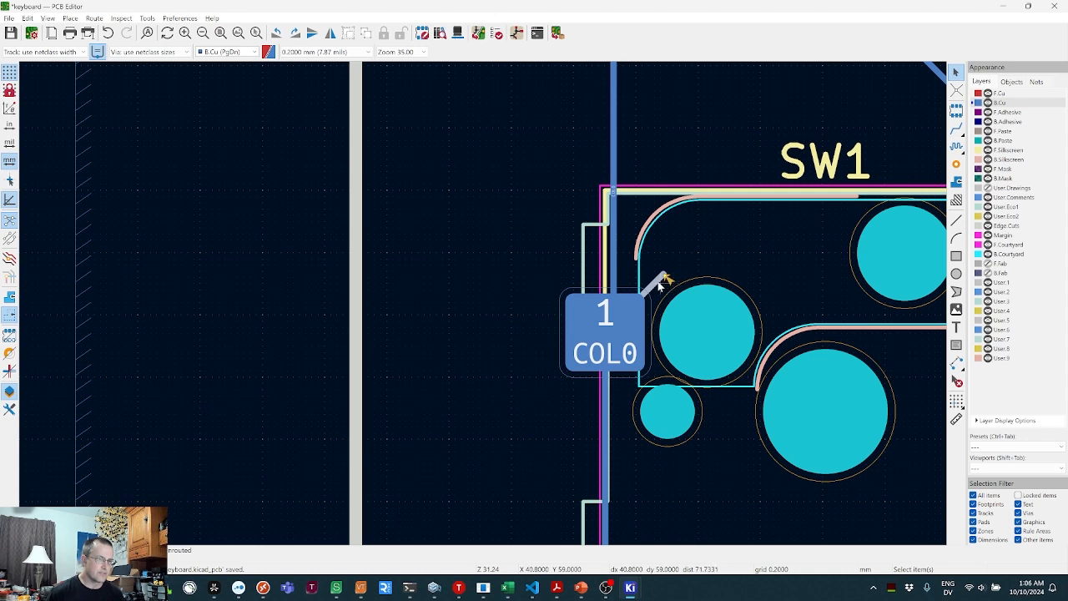
# - Delete the dangling COL0 track stub next to pad 1 of SW1
pyautogui.press('x')
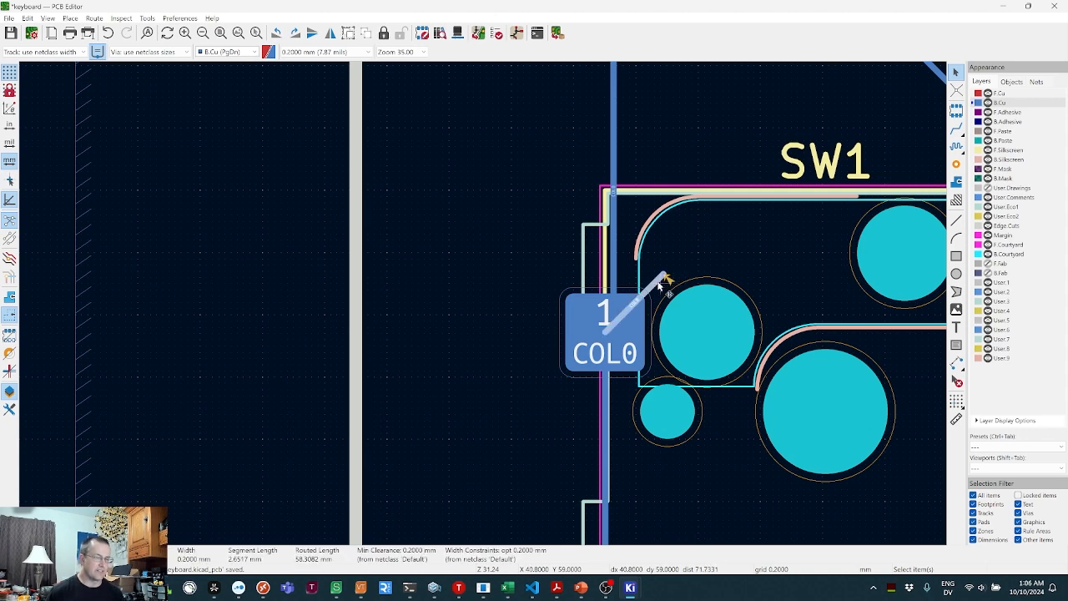
pyautogui.press('Escape')
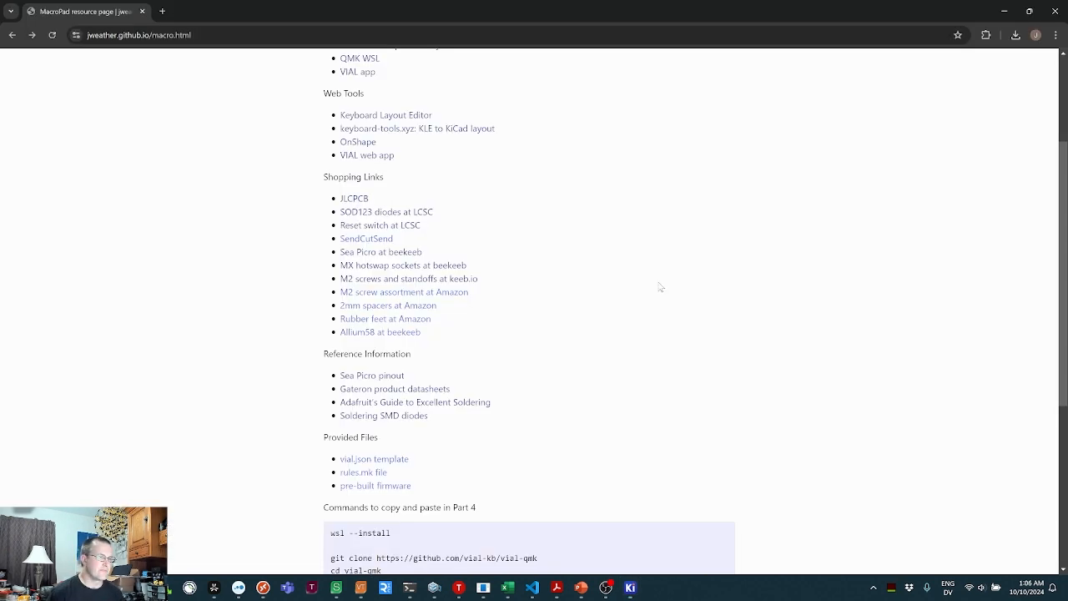
pyautogui.hotkey('alt', 'Tab')
pyautogui.hotkey('alt', 'Tab')
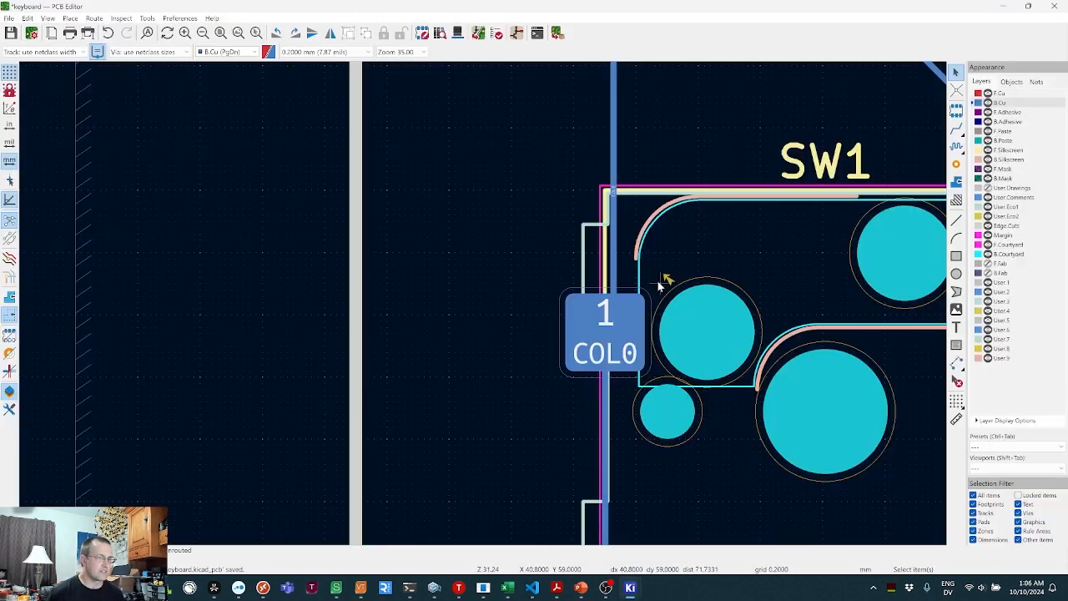
# - Reopen the design rules checker and review the remaining footprint and silkscreen warnings
pyautogui.click(496, 32)
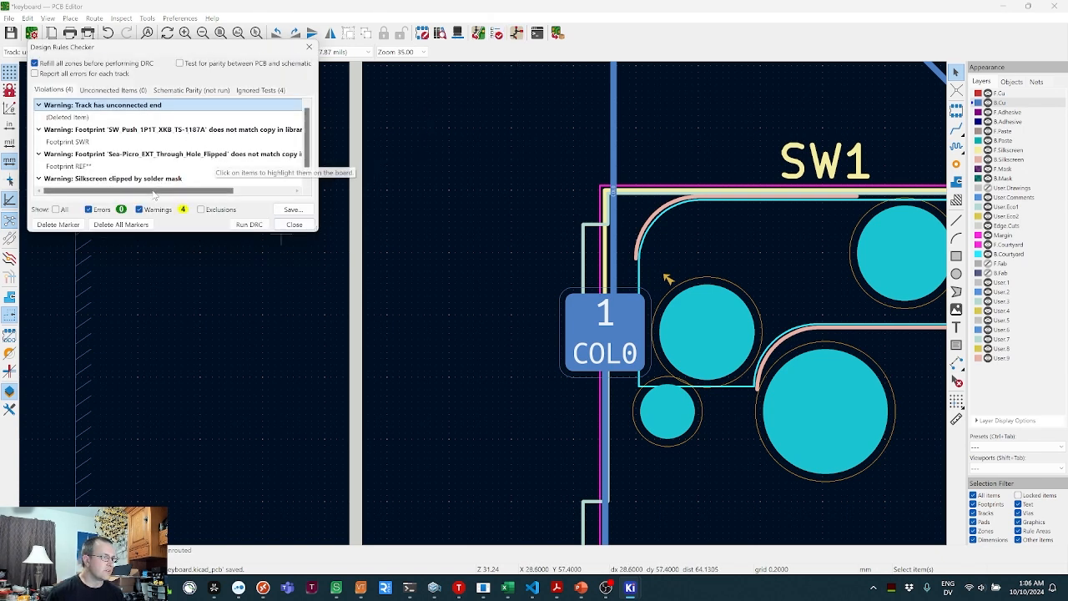
pyautogui.moveTo(154, 195)
pyautogui.mouseDown()
pyautogui.moveTo(231, 197)
pyautogui.moveTo(150, 198)
pyautogui.mouseUp()
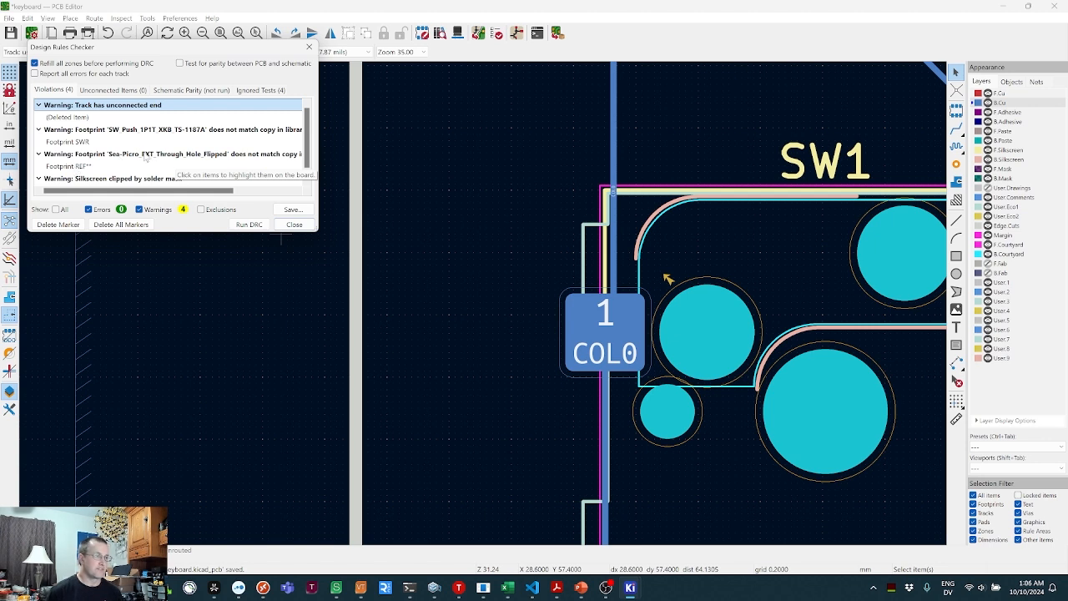
pyautogui.scroll(-1, 147, 157)
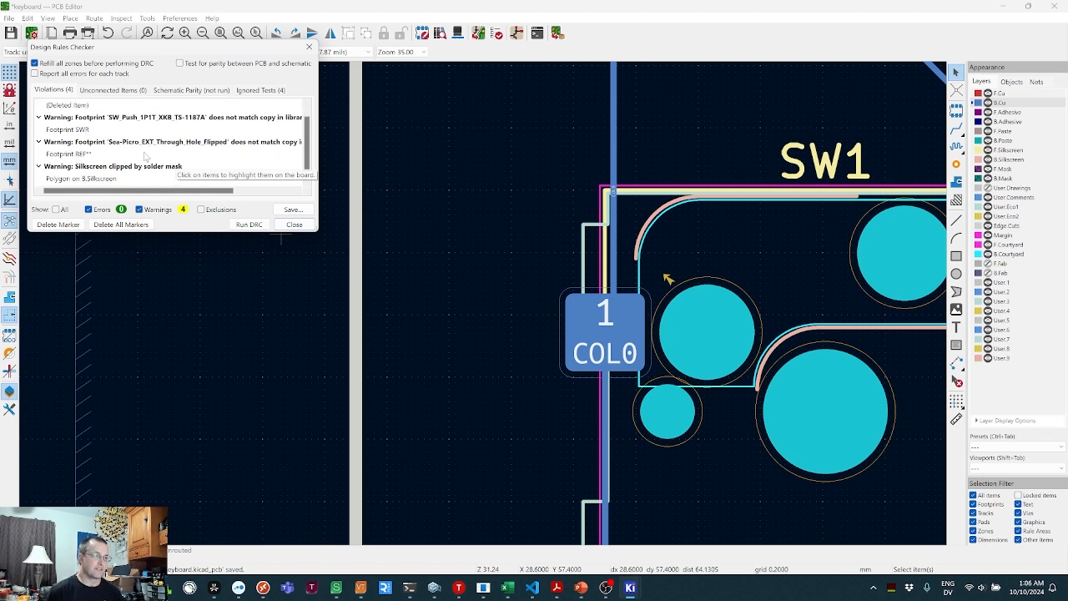
# - Locate the back silkscreen polygon clipped by the solder mask, rerun the design rules check and close the checker
pyautogui.doubleClick(94, 179)
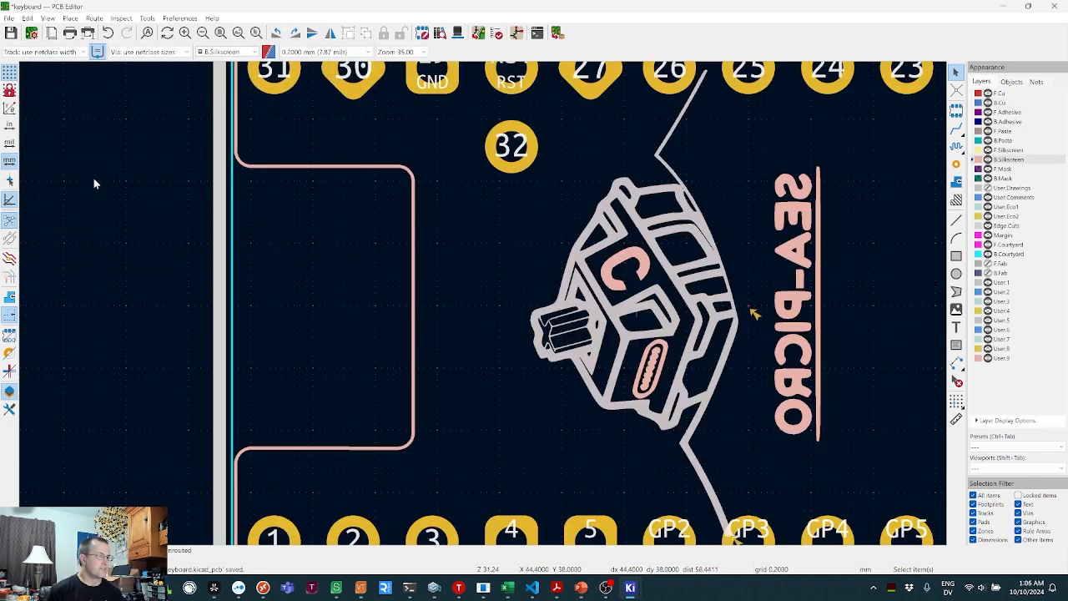
pyautogui.scroll(-5, 517, 248)
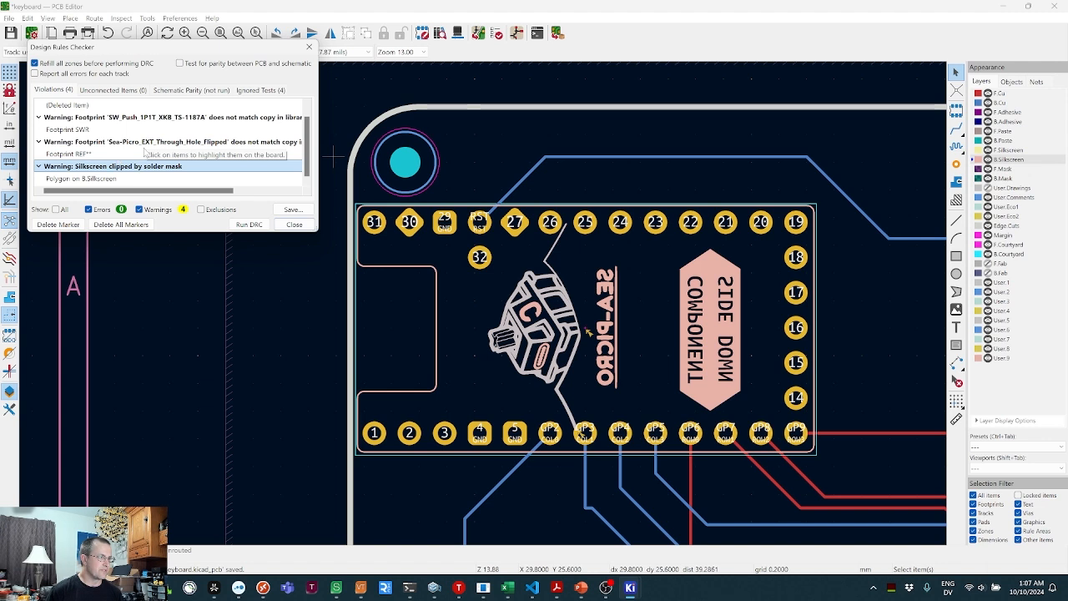
pyautogui.scroll(1, 144, 152)
pyautogui.click(249, 224)
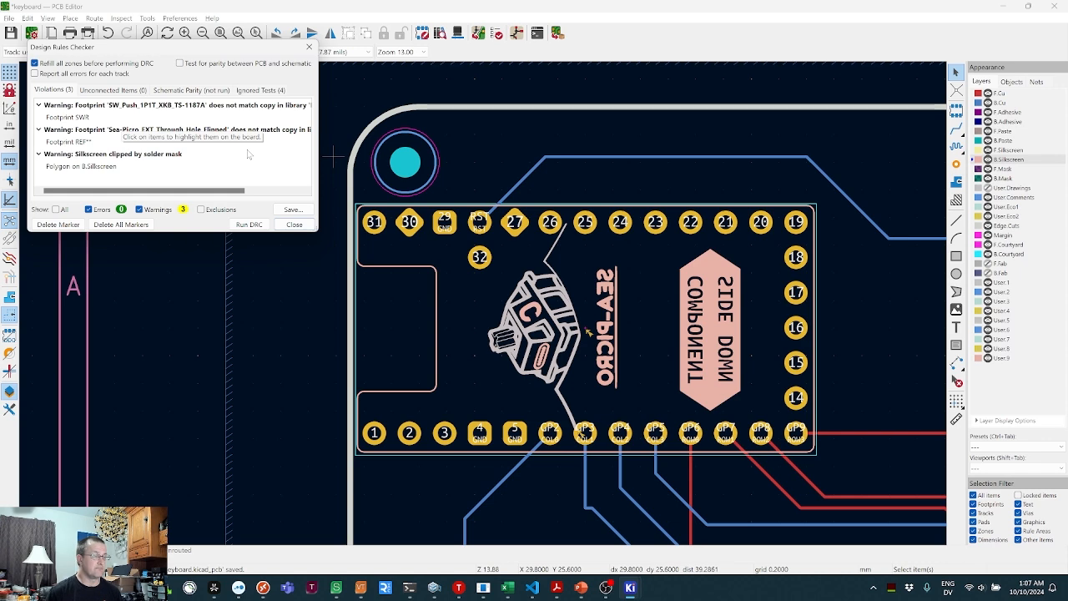
pyautogui.click(294, 225)
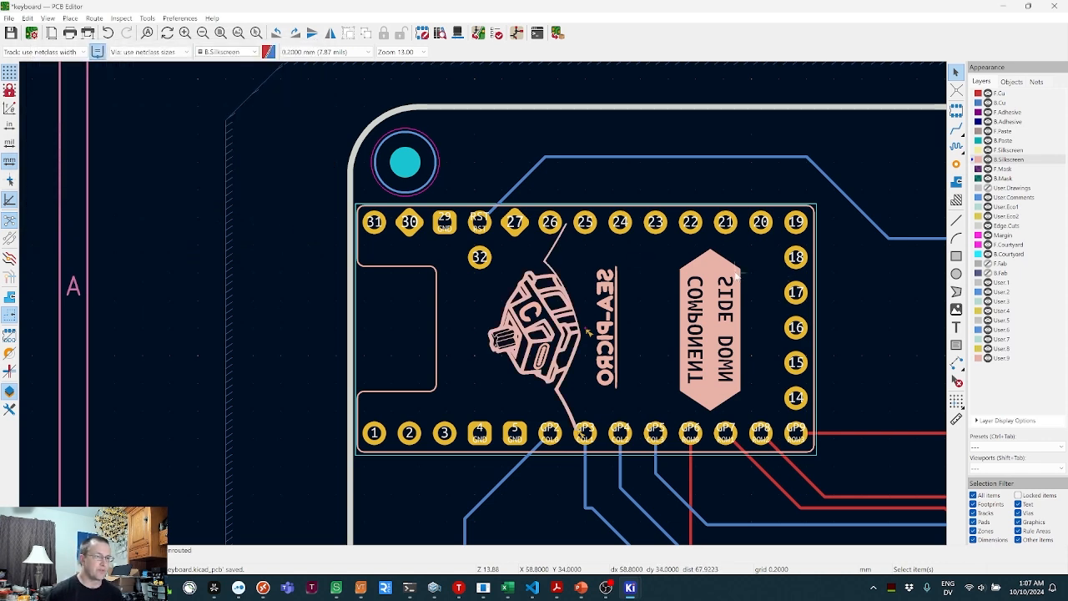
# - Look over the whole routed board and save the PCB file
pyautogui.scroll(-8, 588, 331)
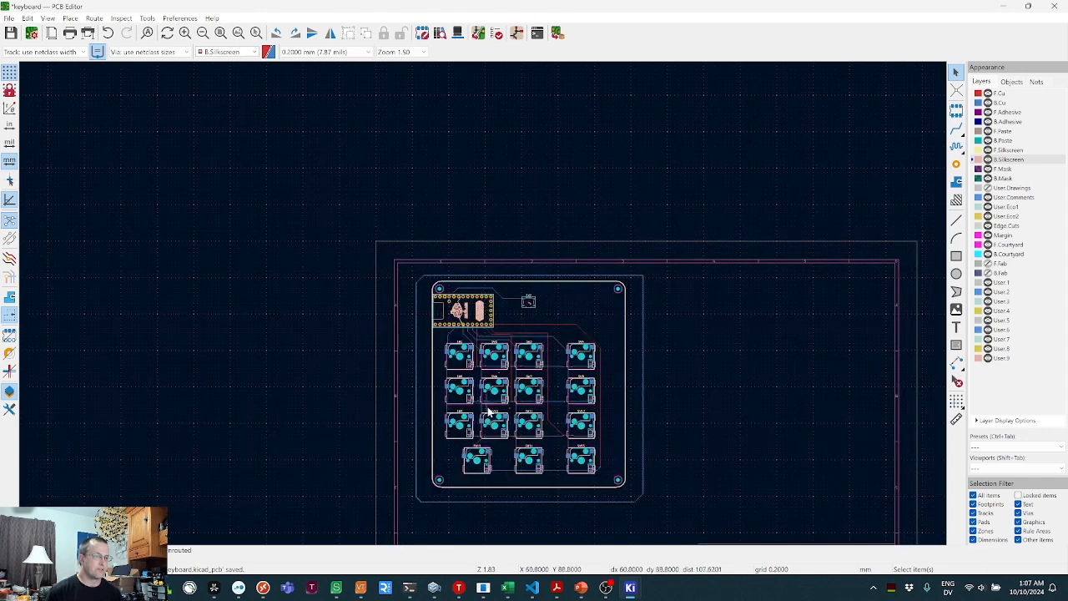
pyautogui.scroll(2, 490, 413)
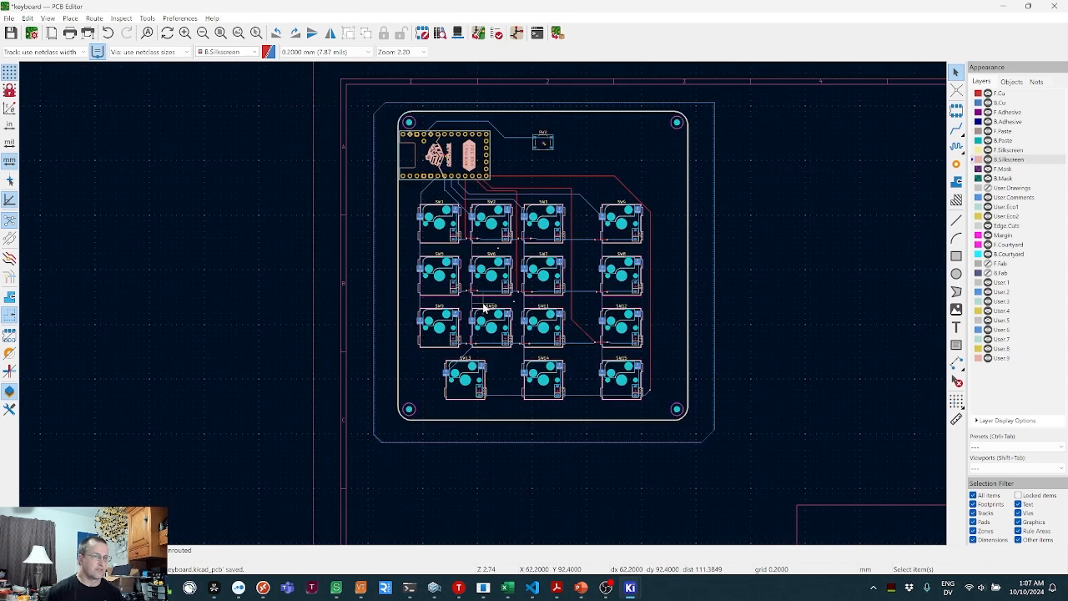
pyautogui.scroll(2, 484, 309)
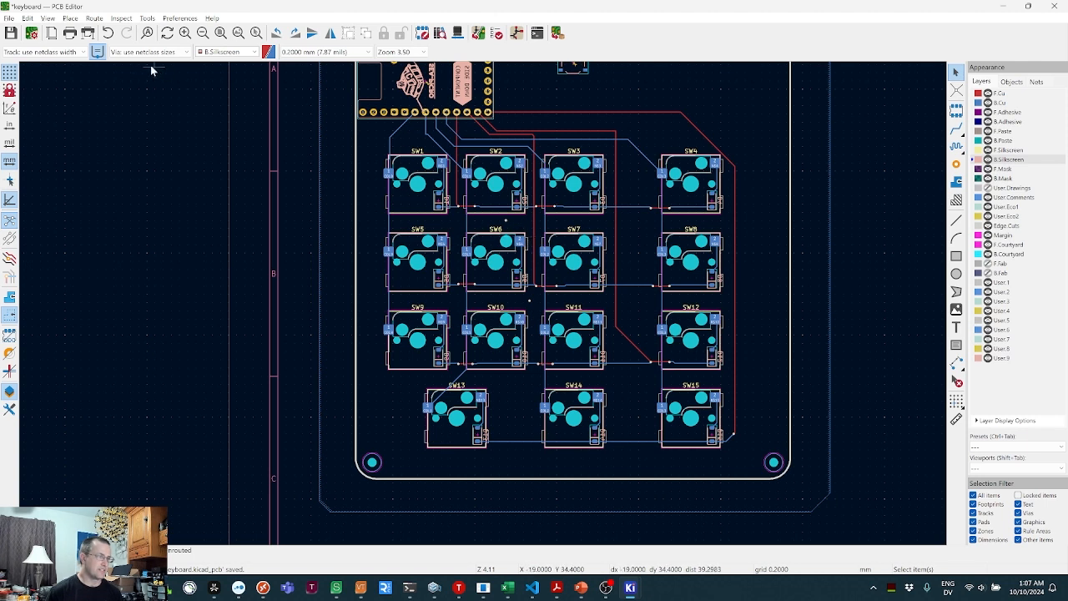
pyautogui.click(11, 34)
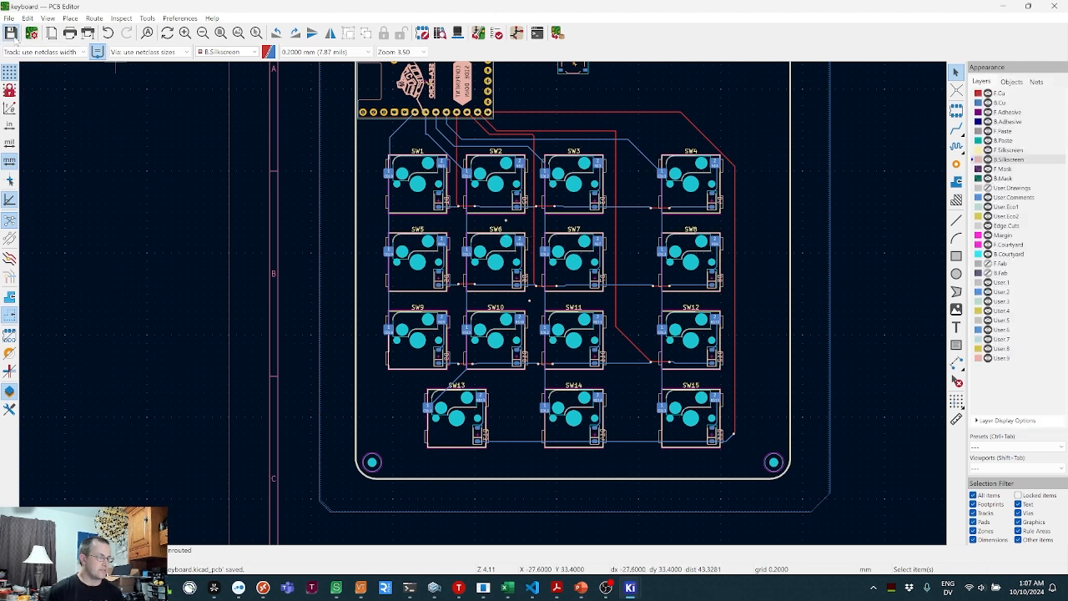
# - Plot the board's Gerber fabrication files to the output directory plot0
pyautogui.click(10, 17)
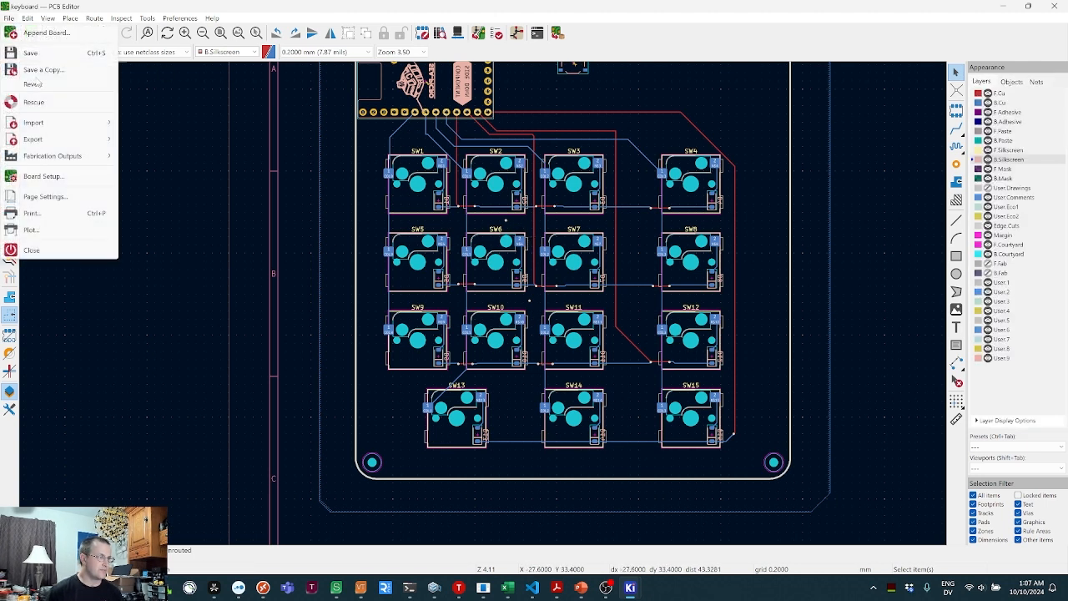
pyautogui.moveTo(71, 164)
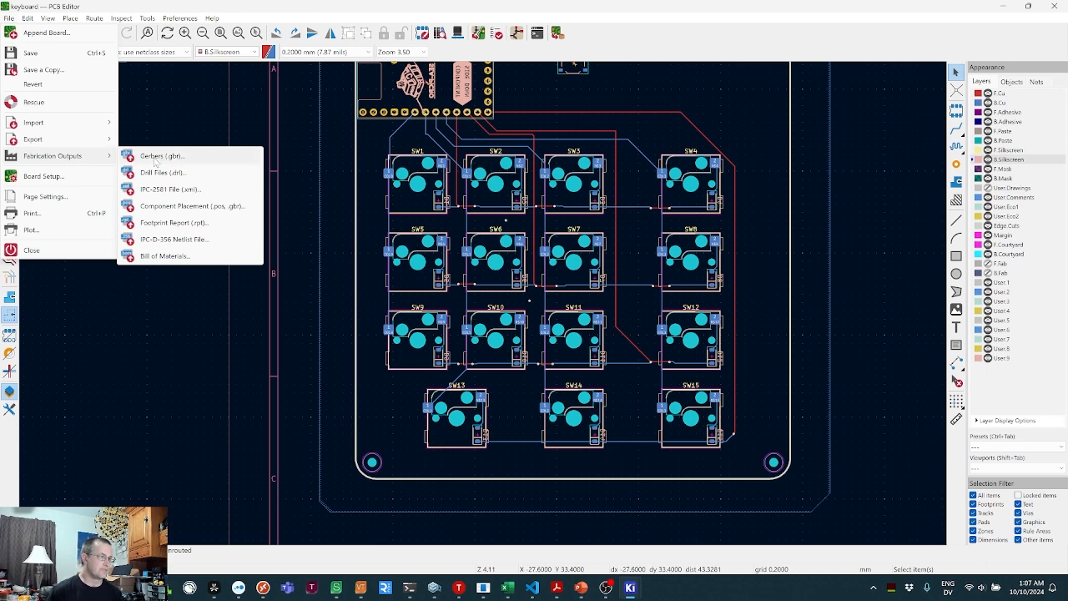
pyautogui.click(154, 159)
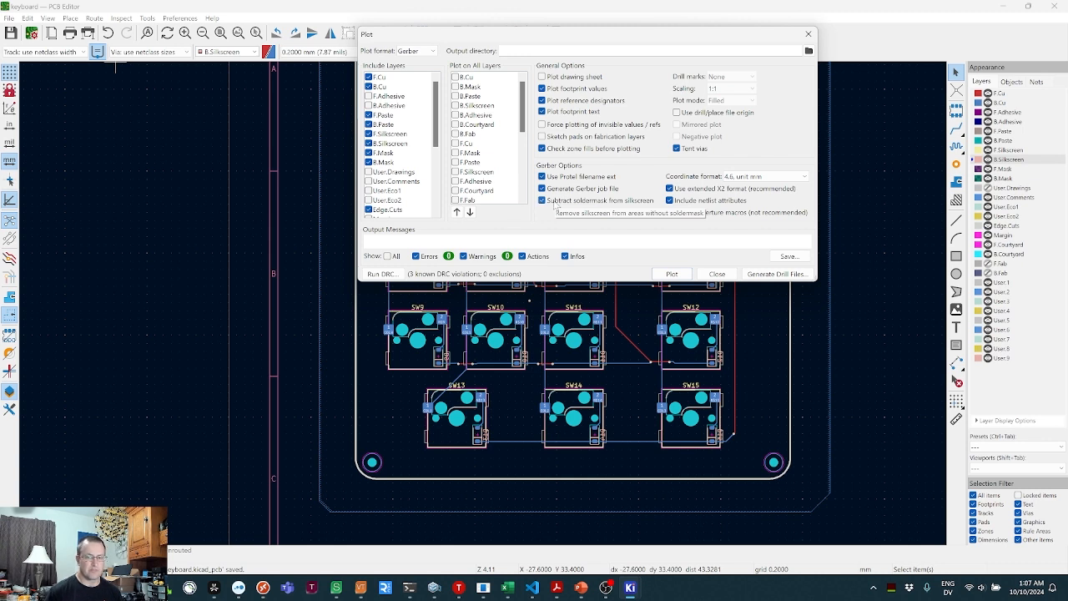
pyautogui.click(743, 51)
pyautogui.write('plot0')
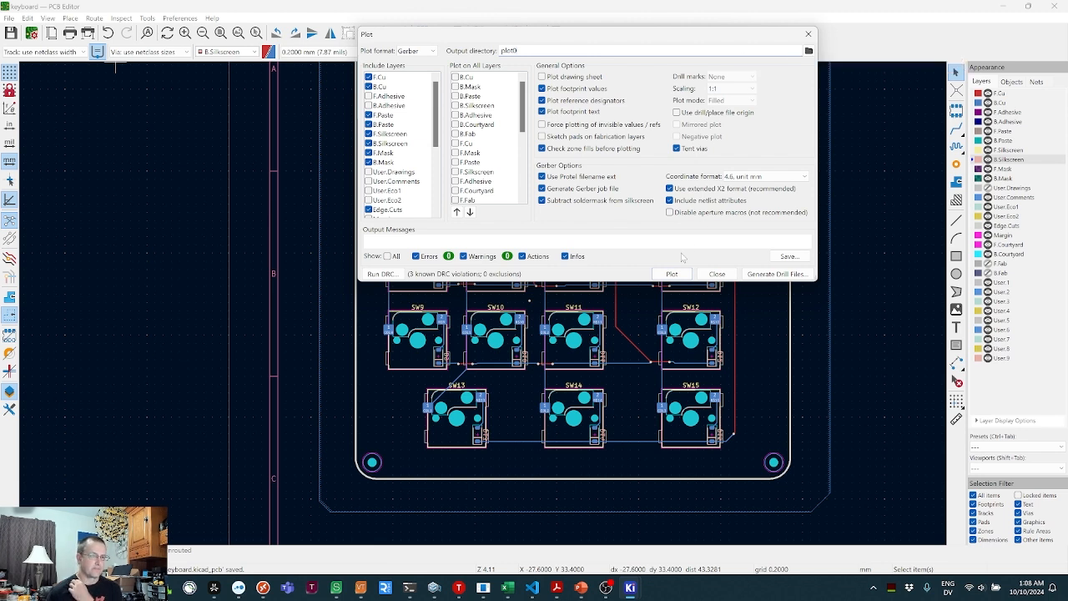
pyautogui.click(671, 281)
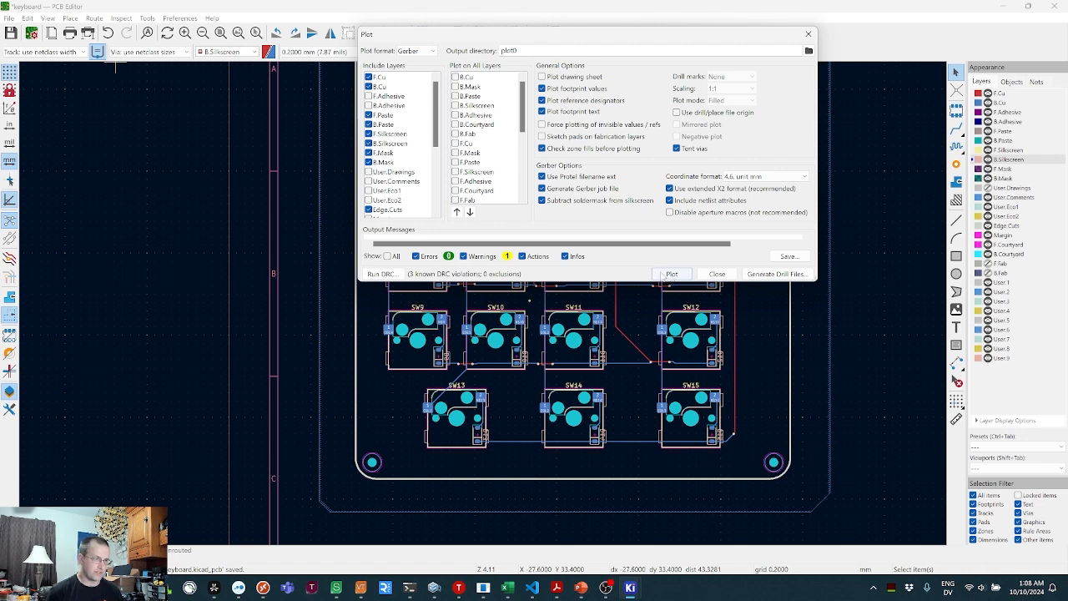
# - Generate the Excellon drill files and Gerber X2 map files in plot0, using the alternate drill mode for oval holes, and close the plot dialogs
pyautogui.click(776, 275)
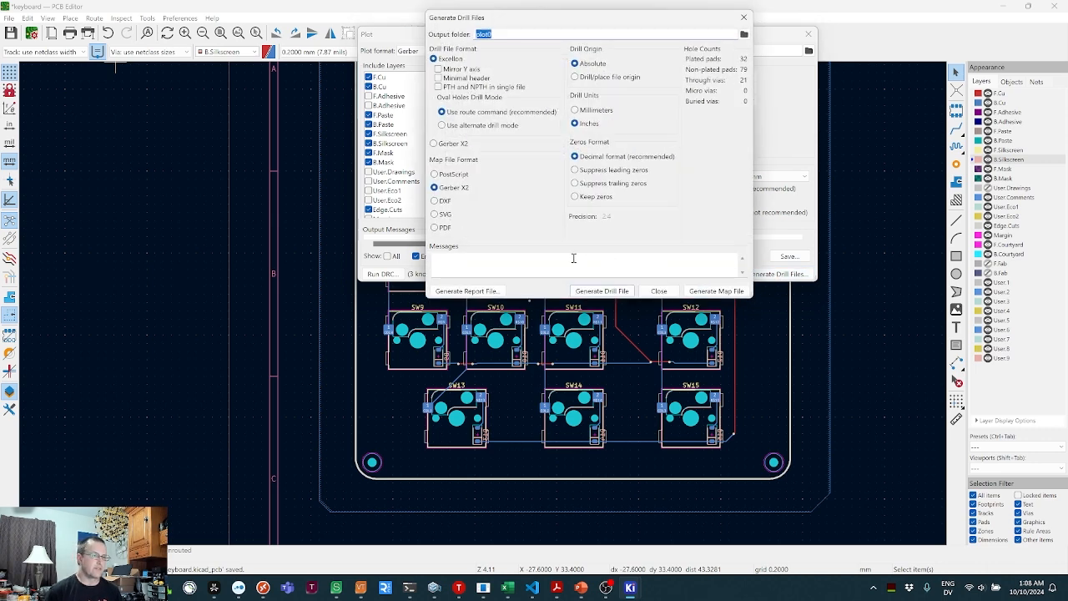
pyautogui.click(447, 126)
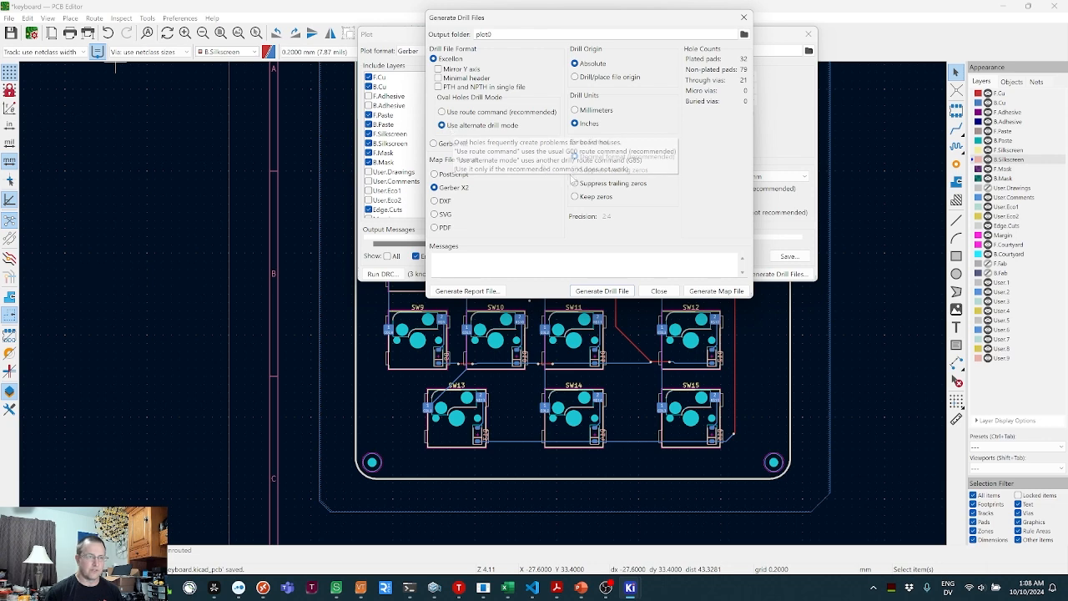
pyautogui.click(604, 291)
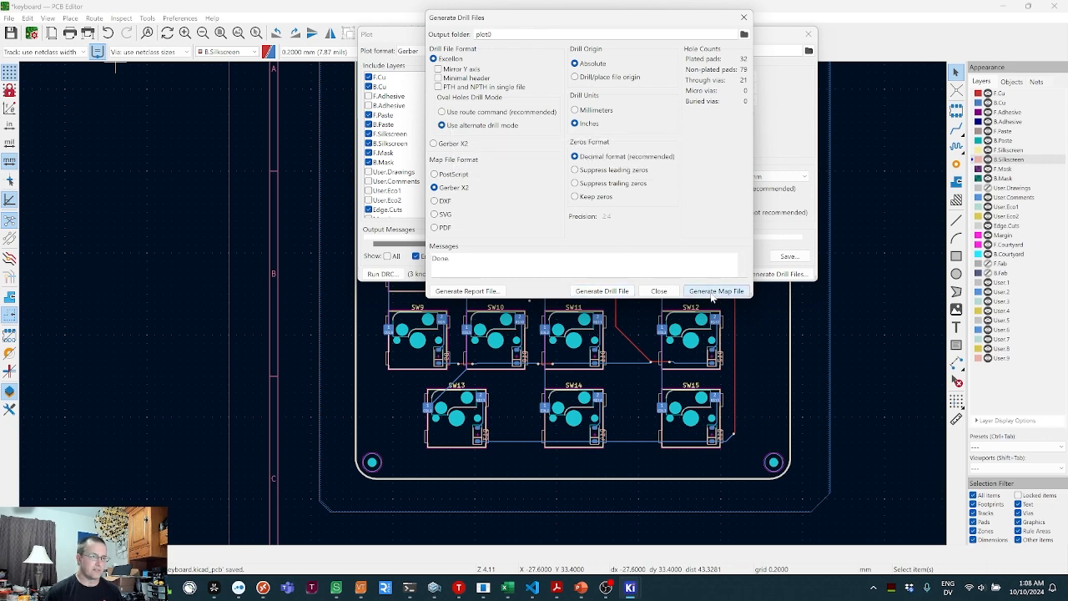
pyautogui.click(659, 291)
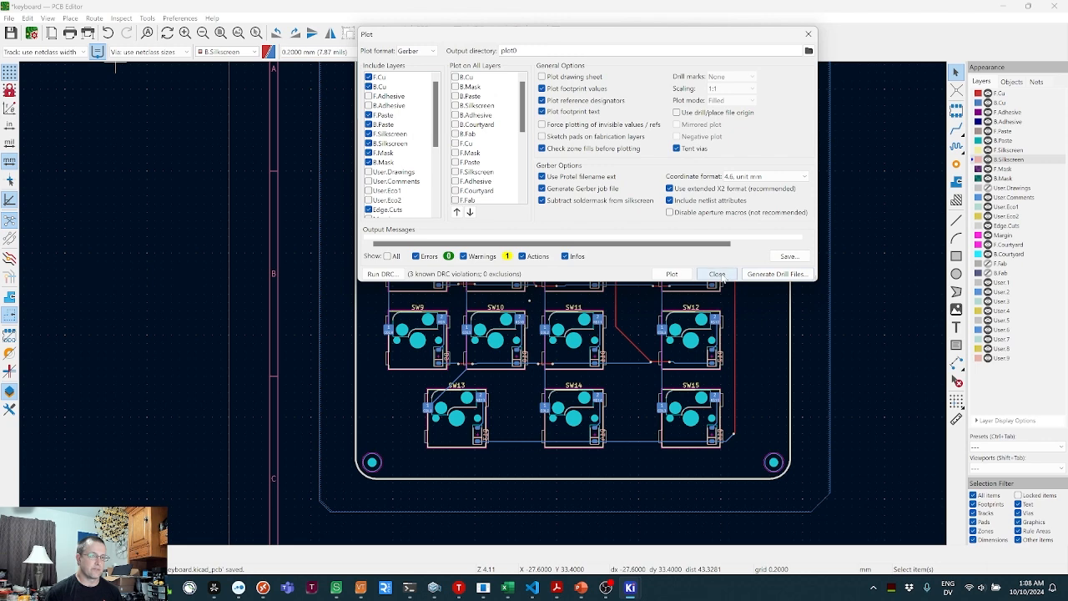
pyautogui.click(717, 275)
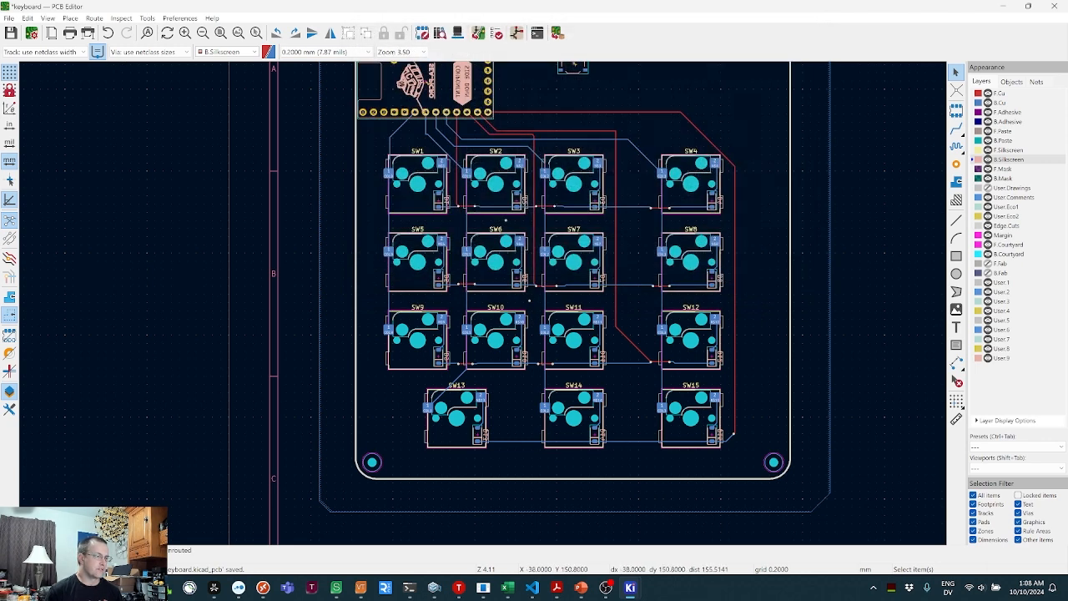
# - Switch to File Explorer and open the plot0 folder inside the macro0 project's keyboard folder
pyautogui.click(66, 538)
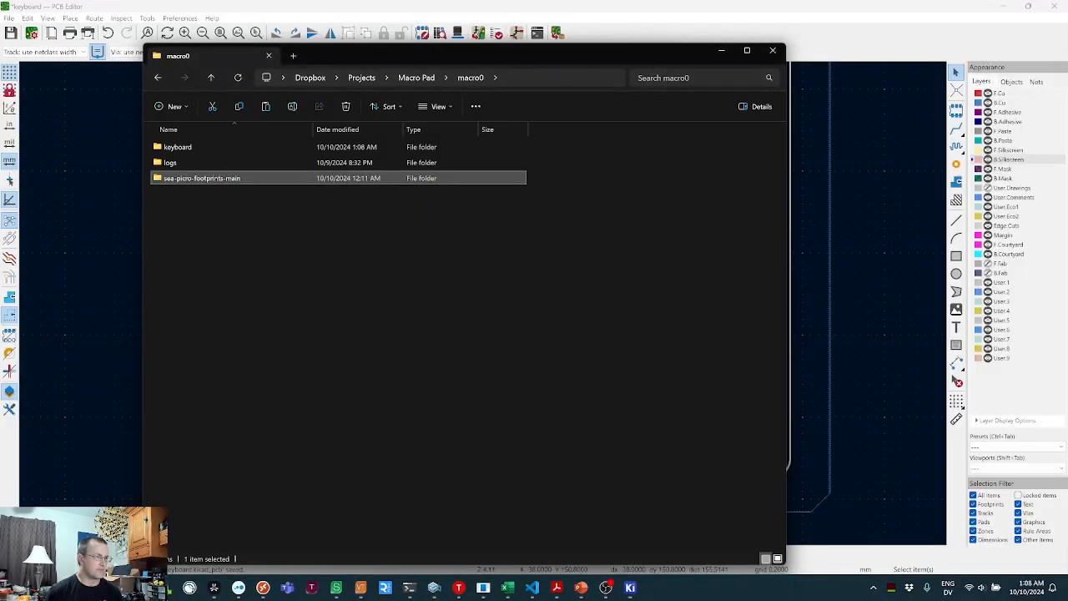
pyautogui.click(178, 149)
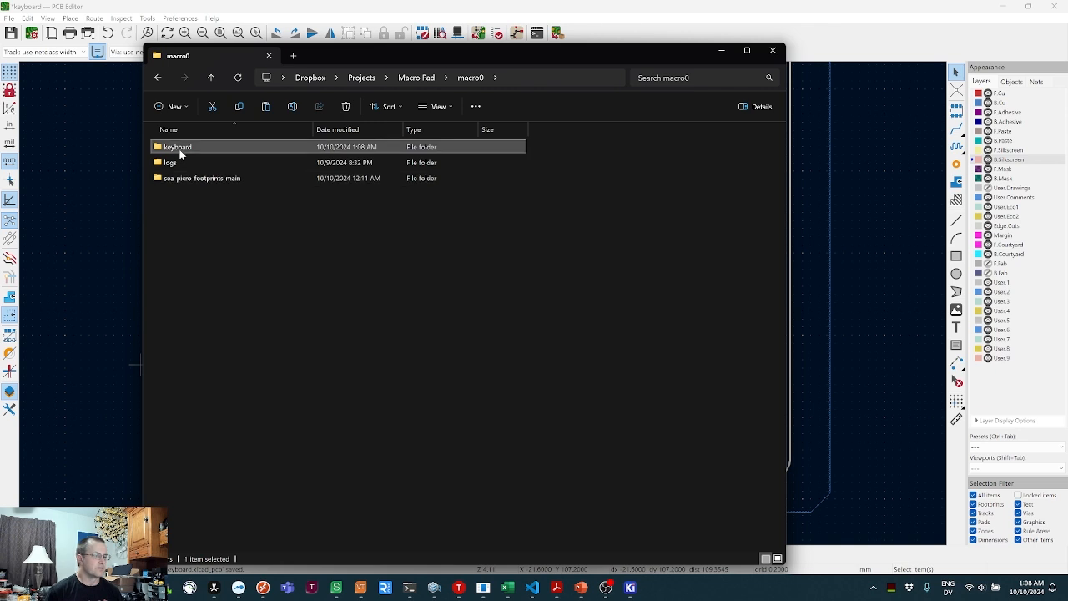
pyautogui.doubleClick(179, 149)
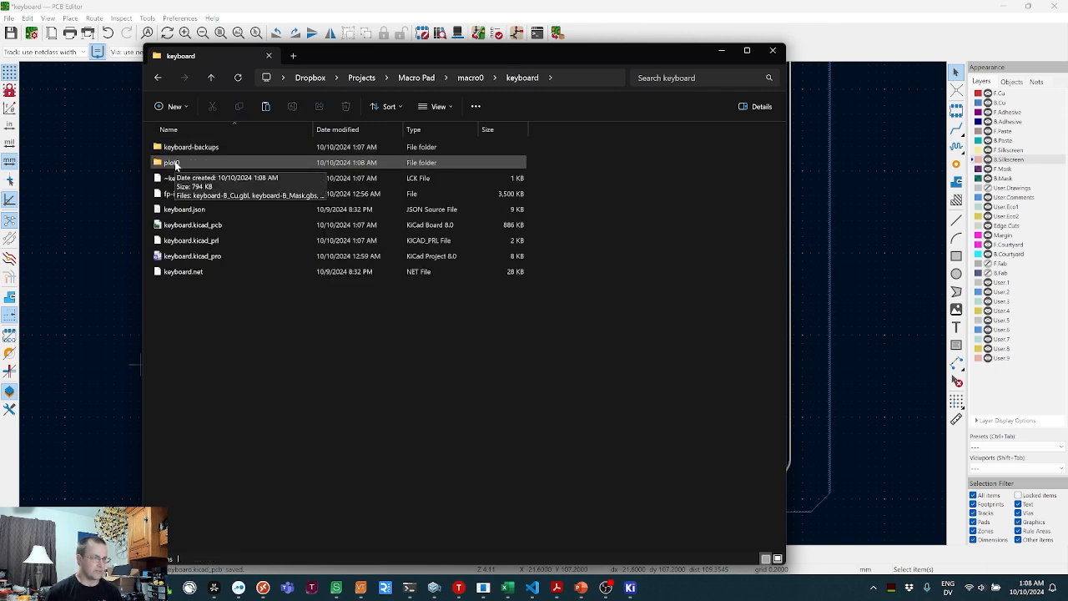
pyautogui.doubleClick(173, 163)
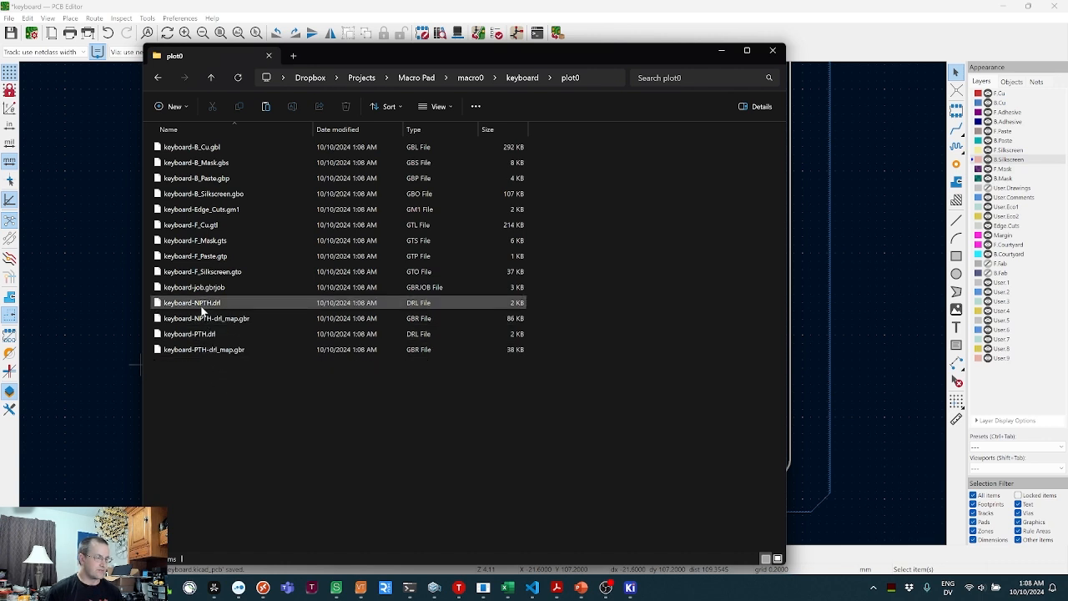
# - Compress all the Gerber and drill files in the plot0 folder into one ZIP archive
pyautogui.keyDown('shift'); pyautogui.click(218, 350); pyautogui.keyUp('shift')
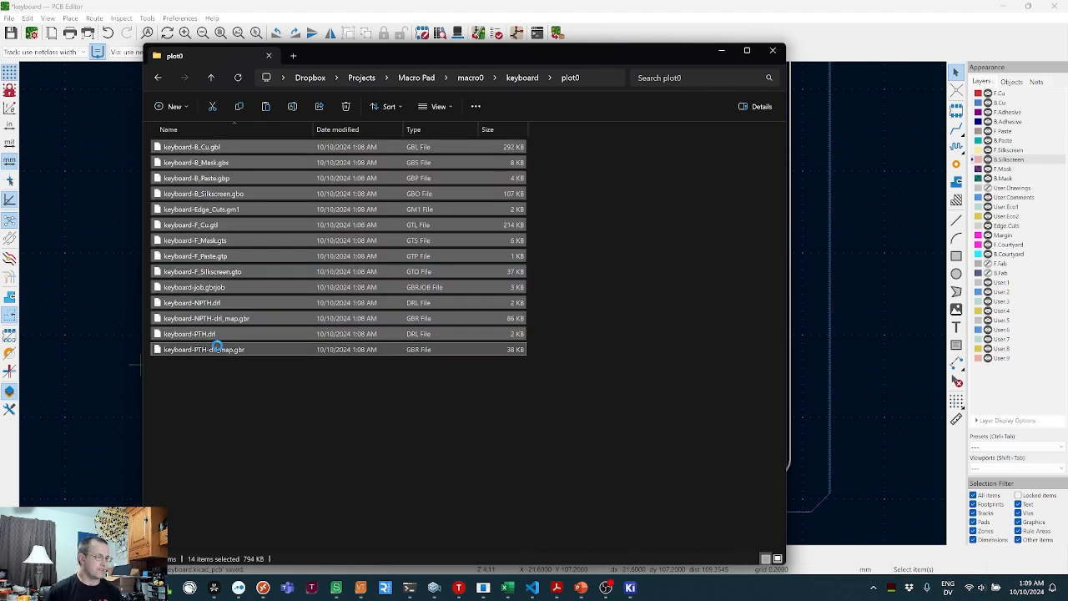
pyautogui.rightClick(218, 349)
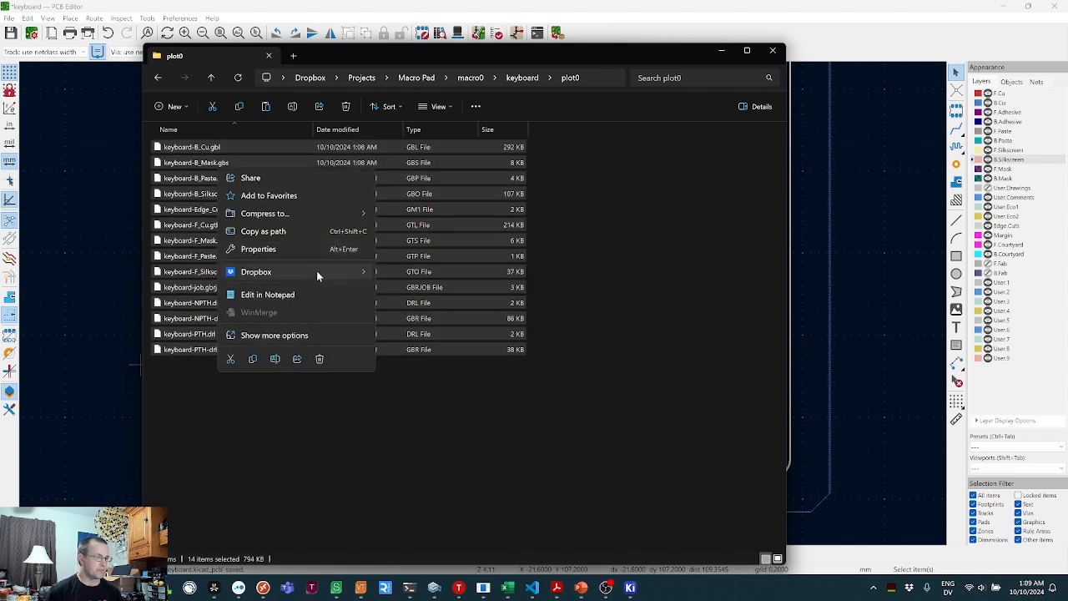
pyautogui.moveTo(332, 213)
pyautogui.click(412, 216)
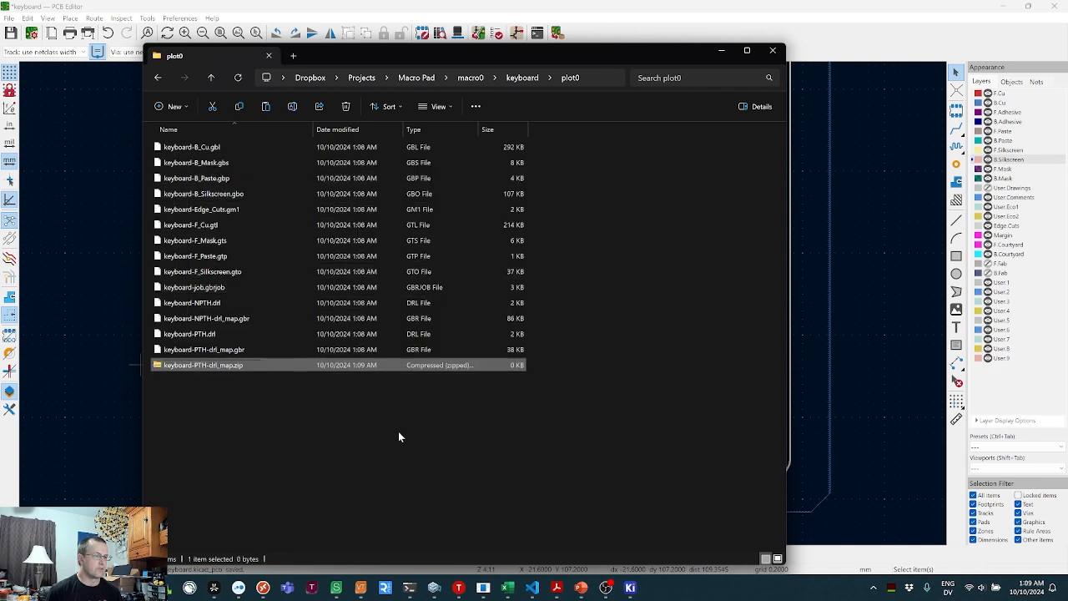
pyautogui.click(398, 431)
# - Rename the new ZIP archive as keyboard-gerbers.zip
pyautogui.click(229, 368)
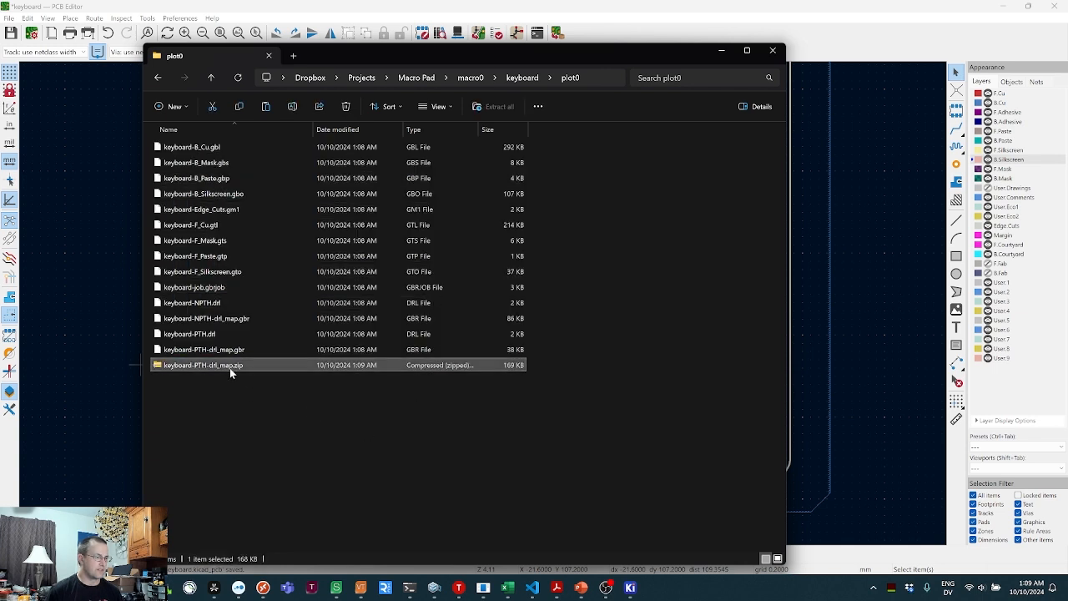
pyautogui.click(229, 368)
pyautogui.hotkey('shift', 'End')
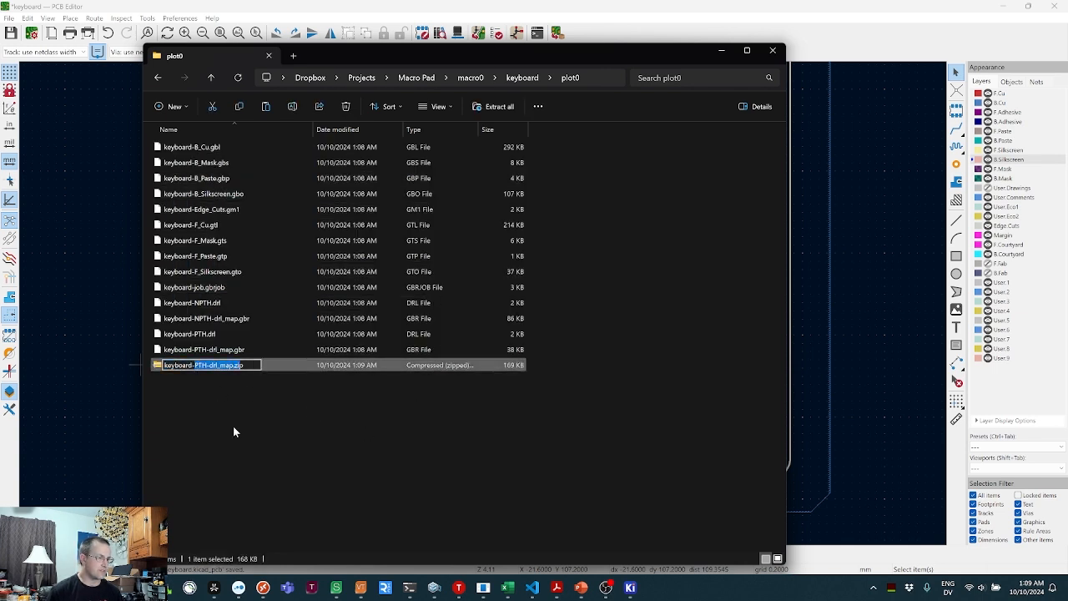
pyautogui.write('gerbers.zip')
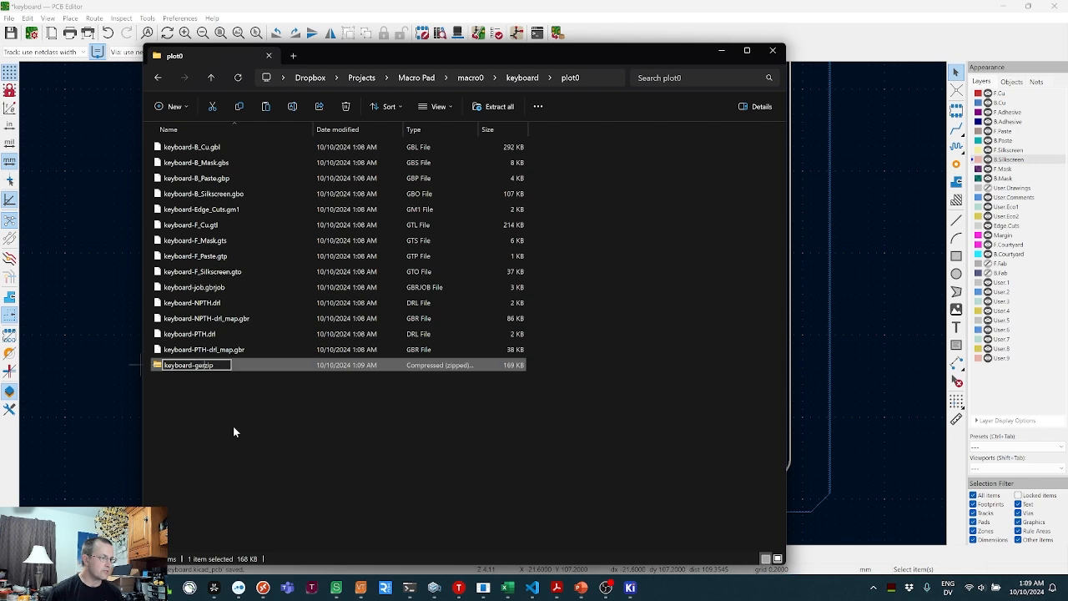
pyautogui.press('Return')
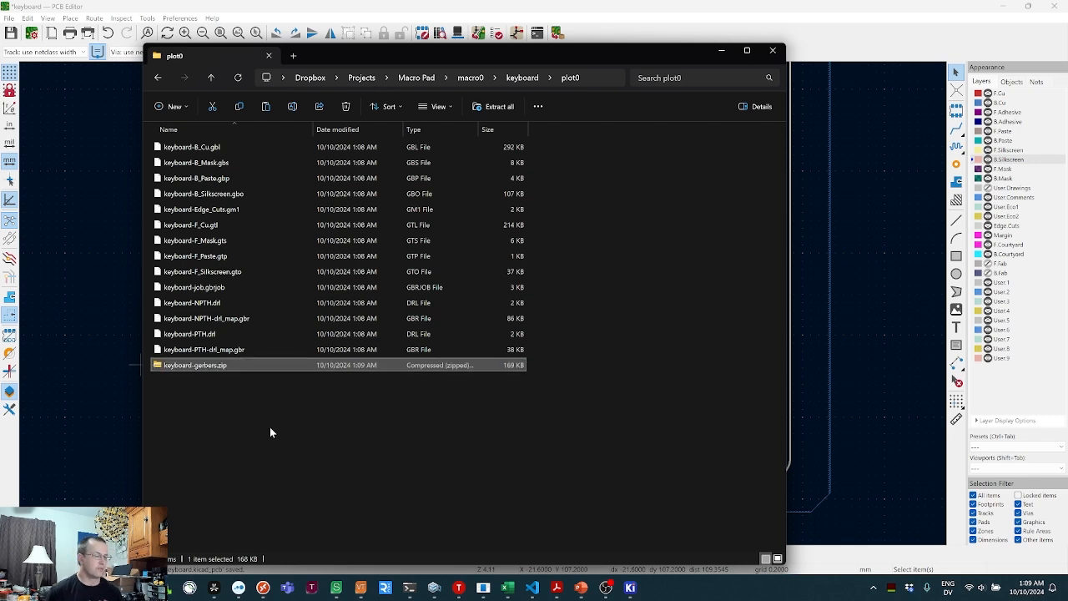
# - Switch to the browser and open the JLCPCB site from the shopping links on the MacroPad resource page
pyautogui.hotkey('alt', 'Tab')
pyautogui.hotkey('alt', 'Tab')
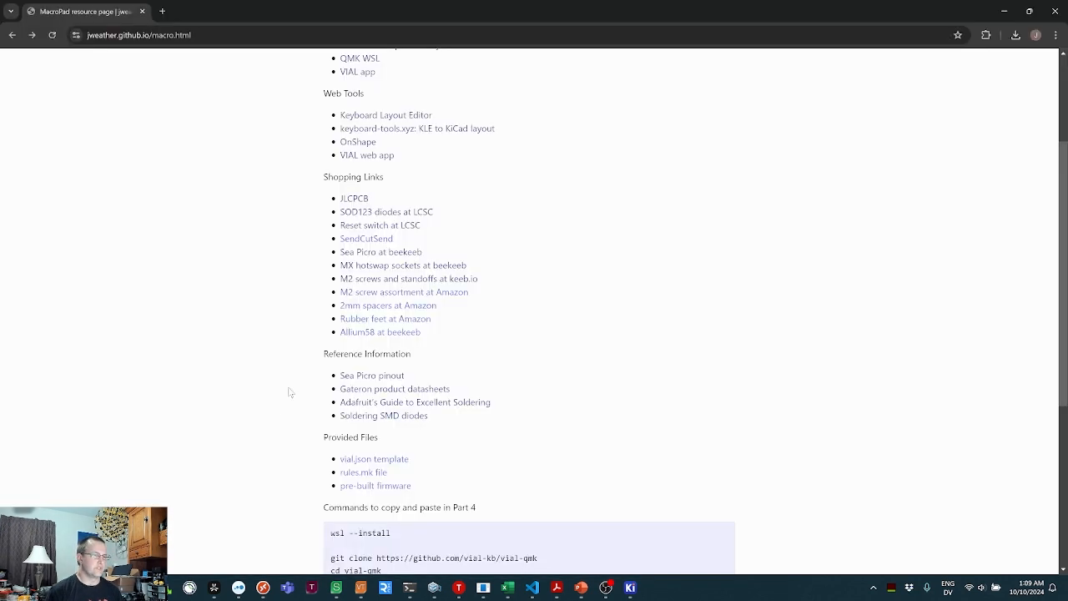
pyautogui.scroll(3, 279, 167)
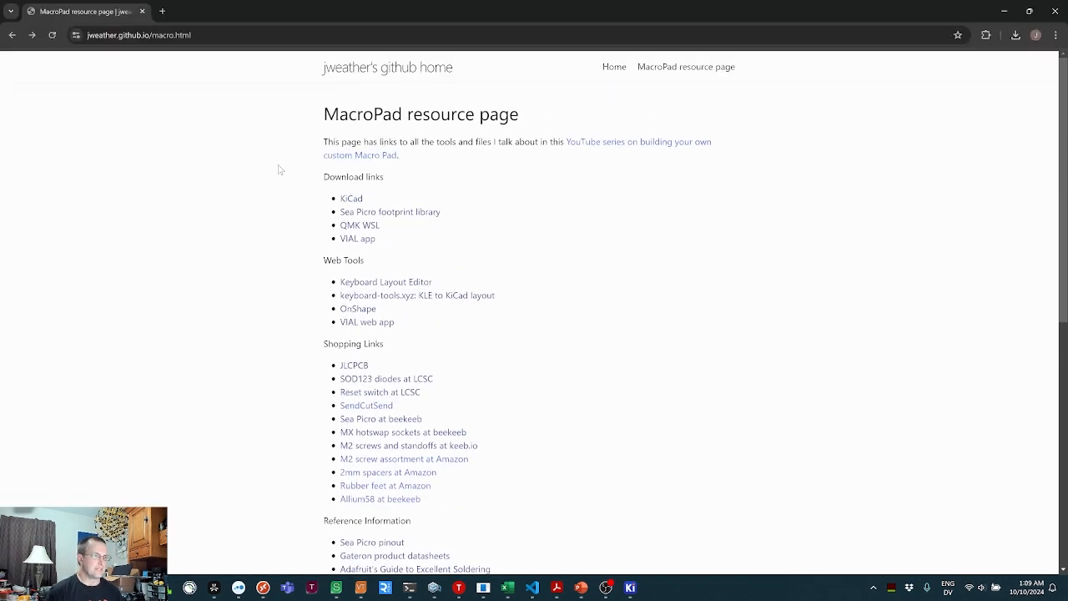
pyautogui.click(352, 368)
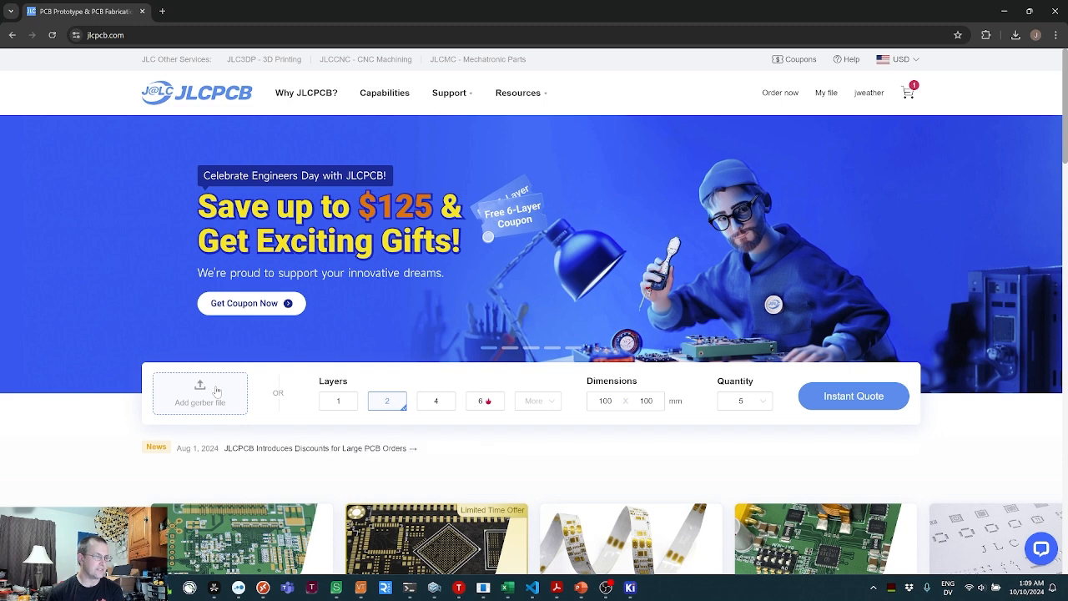
# - Upload keyboard-gerbers.zip from the plot0 folder for an instant quote and view the available PCB quantity options
pyautogui.click(216, 391)
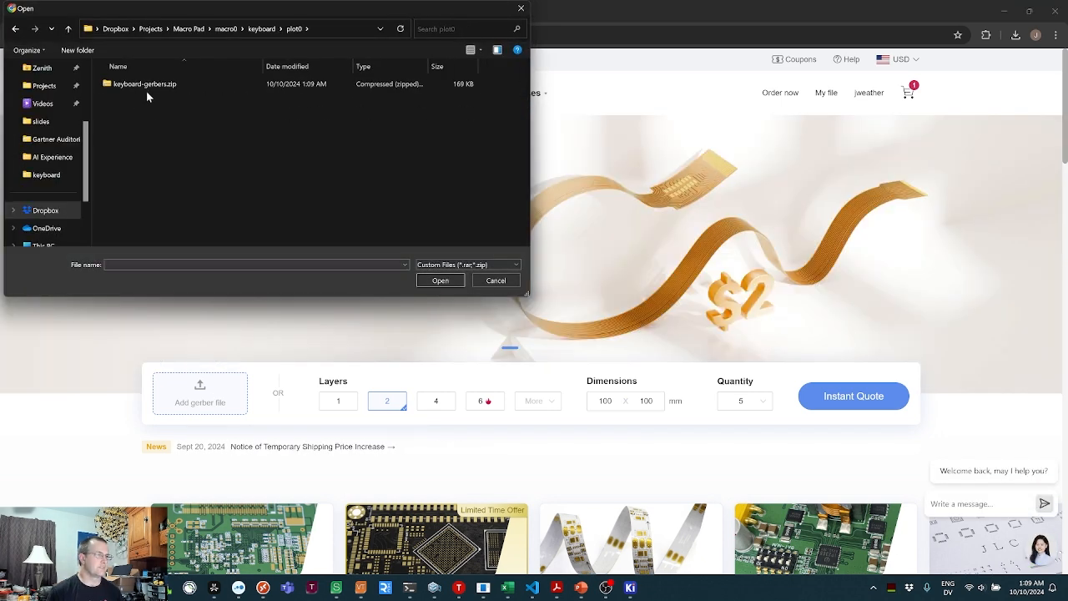
pyautogui.doubleClick(146, 84)
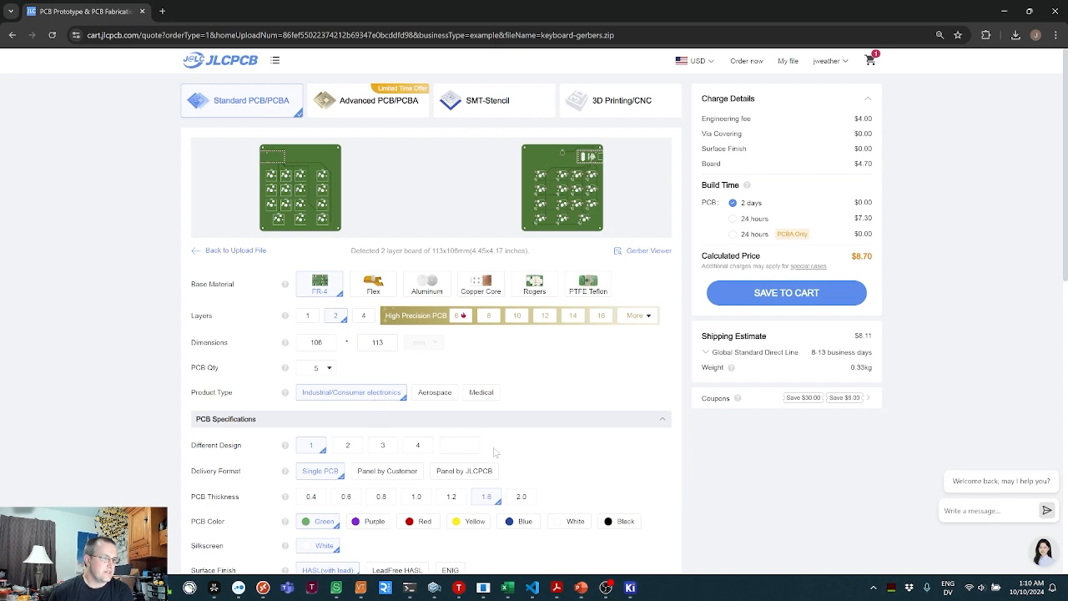
pyautogui.click(330, 370)
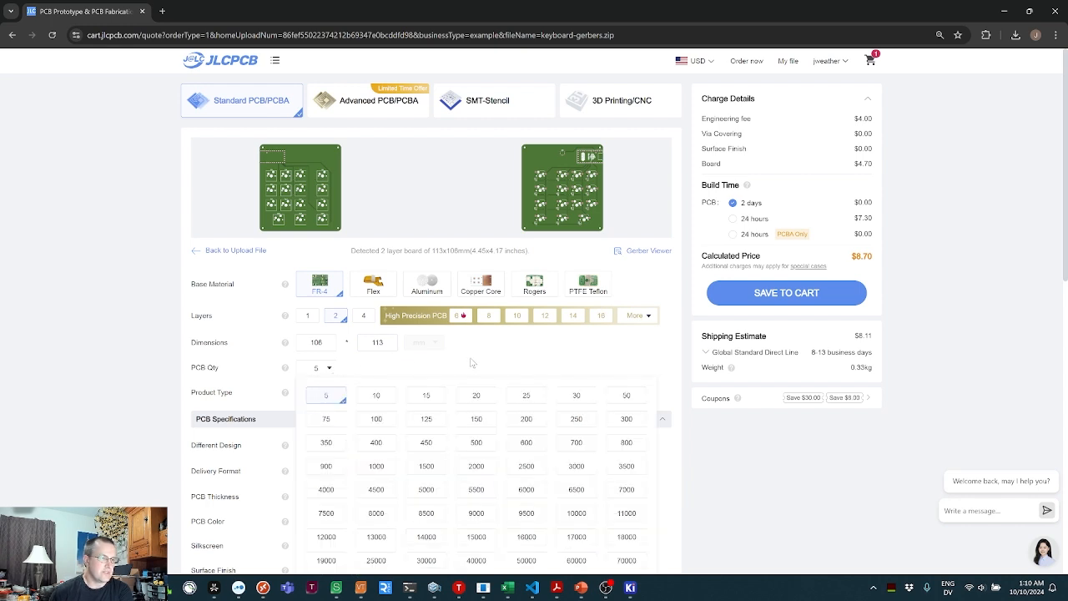
pyautogui.scroll(-1, 473, 363)
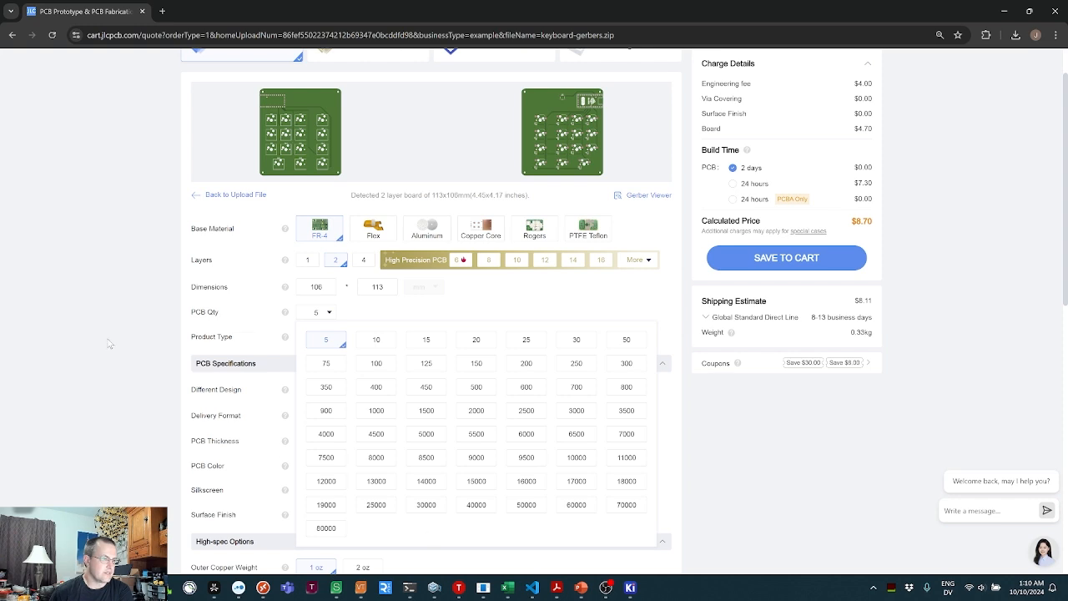
pyautogui.click(323, 314)
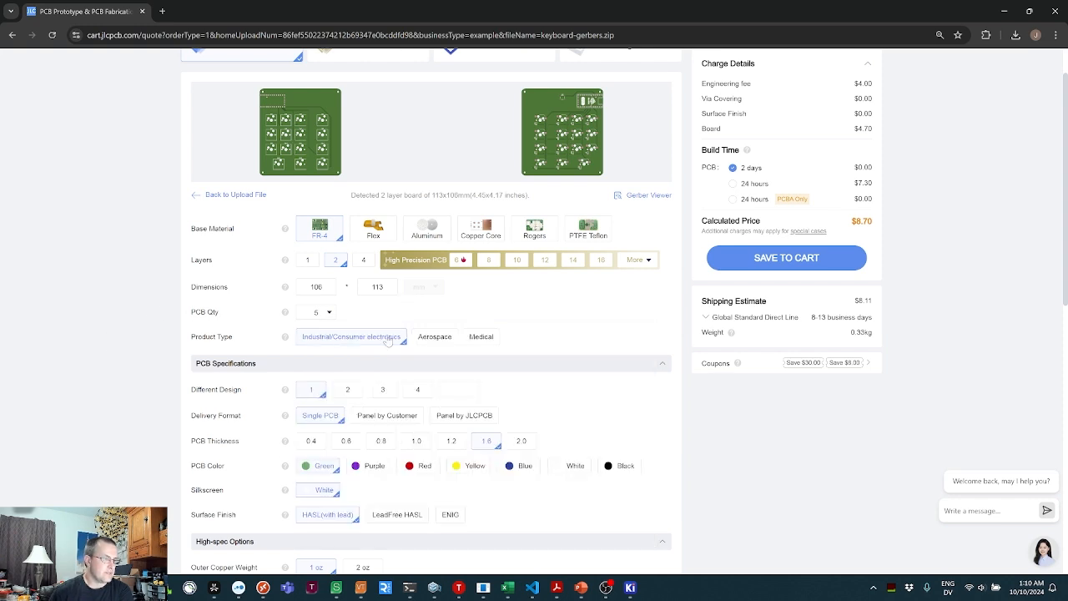
# - Preview the board with the purple PCB color and set the color back to green
pyautogui.scroll(-2, 390, 349)
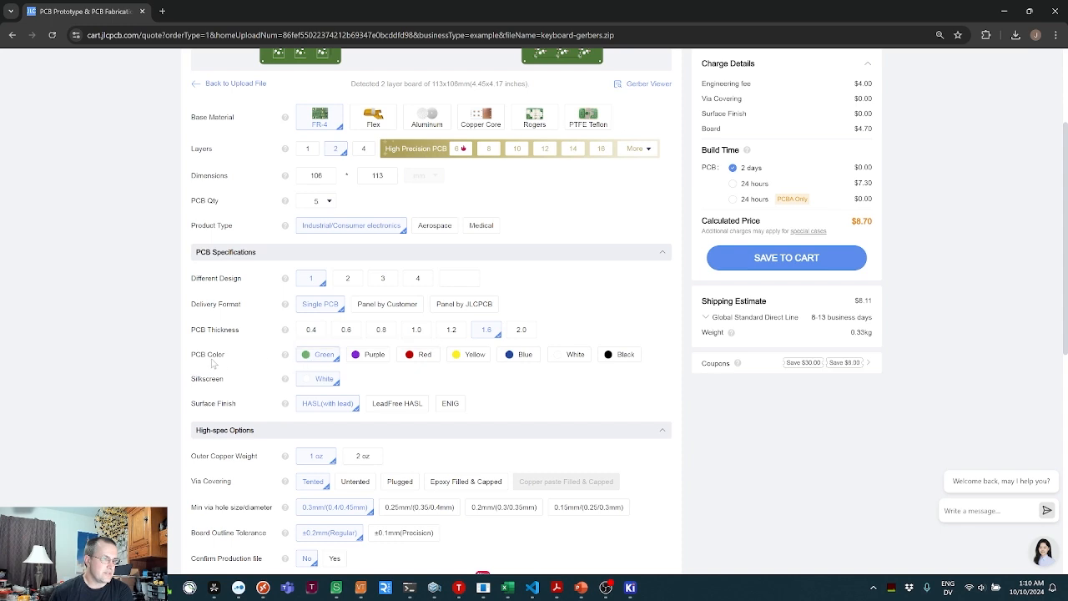
pyautogui.scroll(1, 421, 392)
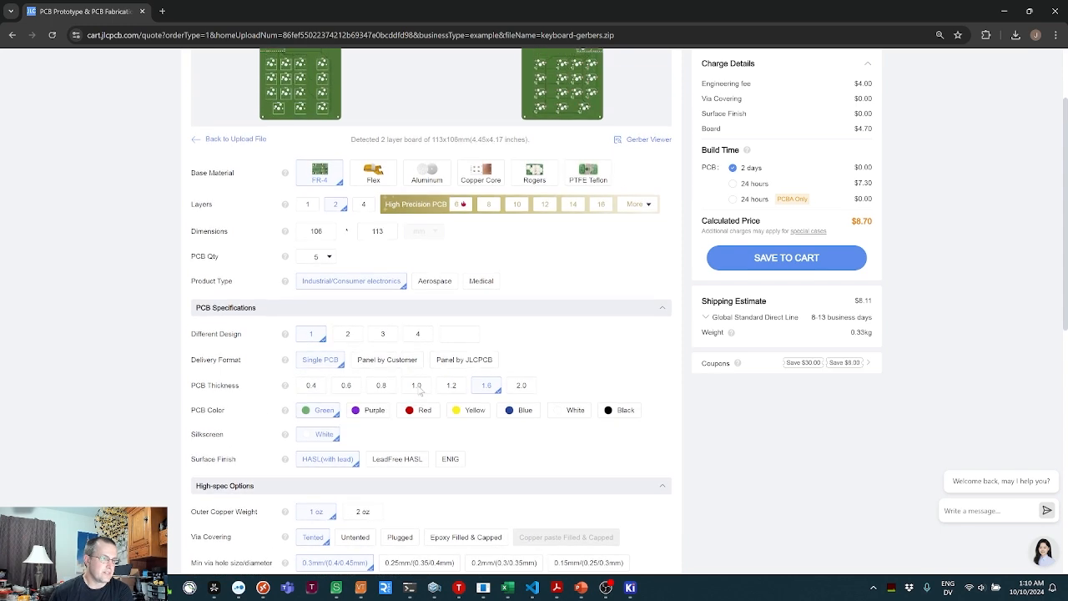
pyautogui.click(382, 415)
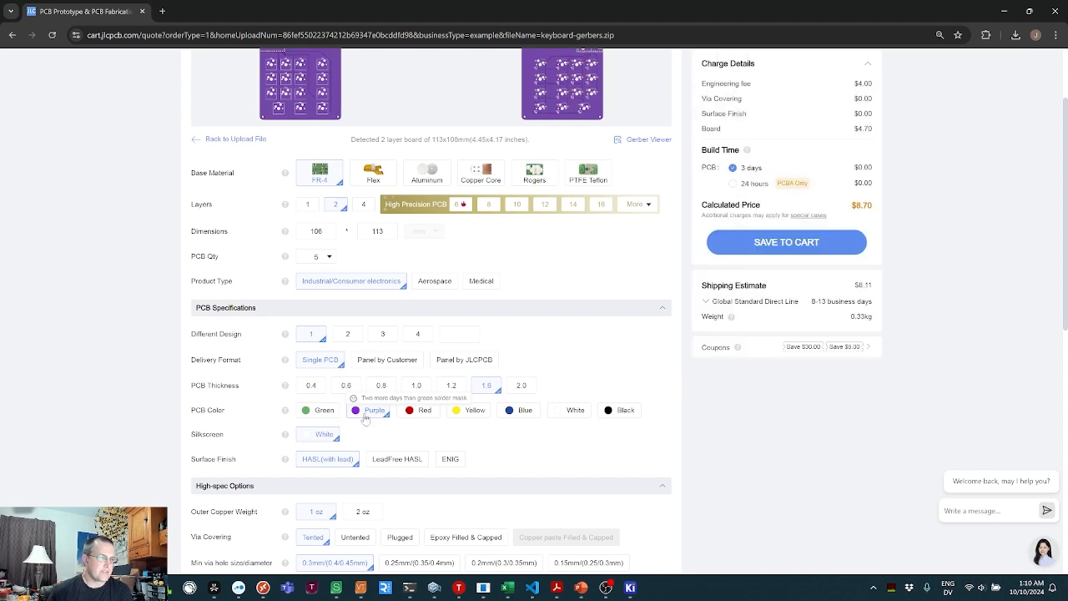
pyautogui.click(323, 413)
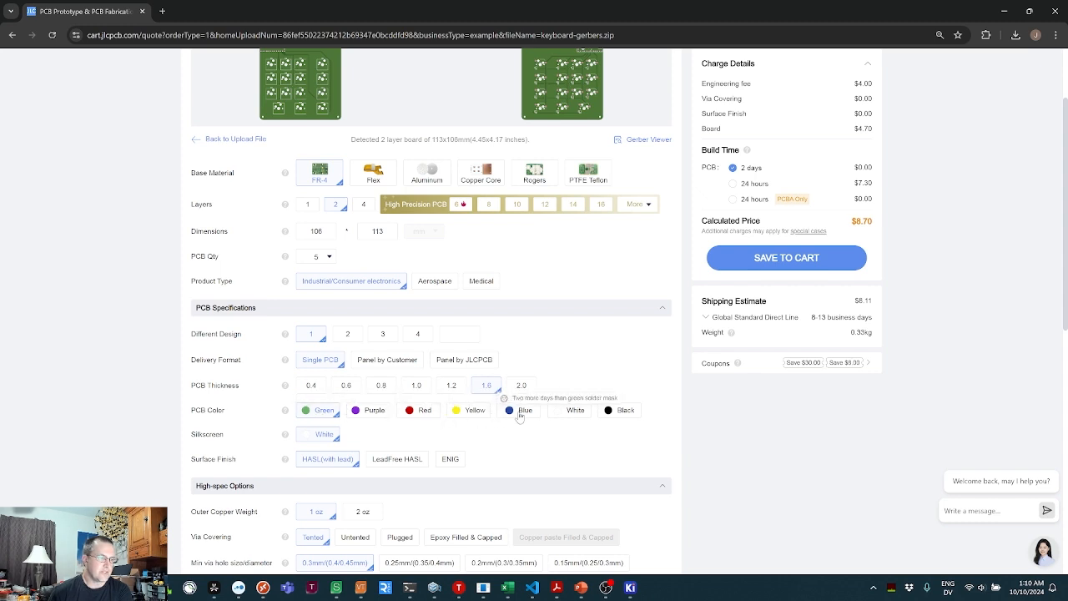
# - Enable PCB Assembly for the order and choose to assemble the bottom side
pyautogui.scroll(-1, 519, 418)
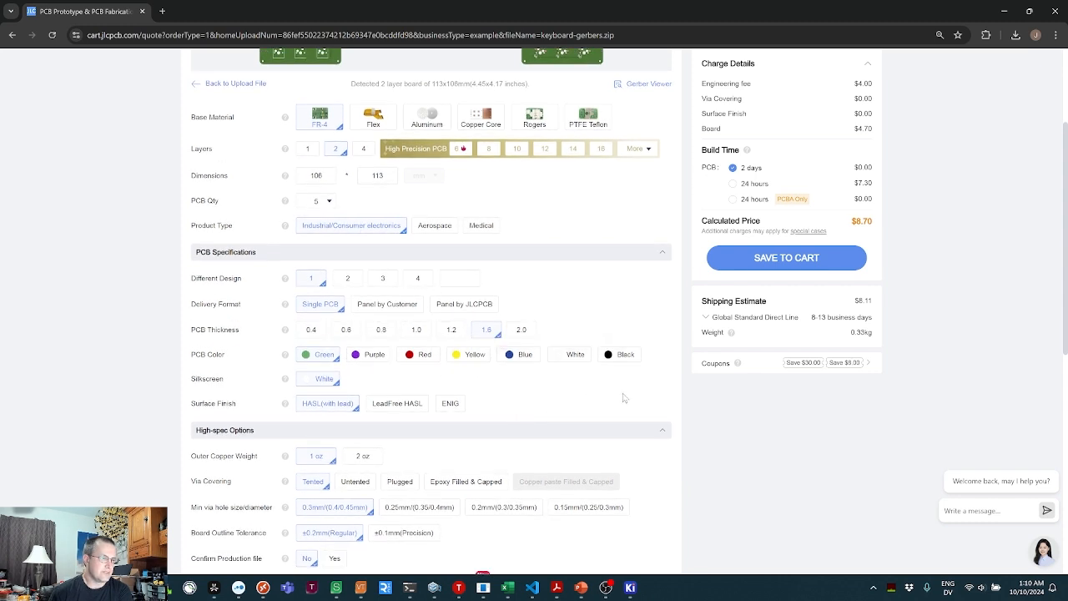
pyautogui.scroll(-5, 626, 398)
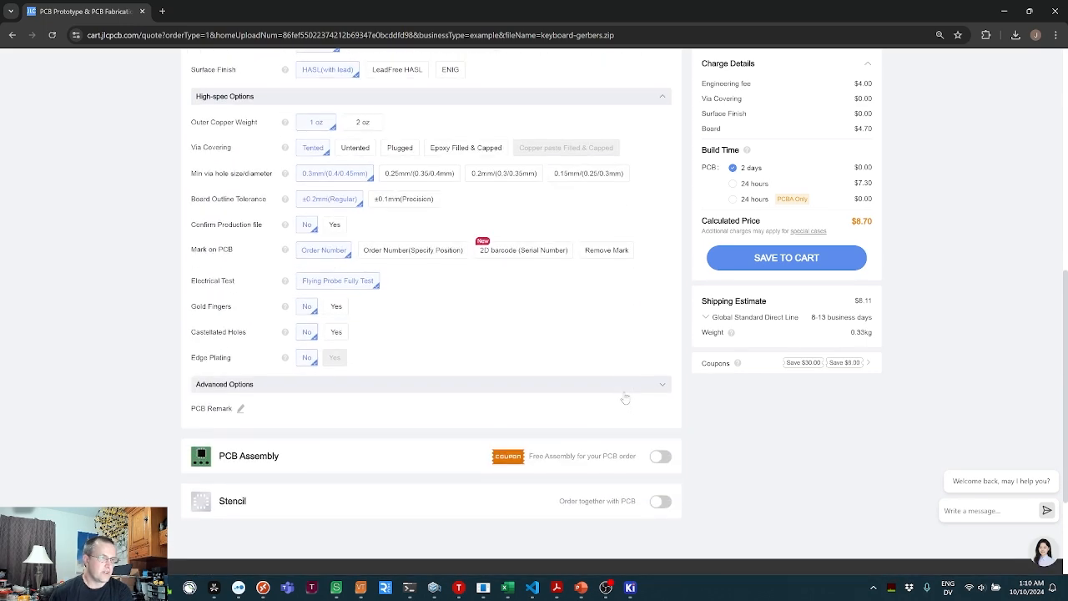
pyautogui.scroll(7, 609, 359)
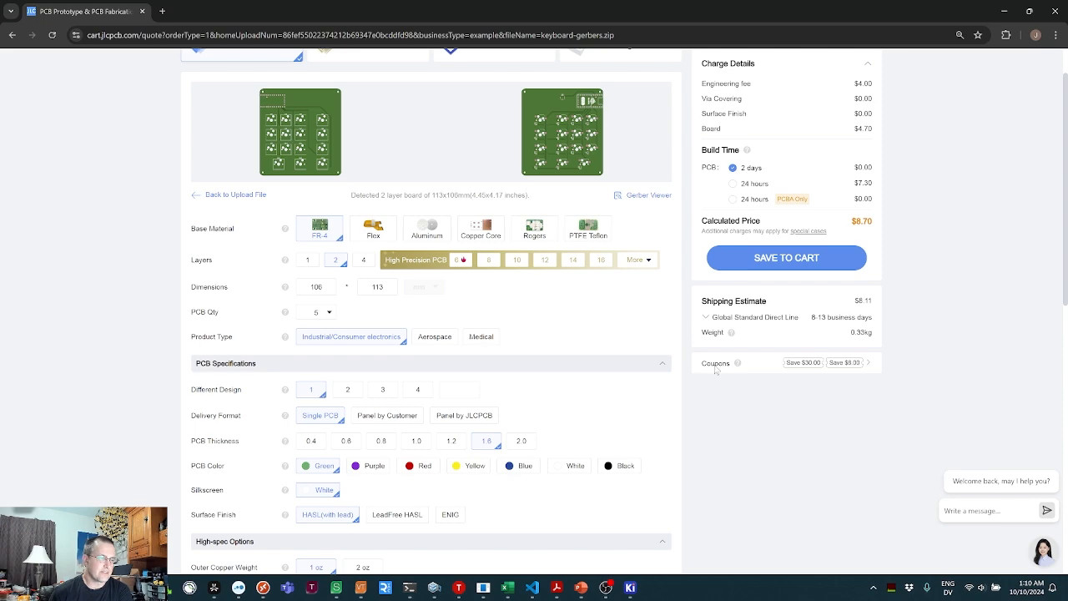
pyautogui.scroll(-6, 607, 430)
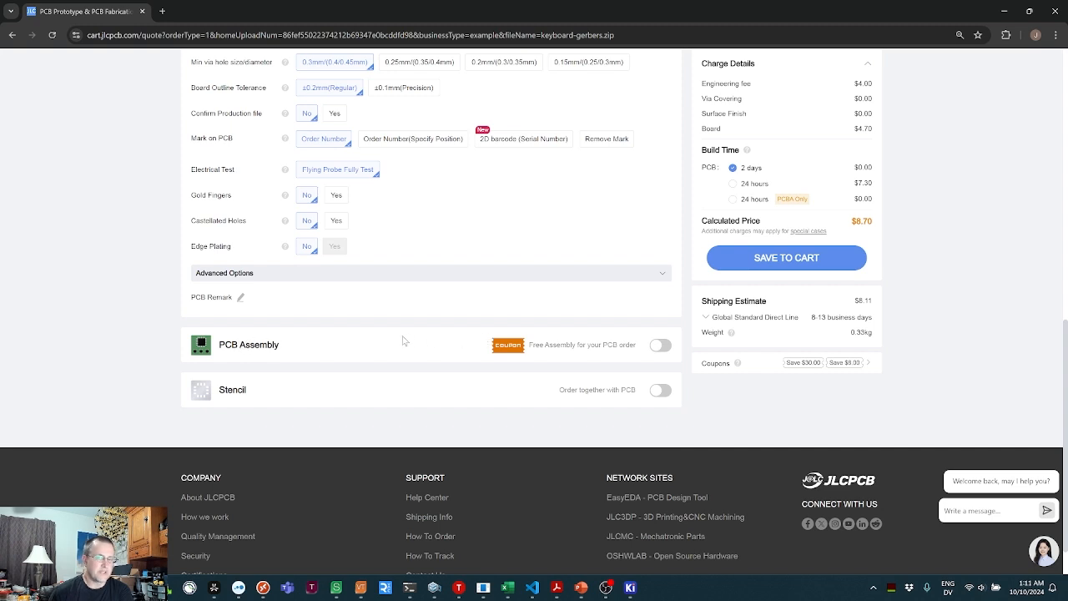
pyautogui.click(660, 346)
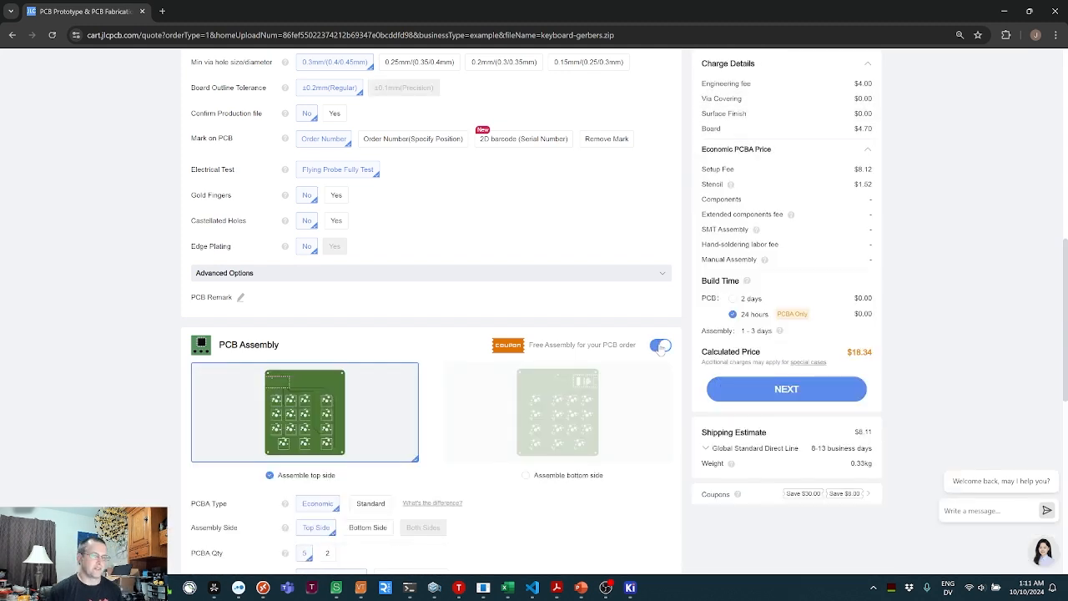
pyautogui.scroll(-2, 301, 234)
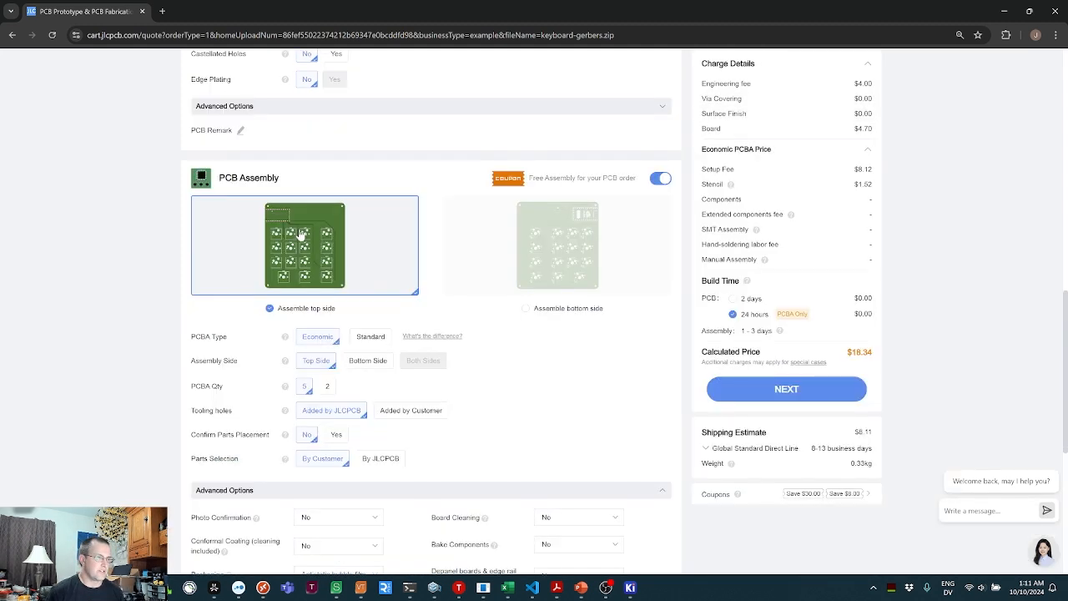
pyautogui.click(526, 310)
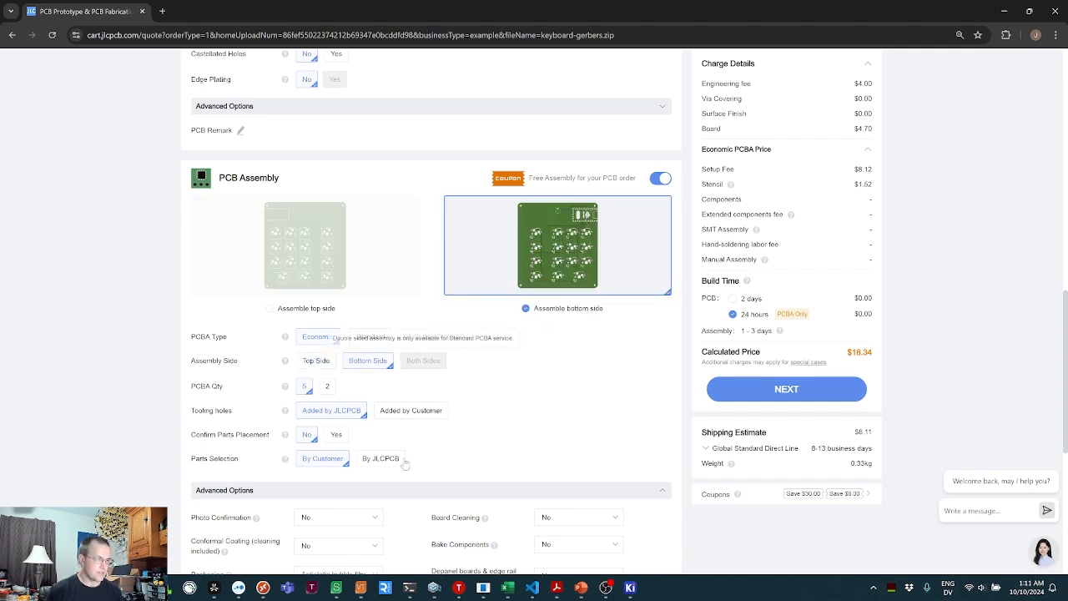
# - Accept the remaining assembly options and continue past the board preview to the Bill of Materials stage
pyautogui.scroll(-3, 611, 411)
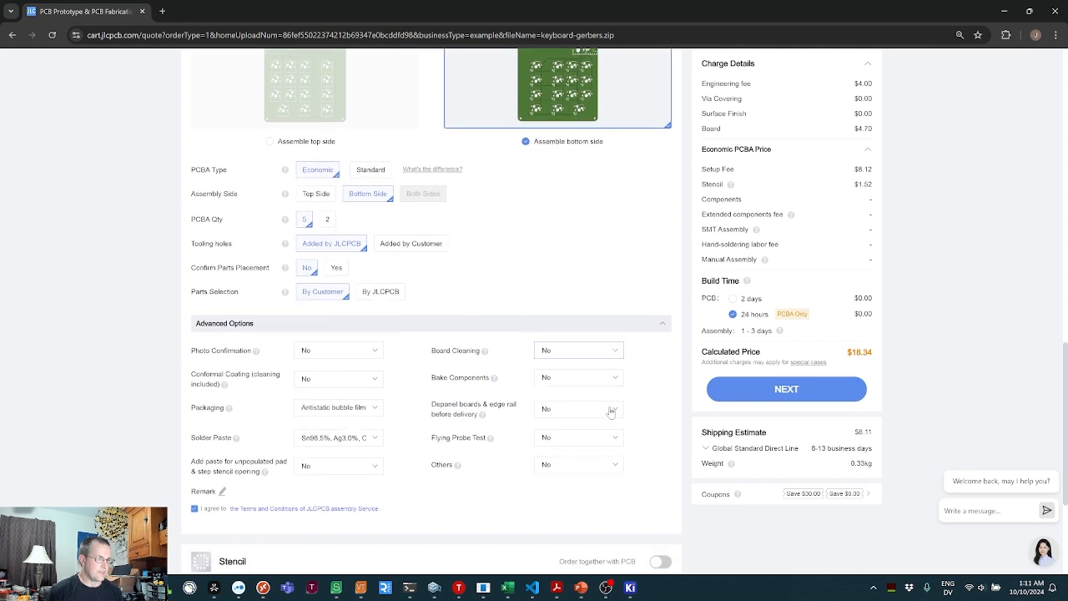
pyautogui.scroll(2, 651, 401)
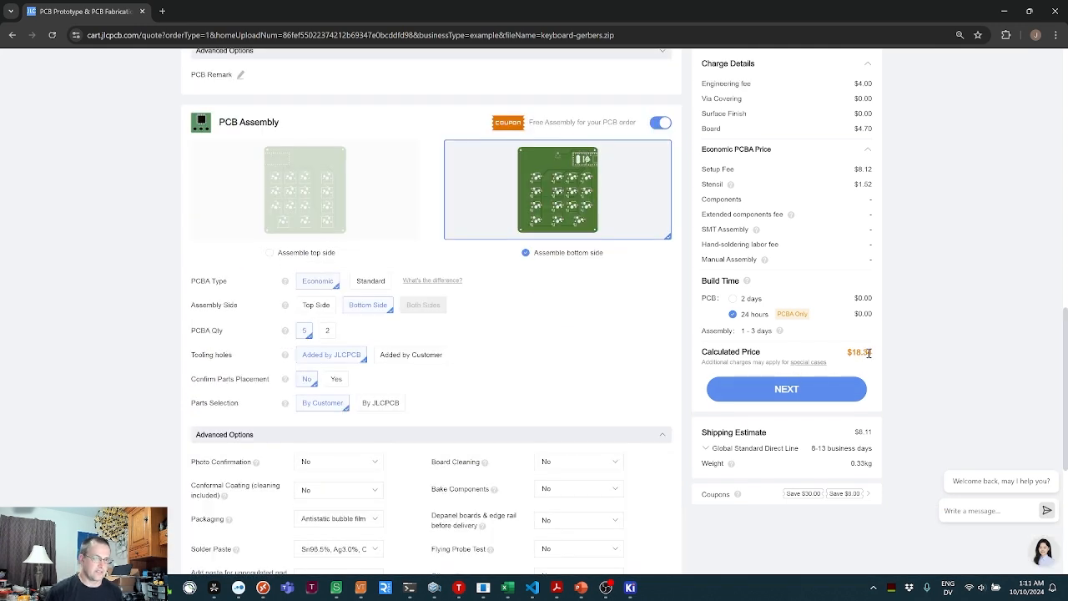
pyautogui.click(786, 391)
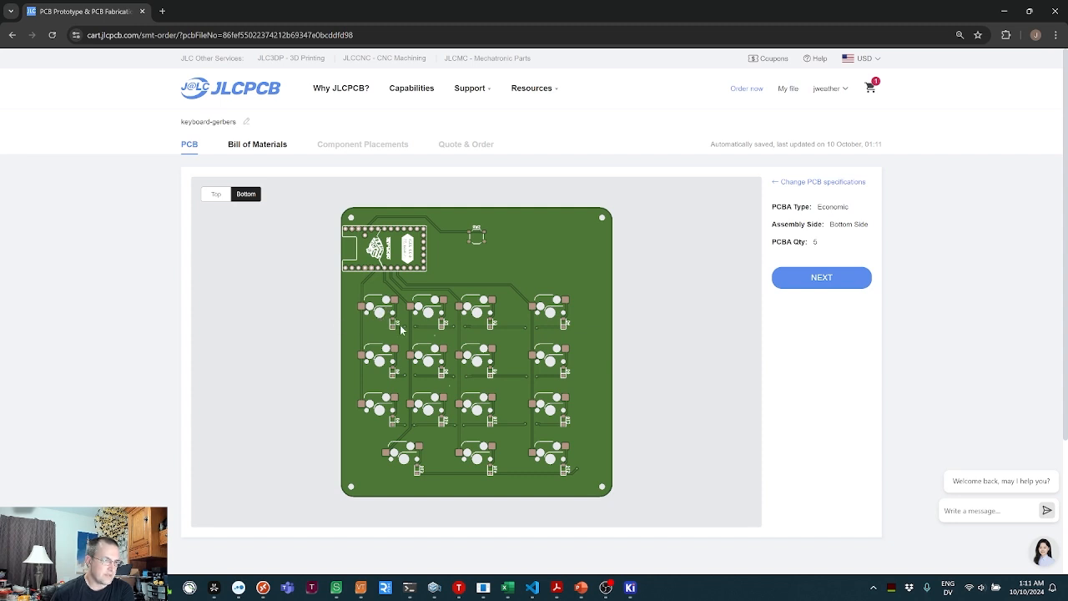
pyautogui.click(821, 279)
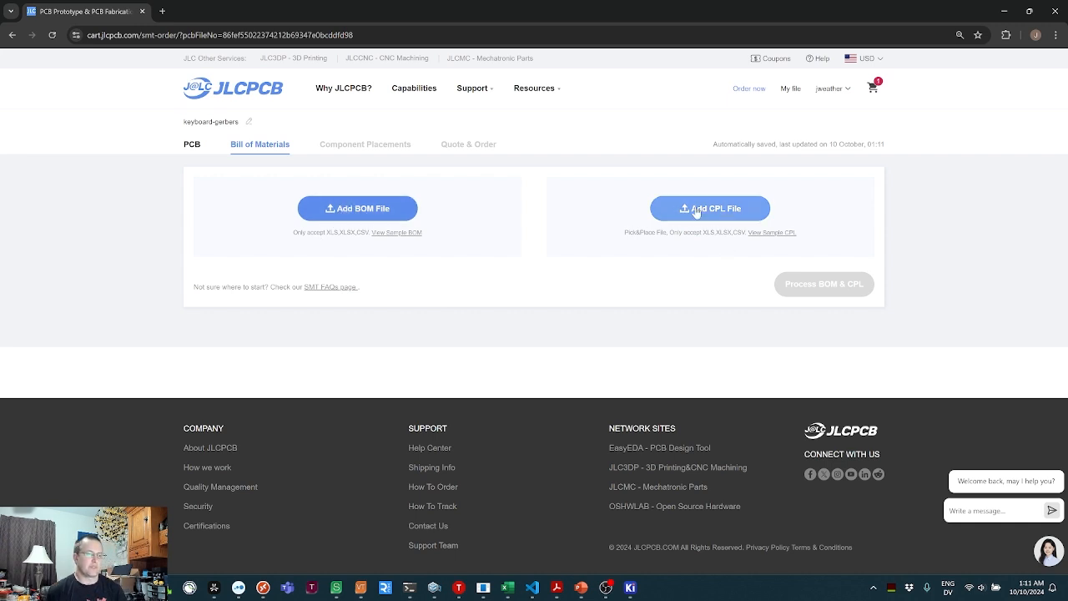
# - Switch to the KiCad project window, enlarge it, and open the Plugin and Content Manager
pyautogui.moveTo(632, 594)
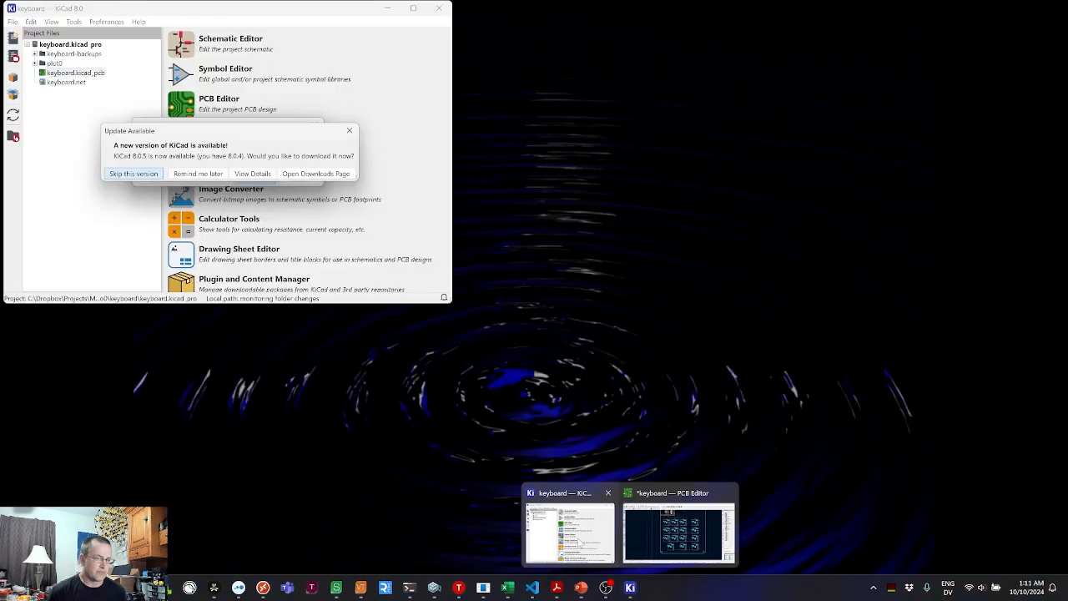
pyautogui.click(570, 534)
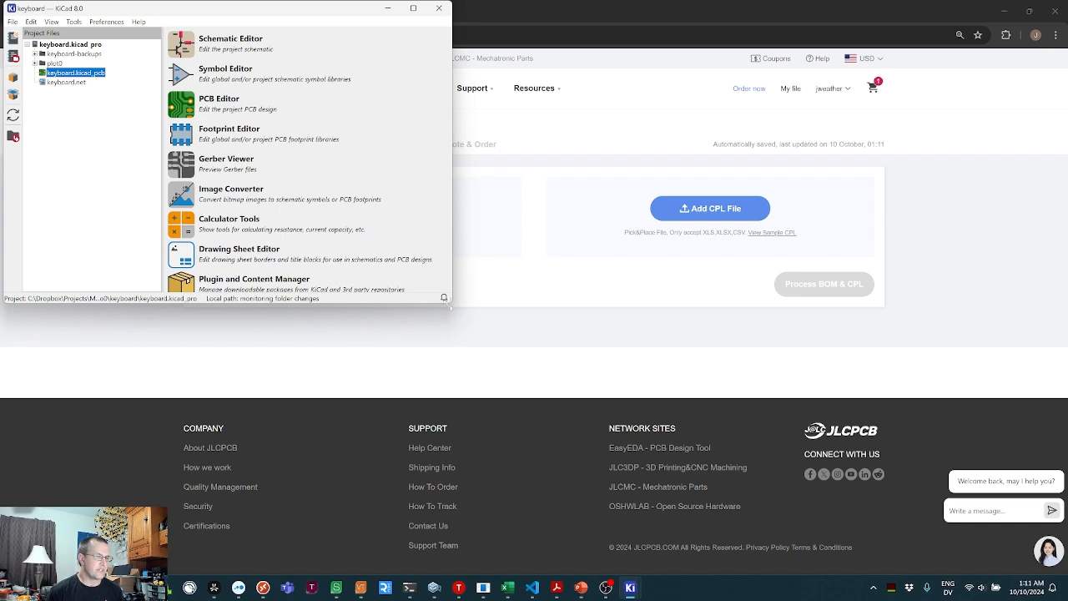
pyautogui.moveTo(449, 307); pyautogui.dragTo(480, 348)
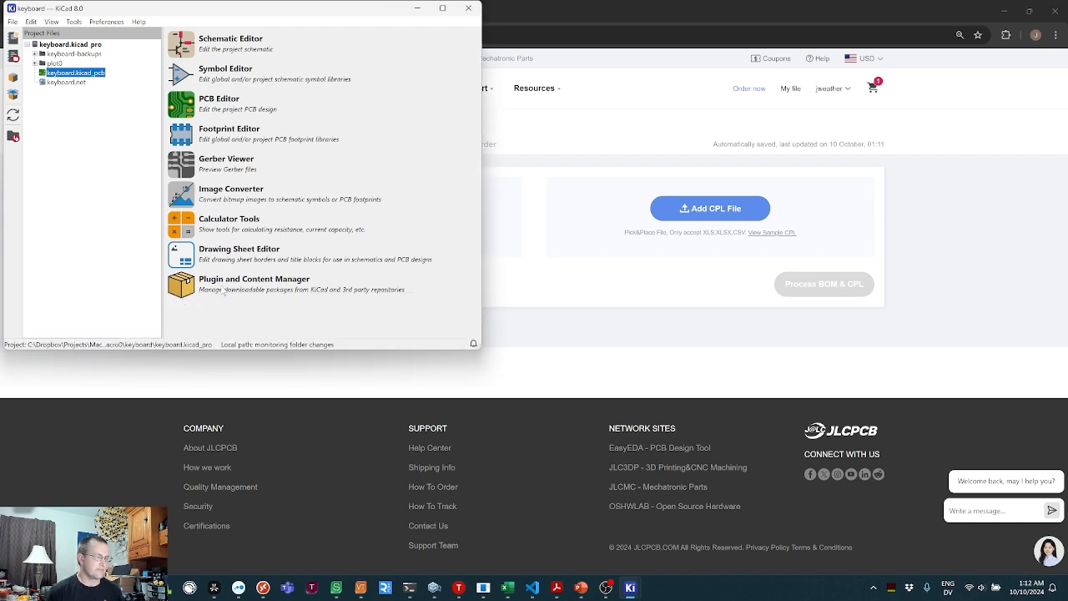
pyautogui.click(188, 292)
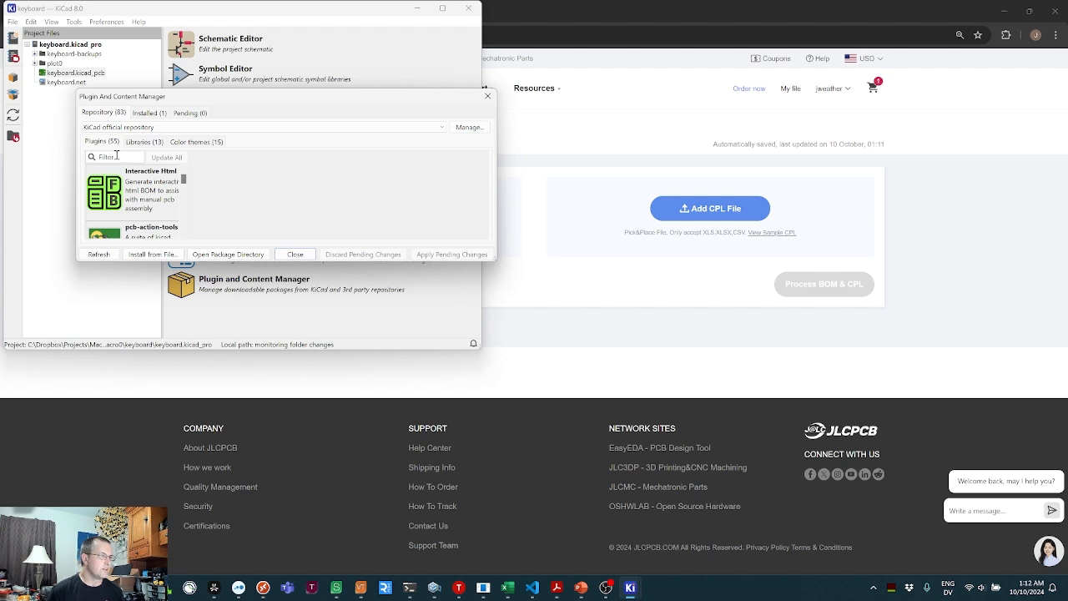
# - Search the plugin repository for "jlc", view the Fabrication Toolkit's package options, and close the manager
pyautogui.click(117, 156)
pyautogui.write('jlc')
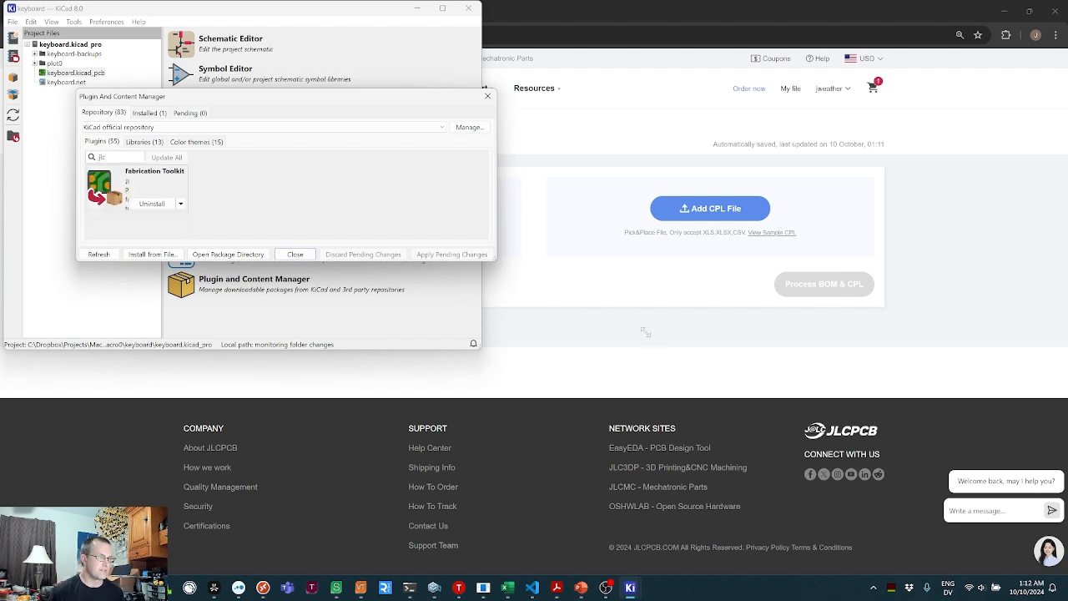
pyautogui.moveTo(645, 332); pyautogui.dragTo(741, 386)
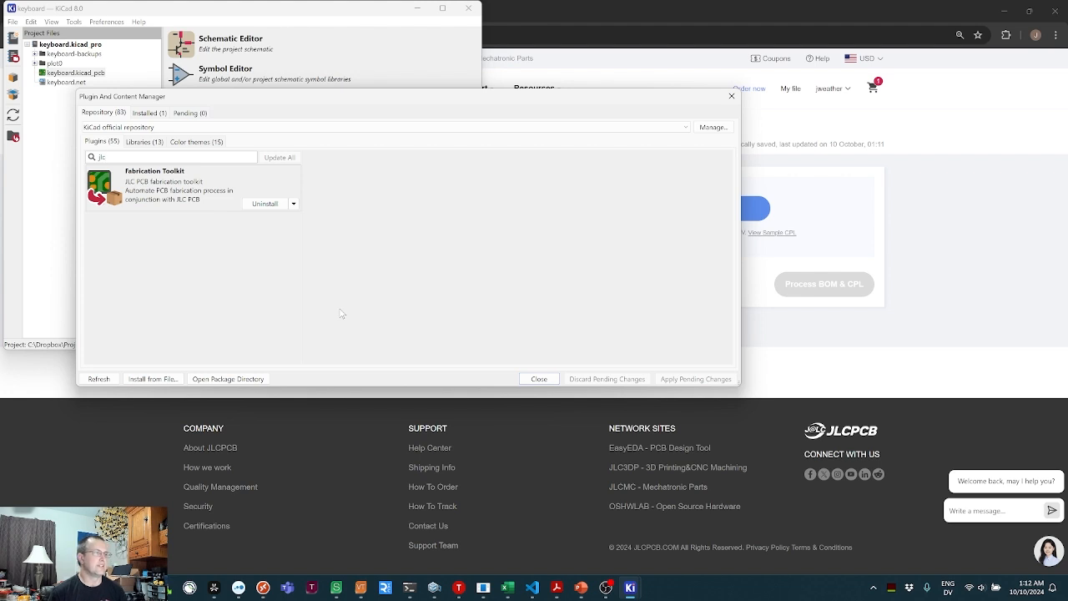
pyautogui.click(294, 206)
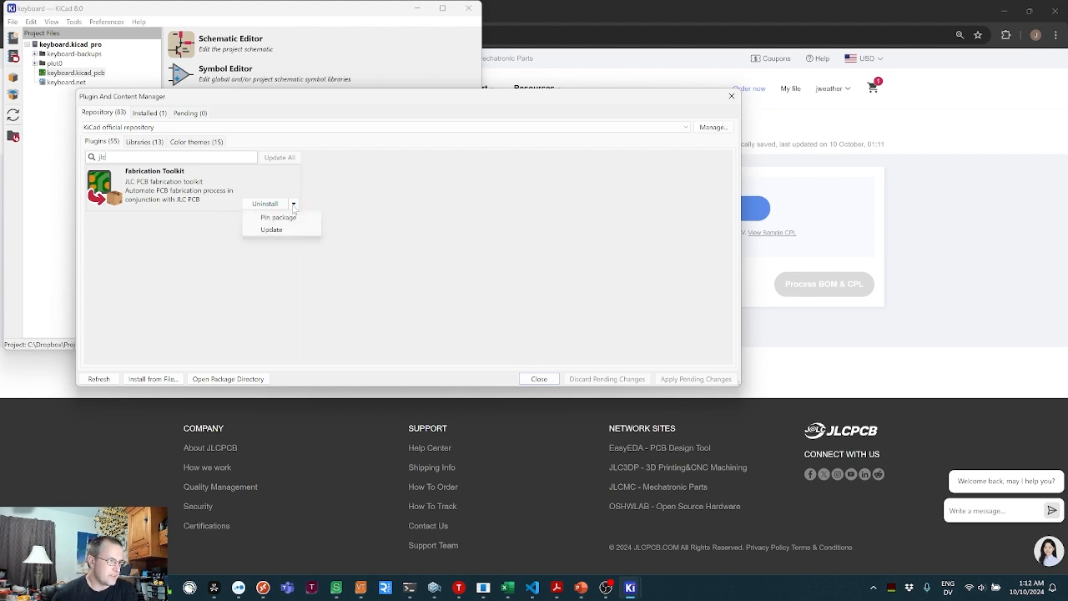
pyautogui.click(327, 201)
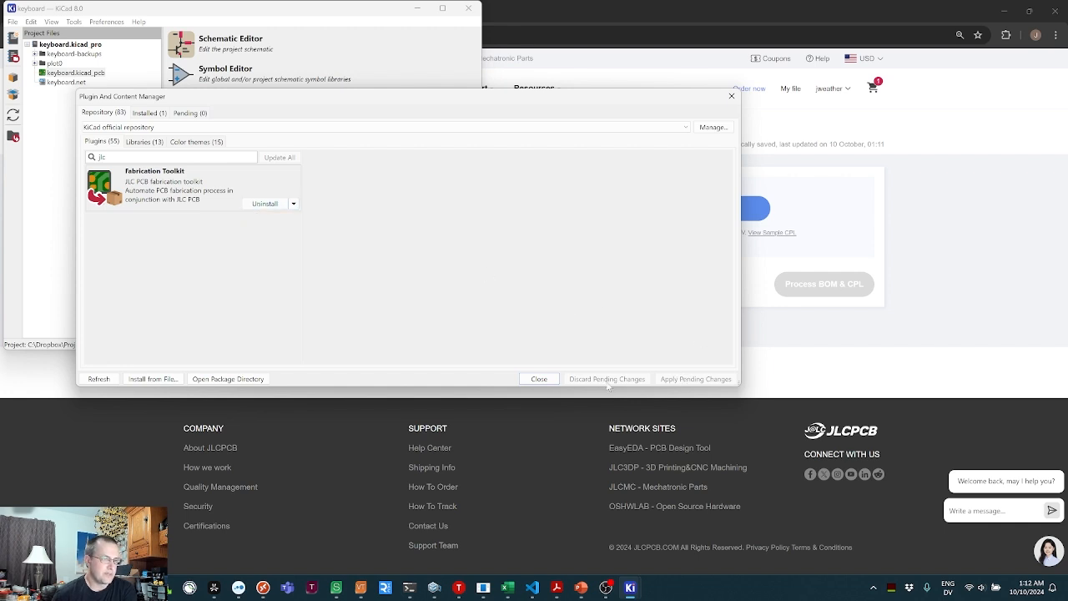
pyautogui.click(539, 380)
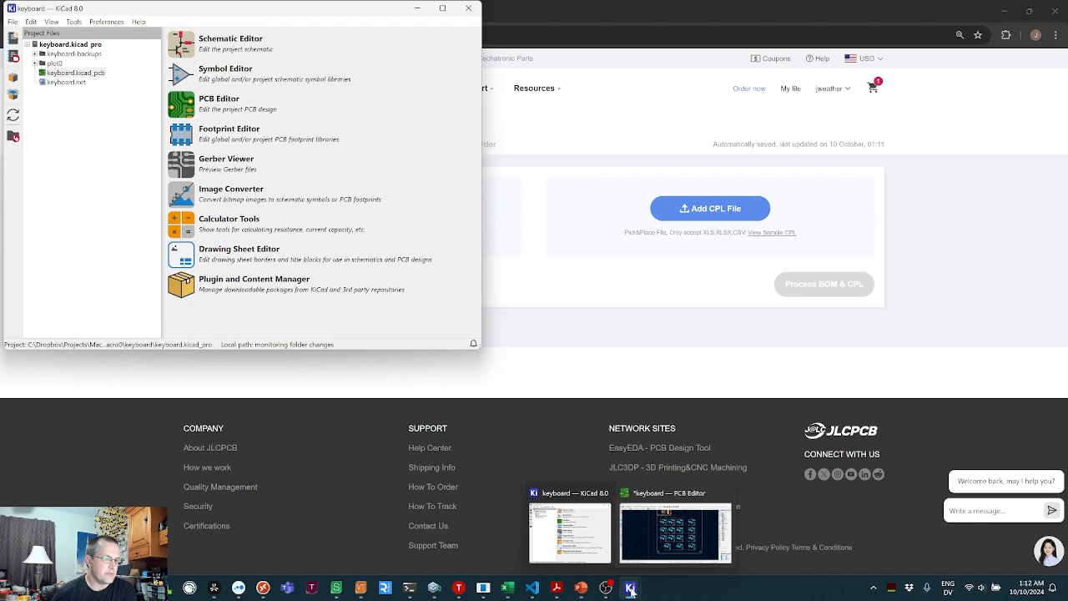
# - Switch to the PCB Editor and generate the production files with Fabrication Toolkit, keeping automatic translations and zone fill enabled
pyautogui.click(672, 531)
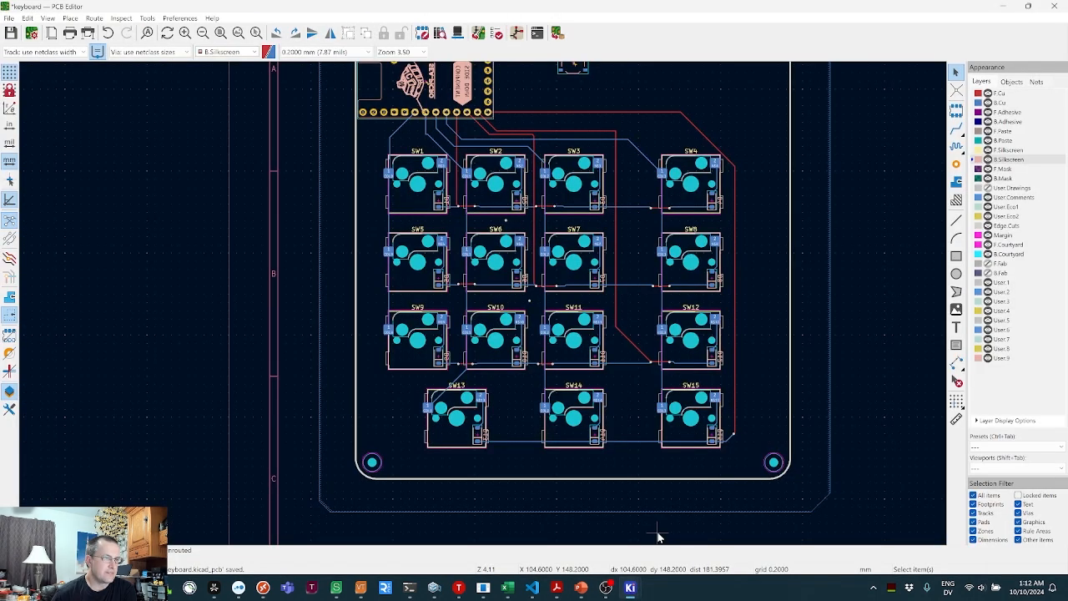
pyautogui.click(557, 33)
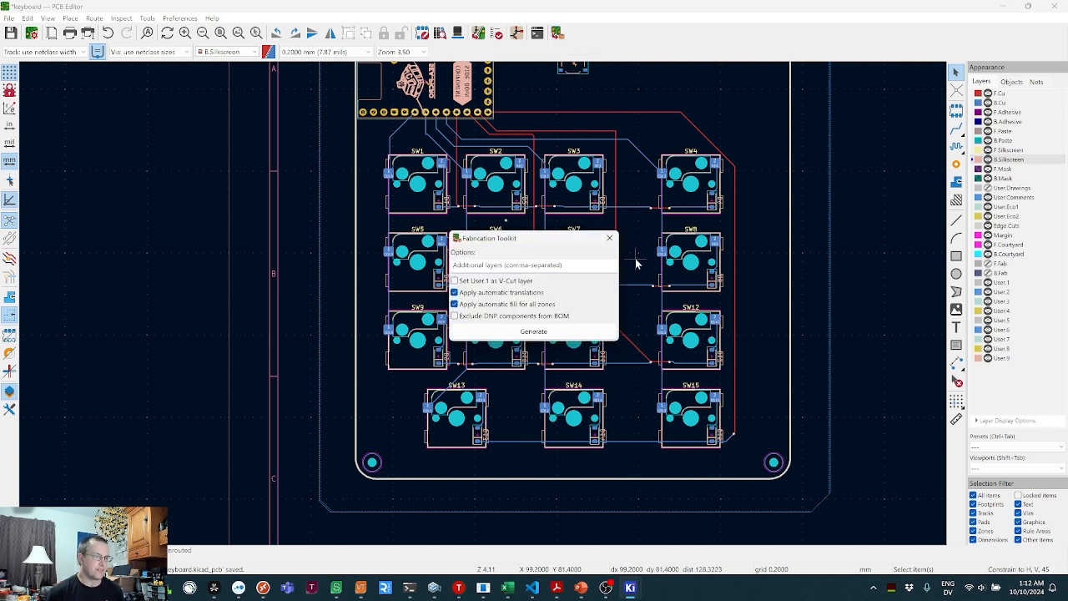
pyautogui.click(524, 332)
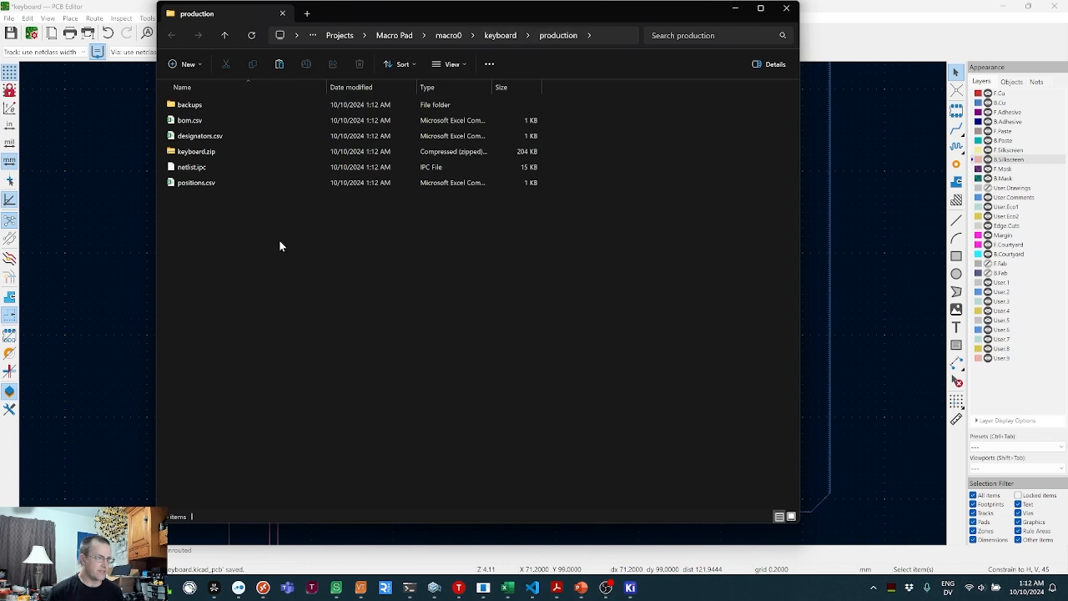
# - Open bom.csv from the generated production folder in Excel and enlarge the sheet for reading
pyautogui.click(192, 182)
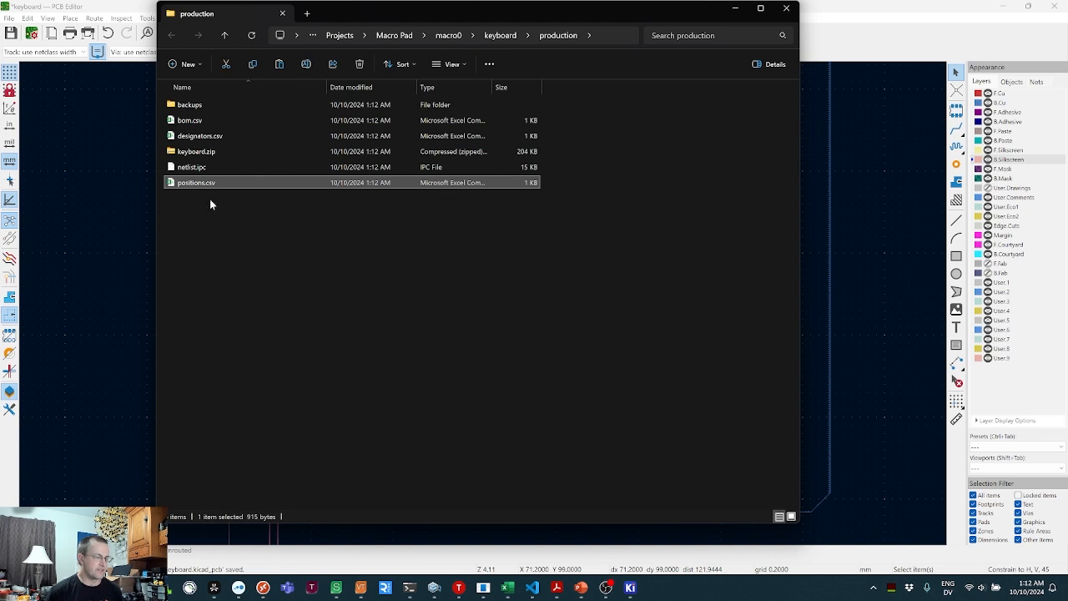
pyautogui.doubleClick(187, 121)
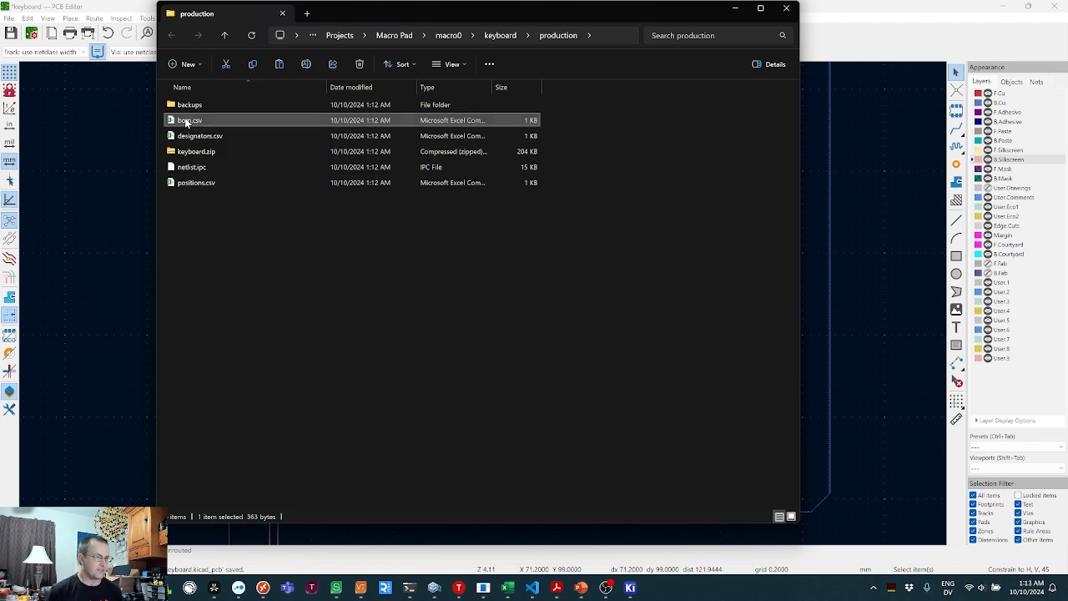
pyautogui.keyDown('ctrl'); pyautogui.scroll(3, 78, 173); pyautogui.keyUp('ctrl')
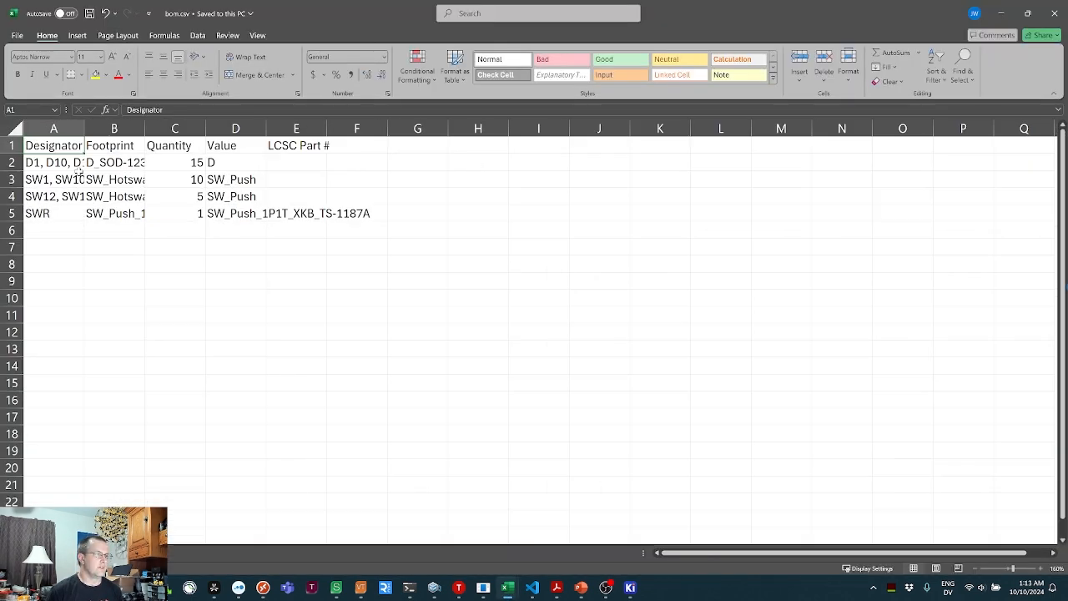
# - Fit the Designator column to its contents and enter LCSC part numbers C81598 for the diodes and C318884 for SWR
pyautogui.keyDown('ctrl'); pyautogui.scroll(1, 78, 173); pyautogui.keyUp('ctrl')
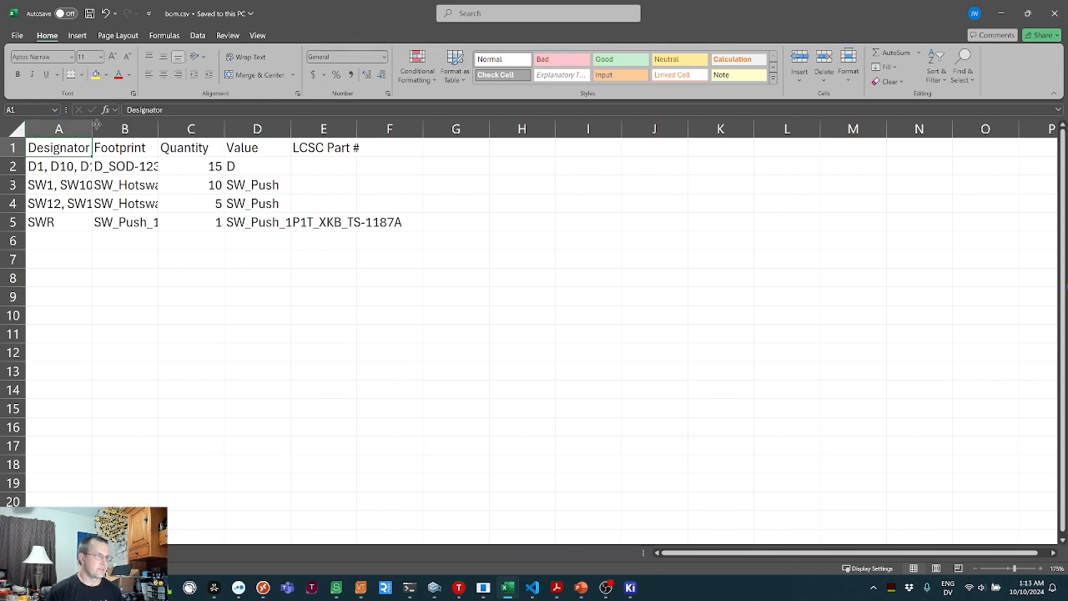
pyautogui.doubleClick(90, 128)
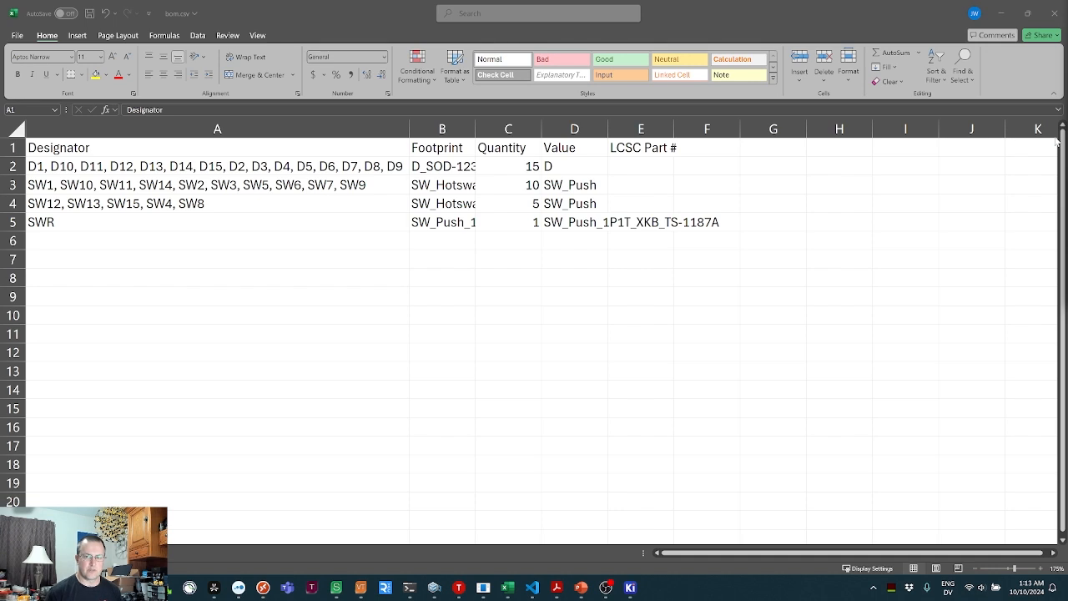
pyautogui.click(640, 165)
pyautogui.write('C81598')
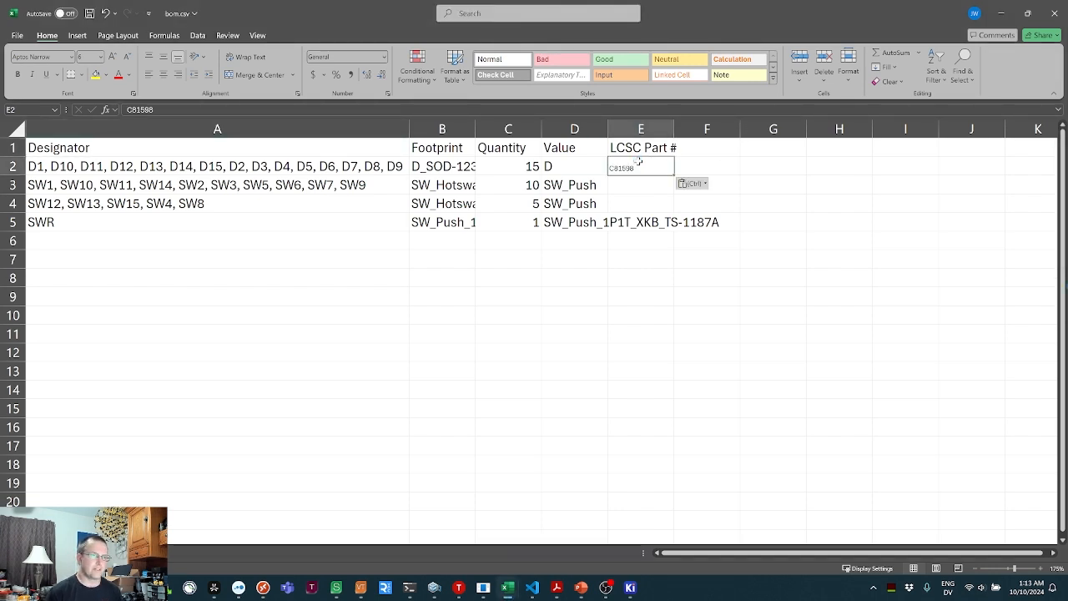
pyautogui.click(692, 183)
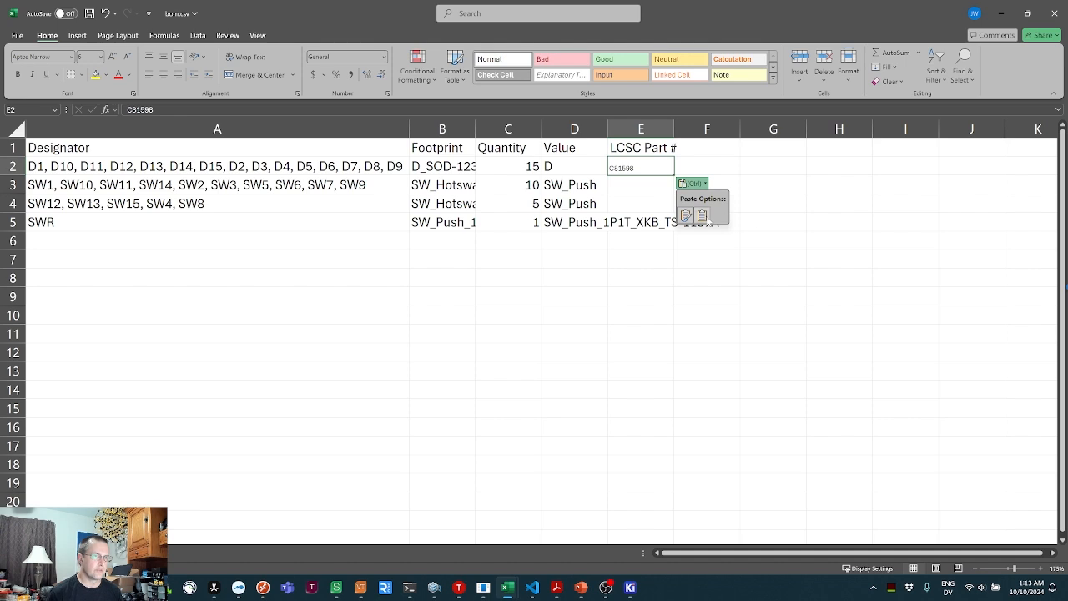
pyautogui.click(702, 215)
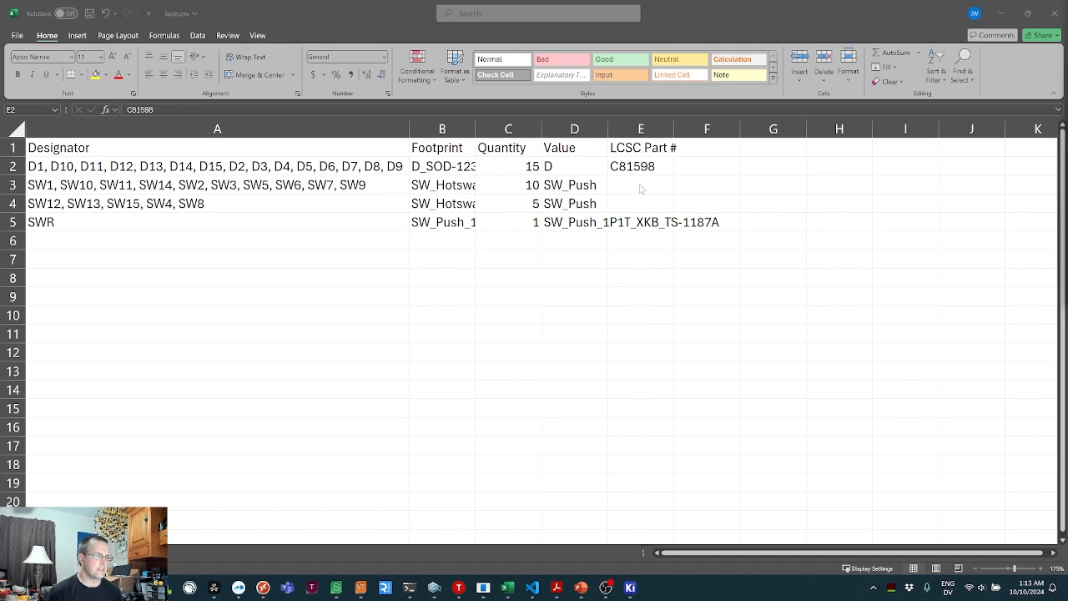
pyautogui.click(643, 222)
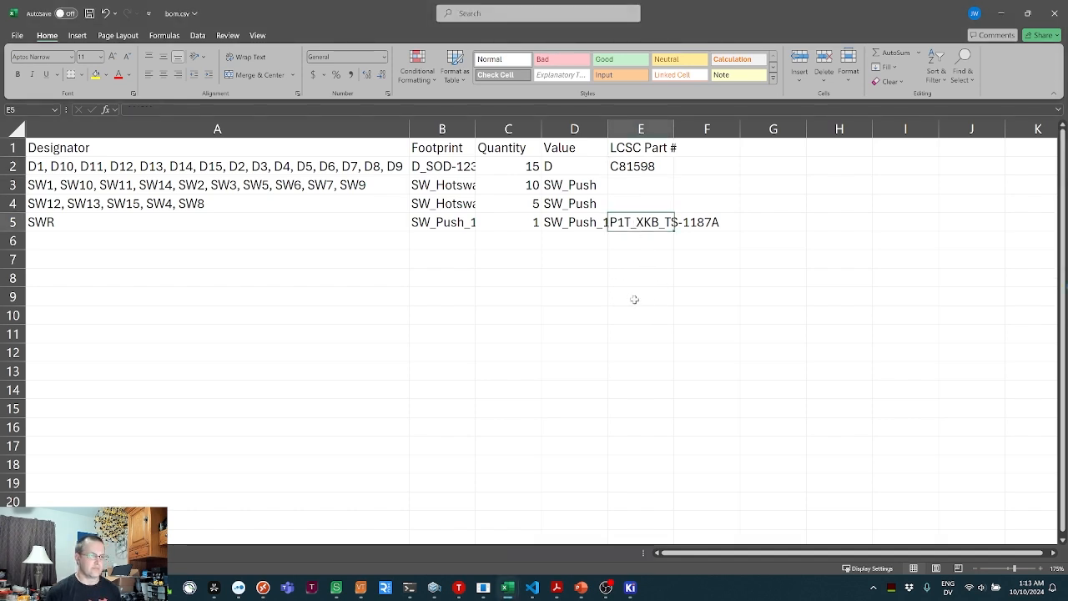
pyautogui.write('C318884')
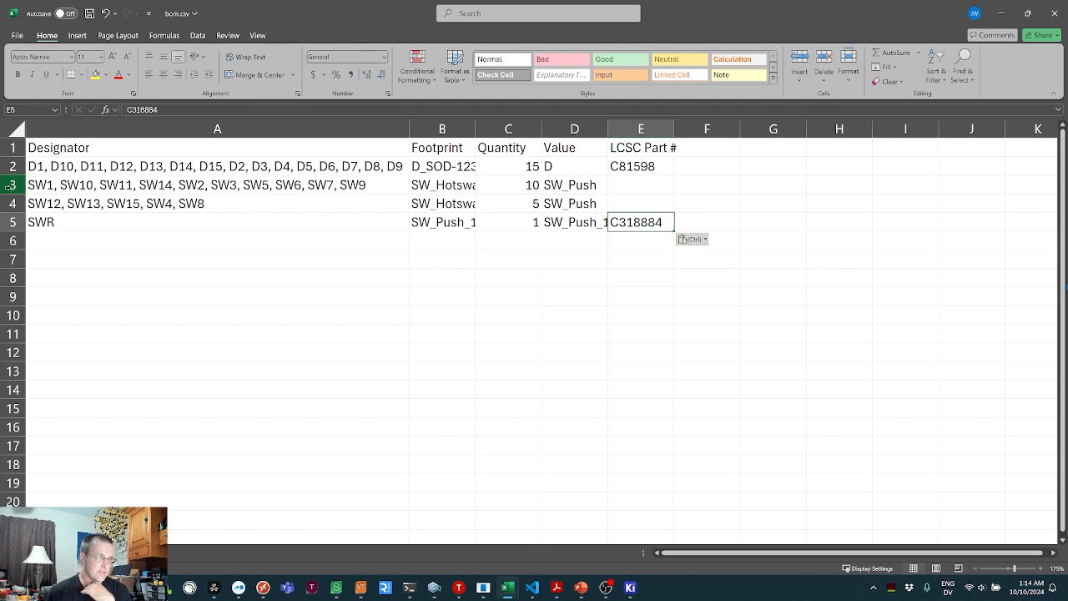
# - Delete the two hot-swap key switch rows from the BOM, widen the Value column, and save the file
pyautogui.moveTo(10, 184); pyautogui.dragTo(10, 203)
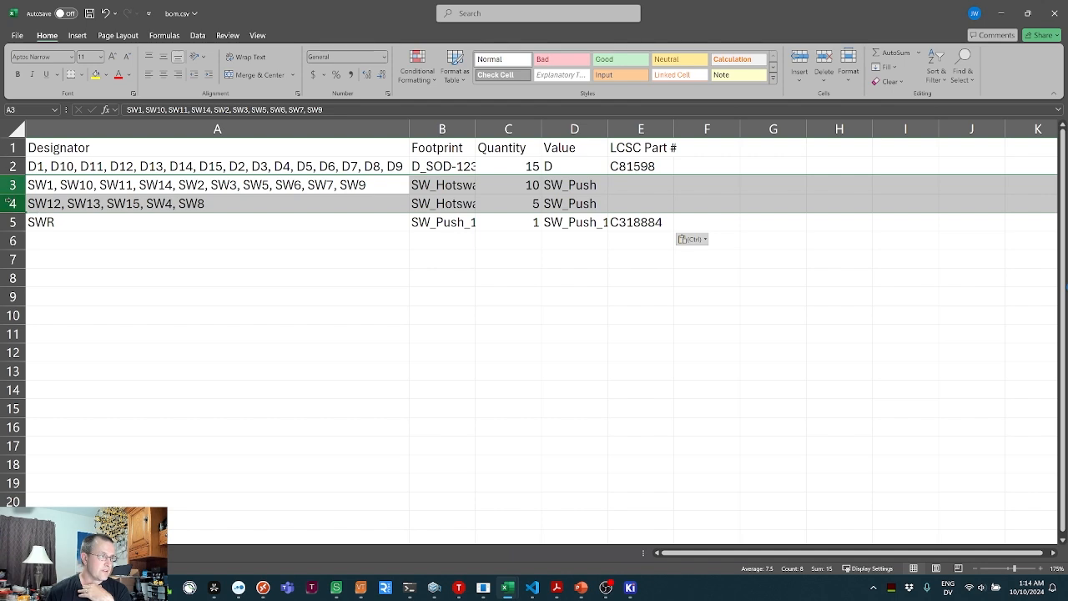
pyautogui.rightClick(10, 203)
pyautogui.click(41, 330)
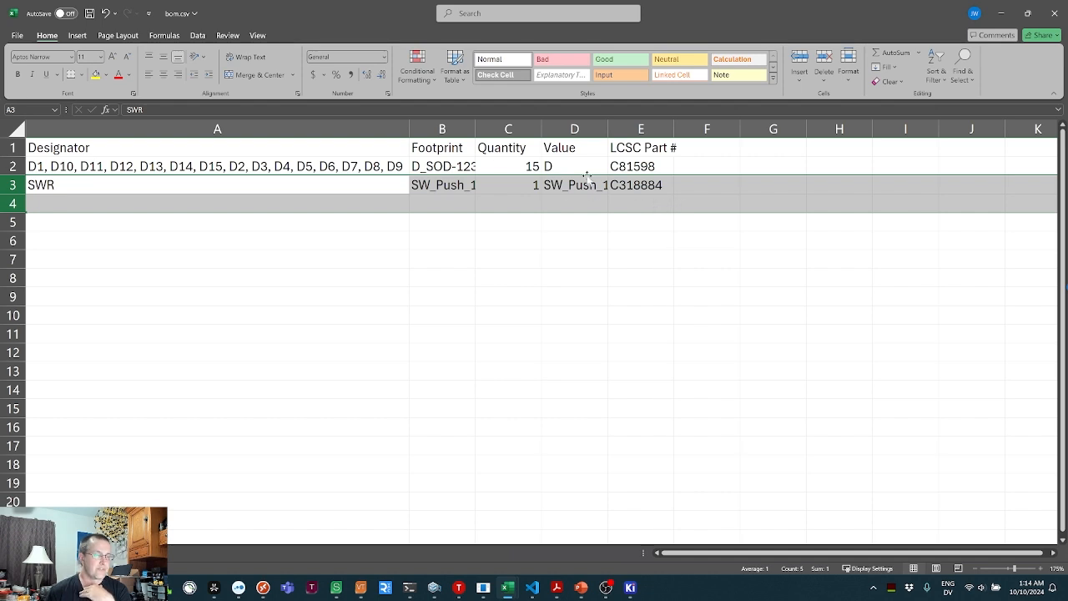
pyautogui.click(526, 182)
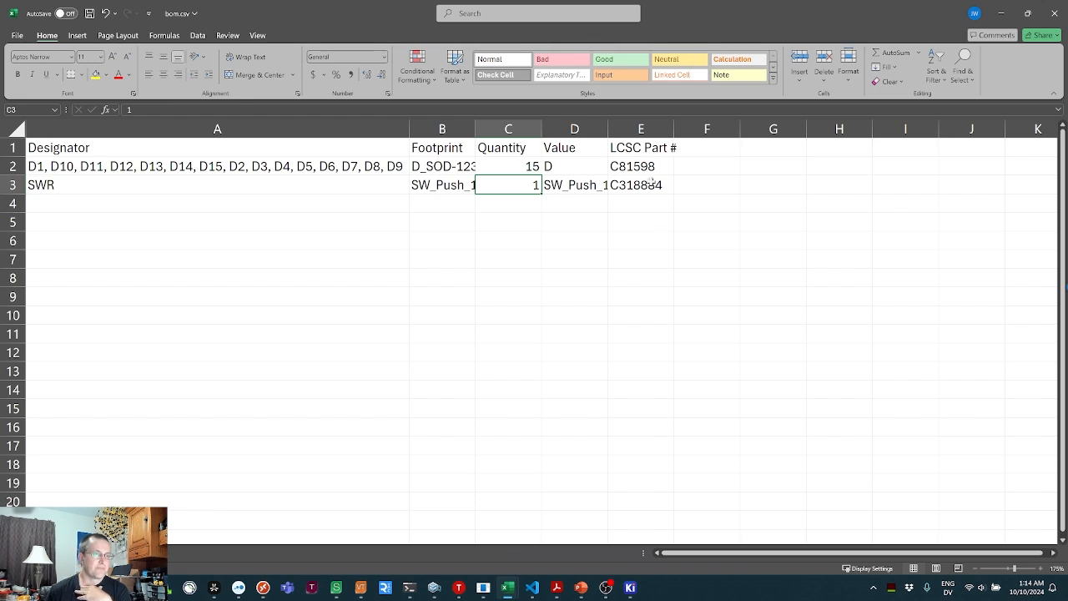
pyautogui.moveTo(609, 129); pyautogui.dragTo(639, 129)
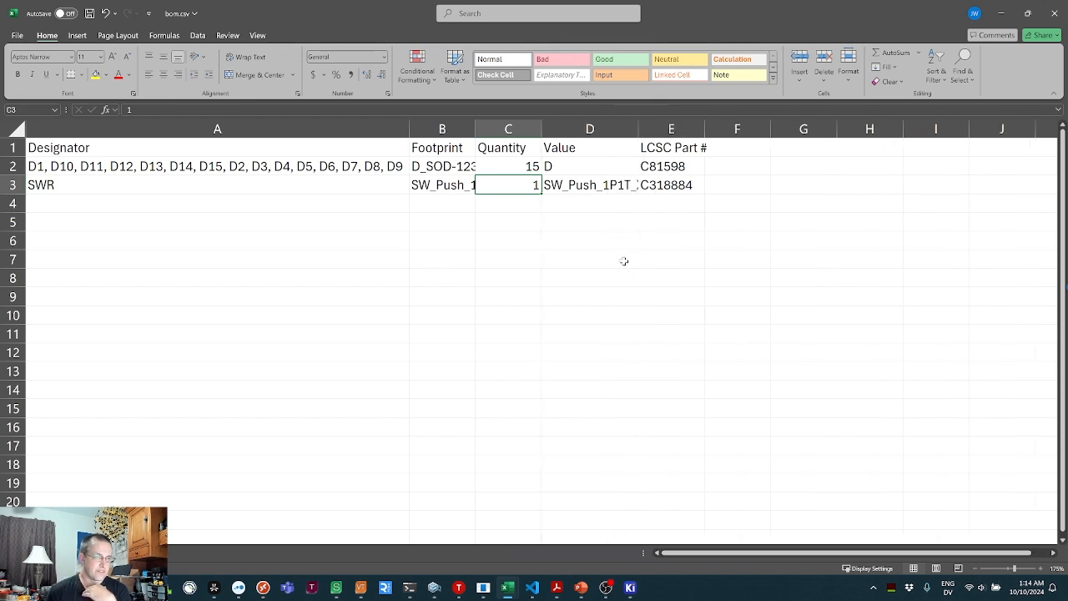
pyautogui.click(89, 13)
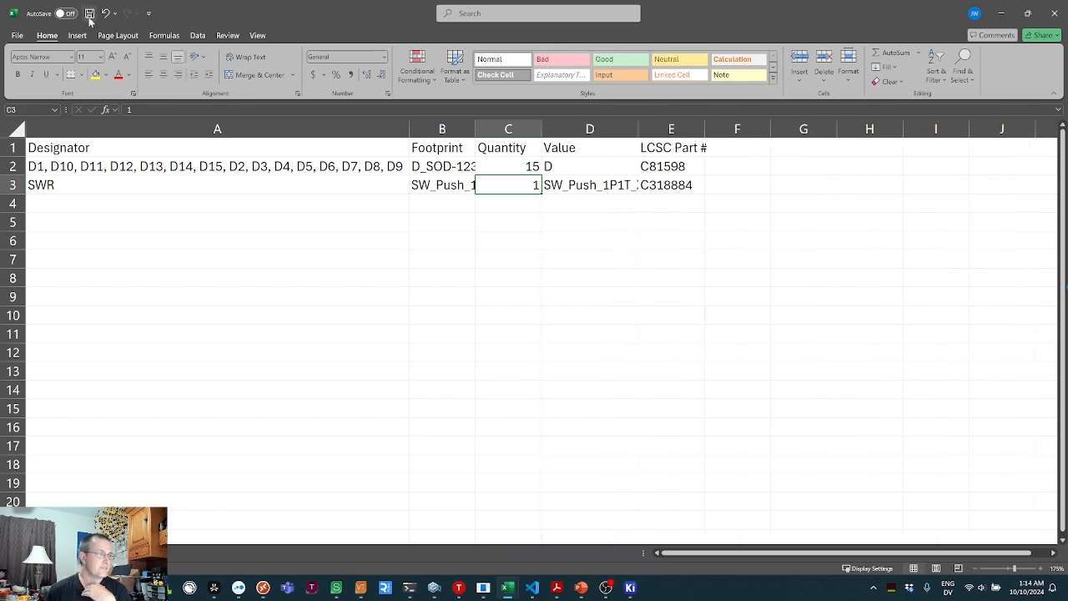
# - Switch to the JLCPCB order page in the browser and add bom.csv from the keyboard project's production folder as the BOM file
pyautogui.hotkey('alt', 'Tab')
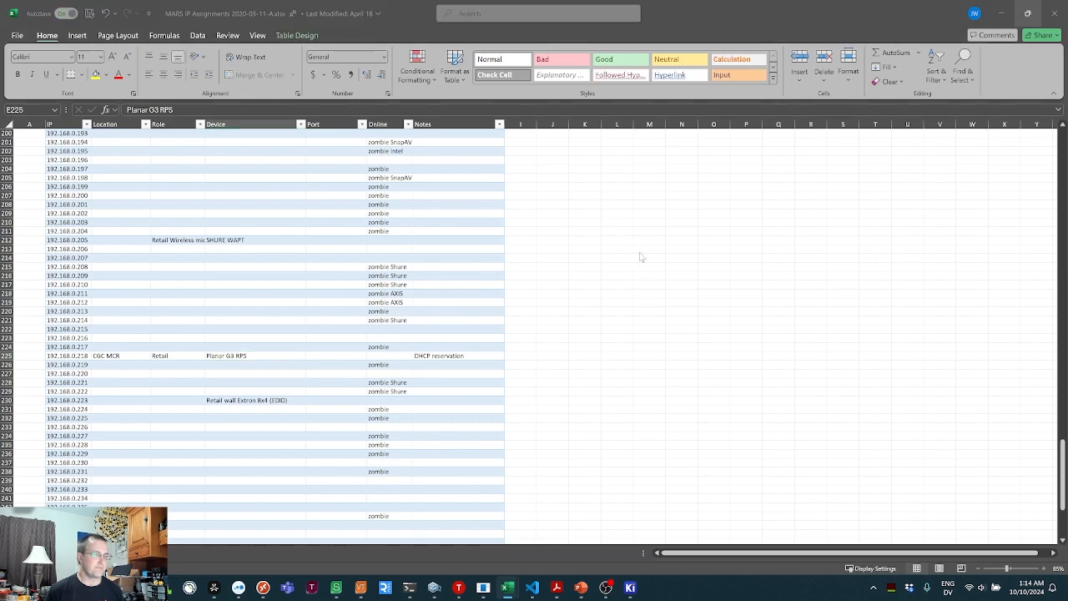
pyautogui.hotkey('alt', 'Tab')
pyautogui.hotkey('alt', 'Tab')
pyautogui.hotkey('alt', 'Tab')
pyautogui.hotkey('alt', 'Tab')
pyautogui.hotkey('alt', 'Tab')
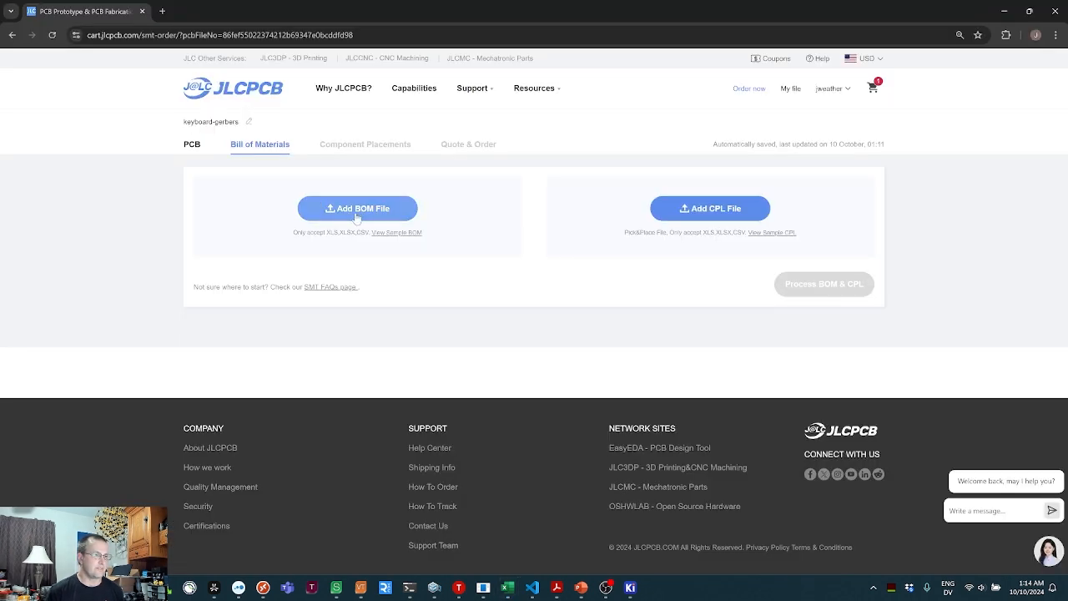
pyautogui.click(357, 210)
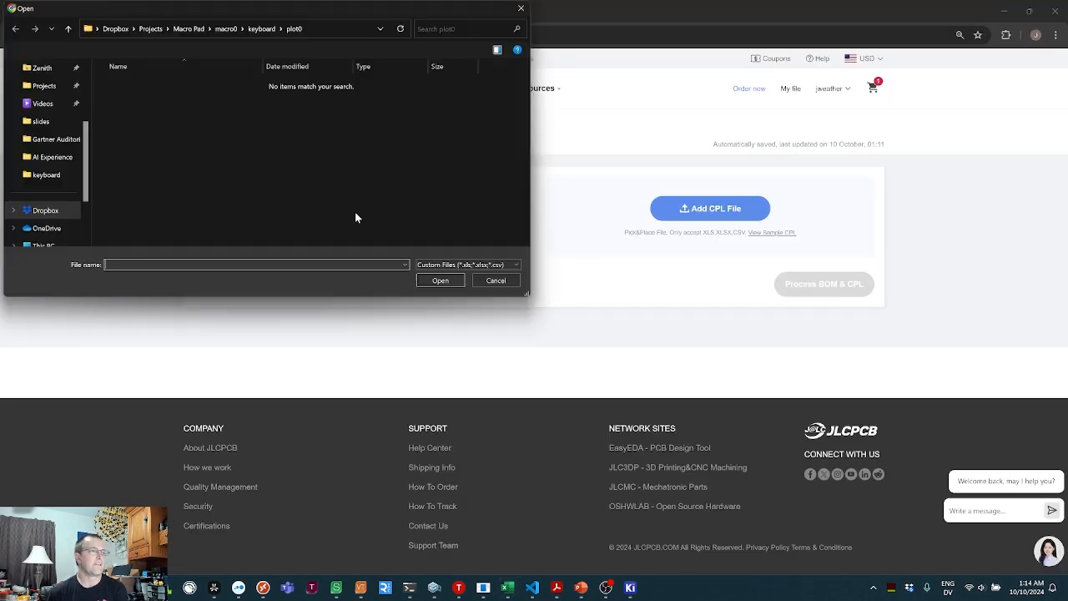
pyautogui.click(261, 29)
pyautogui.doubleClick(134, 118)
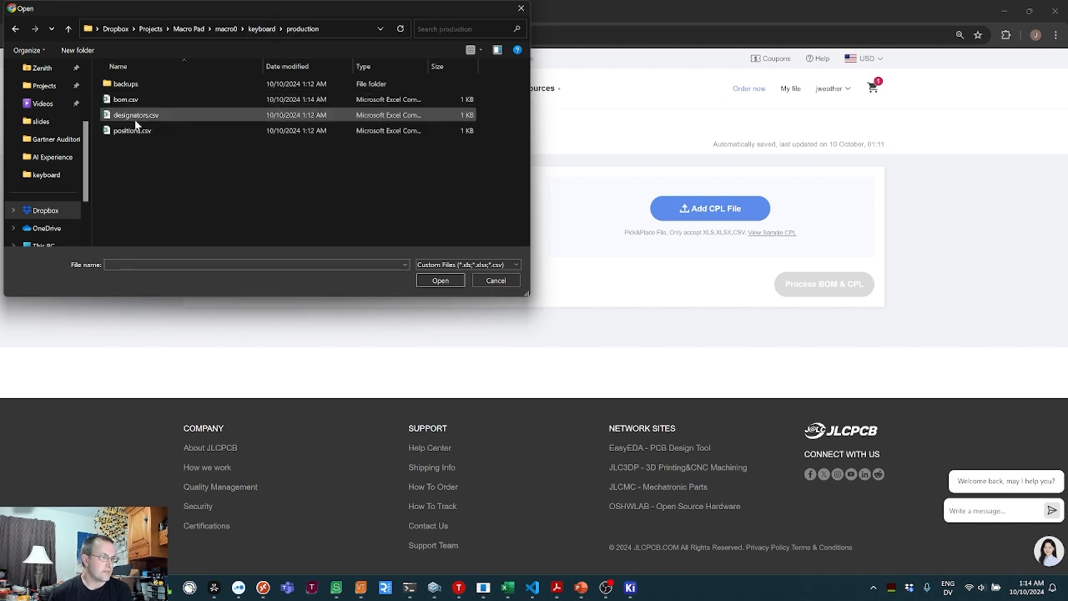
pyautogui.doubleClick(125, 99)
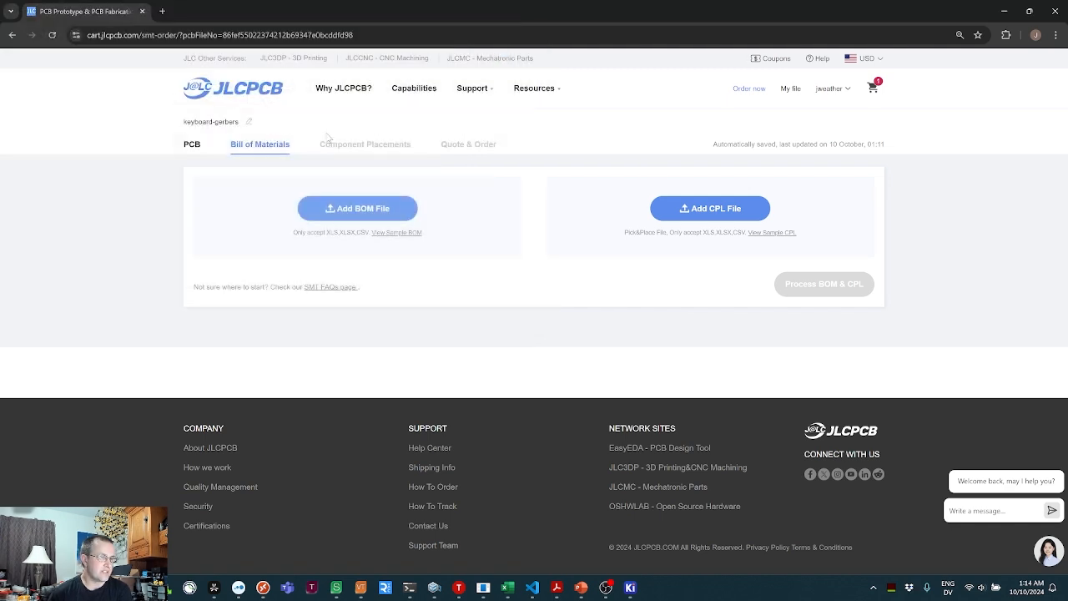
# - Add positions.csv as the CPL file, process it with the BOM, and accept the matched parts
pyautogui.click(726, 208)
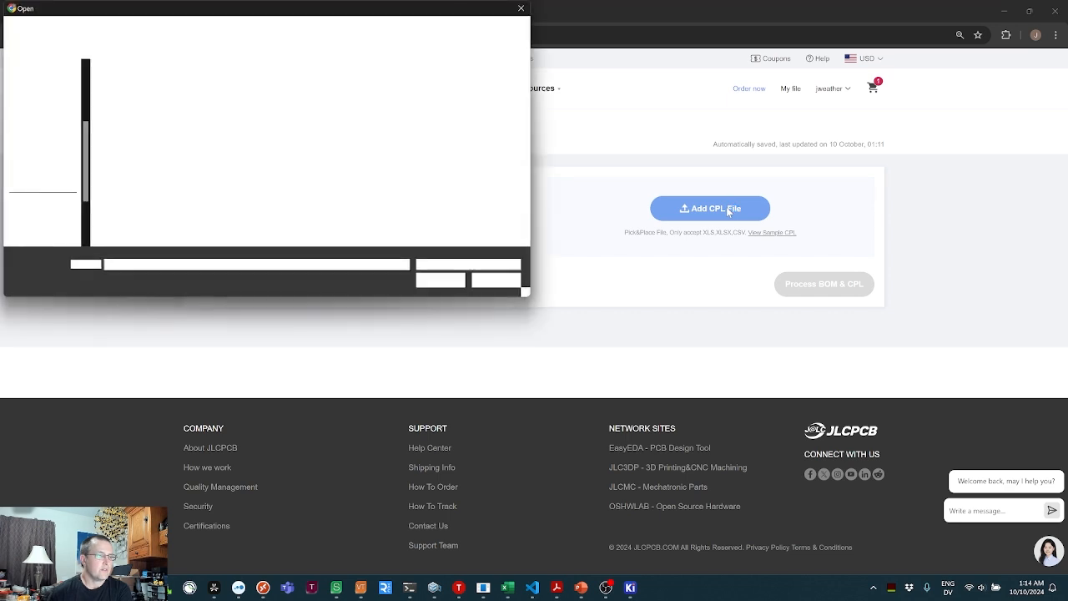
pyautogui.doubleClick(132, 131)
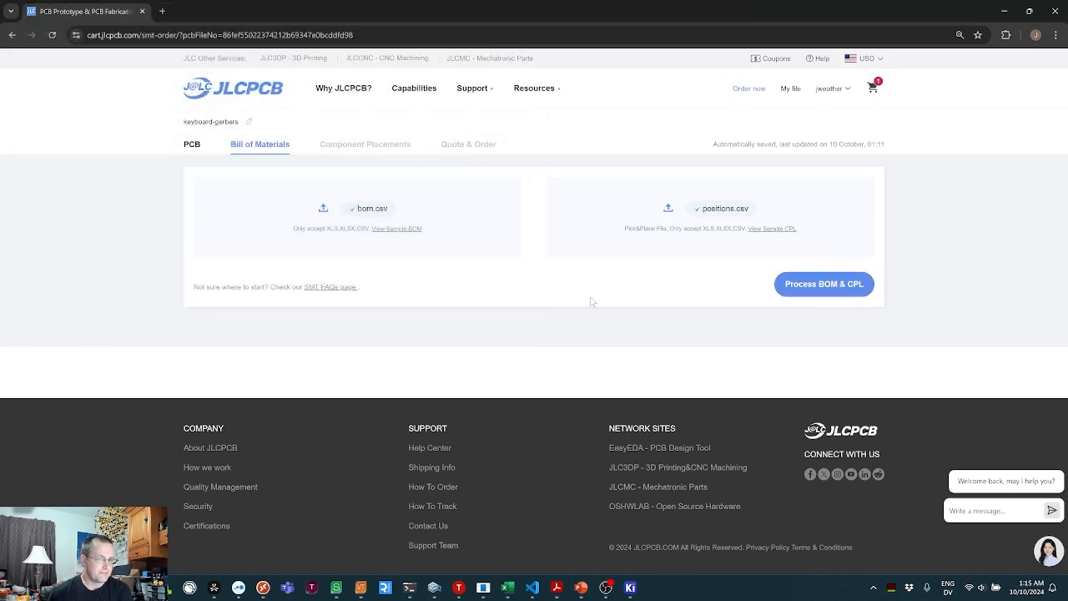
pyautogui.click(823, 291)
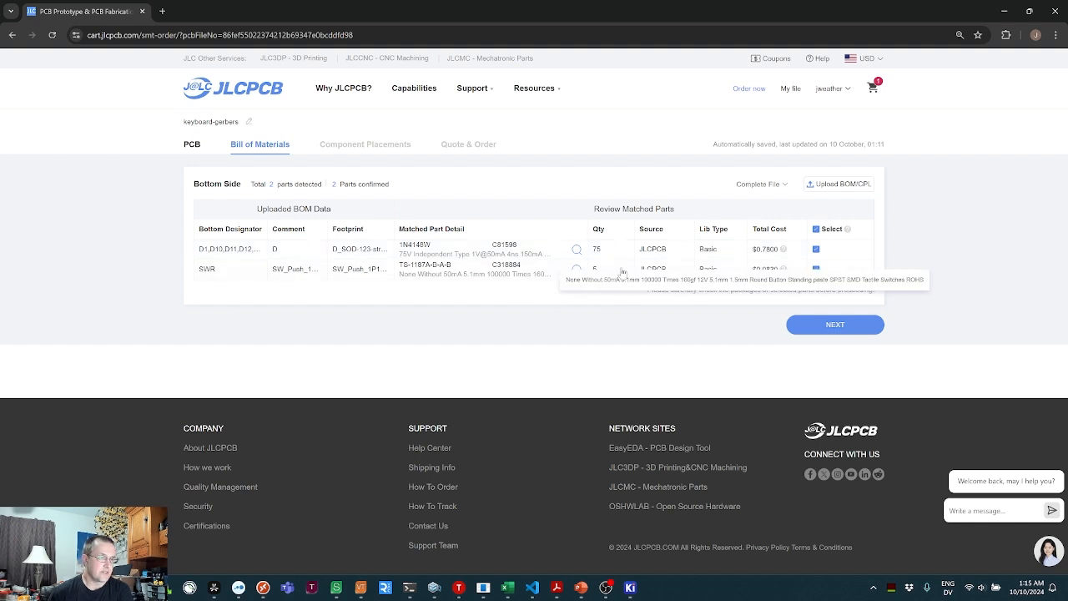
pyautogui.click(829, 328)
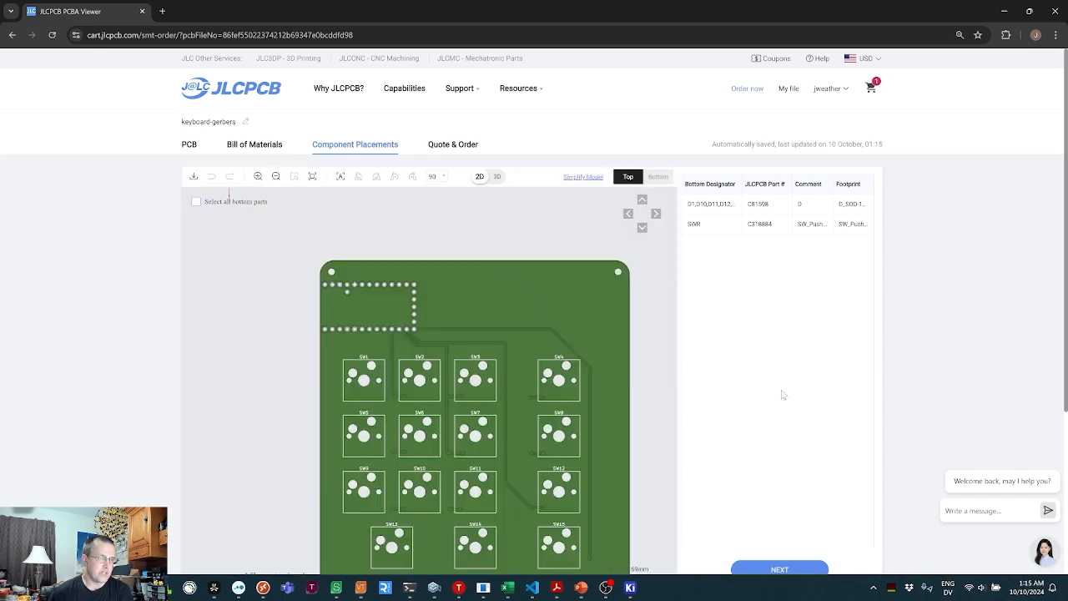
# - Inspect the diode orientation and the SWR button placement on the board's bottom side
pyautogui.click(658, 177)
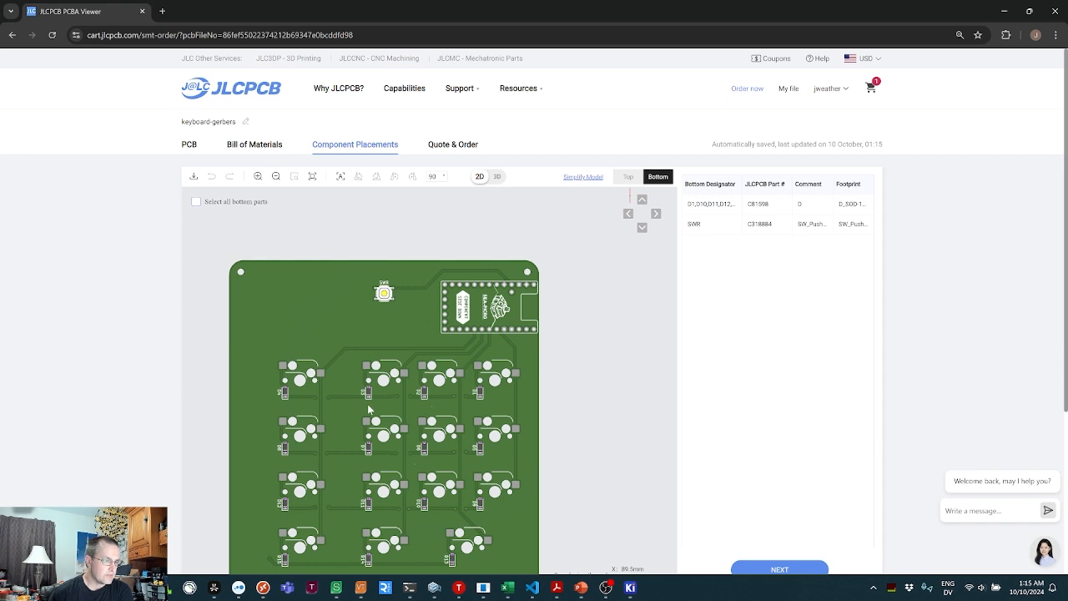
pyautogui.scroll(5, 369, 409)
pyautogui.scroll(2, 368, 409)
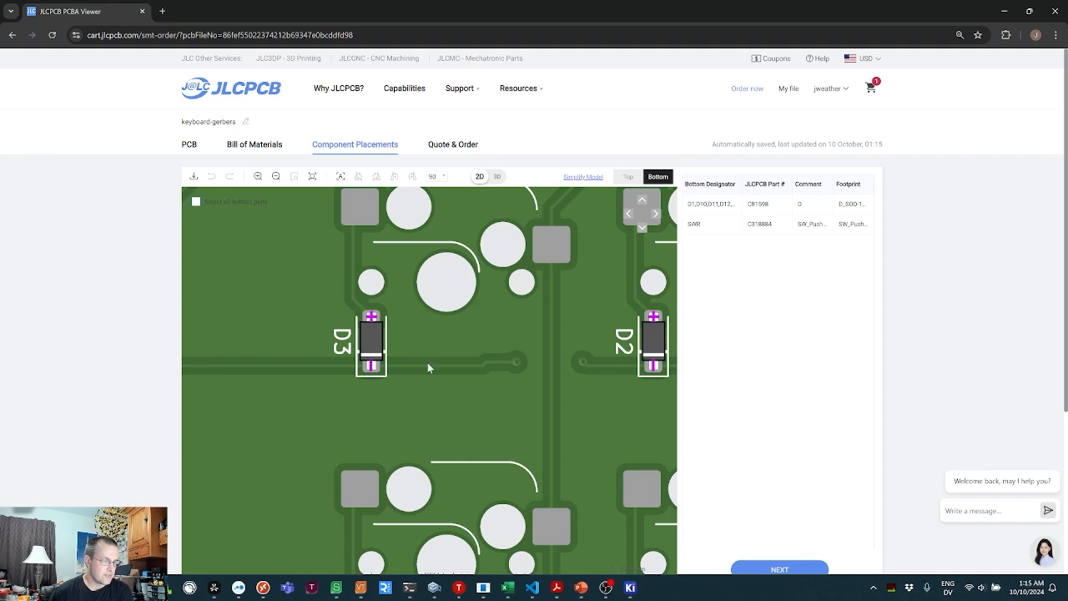
pyautogui.scroll(-5, 429, 363)
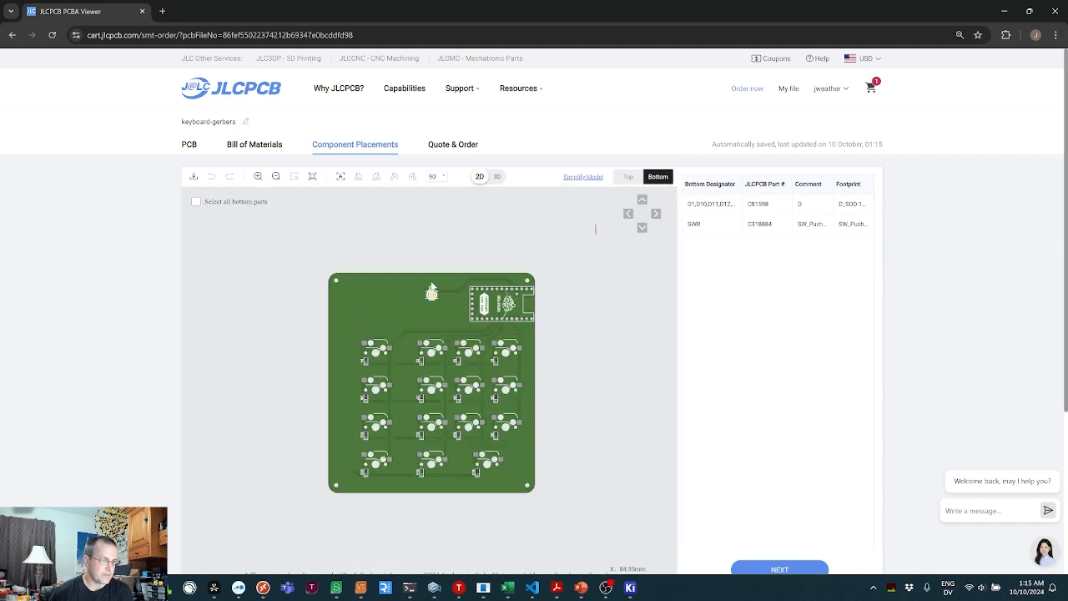
pyautogui.scroll(5, 431, 285)
pyautogui.scroll(-5, 432, 287)
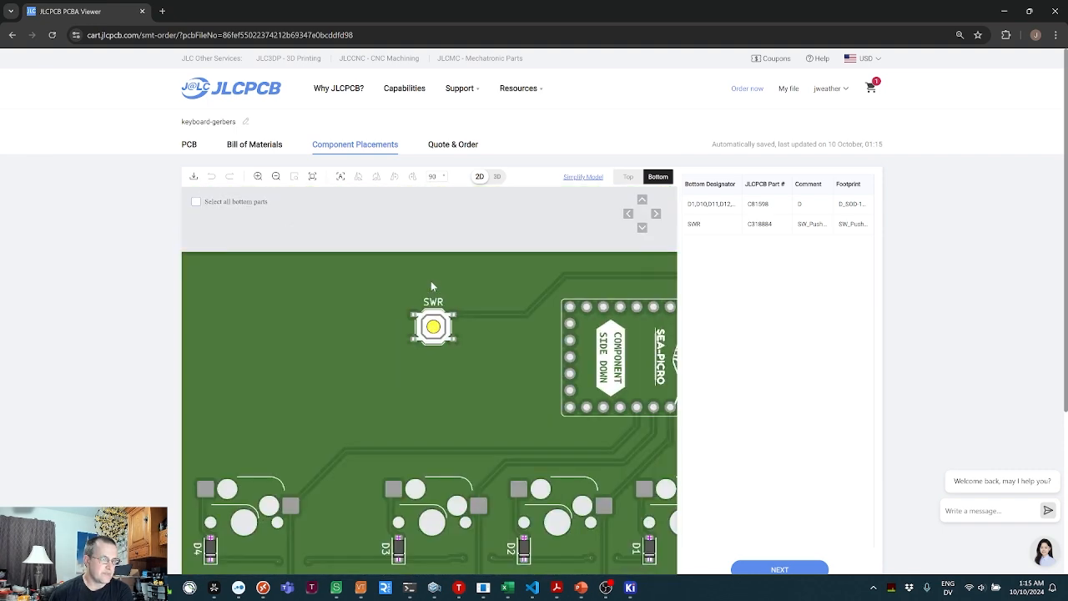
# - Proceed to the quote and set the product description to Office Appliance and Accessories / Keyboard - HS Code 847330
pyautogui.click(786, 568)
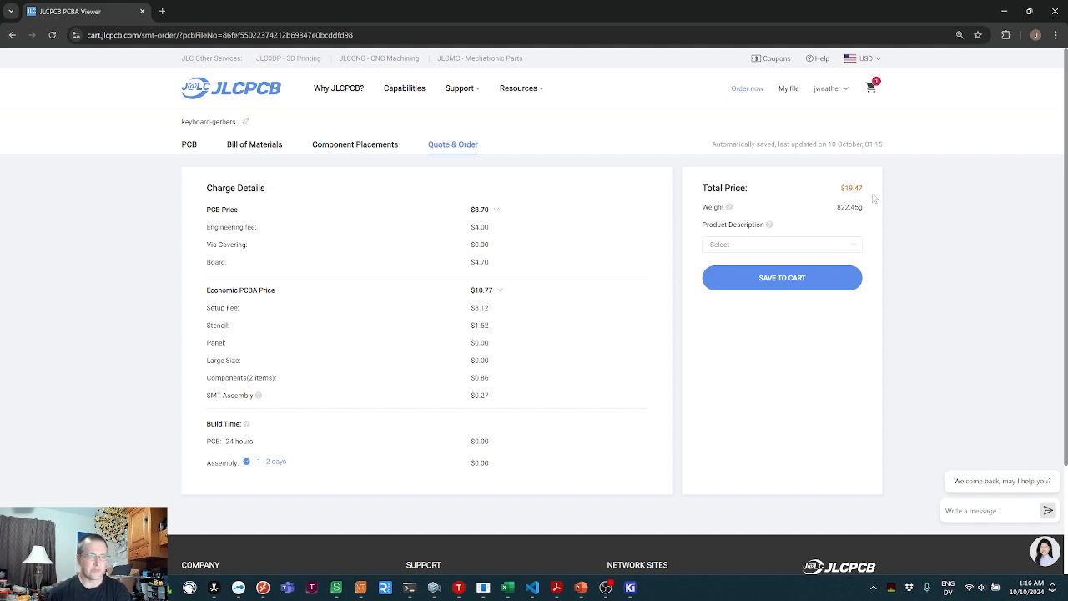
pyautogui.click(772, 279)
pyautogui.moveTo(768, 225)
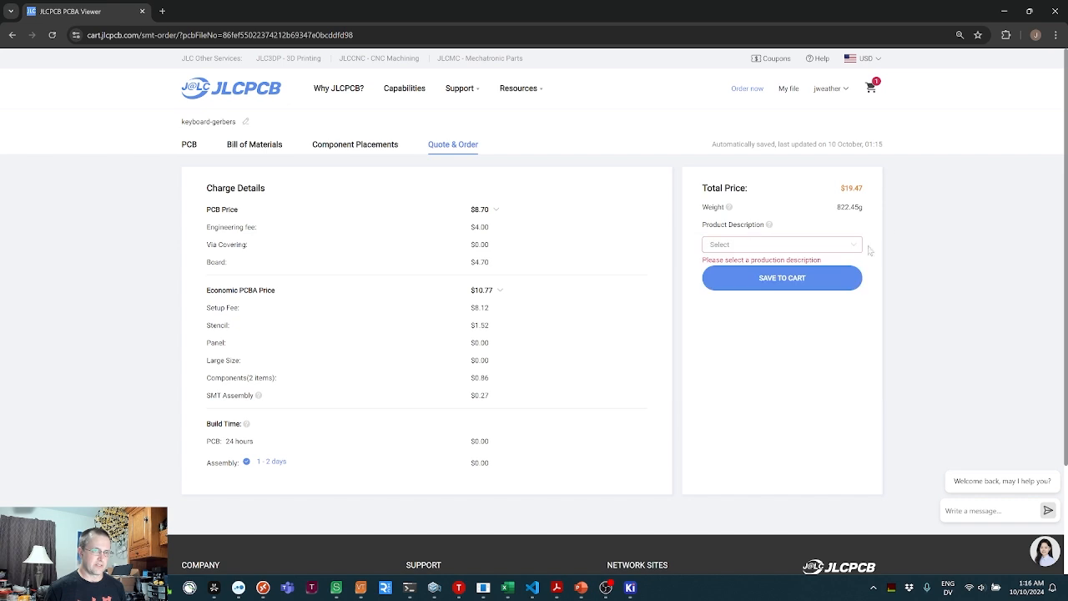
pyautogui.click(856, 246)
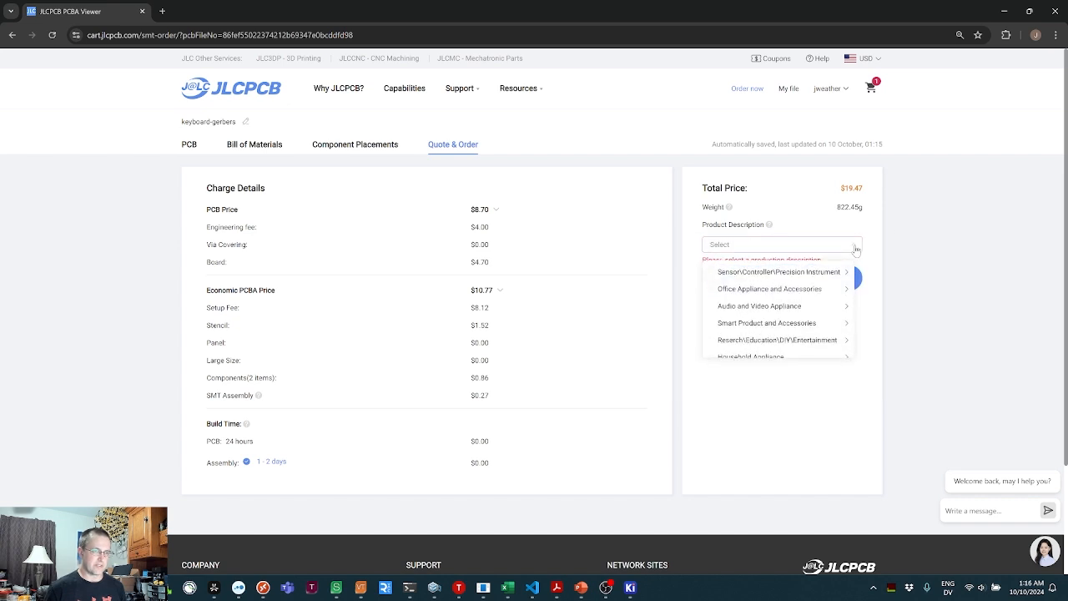
pyautogui.click(742, 291)
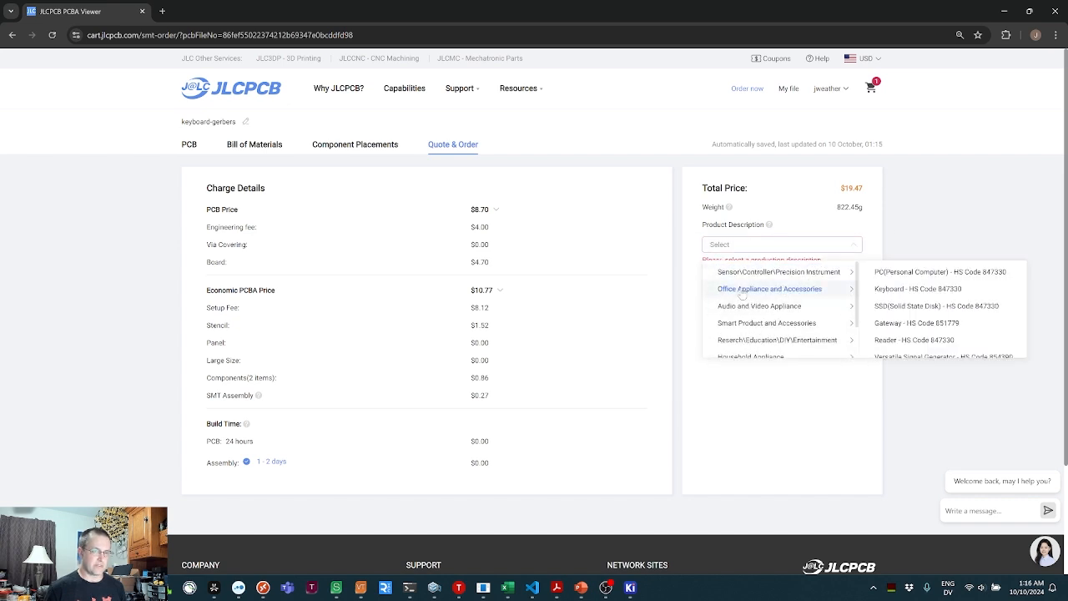
pyautogui.click(888, 290)
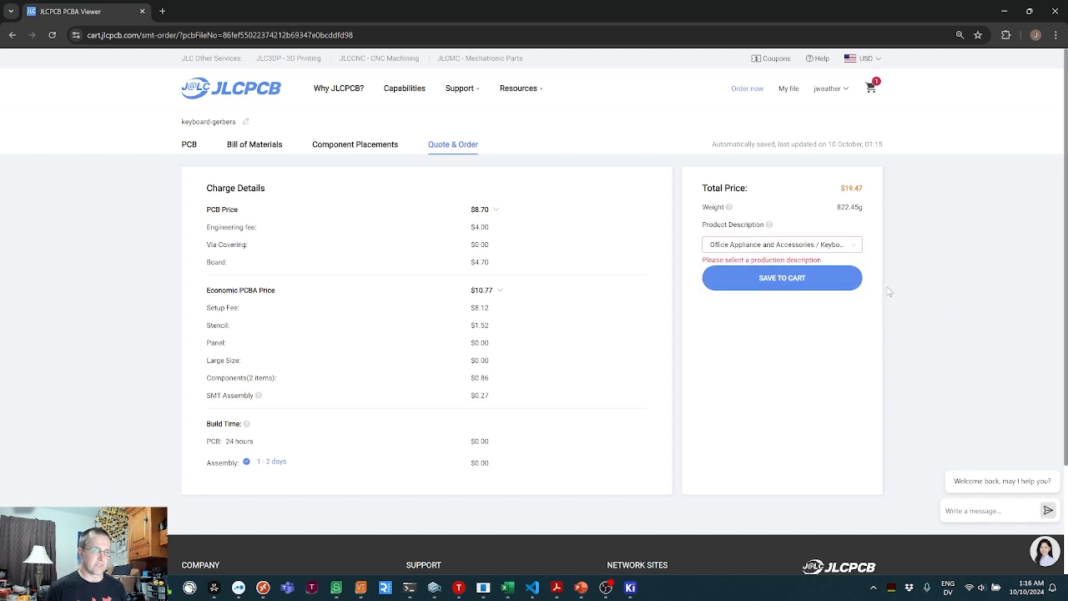